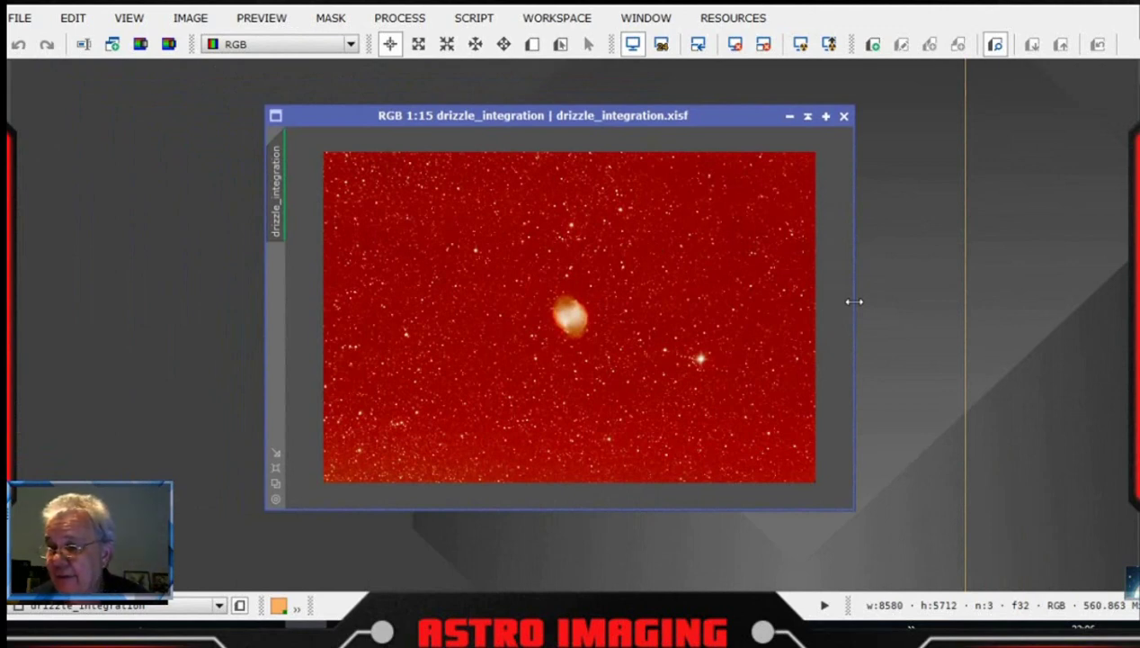
- Maximize the drizzle_integration image window to fill the workspace
left_click_drag(645, 112, 662, 109)
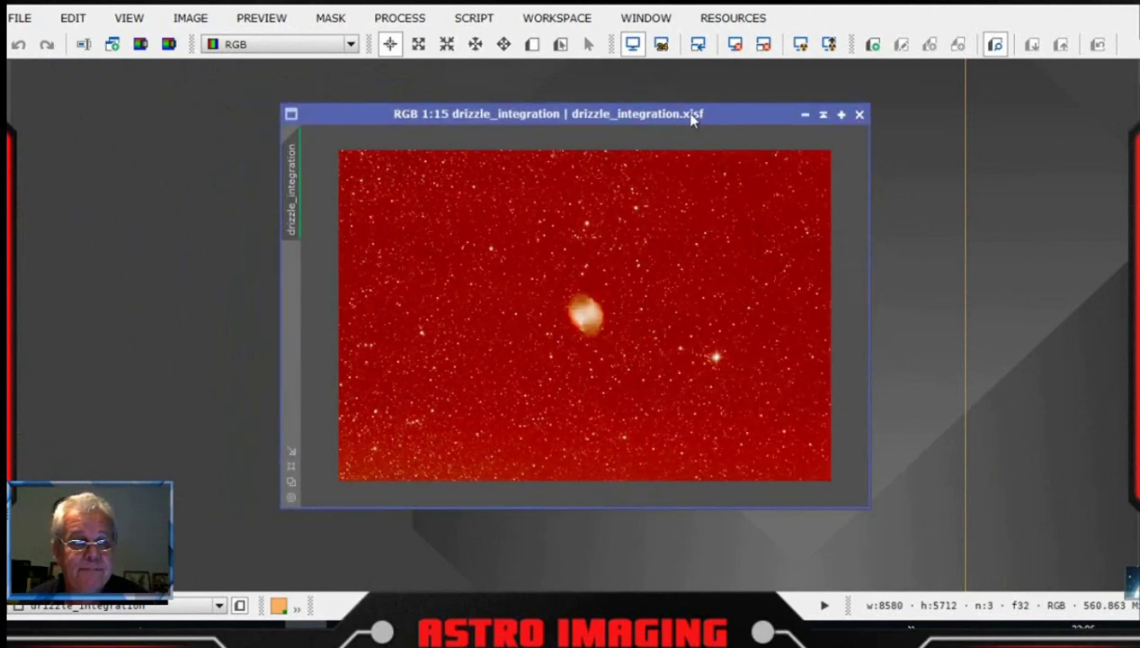
left_click_drag(677, 113, 664, 109)
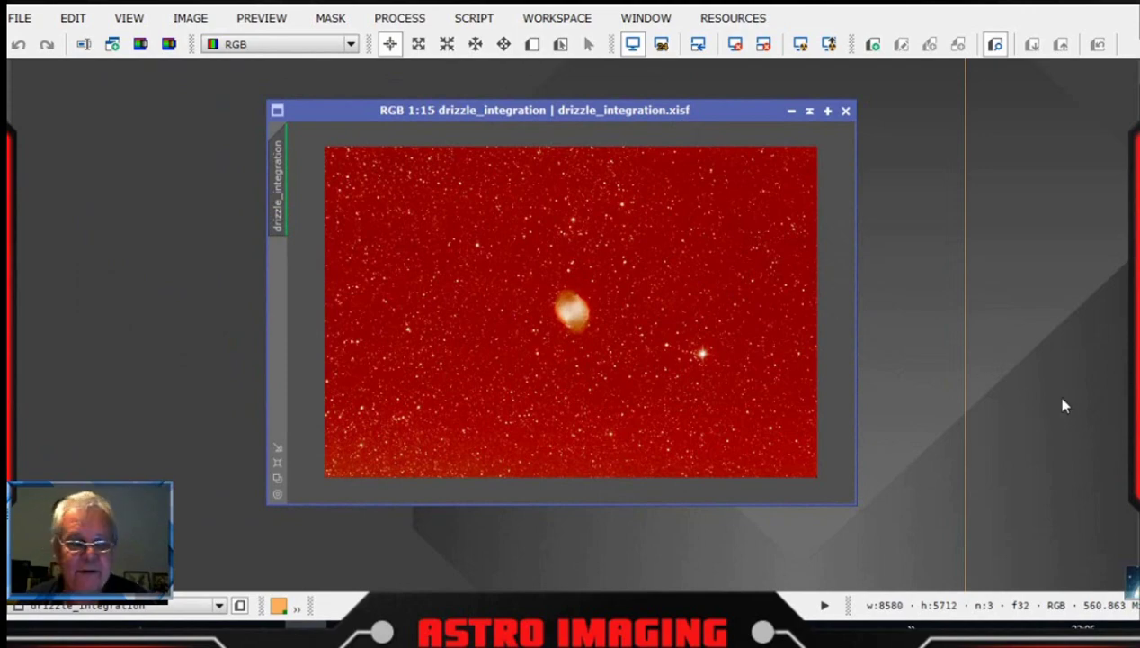
left_click_drag(849, 113, 858, 109)
left_click(836, 107)
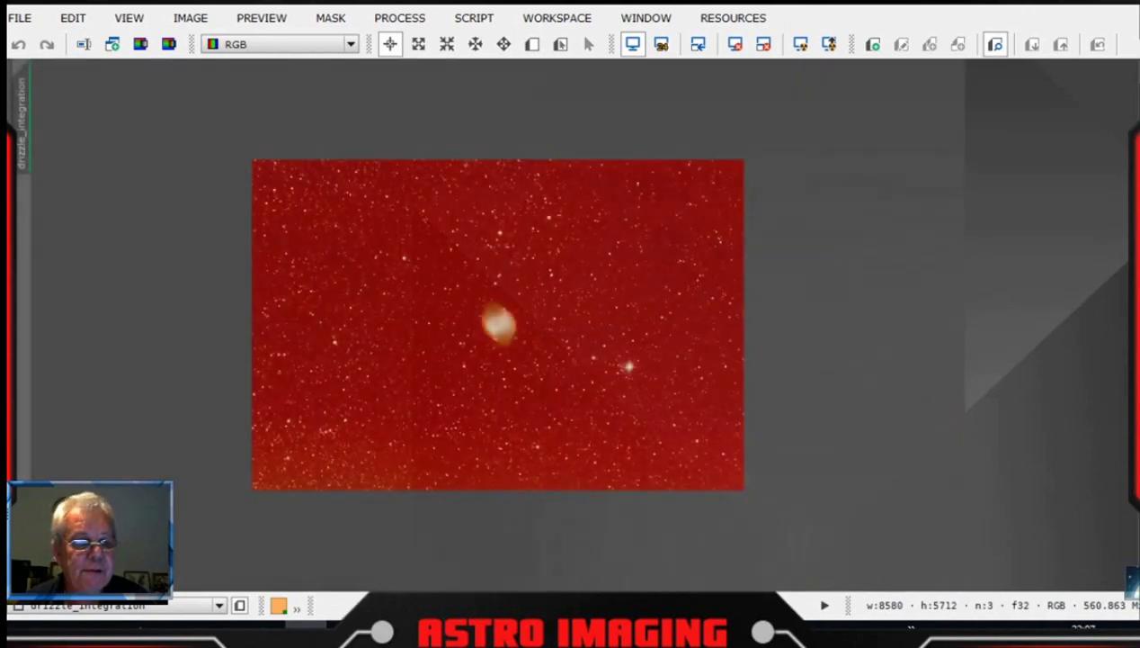
- Examine the nebula, the image's right edge and its lower-right and upper-right corners up close for stacking artifacts
scroll(562, 376, "up", 3)
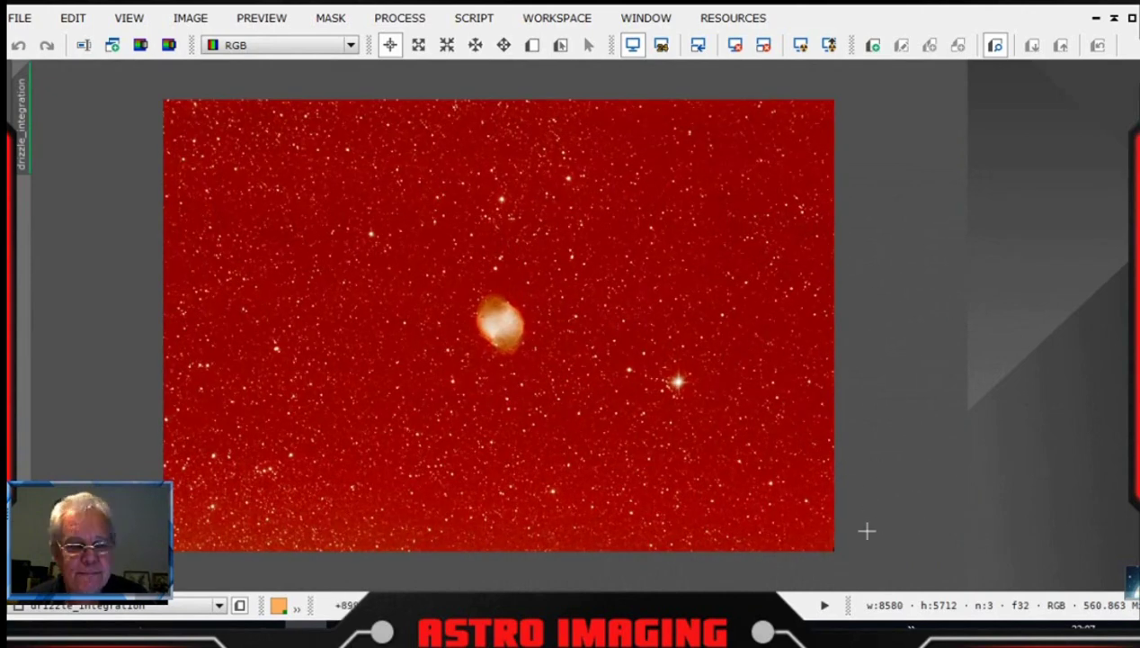
scroll(789, 448, "up", 4)
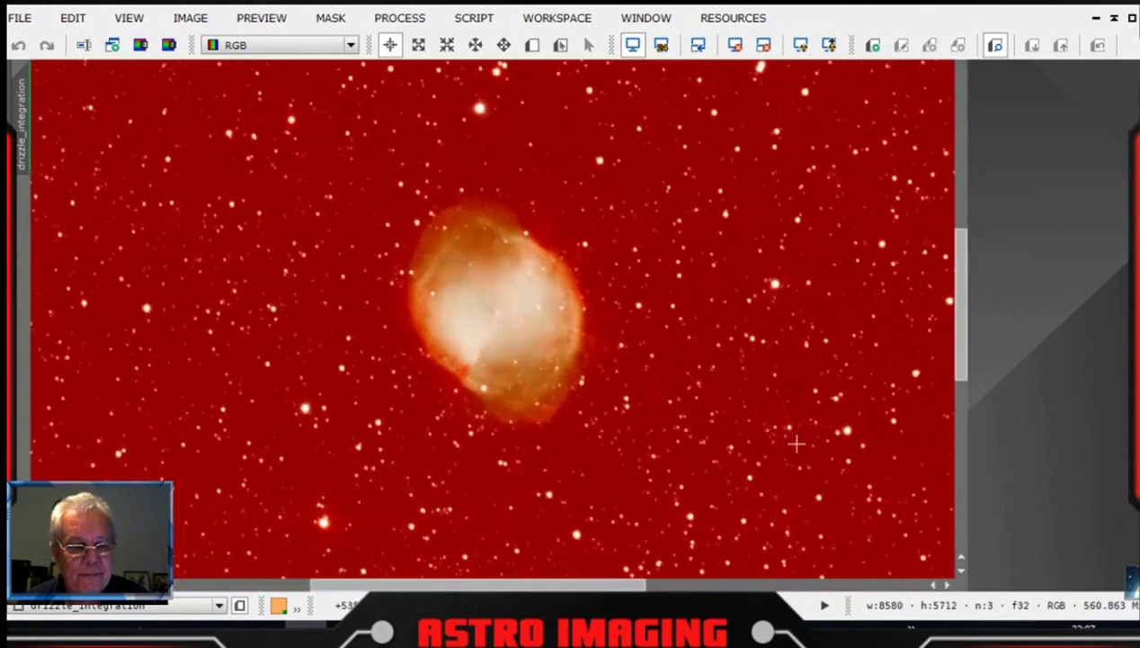
left_click_drag(585, 583, 987, 580)
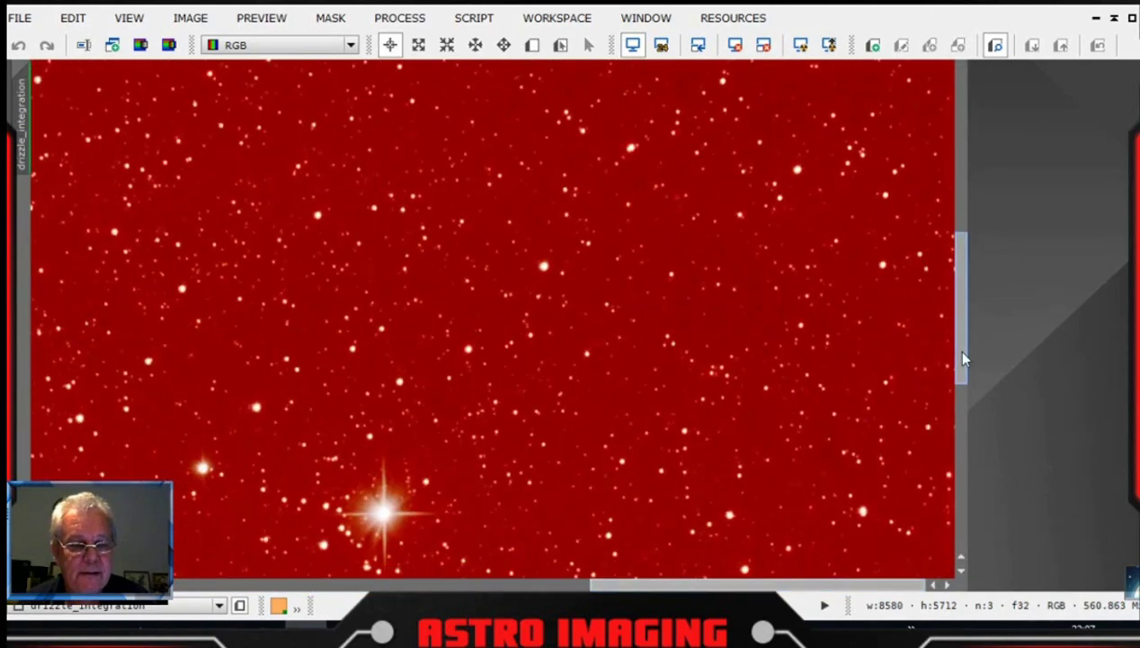
left_click_drag(964, 358, 967, 577)
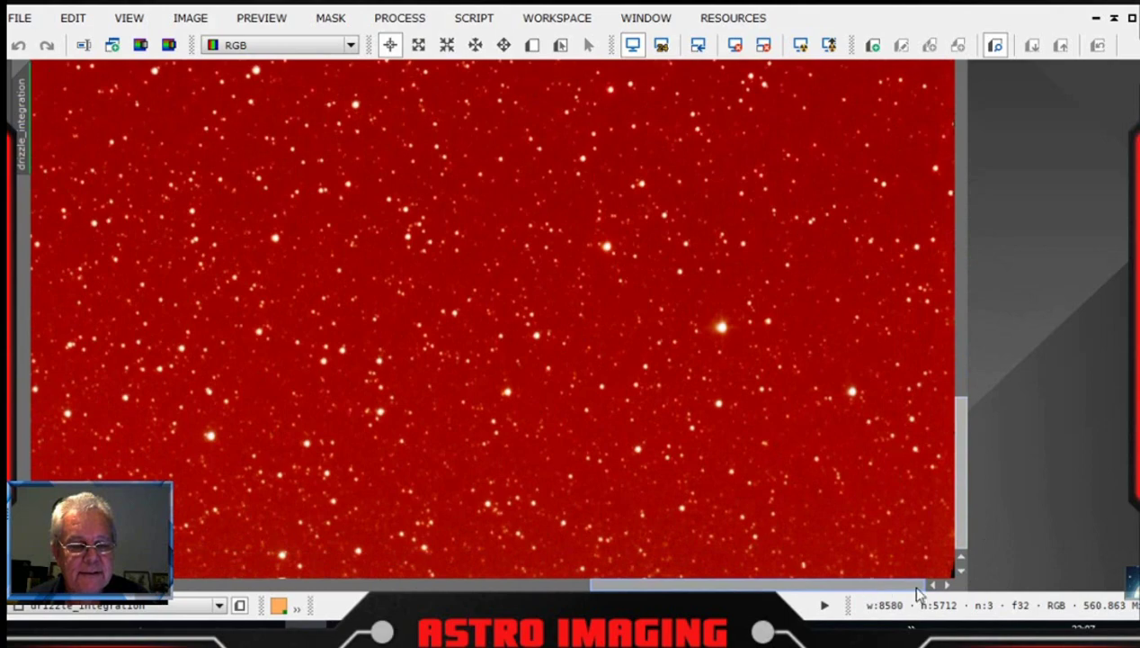
scroll(922, 517, "up", 3)
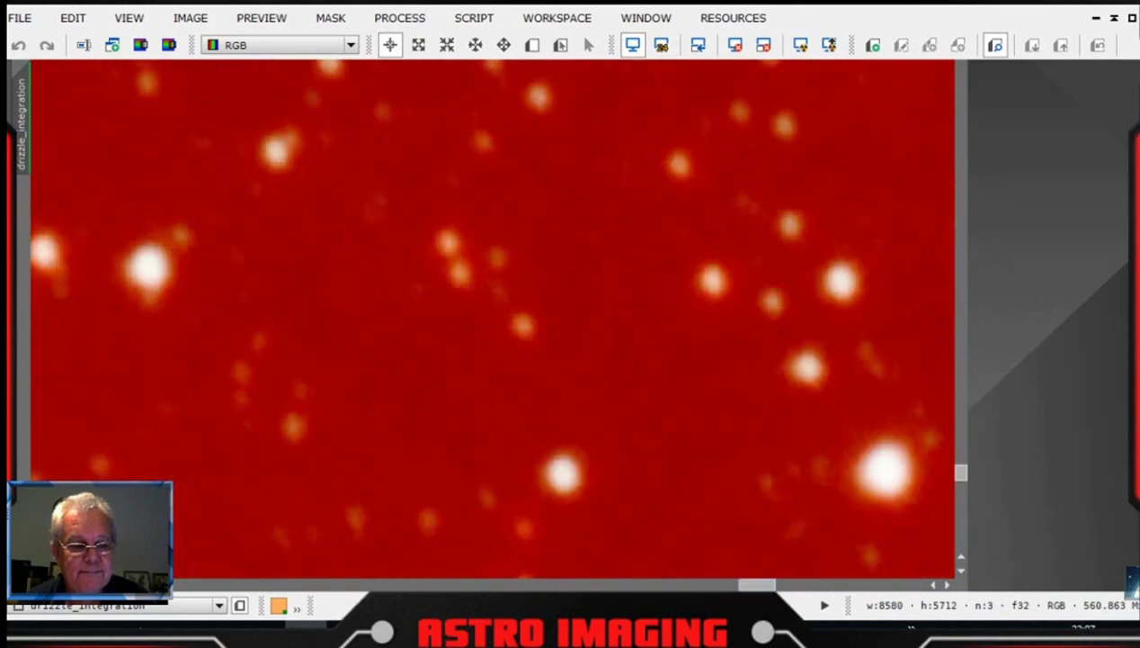
left_click_drag(757, 585, 924, 589)
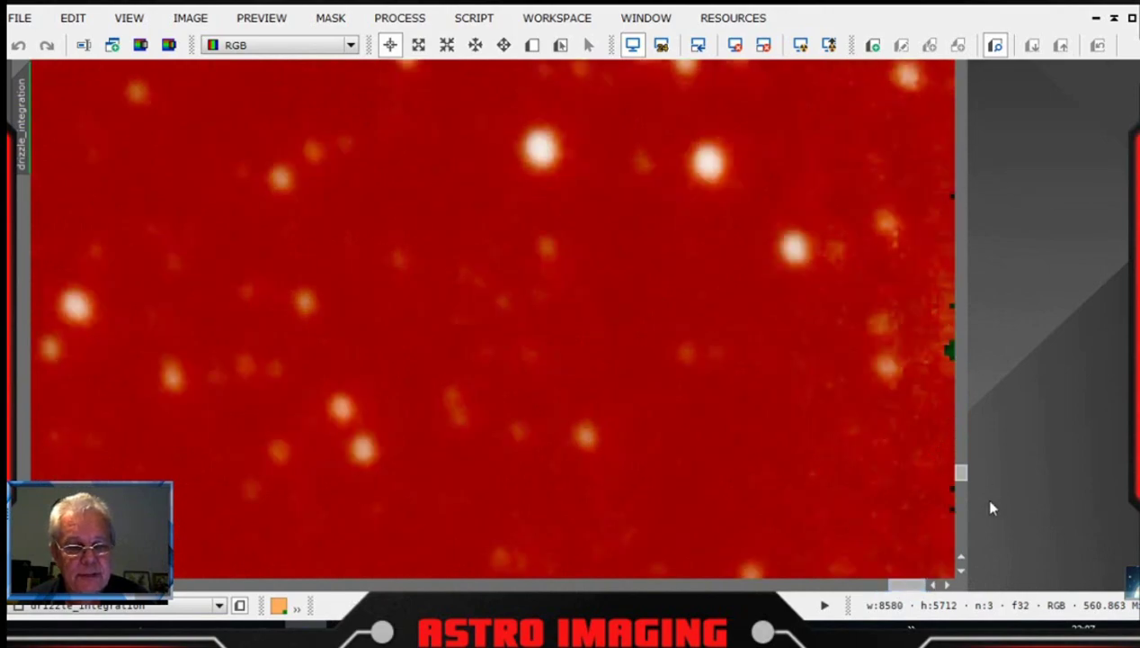
left_click_drag(961, 472, 961, 549)
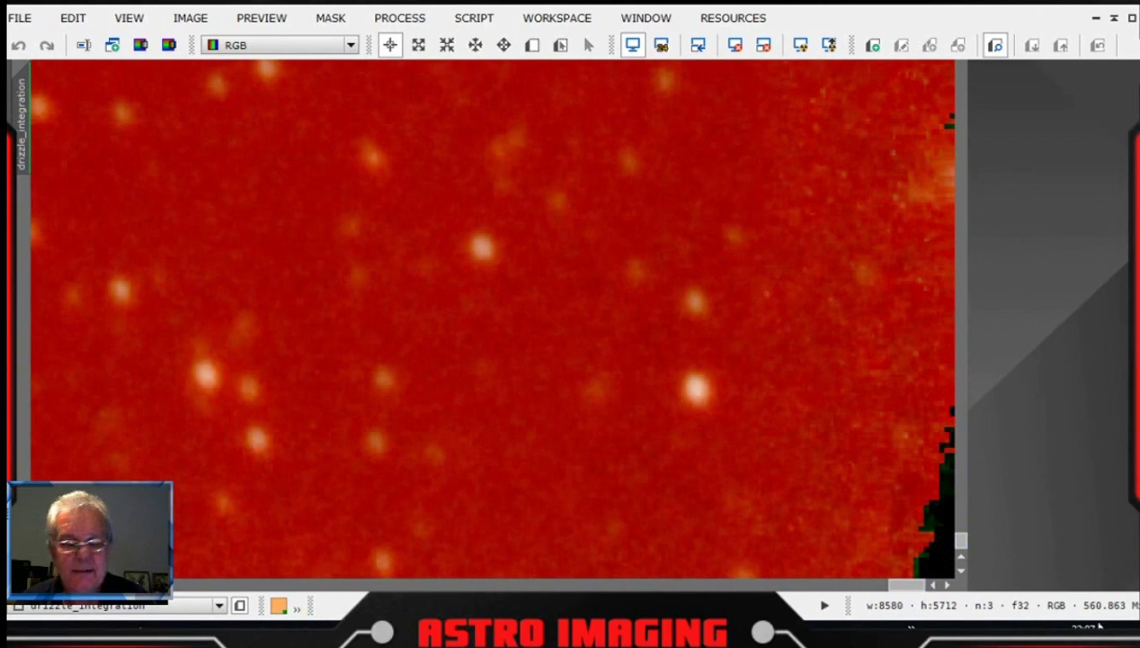
left_click_drag(961, 540, 960, 57)
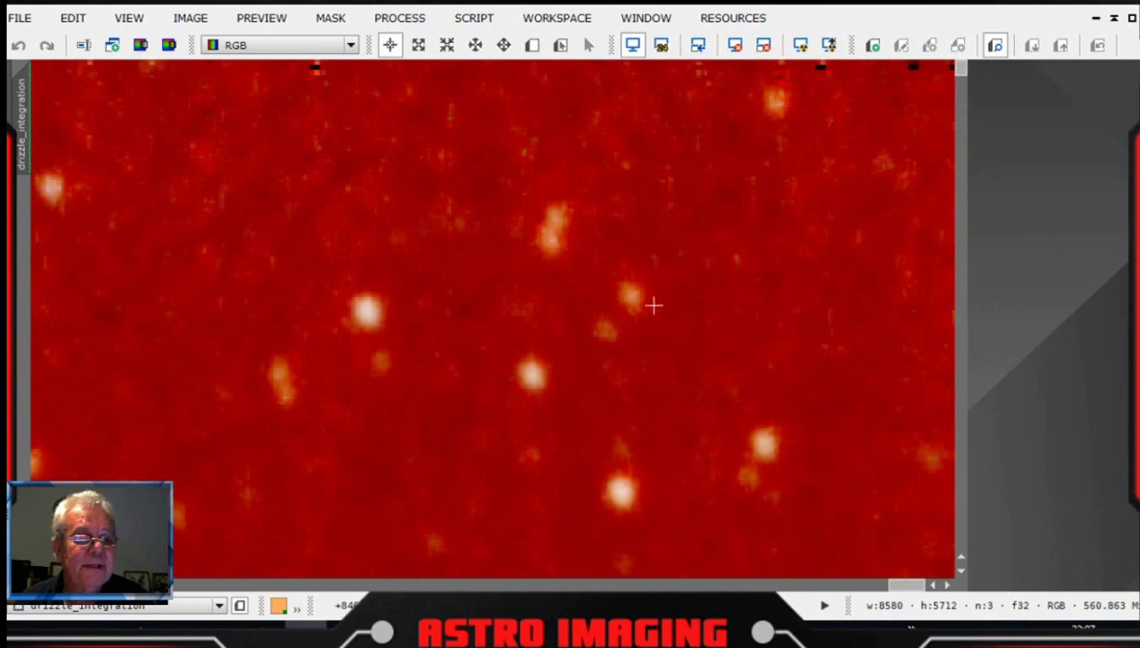
mouse_move(960, 68)
left_mouse_down()
mouse_move(961, 90)
mouse_move(960, 58)
left_mouse_up()
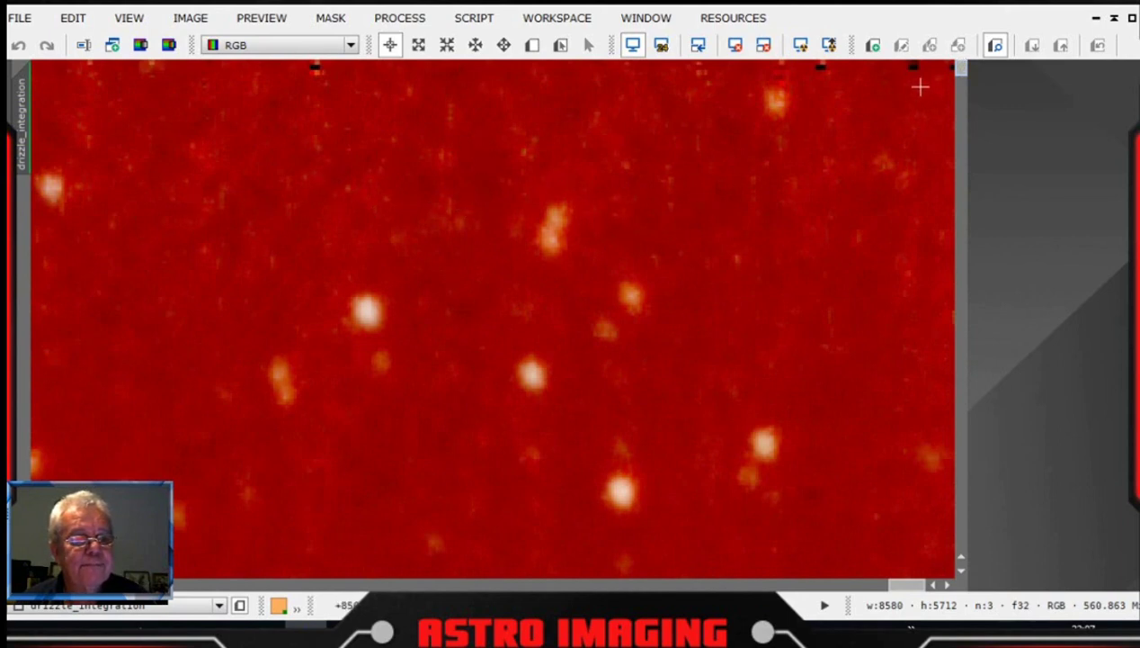
left_click_drag(961, 70, 866, 595)
scroll(711, 389, "down", 4)
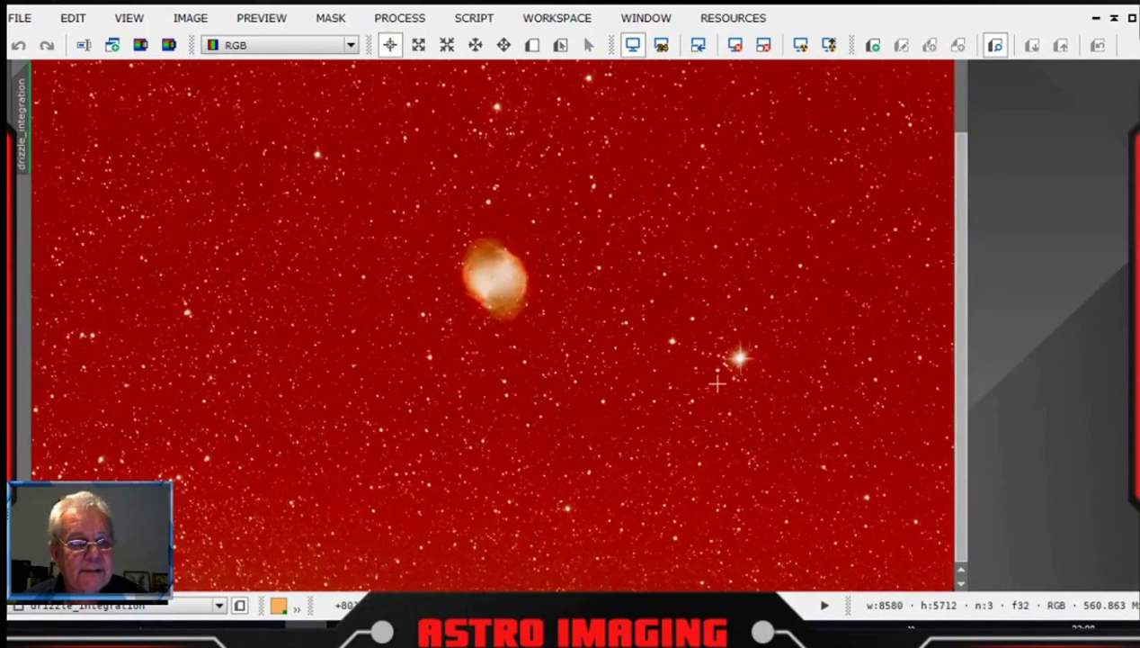
scroll(717, 384, "down", 1)
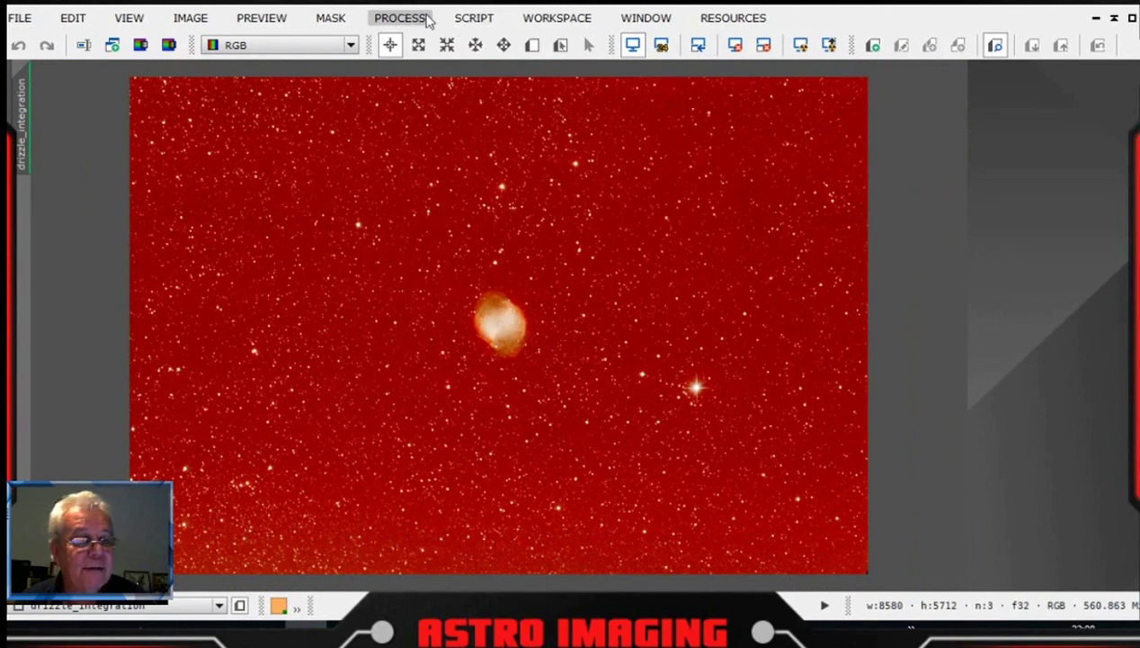
- Start a DynamicCrop on the image and pull all four crop edges inward to about 8120 × 4942 pixels
left_click(399, 18)
mouse_move(591, 7)
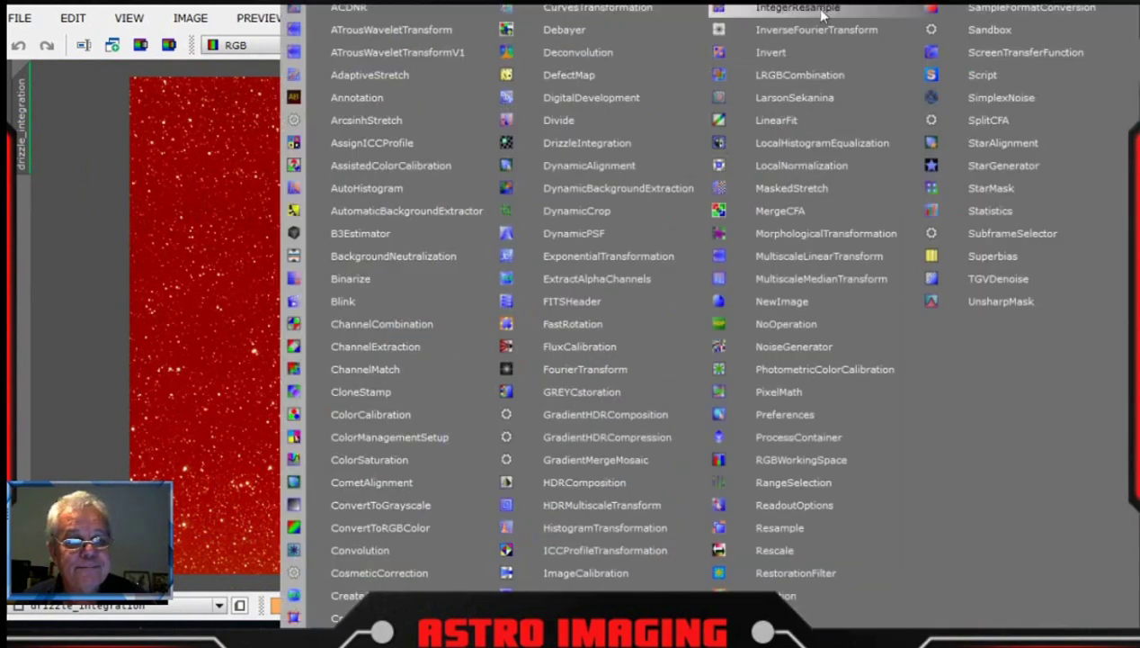
left_click(577, 211)
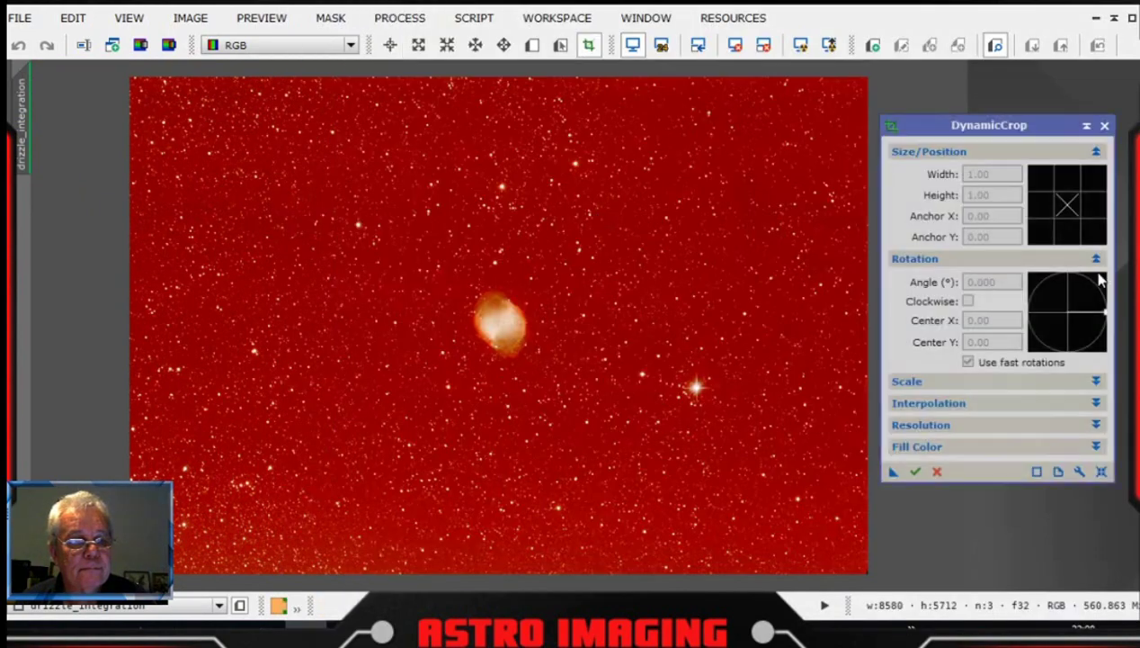
left_click_drag(982, 133, 973, 140)
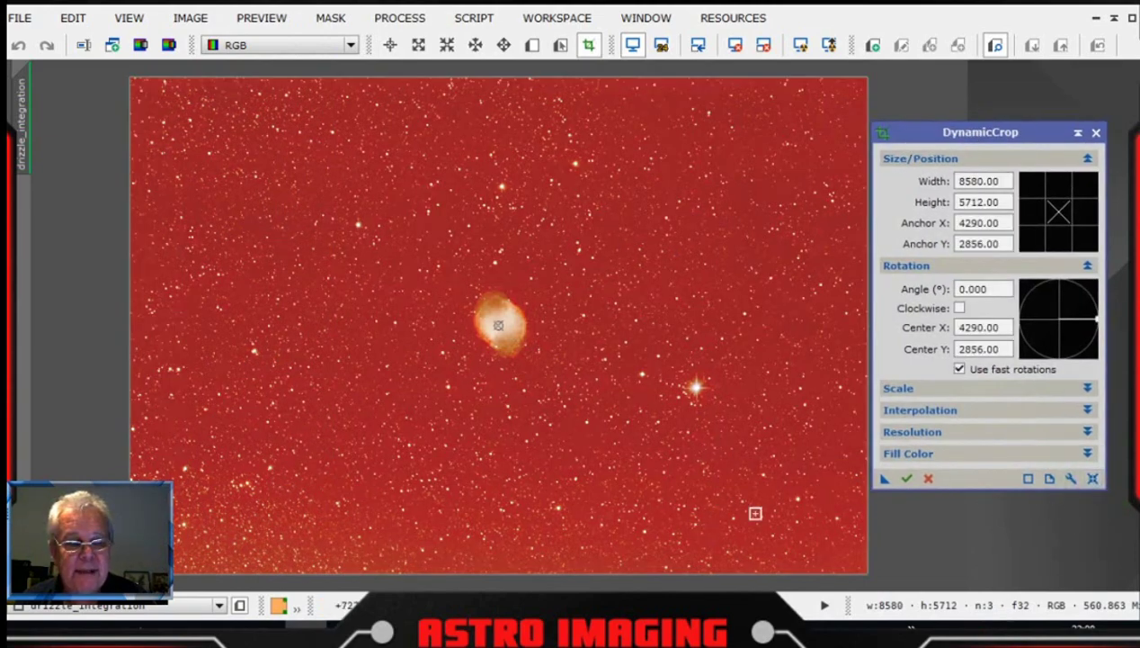
left_click_drag(483, 575, 488, 544)
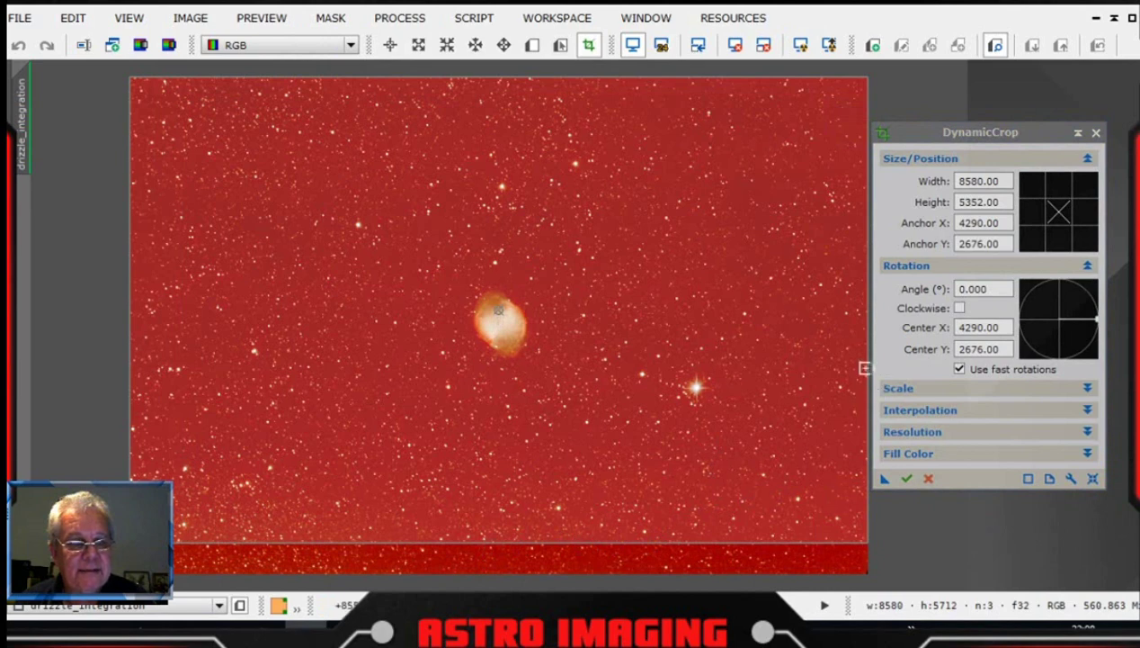
left_click_drag(864, 367, 851, 369)
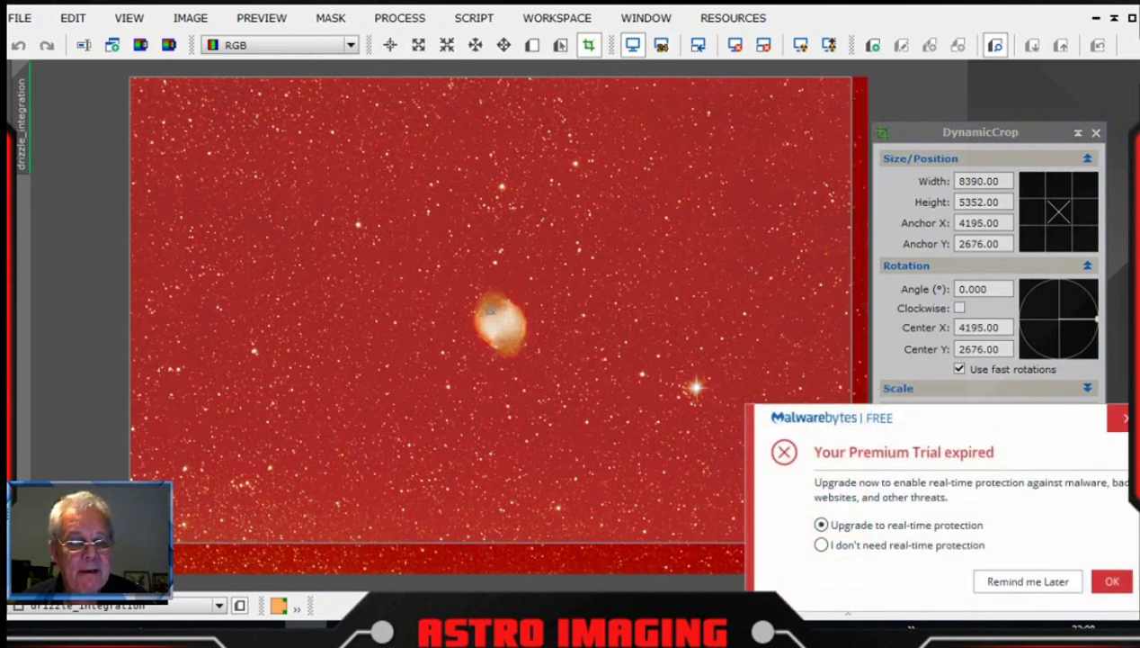
left_click_drag(540, 78, 544, 115)
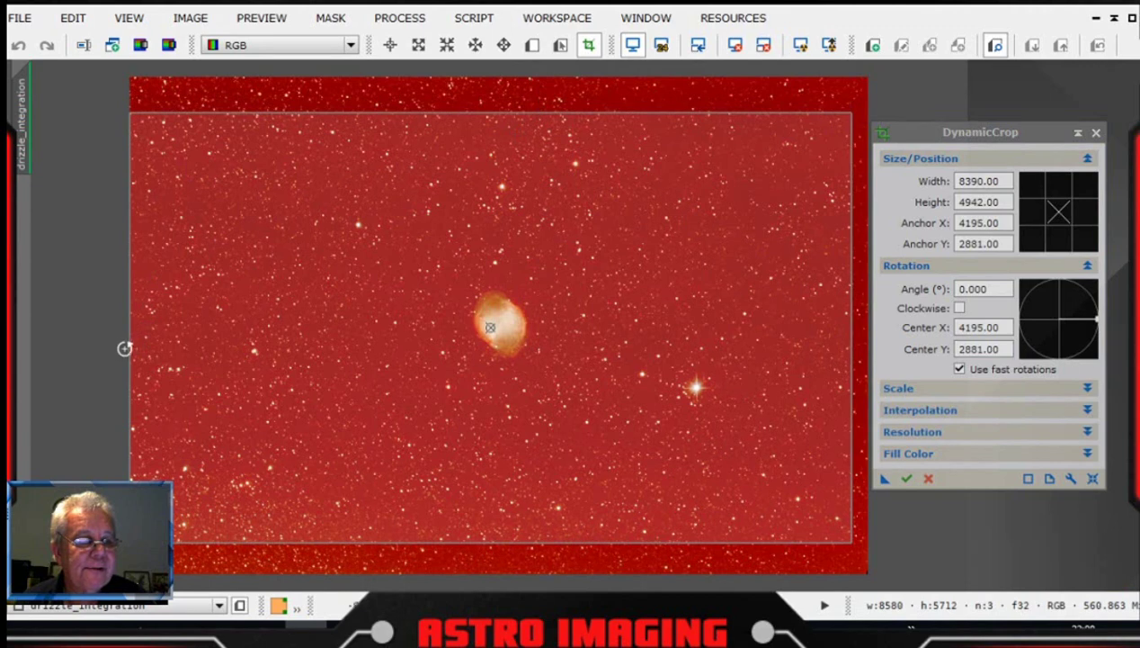
left_click_drag(129, 348, 150, 347)
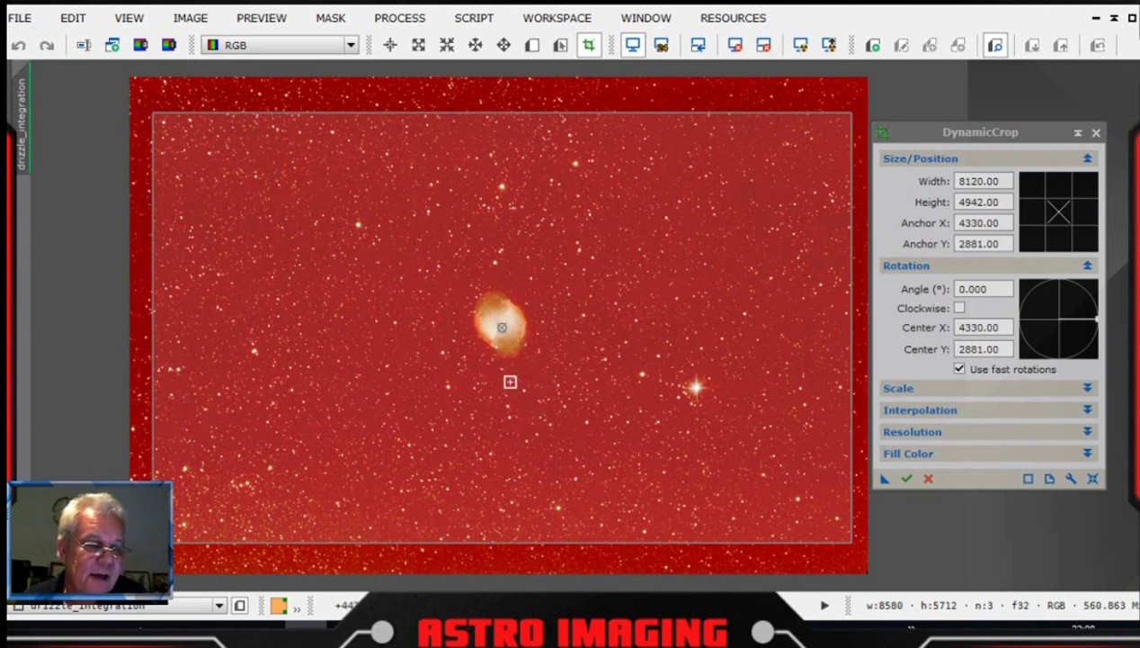
- Fine-tune the crop to about 8130 × 4942 pixels, anchored near 4315, 2861 with rotation centre near 4310, 2850, and apply it
left_click_drag(501, 329, 500, 324)
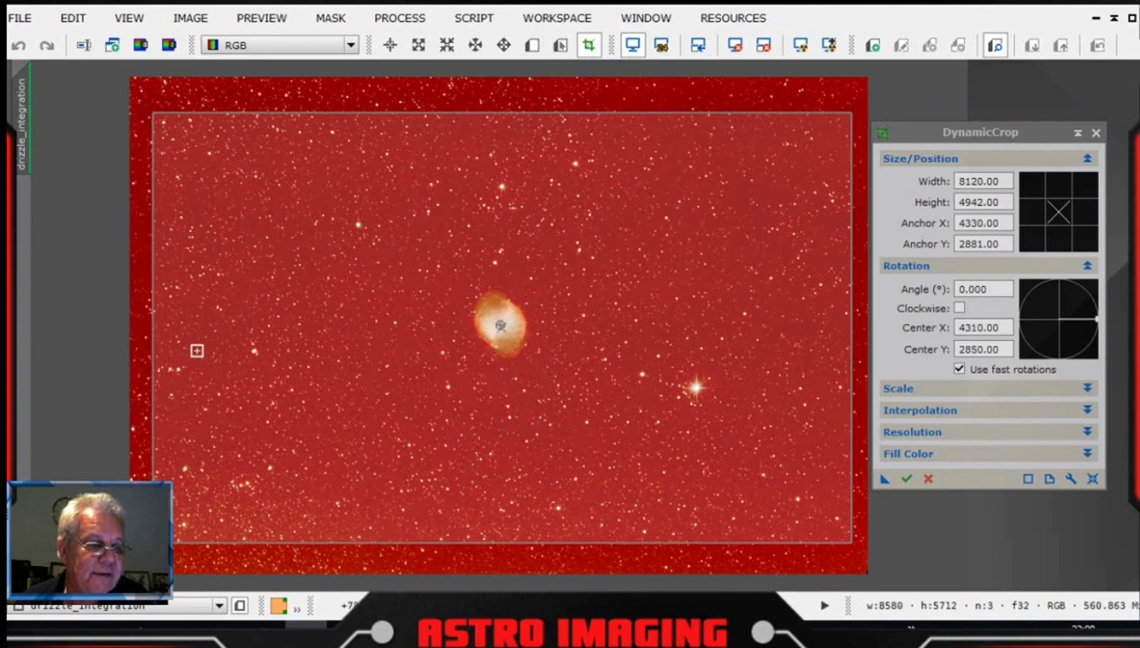
left_click_drag(150, 324, 150, 311)
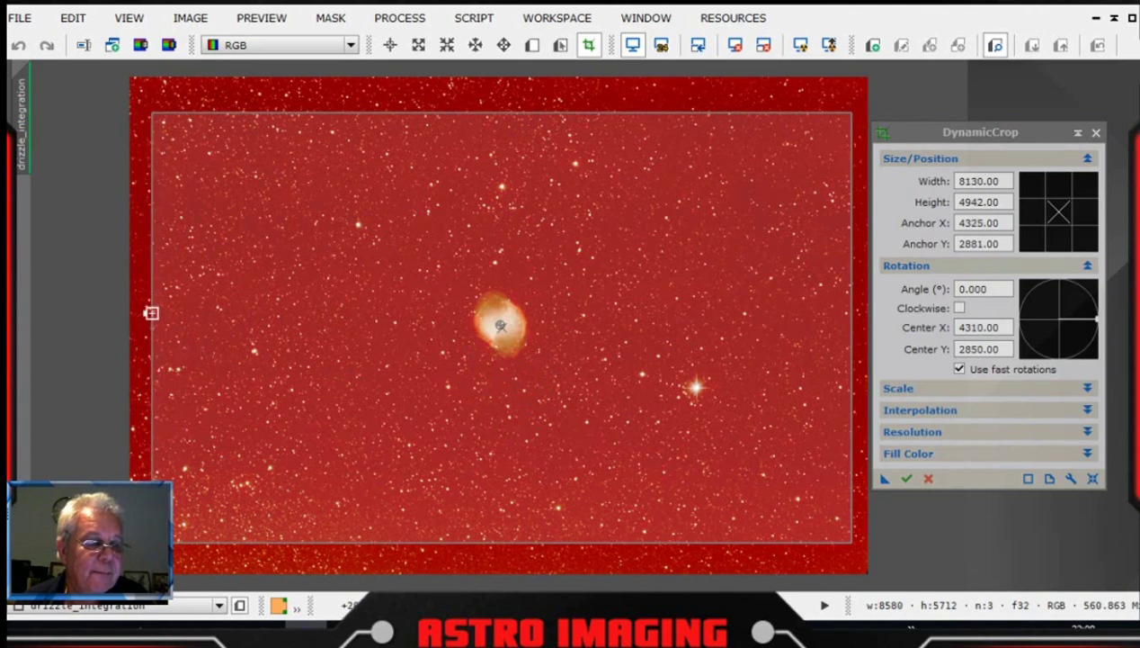
left_click_drag(505, 539, 504, 537)
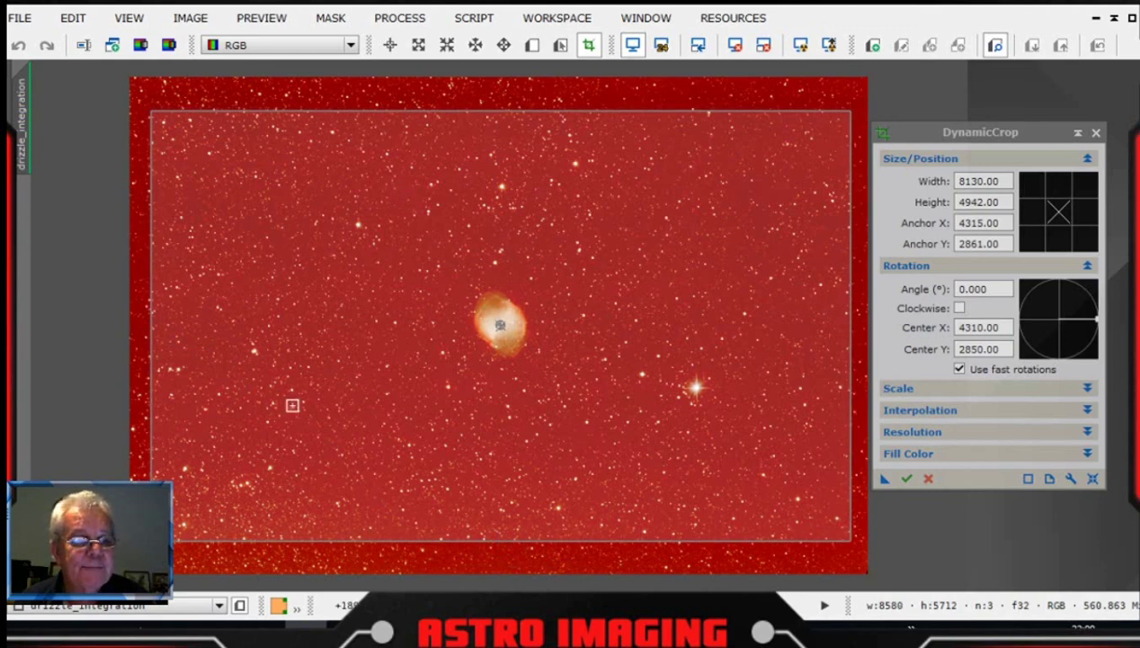
left_click(908, 481)
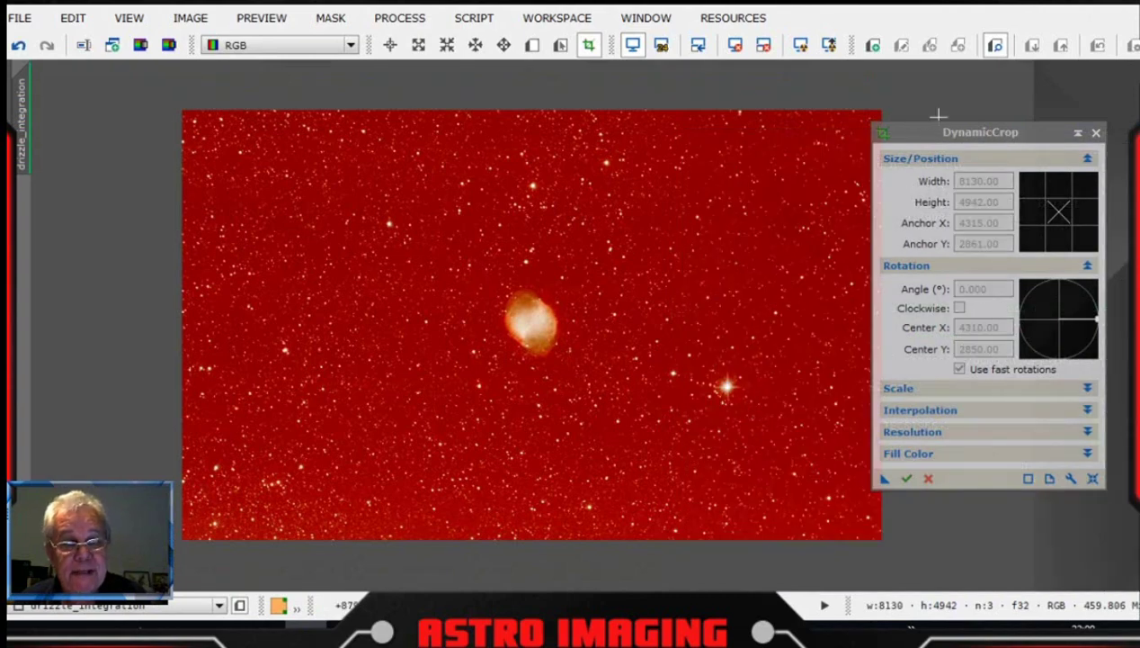
left_click_drag(943, 133, 970, 135)
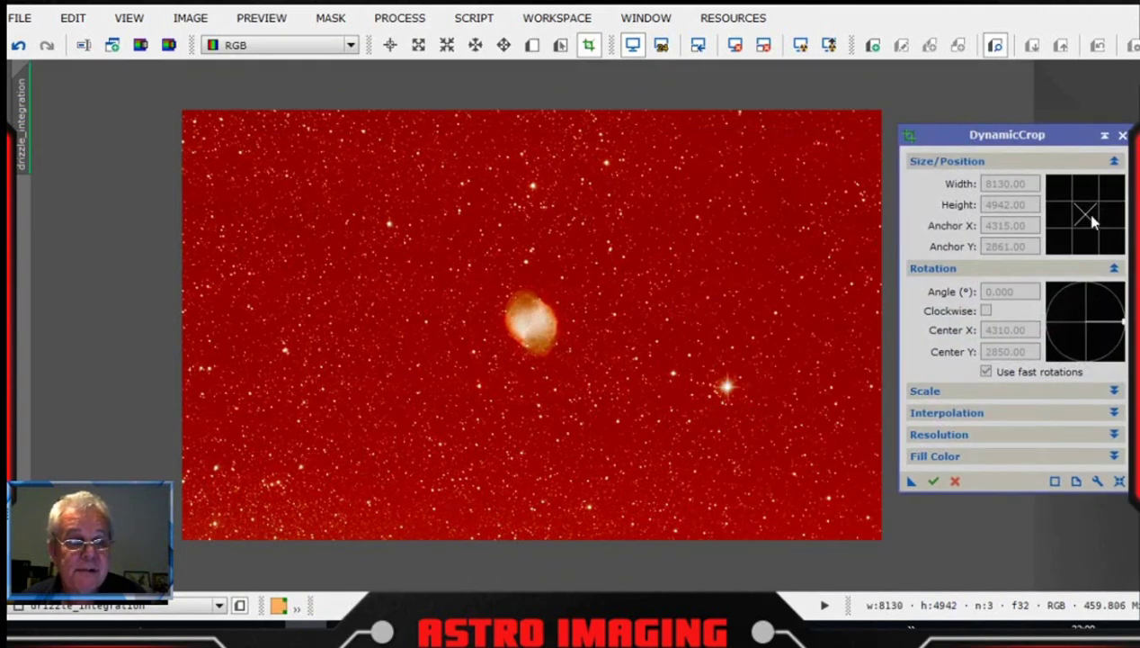
left_click(1123, 135)
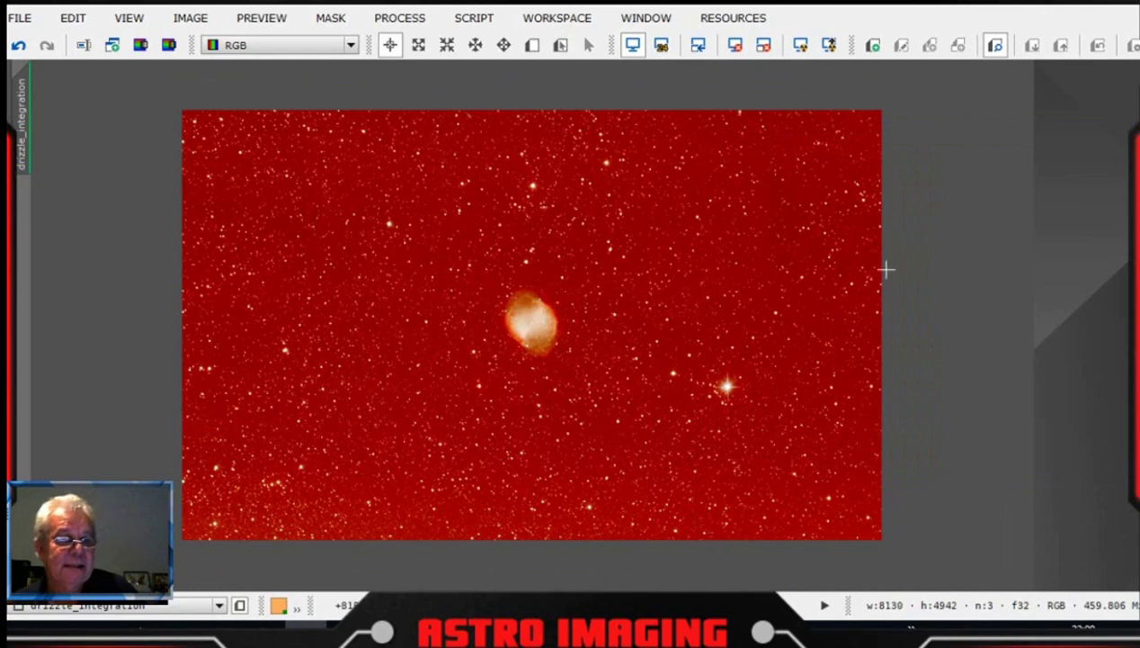
- Open HistogramTransformation and have it track the drizzle_integration view
left_click(472, 18)
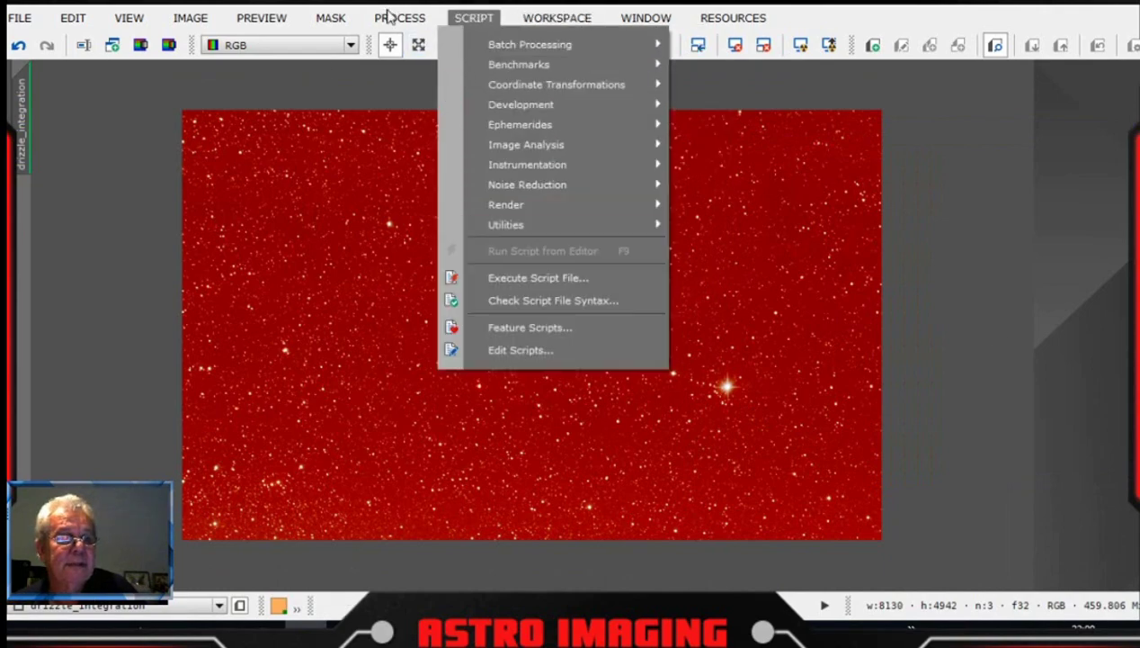
mouse_move(399, 18)
mouse_move(726, 22)
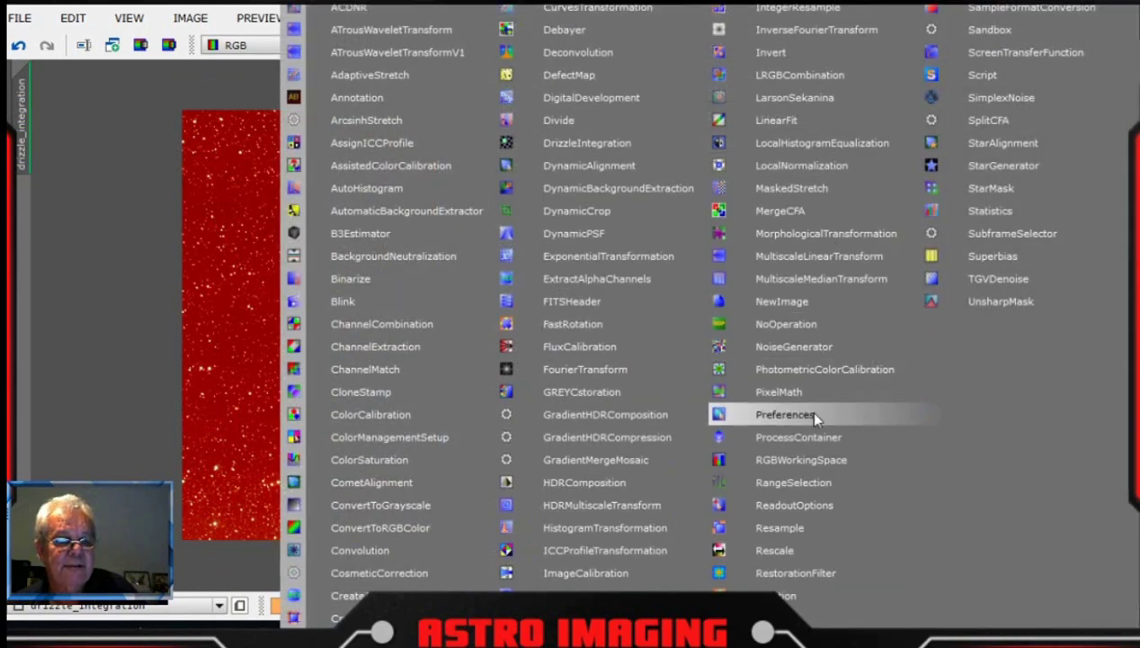
left_click(622, 527)
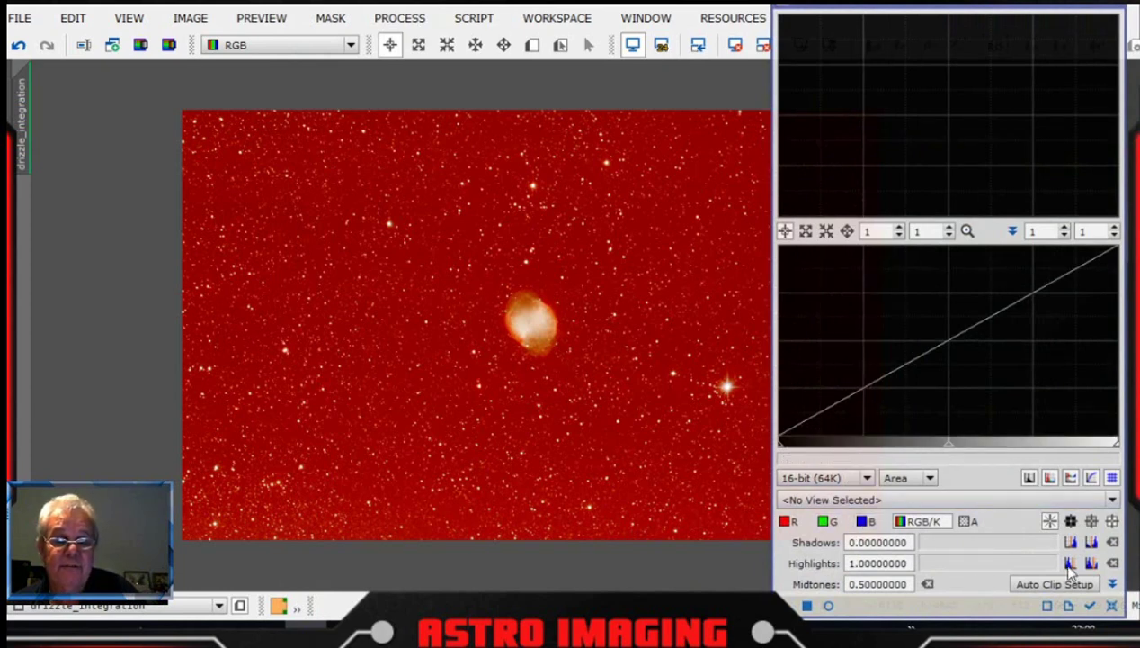
left_click(1090, 605)
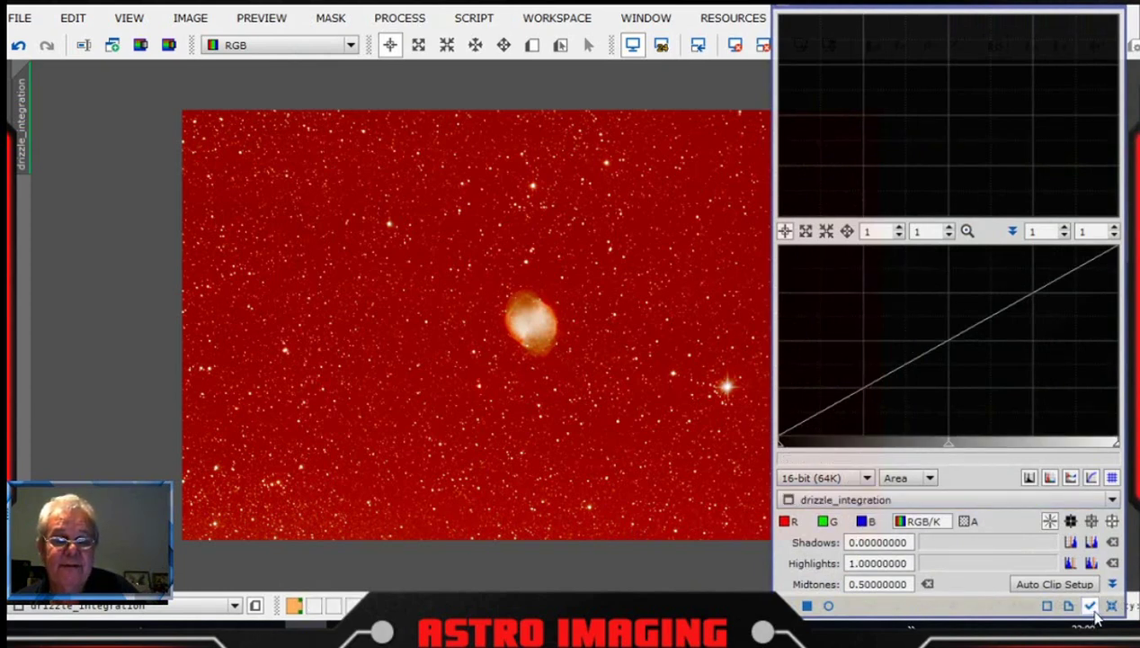
- Magnify the histogram of drizzle_integration to 52x and examine how the red, green and blue peaks are offset
scroll(912, 148, "up", 17)
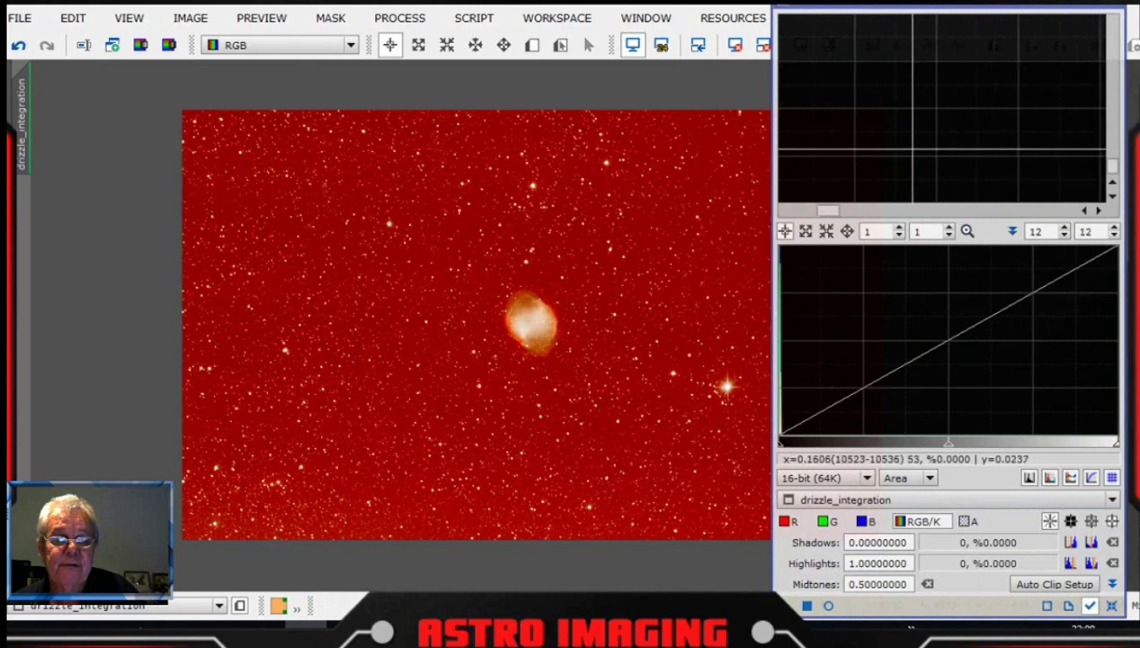
scroll(906, 148, "up", 10)
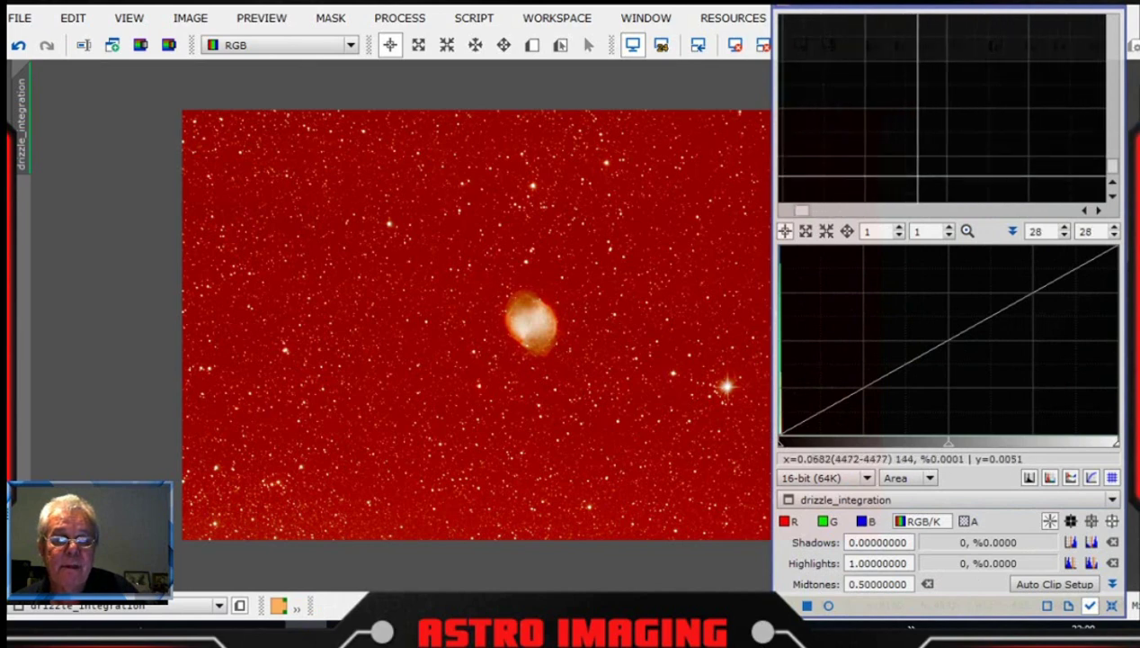
left_click_drag(804, 213, 787, 213)
scroll(947, 153, "up", 6)
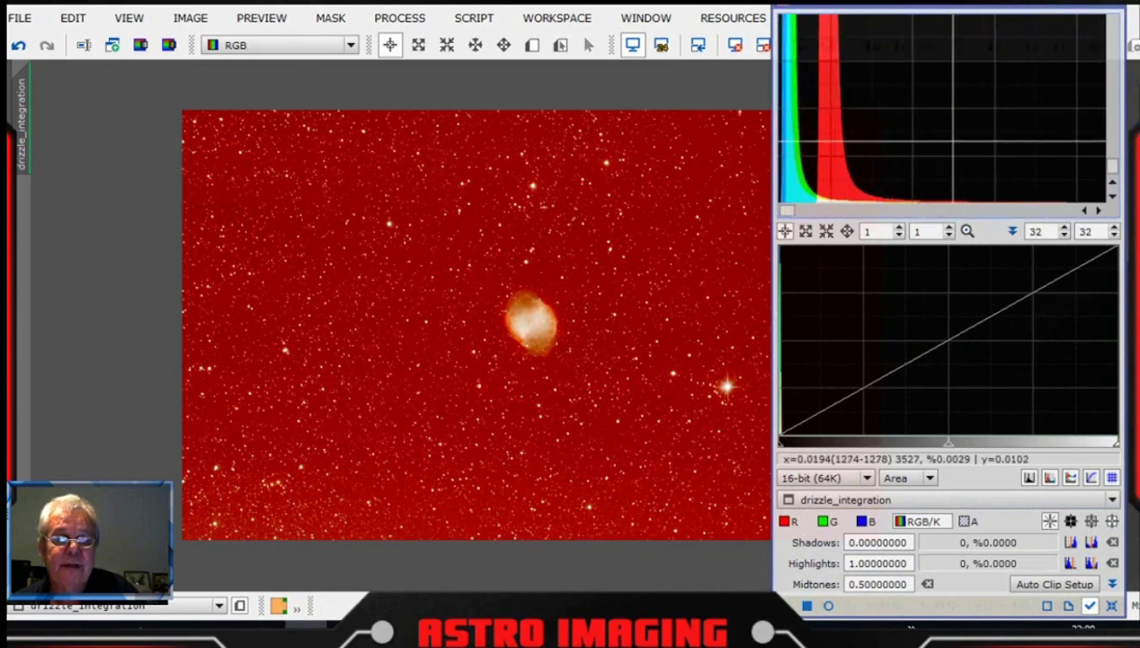
scroll(947, 153, "up", 15)
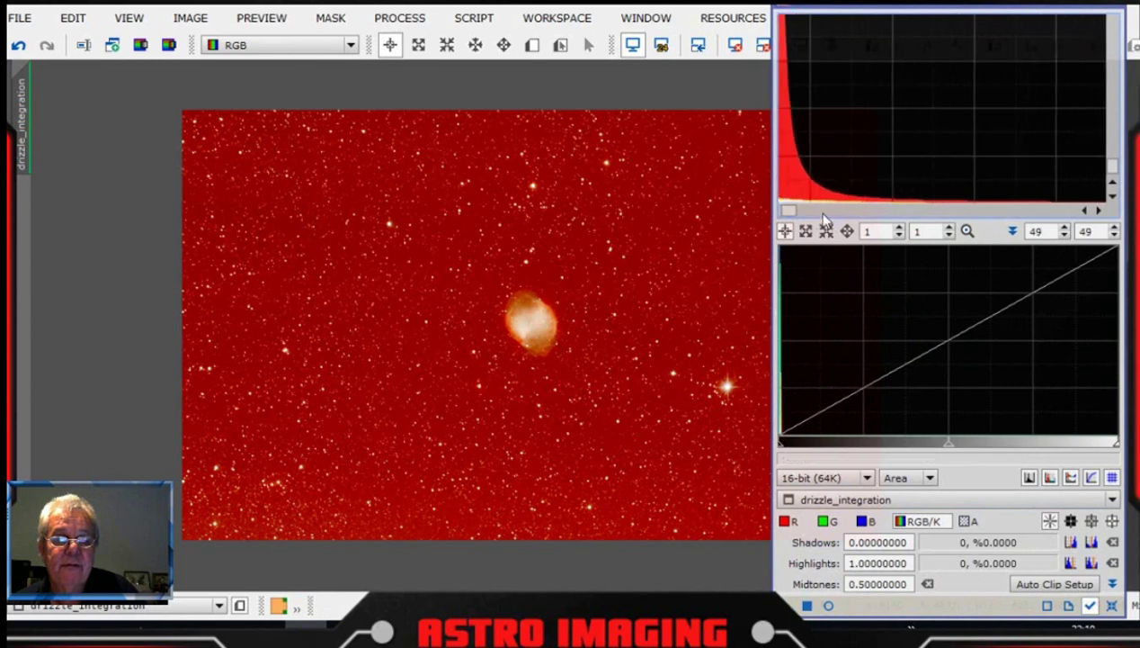
scroll(900, 135, "up", 3)
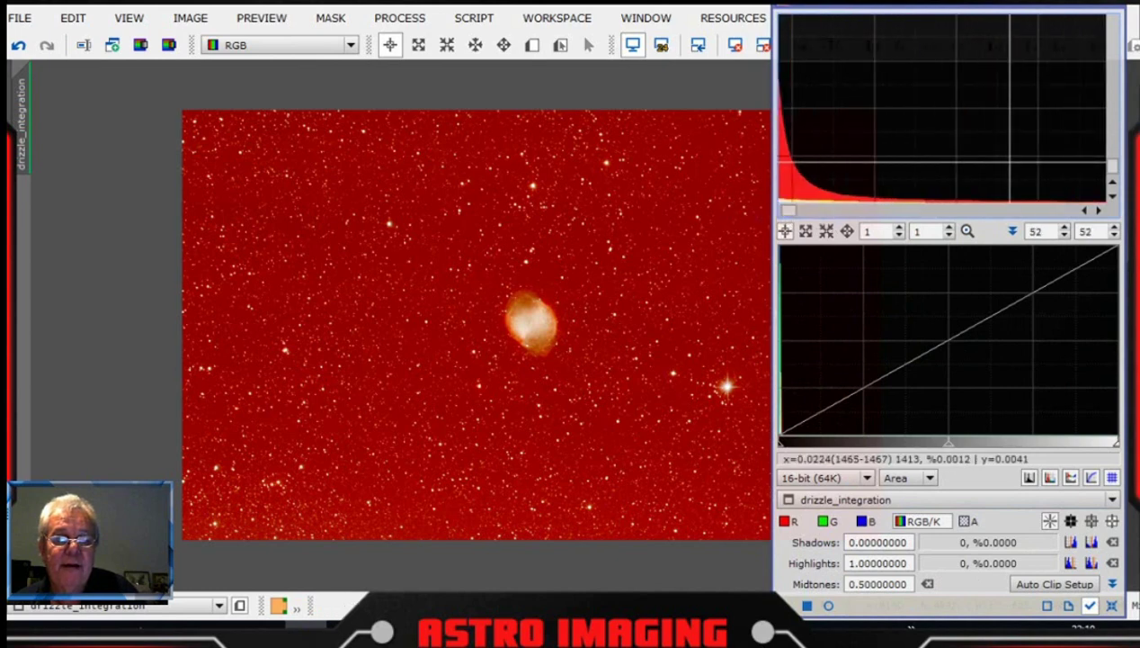
left_click_drag(795, 208, 786, 209)
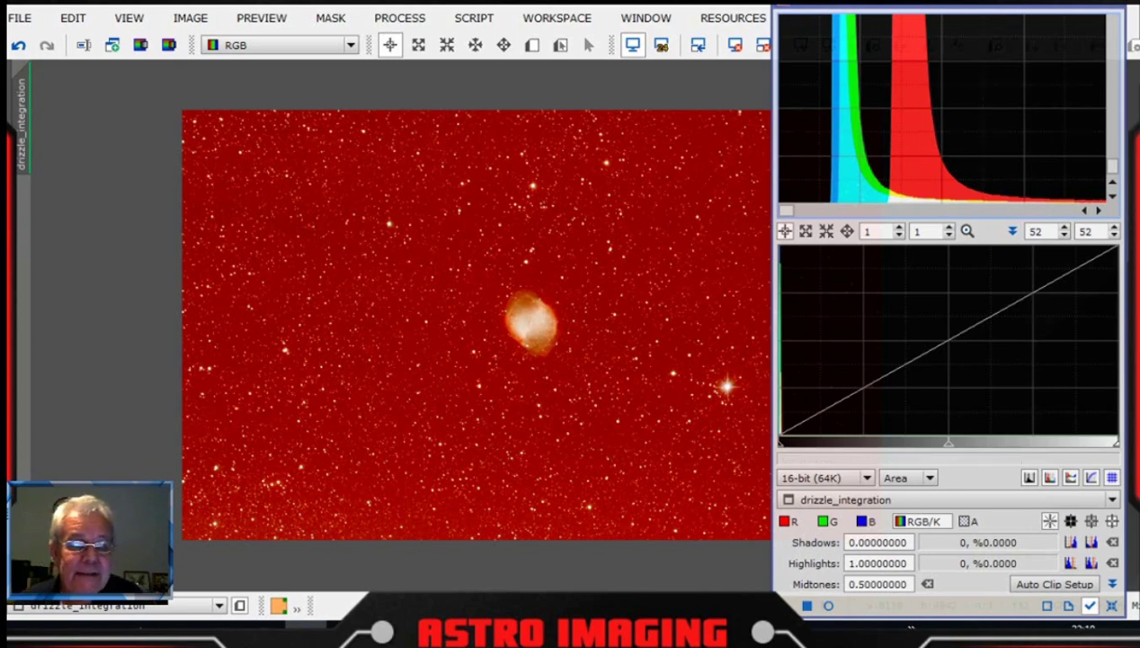
- Extract the R, G and B channels of drizzle_integration into separate grayscale images with ChannelExtraction, keeping the source sample format
left_click_drag(969, 7, 998, 9)
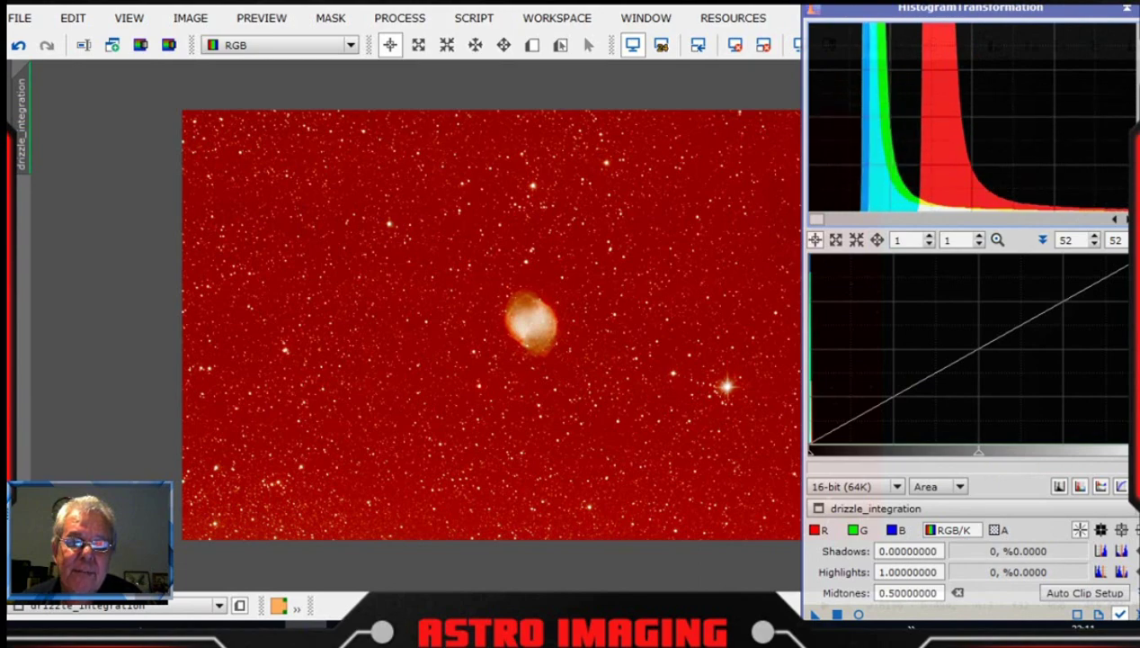
left_click_drag(933, 20, 1022, 106)
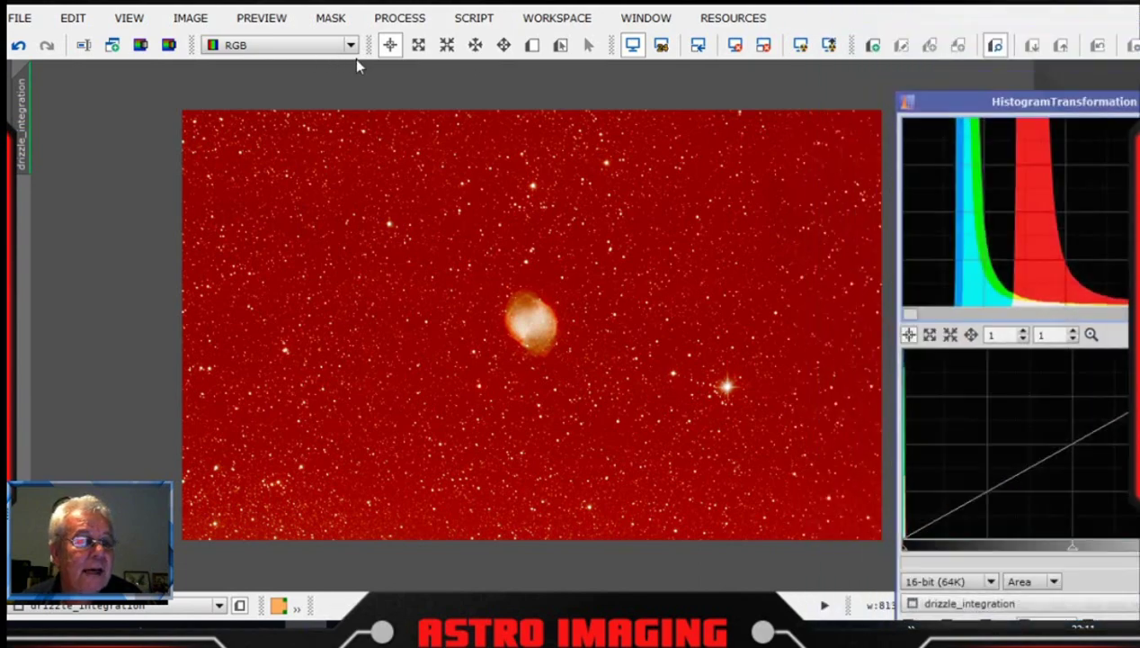
left_click(388, 19)
mouse_move(530, 7)
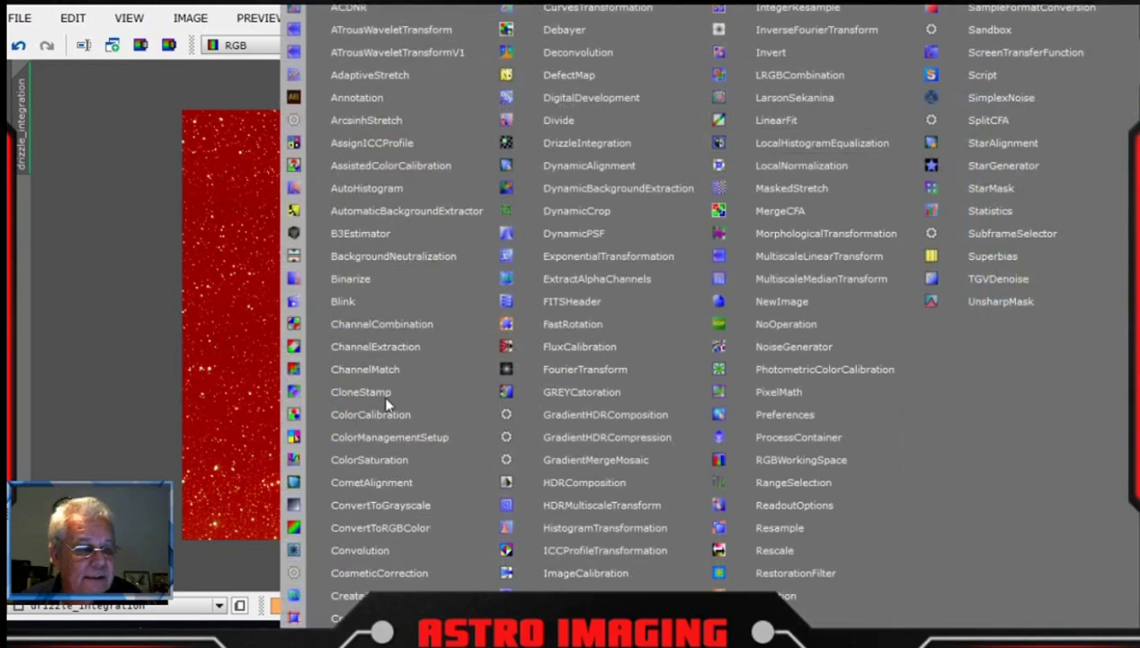
left_click(459, 350)
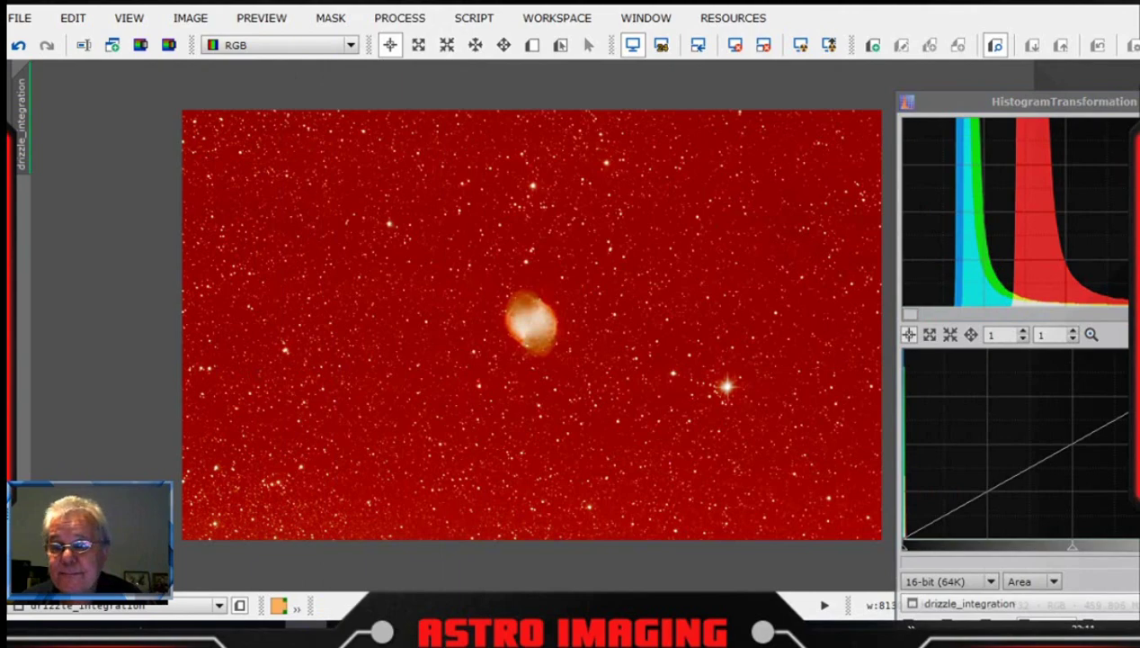
left_click_drag(440, 162, 313, 102)
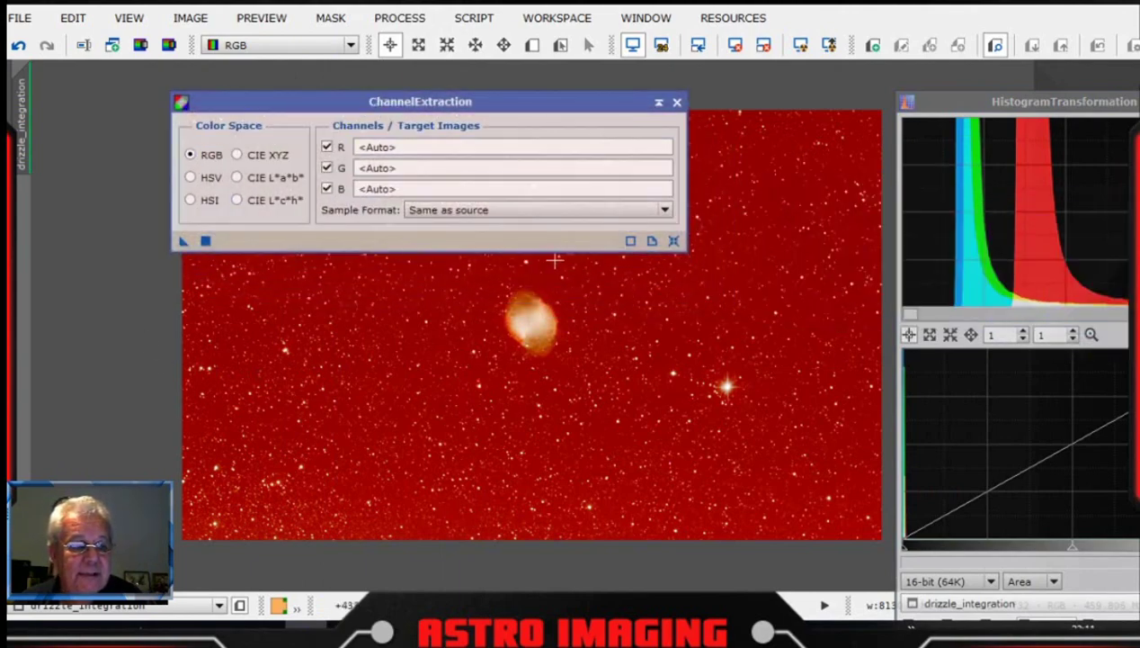
left_click(205, 243)
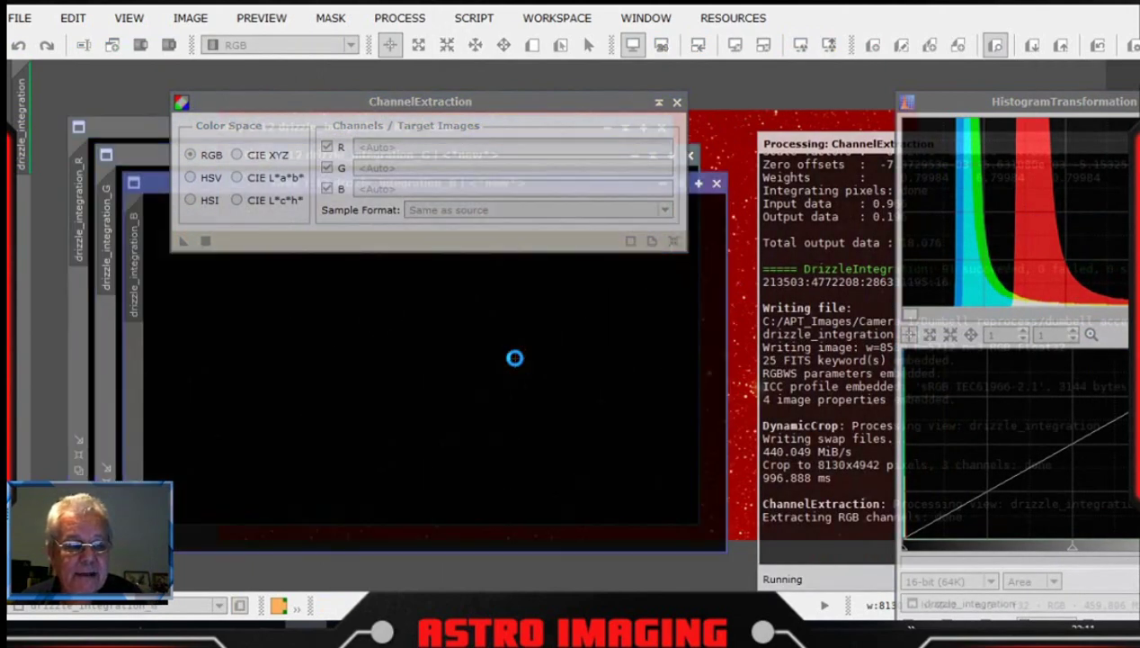
left_click_drag(456, 102, 480, 146)
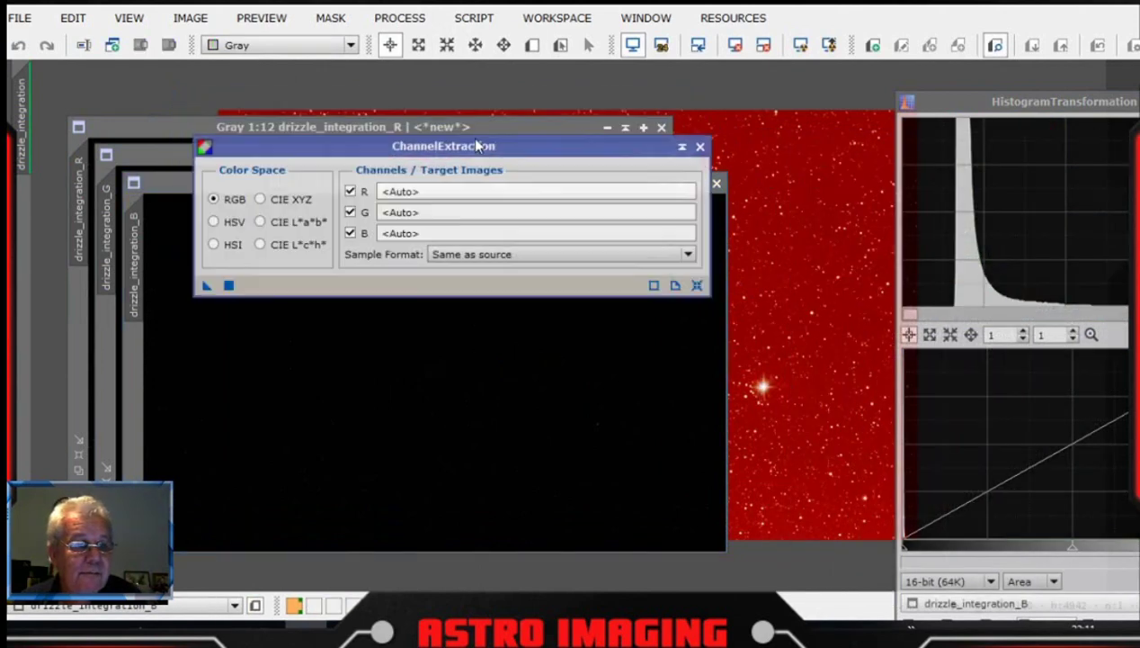
left_click(701, 148)
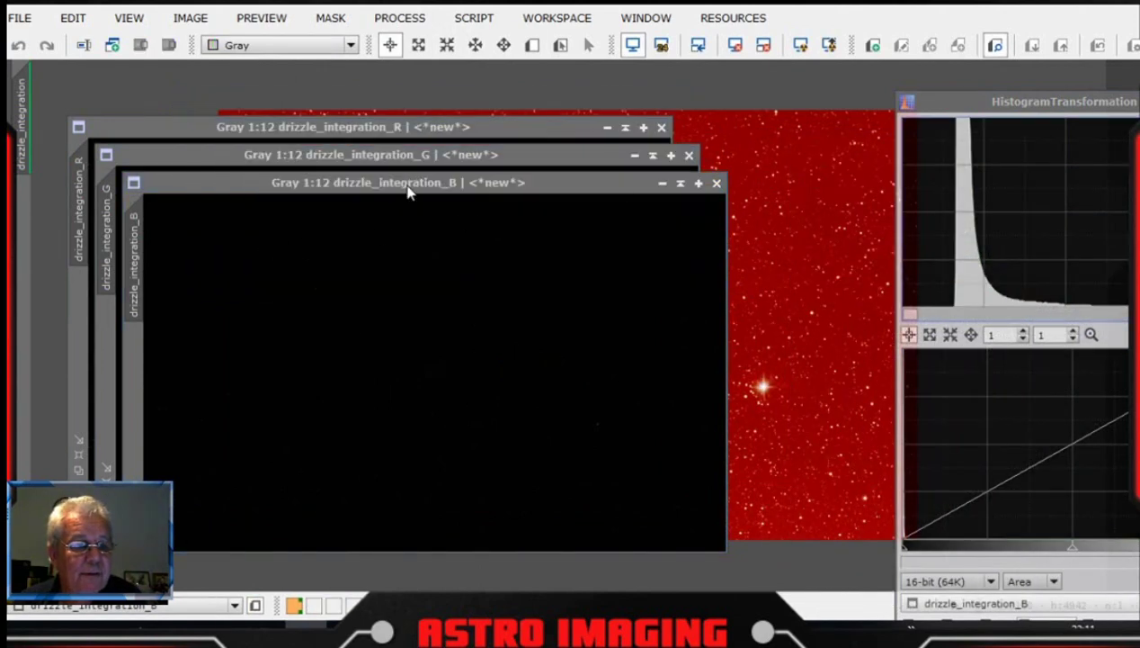
- Spread out the extracted R, G and B channel images and view each one's histogram in turn
left_click_drag(408, 189, 430, 211)
left_click_drag(441, 160, 434, 128)
left_click_drag(1086, 102, 1003, 56)
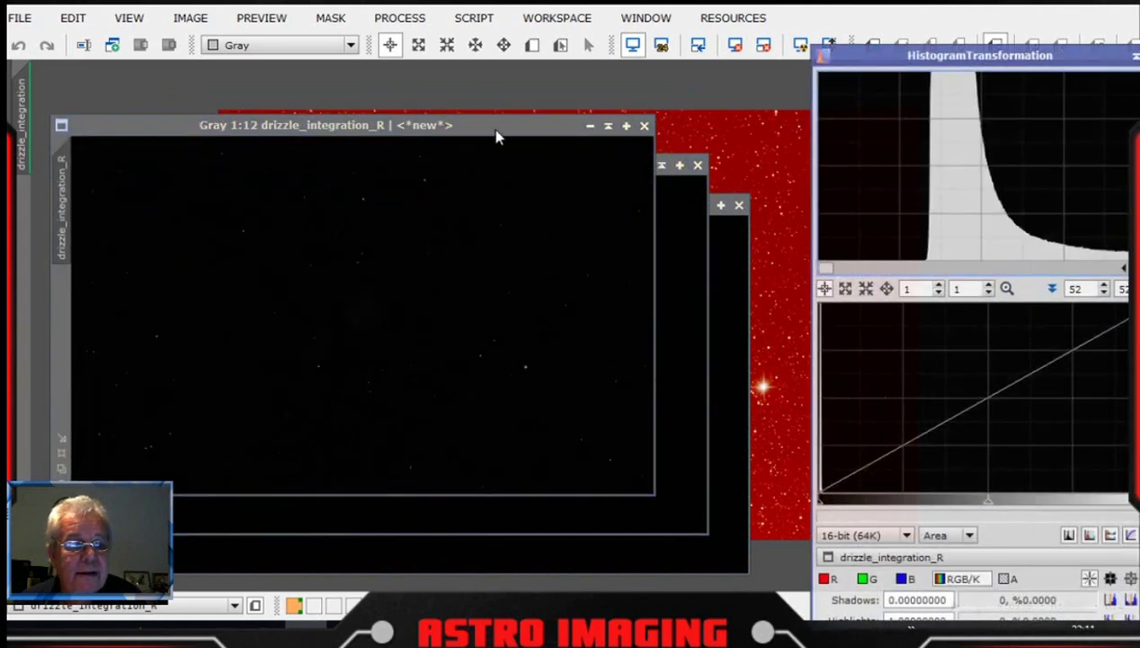
left_click_drag(497, 133, 456, 87)
left_click(652, 315)
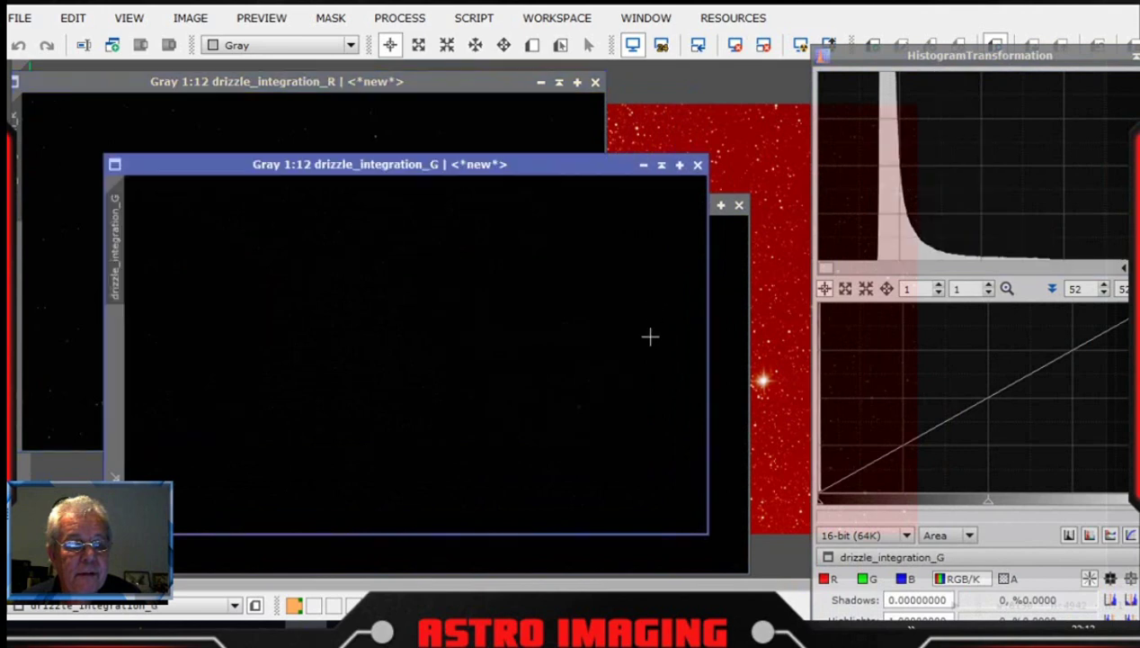
left_click(717, 370)
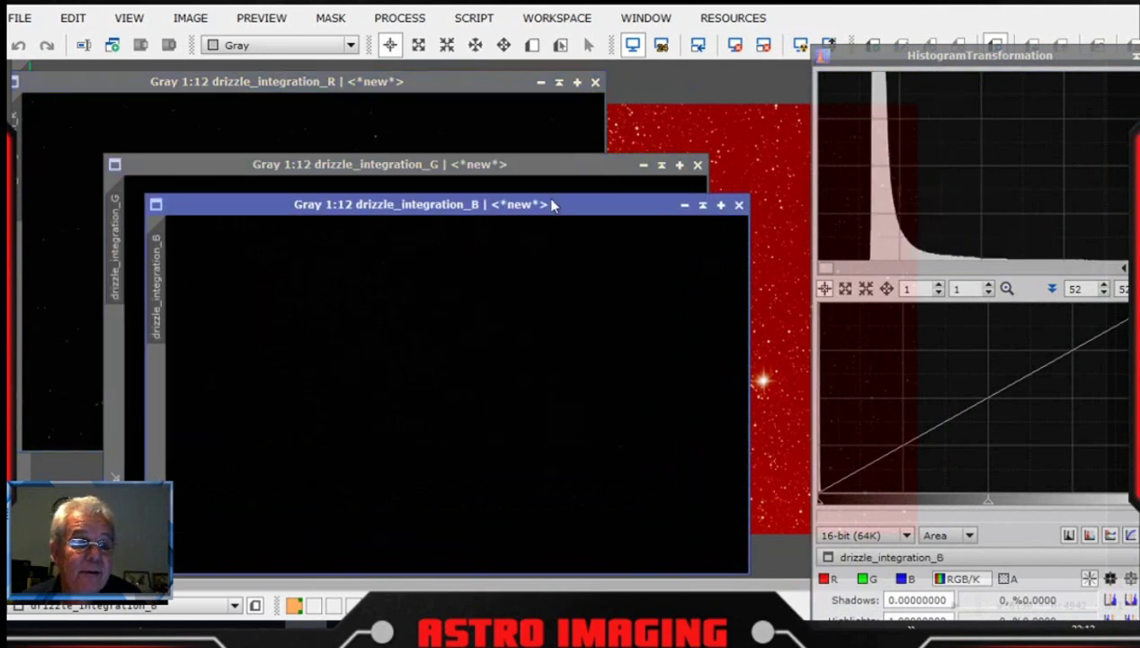
left_click_drag(552, 205, 430, 254)
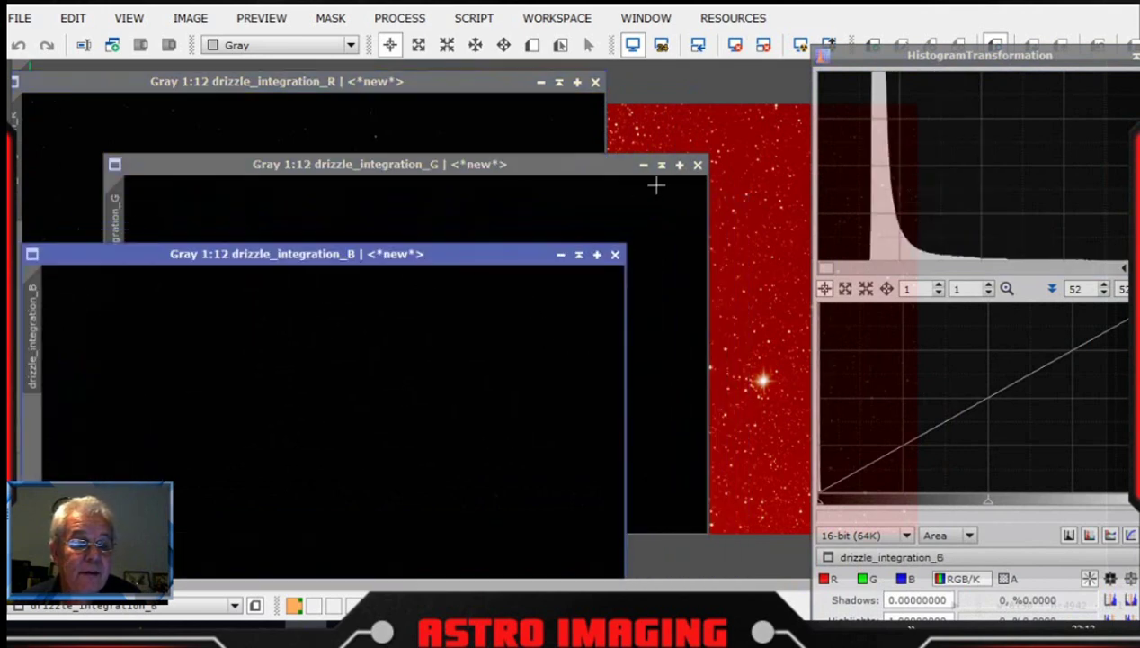
left_click_drag(519, 259, 627, 234)
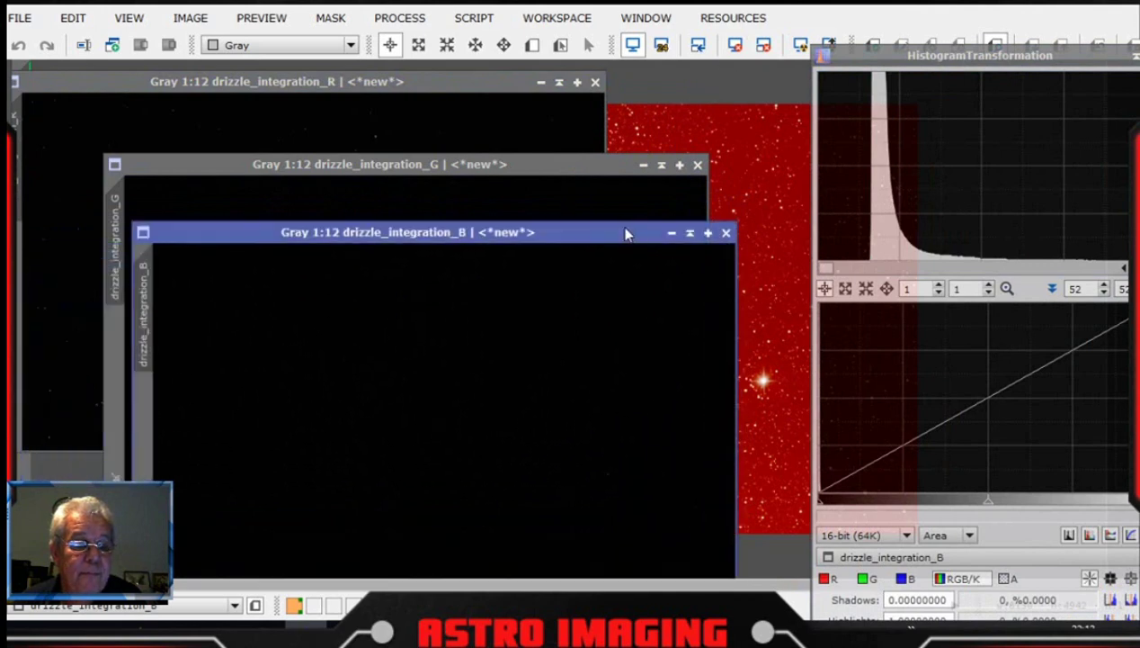
- Collapse the colour drizzle_integration image and park it out of the way of the channel images
left_click(730, 117)
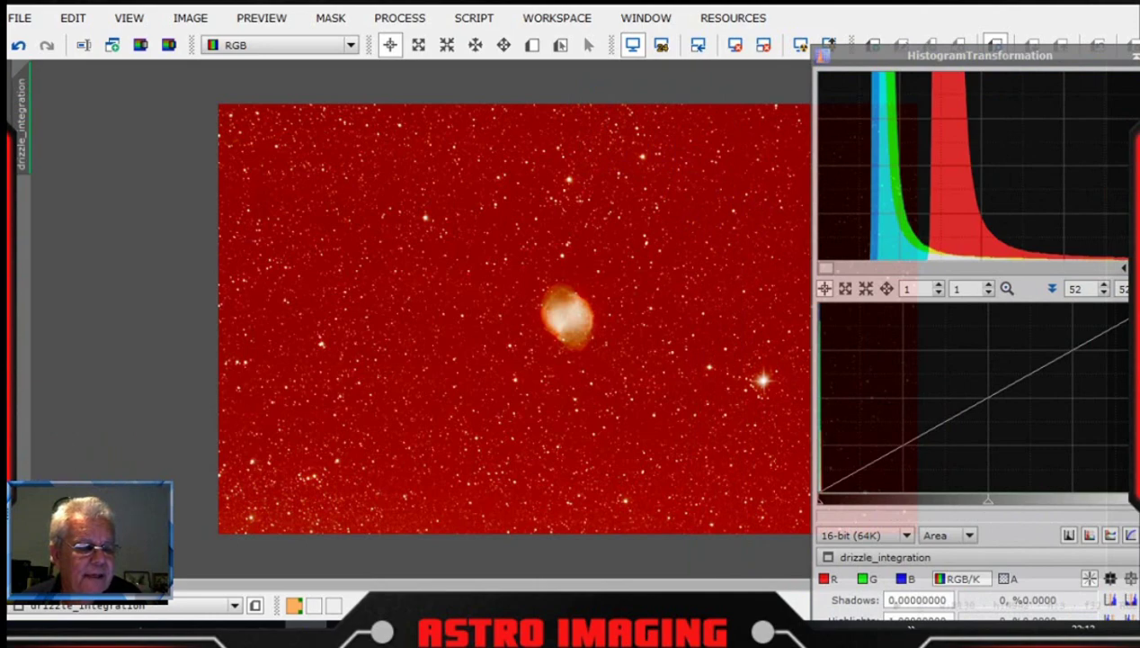
double_click(254, 382)
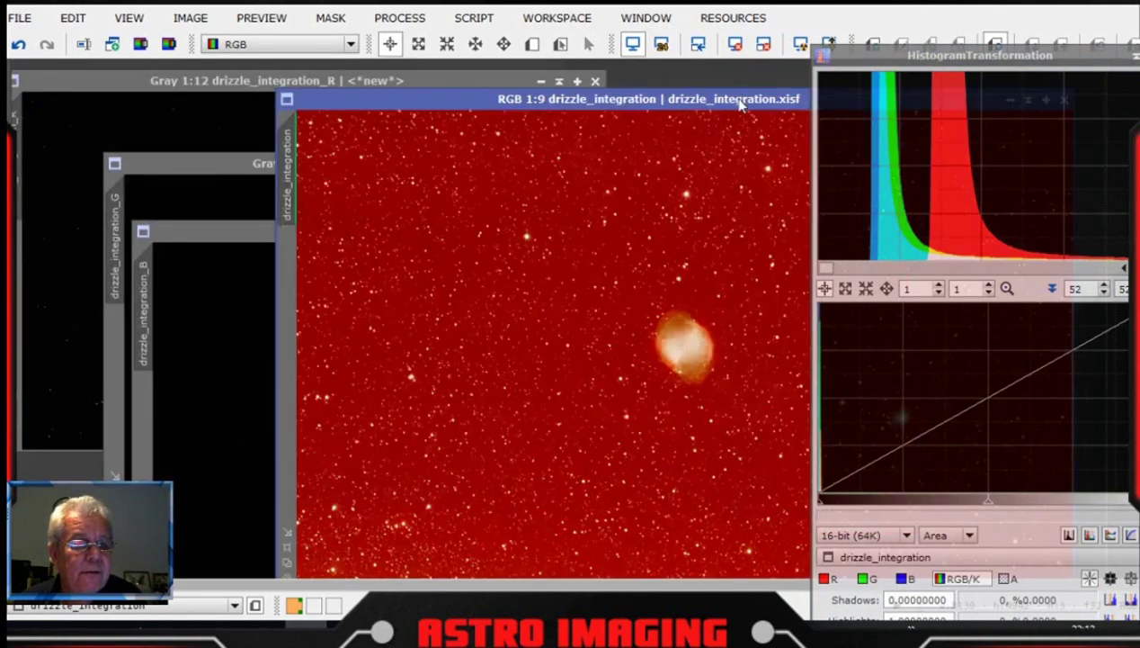
double_click(740, 105)
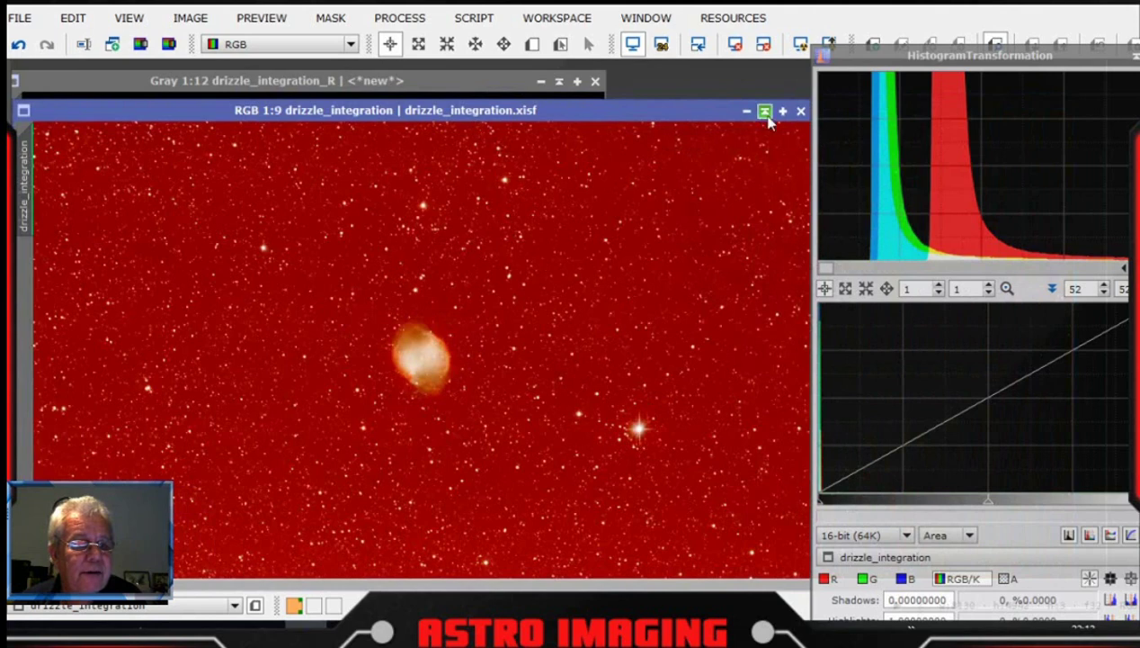
left_click(765, 113)
left_click_drag(448, 367, 810, 548)
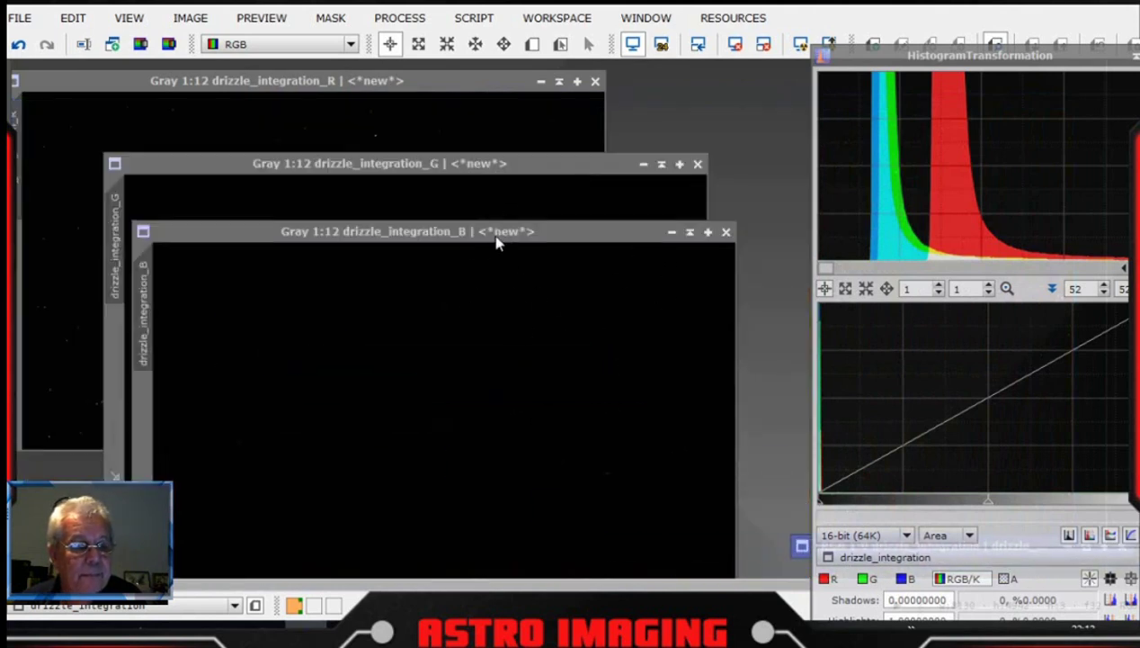
- Open LinearFit and set drizzle_integration_B as its reference image
left_click_drag(497, 236, 412, 224)
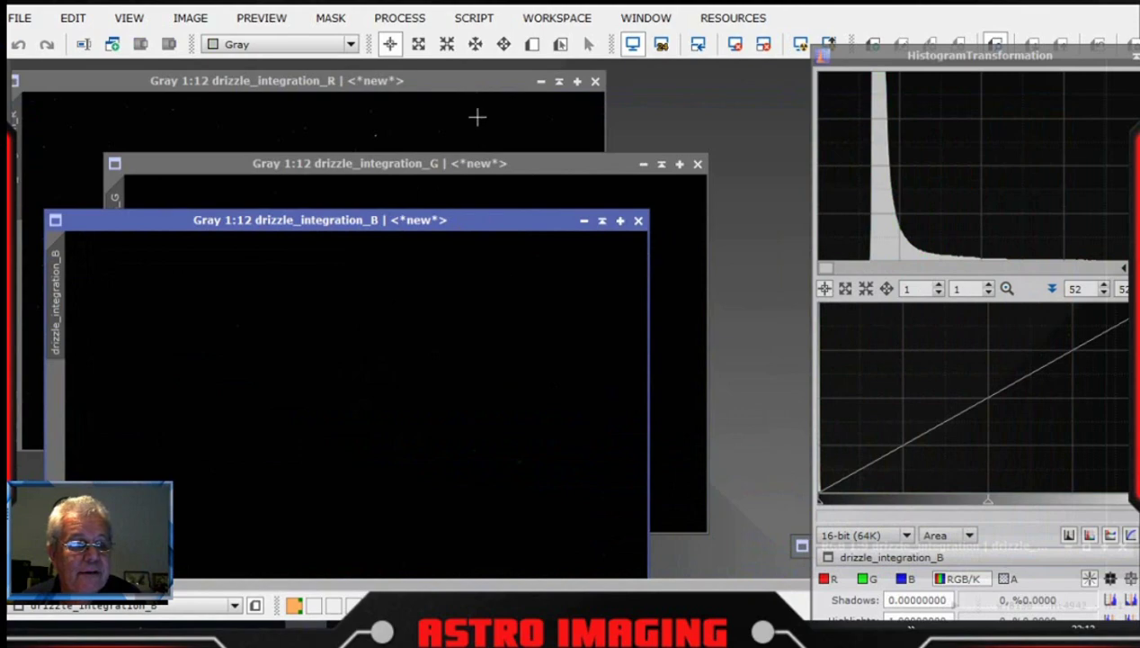
left_click(399, 17)
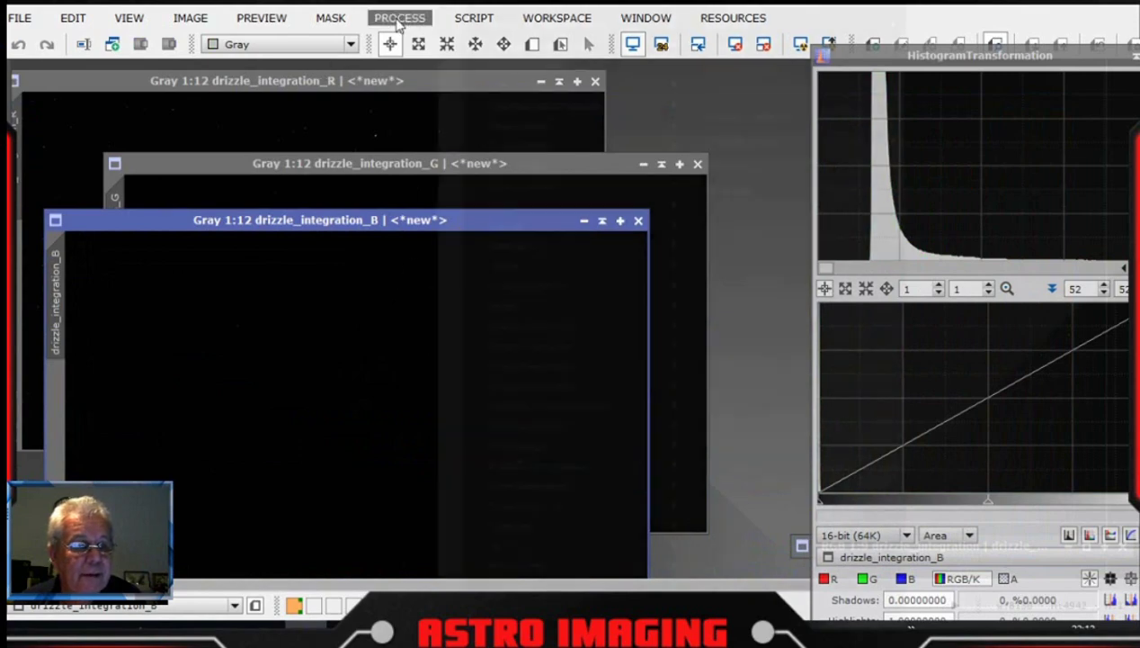
mouse_move(551, 7)
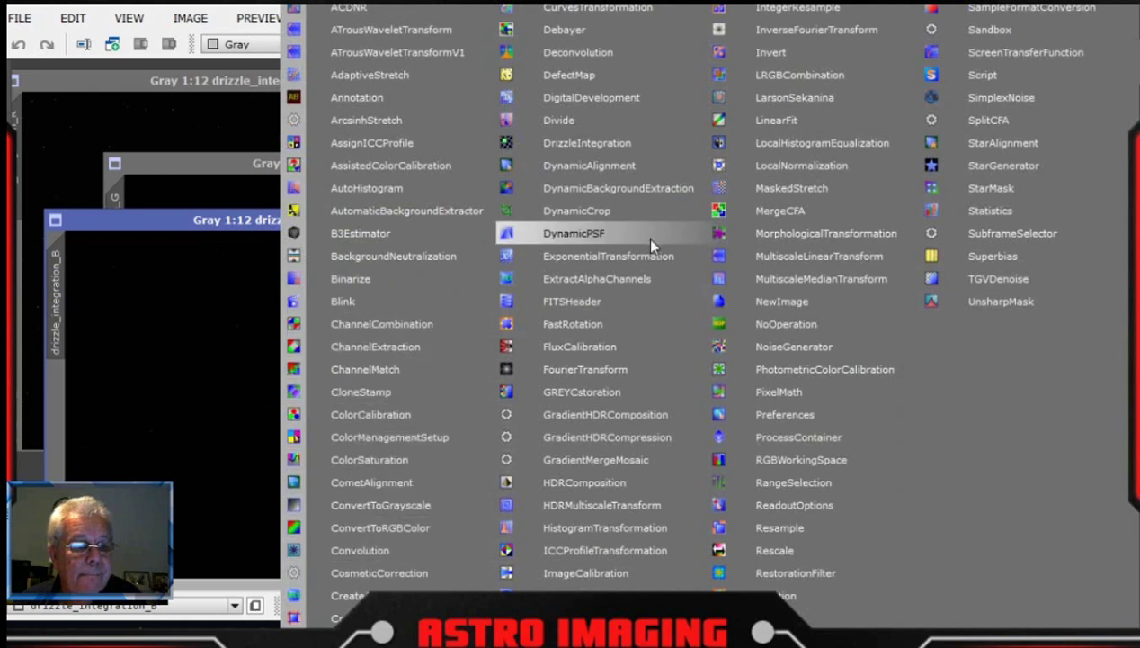
left_click(791, 116)
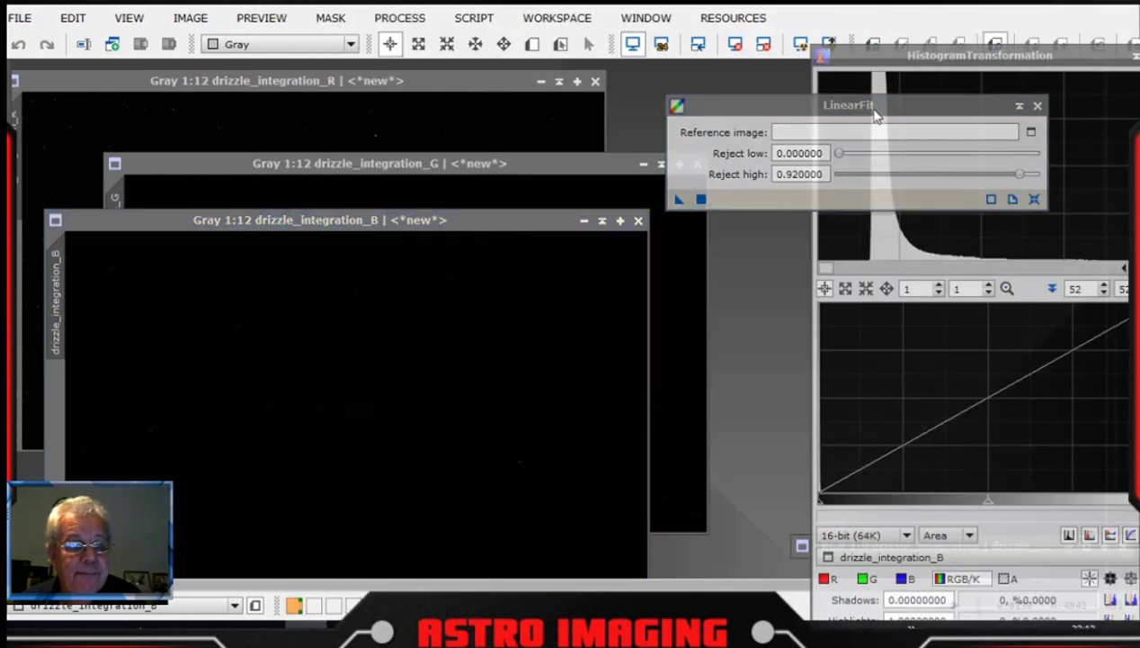
left_click_drag(866, 102, 844, 55)
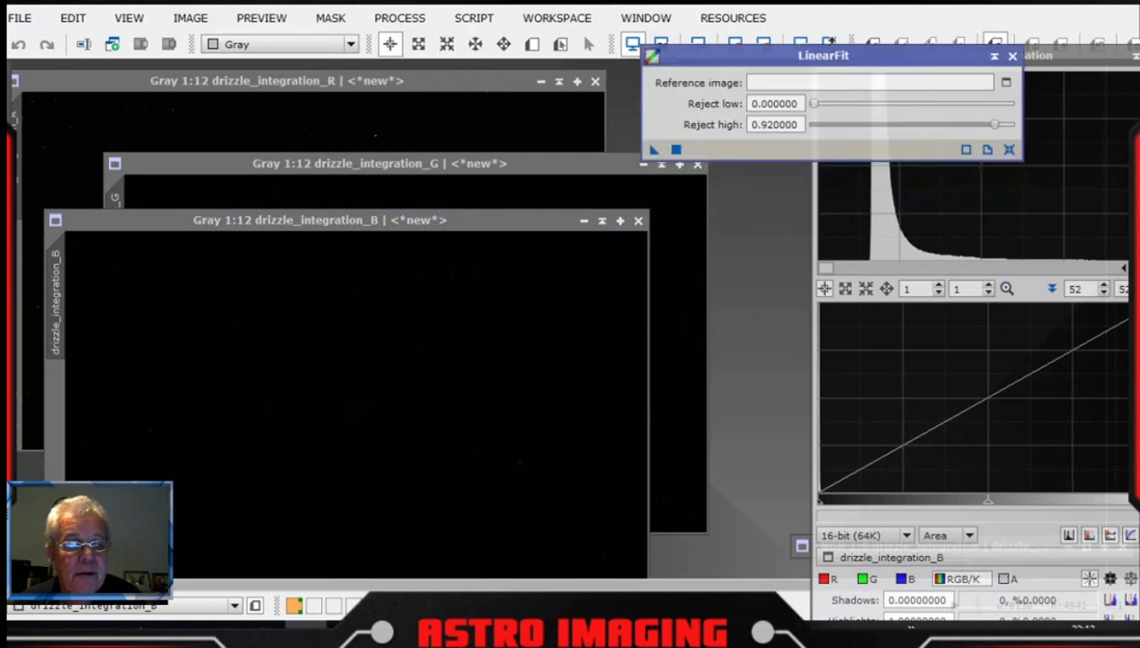
left_click(1007, 82)
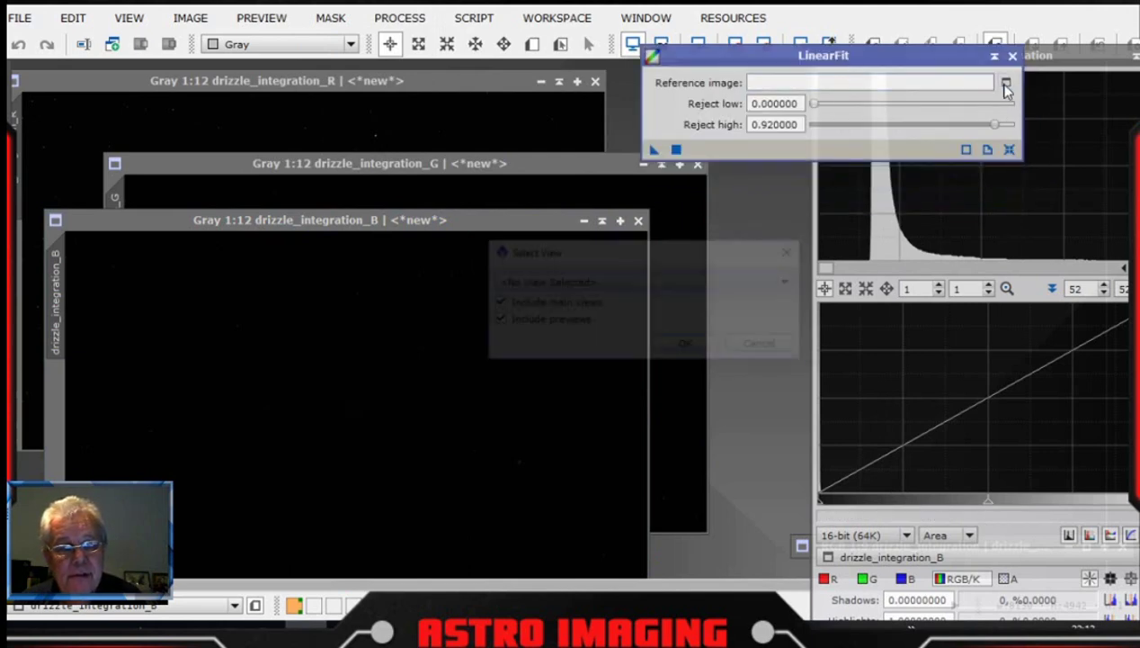
left_click(720, 283)
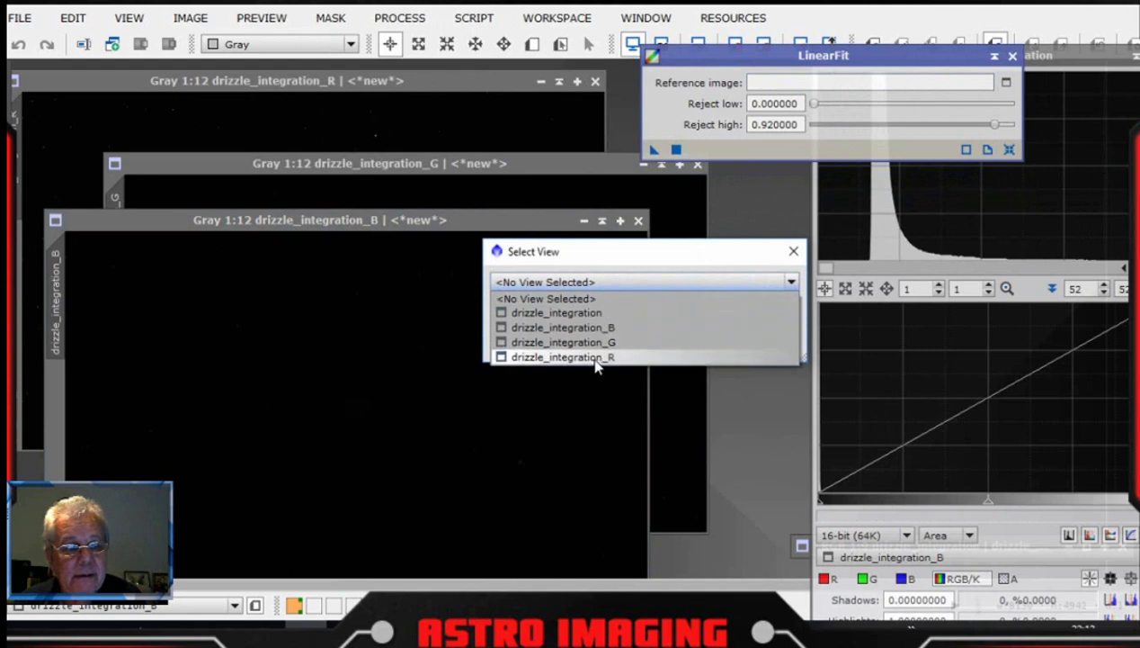
left_click(601, 329)
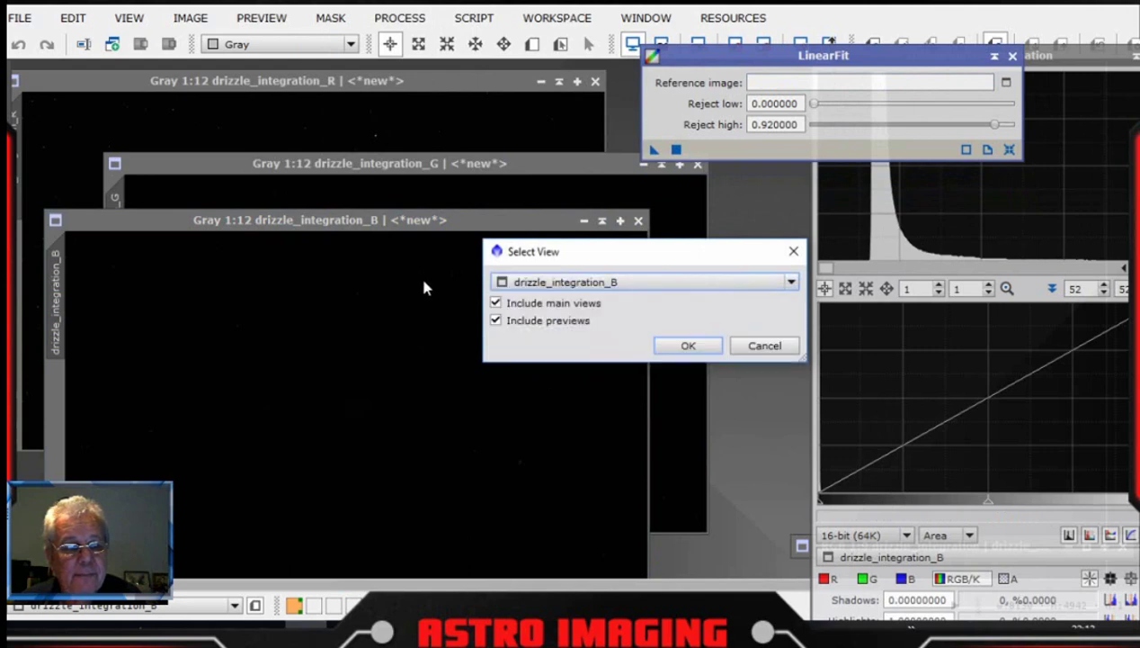
left_click(688, 346)
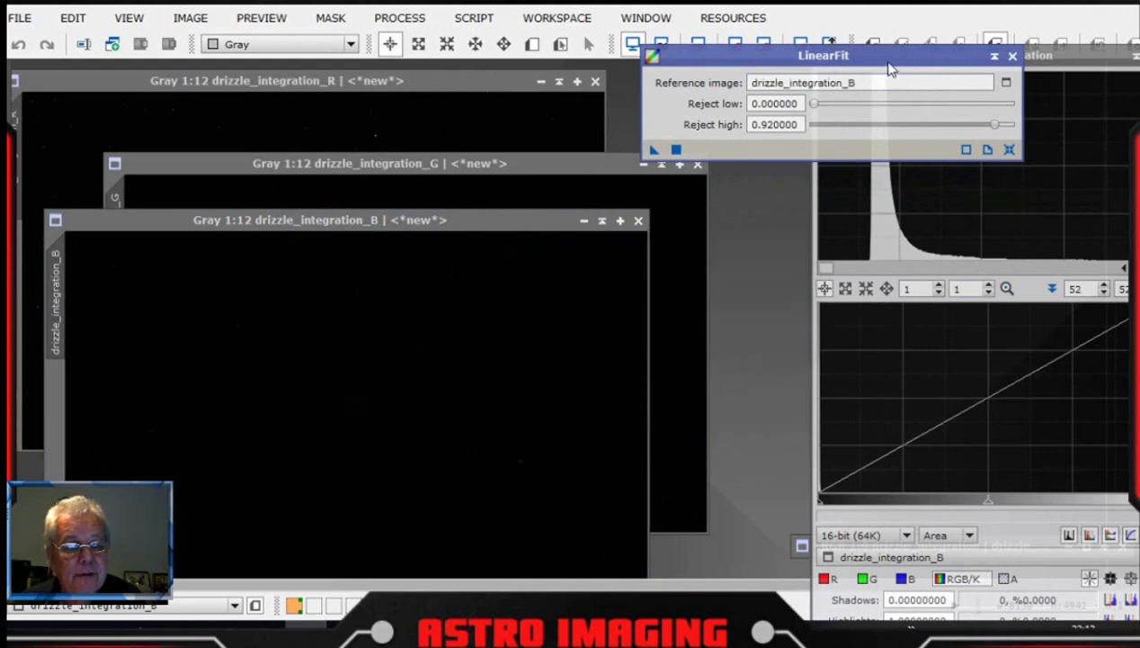
left_click_drag(895, 59, 937, 25)
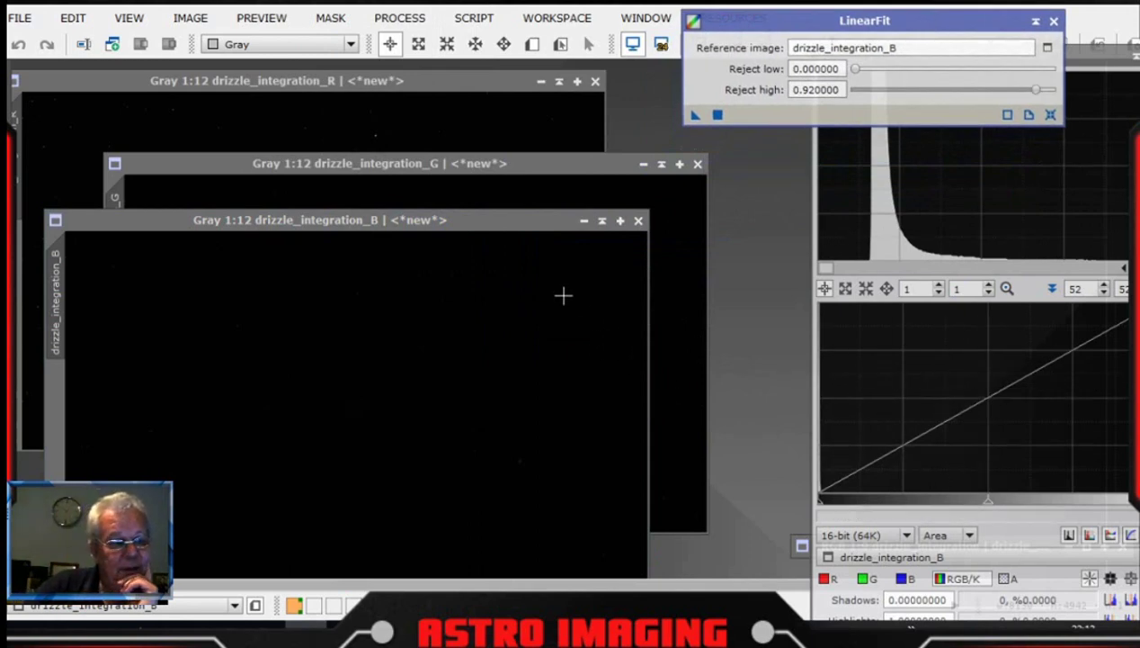
- Collapse and park the blue channel image, and bring the green channel image forward beside LinearFit
left_click(602, 220)
mouse_move(349, 401)
left_mouse_down()
mouse_move(739, 518)
mouse_move(953, 548)
left_mouse_up()
left_click_drag(498, 169, 420, 208)
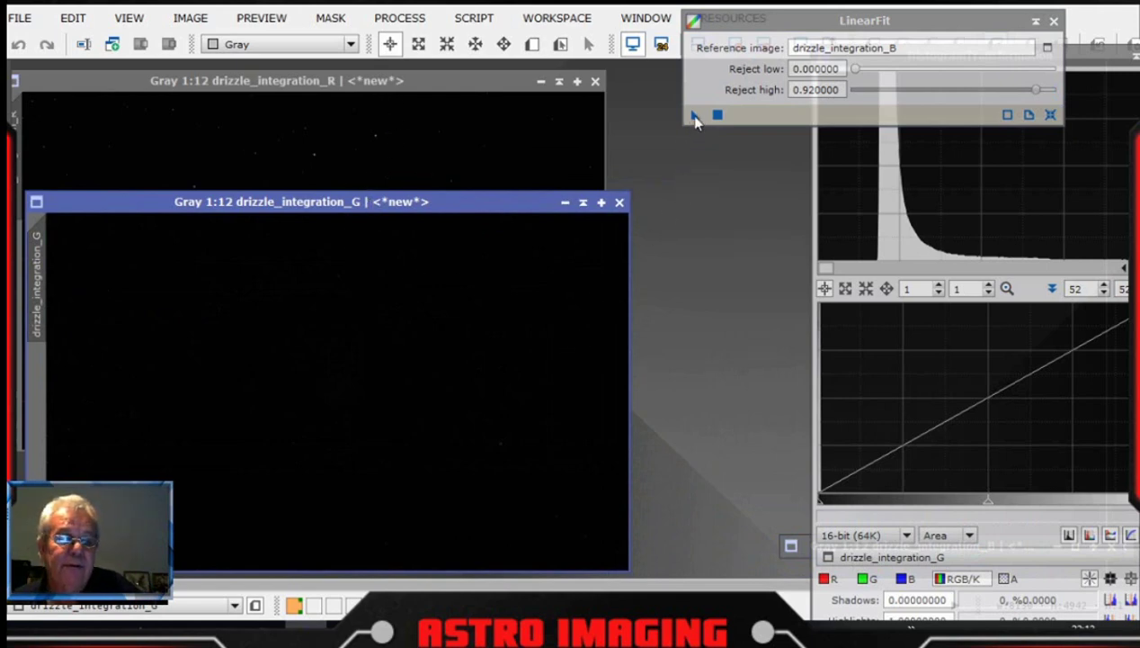
left_click_drag(835, 21, 841, 47)
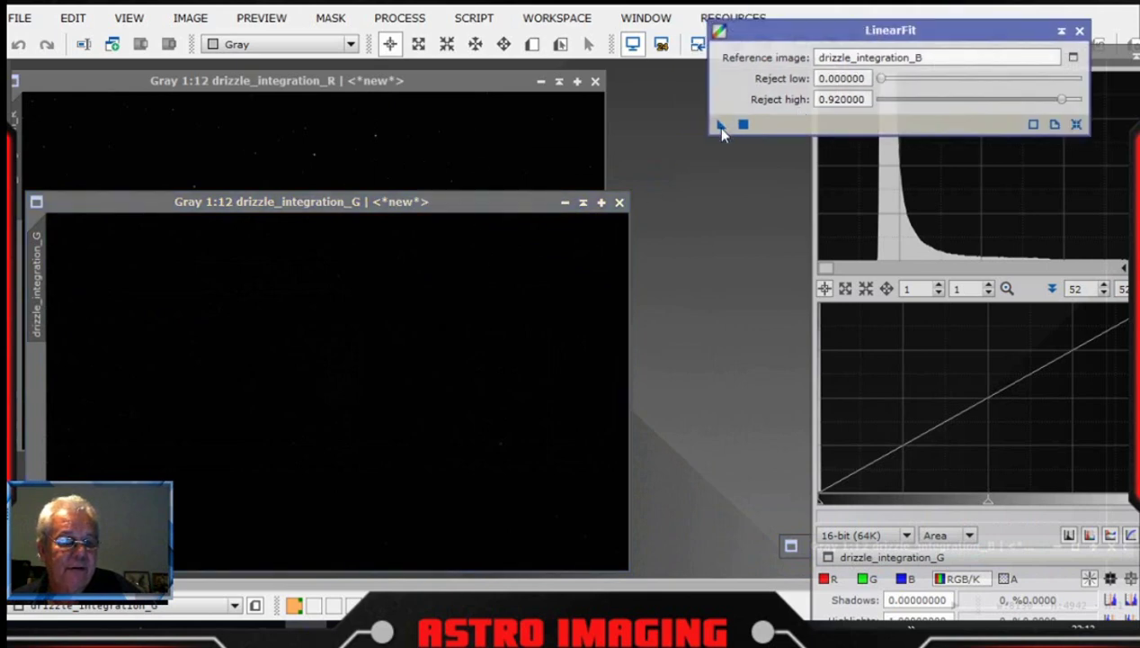
- Apply LinearFit to the green channel image, then collapse it and park it with the blue channel image
left_click_drag(721, 125, 476, 326)
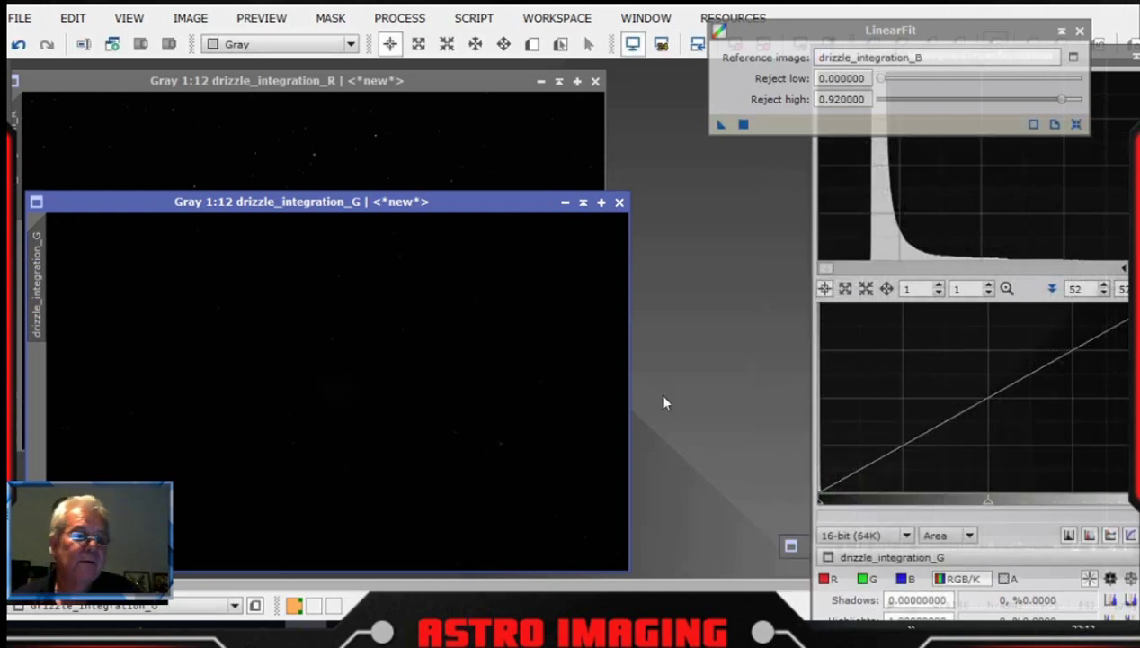
left_click(583, 204)
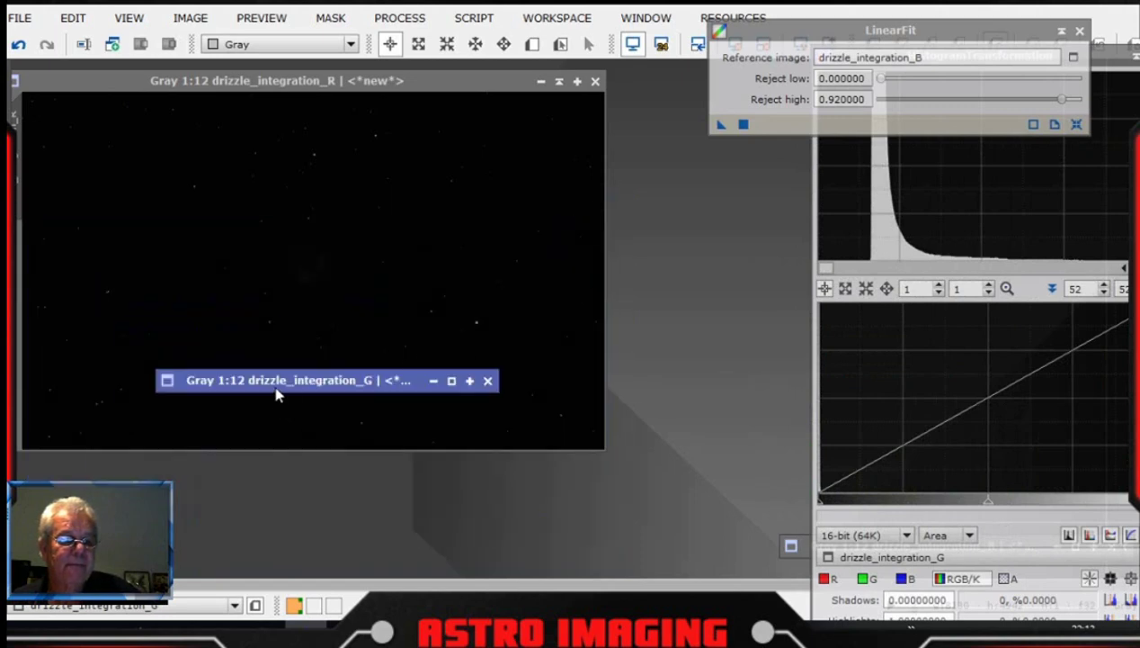
mouse_move(298, 387)
left_mouse_down()
mouse_move(944, 506)
mouse_move(916, 507)
left_mouse_up()
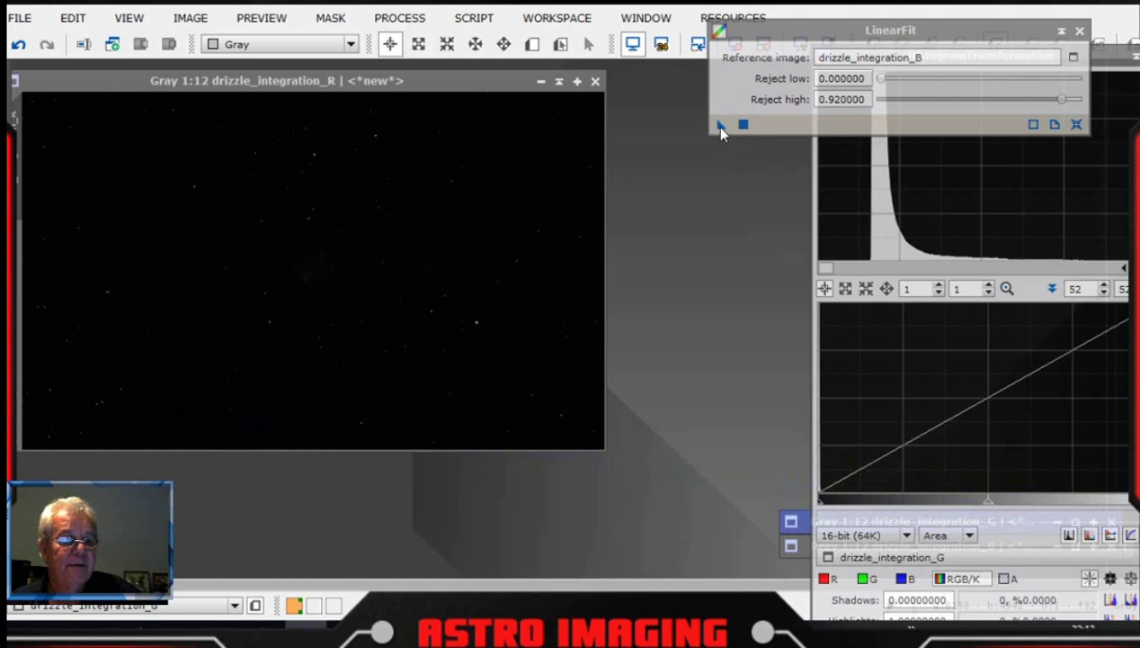
- Apply LinearFit to the red channel image, close LinearFit, and collapse and park the red image with the other channels
left_click_drag(720, 127, 409, 239)
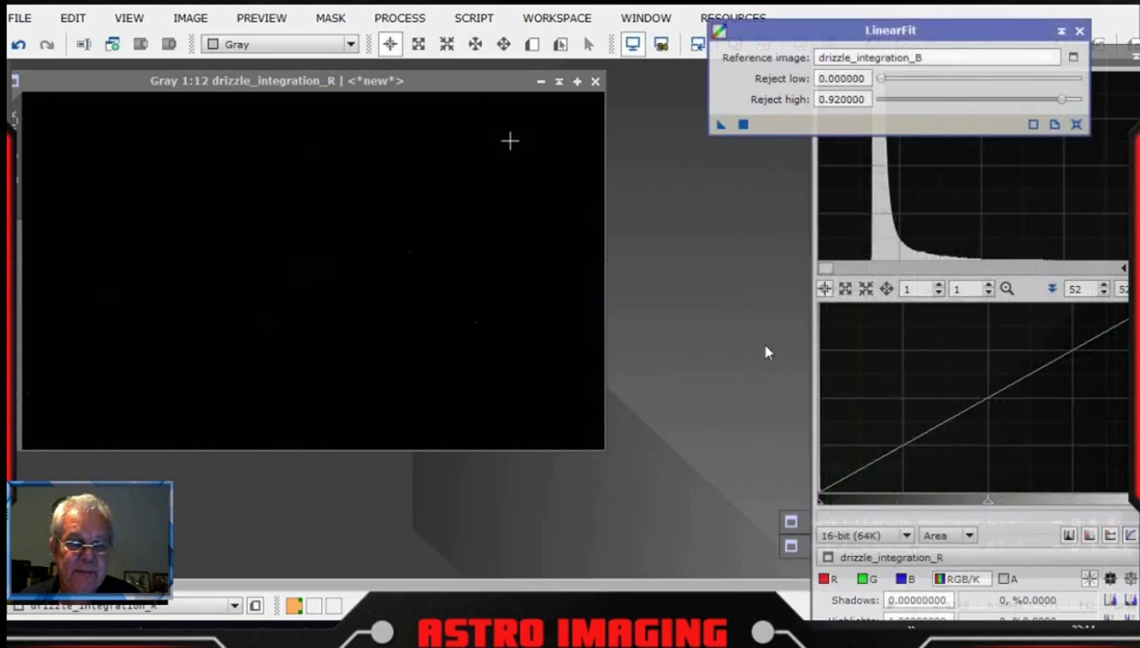
left_click_drag(899, 31, 864, 43)
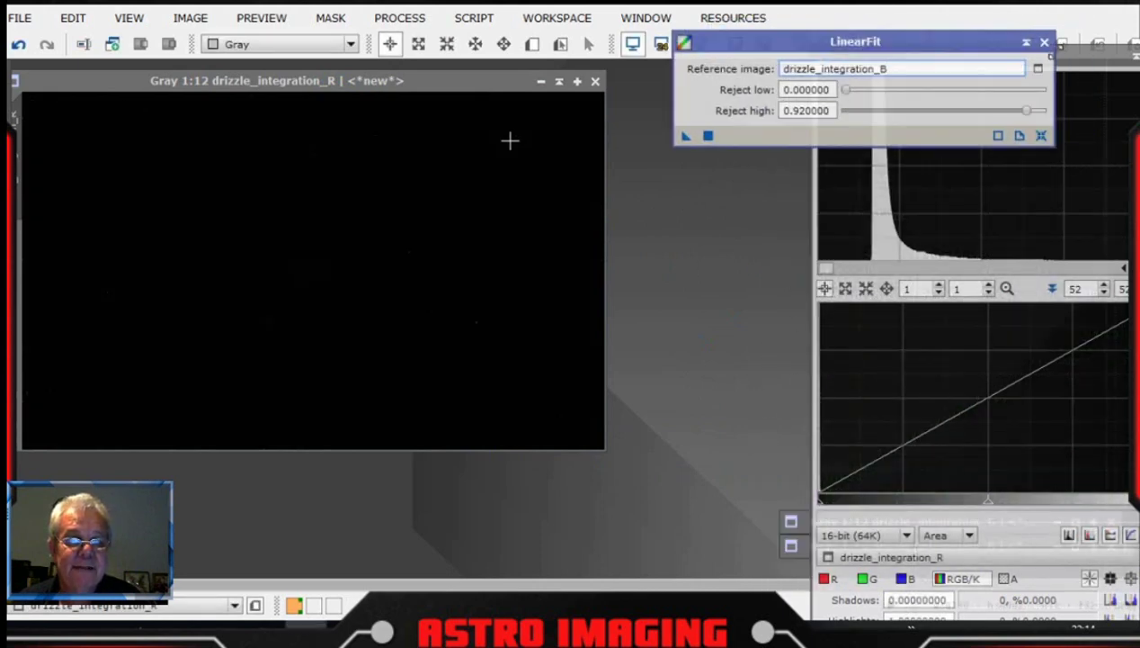
left_click(1045, 43)
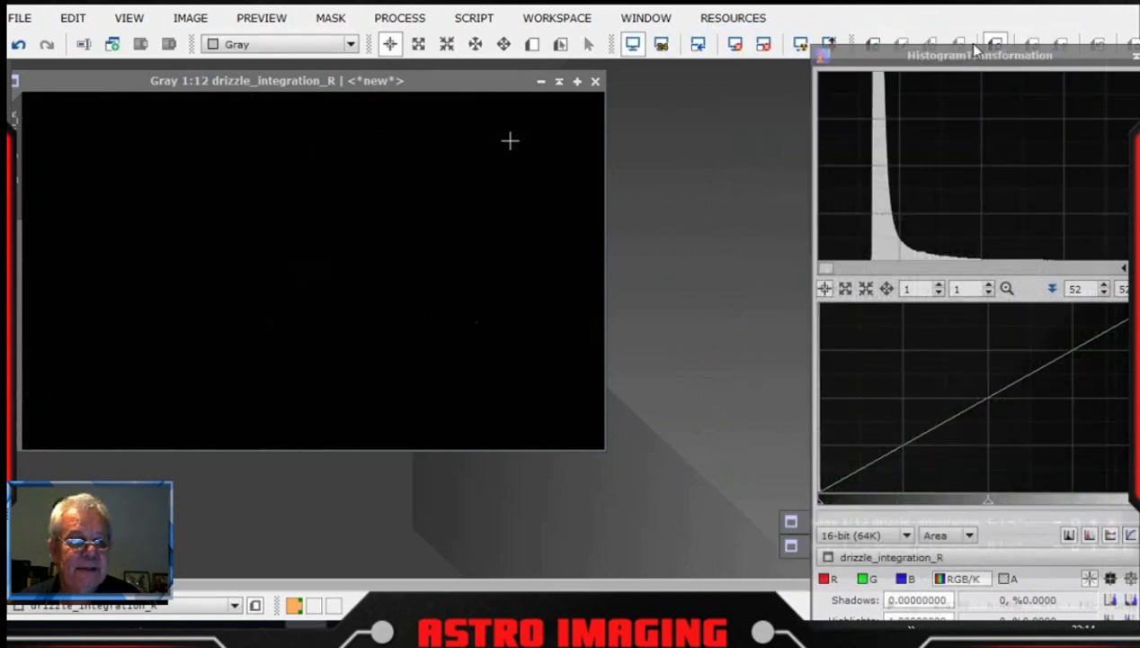
left_click(560, 81)
left_click(409, 260)
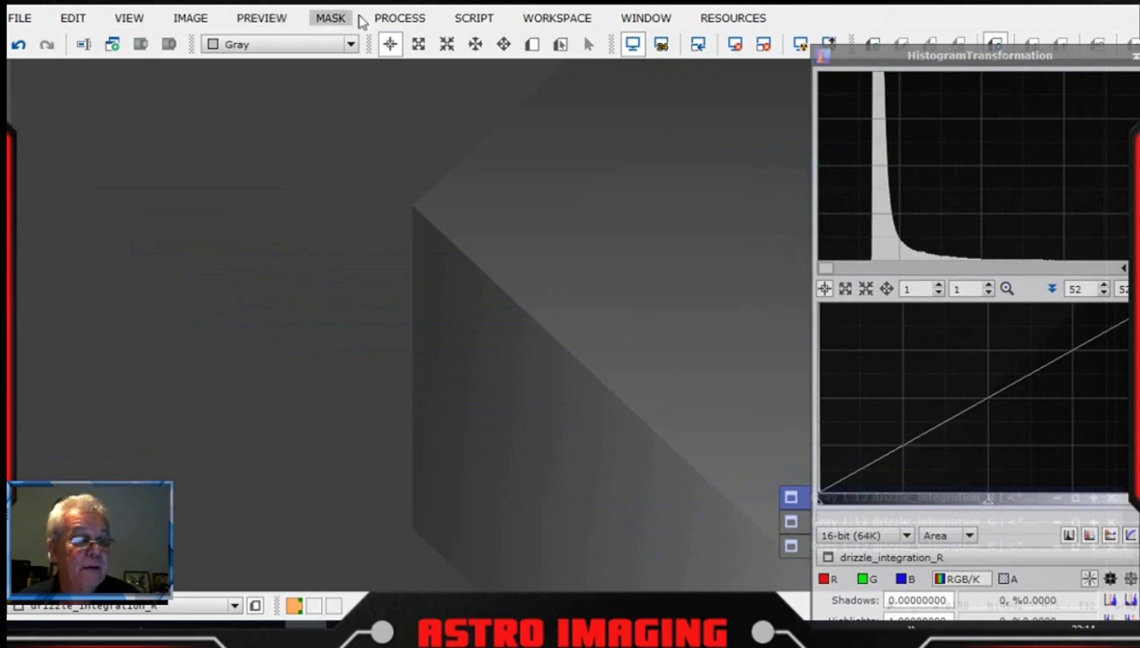
- Open the ChannelCombination process and position its window in the empty workspace
left_click(399, 18)
mouse_move(539, 9)
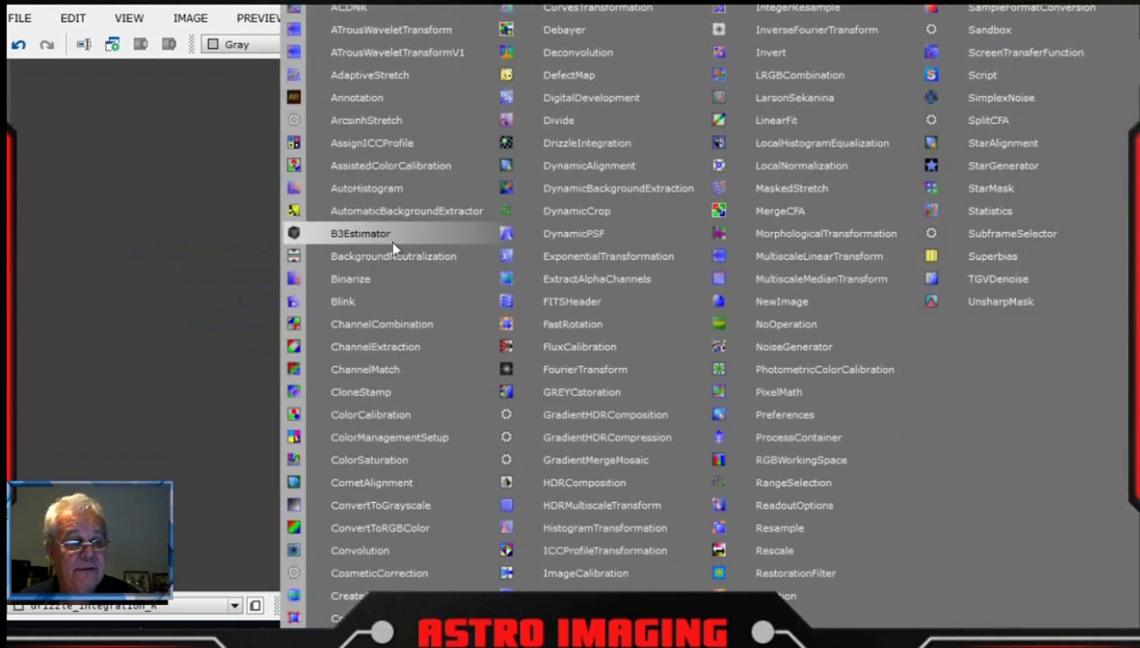
left_click(392, 324)
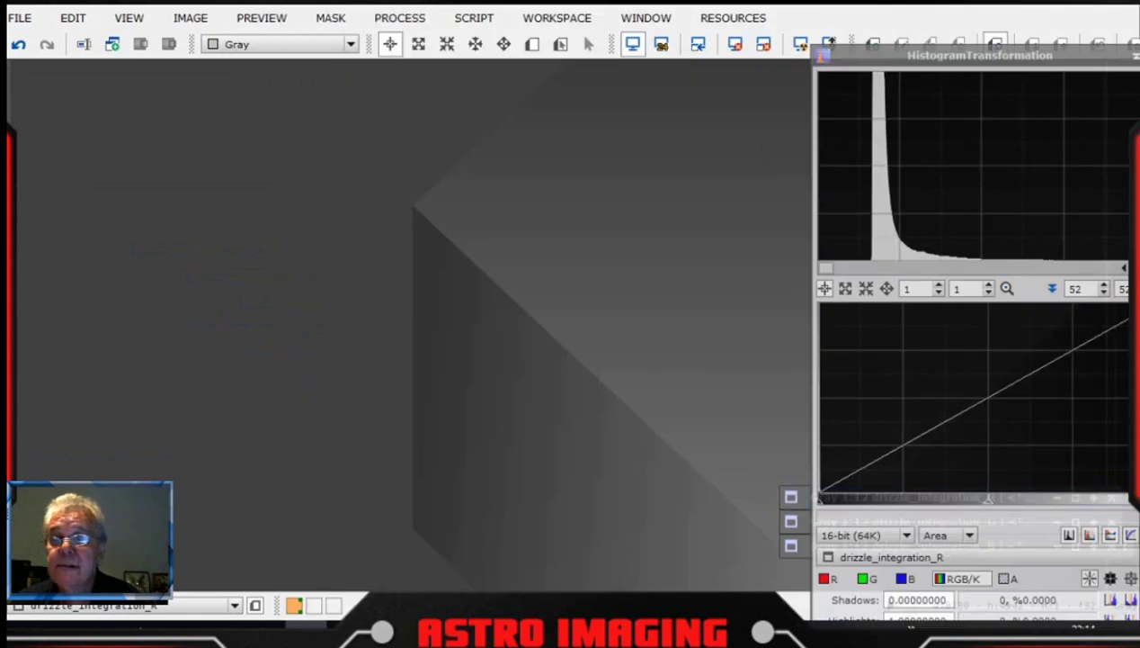
left_click_drag(591, 128, 428, 85)
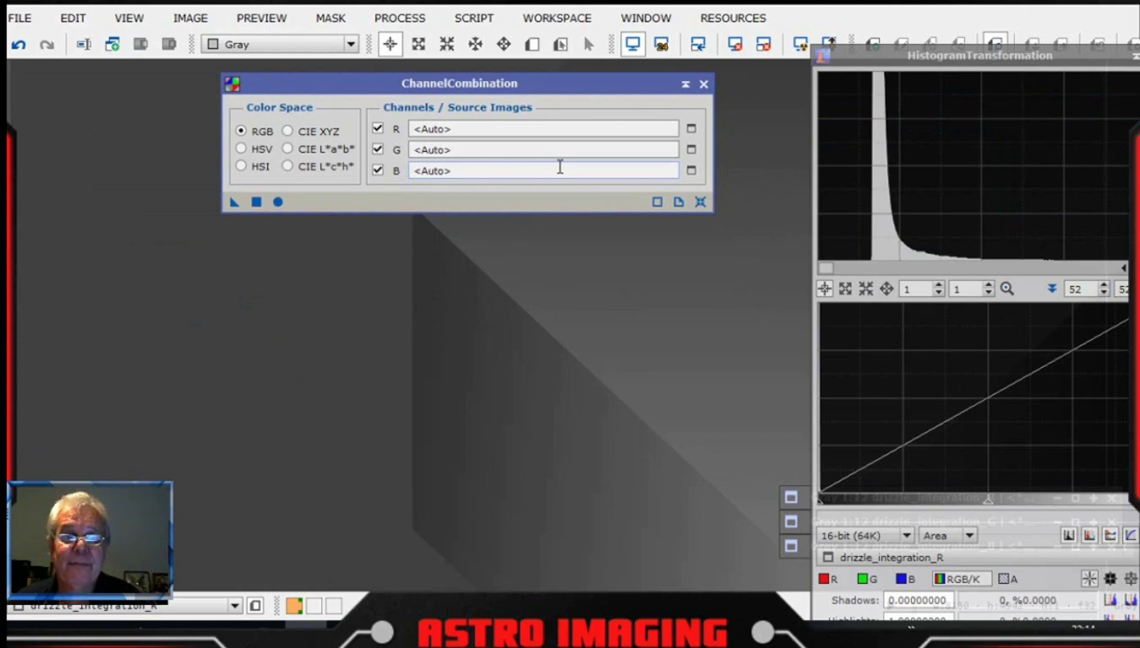
- Assign drizzle_integration_R, drizzle_integration_G and drizzle_integration_B as the R, G and B source images in ChannelCombination
left_click(691, 129)
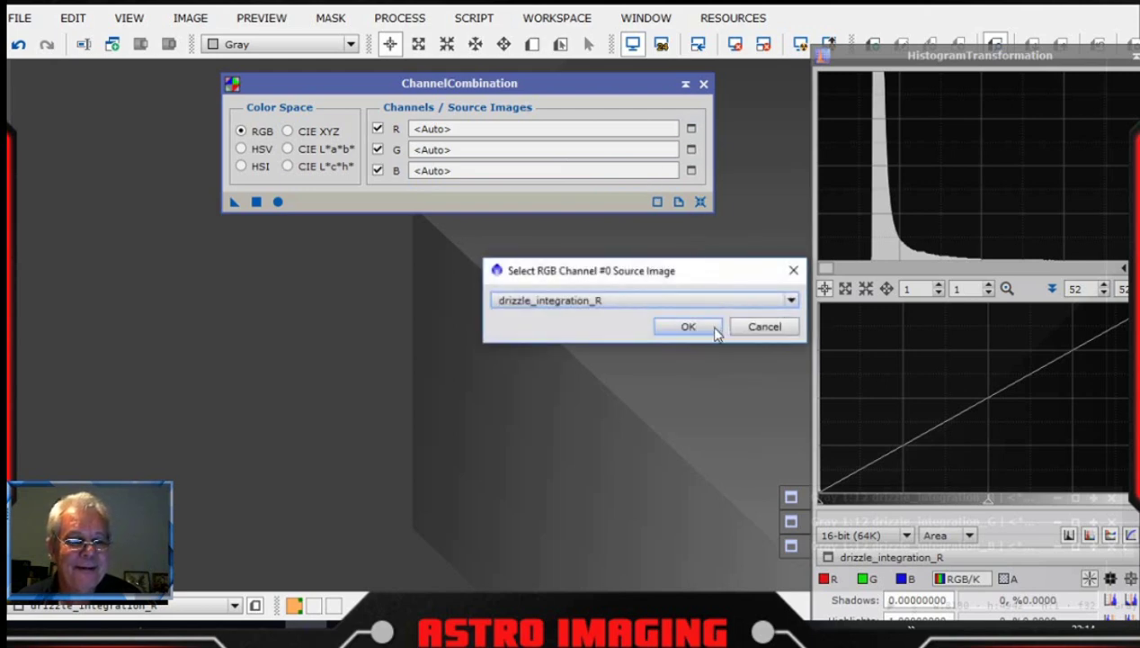
left_click(697, 328)
left_click(691, 149)
scroll(530, 300, "down", 1)
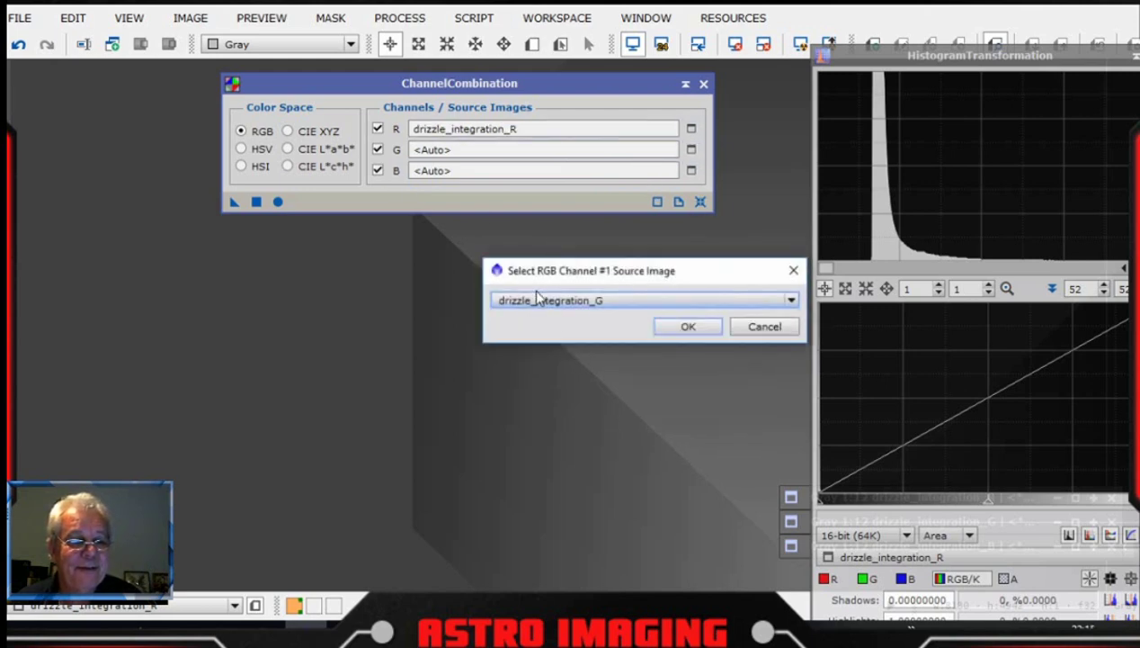
left_click(684, 327)
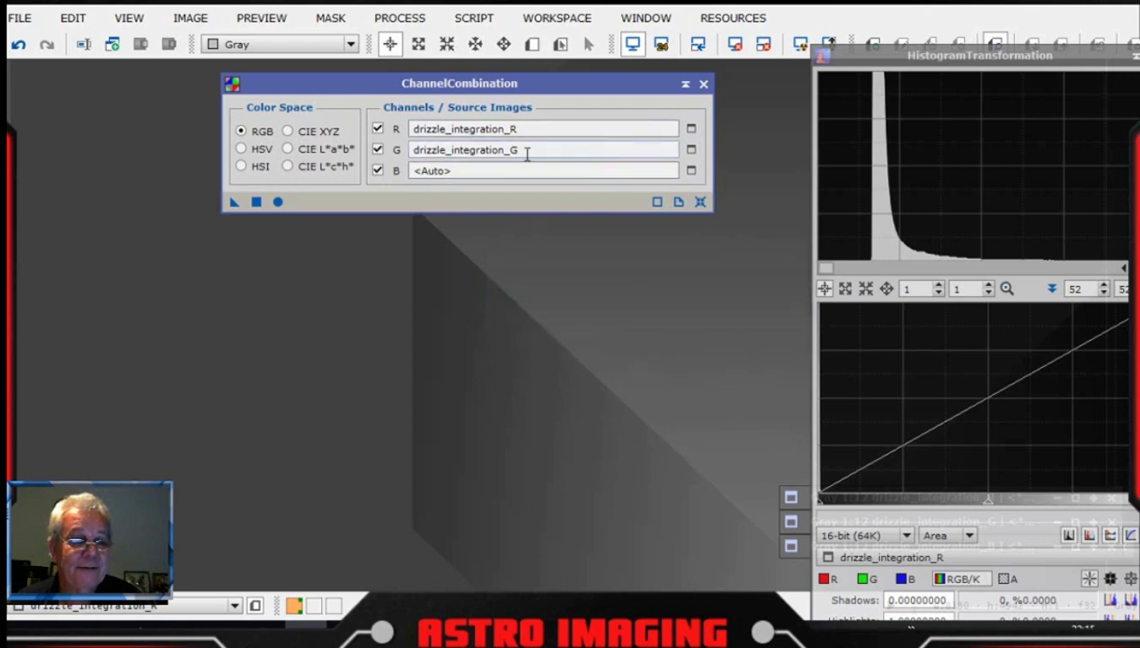
left_click(690, 170)
scroll(690, 301, "down", 2)
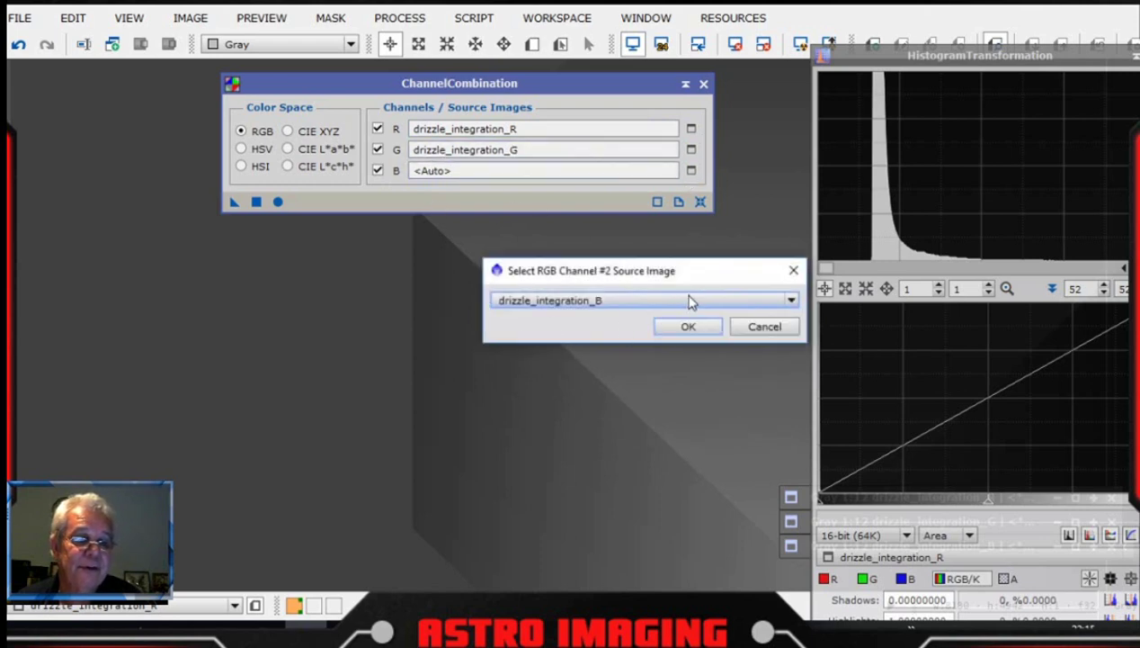
left_click(688, 327)
- Run ChannelCombination globally to create a new RGB image from the three channels, and close the process window
left_click_drag(585, 95, 643, 90)
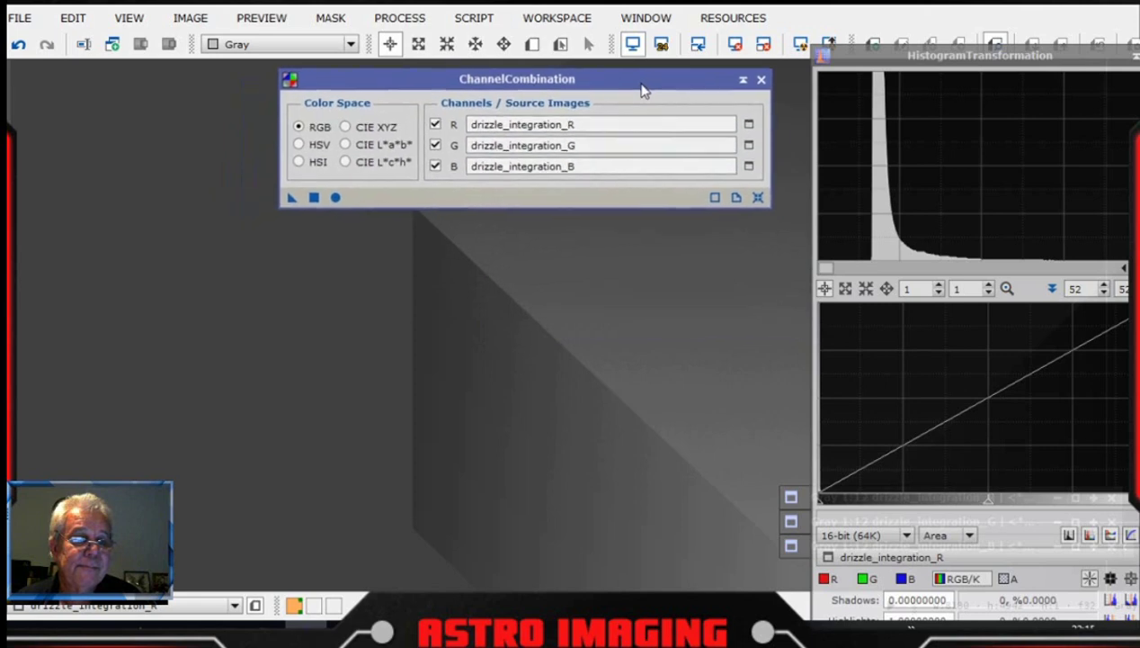
left_click(336, 198)
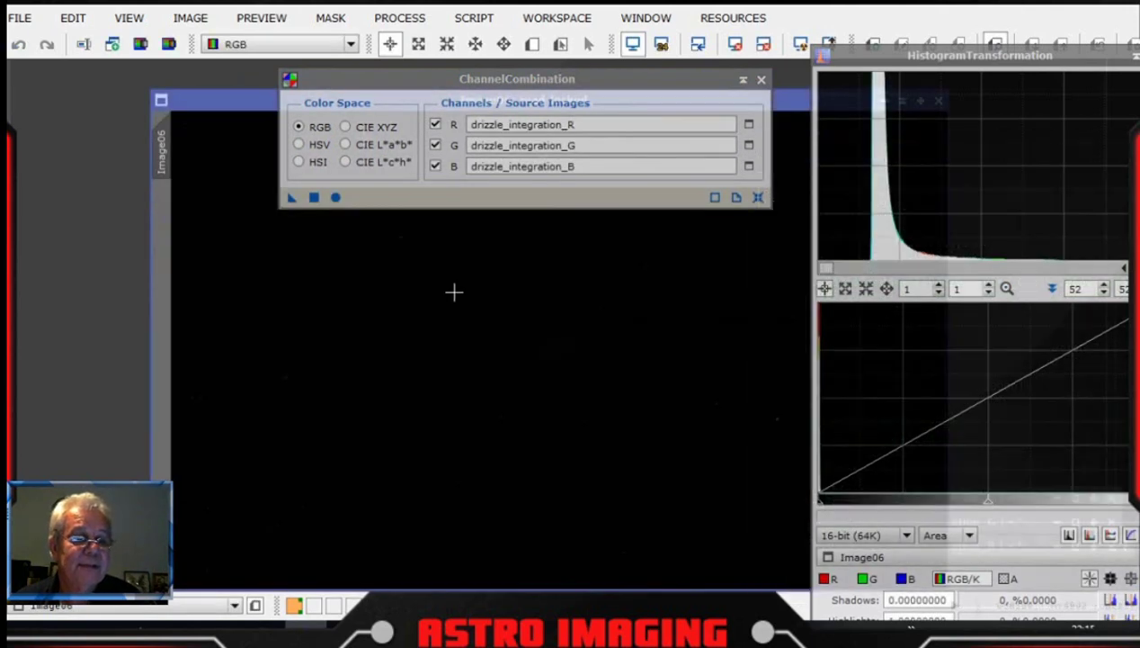
left_click_drag(654, 82, 573, 147)
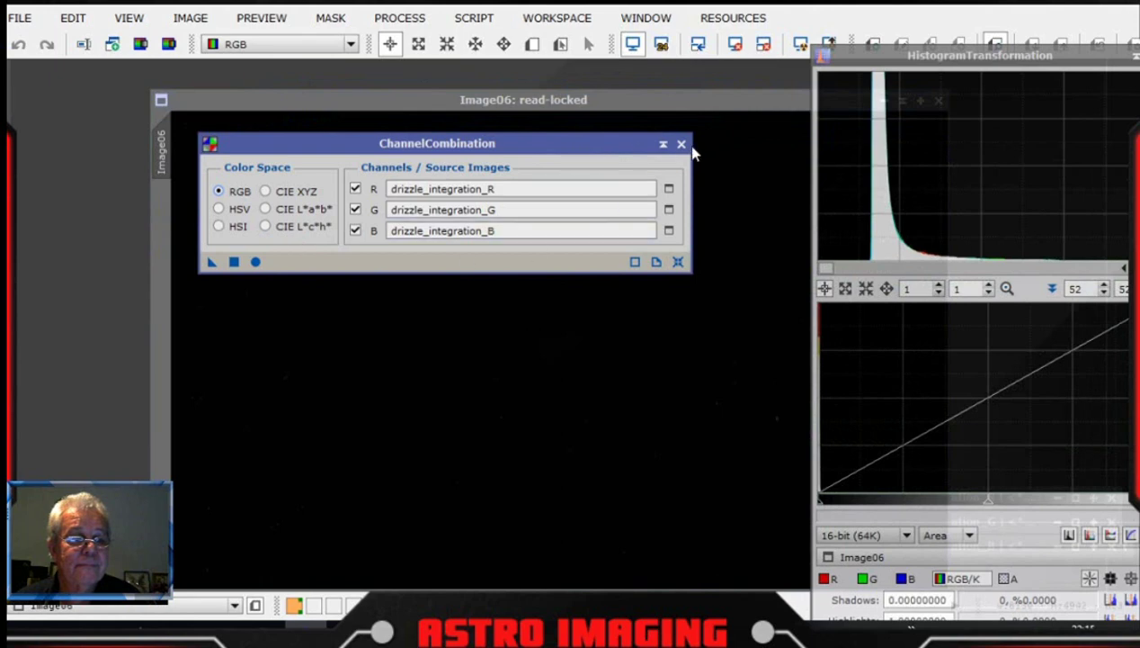
left_click(681, 145)
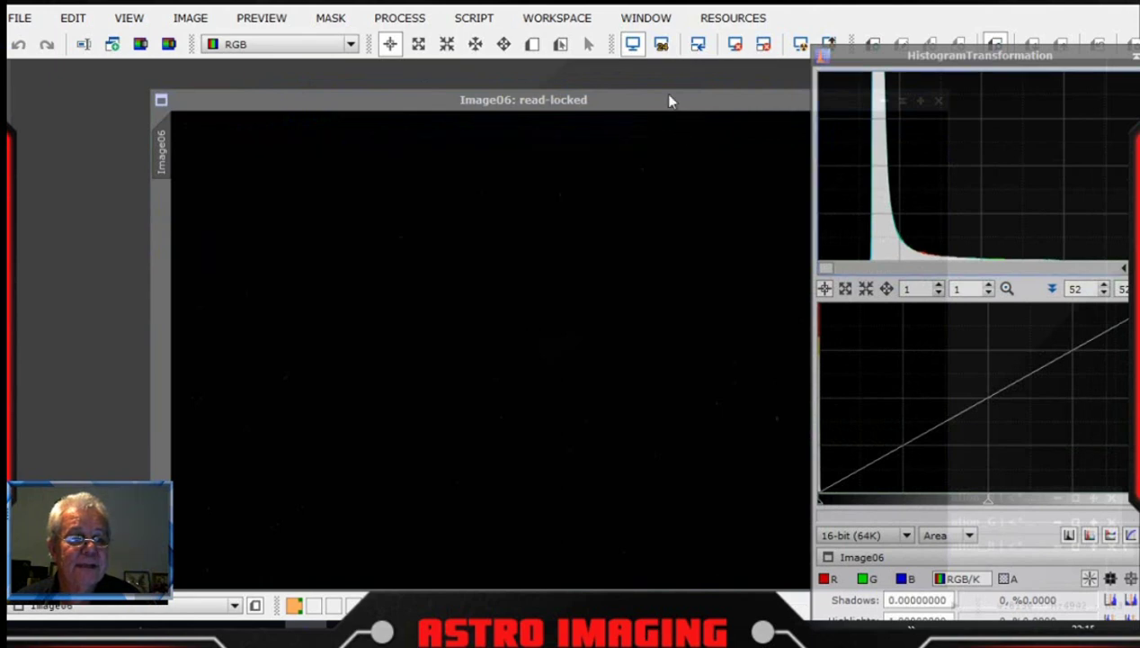
- Move the combined RGB image and the histogram window apart, auto-stretch the image's display, and inspect the nebula up close
left_click_drag(669, 101, 554, 72)
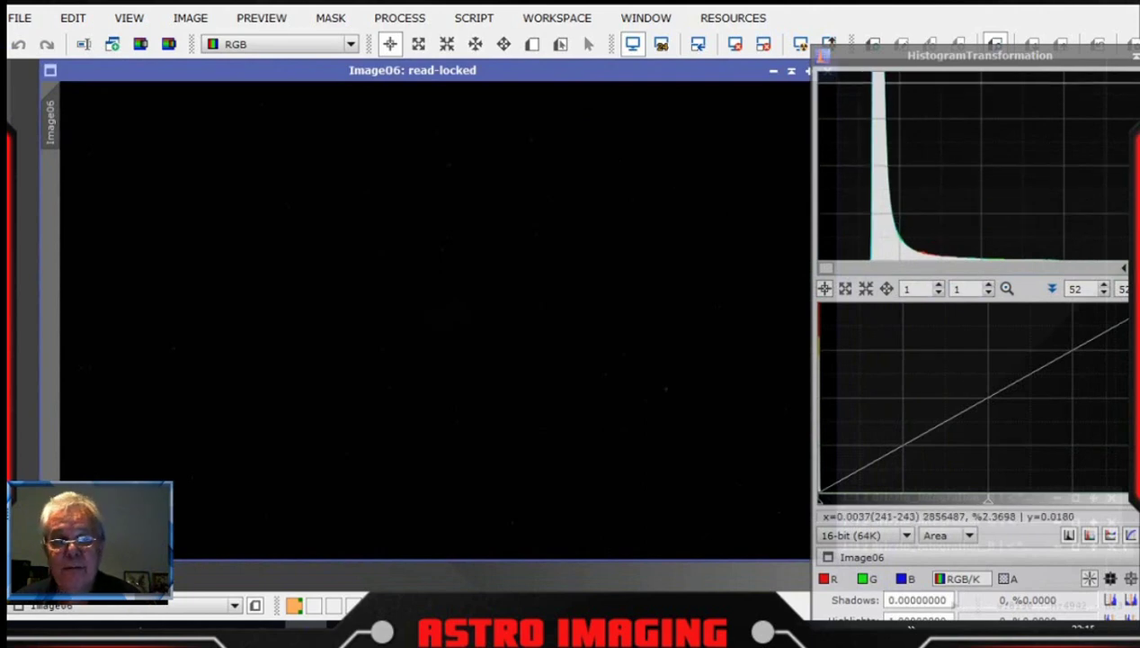
left_click_drag(927, 56, 1082, 129)
left_click(623, 77)
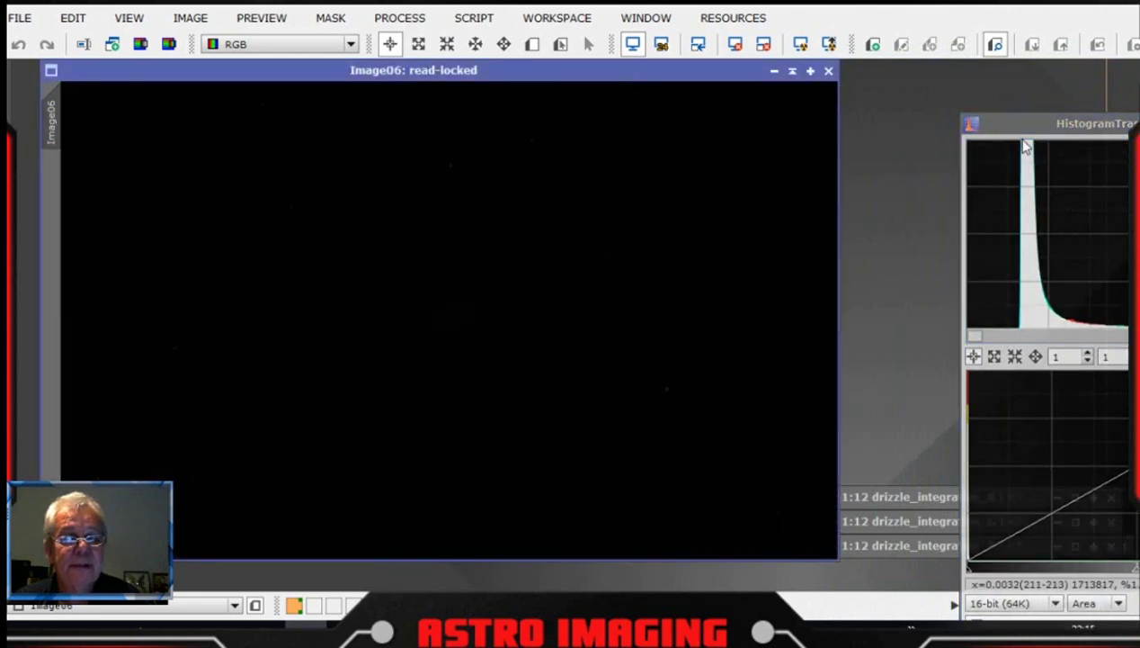
left_click(801, 45)
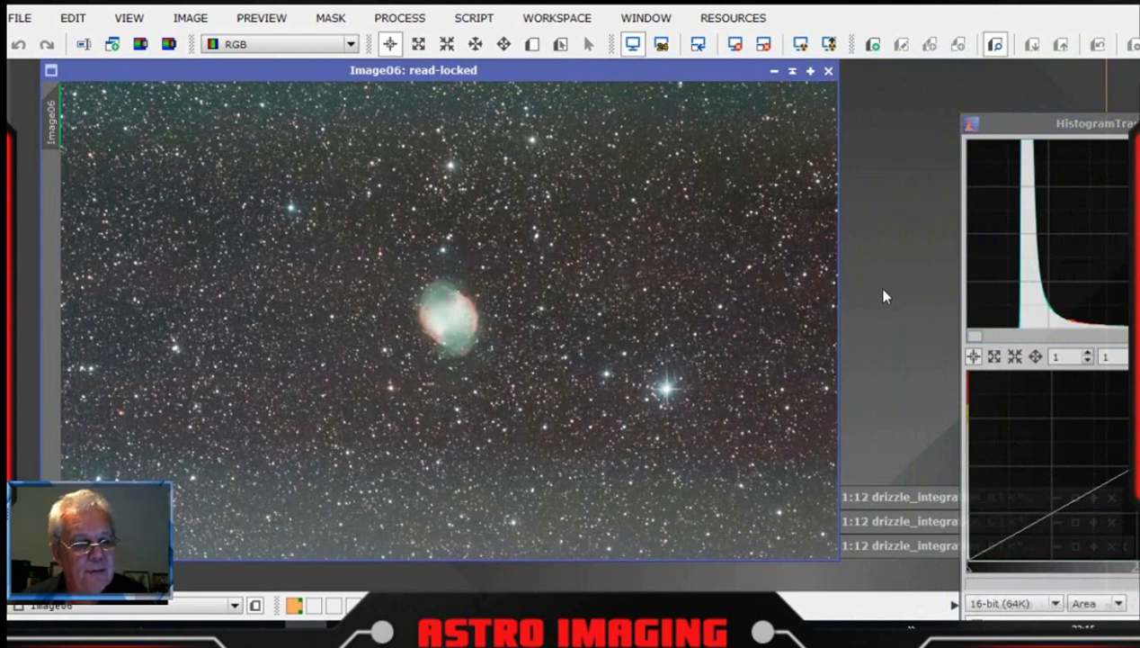
scroll(530, 311, "up", 1)
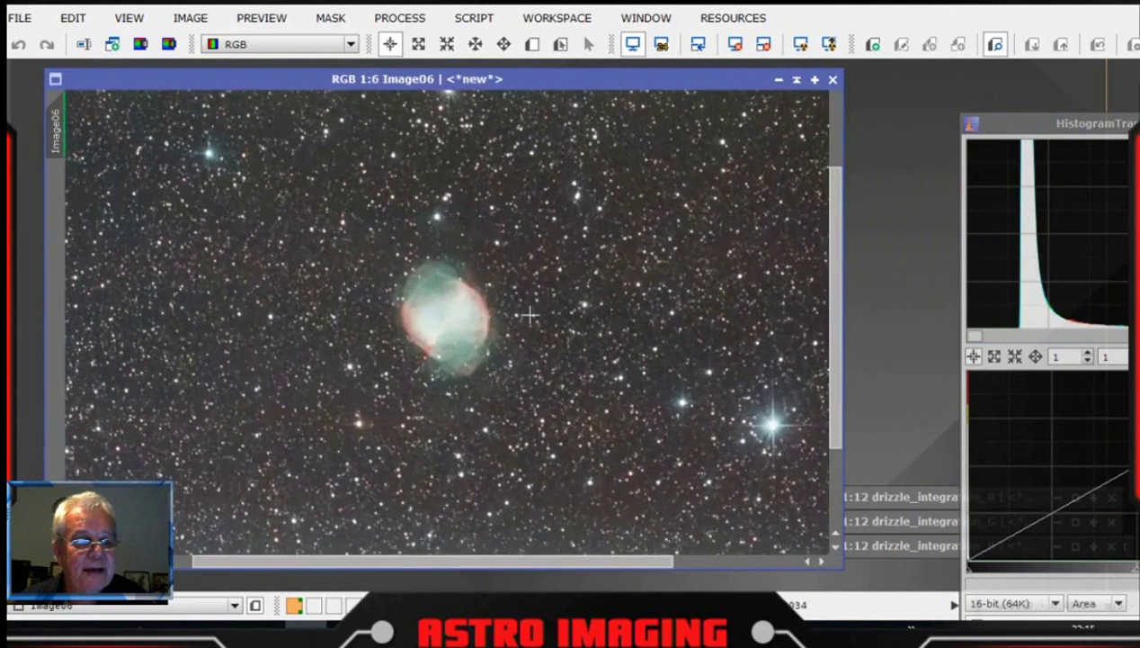
scroll(530, 313, "up", 1)
scroll(530, 313, "down", 4)
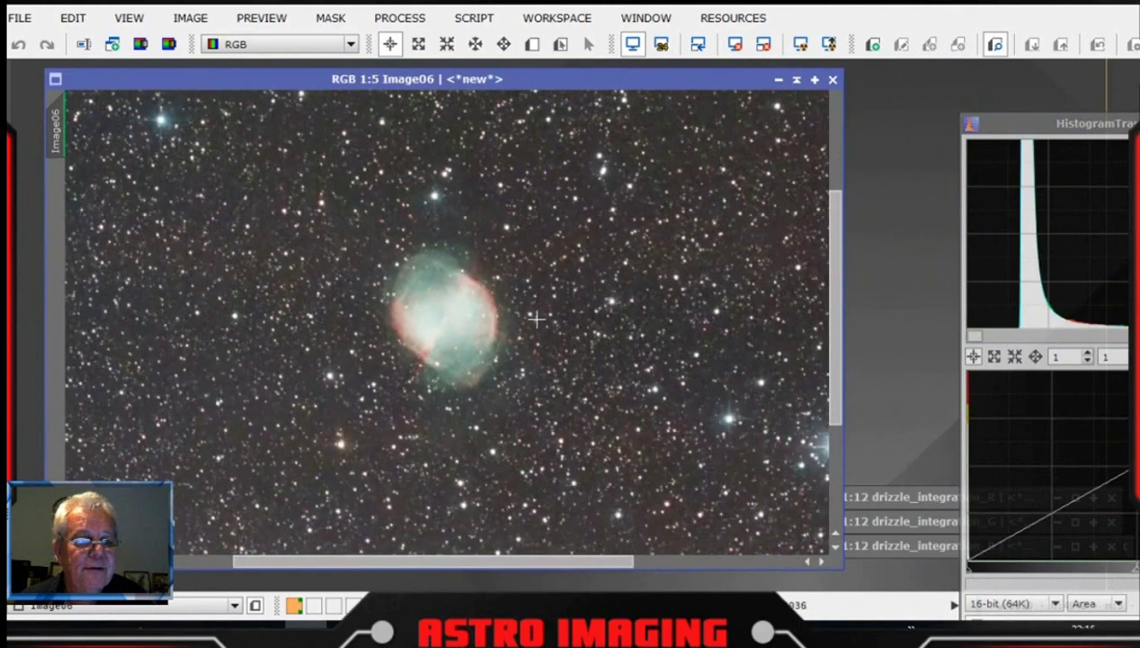
scroll(538, 321, "up", 1)
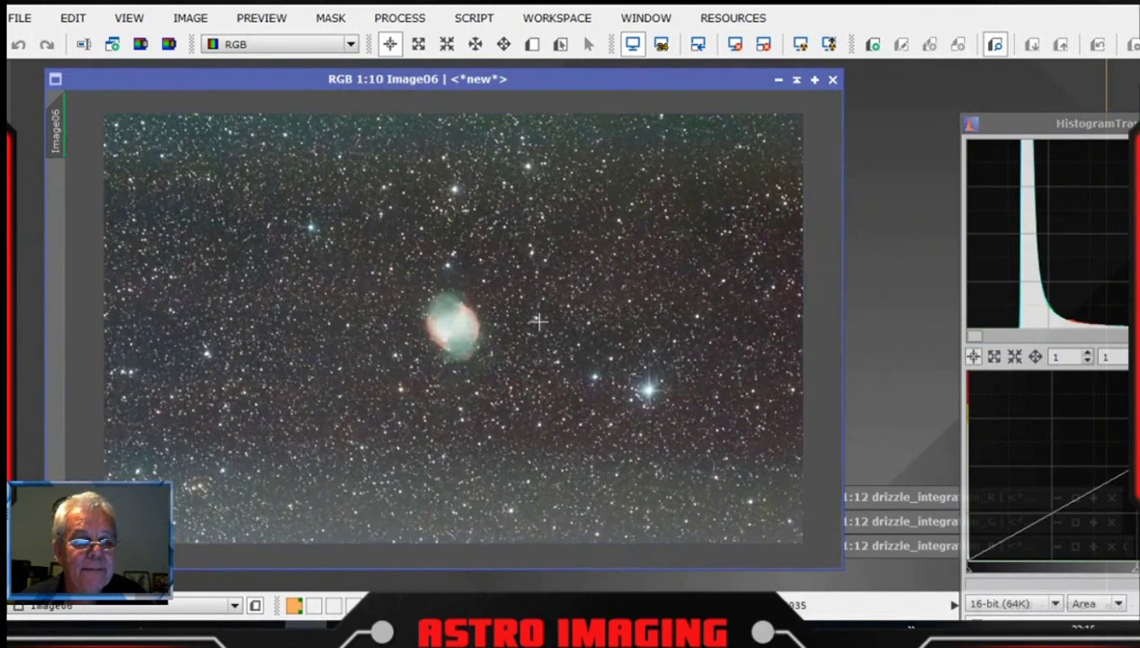
- Reset the HistogramTransformation zoom to 1 in both directions and close the process window
left_click_drag(1087, 123, 862, 124)
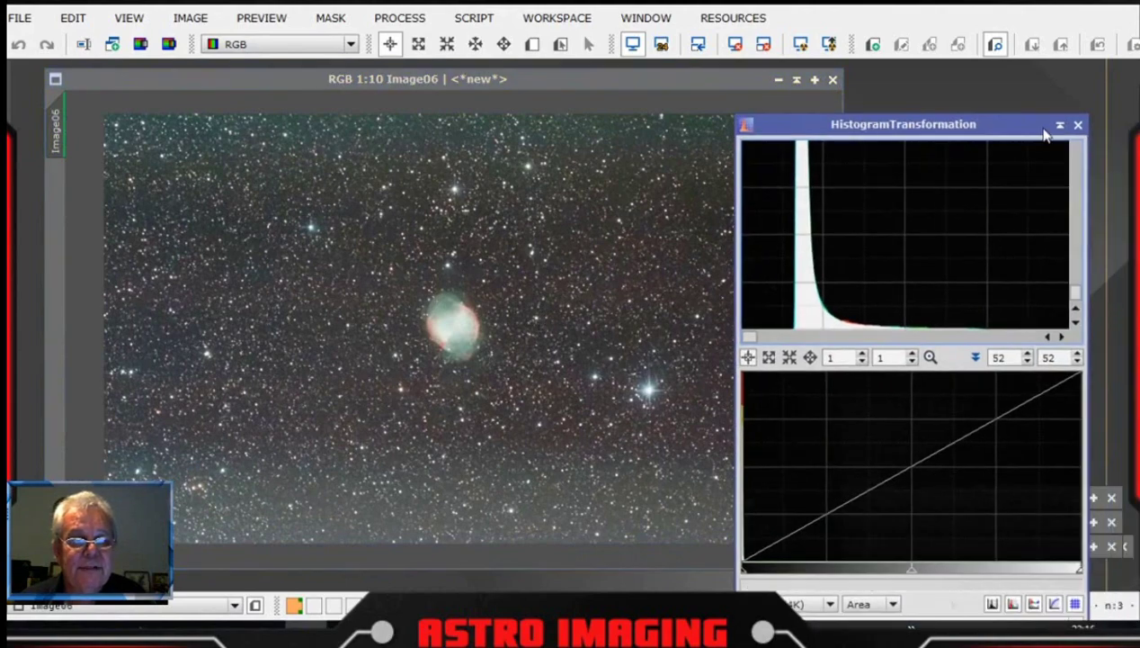
left_click(930, 357)
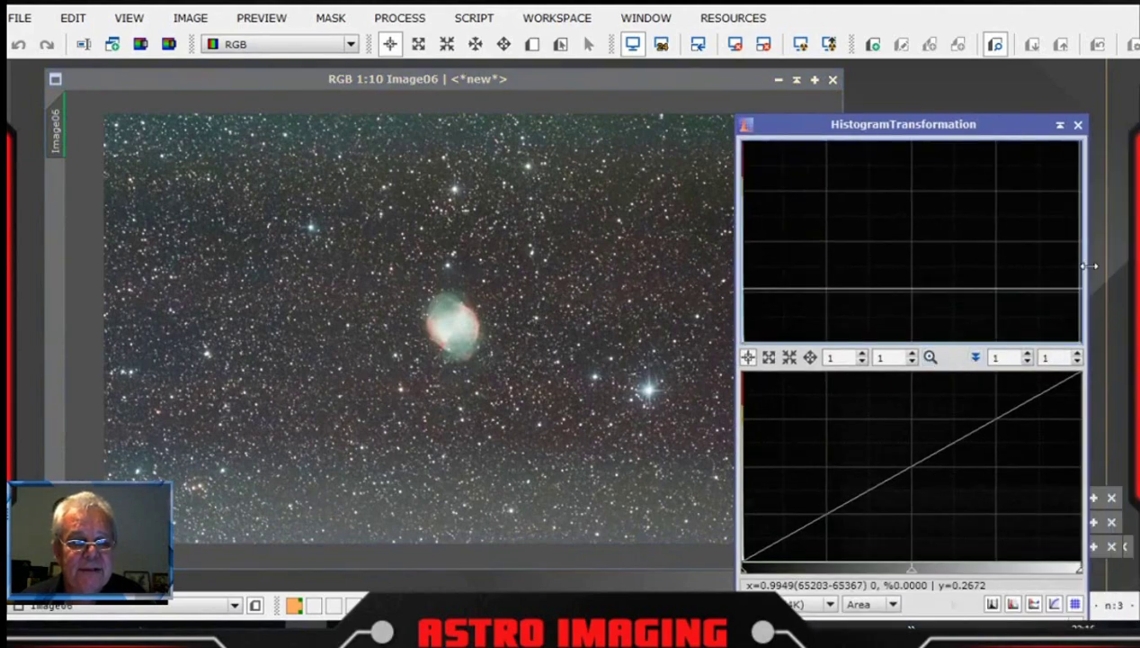
left_click(1077, 125)
- Close the separate R, G and B channel images without saving them
double_click(995, 495)
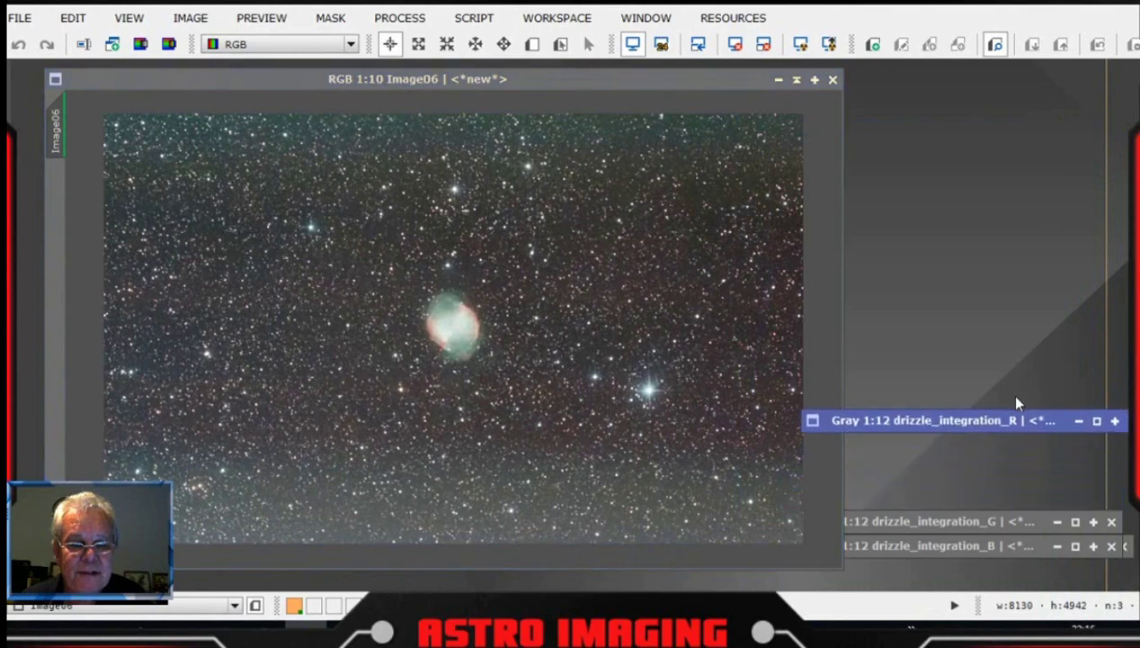
left_click(1084, 294)
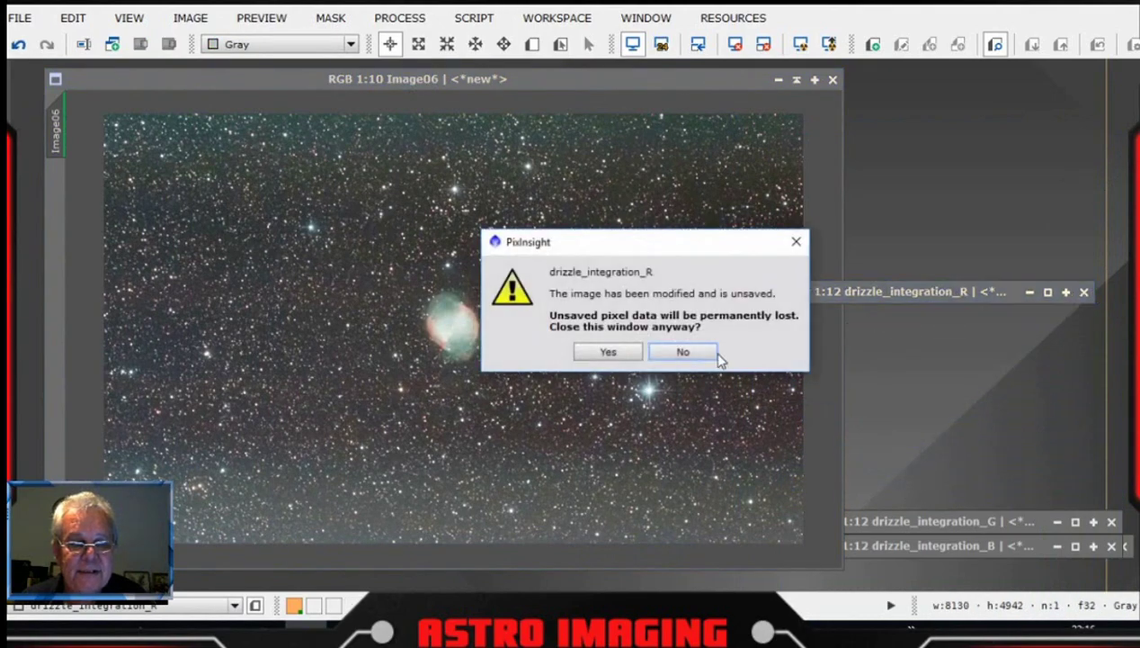
left_click(633, 353)
double_click(986, 519)
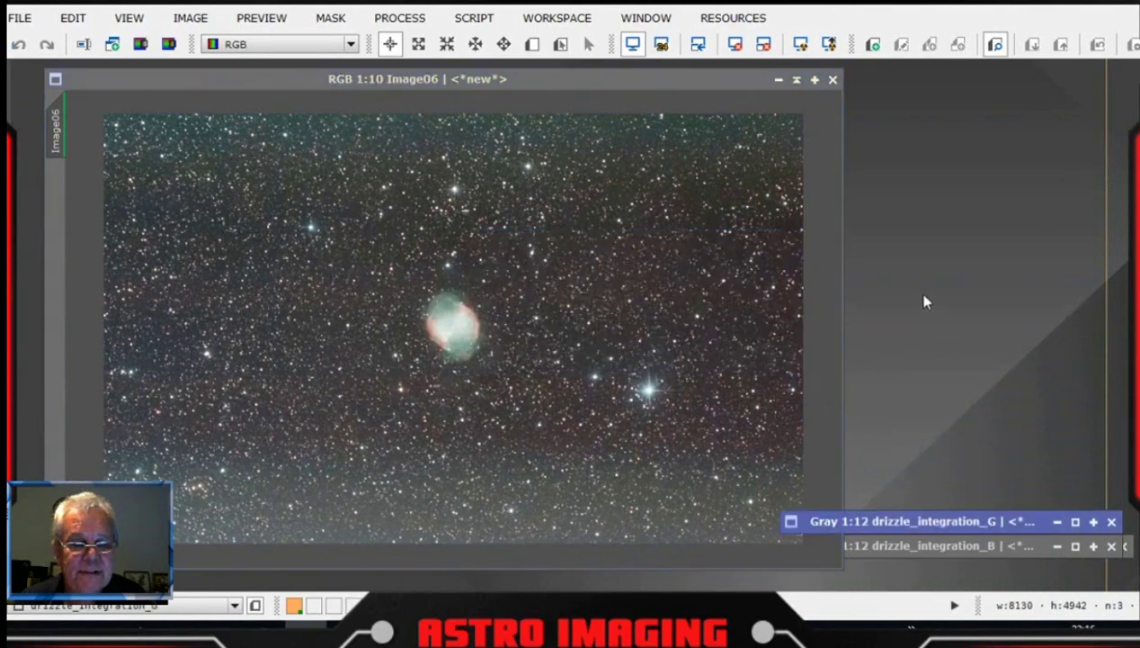
left_click_drag(967, 518, 896, 334)
left_click(1032, 334)
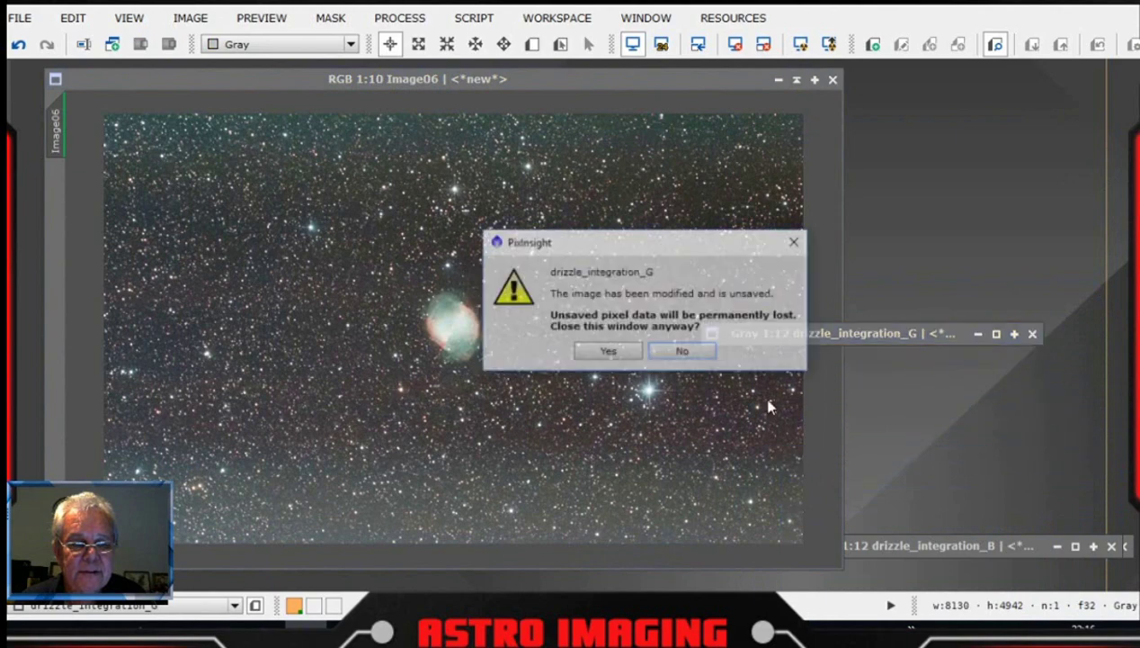
left_click(604, 352)
double_click(938, 546)
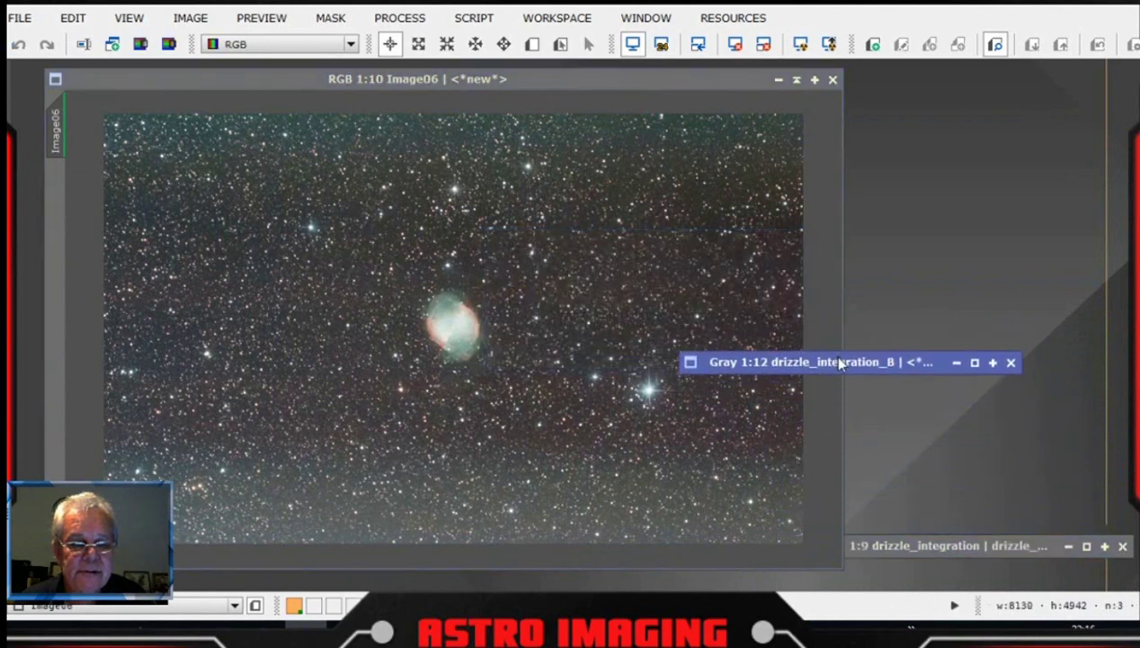
left_click(1009, 359)
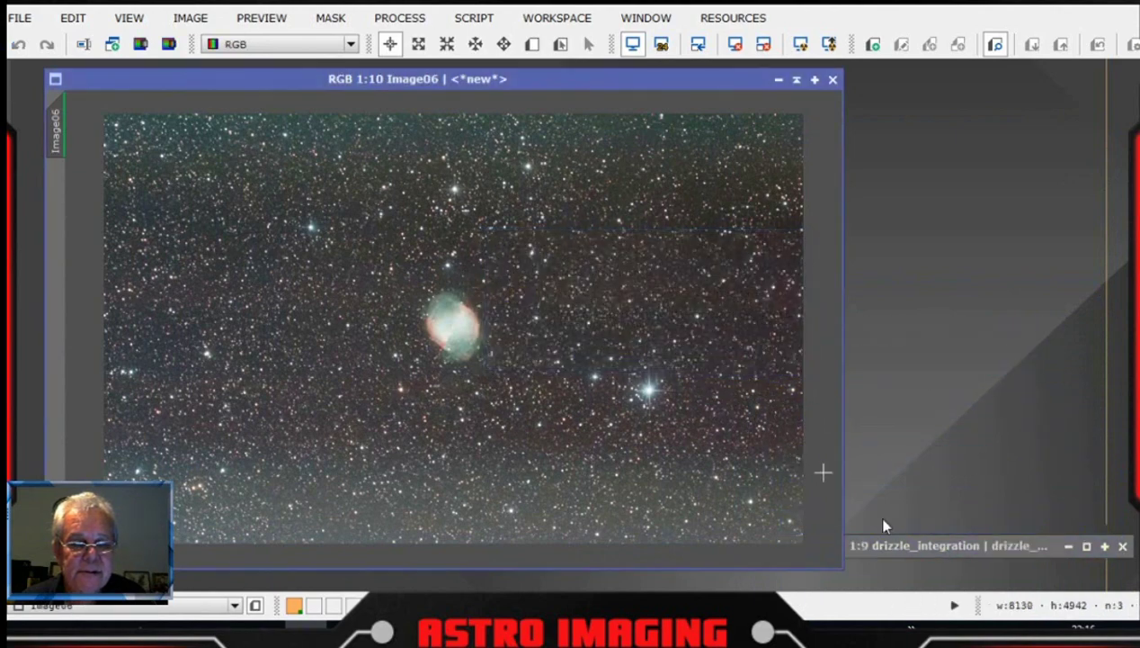
- Restore the original drizzle_integration image and close it without saving
double_click(956, 544)
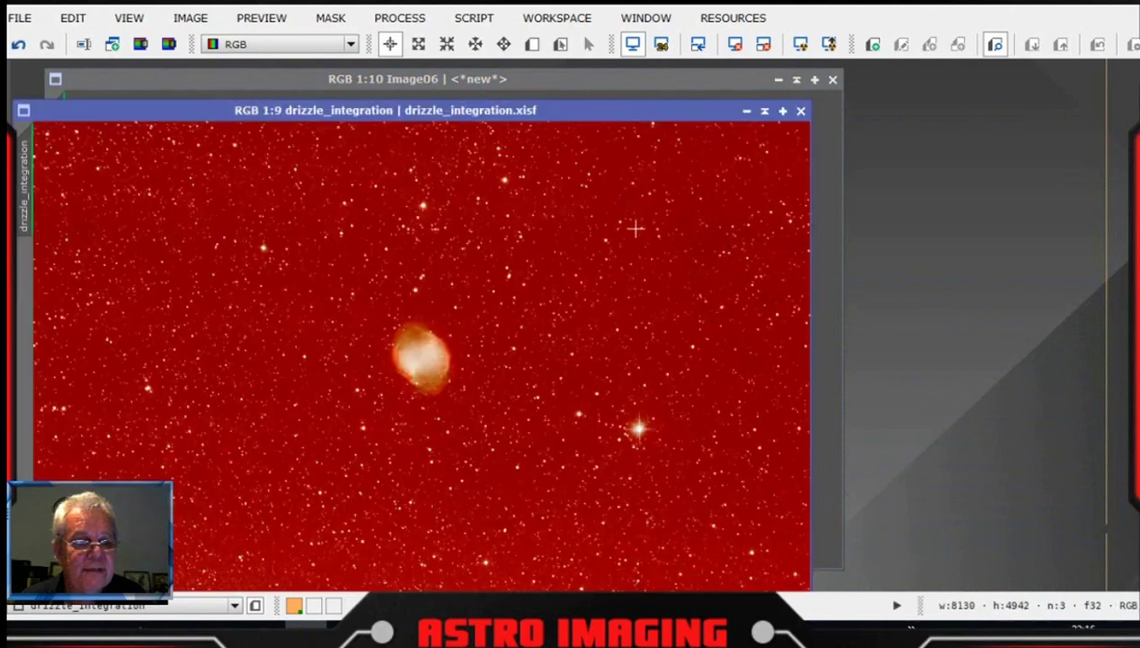
left_click(800, 110)
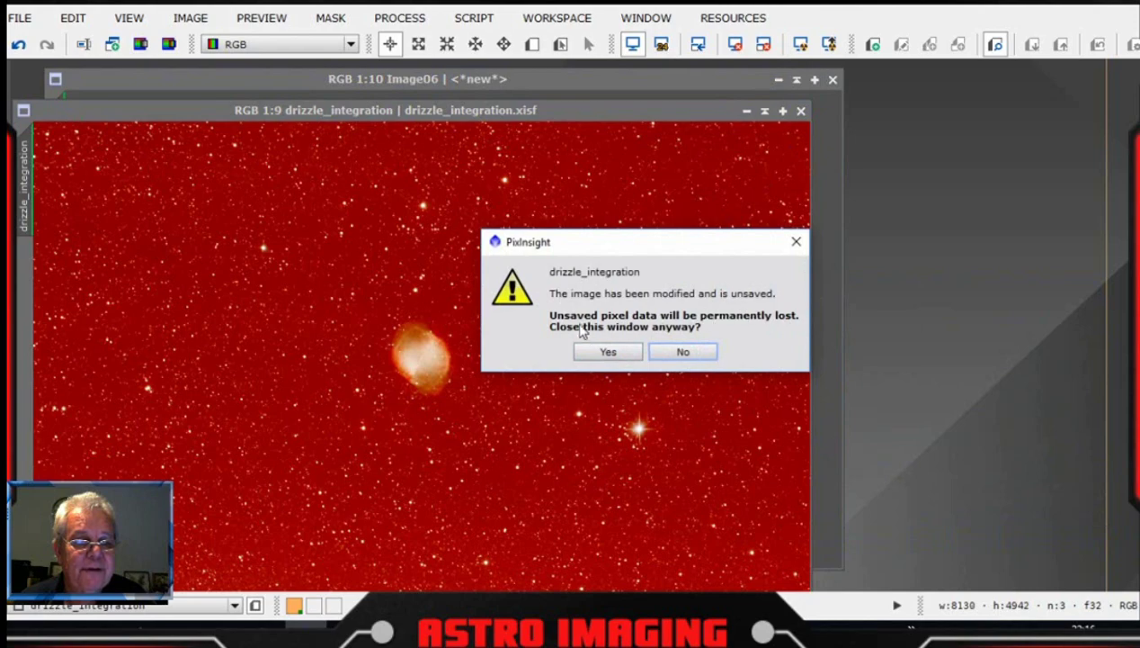
left_click(608, 351)
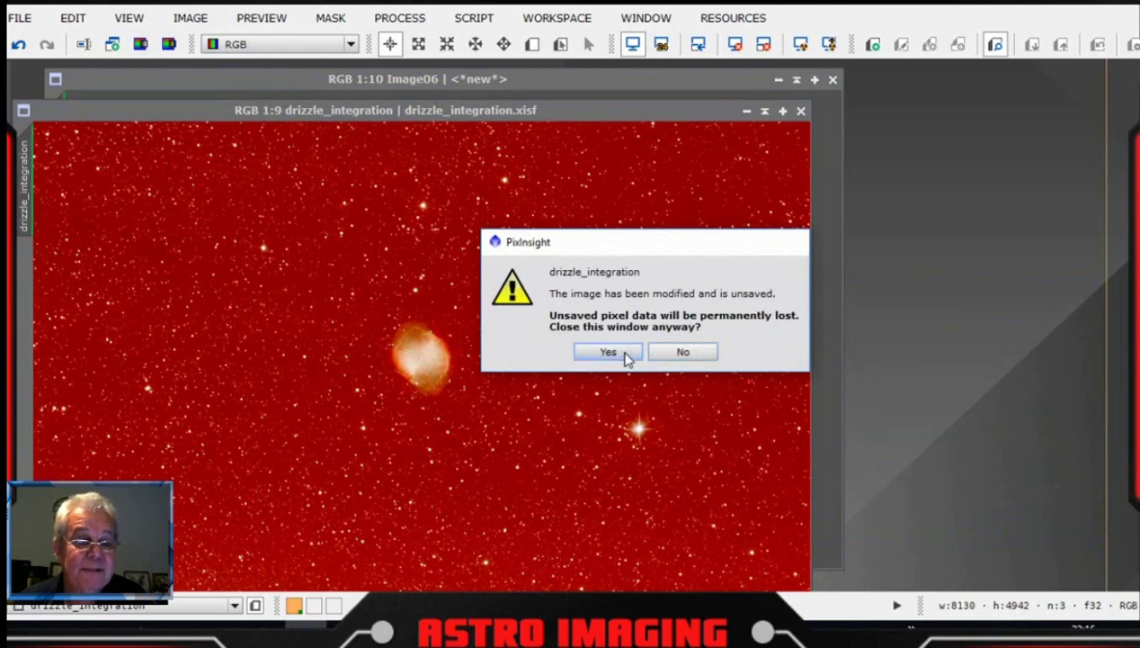
- Save the combined RGB image in the $$work folder as dumbbell working model.xisf
left_click_drag(657, 79, 770, 80)
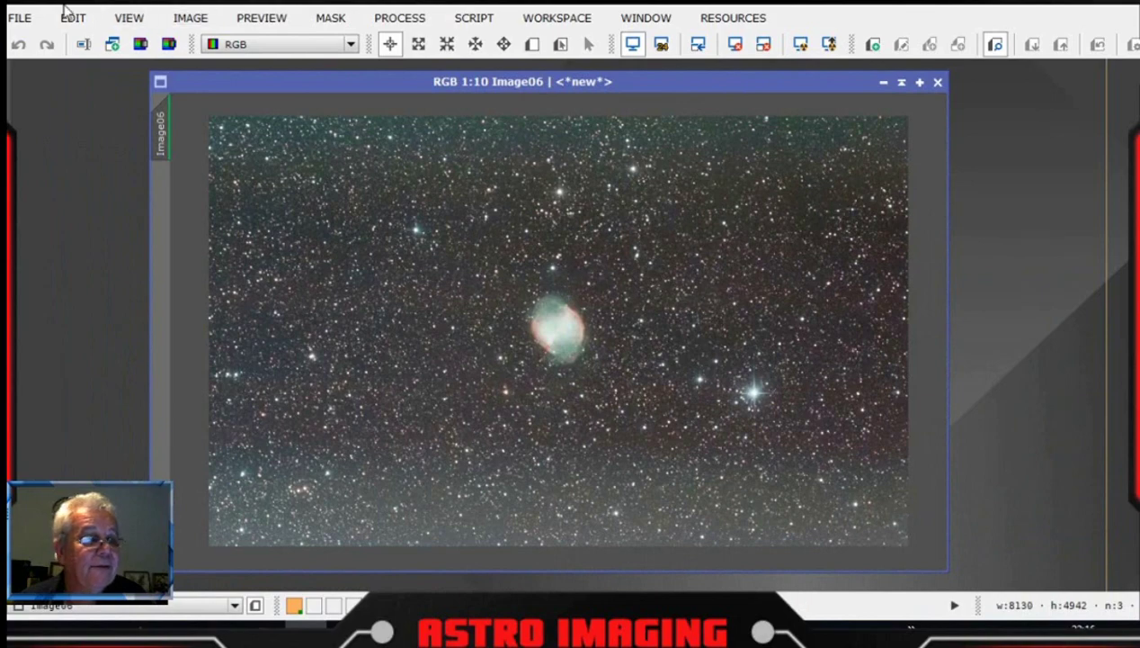
left_click(25, 19)
left_click(162, 206)
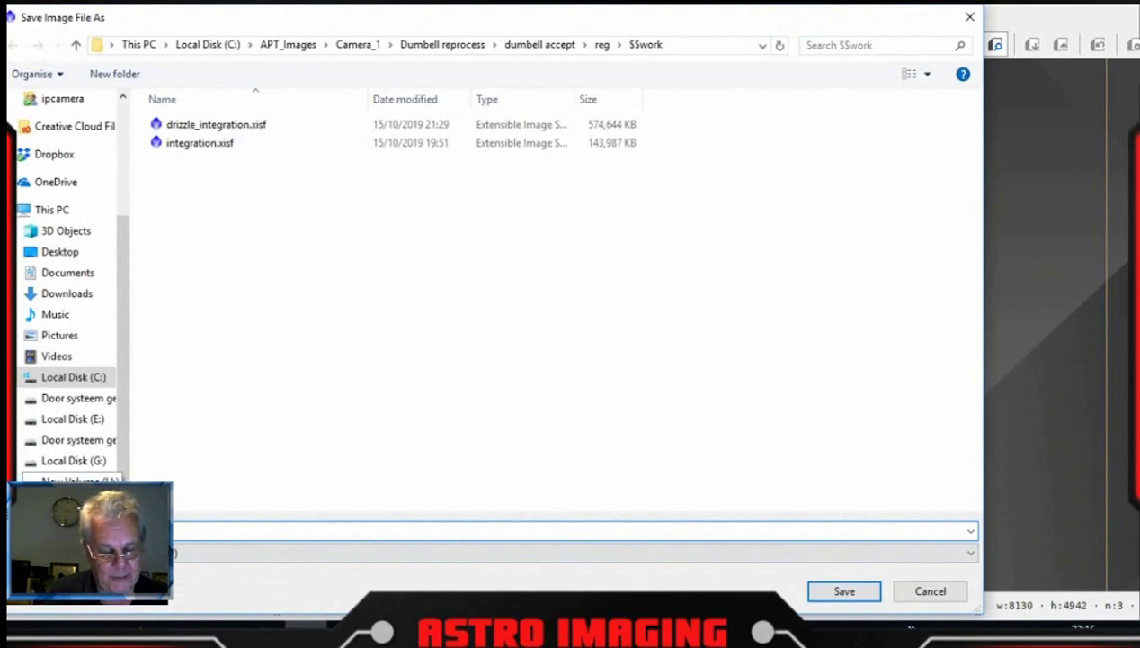
type("kig.xisf")
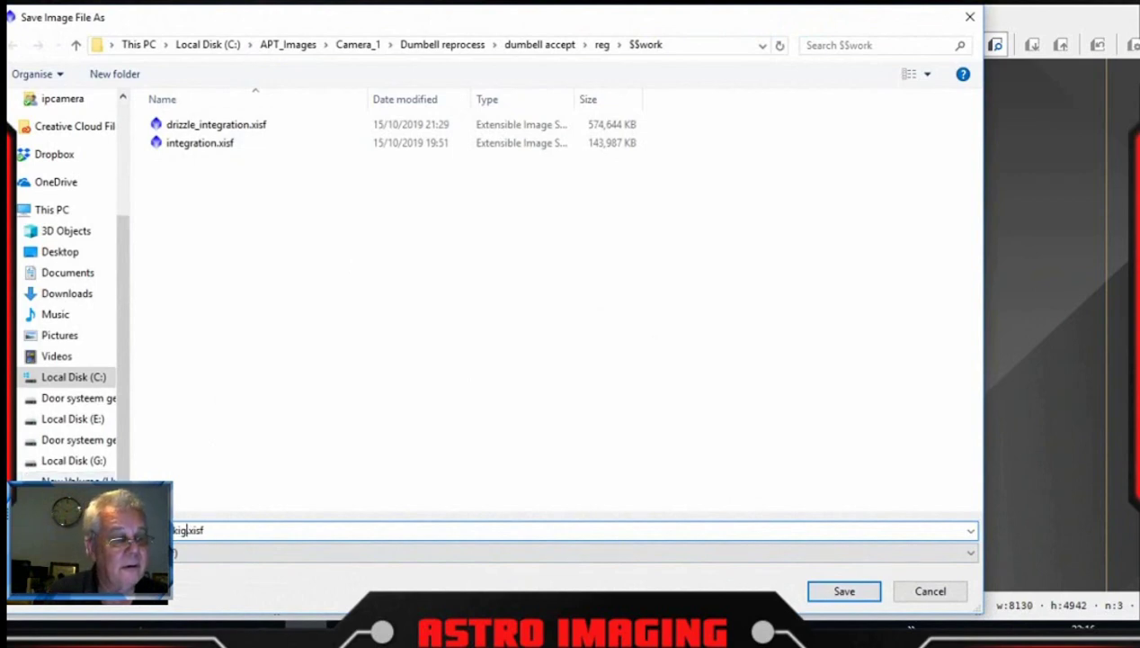
type("g model")
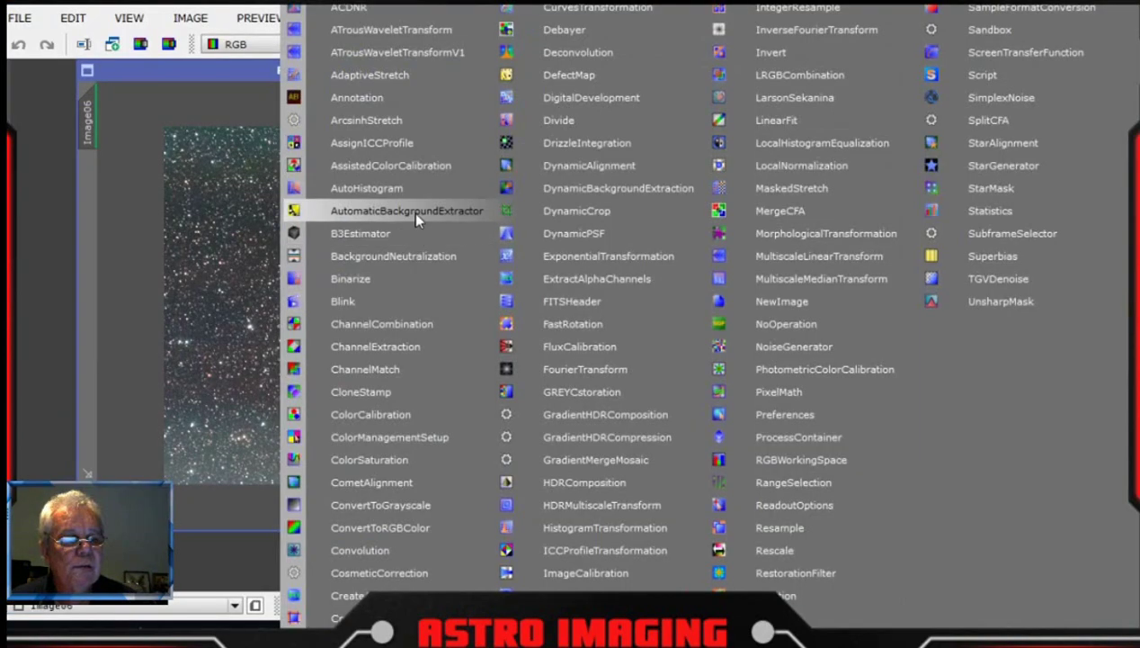
- Run AutomaticBackgroundExtractor on the dumbbell working model image with the correction set to Subtraction
double_click(412, 212)
left_click_drag(572, 47, 1020, 7)
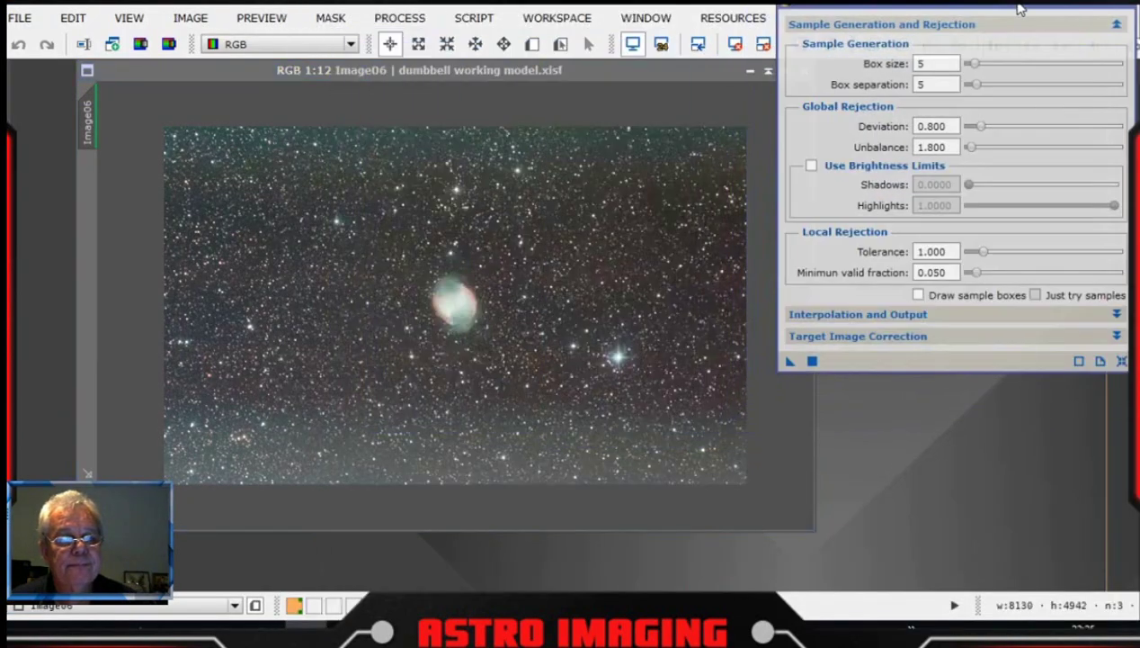
left_click(1118, 337)
left_click(1084, 359)
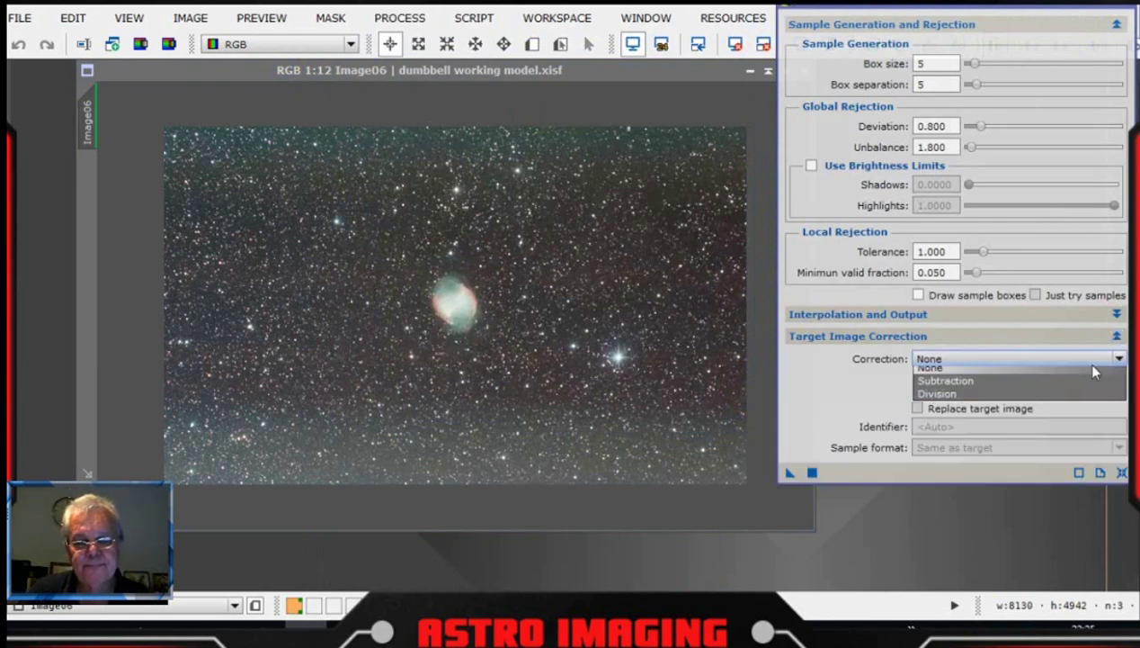
left_click(986, 386)
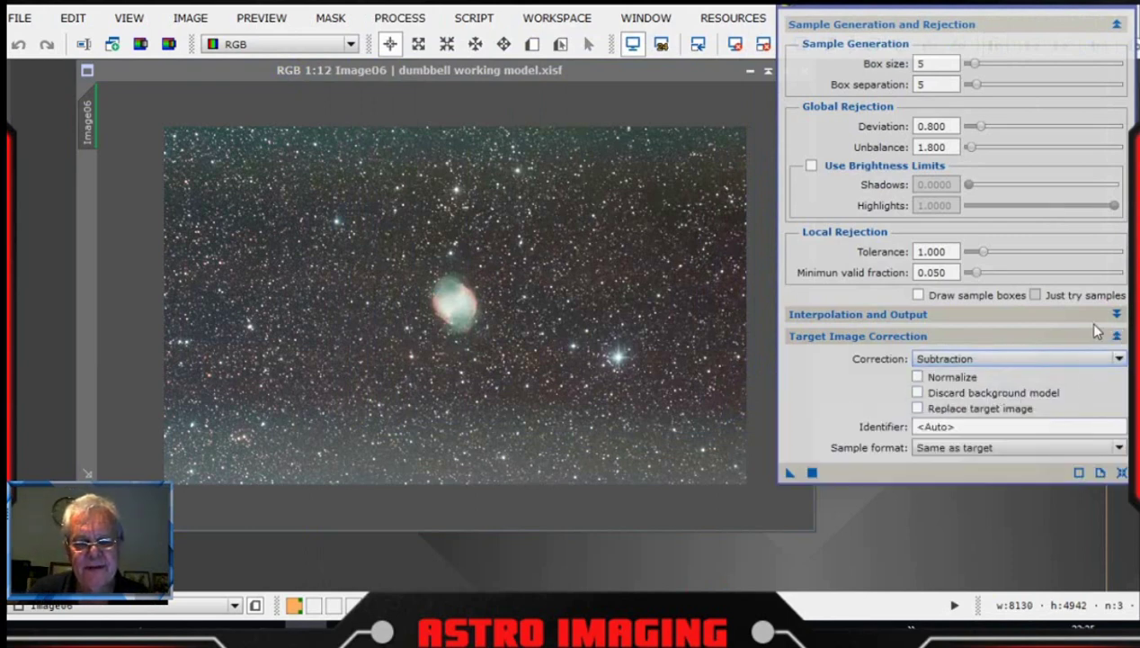
left_click_drag(997, 5, 982, 23)
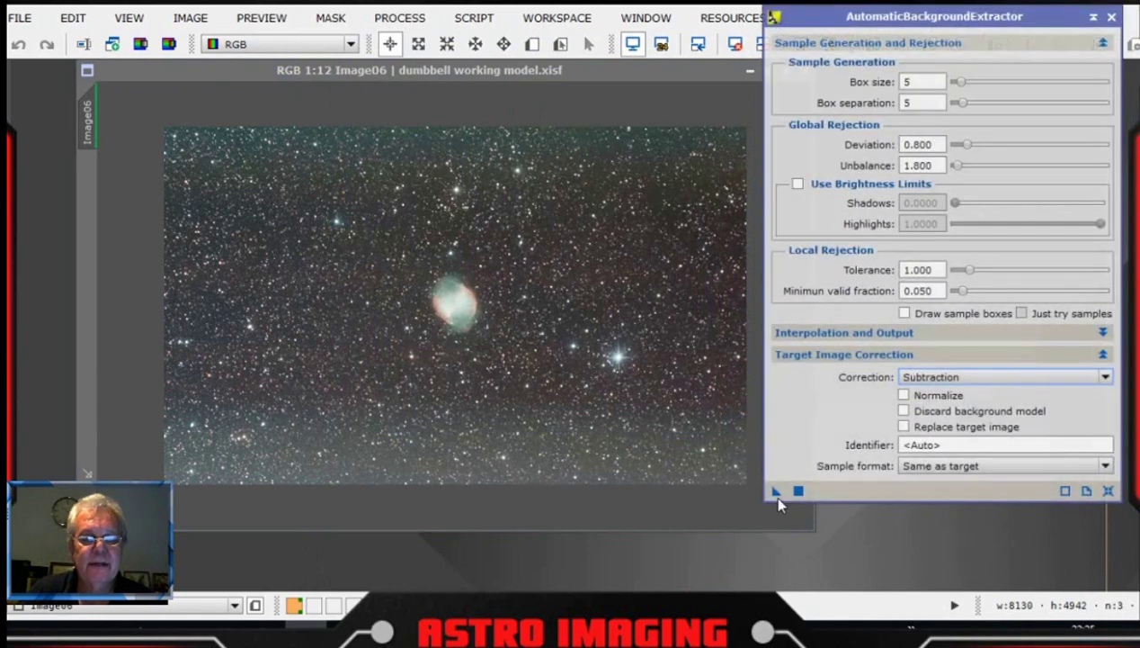
left_click_drag(778, 497, 547, 390)
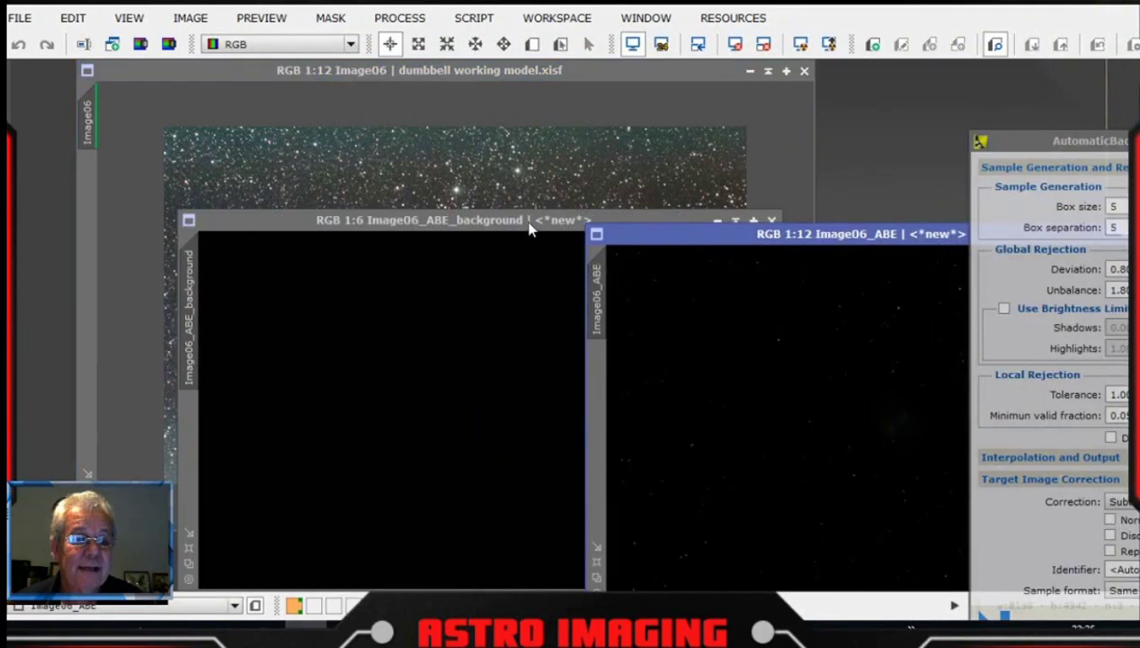
- Auto-stretch and examine the extracted background model, close it, and auto-stretch the background-corrected image for inspection
left_click_drag(529, 228, 364, 114)
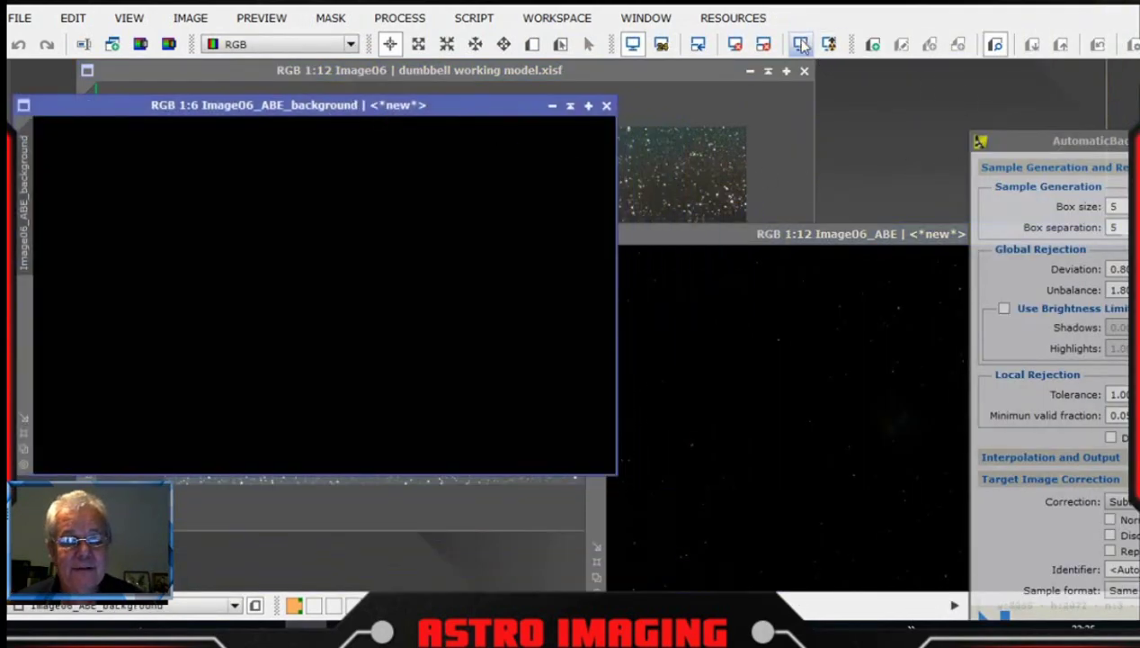
left_click(801, 45)
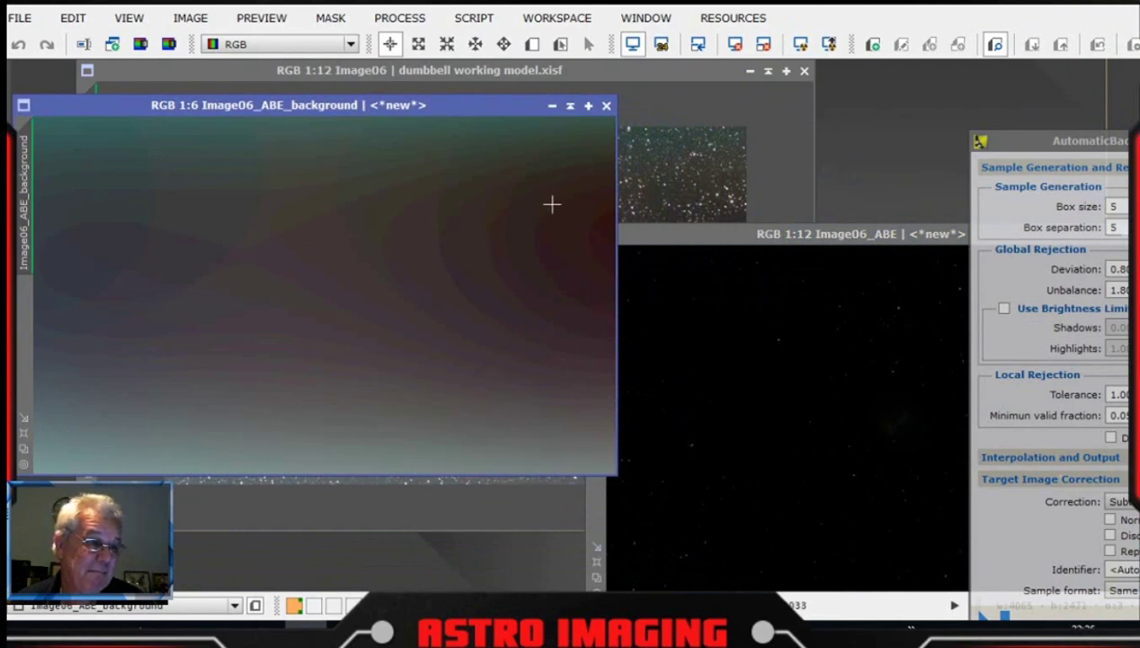
left_click(607, 105)
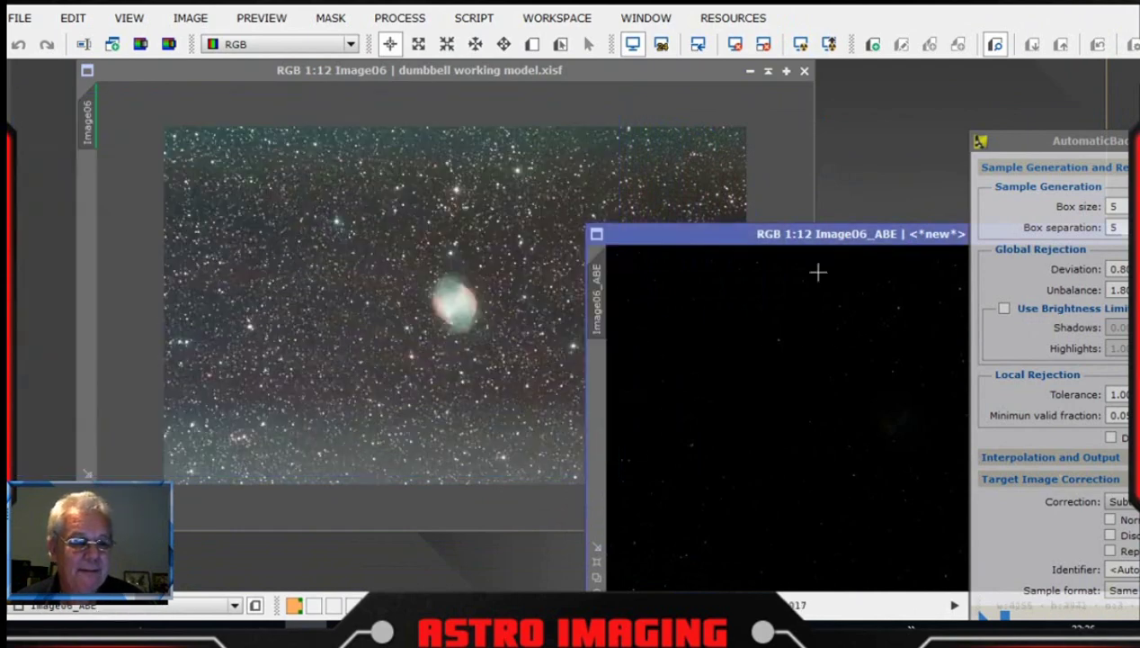
left_click_drag(826, 236, 431, 119)
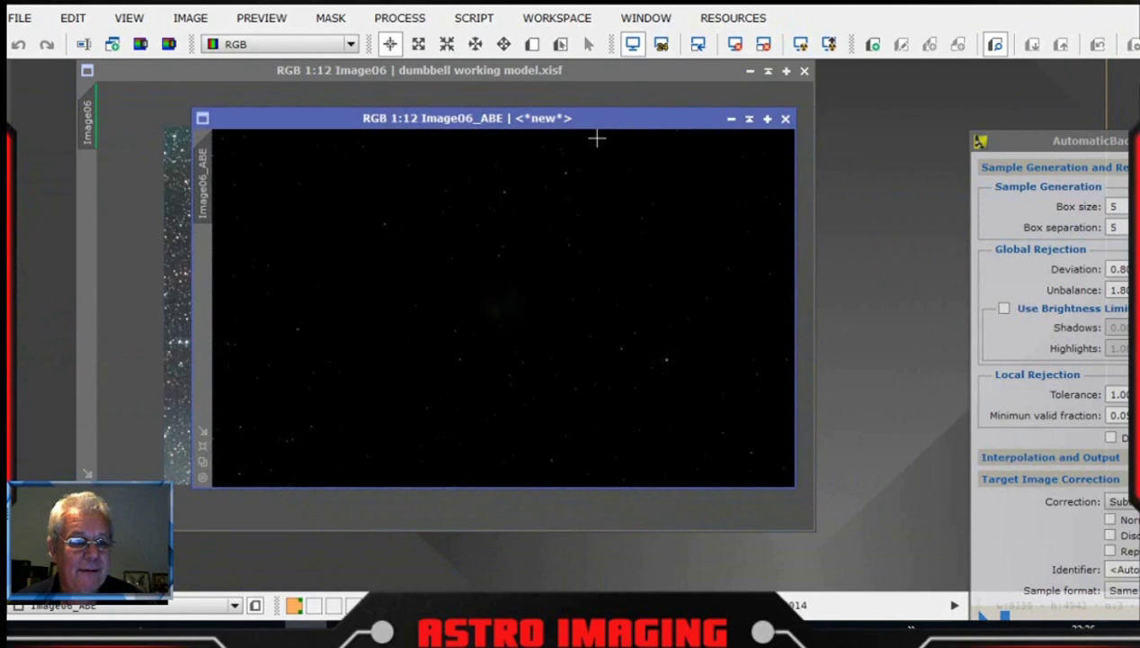
left_click(798, 44)
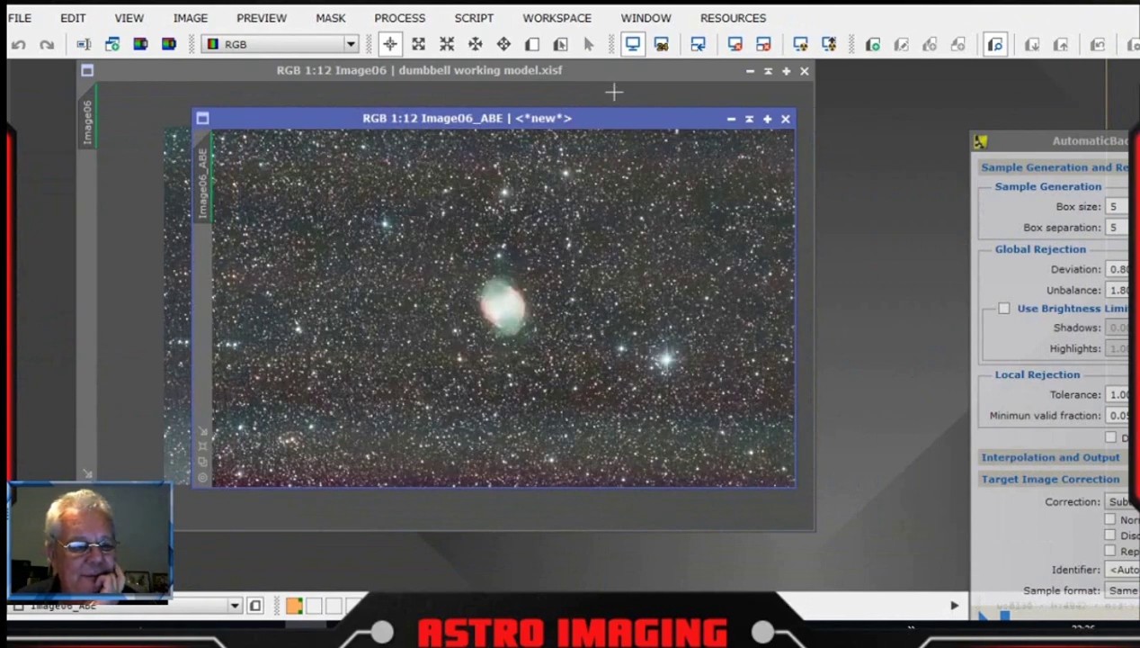
- Abandon the background-corrected result, return to the dumbbell working model image, and close AutomaticBackgroundExtractor
left_click_drag(614, 113, 602, 83)
left_click(630, 70)
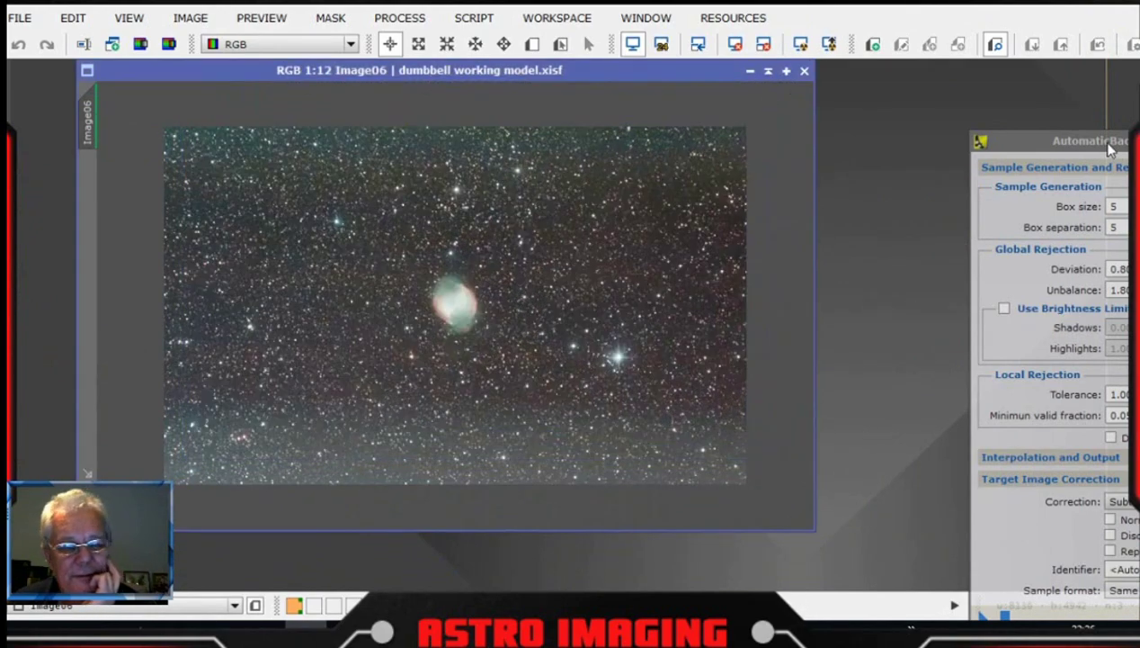
left_click(1111, 146)
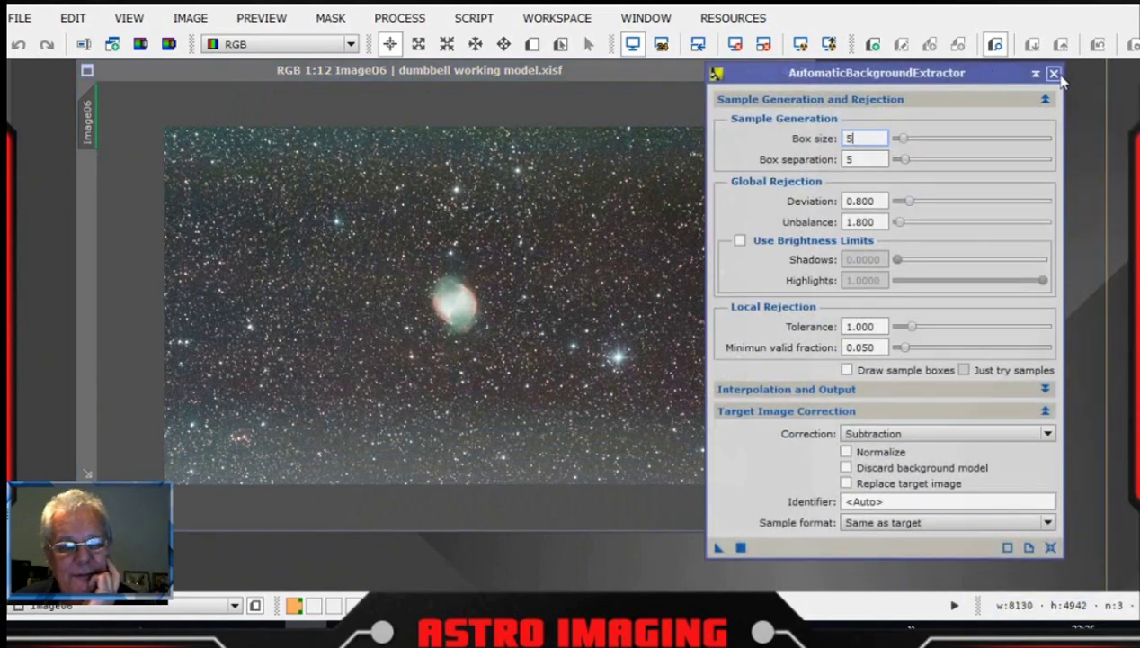
left_click(1054, 74)
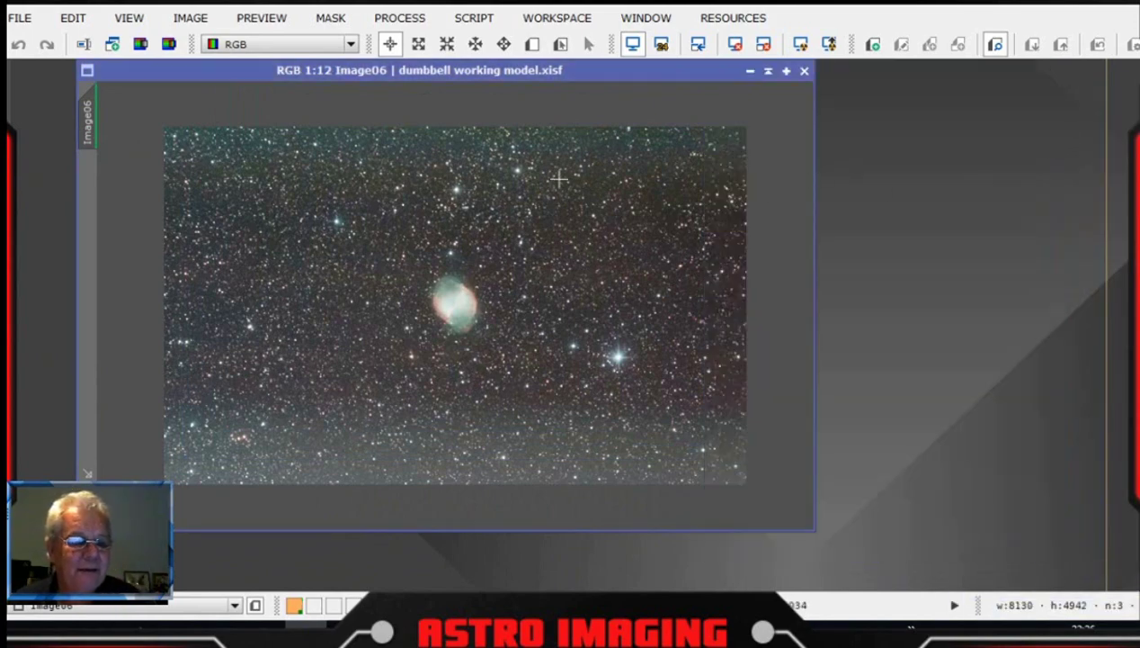
- Run the CanonBandingReduction script on the dumbbell working model image with an amount of 1.00
left_click(474, 18)
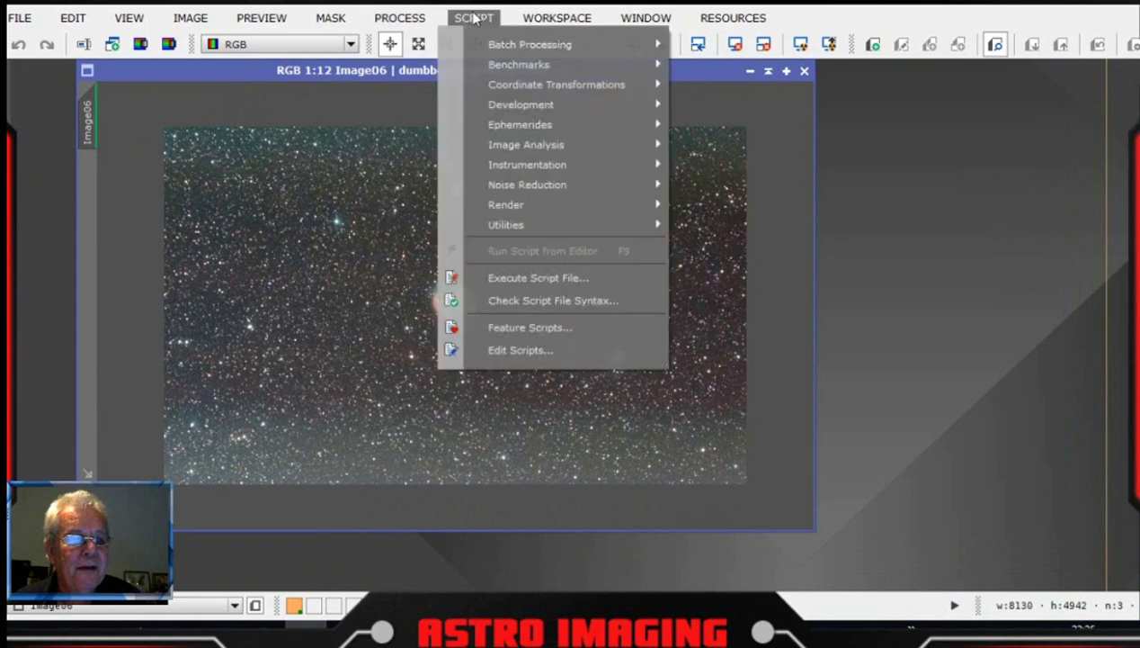
mouse_move(502, 52)
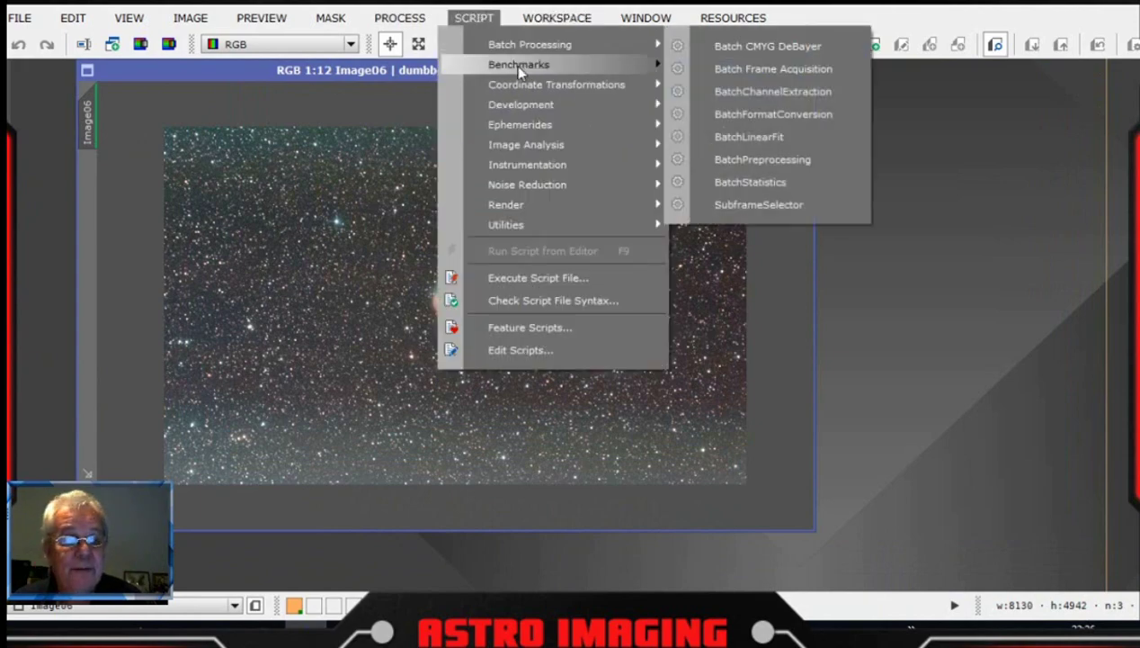
mouse_move(529, 227)
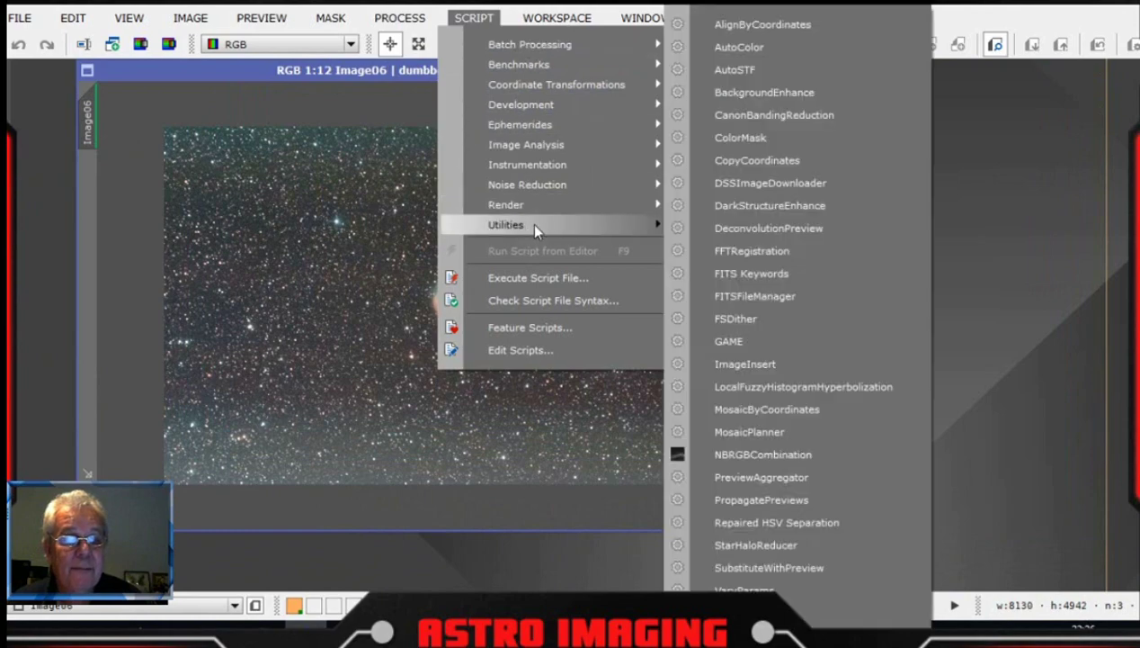
left_click(815, 115)
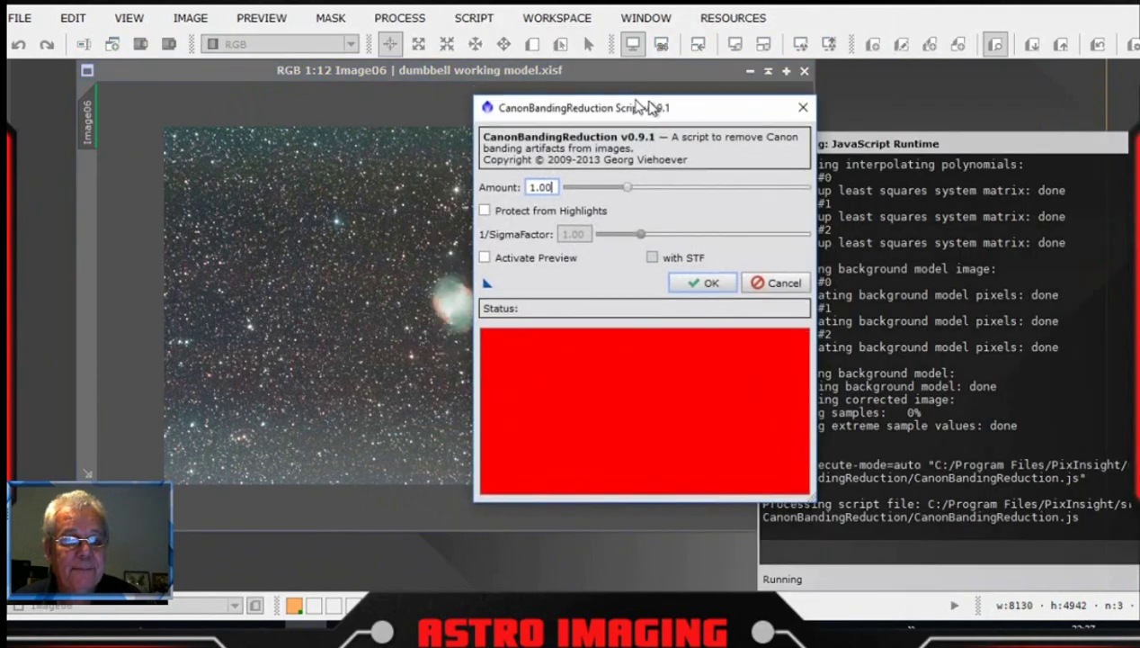
left_click_drag(583, 116, 491, 98)
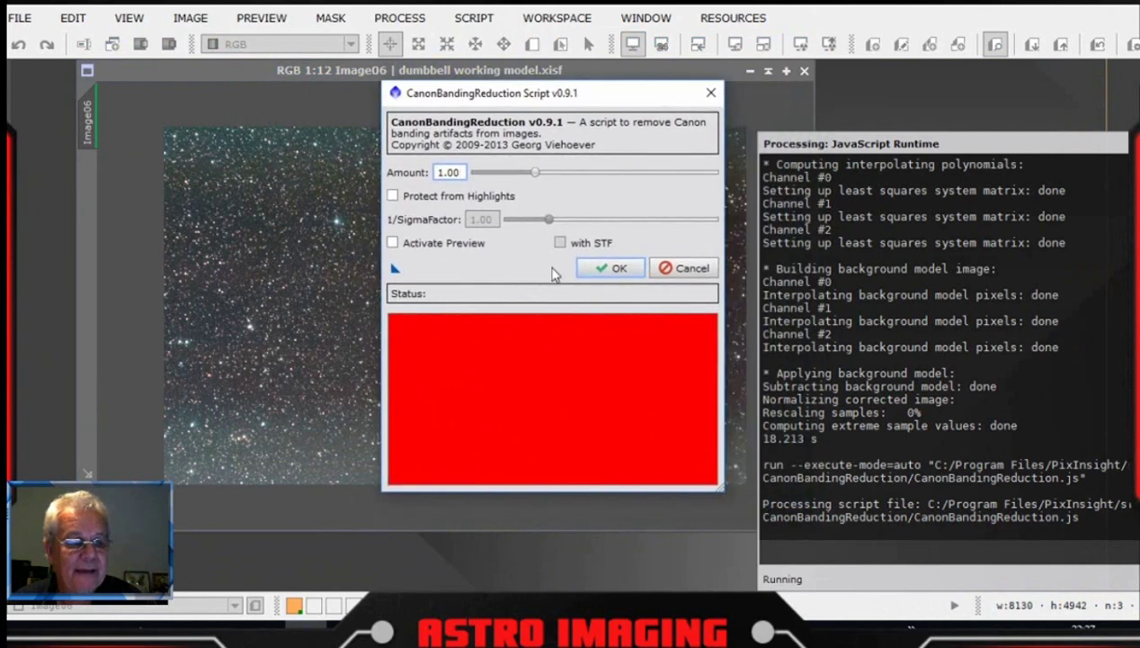
left_click(617, 268)
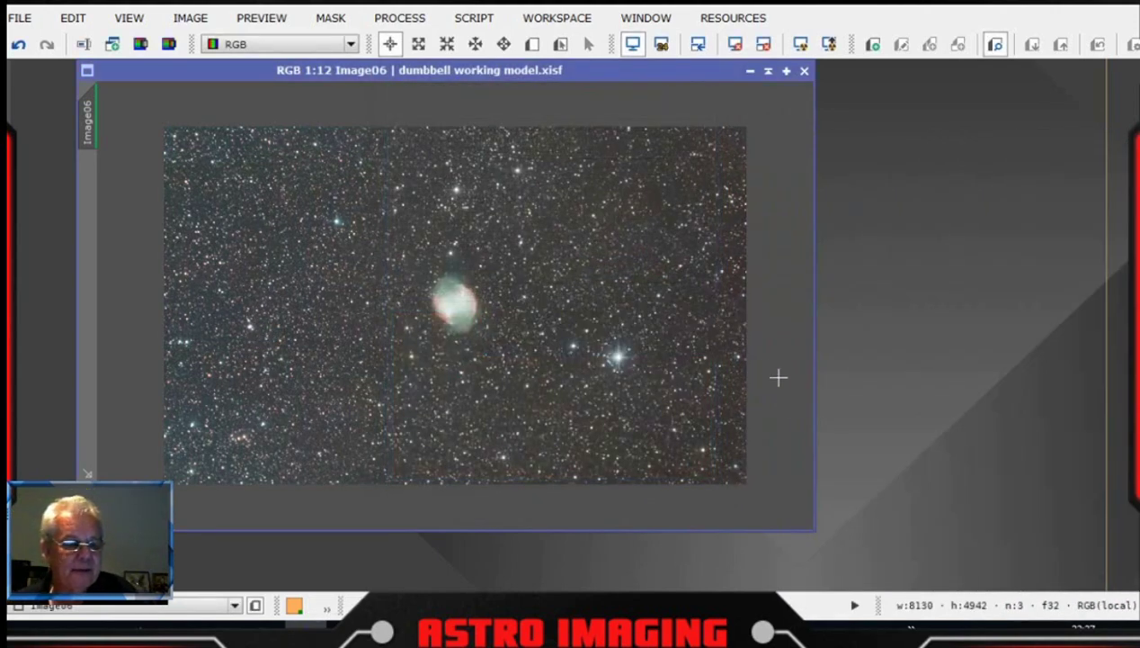
- Examine the banding-reduced image up close and at full view, checking the background for remaining banding
scroll(613, 324, "up", 11)
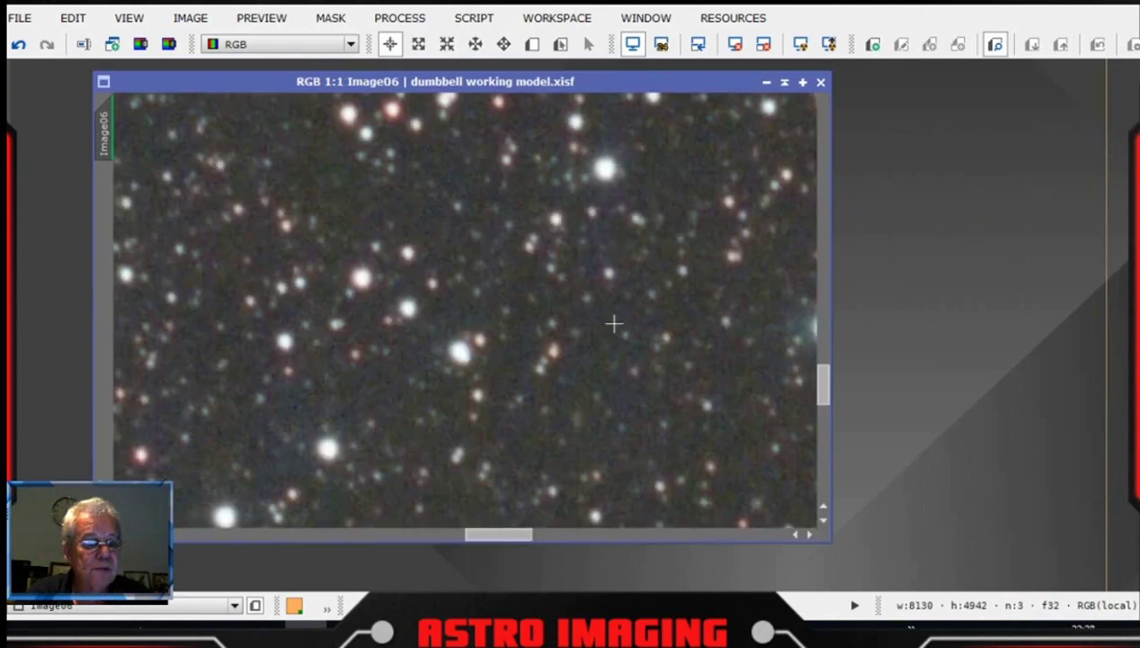
scroll(613, 324, "up", 4)
scroll(614, 324, "down", 14)
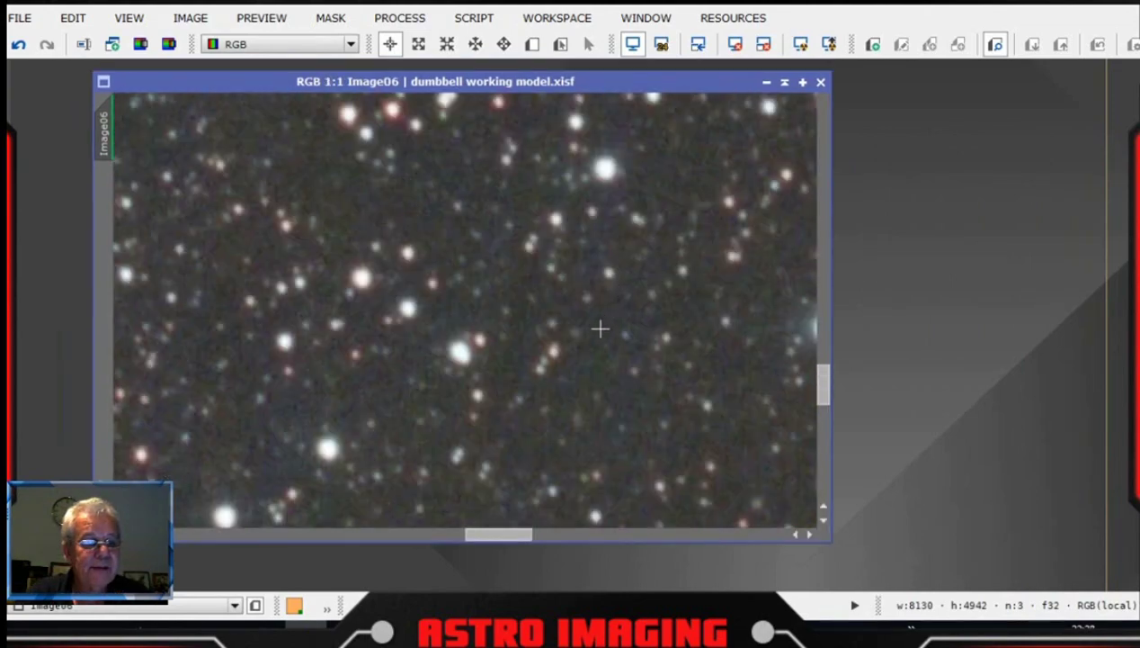
scroll(591, 333, "down", 1)
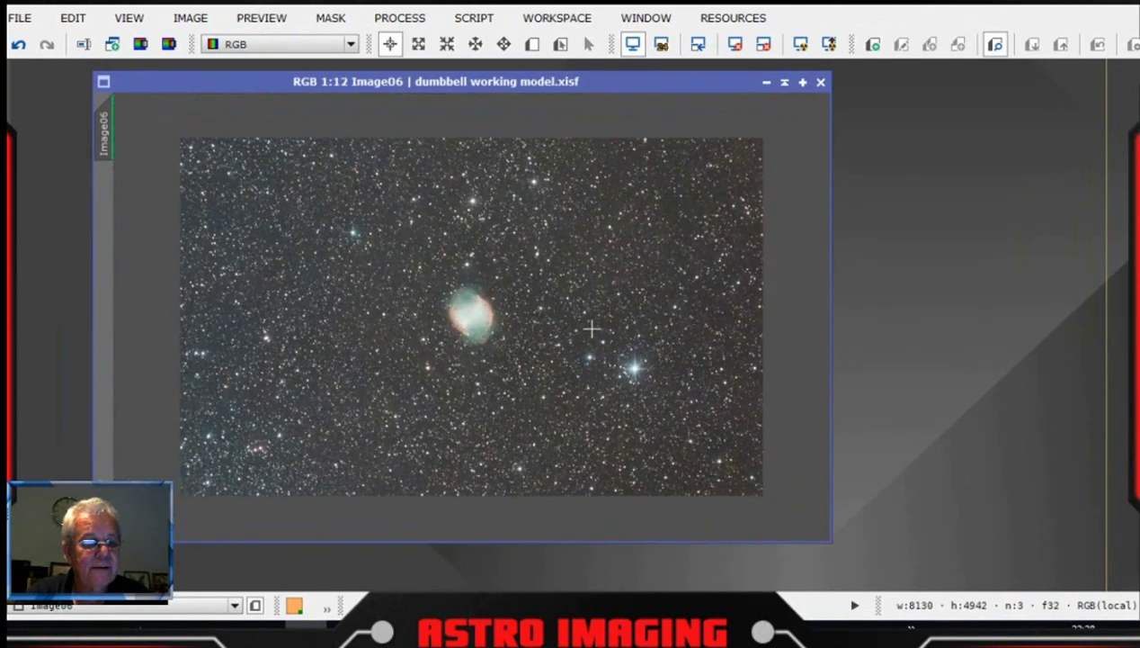
scroll(591, 326, "up", 2)
scroll(591, 323, "down", 1)
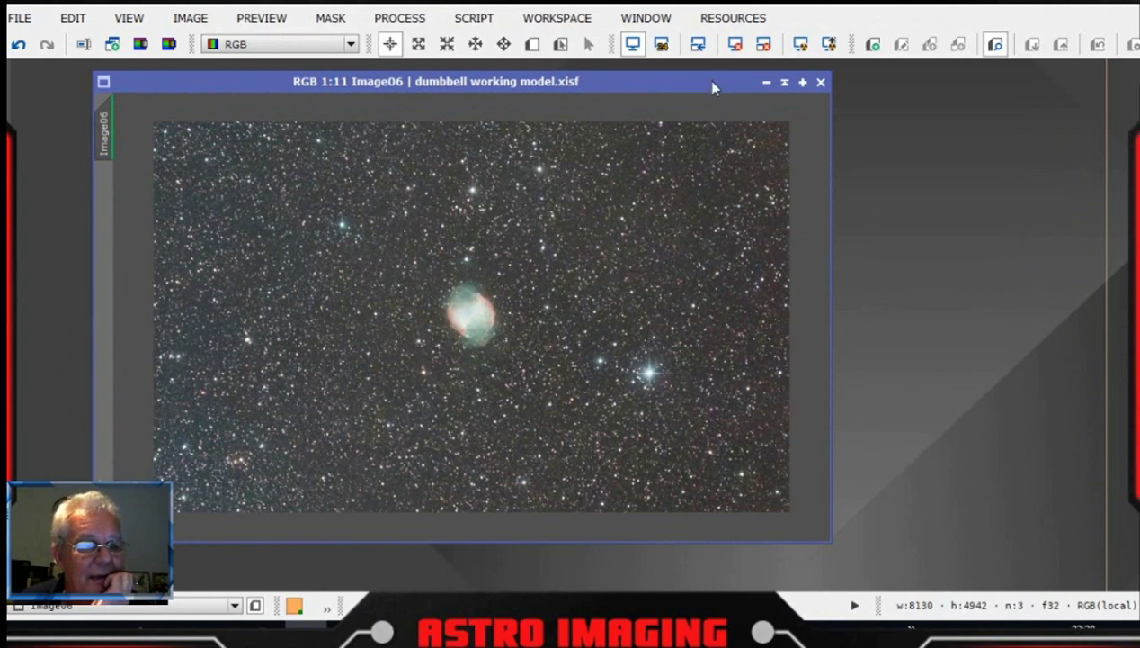
left_click_drag(713, 88, 686, 89)
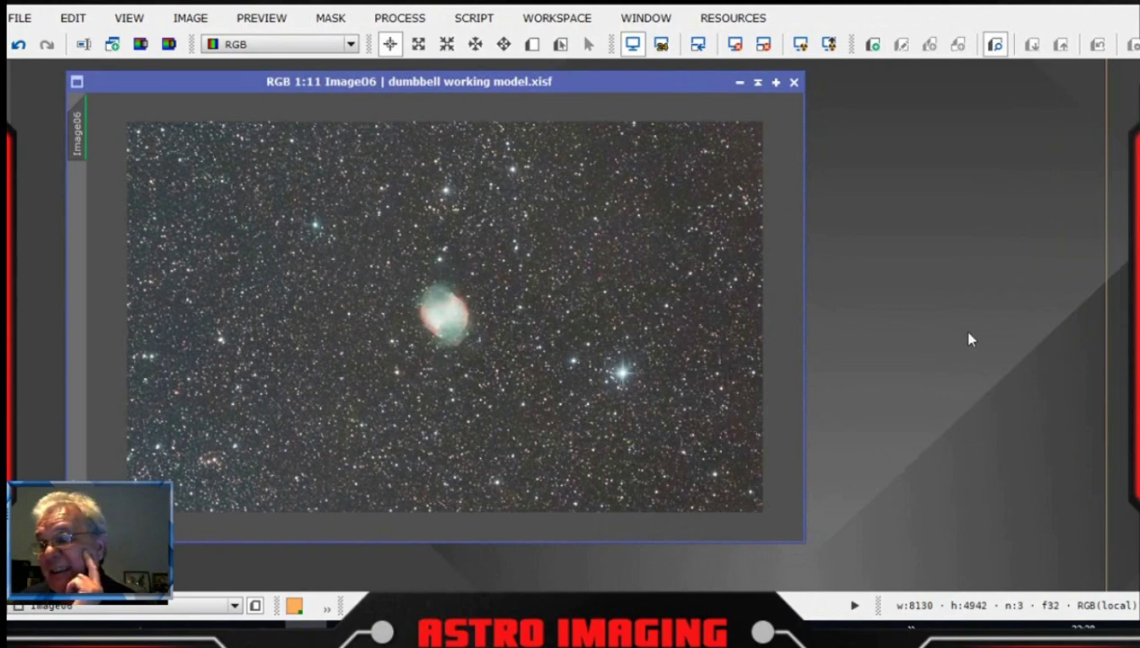
scroll(611, 293, "up", 4)
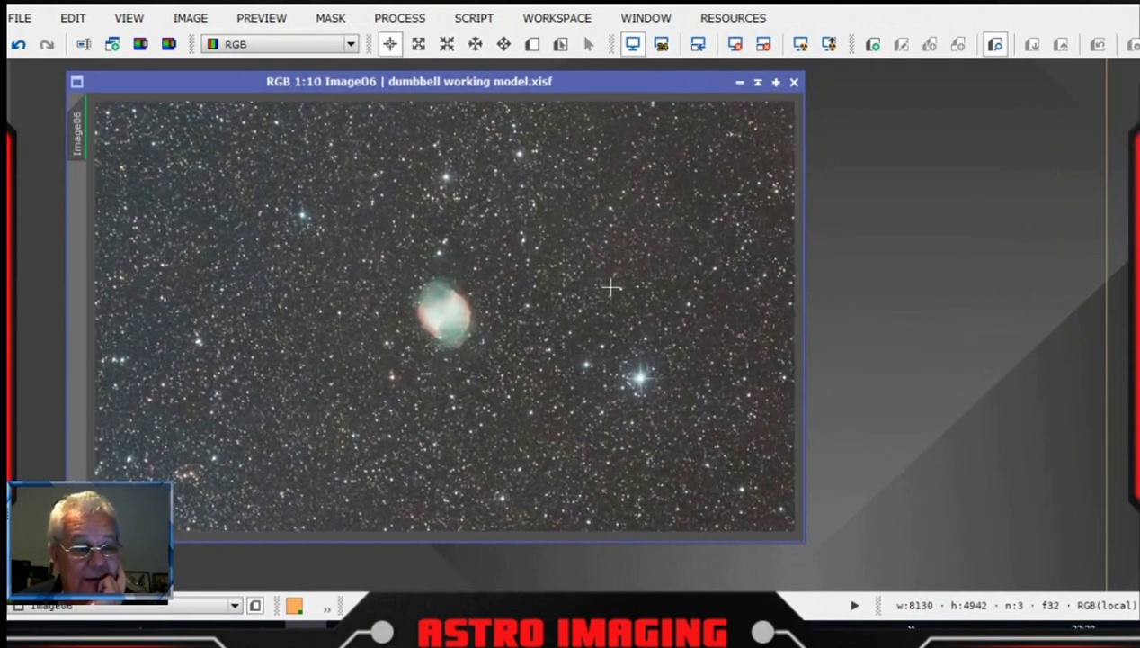
scroll(611, 293, "down", 4)
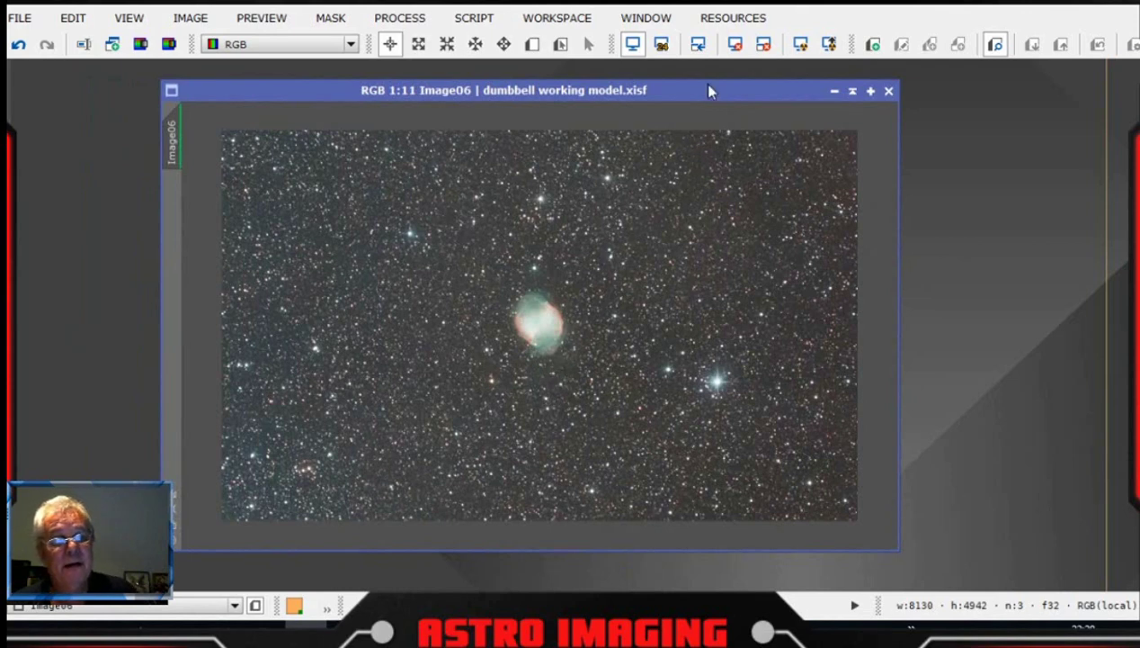
- Reposition the image window and save the banding-reduced image to dumbbell working model.xisf
left_click_drag(704, 90, 625, 97)
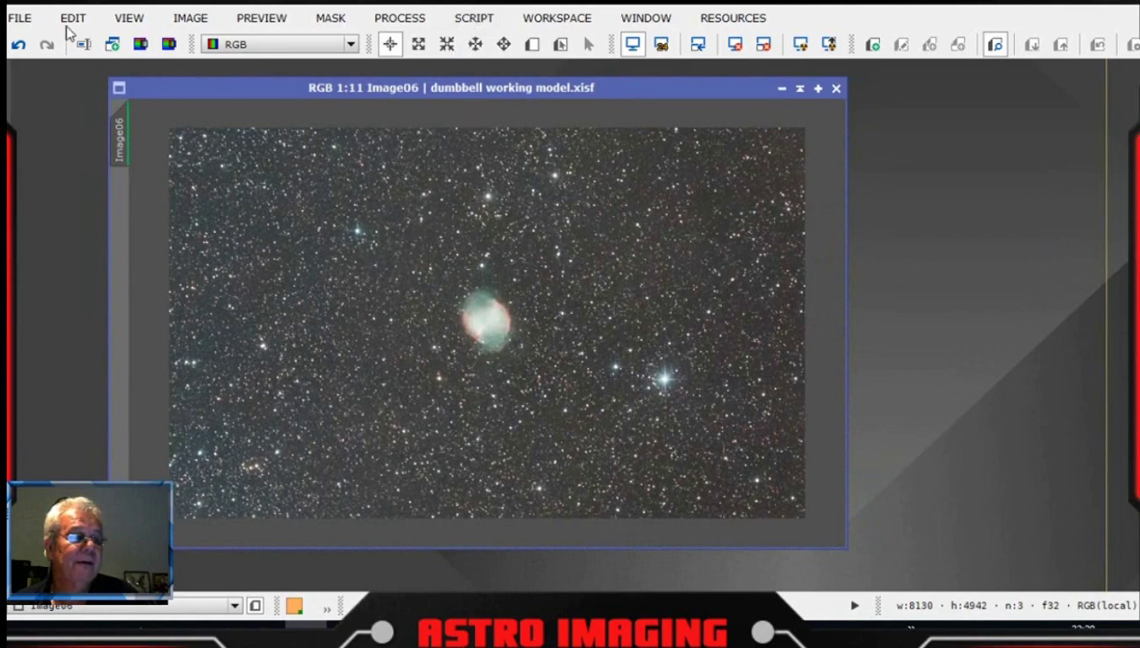
left_click(20, 18)
left_click(53, 170)
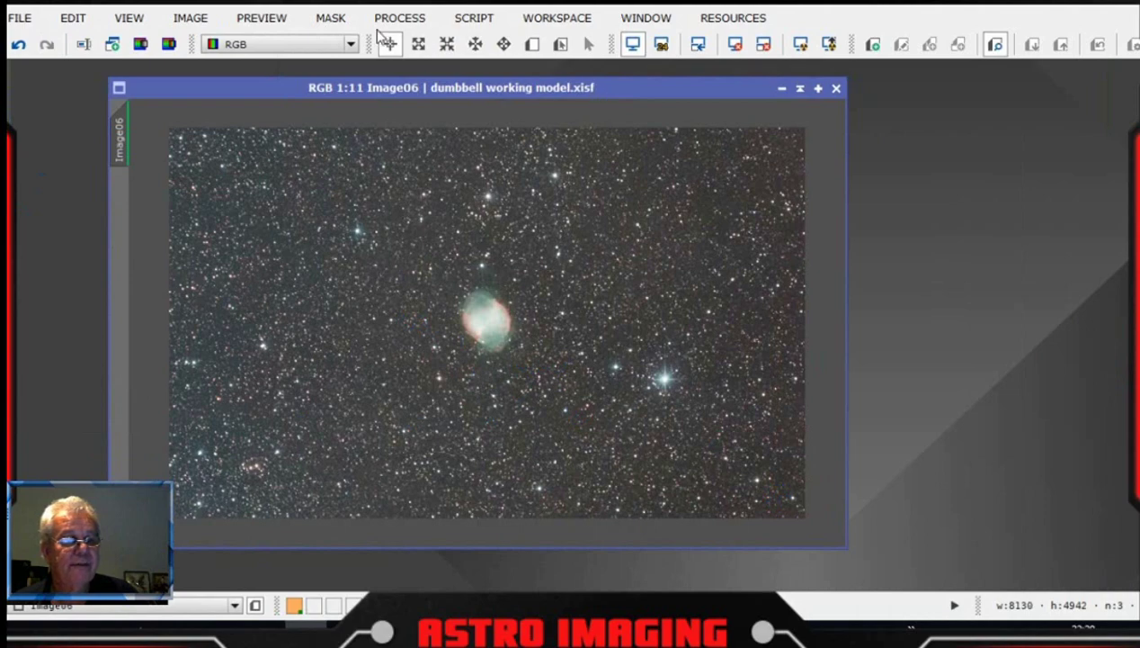
- Run the AutoColor script on the dumbbell working model image to neutralize its background and calibrate its colour
left_click(474, 20)
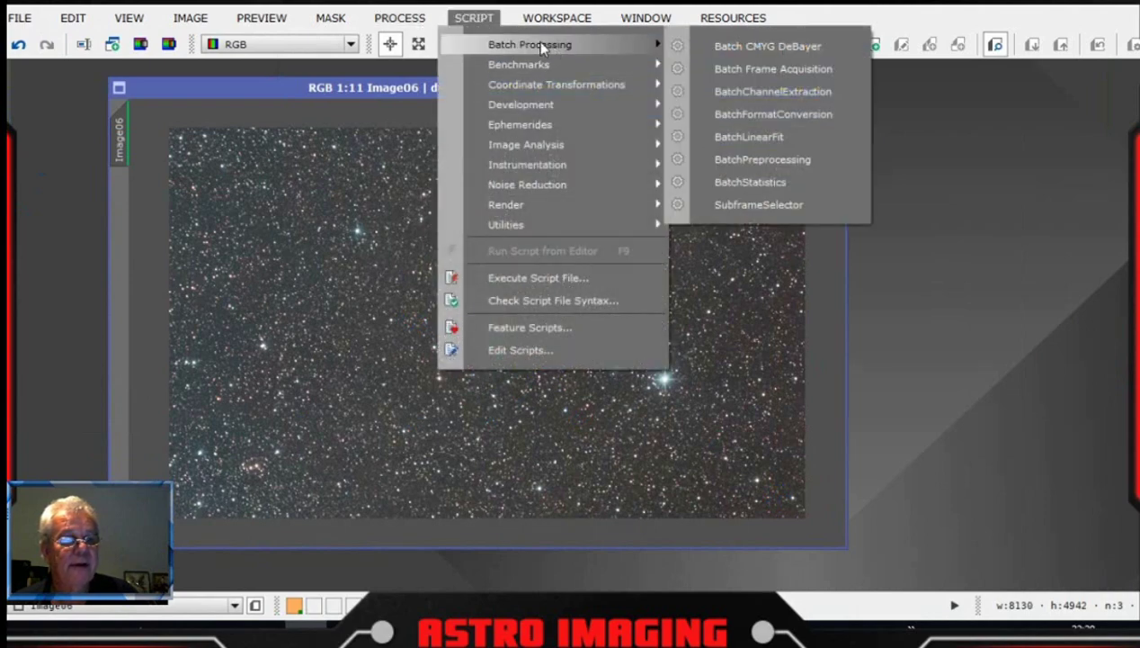
mouse_move(542, 228)
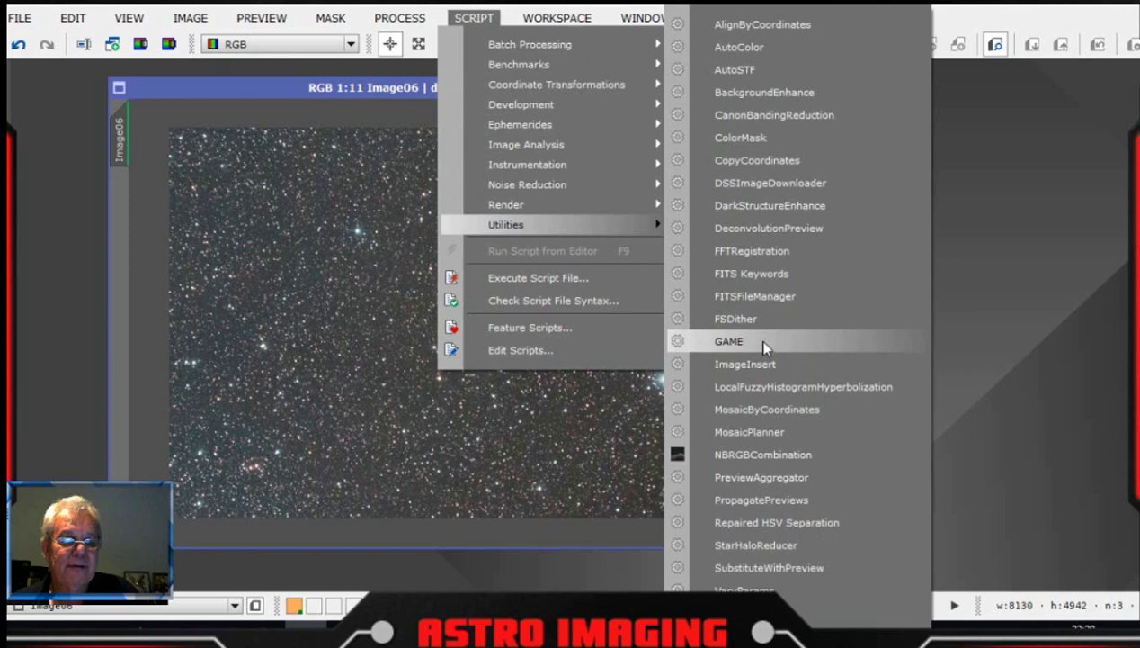
left_click(766, 51)
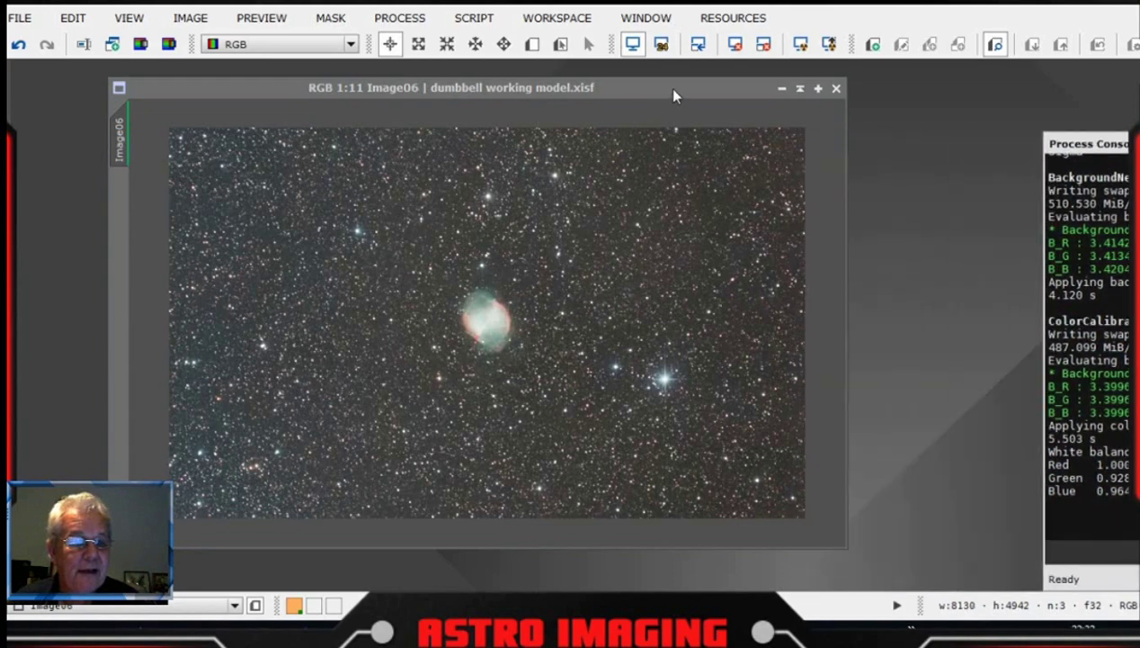
- Examine the colour-calibrated dumbbell image close up and at full view, checking the background and nebula colour
scroll(673, 357, "up", 8)
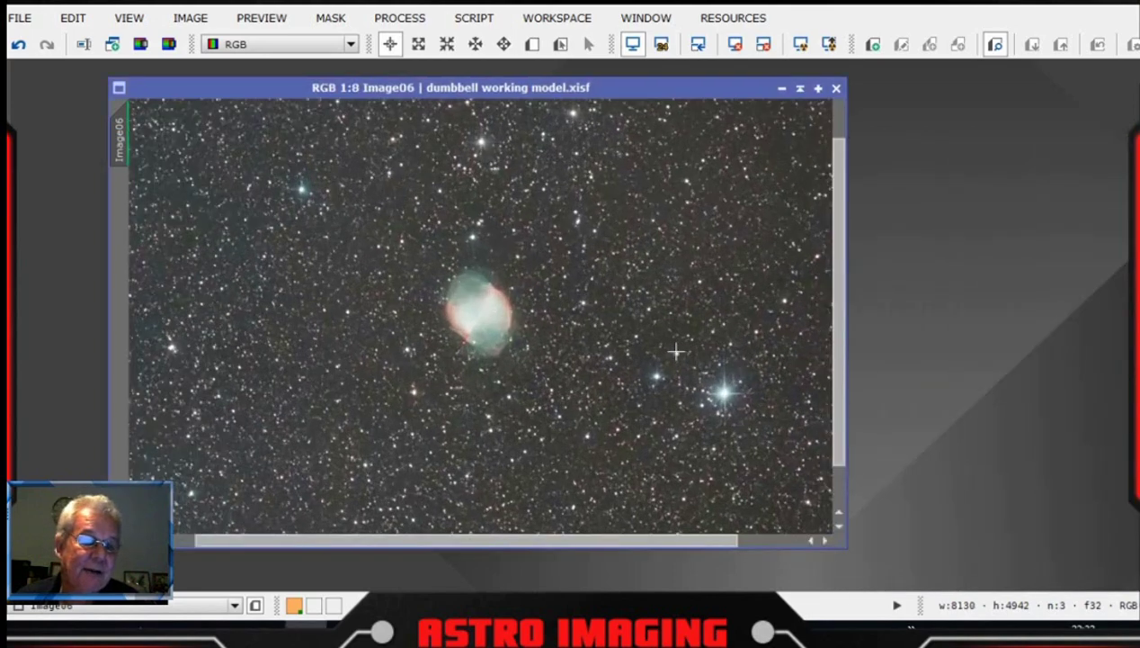
scroll(676, 358, "down", 7)
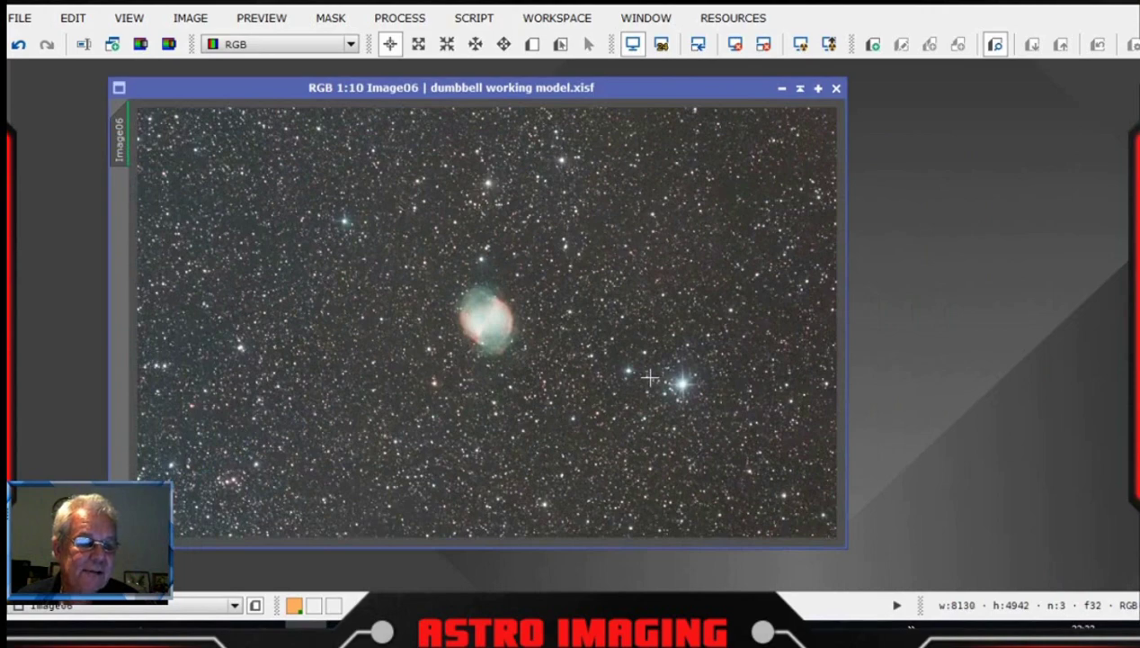
scroll(650, 378, "up", 2)
scroll(658, 379, "down", 3)
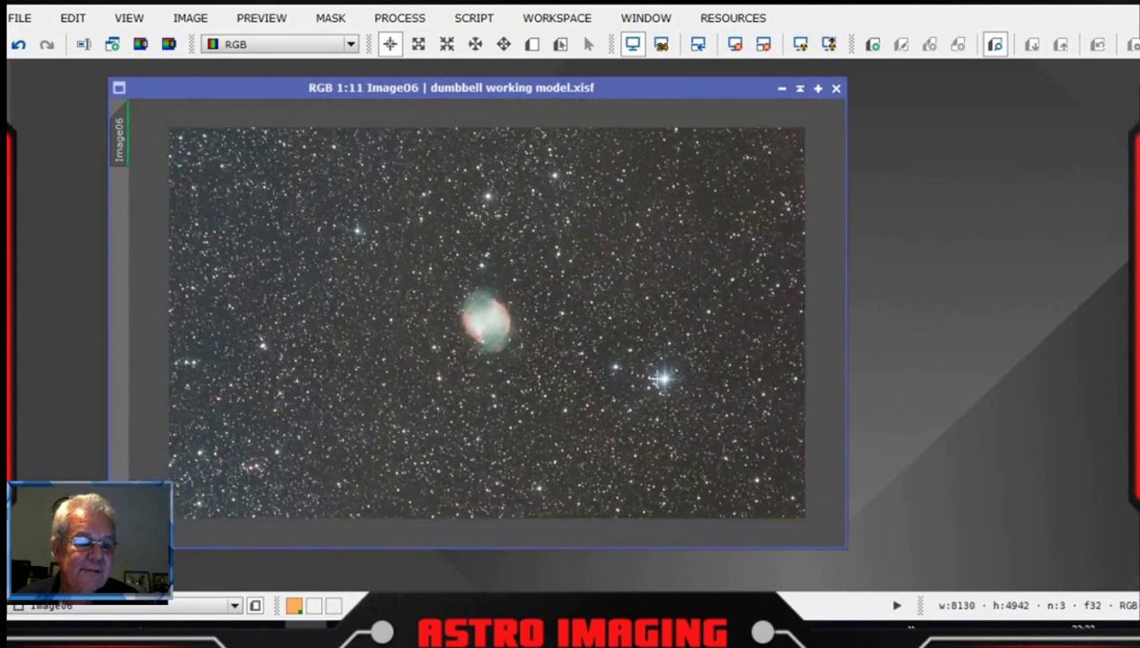
scroll(654, 376, "up", 1)
scroll(652, 374, "down", 1)
left_click_drag(641, 87, 595, 84)
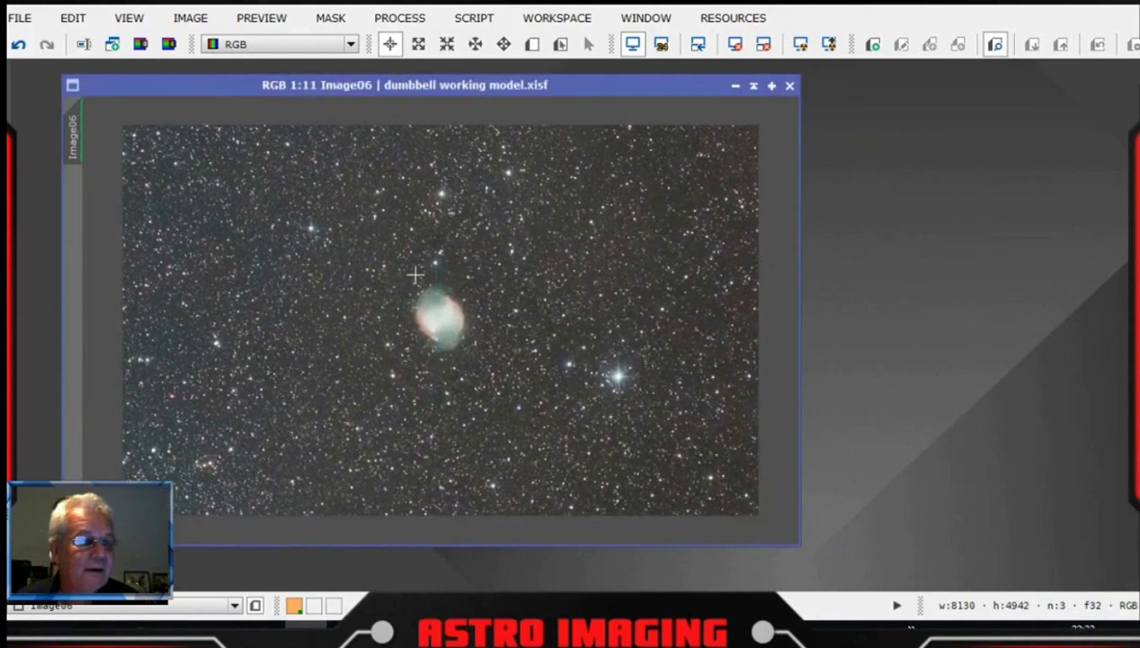
- Try AutomaticBackgroundExtractor on the dumbbell working model image with Subtraction as the target image correction
left_click(418, 21)
mouse_move(540, 11)
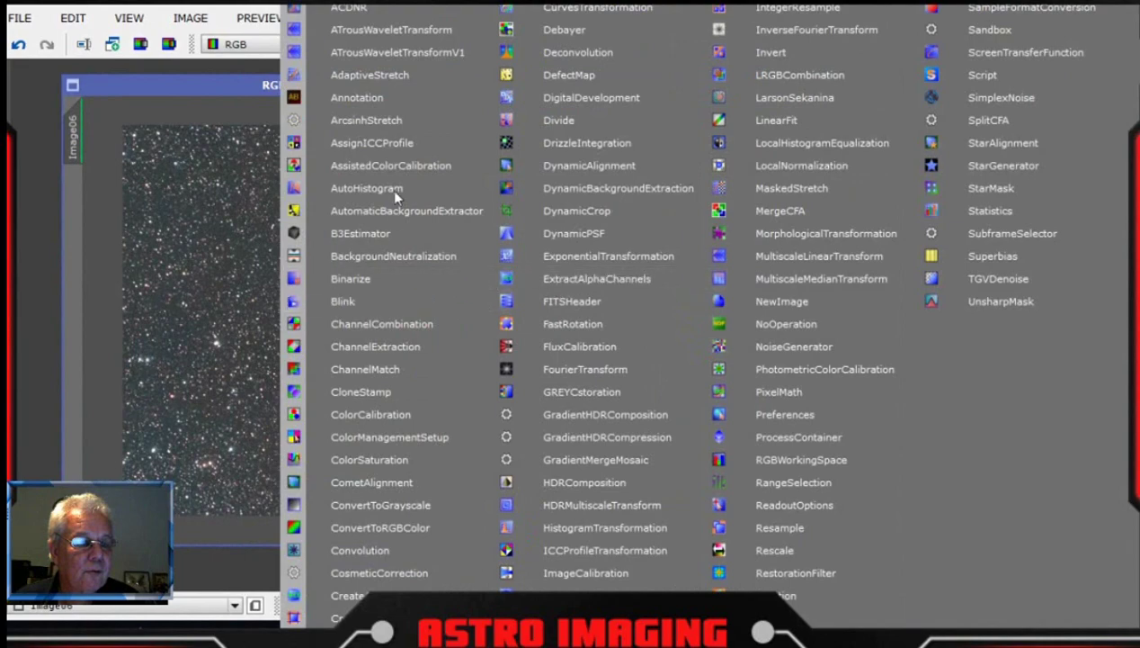
left_click(413, 212)
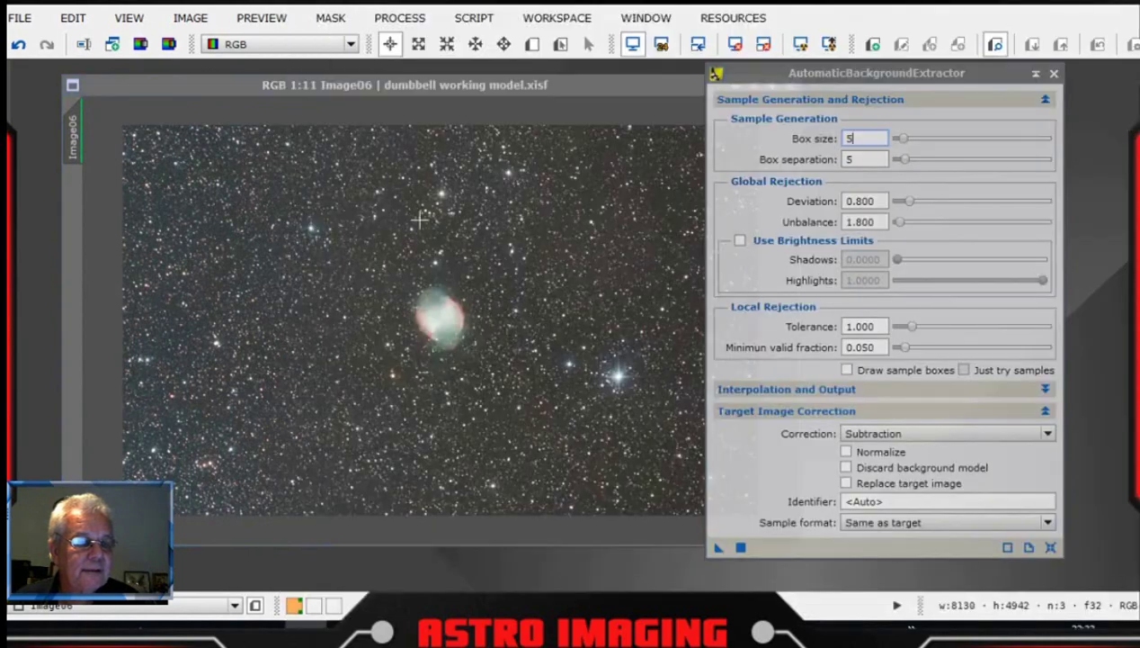
left_click_drag(916, 77, 977, 71)
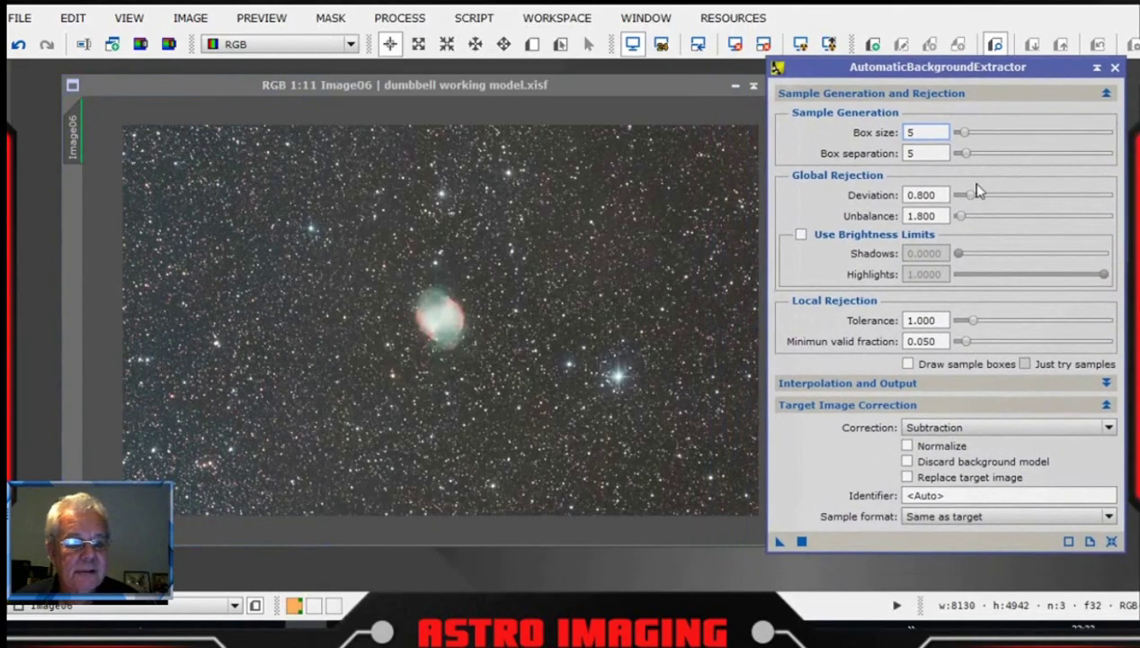
left_click(1114, 430)
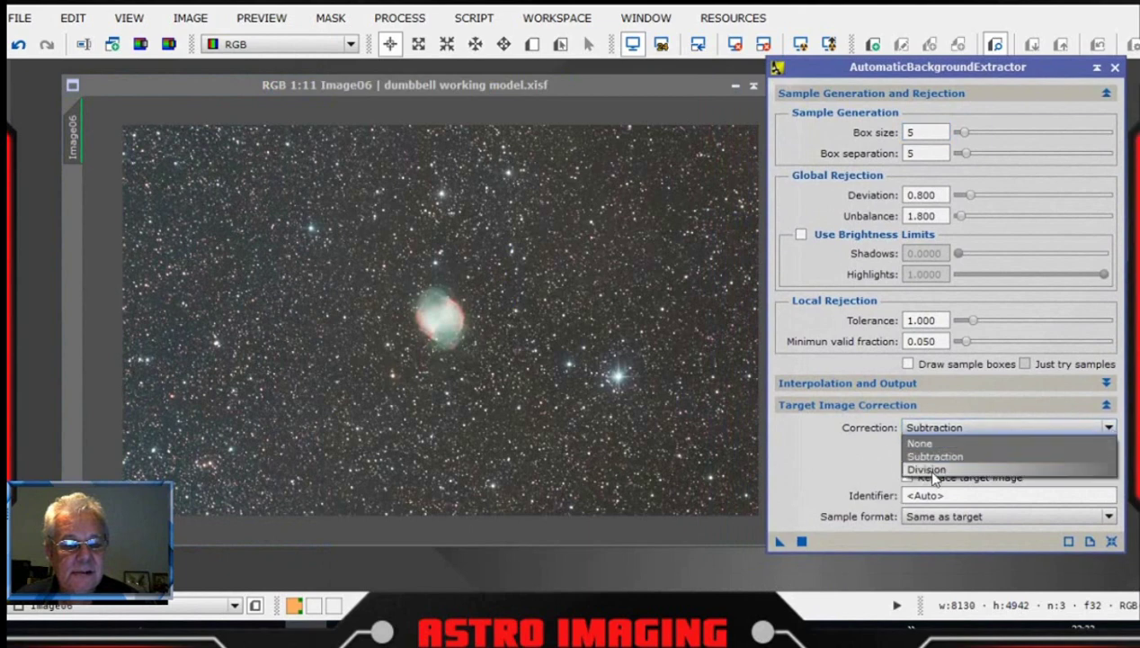
left_click(930, 454)
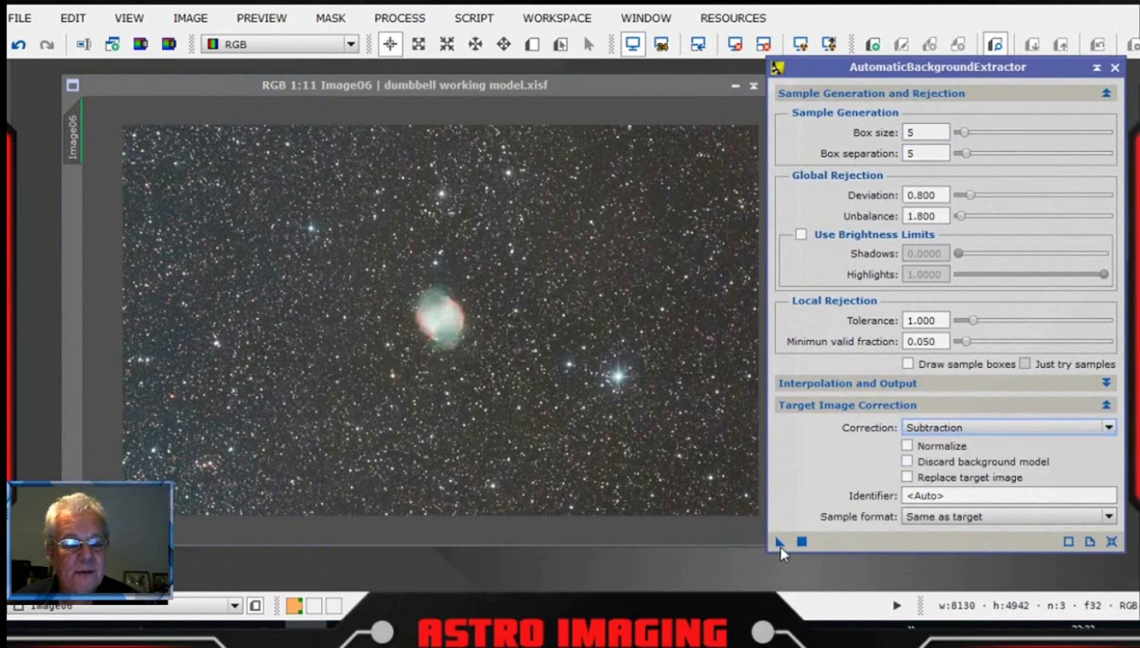
left_click_drag(777, 542, 508, 381)
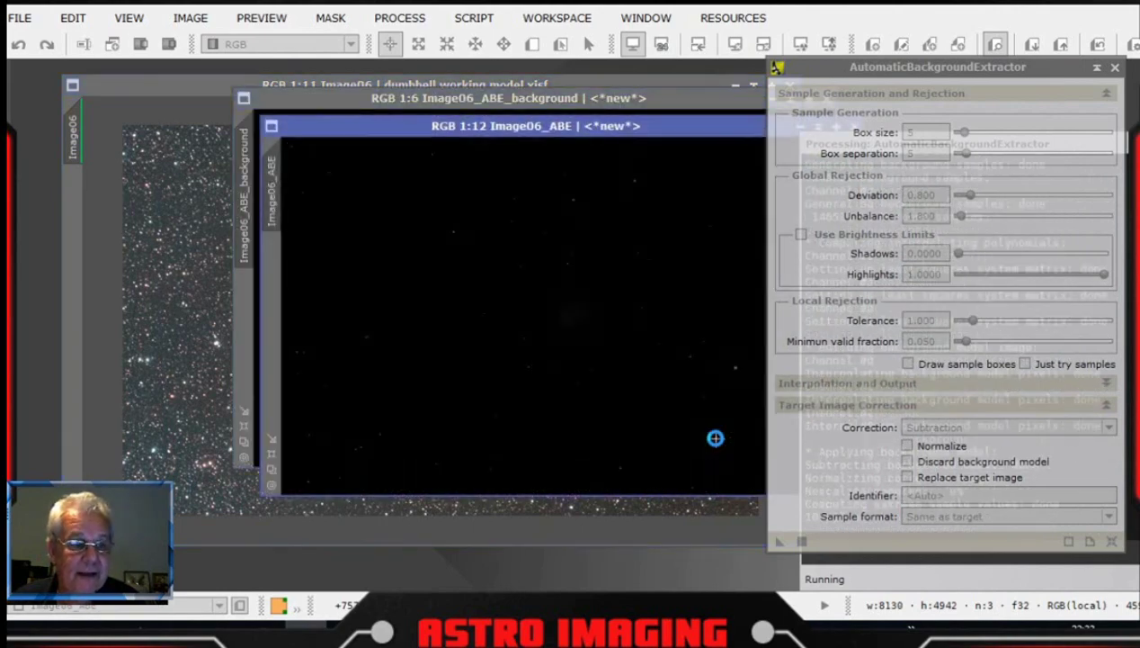
- Auto-stretch the extracted background model to inspect its gradient, and close the model without keeping it
left_click(1115, 68)
left_click_drag(711, 131, 750, 193)
left_click(708, 98)
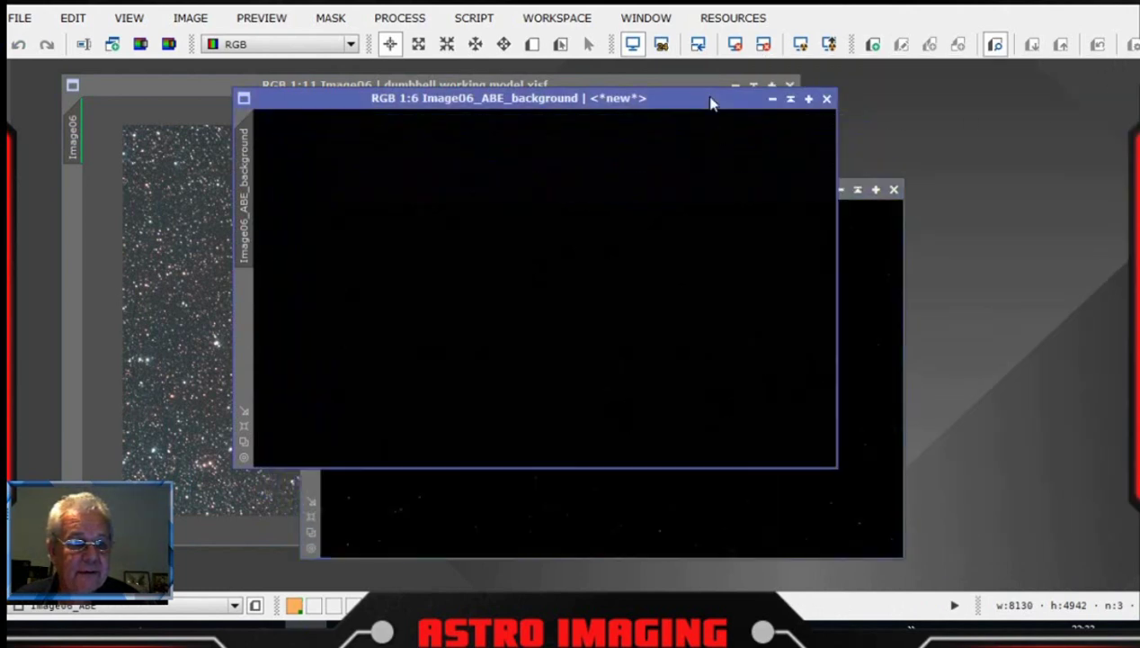
left_click(800, 43)
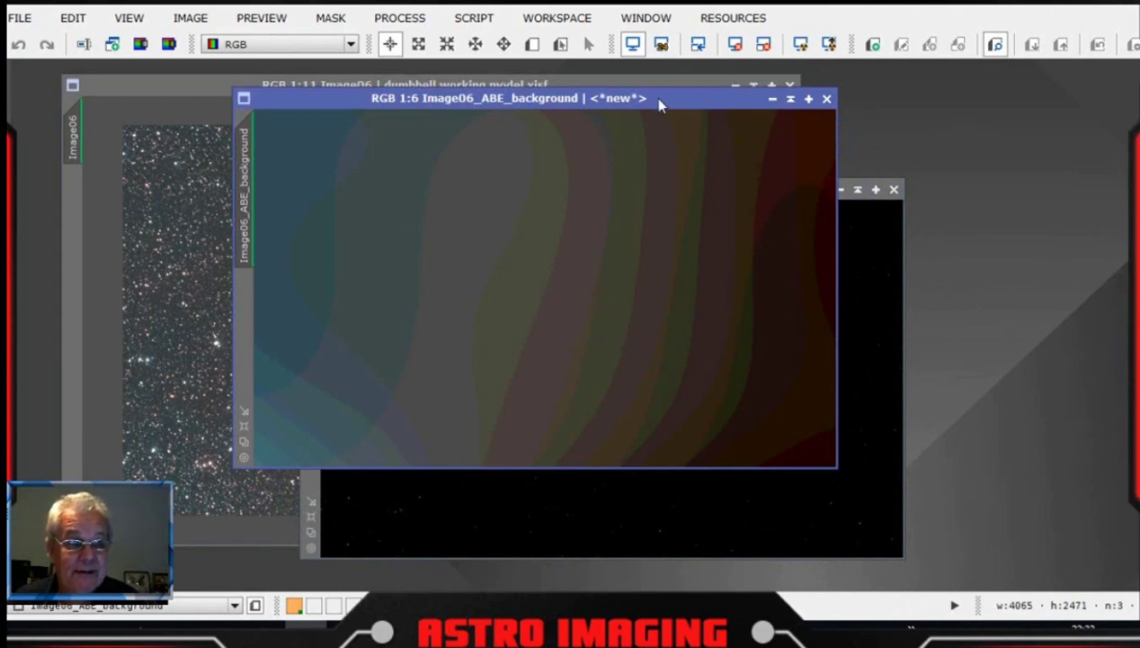
left_click_drag(660, 103, 600, 117)
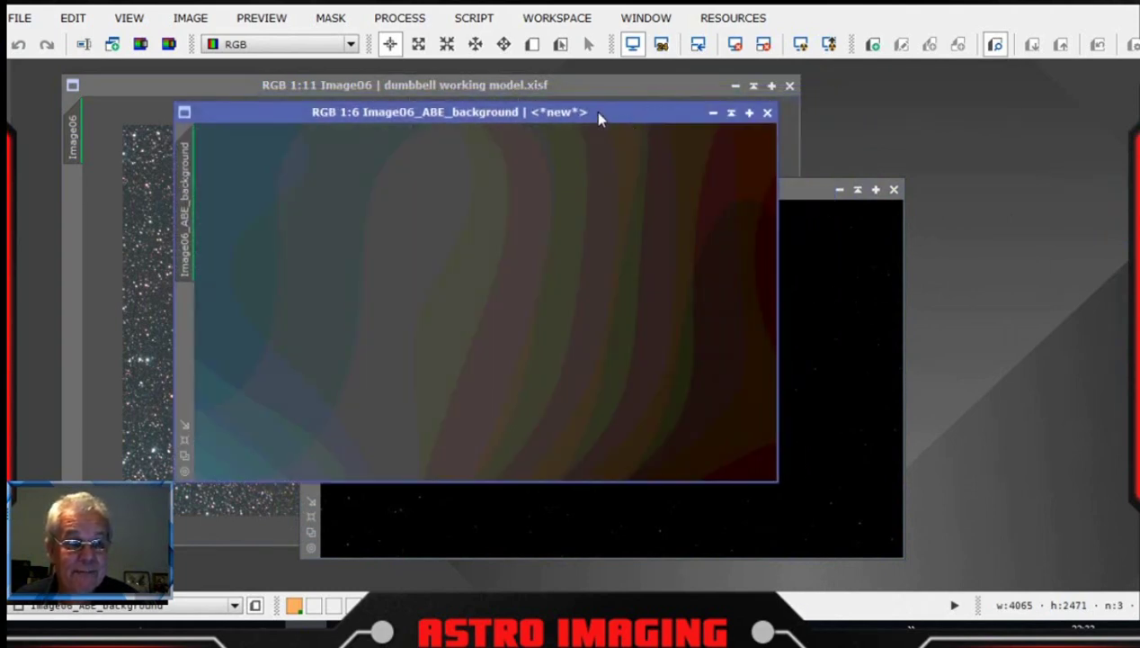
left_click(767, 113)
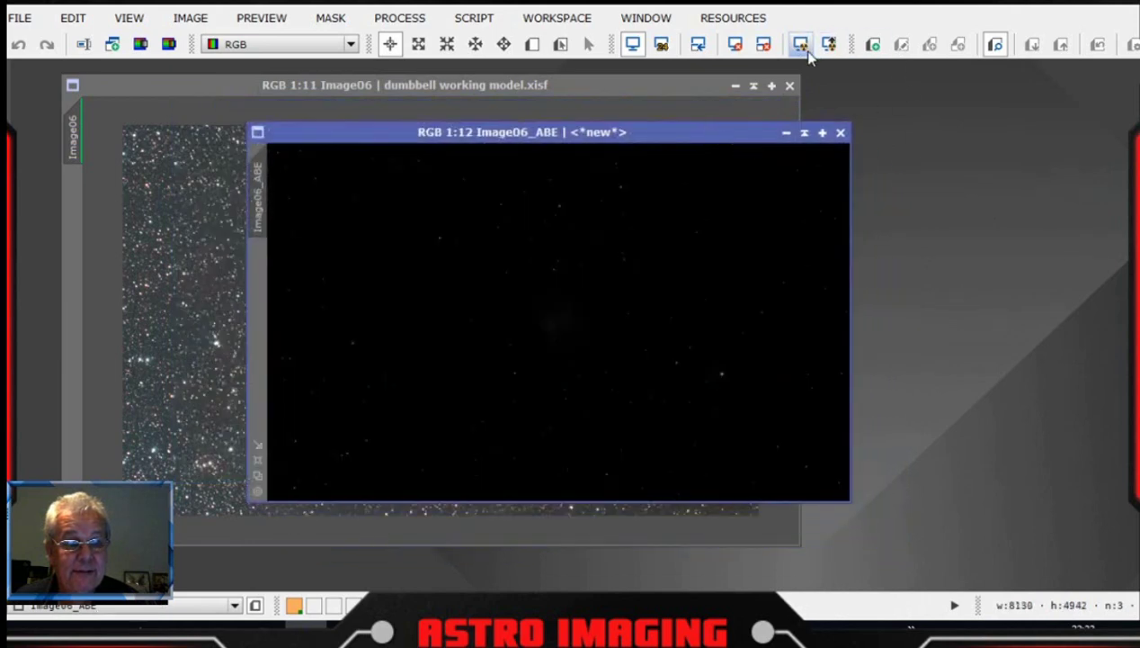
- Auto-stretch the background-extracted image, compare it with the original, and discard it
left_click(802, 46)
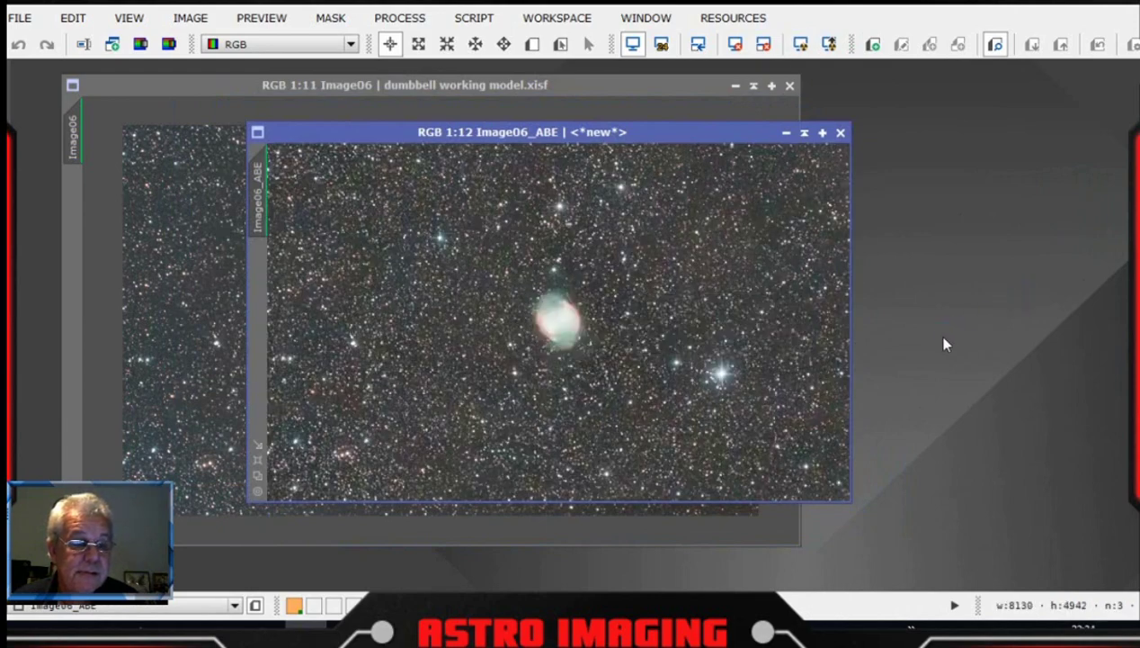
mouse_move(623, 133)
left_mouse_down()
mouse_move(1004, 349)
mouse_move(674, 149)
mouse_move(625, 132)
left_mouse_up()
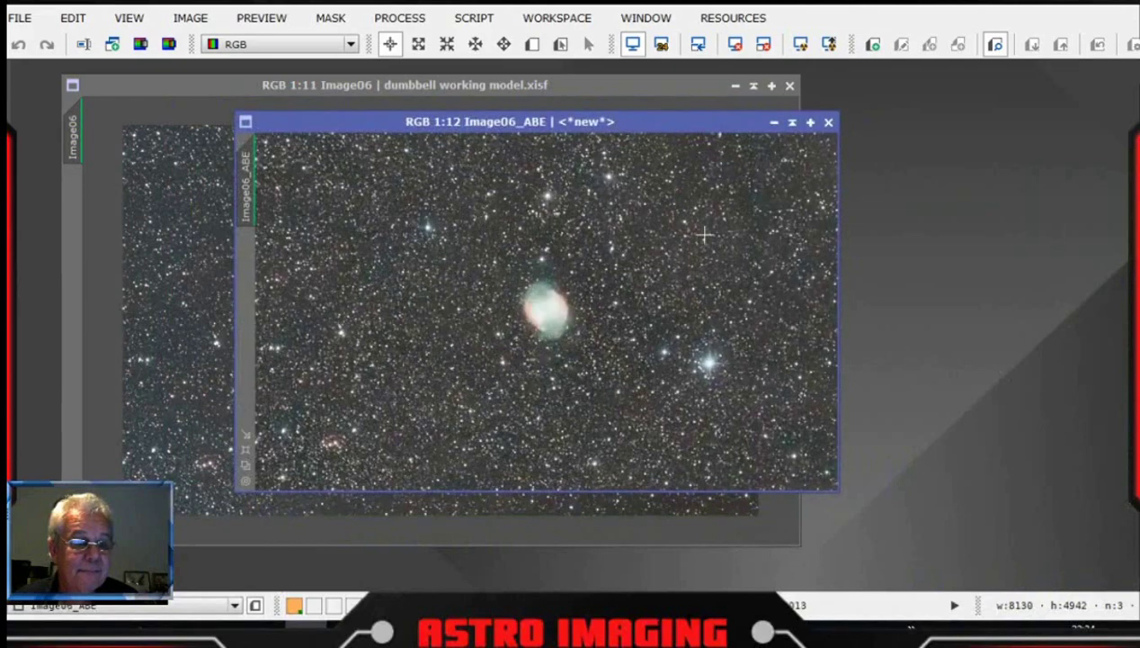
left_click(829, 123)
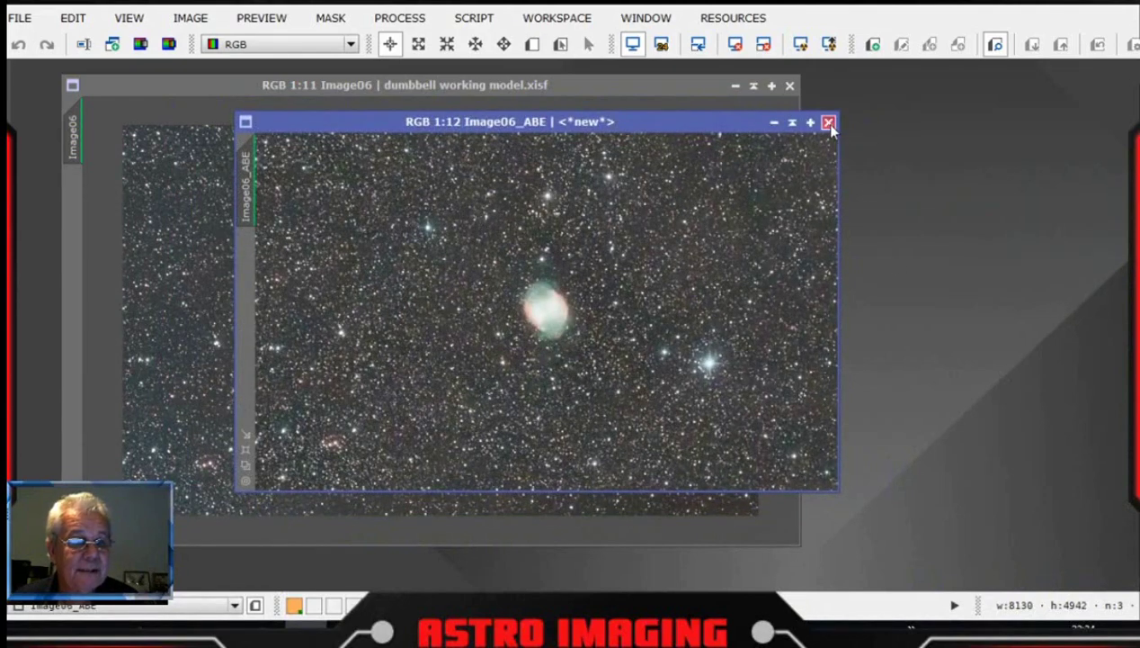
- Inspect the nebula and the surrounding background noise up close in the dumbbell working model image, and return to full view
left_click_drag(596, 92, 746, 102)
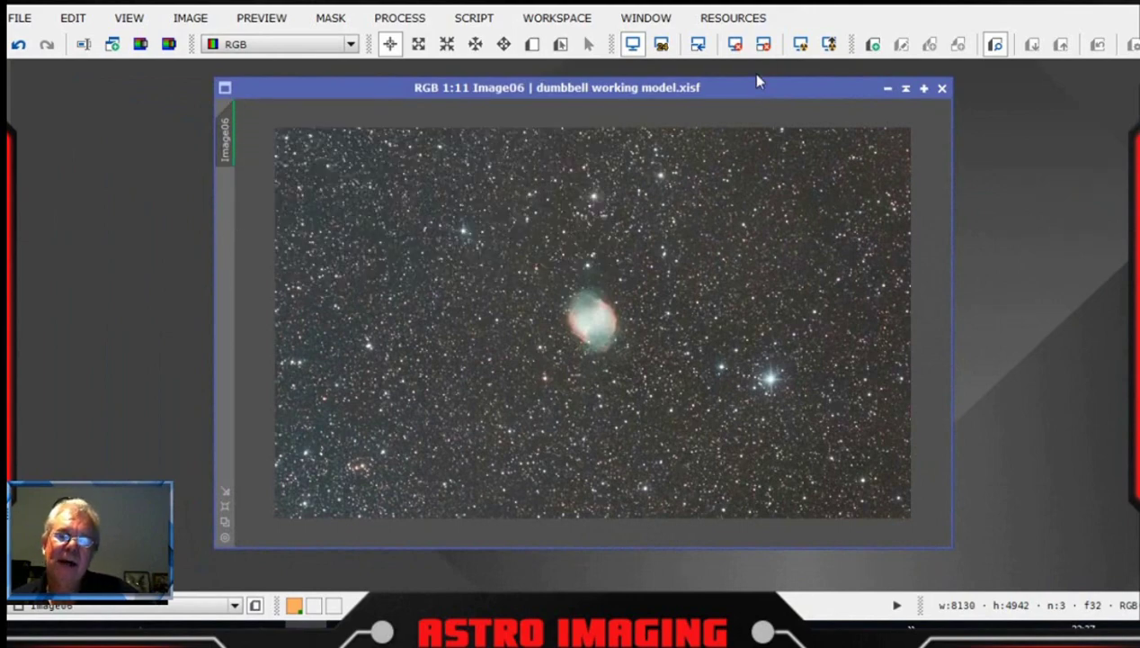
left_click_drag(760, 86, 748, 82)
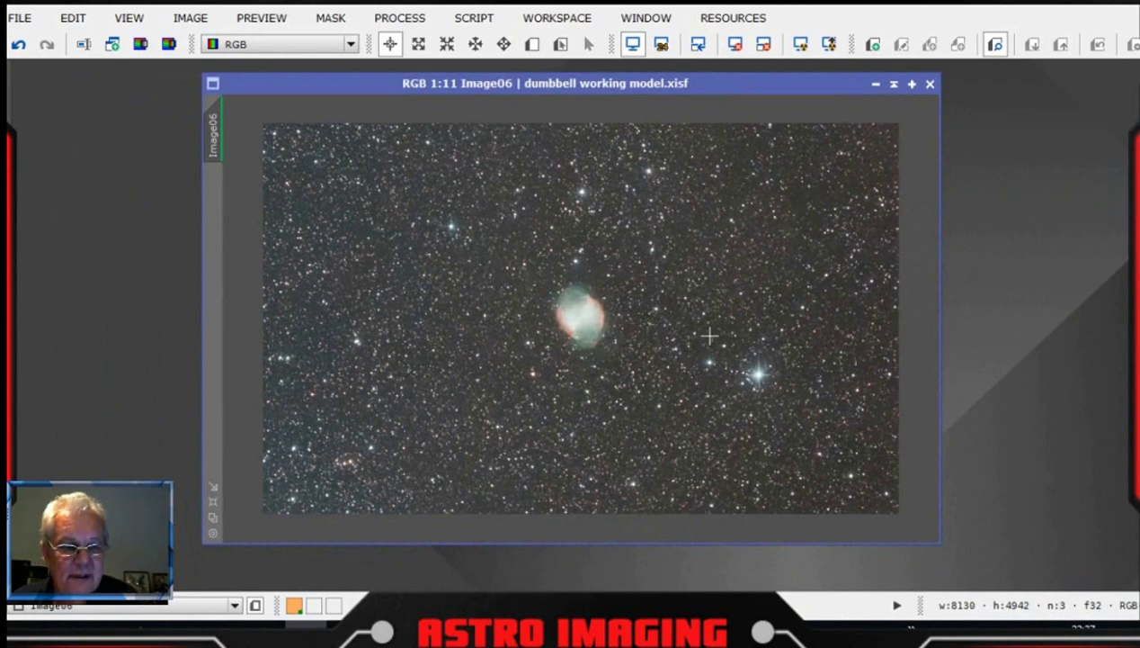
scroll(710, 336, "up", 2)
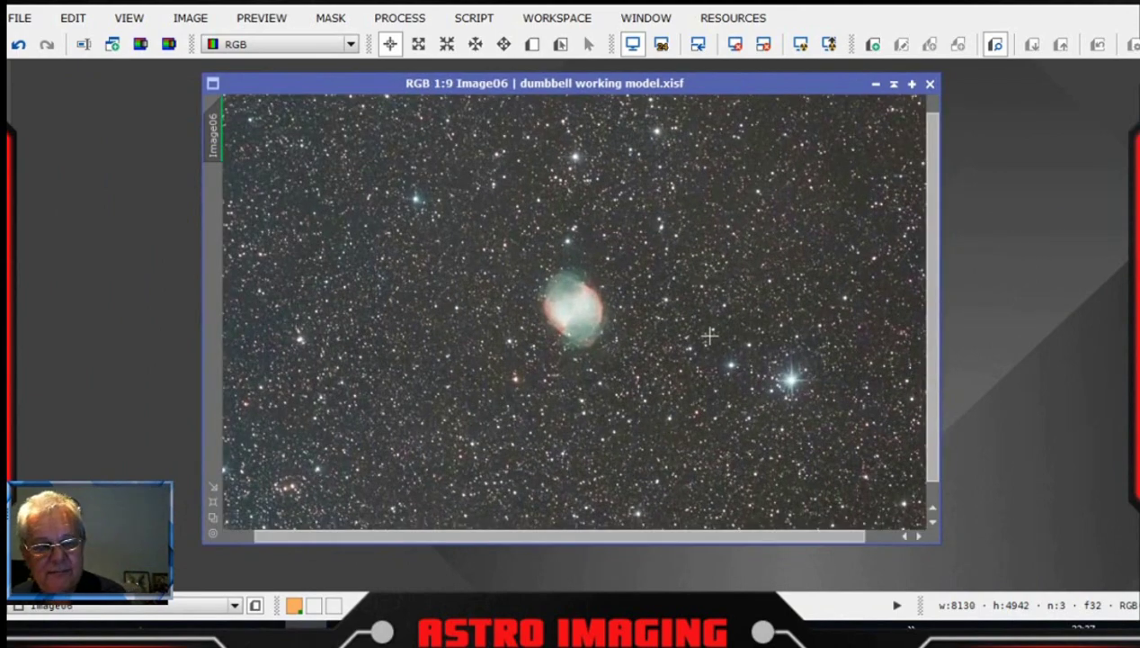
scroll(710, 336, "up", 8)
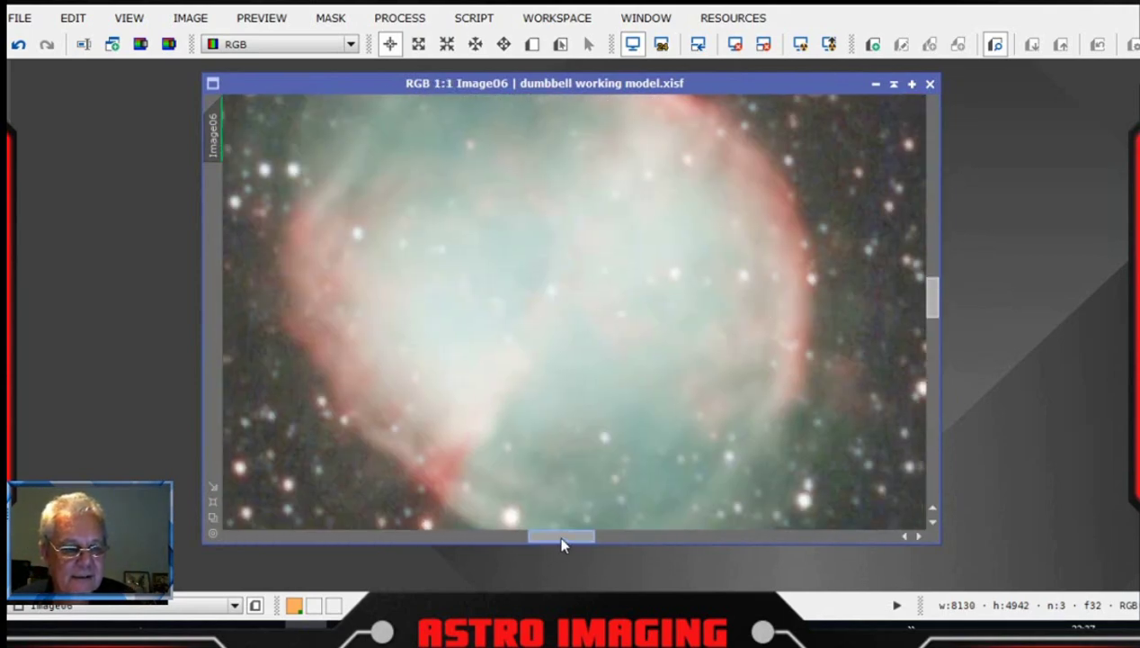
left_click_drag(561, 537, 764, 536)
scroll(761, 428, "up", 2)
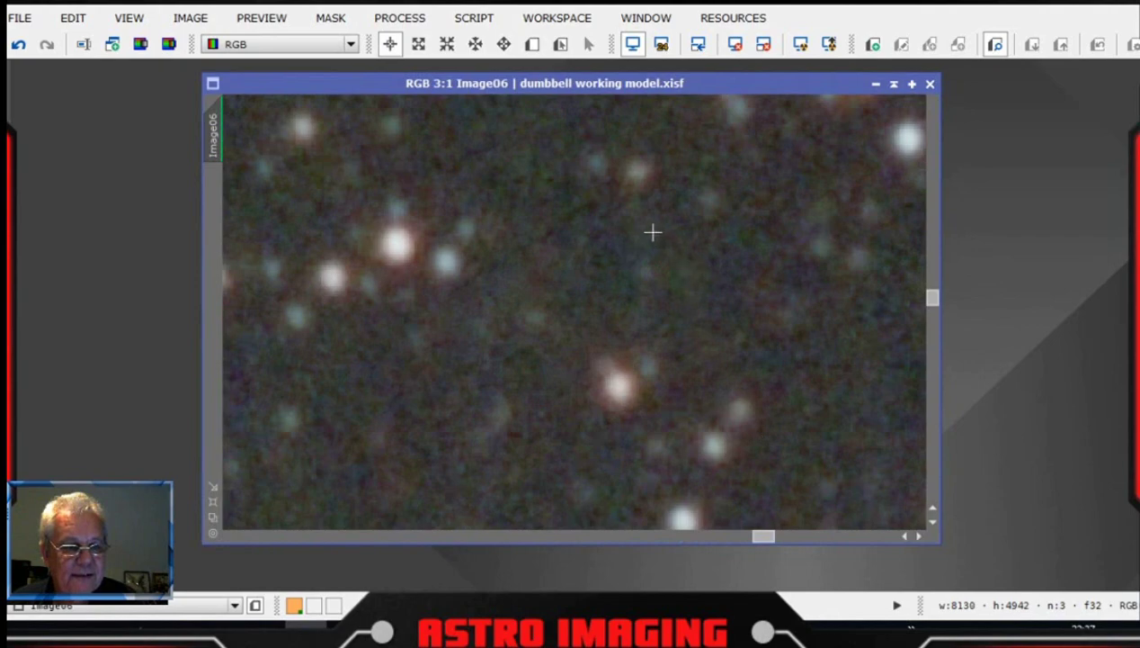
scroll(675, 409, "down", 11)
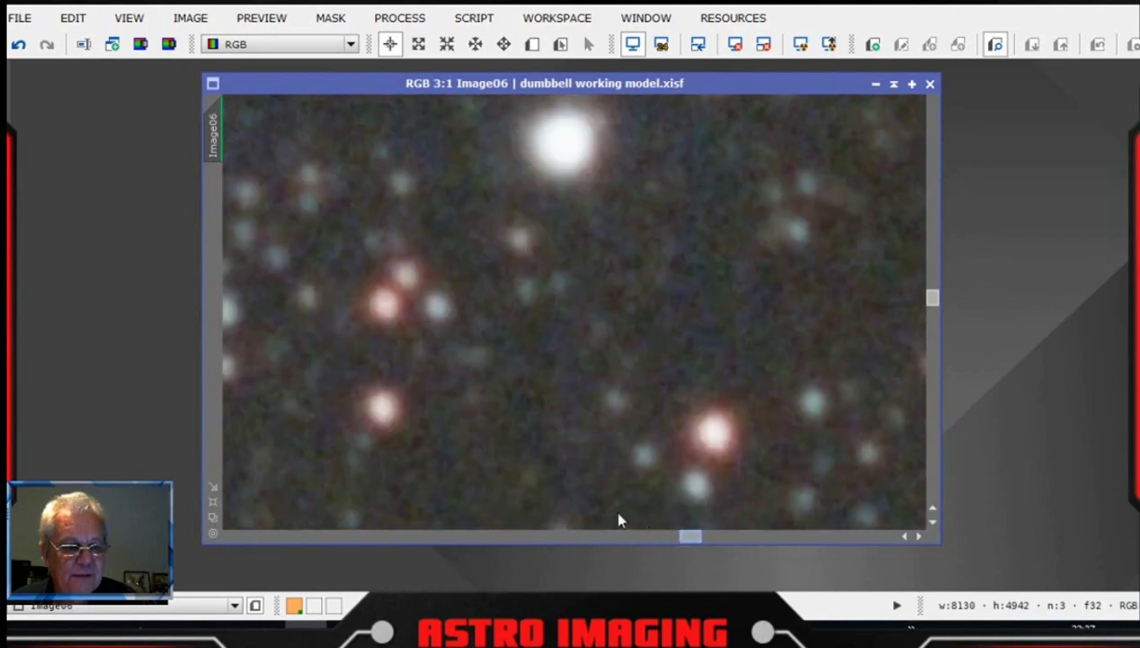
scroll(673, 412, "down", 2)
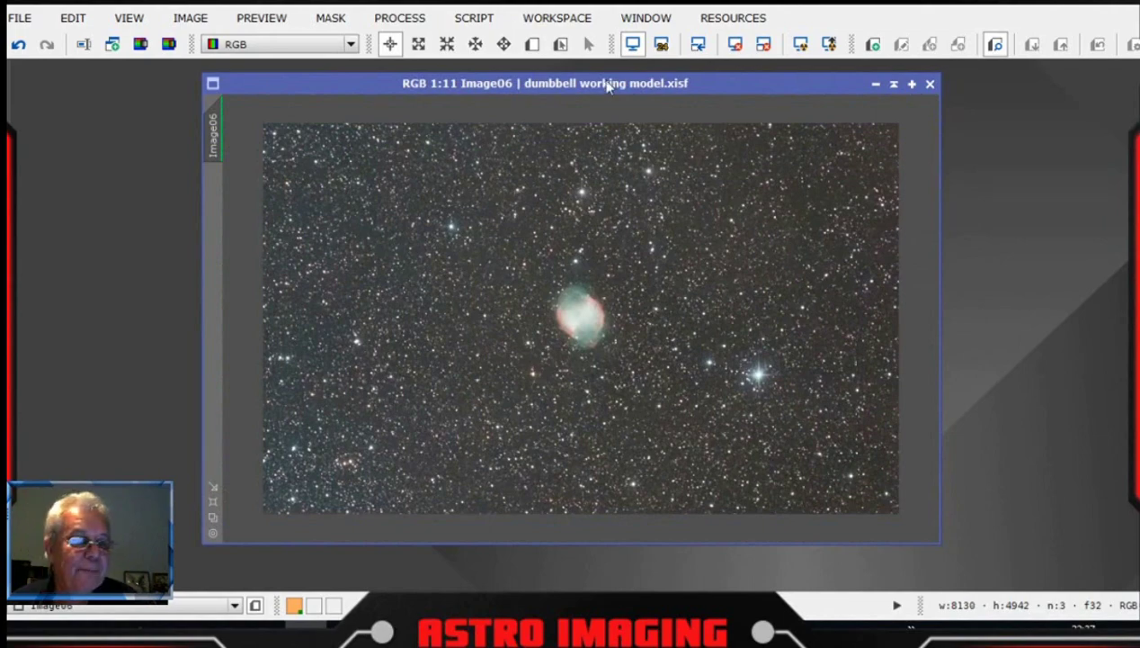
left_click_drag(606, 86, 716, 89)
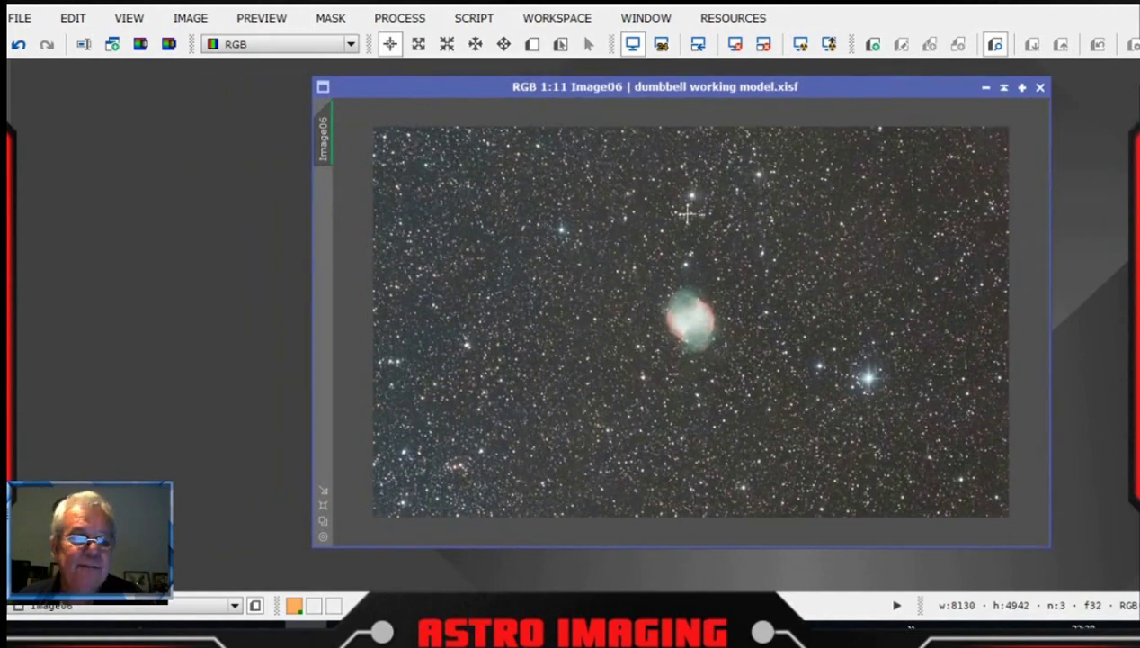
- Open the ellipsoid mask script on the dumbbell image and set it to export only a Luminance Mask
left_click(474, 18)
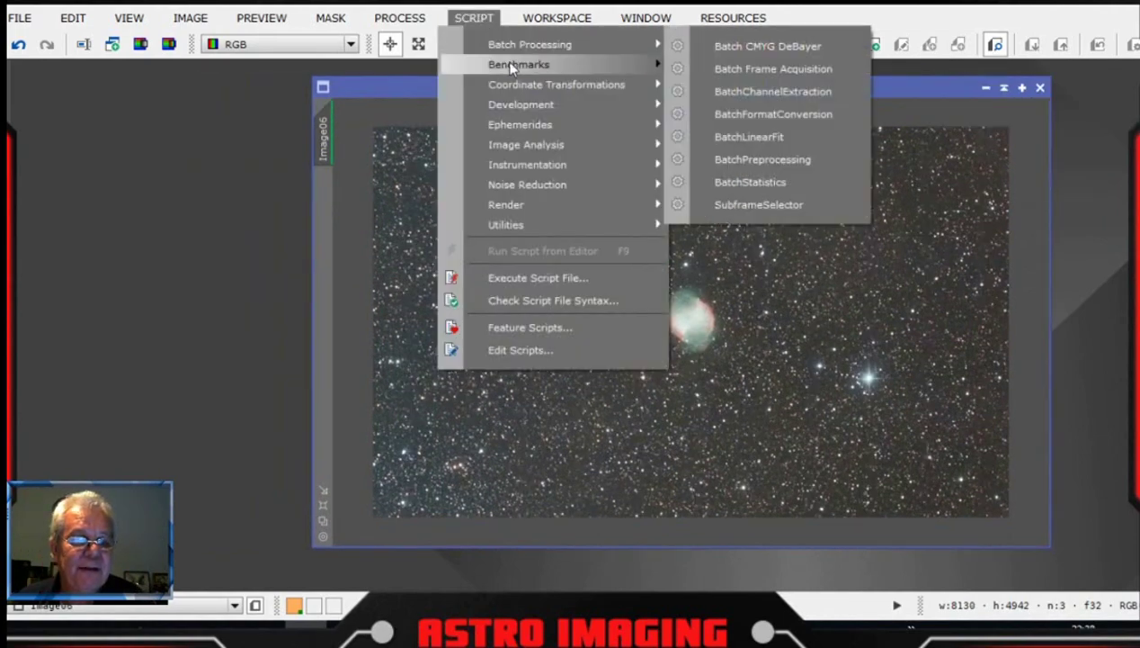
left_click(399, 86)
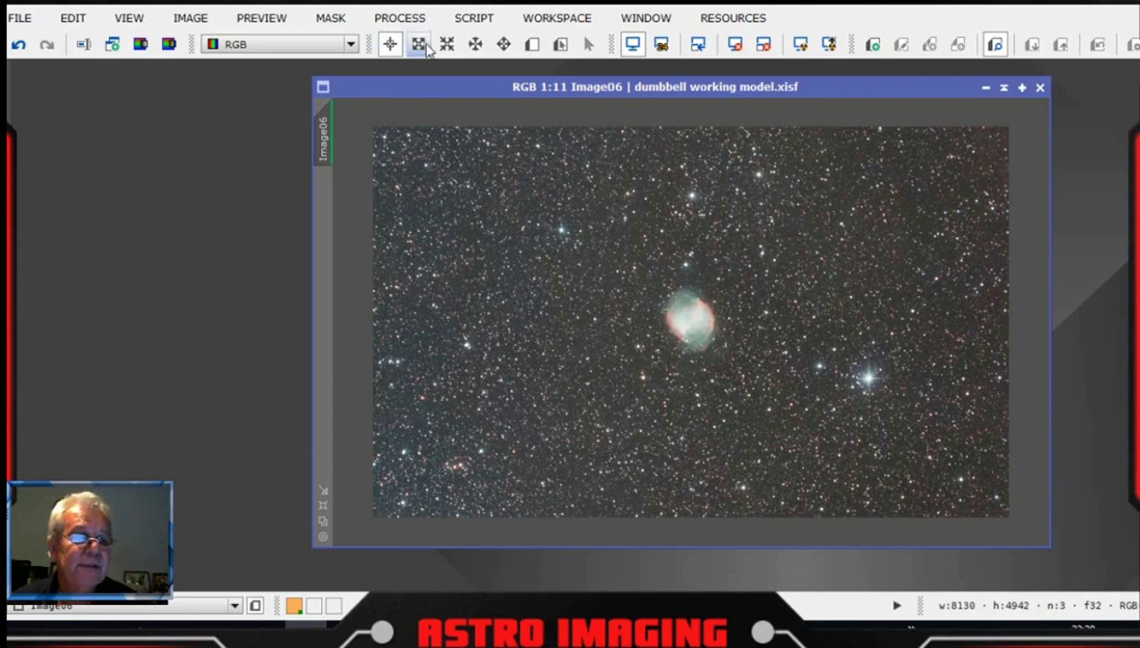
left_click(474, 18)
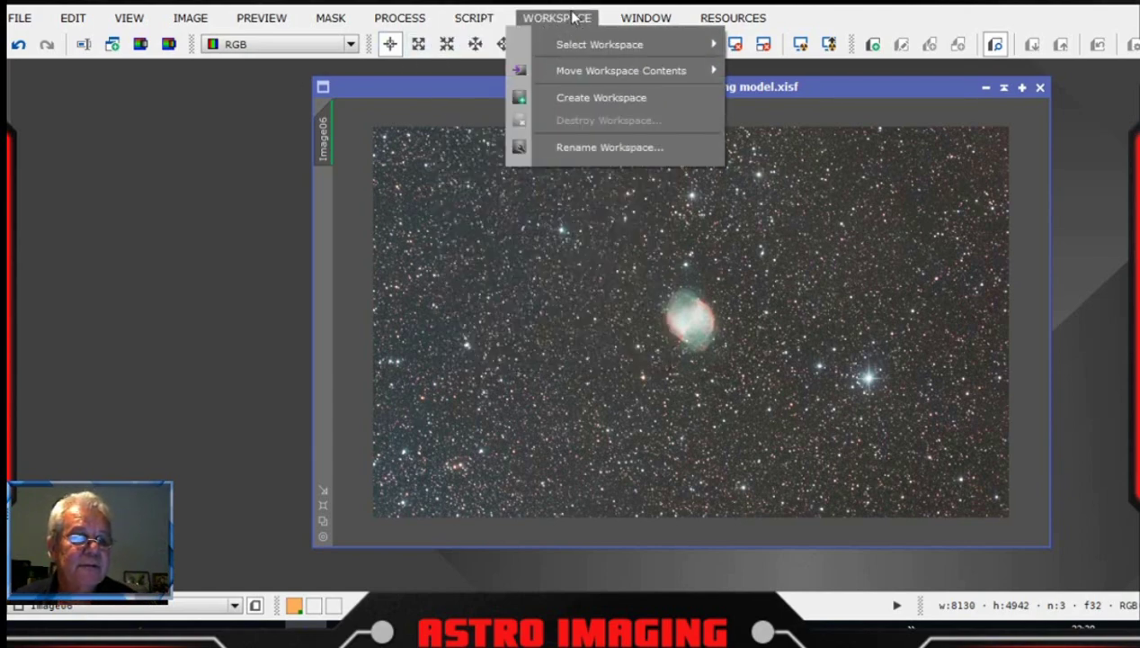
mouse_move(495, 49)
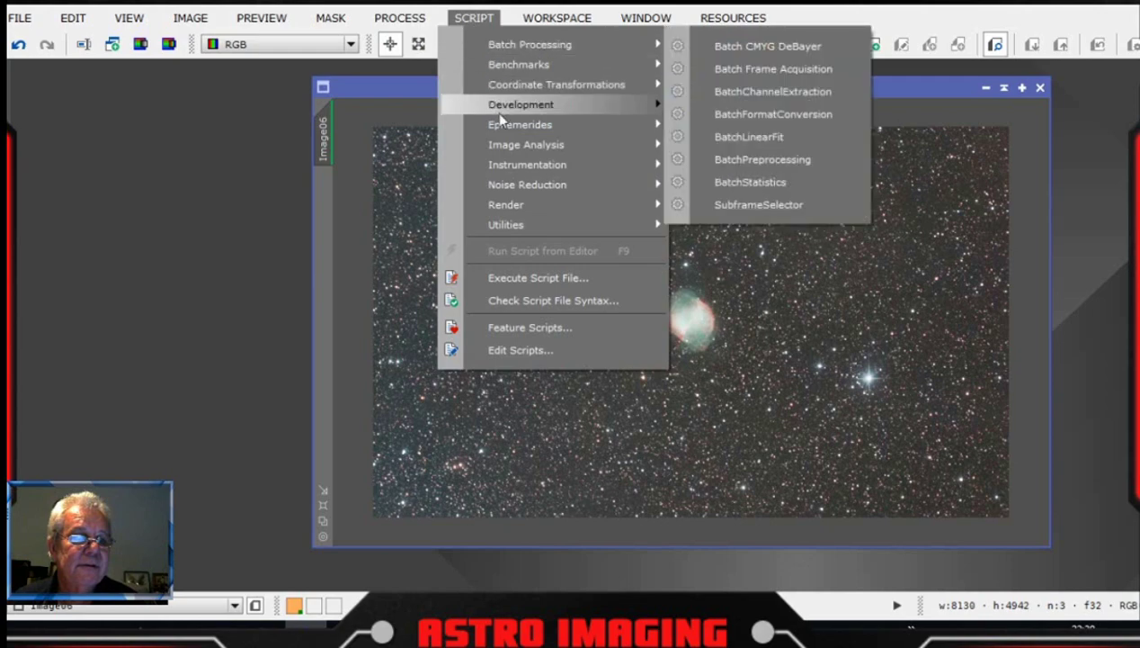
mouse_move(615, 226)
left_click(729, 341)
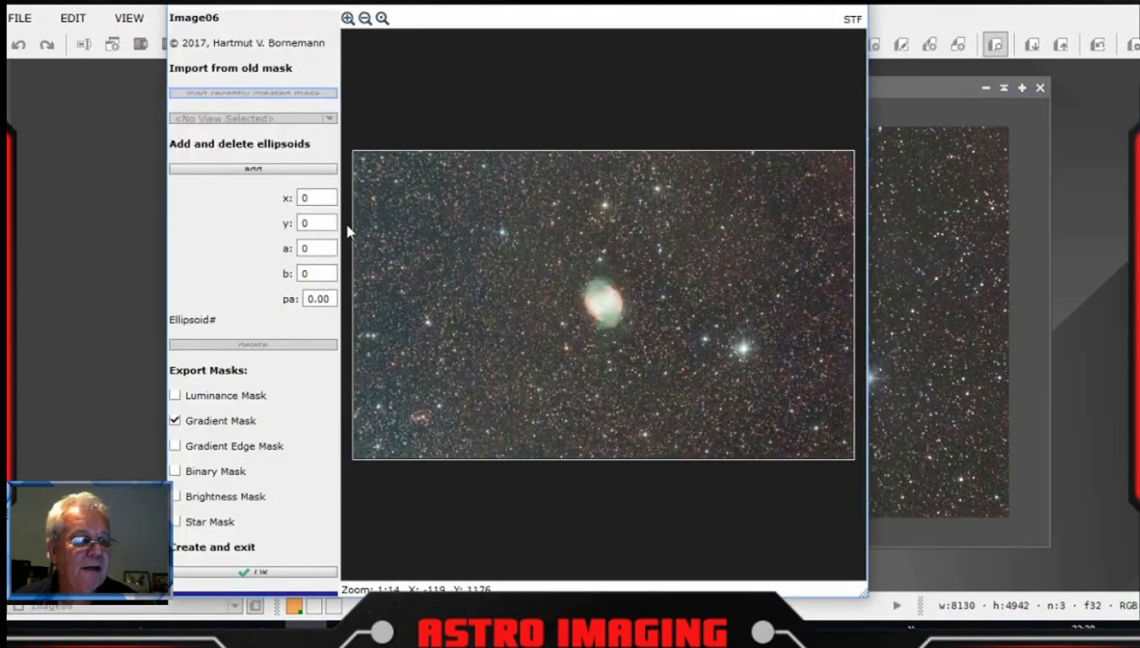
left_click(175, 395)
left_click(175, 420)
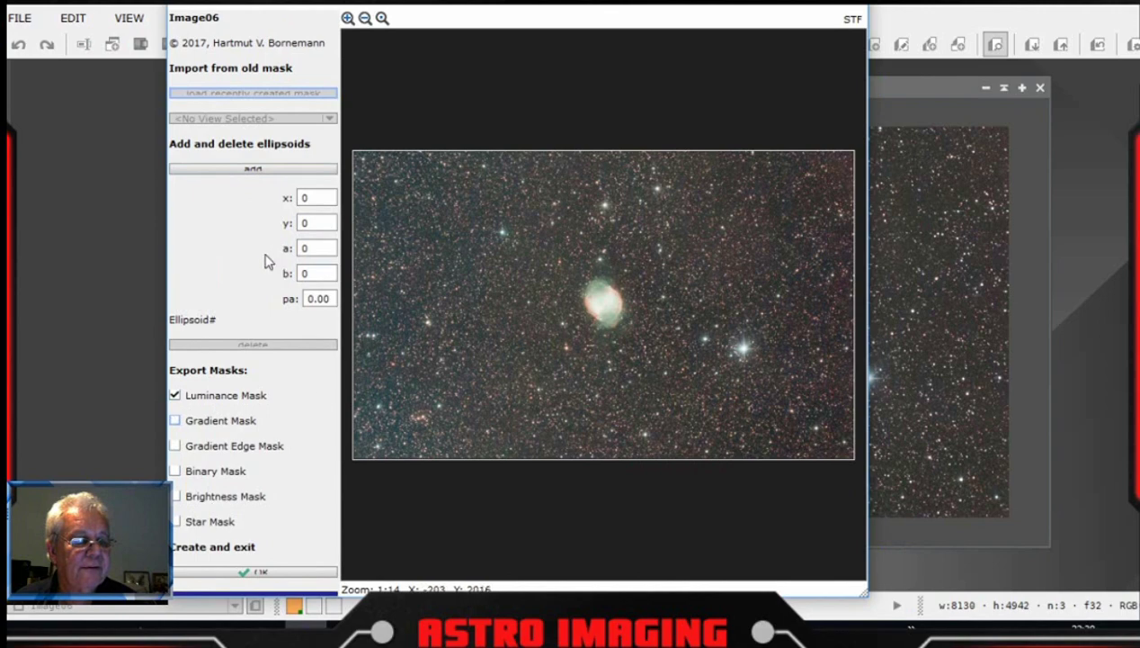
- Add an ellipsoid over the Dumbbell nebula and fit it around the whole nebula, about a 490, b 411 and pa -125
left_click(255, 171)
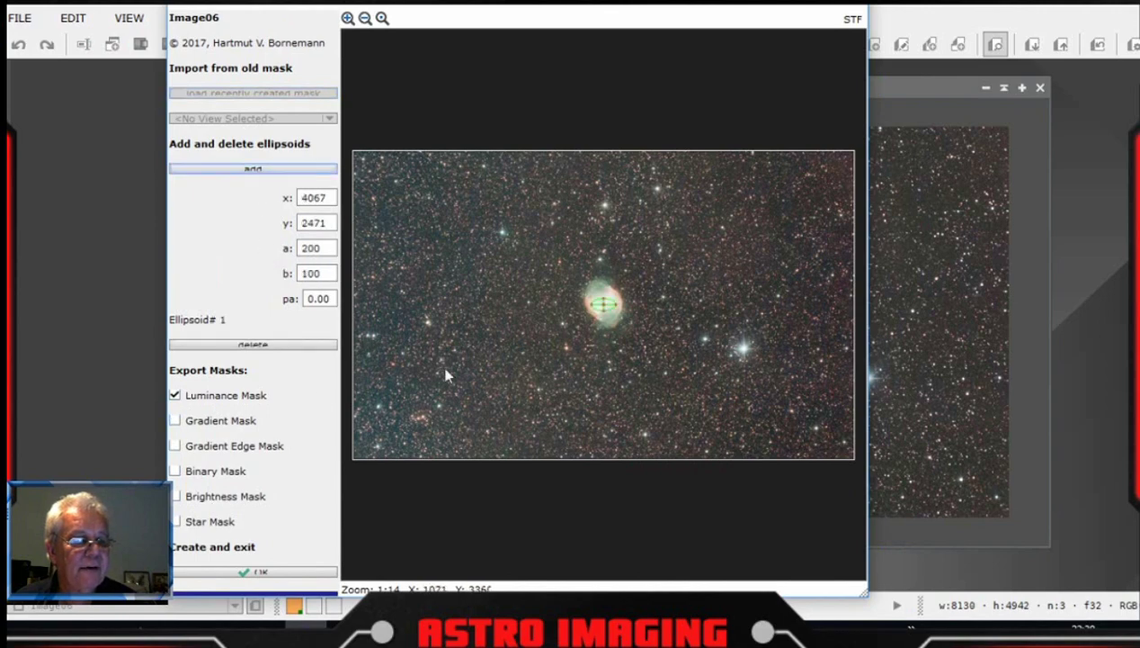
scroll(629, 315, "up", 7)
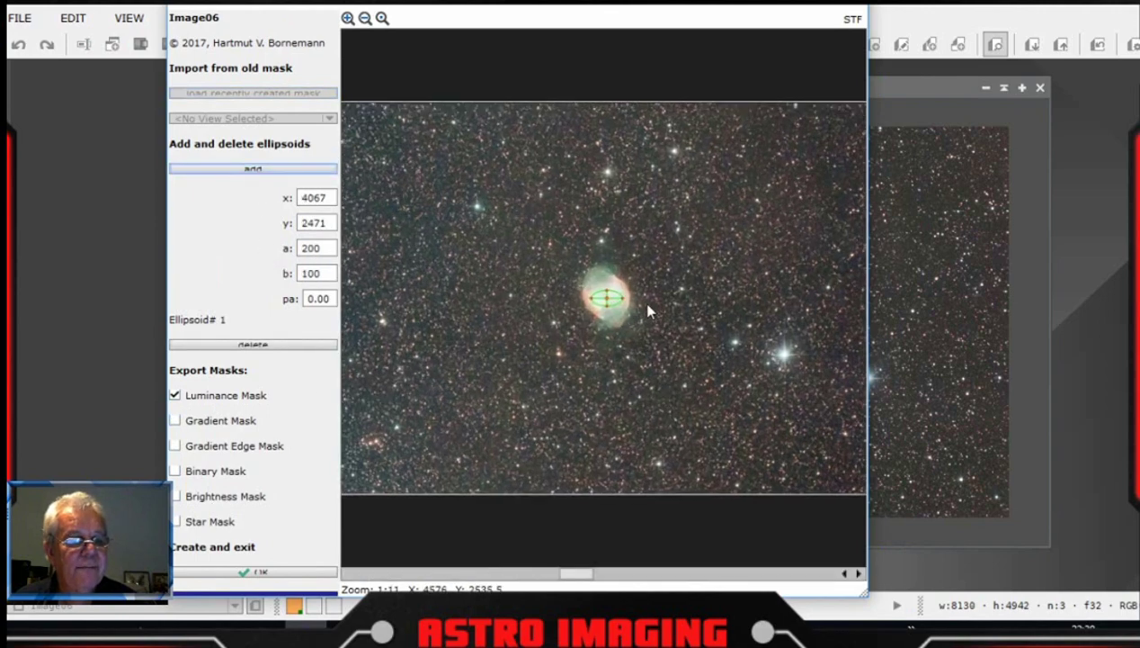
scroll(631, 308, "up", 4)
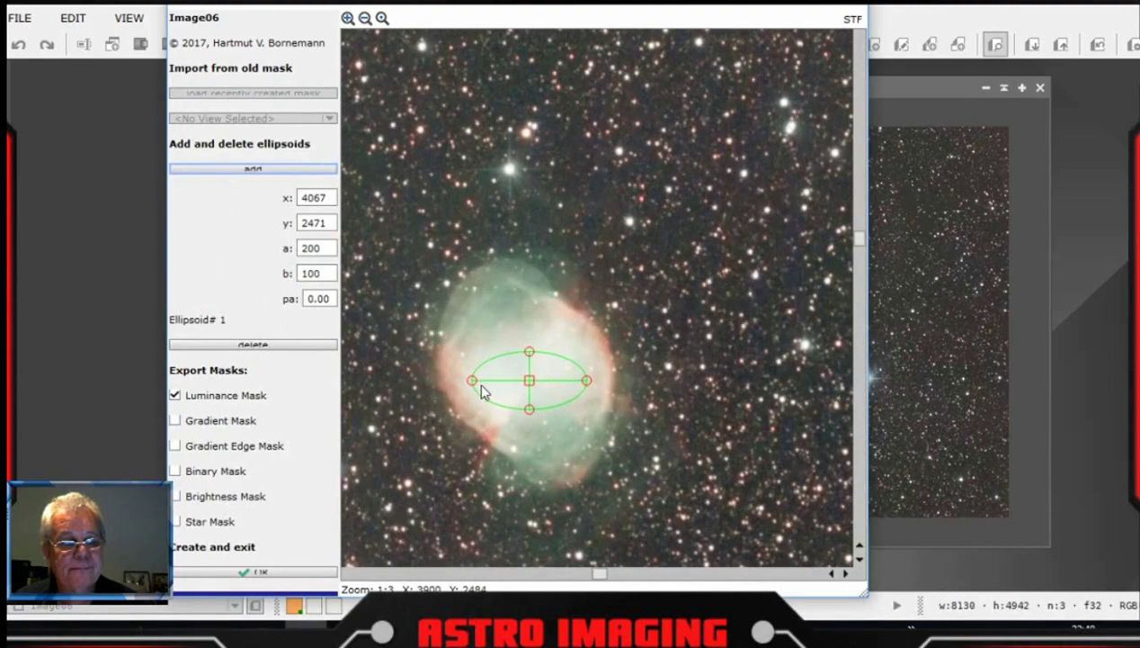
left_click_drag(473, 380, 466, 239)
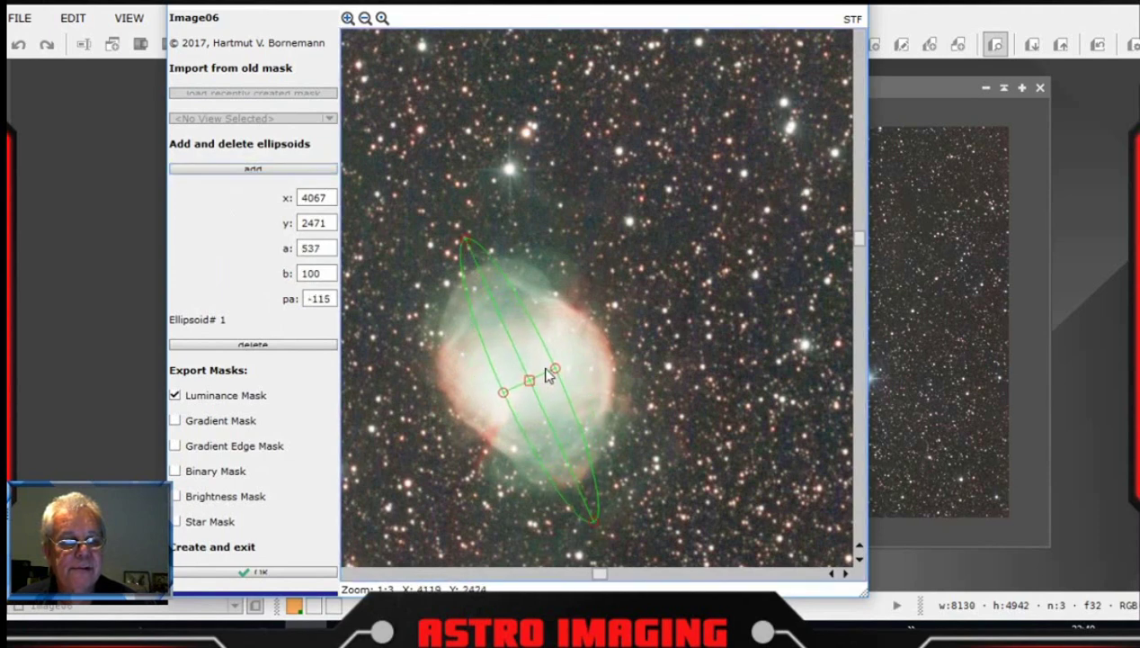
left_click_drag(554, 364, 624, 318)
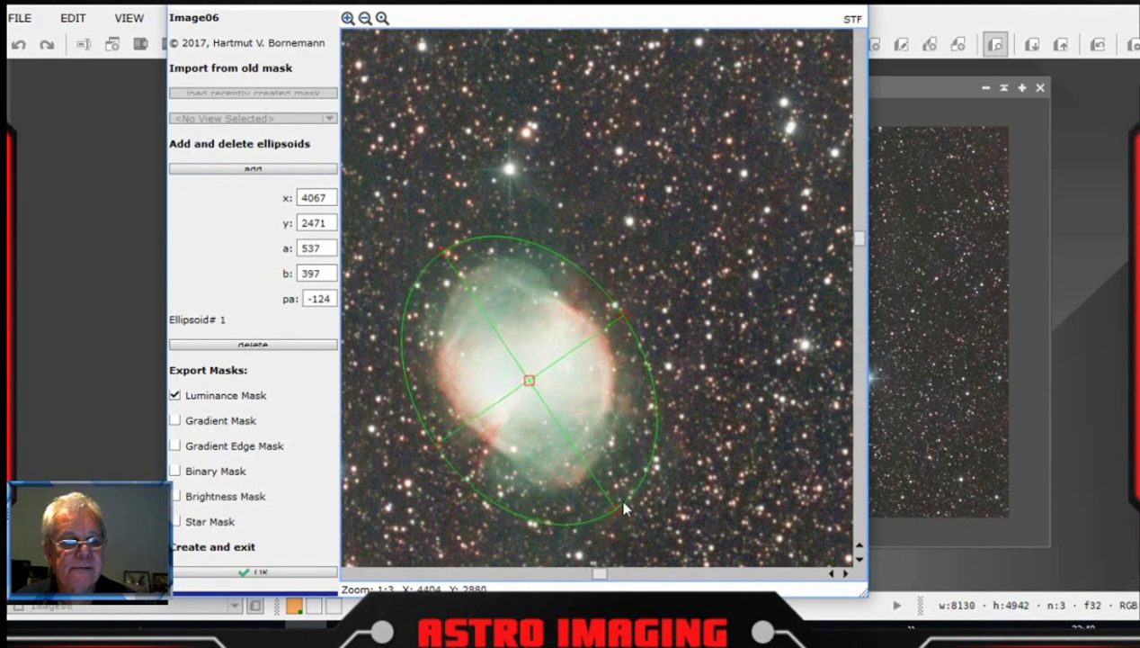
left_click_drag(608, 499, 611, 501)
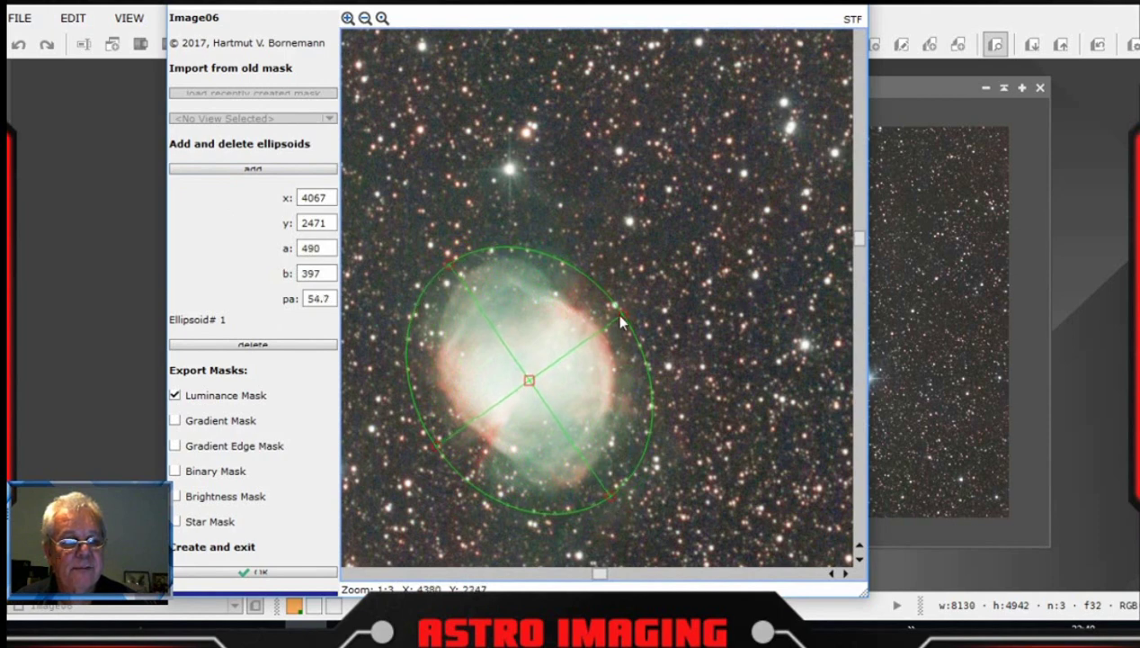
left_click_drag(620, 316, 626, 315)
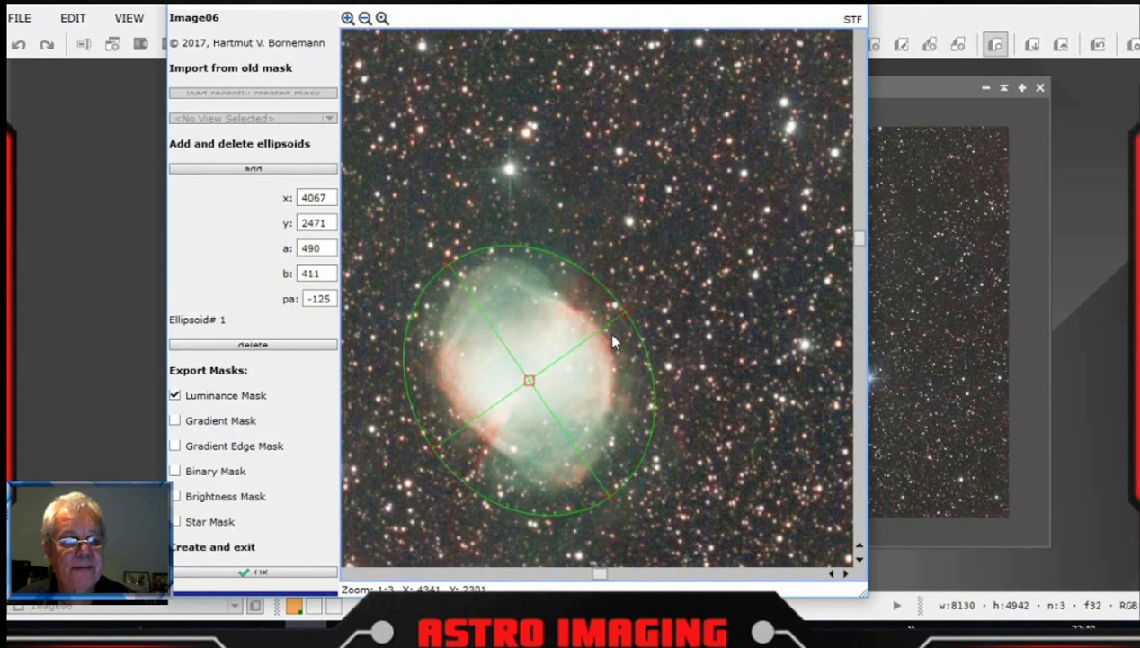
- Check the ellipsoid's fit around the nebula, generate the masks, and close the Galaxy Mask Editor
scroll(685, 344, "up", 2)
scroll(682, 357, "down", 1)
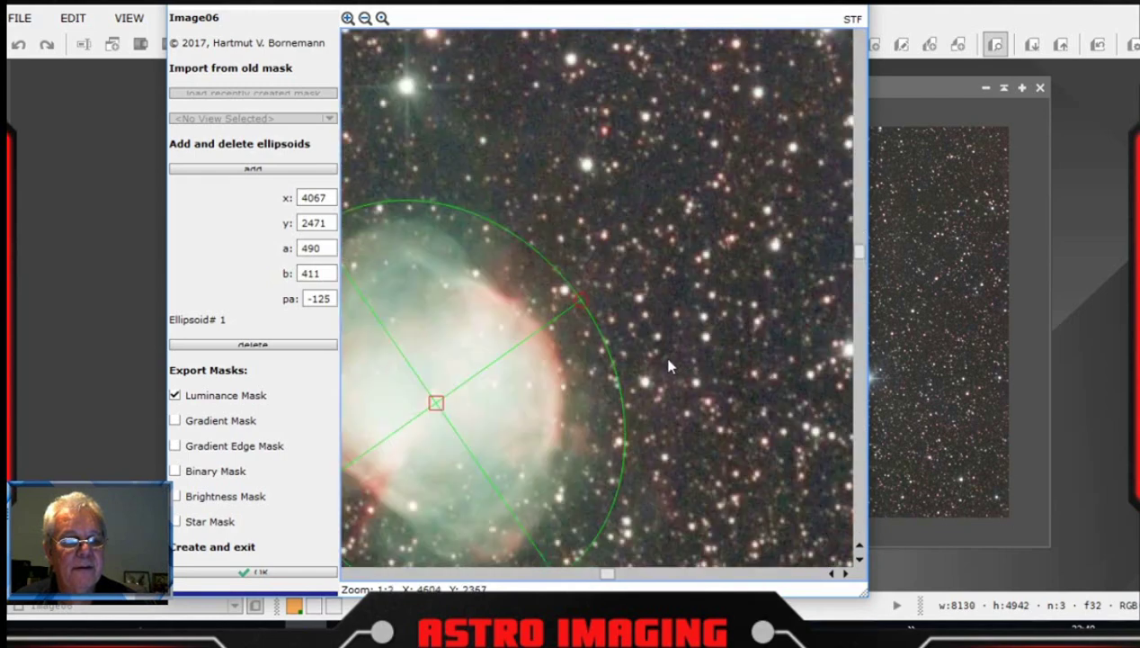
scroll(669, 366, "down", 4)
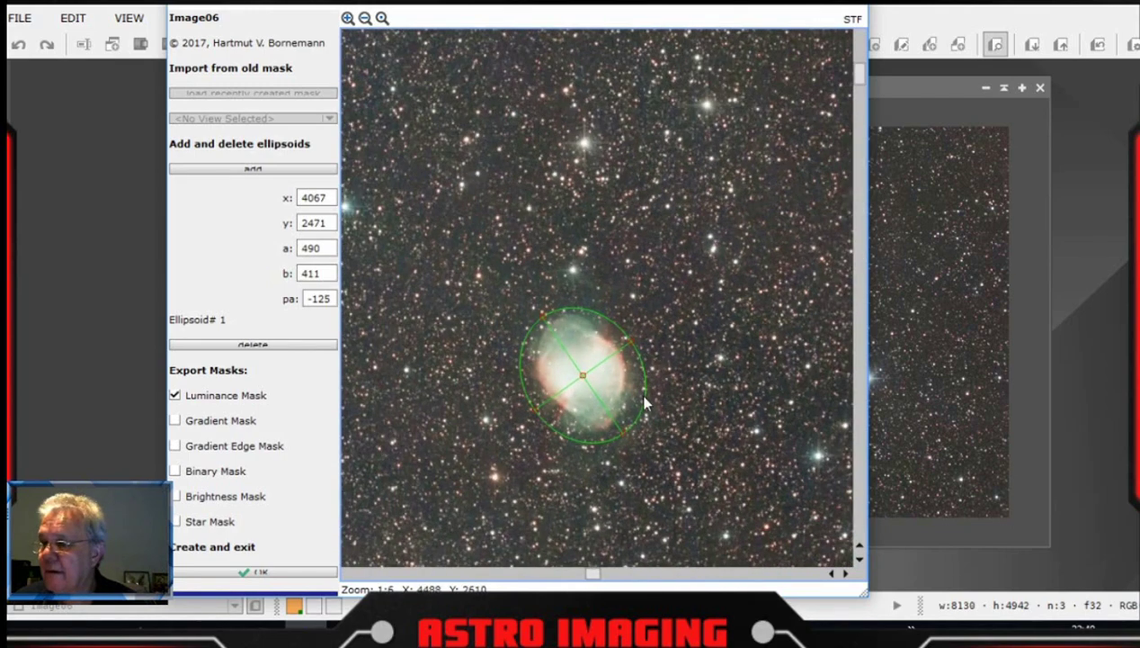
scroll(648, 403, "down", 2)
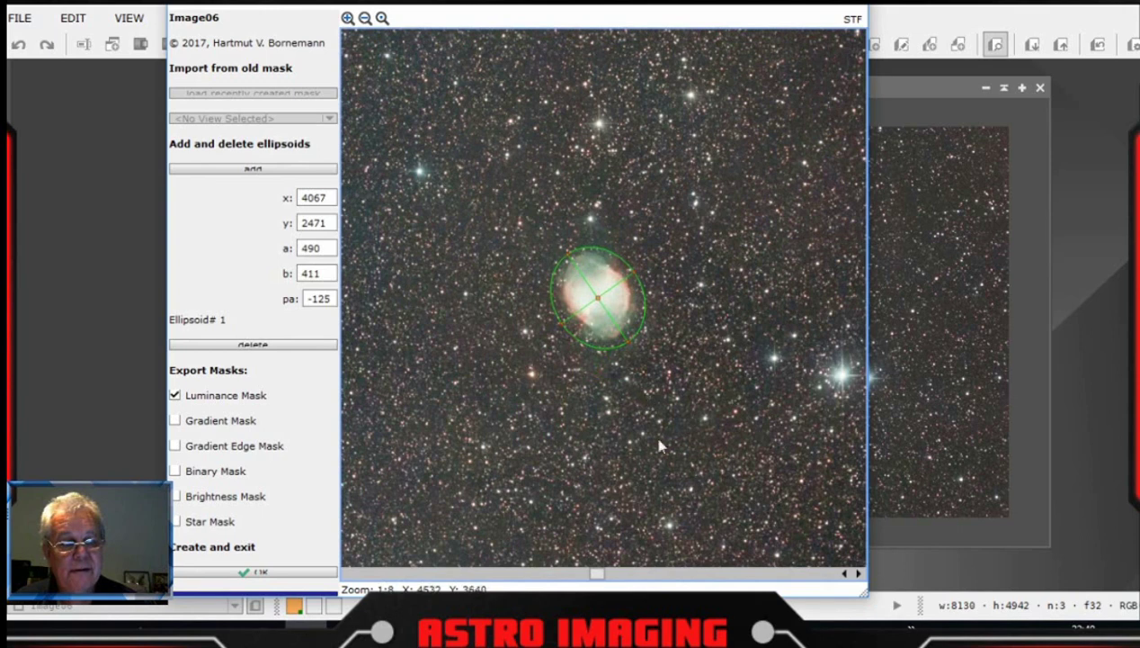
left_click_drag(598, 575, 815, 573)
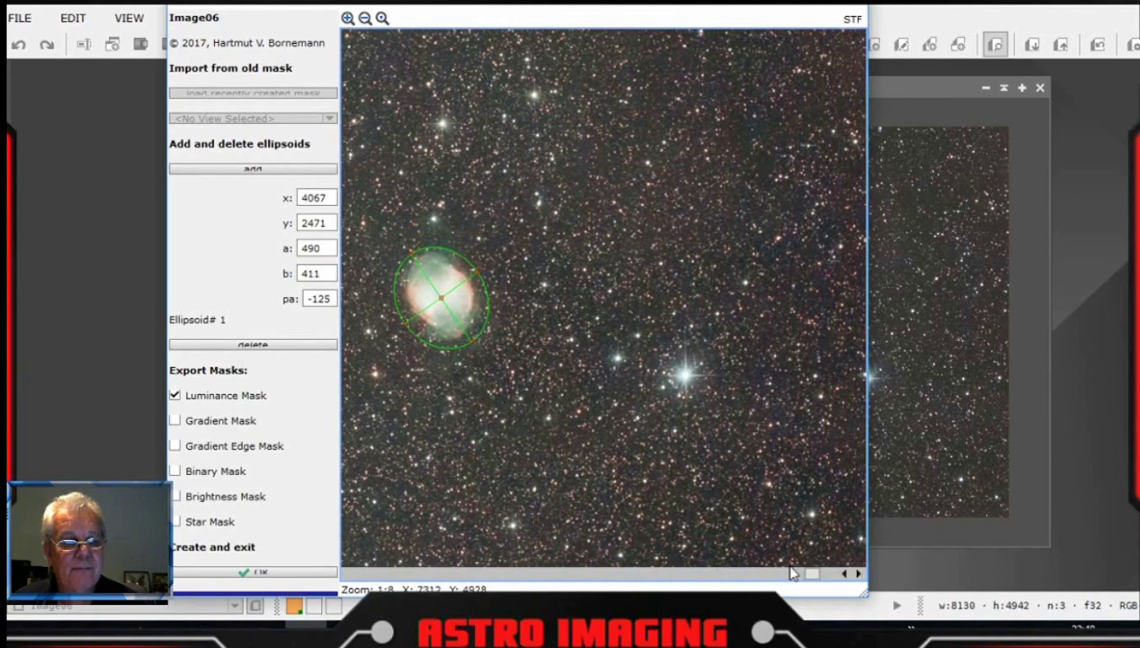
left_click_drag(814, 580, 567, 568)
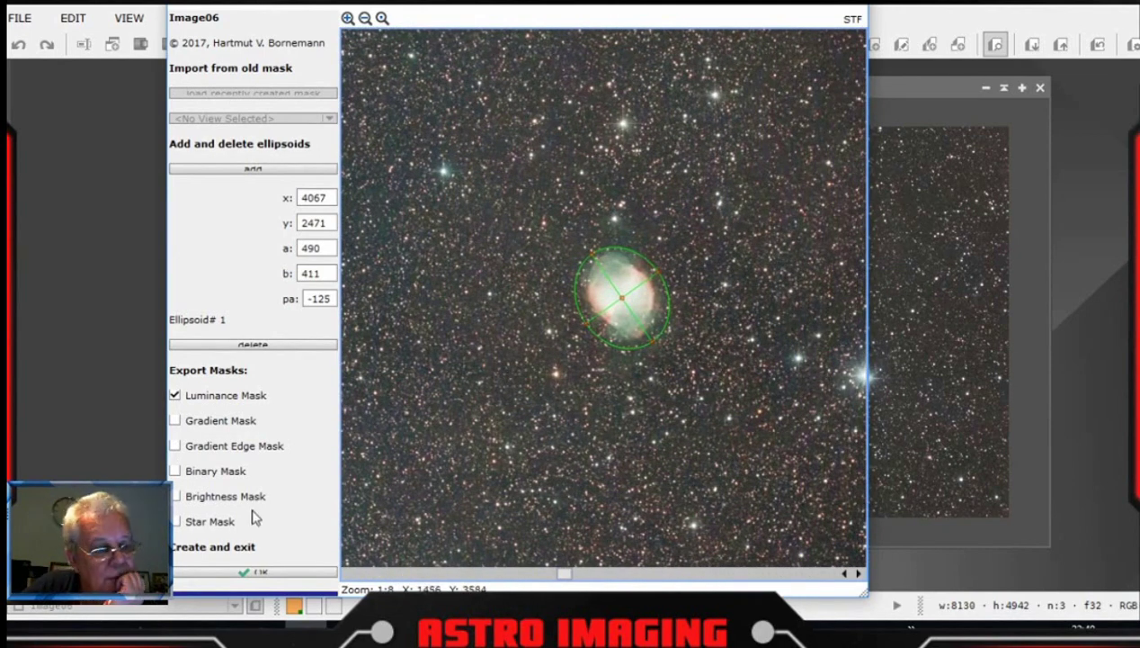
left_click(262, 573)
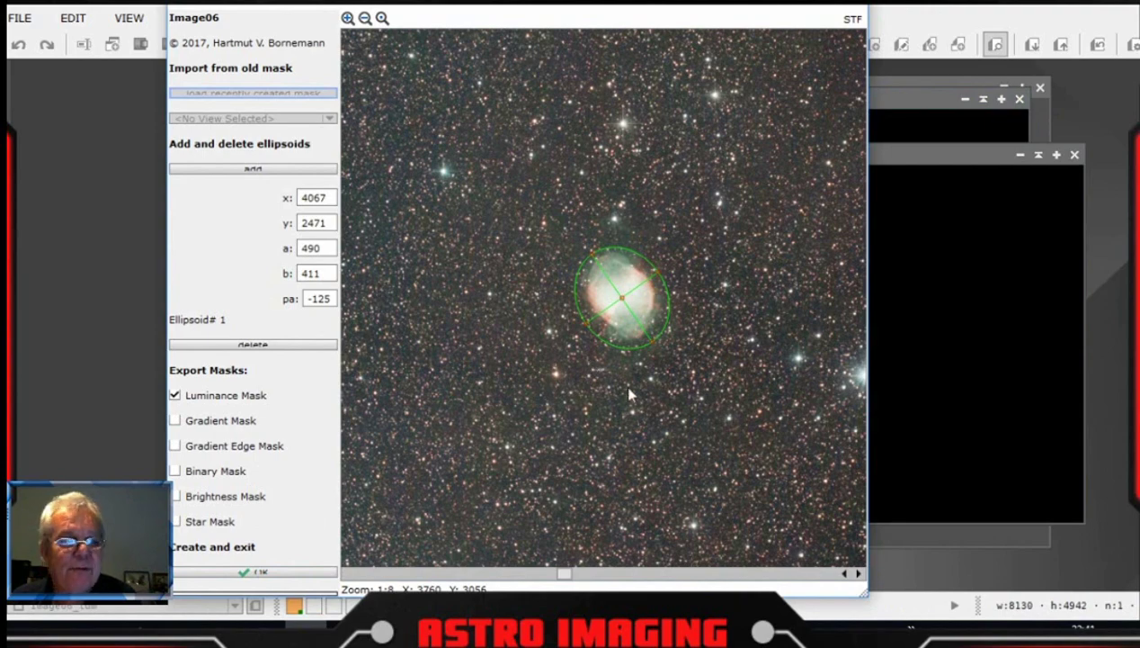
left_click_drag(633, 11, 385, 136)
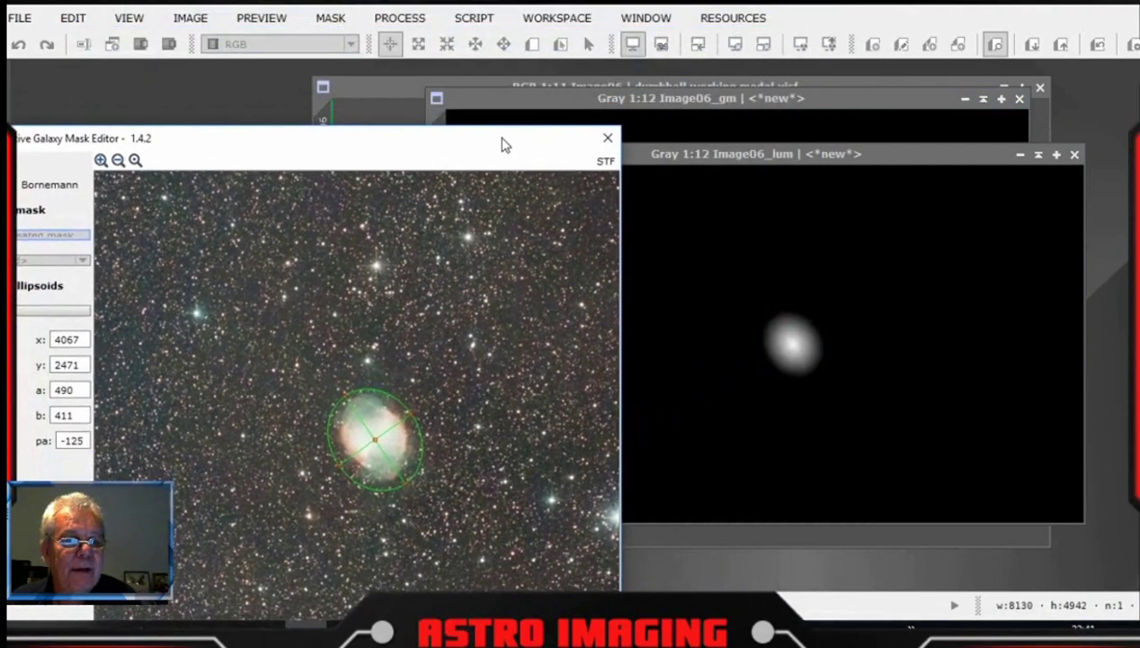
left_click(608, 137)
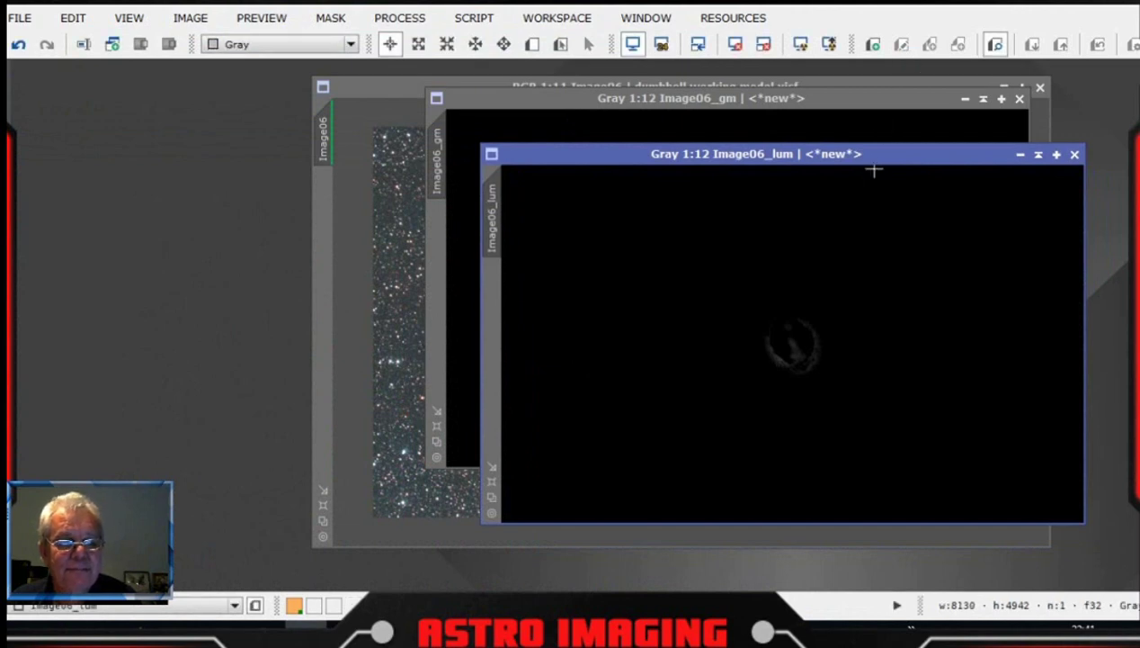
- Set the Image06_gm mask beside the Image06_lum mask for comparison, and discard Image06_lum without saving
left_click(836, 105)
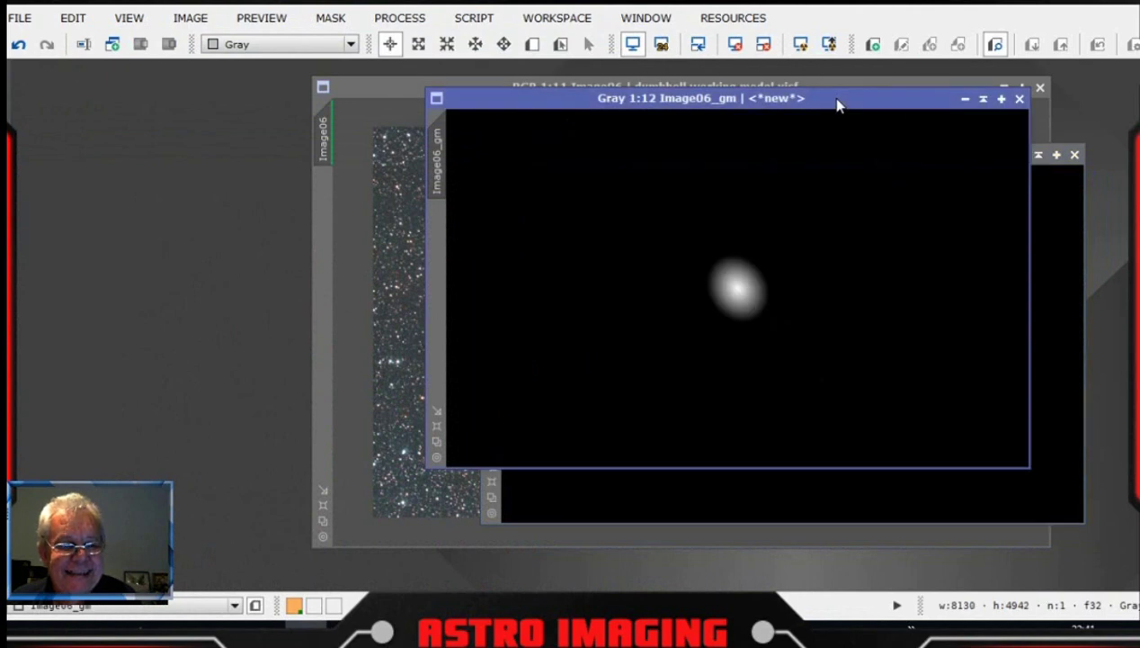
left_click_drag(875, 108, 527, 146)
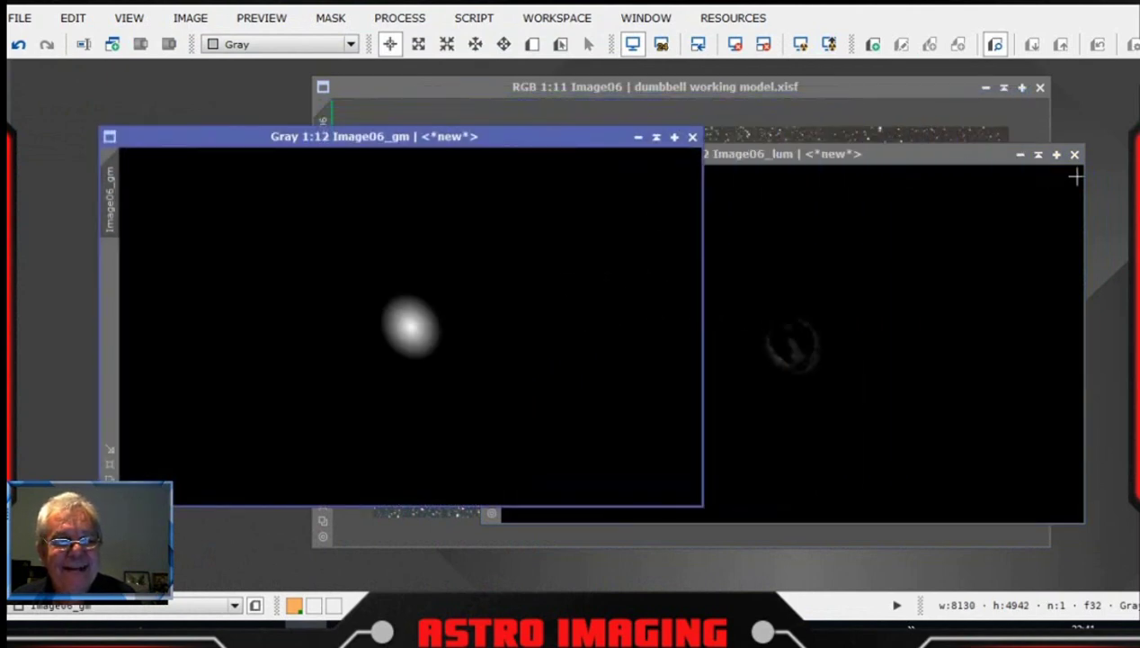
left_click(1074, 154)
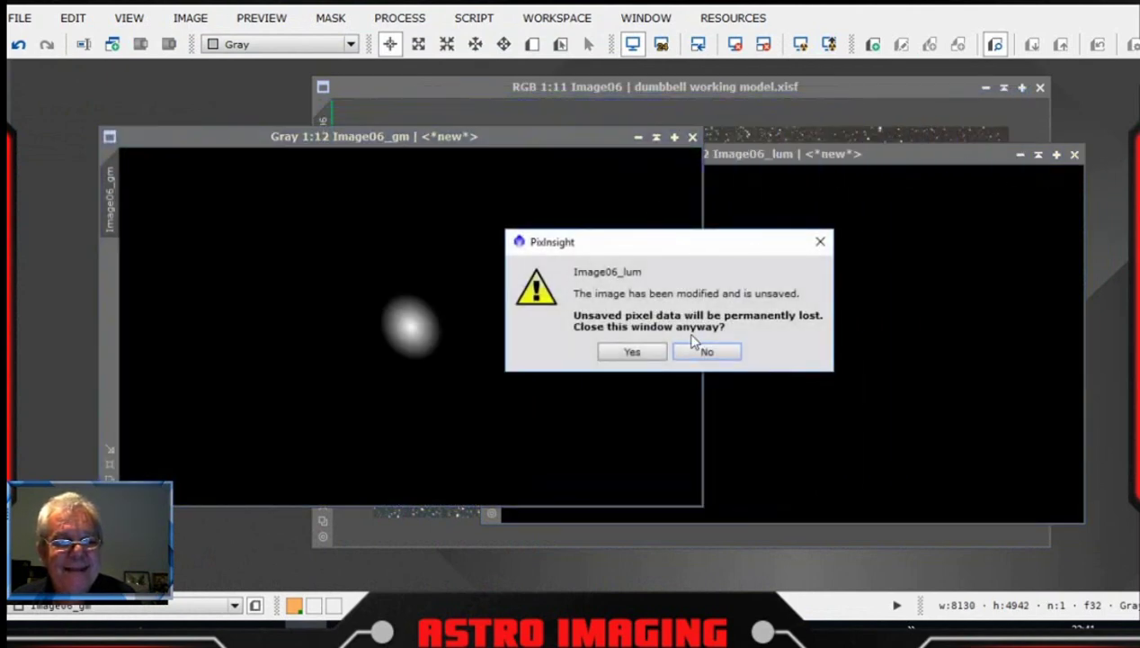
left_click(633, 351)
- Arrange the two remaining windows side by side and apply Image06_gm as a mask to the dumbbell working model image
left_click_drag(525, 135, 962, 201)
left_click_drag(859, 82, 640, 82)
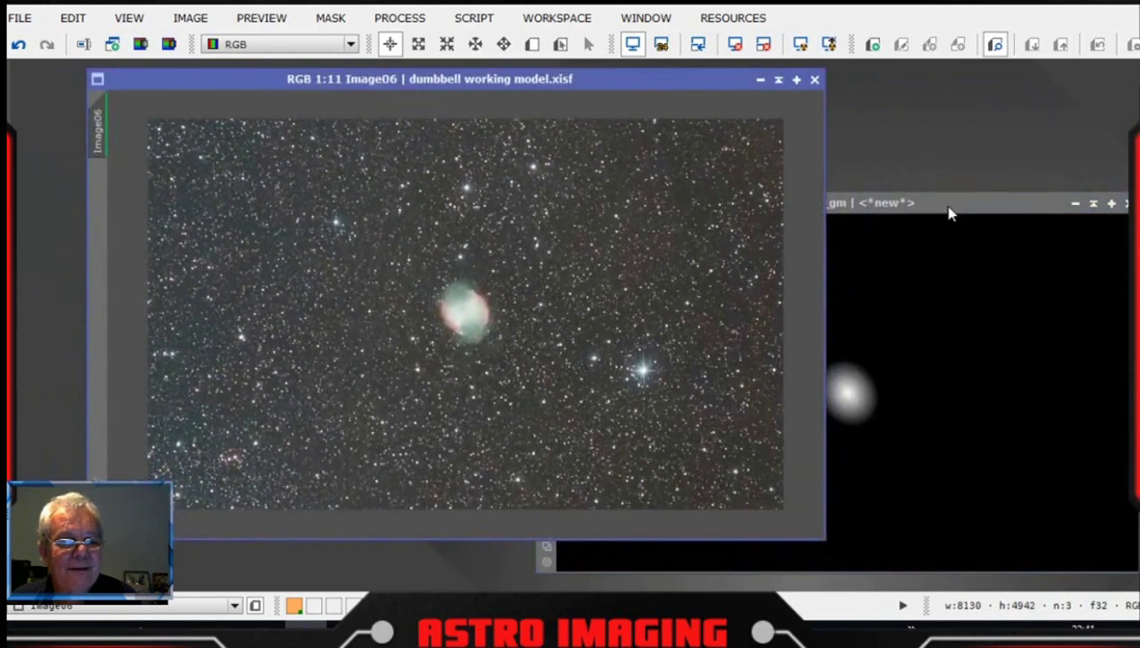
left_click_drag(950, 206, 985, 126)
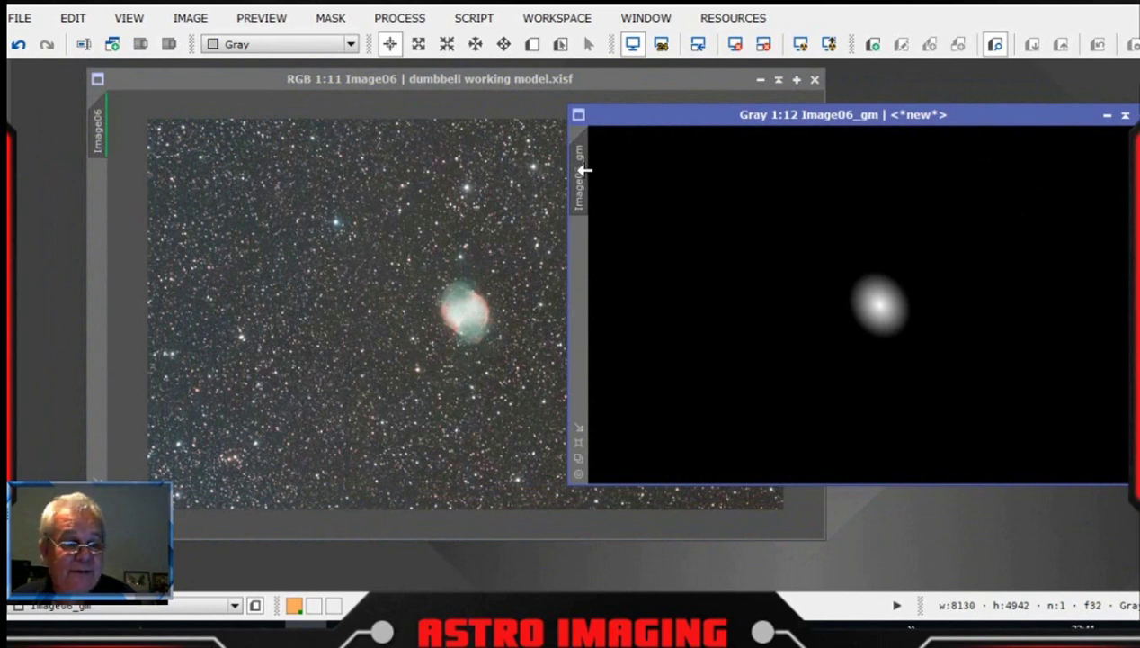
mouse_move(578, 174)
left_click_drag(586, 165, 106, 216)
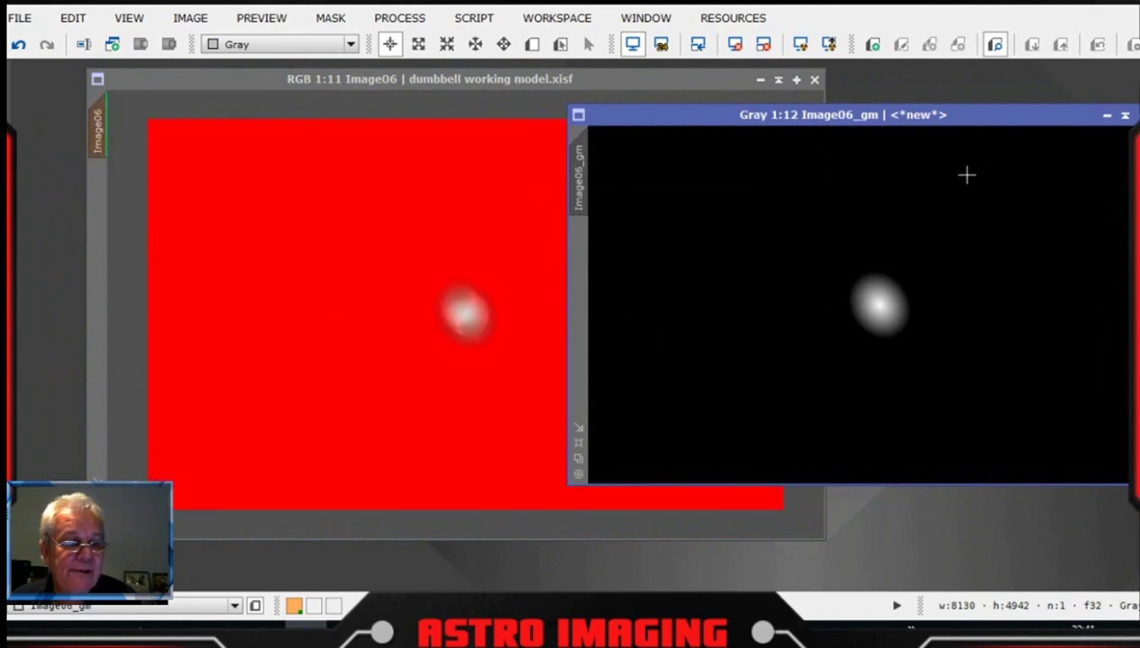
- Collapse the Image06_gm mask window, park it clear of the dumbbell image, and reposition the image window
left_click_drag(960, 123, 857, 151)
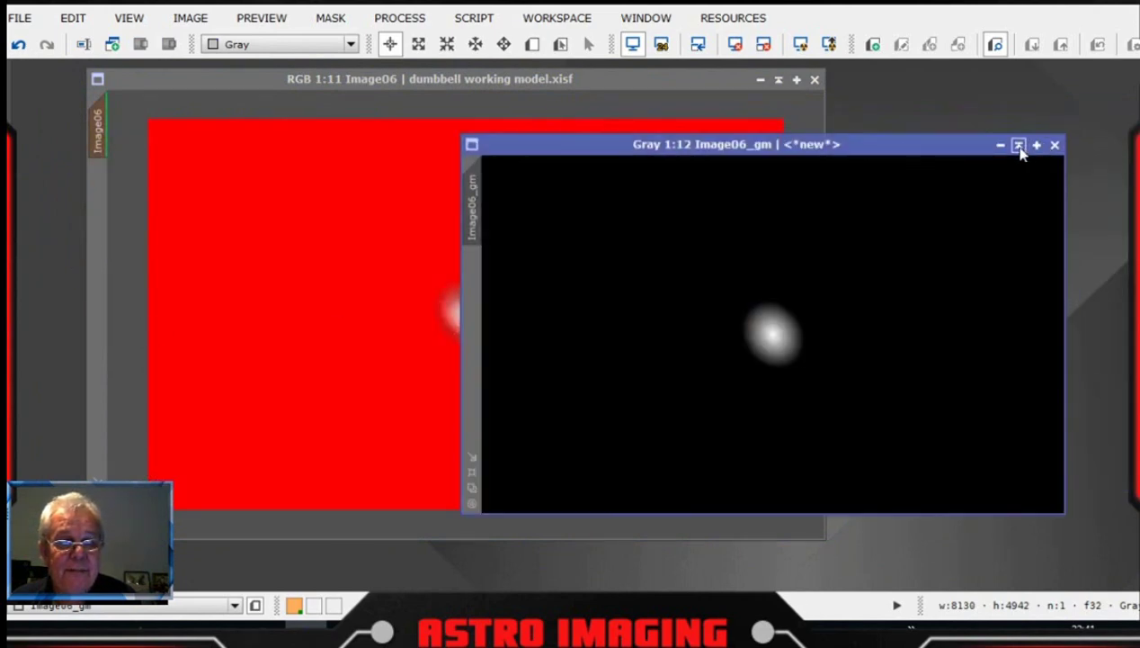
left_click(1021, 145)
left_click_drag(742, 325, 983, 564)
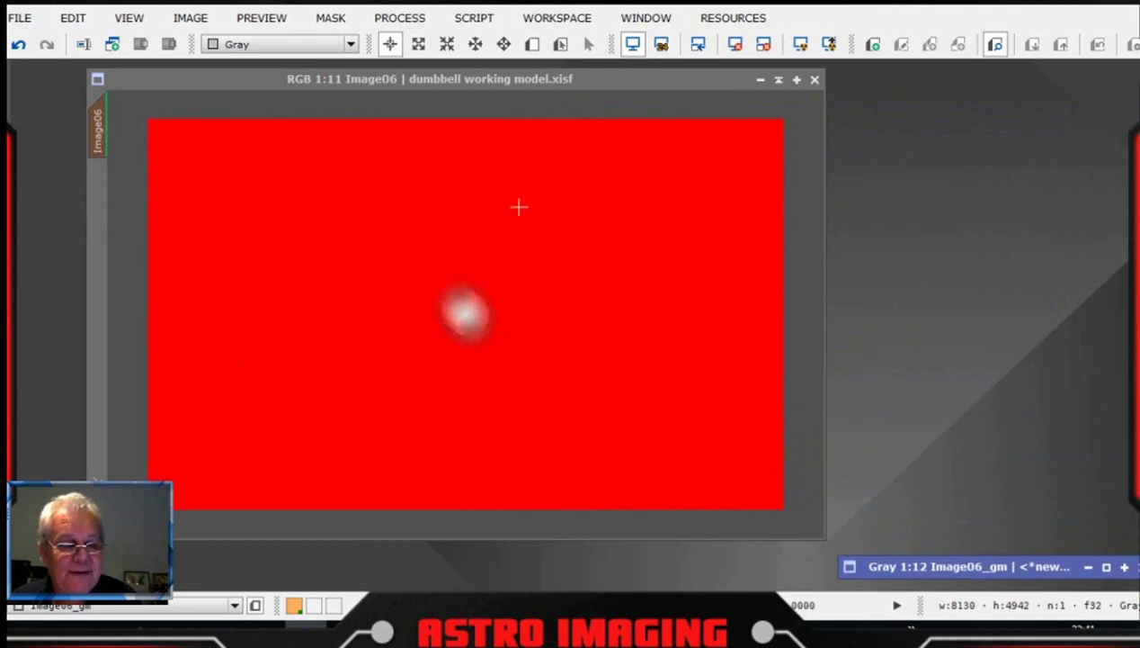
left_click_drag(509, 82, 584, 73)
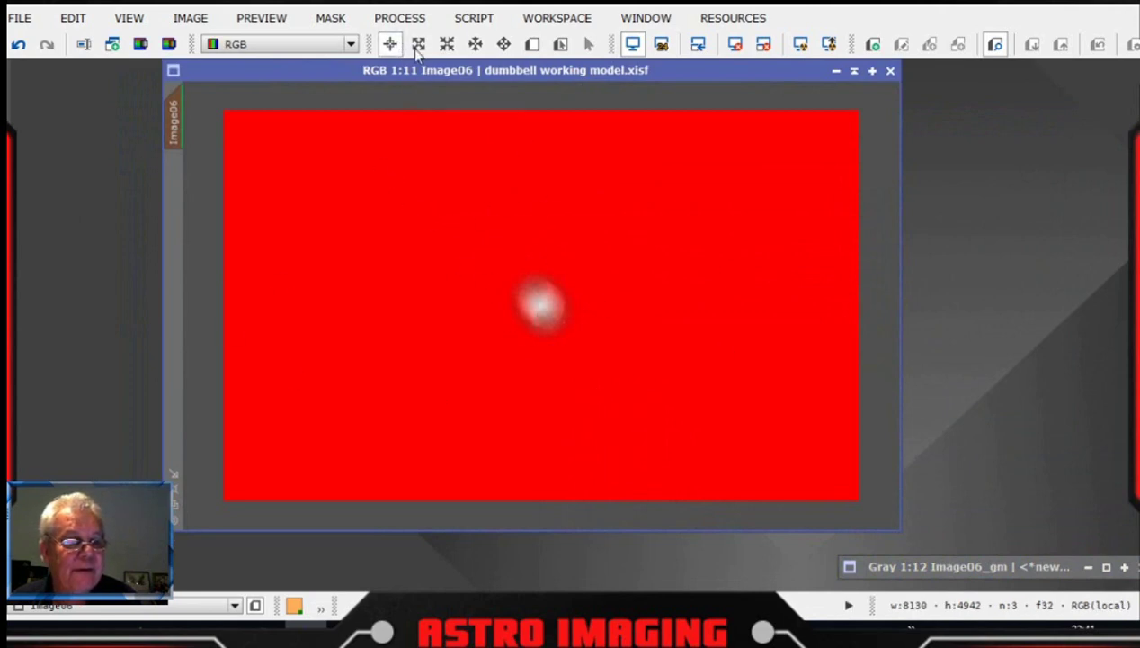
- Invert the mask on the dumbbell image so it protects the nebula, and inspect its coverage up close
left_click(400, 18)
mouse_move(332, 22)
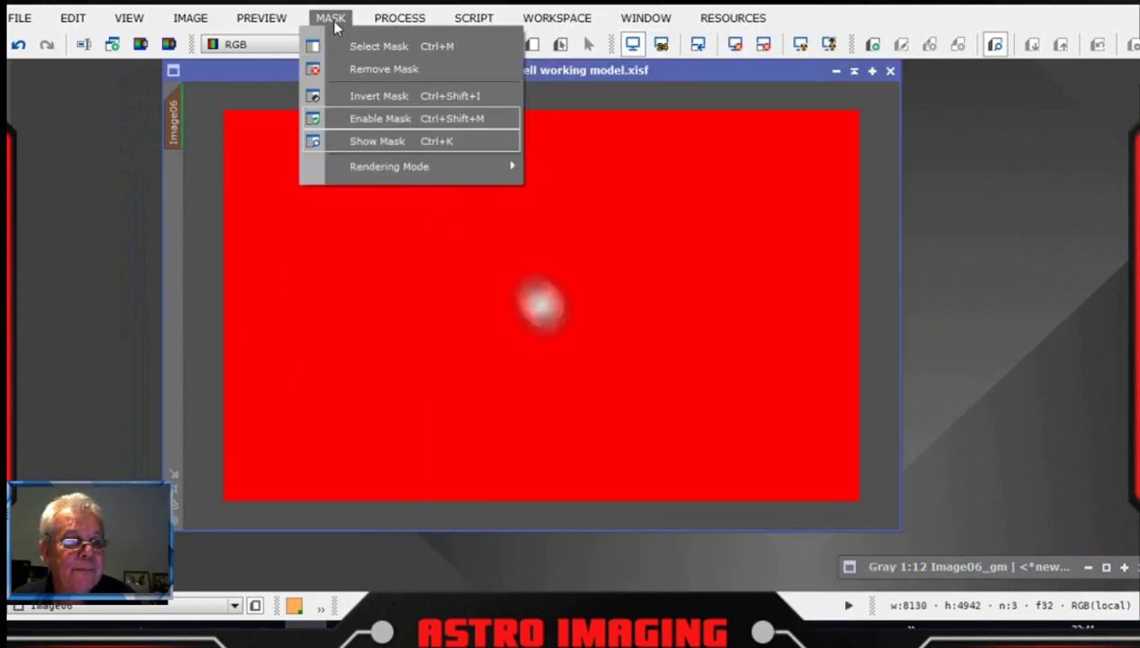
left_click(355, 99)
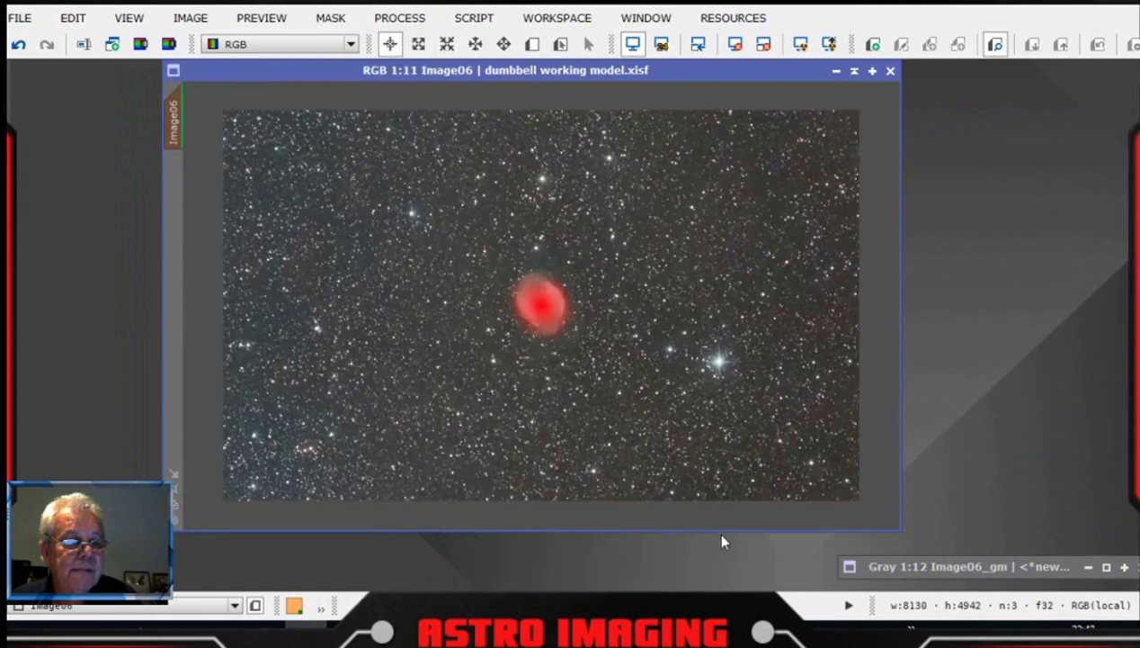
scroll(572, 355, "up", 3)
scroll(572, 355, "up", 4)
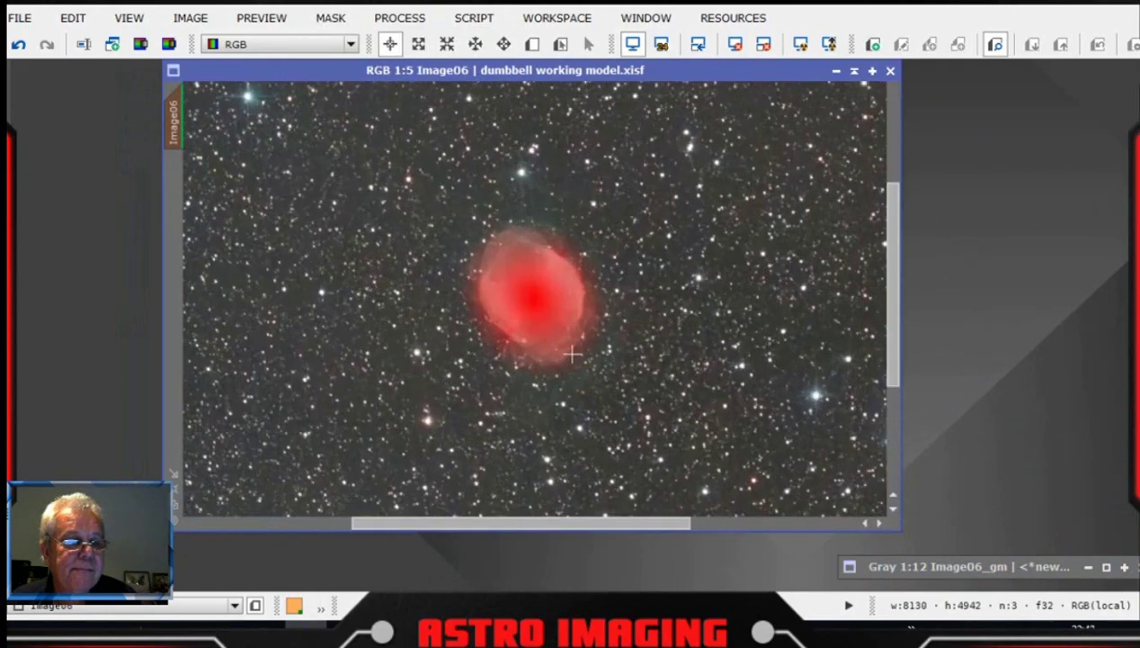
scroll(572, 355, "down", 6)
scroll(569, 360, "down", 3)
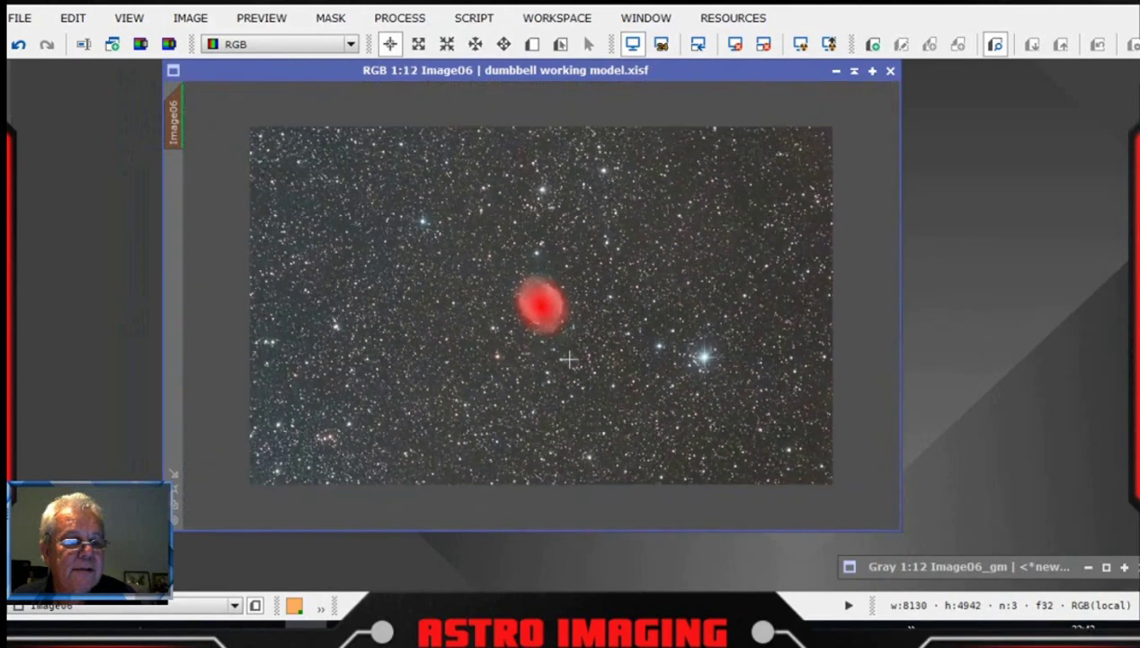
scroll(571, 357, "up", 3)
scroll(570, 357, "down", 2)
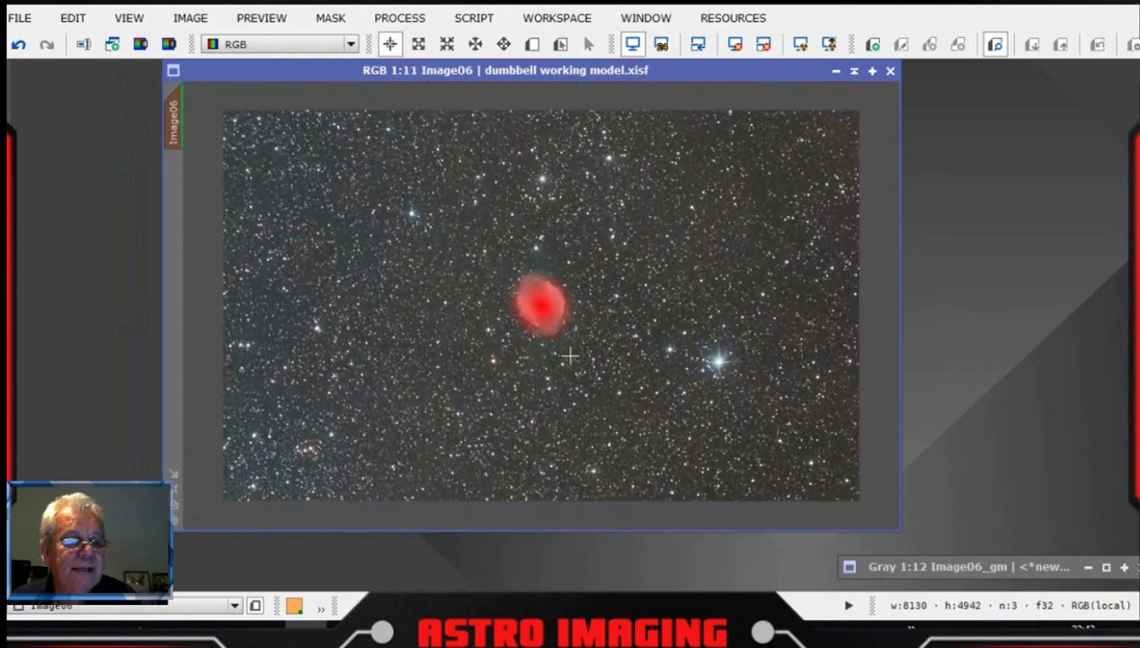
scroll(570, 357, "up", 1)
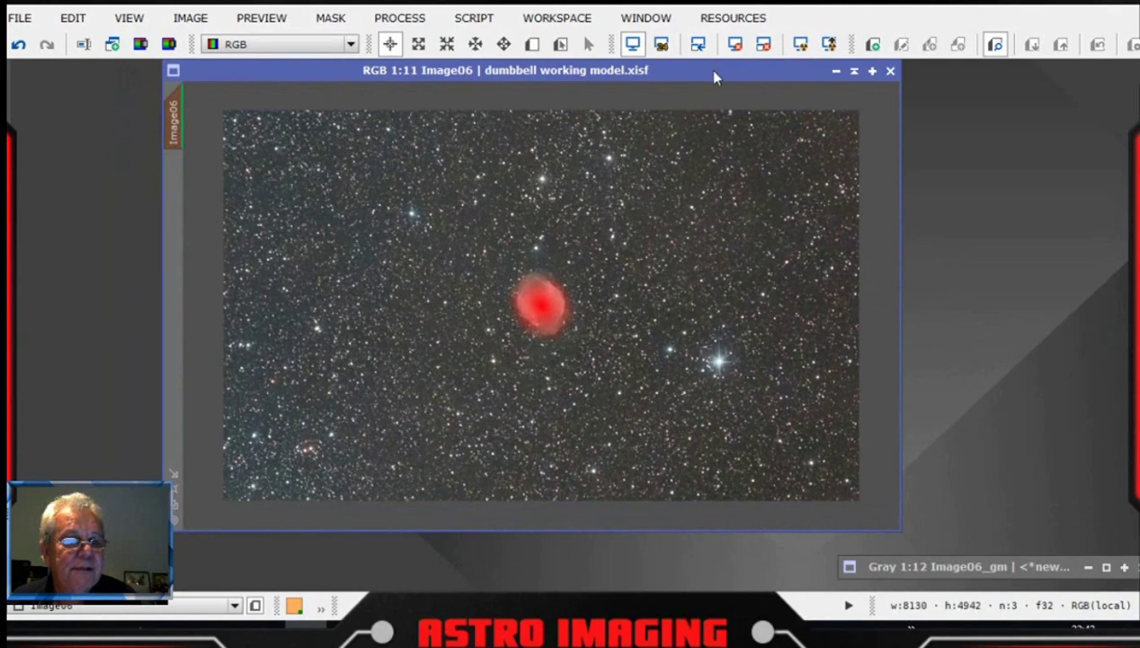
- Create a preview of about 1034 × 1144 pixels over the star field left of the nebula, and open it to inspect the background noise
left_click_drag(707, 70, 686, 90)
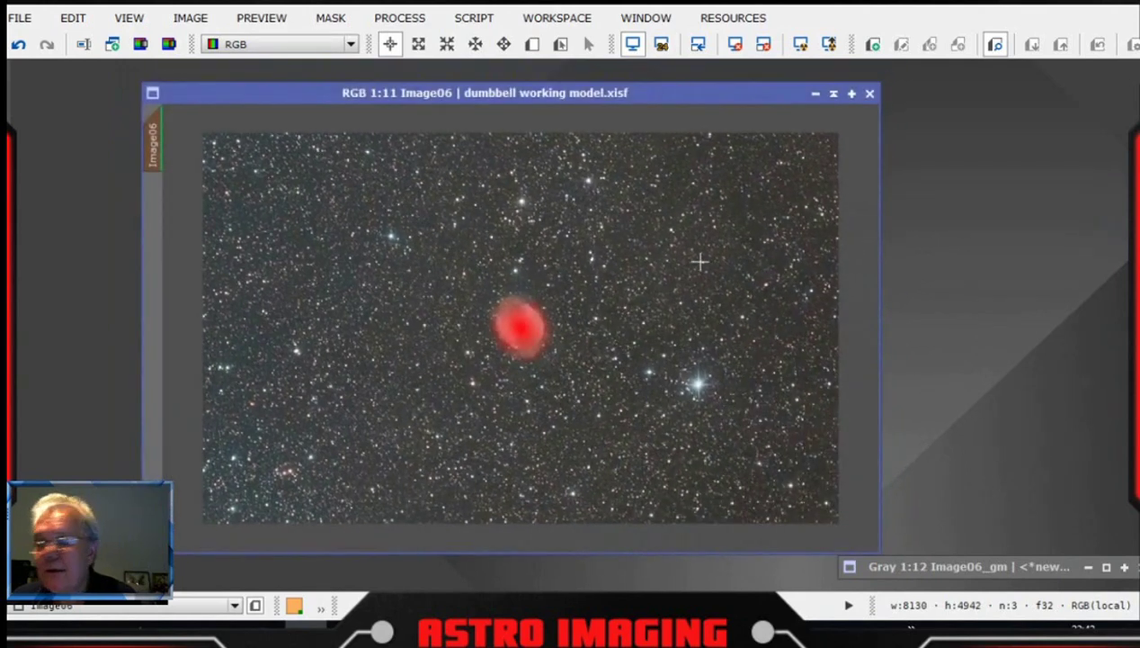
left_click(533, 44)
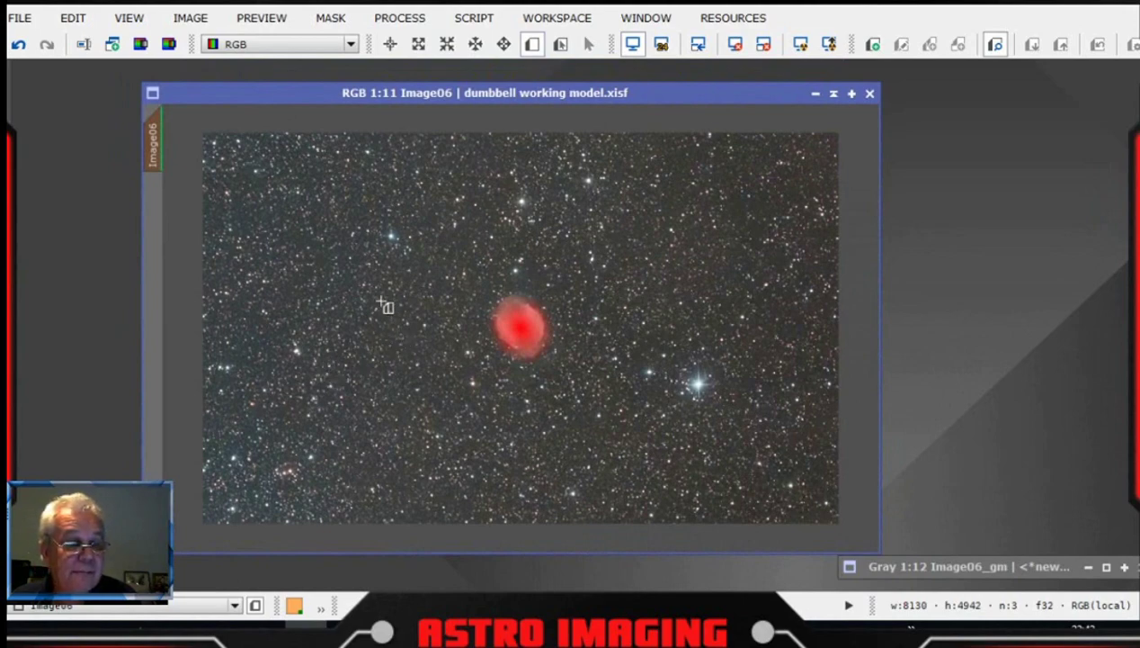
left_click_drag(378, 297, 466, 382)
double_click(456, 369)
scroll(565, 330, "up", 3)
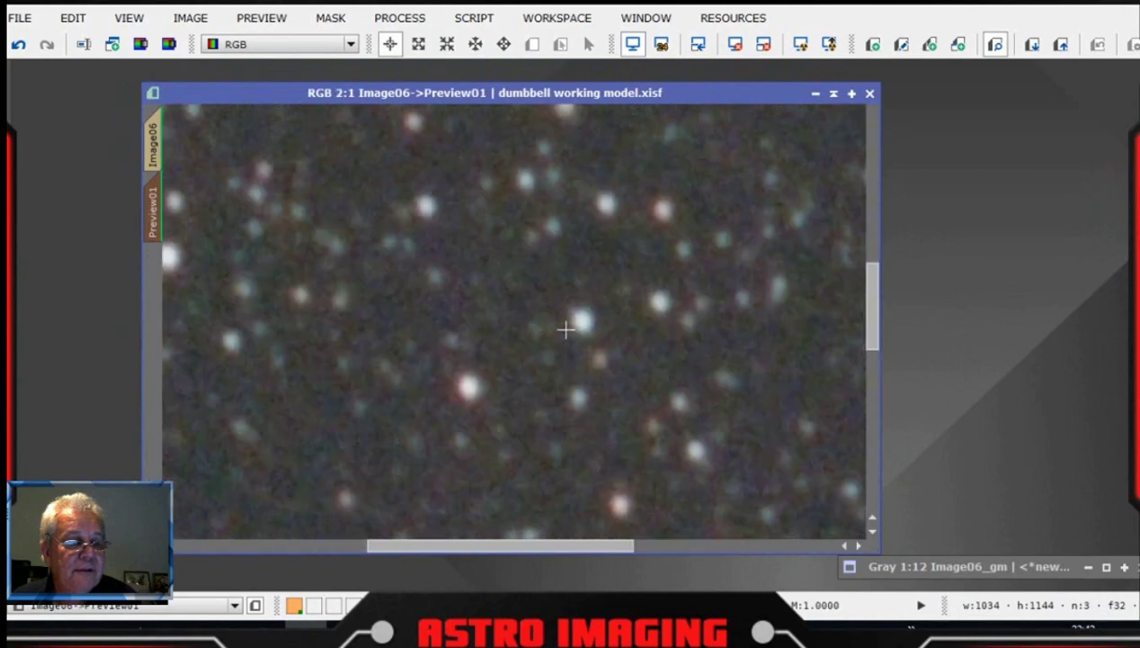
scroll(565, 329, "down", 2)
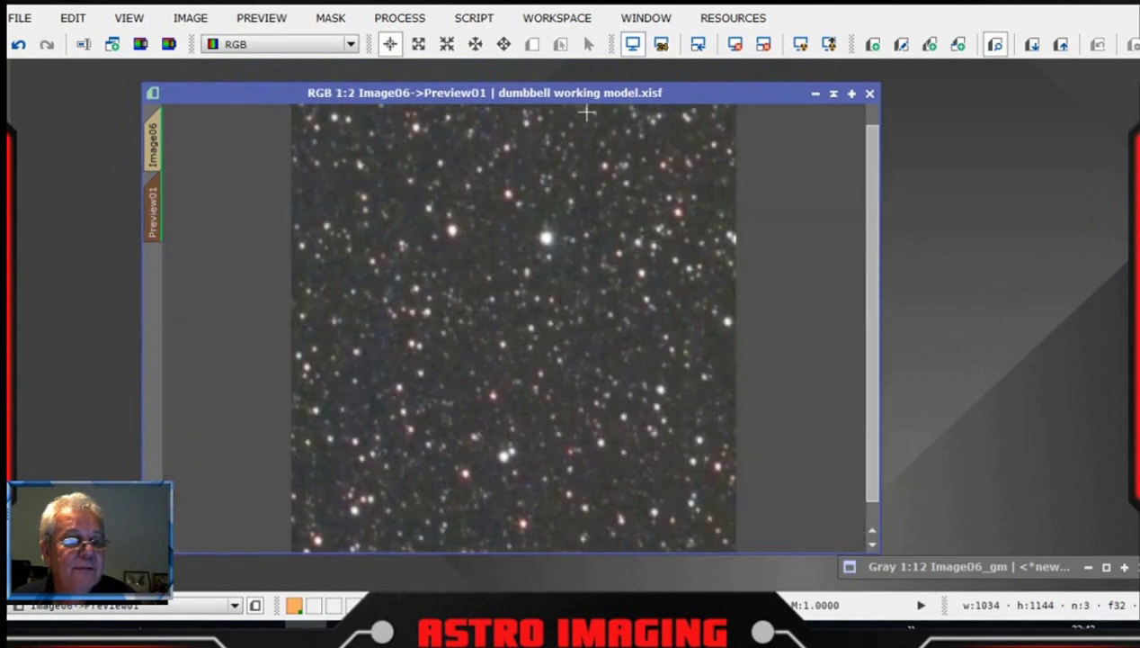
left_click_drag(549, 93, 527, 95)
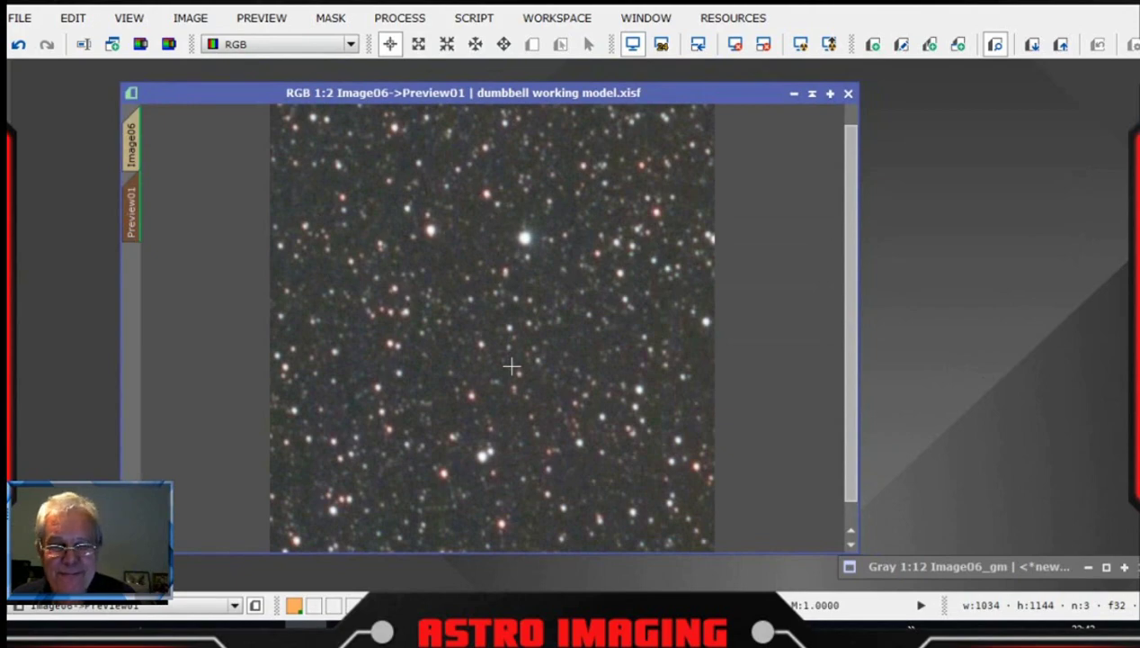
- Open the MultiscaleLinearTransform process, place it beside the star field, and start a real-time preview of Preview01
left_click(419, 21)
mouse_move(459, 17)
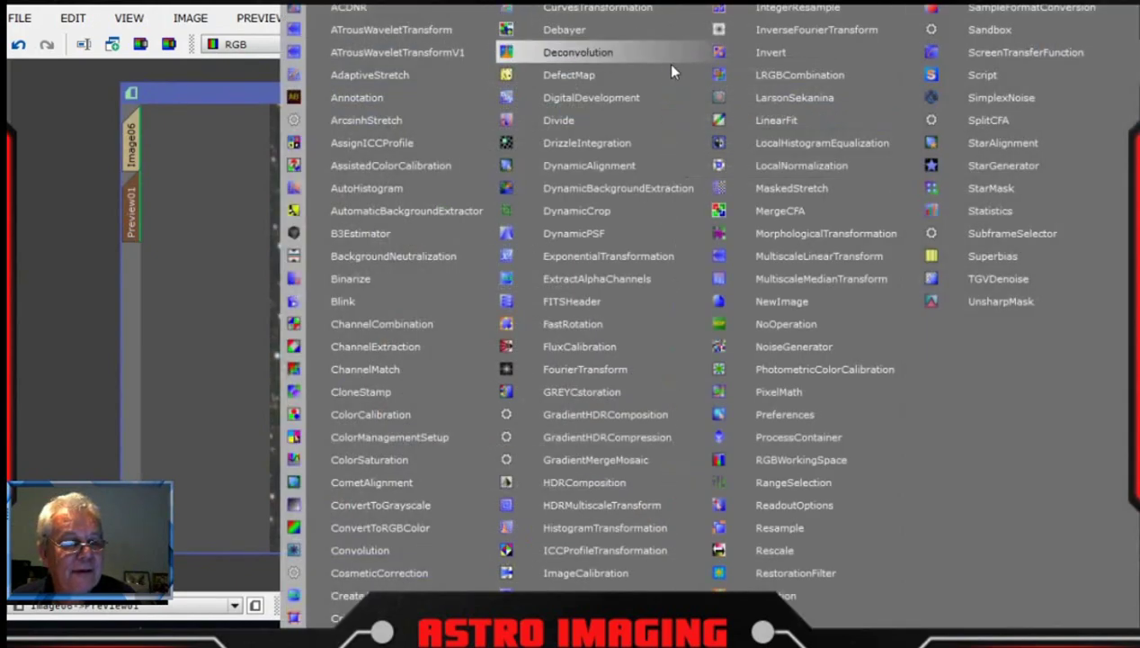
left_click(819, 256)
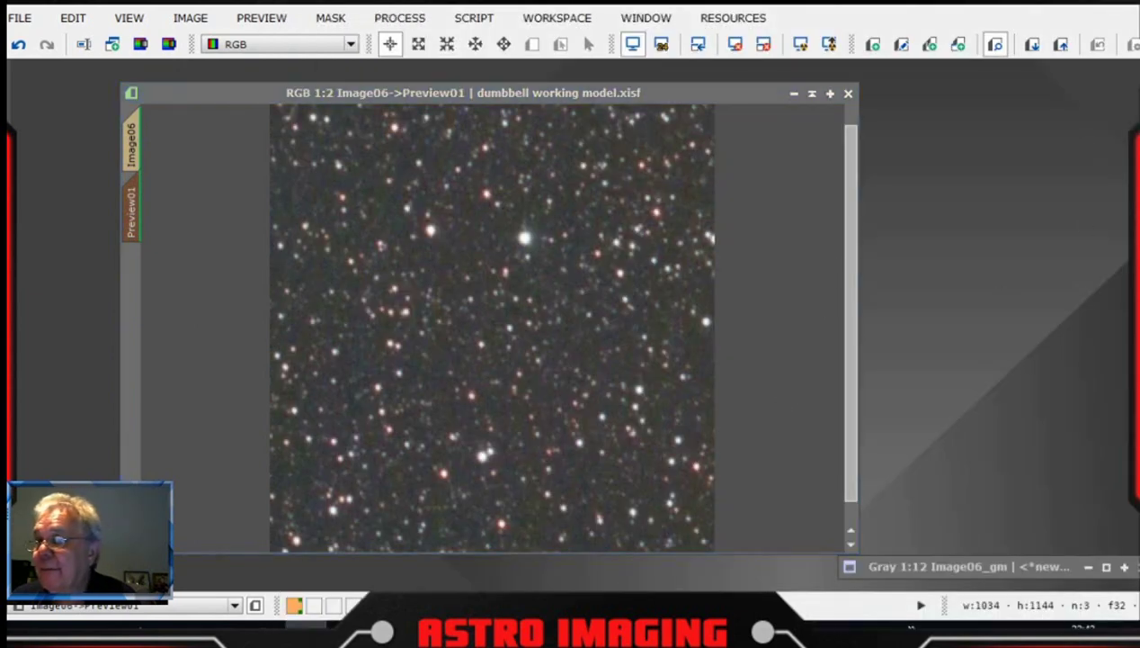
left_click_drag(1070, 39, 960, 5)
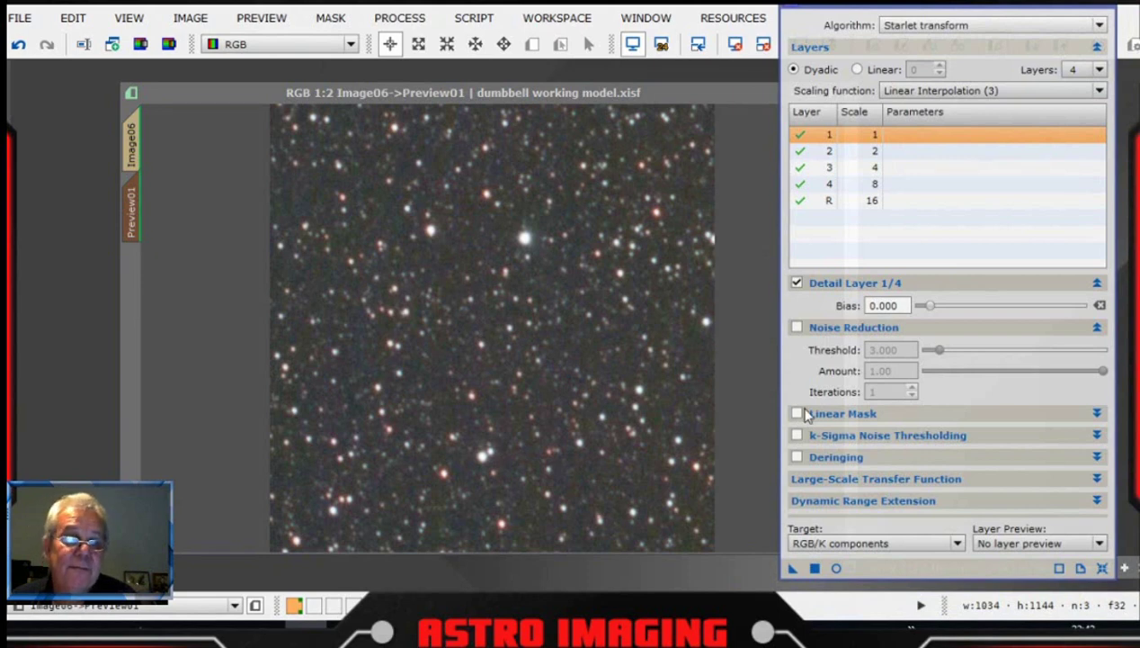
mouse_move(807, 414)
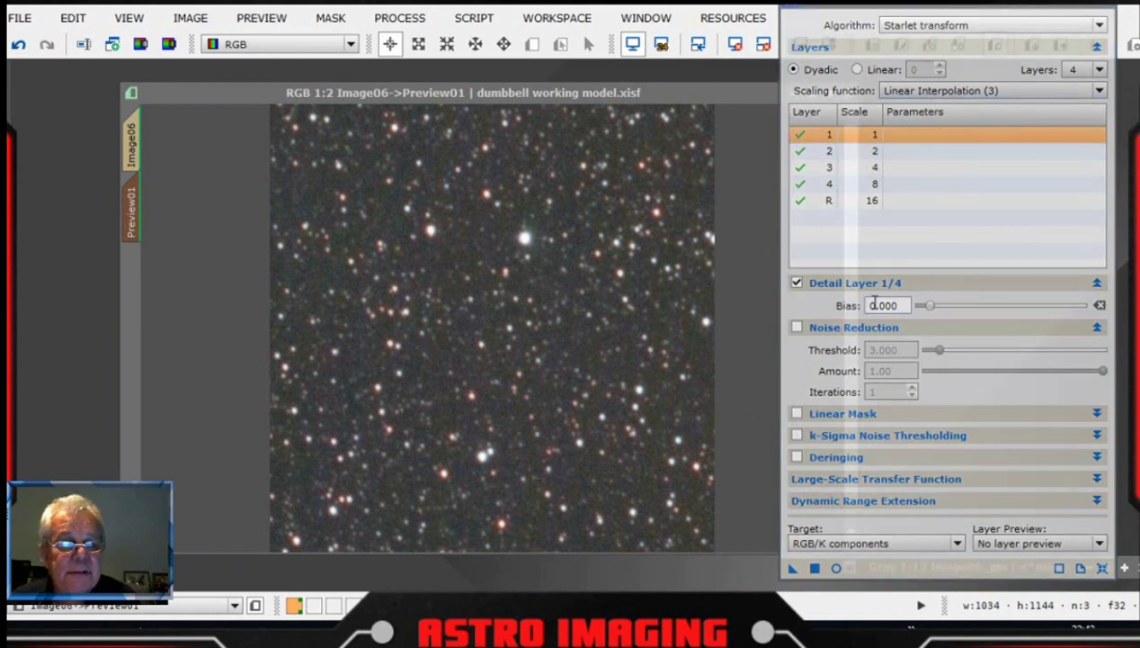
left_click(837, 569)
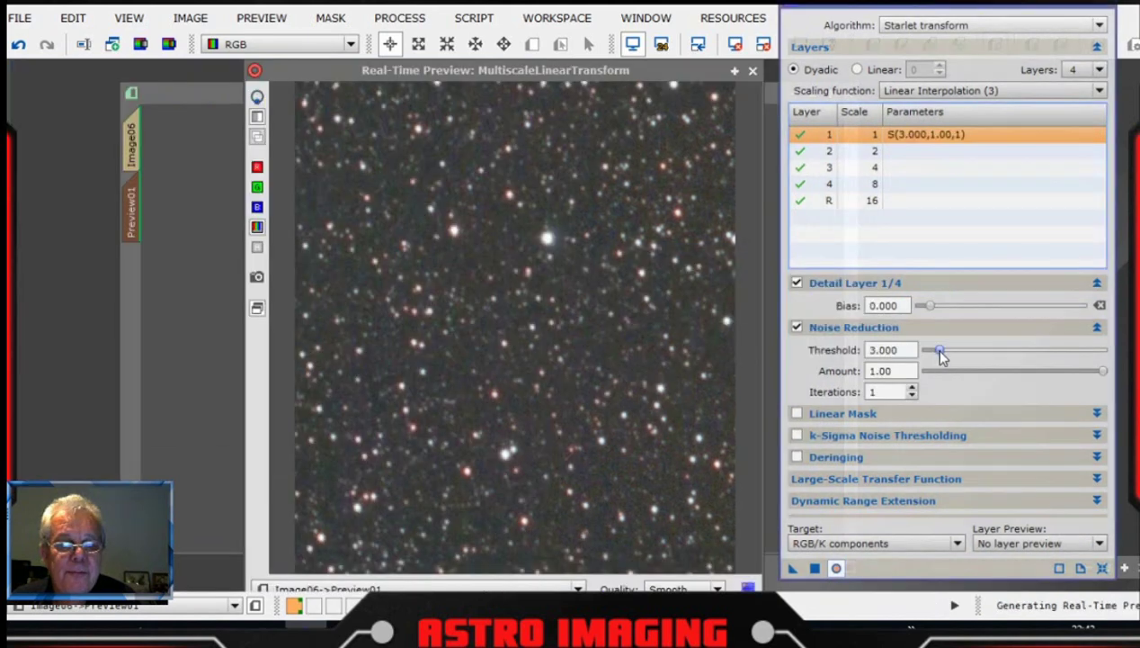
- Set noise reduction on detail layer 1 to threshold 3.000, amount 0.31 and 3 iterations
left_click_drag(938, 356, 941, 356)
left_click_drag(1103, 371, 980, 376)
left_click(912, 388)
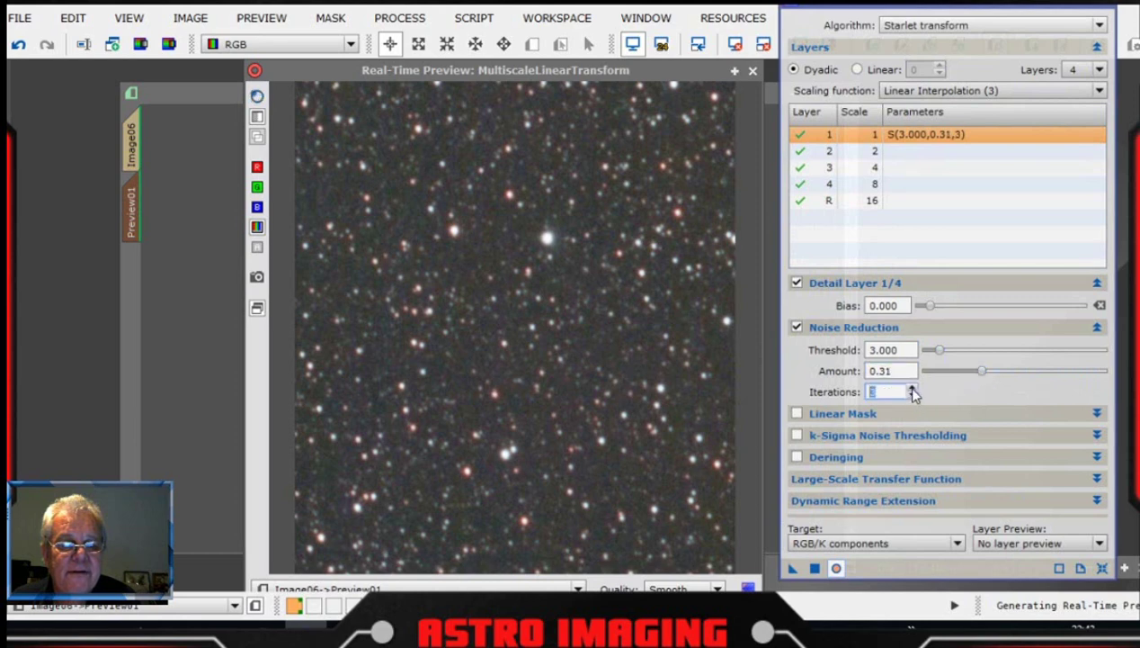
- Enable noise reduction on detail layer 2 with threshold 2.000, amount 0.30 and 3 iterations
left_click(903, 150)
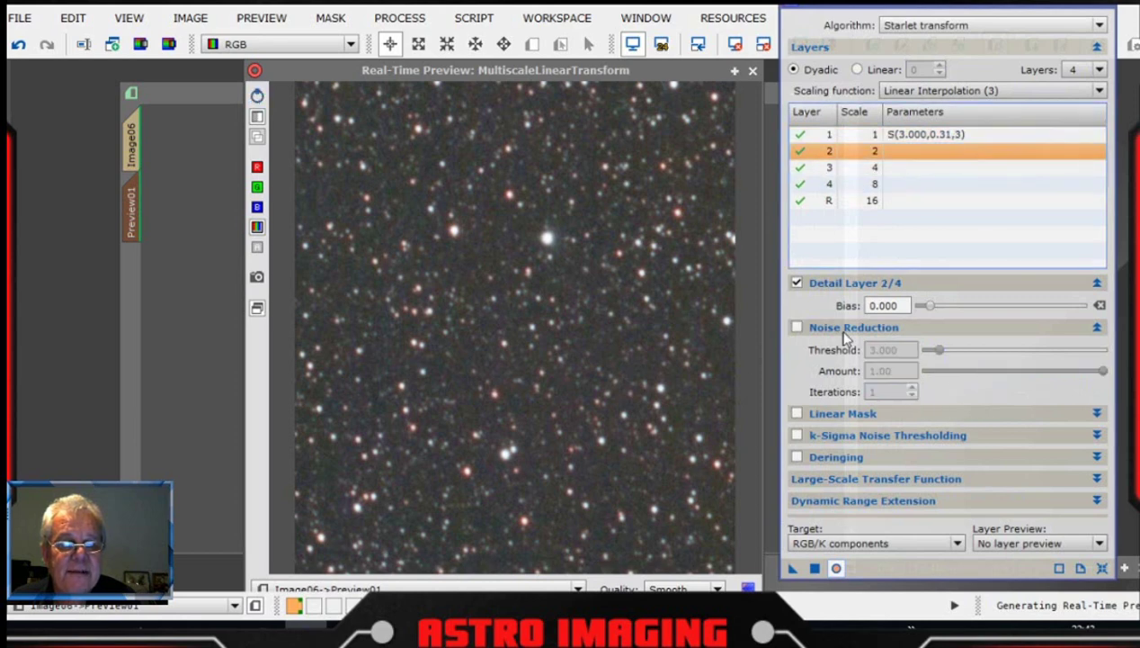
left_click(797, 327)
left_click_drag(942, 354, 940, 358)
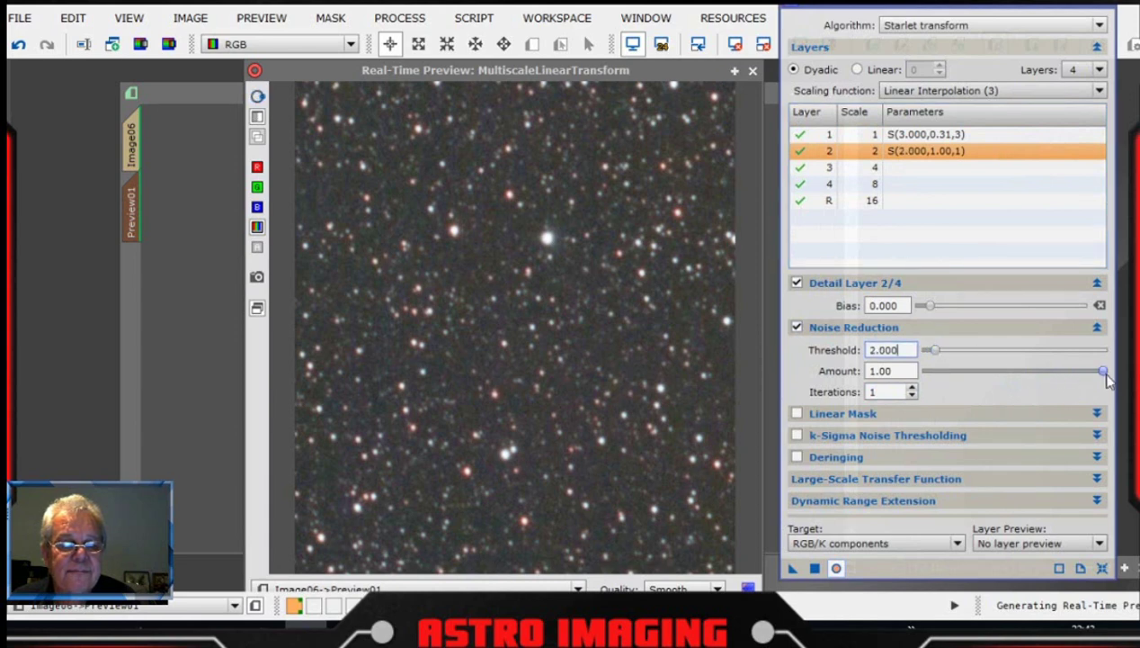
left_click_drag(1103, 371, 978, 376)
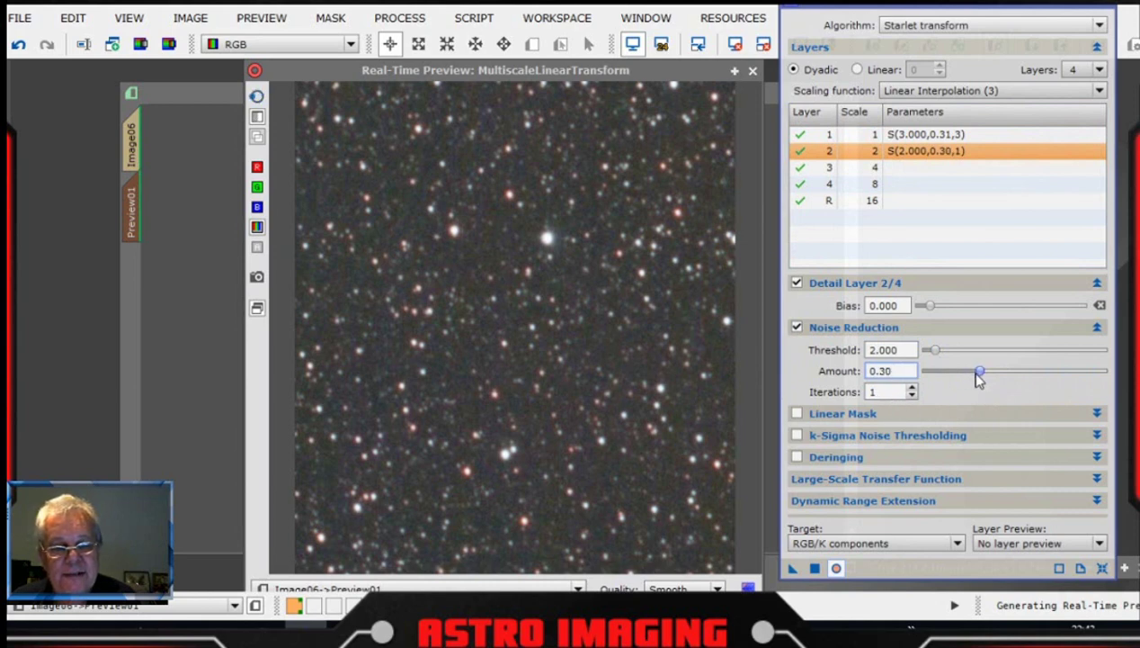
left_click(912, 388)
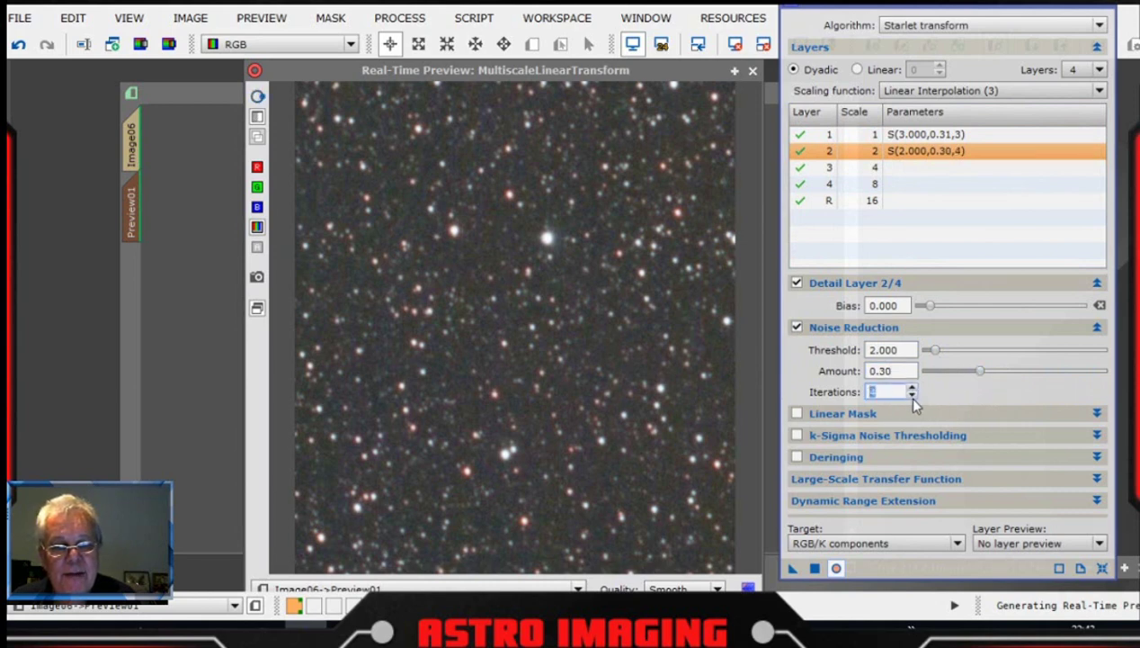
left_click(912, 396)
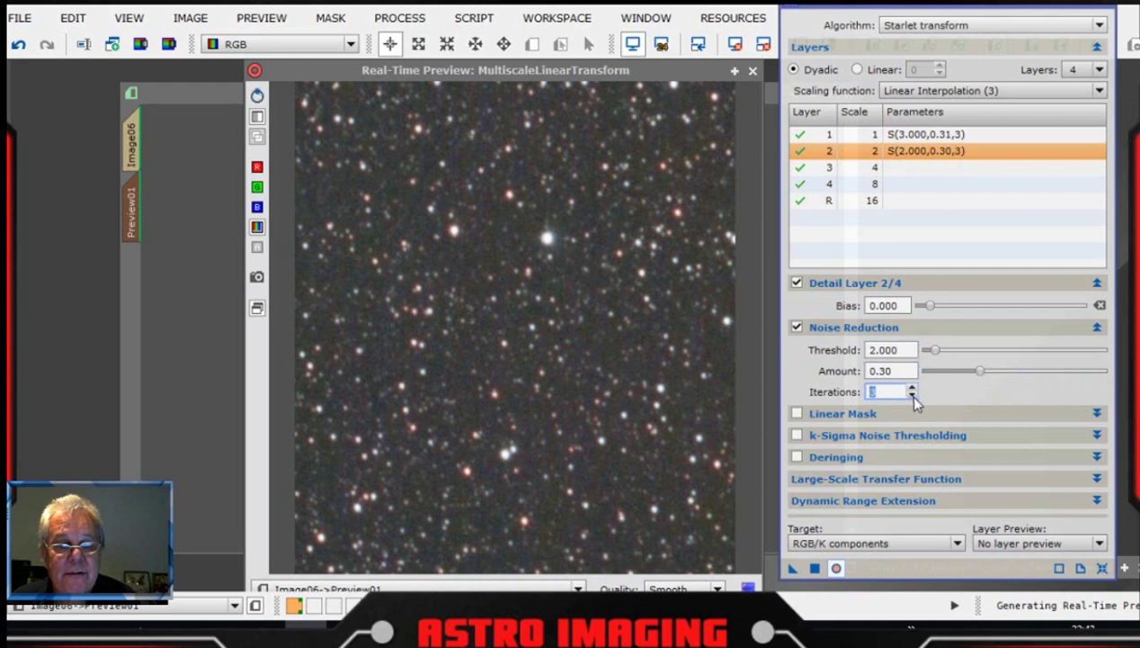
- Enable noise reduction on detail layer 3 with threshold 1.000, amount 0.30 and 3 iterations
left_click(885, 171)
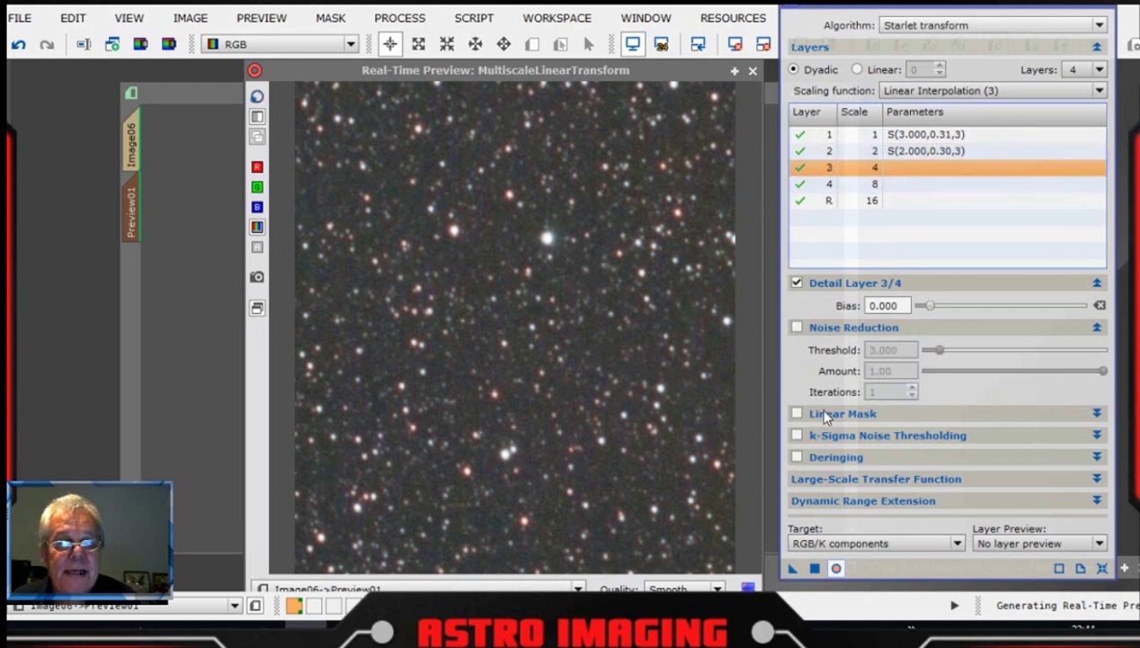
left_click(796, 327)
left_click_drag(941, 353, 932, 356)
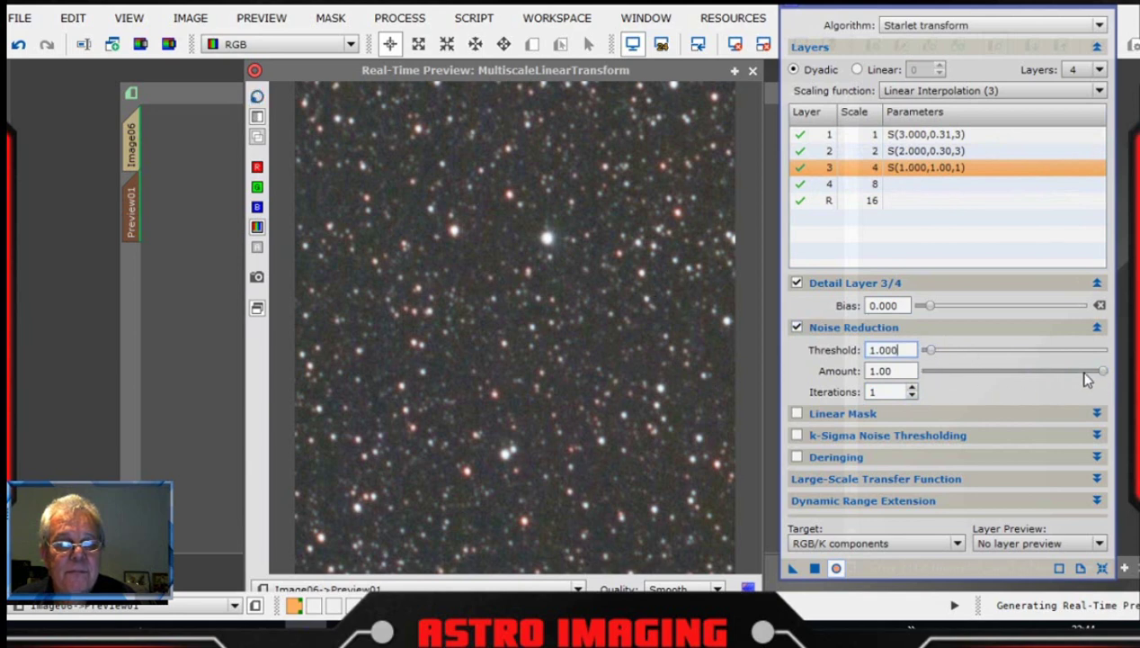
left_click_drag(1103, 371, 983, 376)
left_click(912, 388)
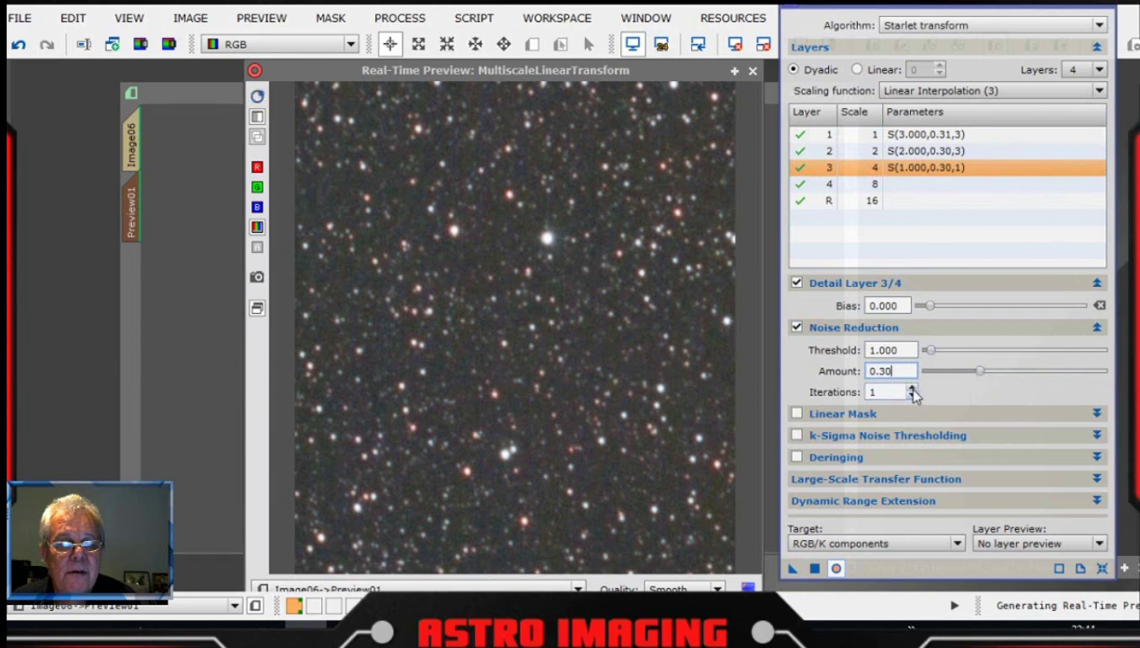
left_click(912, 388)
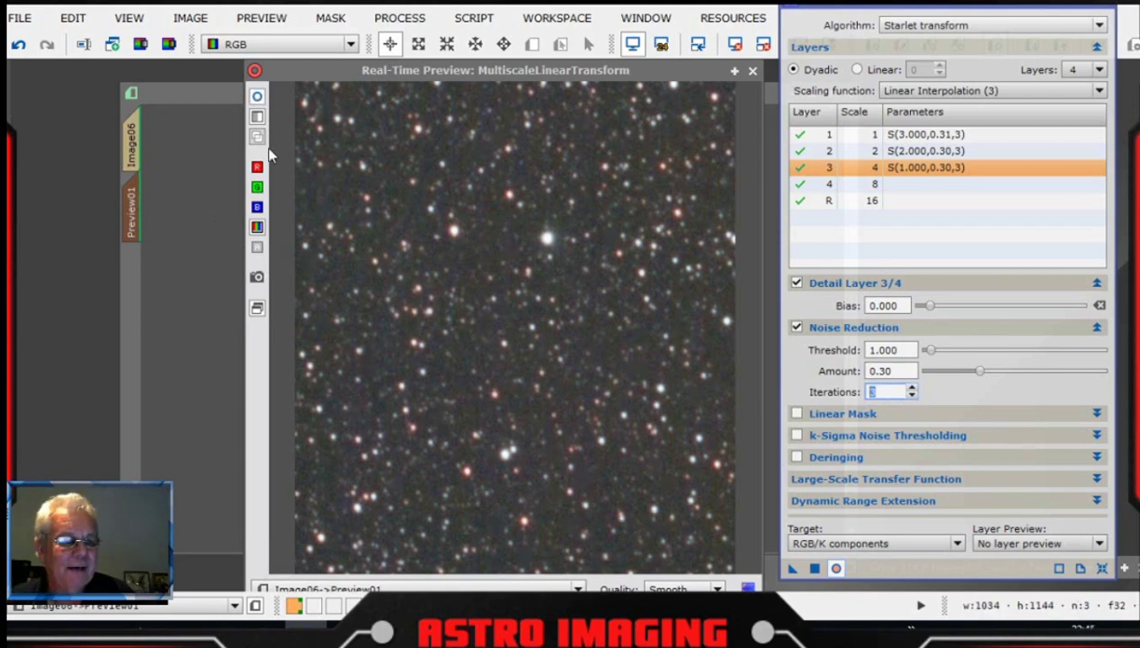
- Check the result in the real-time preview, close it, and apply the noise reduction to Preview01 for a before-and-after comparison
left_click_drag(359, 66, 354, 65)
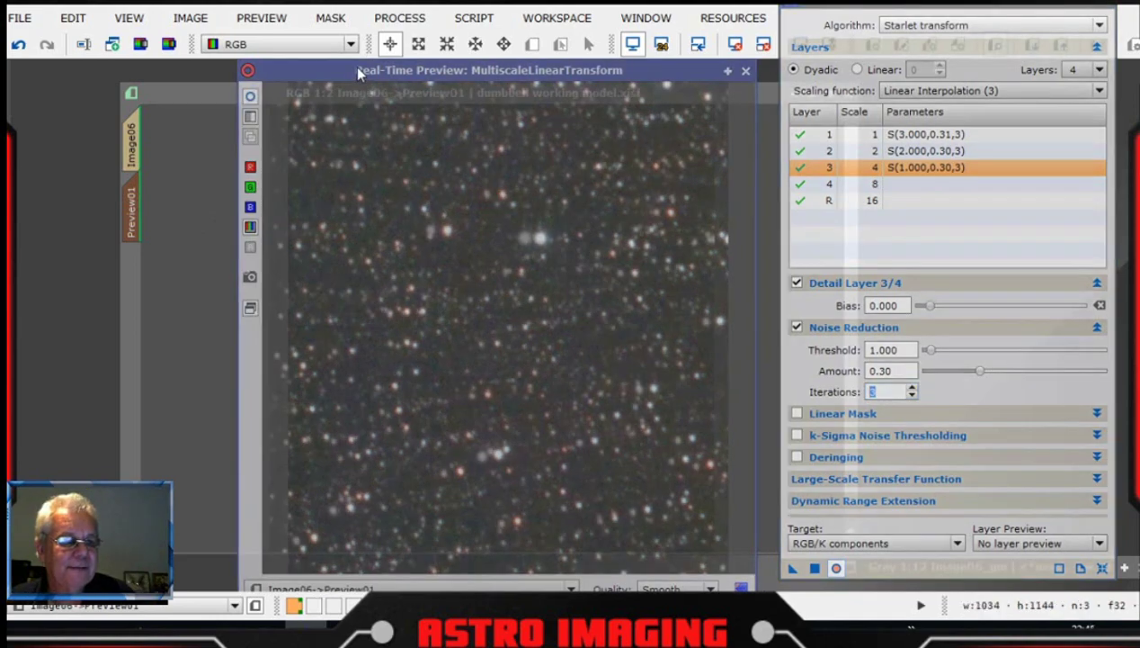
left_click(254, 97)
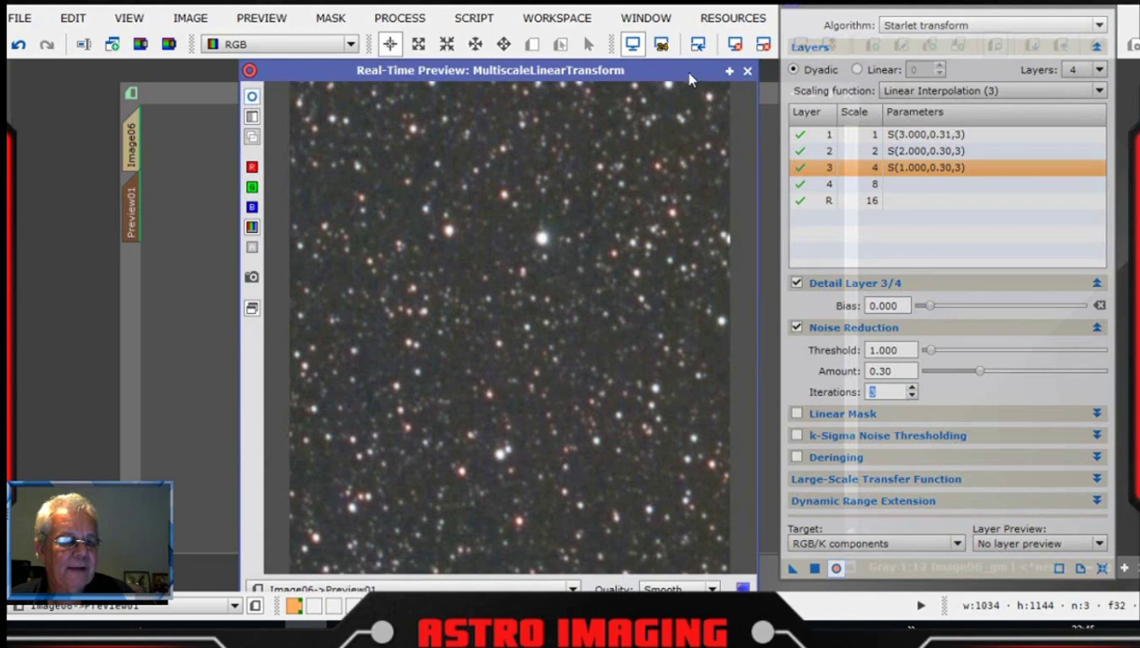
left_click_drag(689, 72, 686, 72)
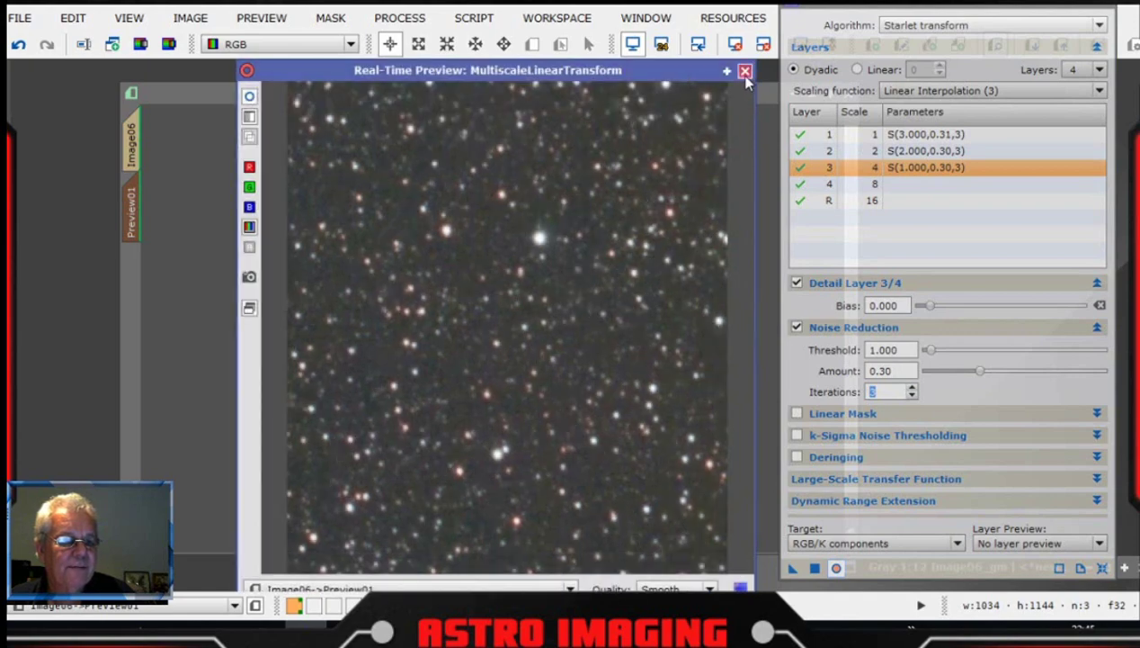
left_click(745, 71)
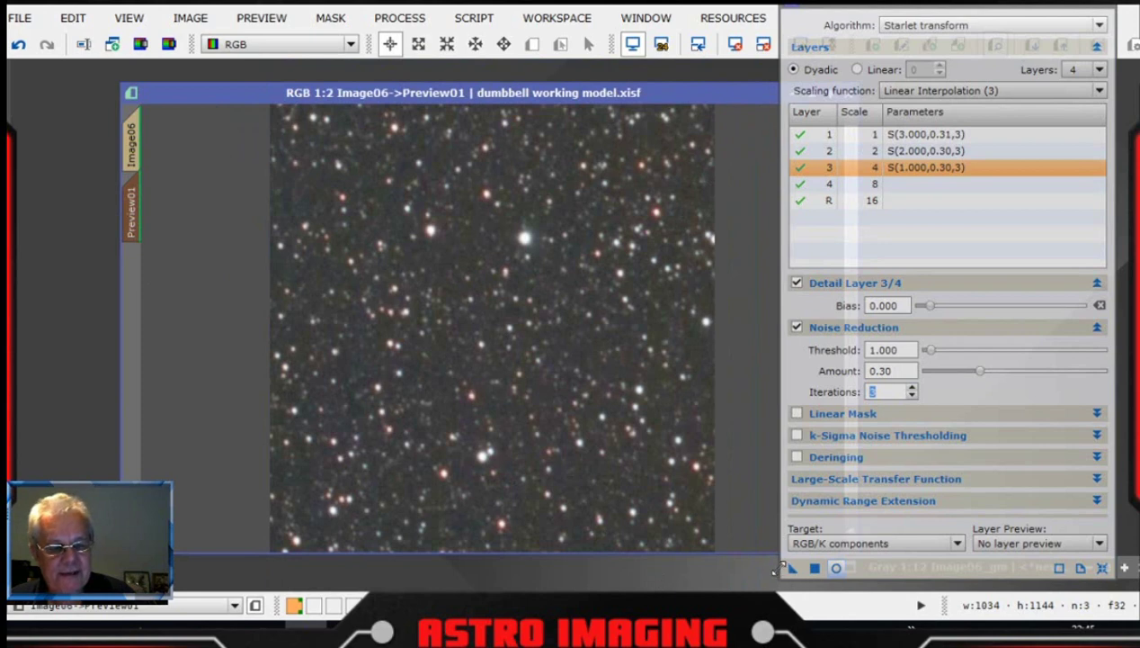
left_click_drag(792, 569, 508, 331)
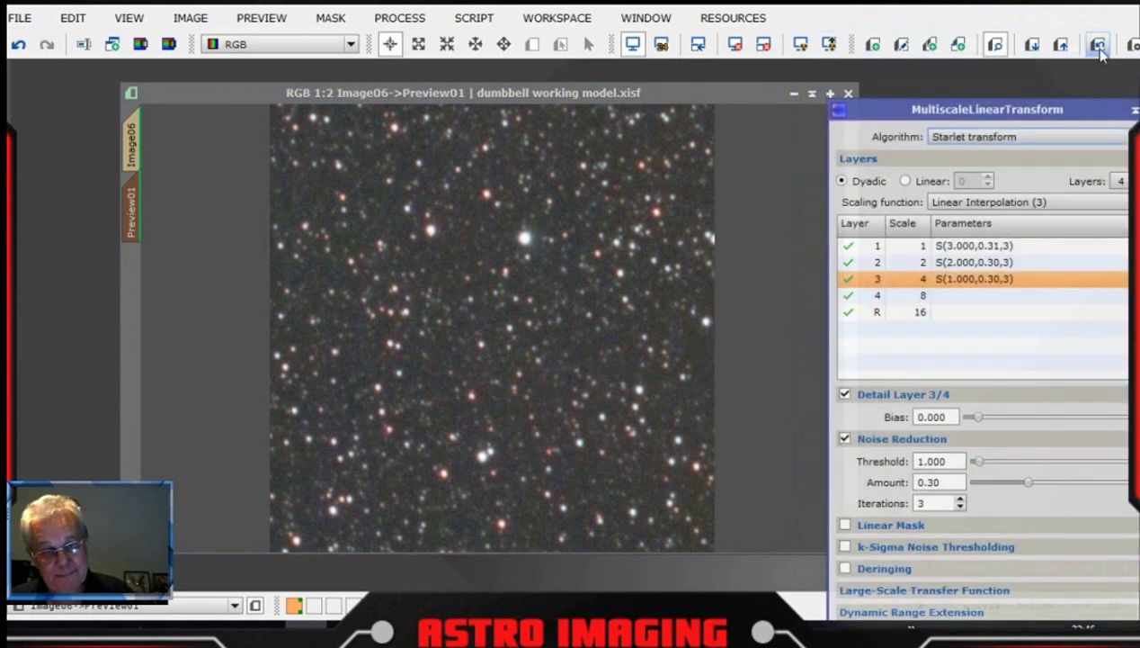
mouse_move(760, 100)
left_mouse_down()
mouse_move(740, 98)
mouse_move(769, 99)
left_mouse_up()
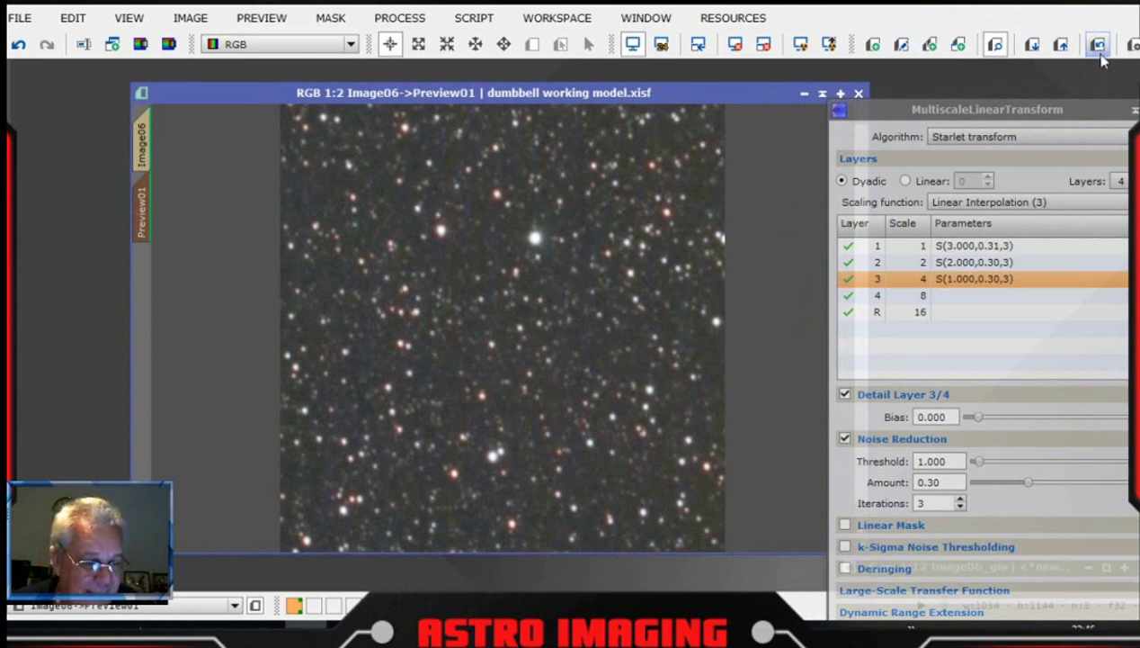
- Return to the full dumbbell image and delete Preview01 from it
left_click(143, 142)
left_click_drag(1026, 112, 1017, 10)
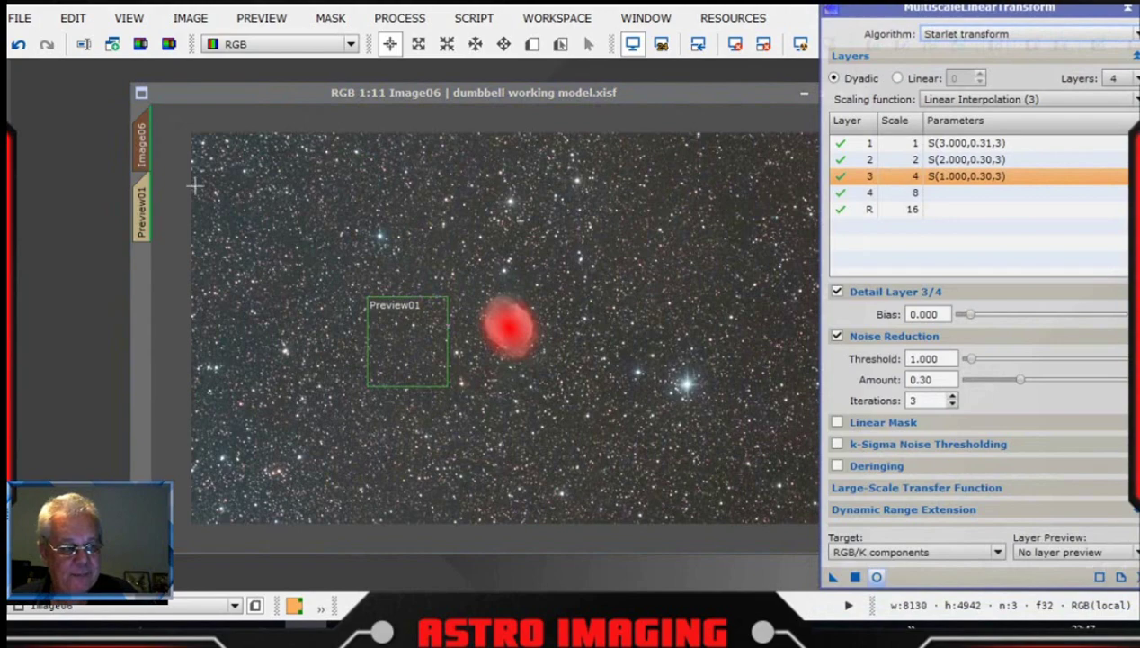
left_click(148, 214)
right_click(146, 218)
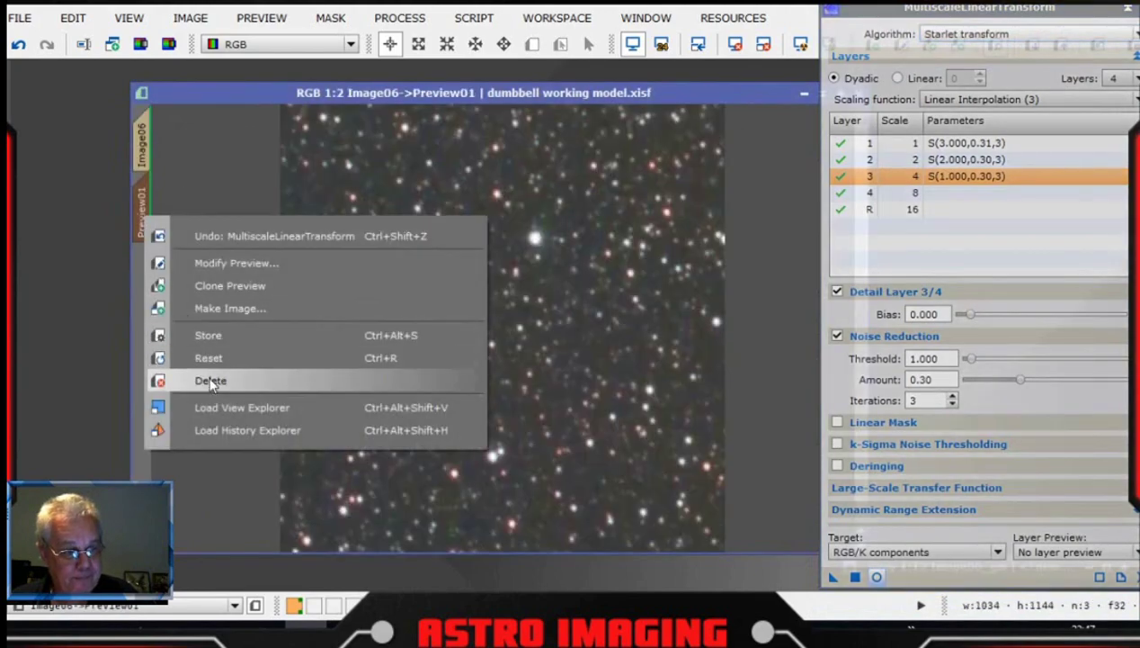
left_click(211, 380)
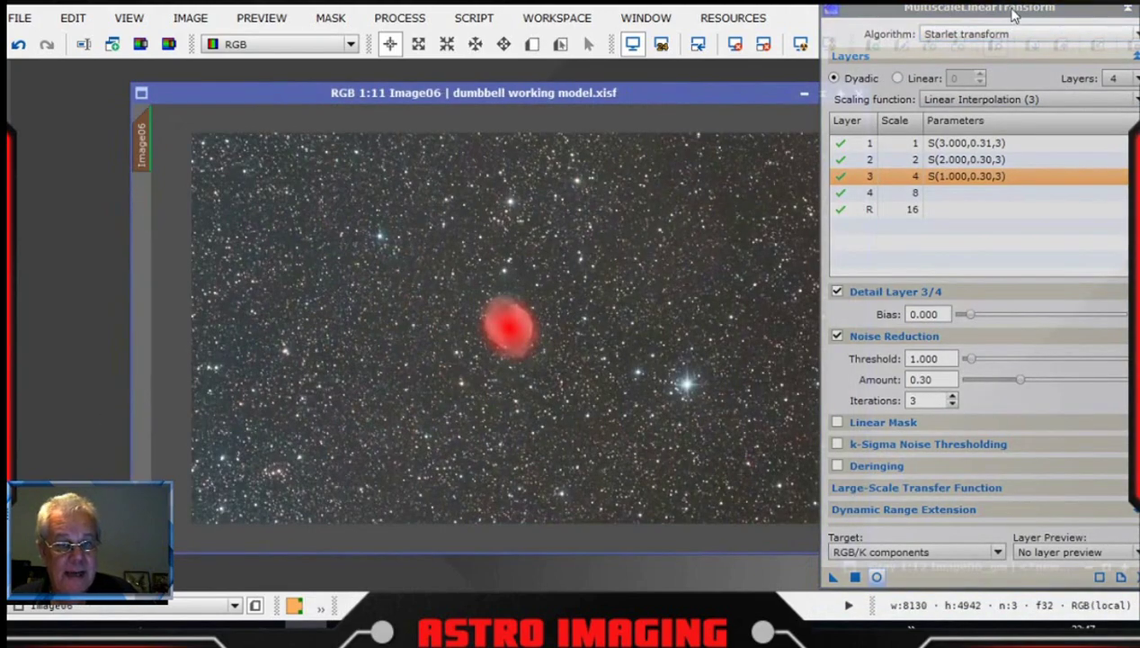
- Hide the red mask overlay on the dumbbell image while keeping the mask enabled
left_click_drag(1007, 7, 1002, 0)
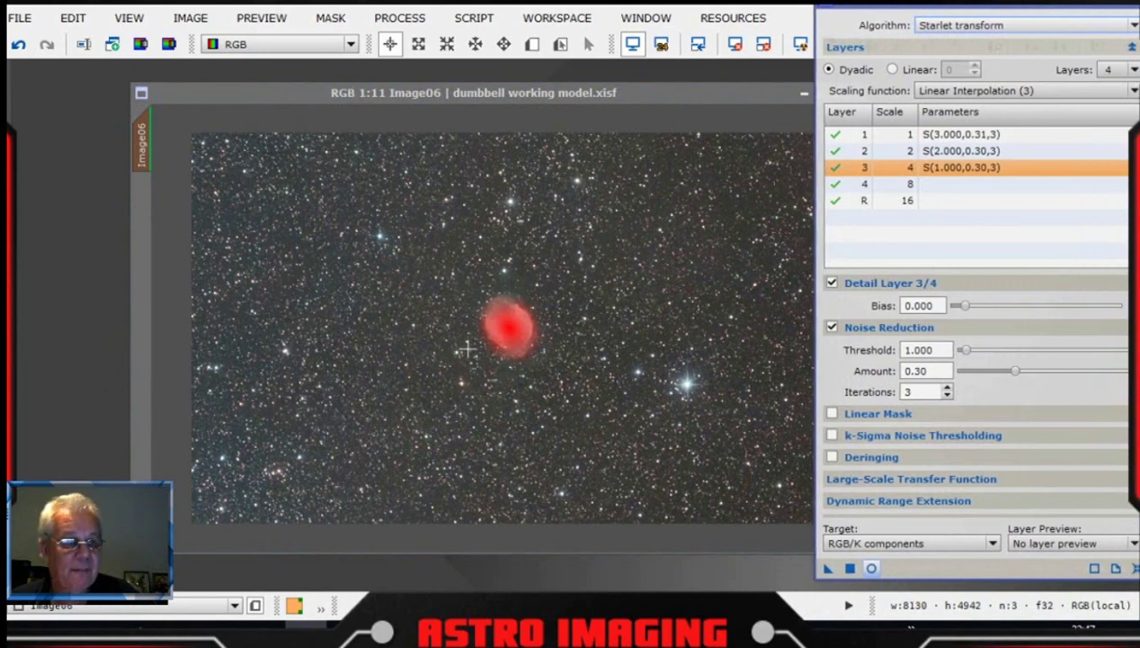
left_click(347, 92)
left_click(331, 18)
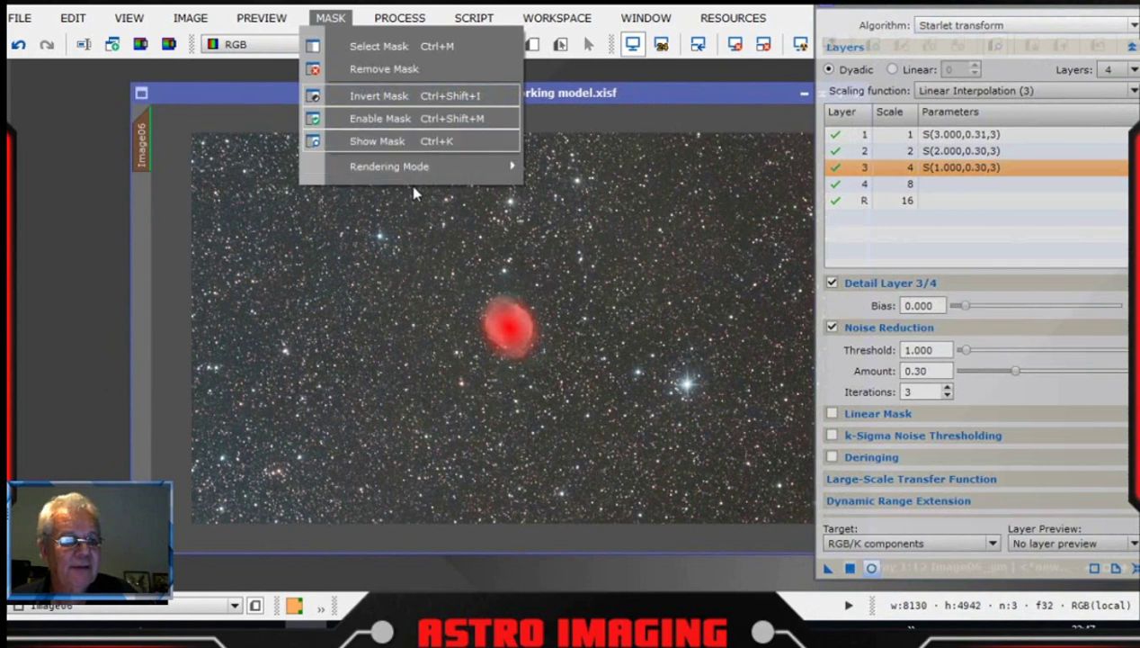
left_click(450, 225)
left_click(331, 19)
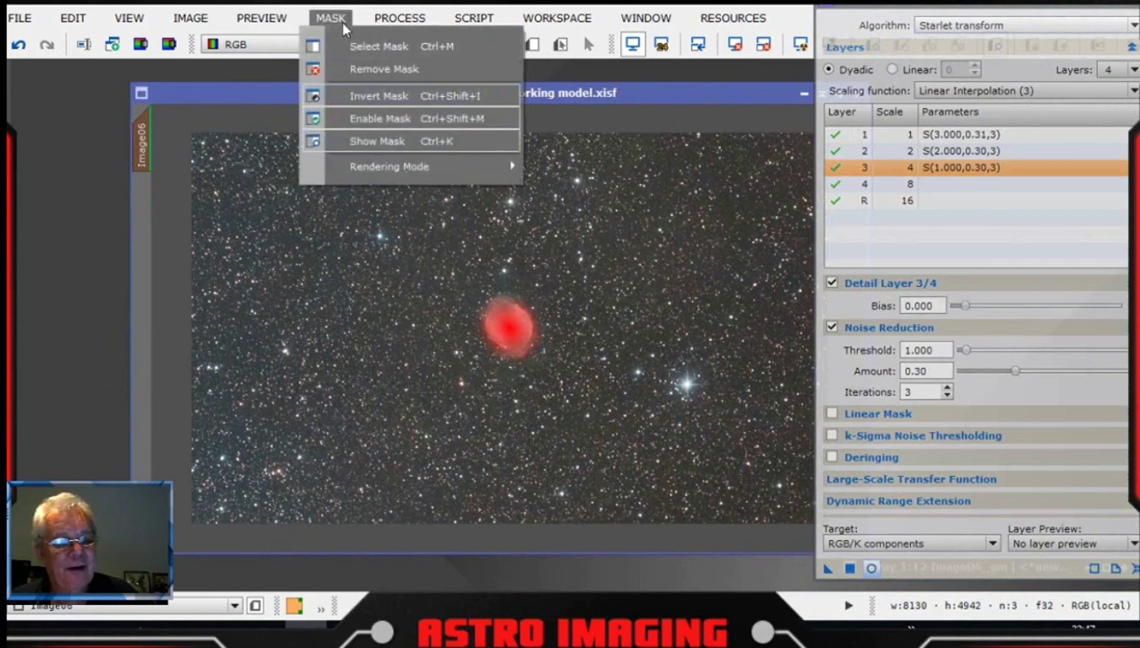
left_click(410, 142)
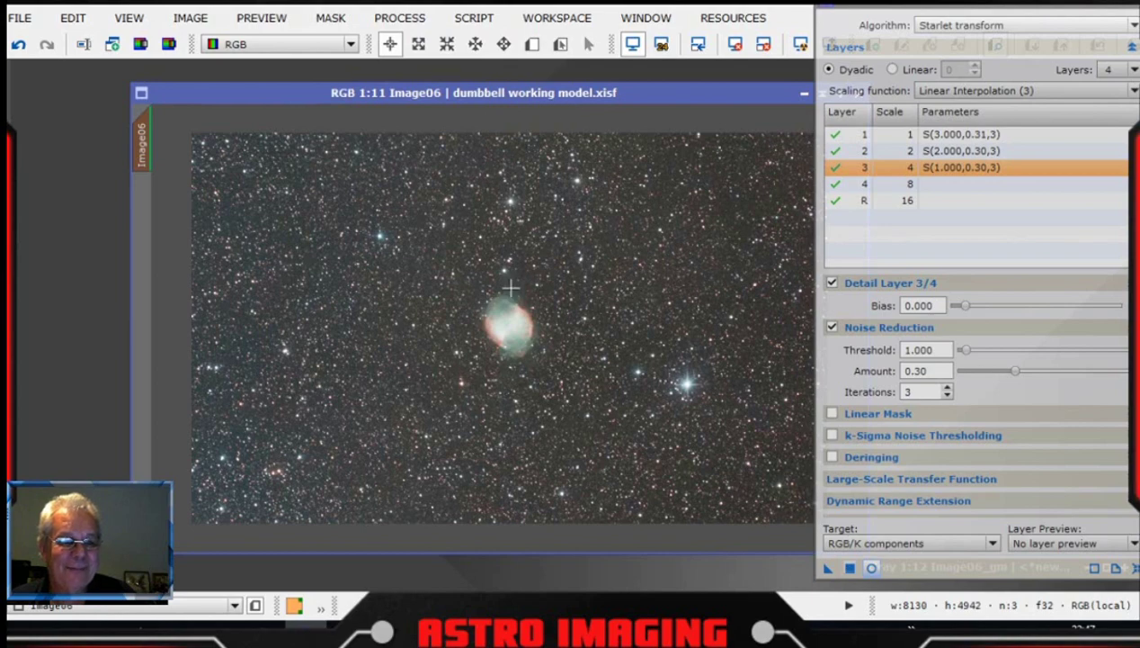
left_click(330, 18)
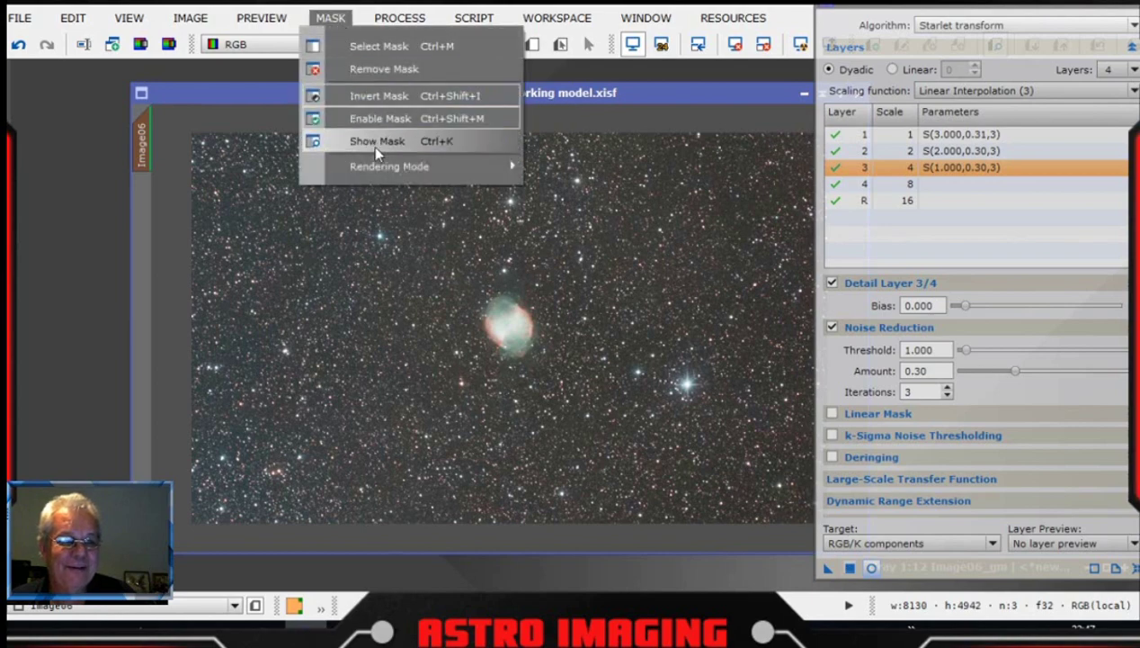
- Apply the MultiscaleLinearTransform noise reduction to the full dumbbell image and inspect the nebula and background up close
mouse_move(629, 89)
left_mouse_down()
mouse_move(624, 98)
mouse_move(645, 89)
left_mouse_up()
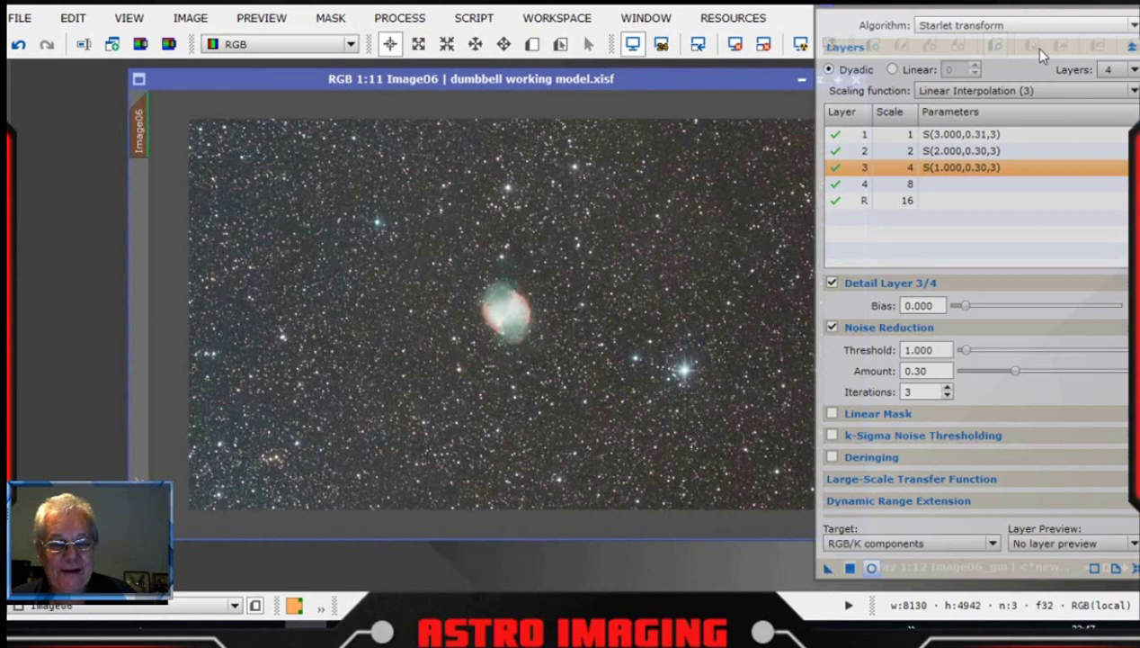
left_click_drag(1030, 9, 237, 7)
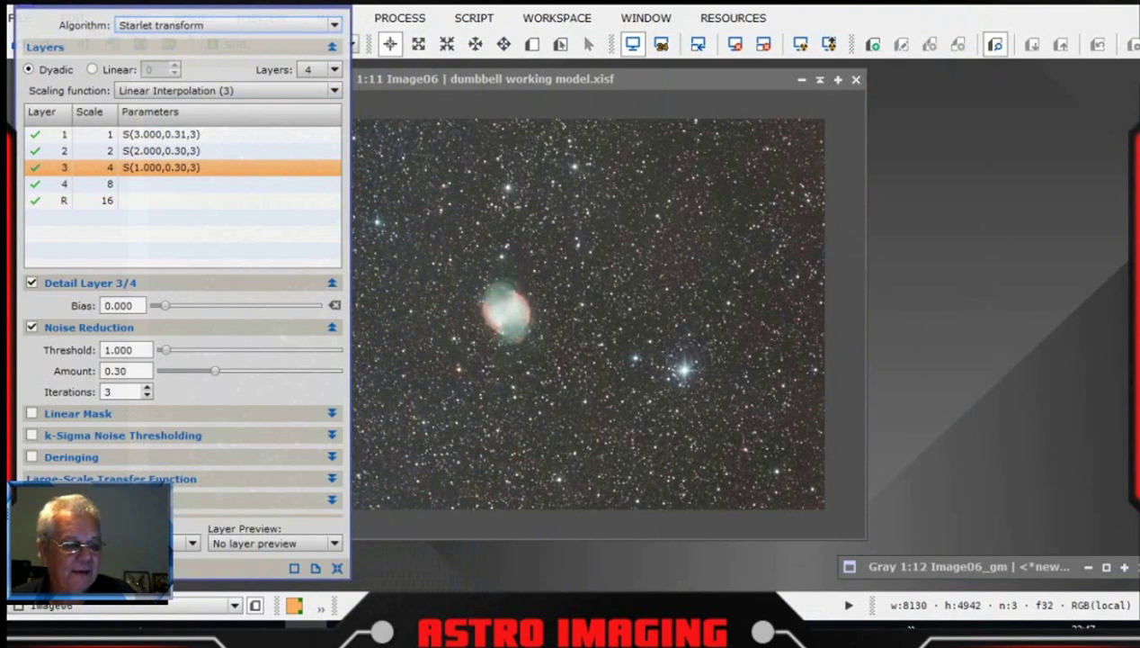
left_click(512, 354)
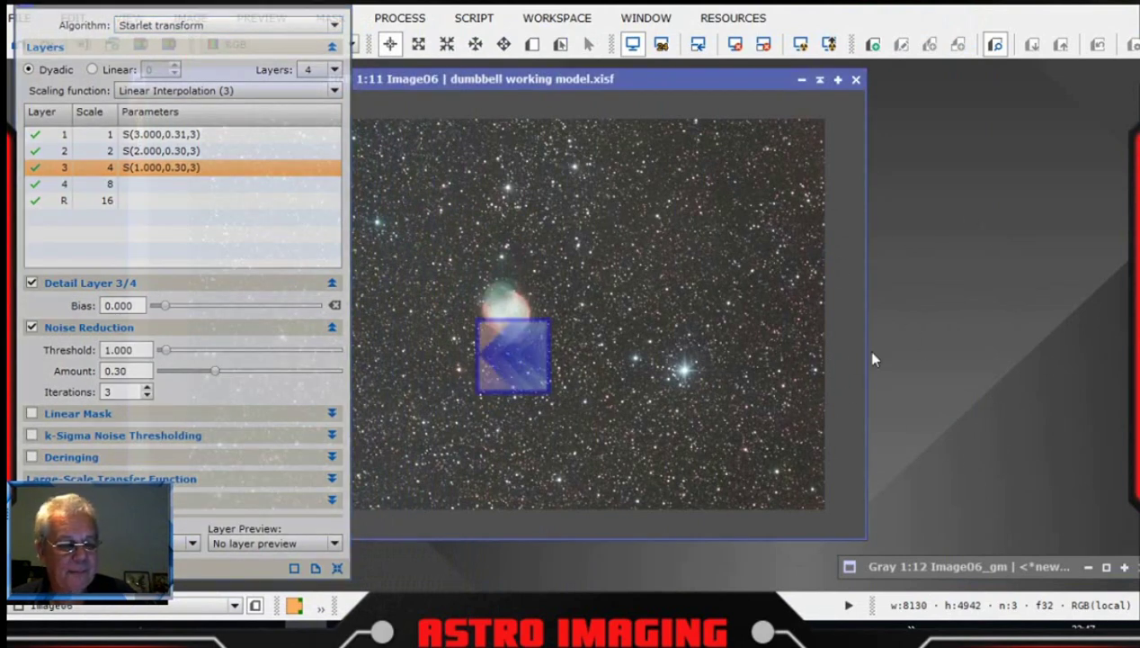
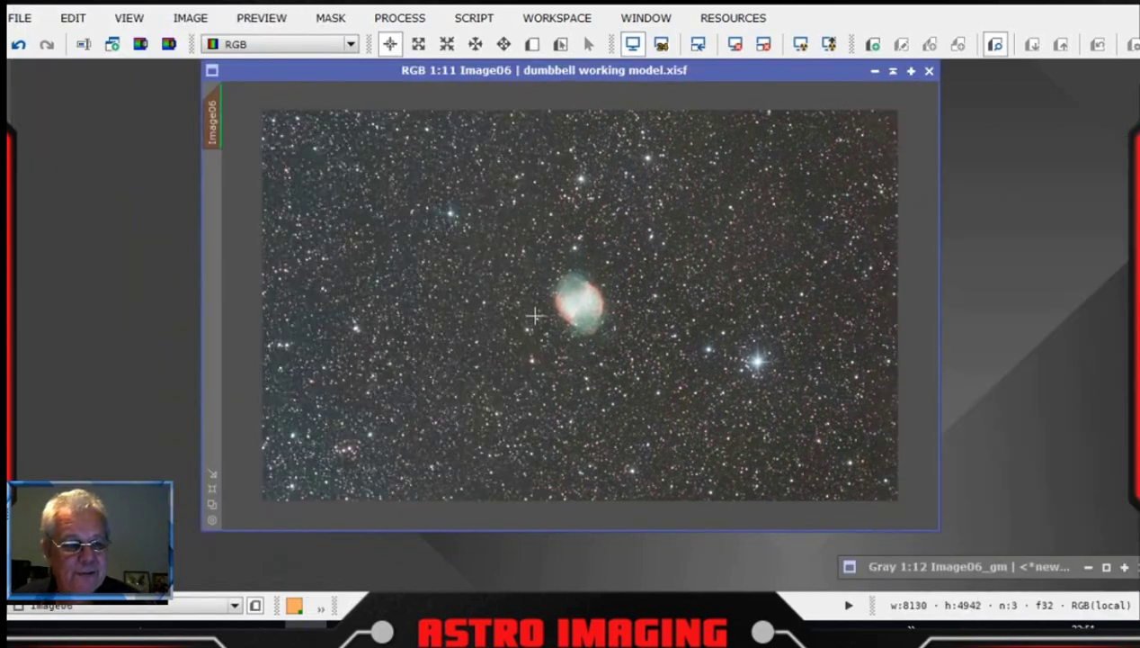
left_click_drag(555, 79, 556, 101)
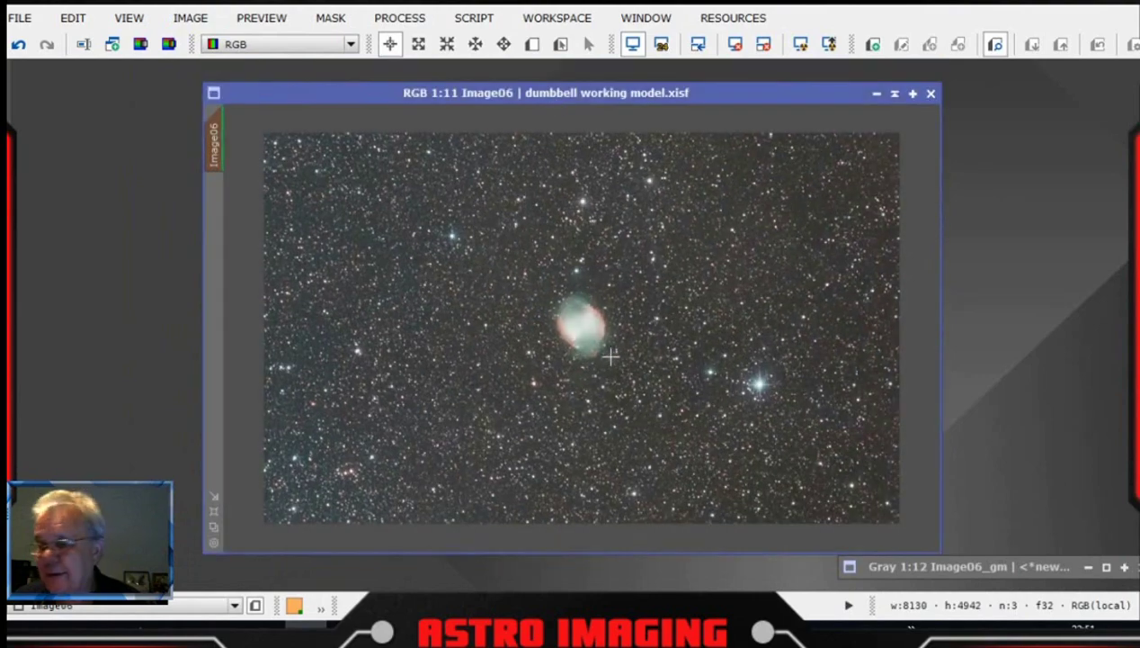
scroll(596, 344, "up", 8)
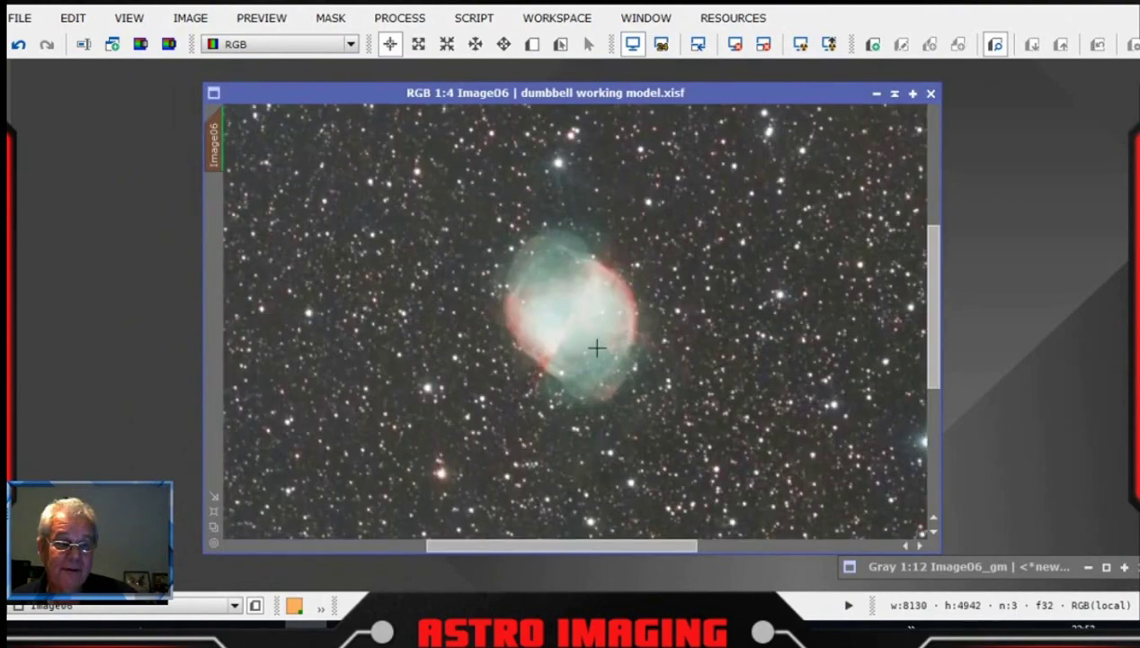
- Inspect the noise-reduced dumbbell nebula up close and return to a view of the whole frame
scroll(602, 348, "up", 1)
scroll(603, 350, "down", 1)
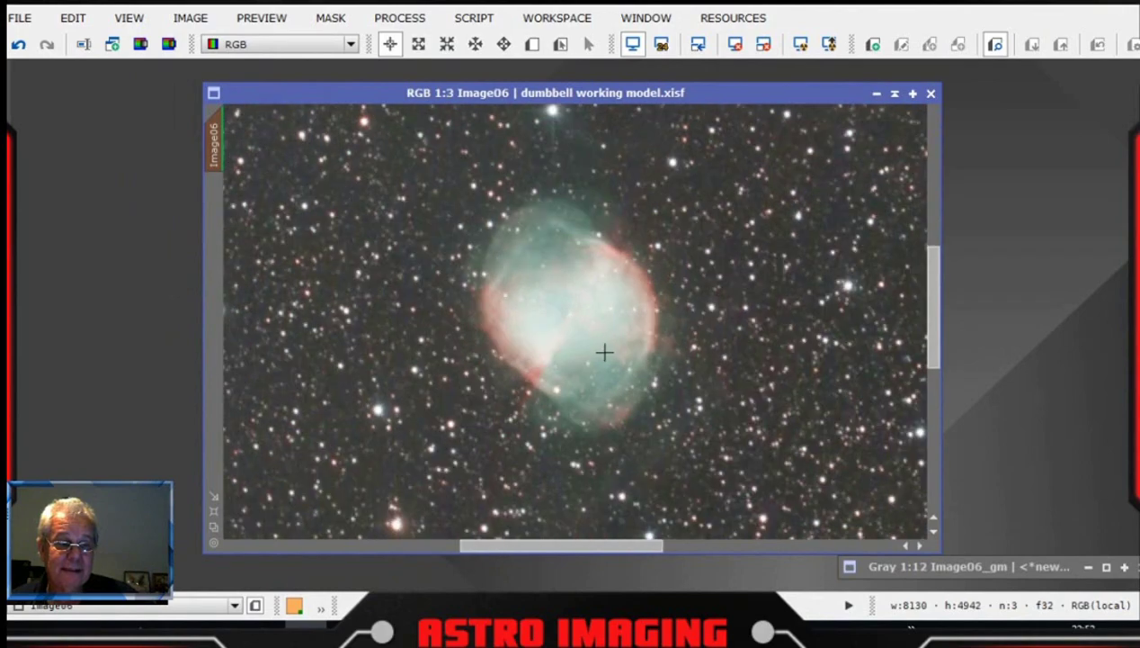
scroll(615, 356, "down", 7)
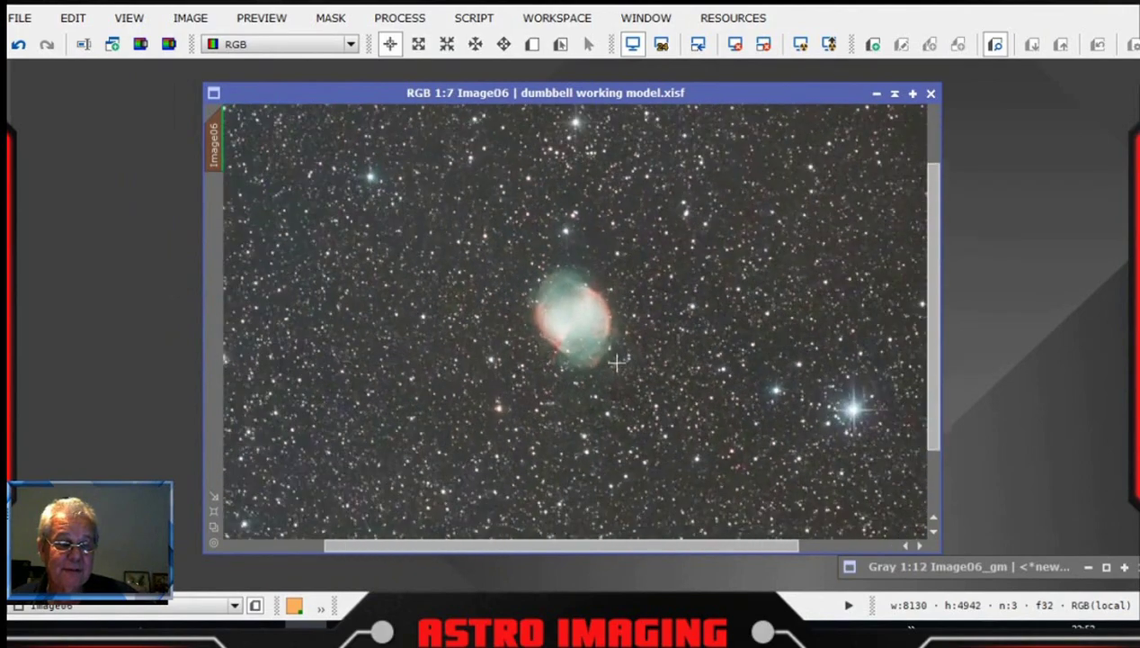
scroll(617, 363, "down", 1)
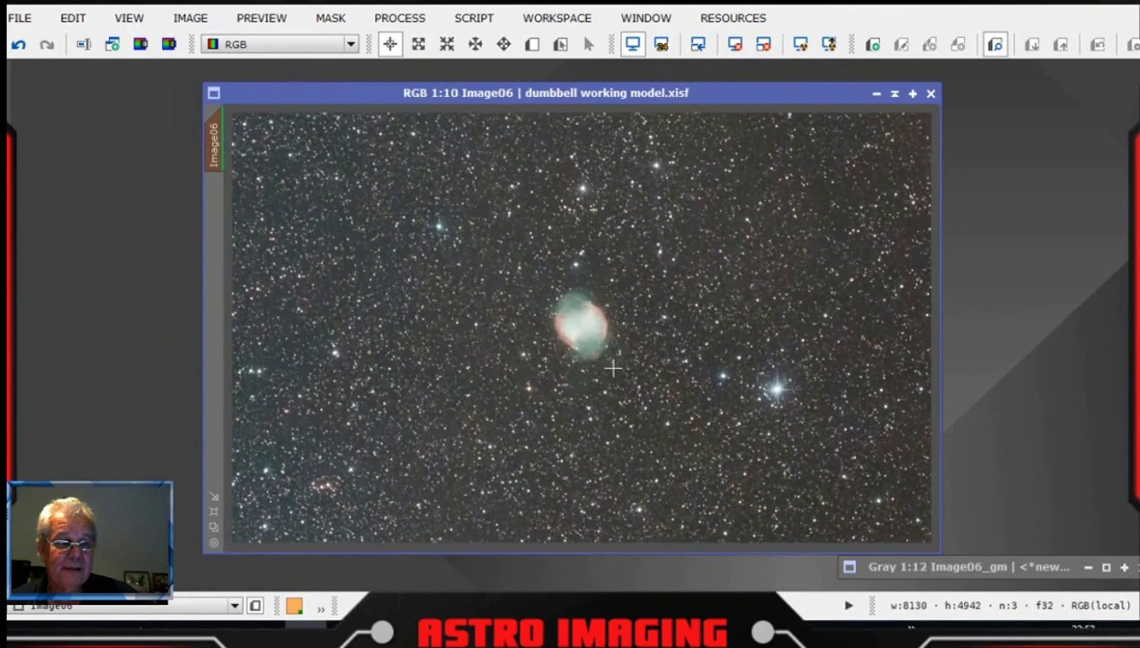
scroll(615, 367, "up", 1)
scroll(614, 367, "down", 1)
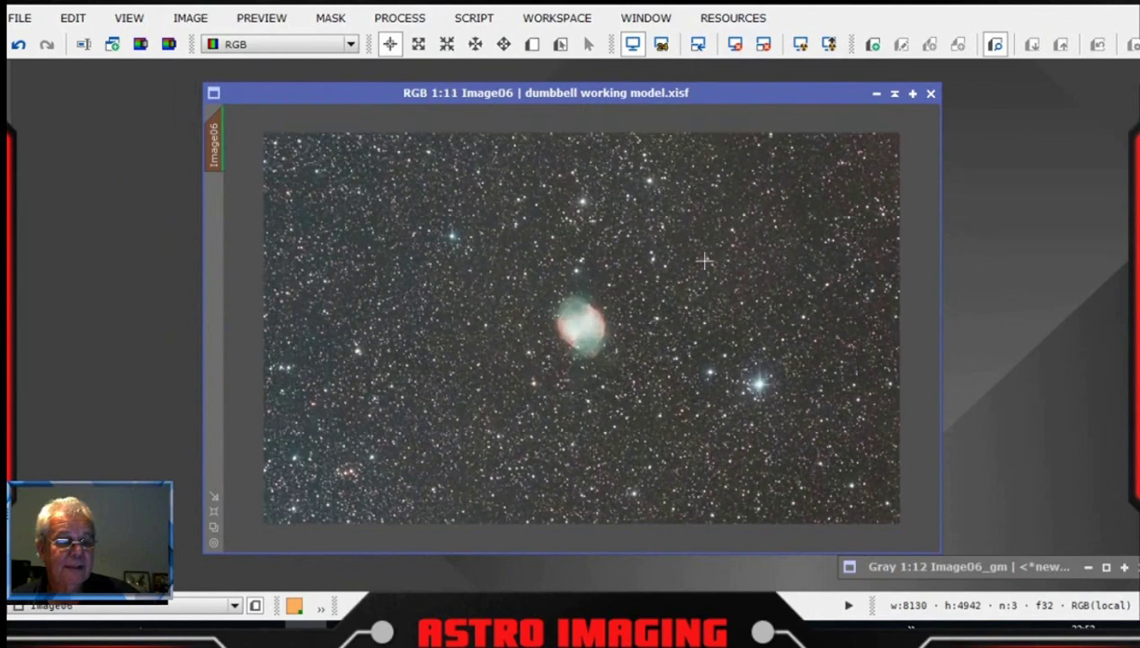
left_click_drag(700, 93, 705, 85)
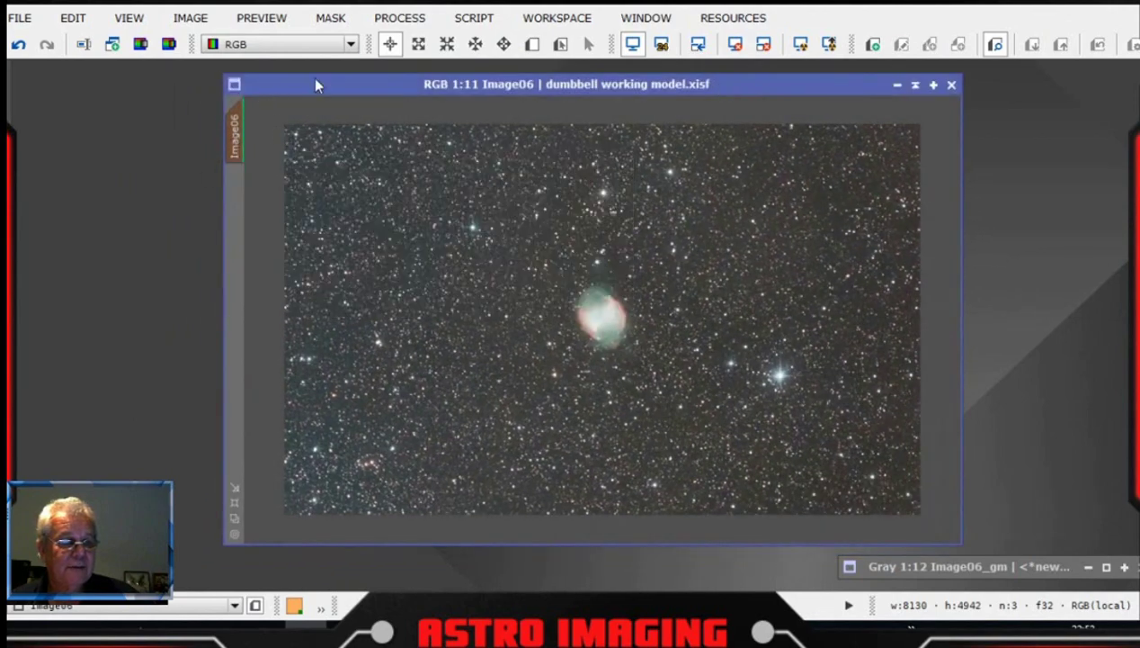
- Remove the mask from the dumbbell image
left_click(328, 18)
mouse_move(372, 27)
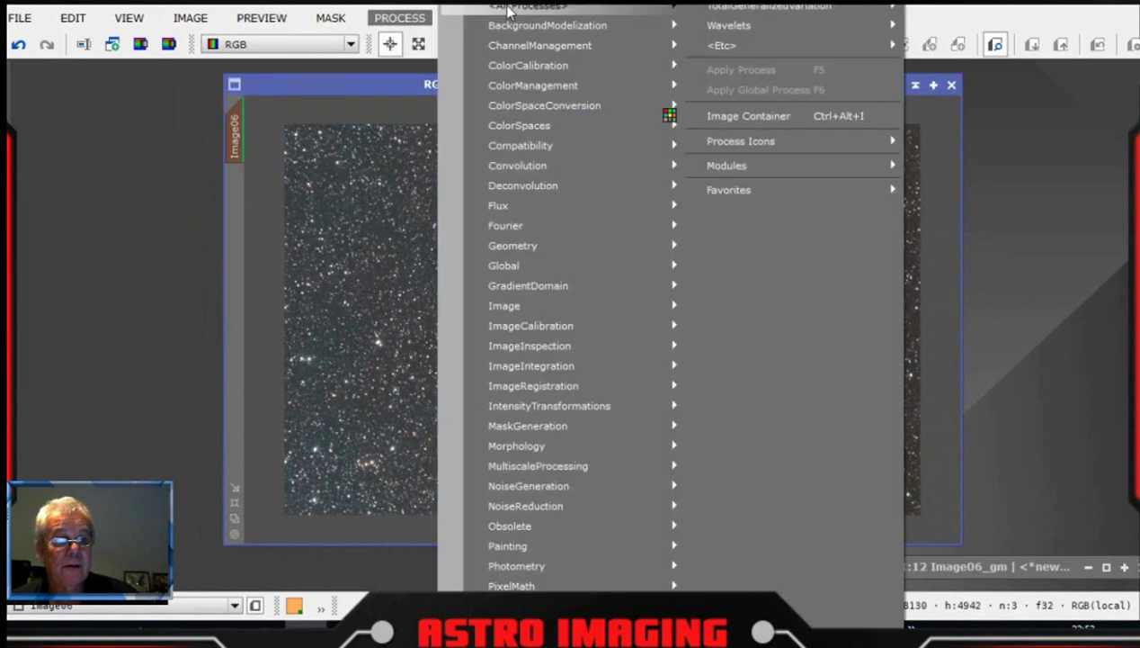
mouse_move(508, 11)
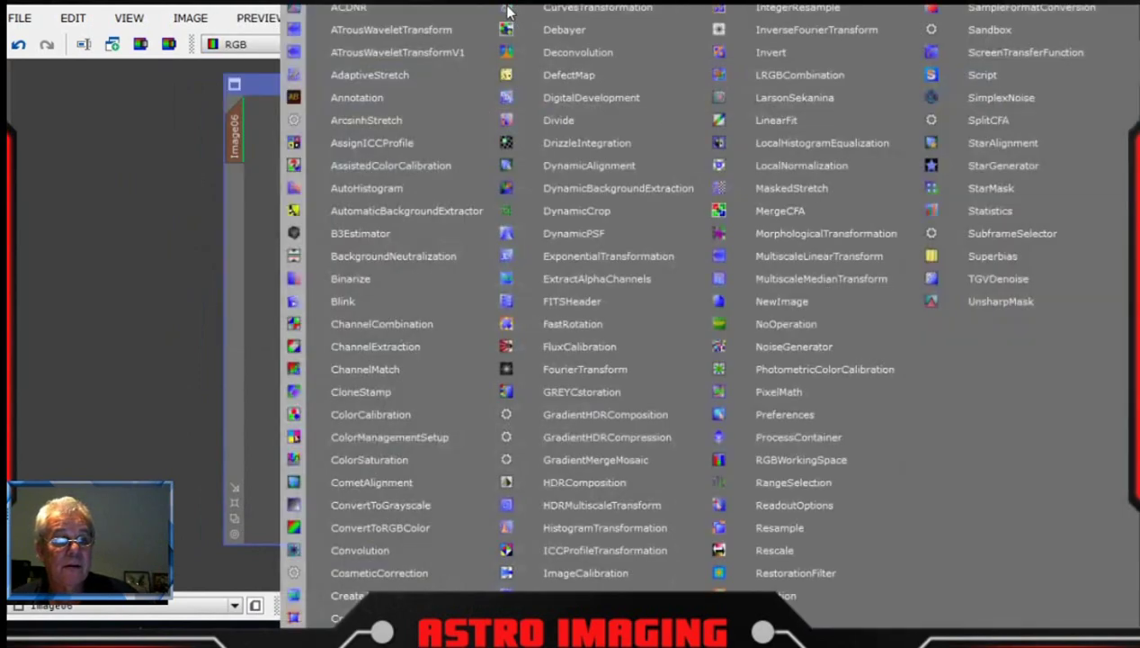
mouse_move(265, 16)
mouse_move(330, 18)
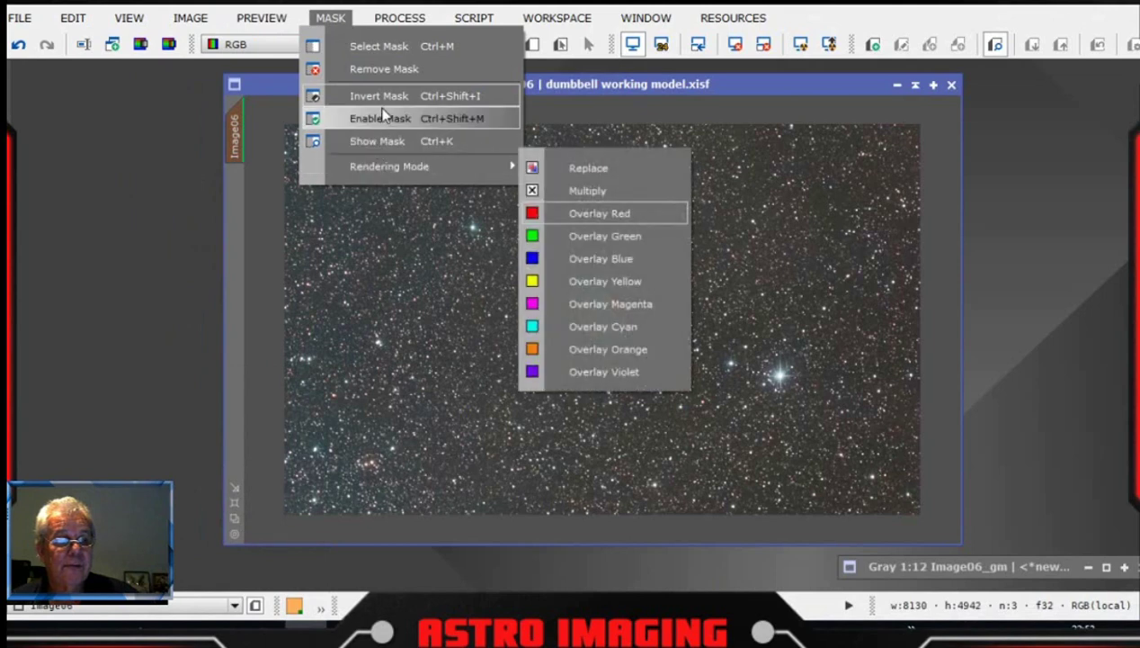
left_click(383, 69)
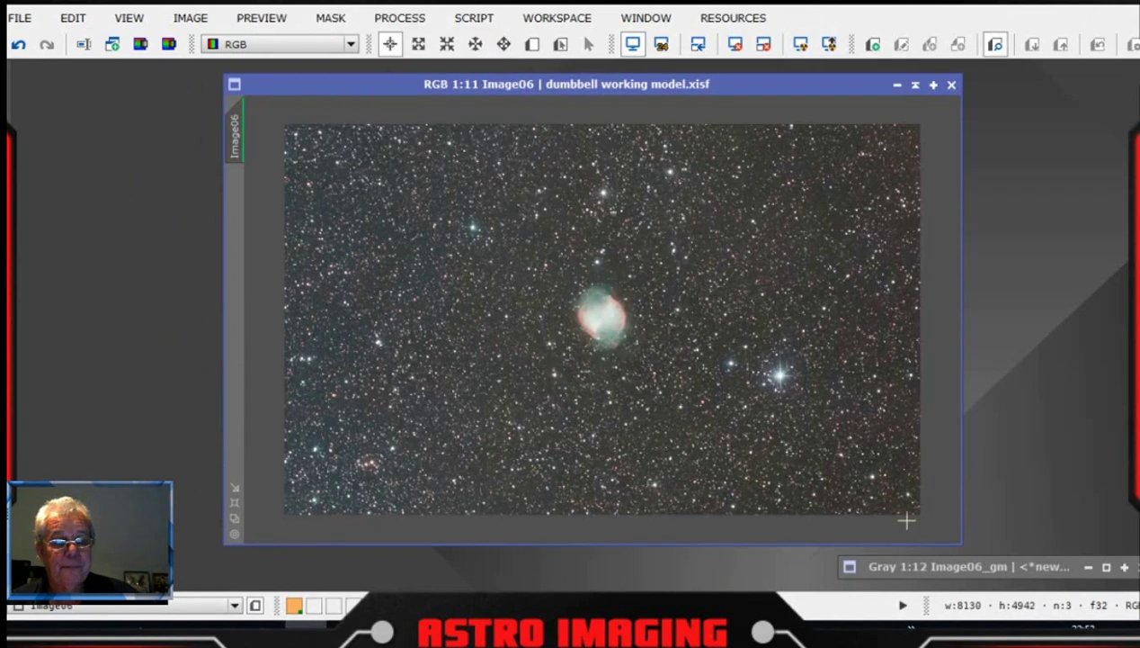
- Rearrange the image windows, open ScreenTransferFunction, and place it over the lower part of the dumbbell image
left_click_drag(1026, 566, 1032, 573)
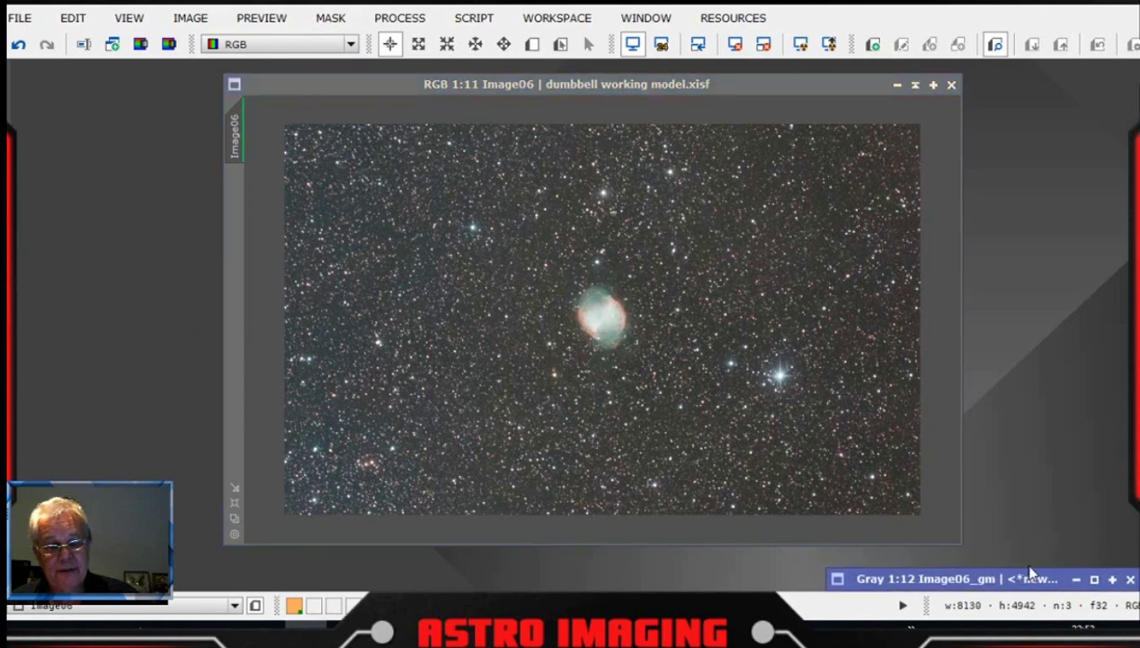
left_click_drag(509, 90, 435, 90)
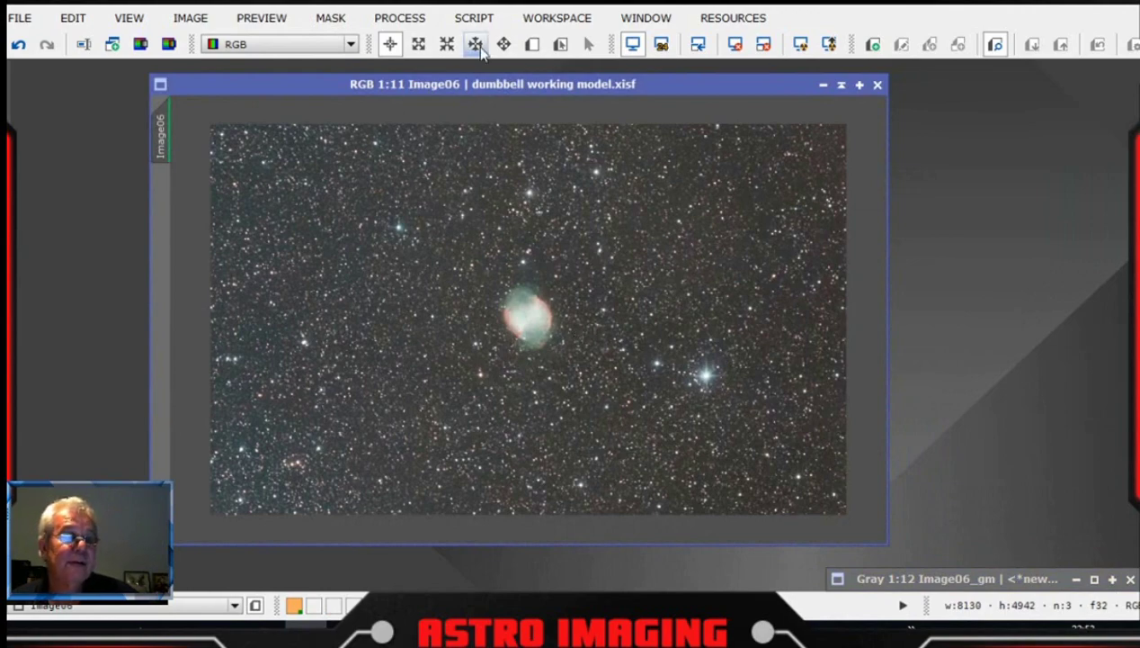
left_click(412, 20)
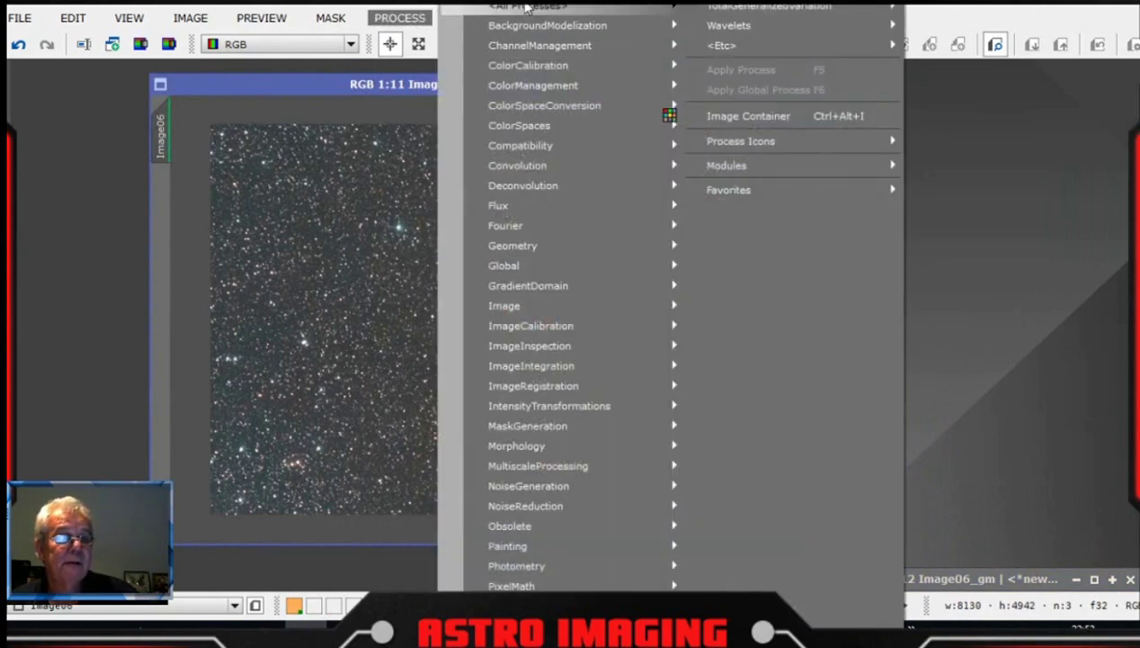
mouse_move(504, 17)
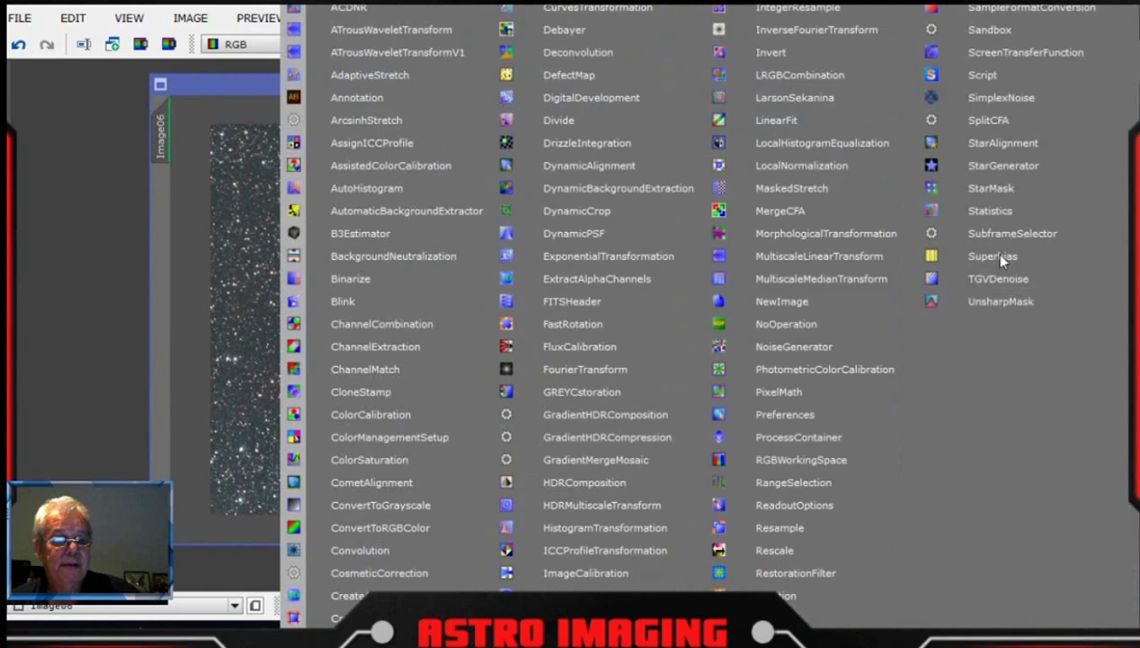
left_click(1003, 54)
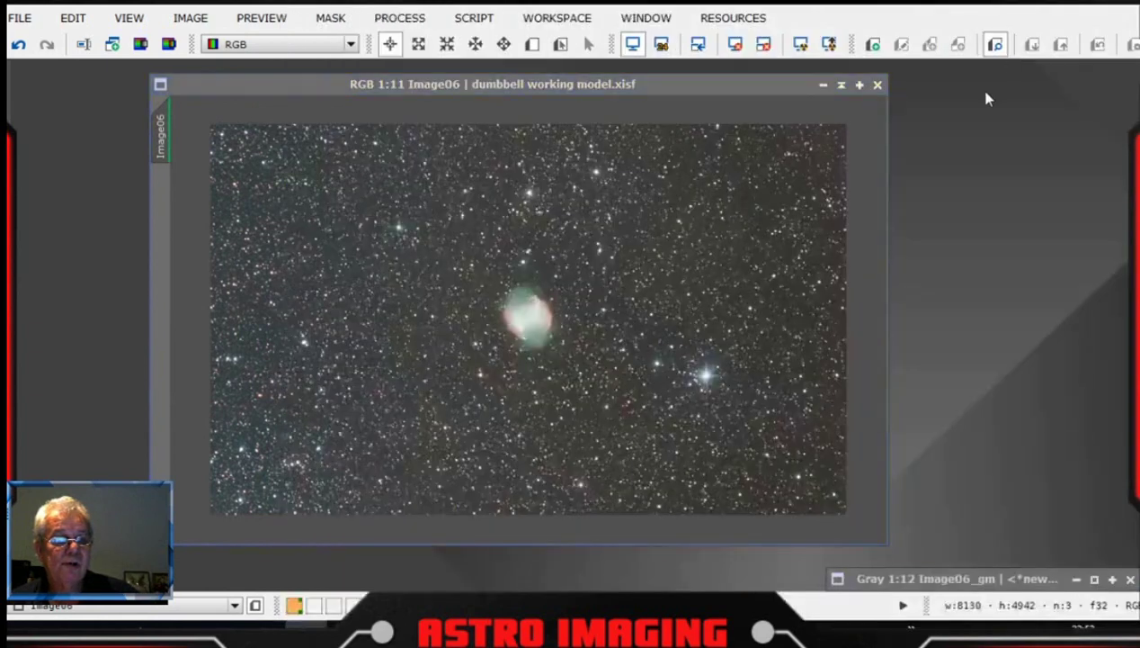
left_click_drag(819, 447, 492, 429)
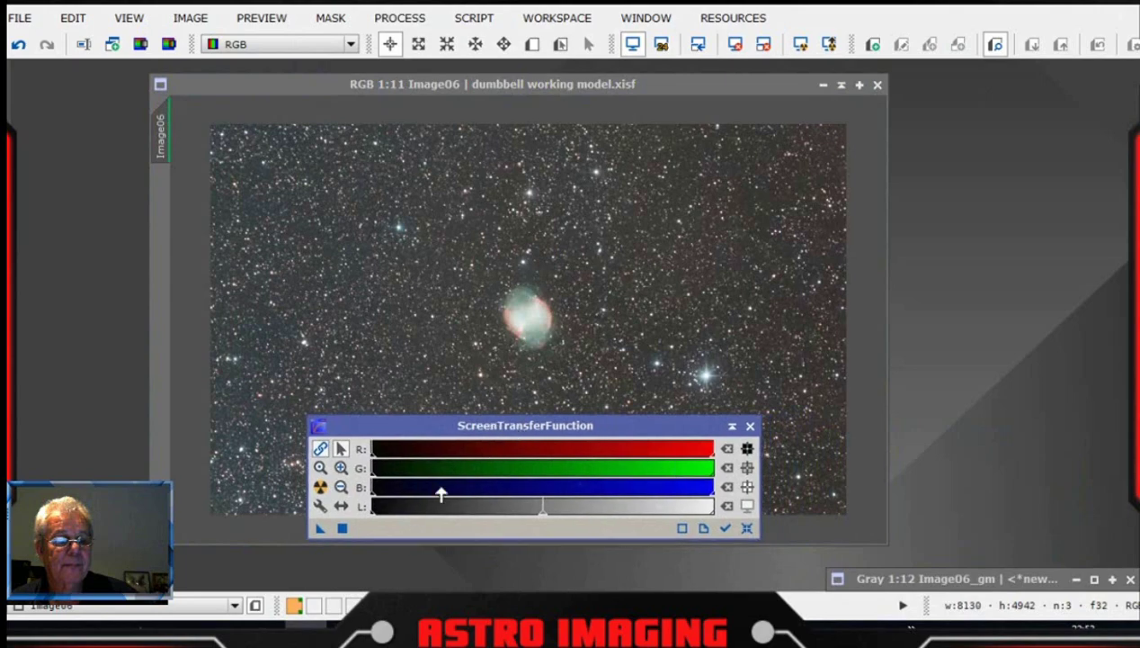
- Open HistogramTransformation and arrange it beside ScreenTransferFunction so both remain accessible
left_click(398, 20)
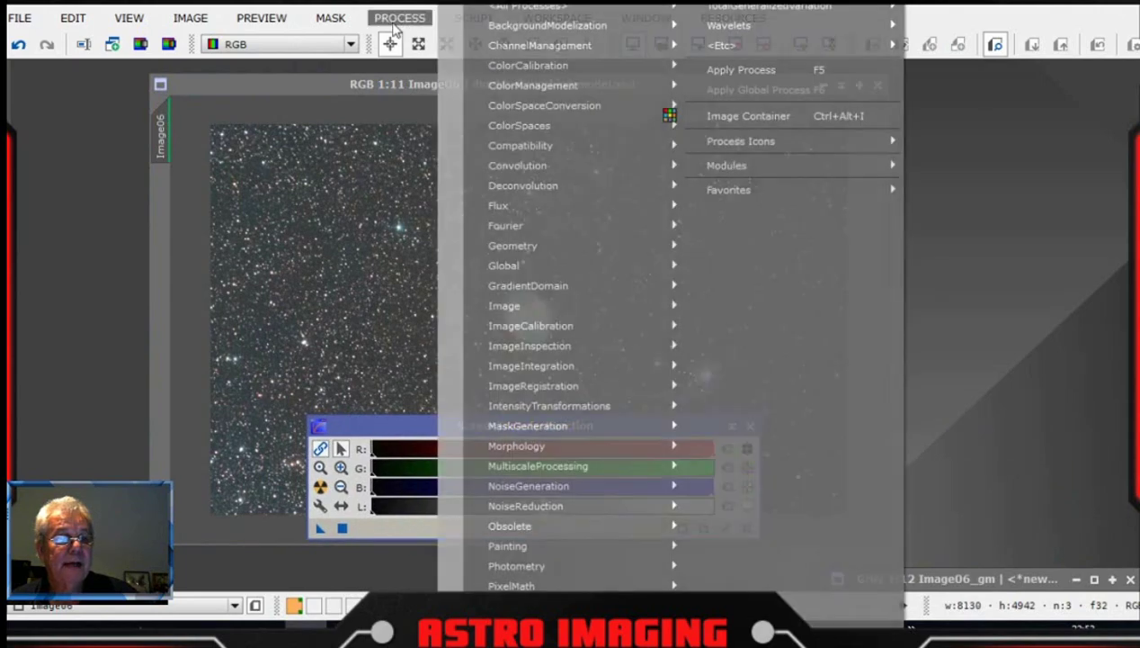
mouse_move(527, 6)
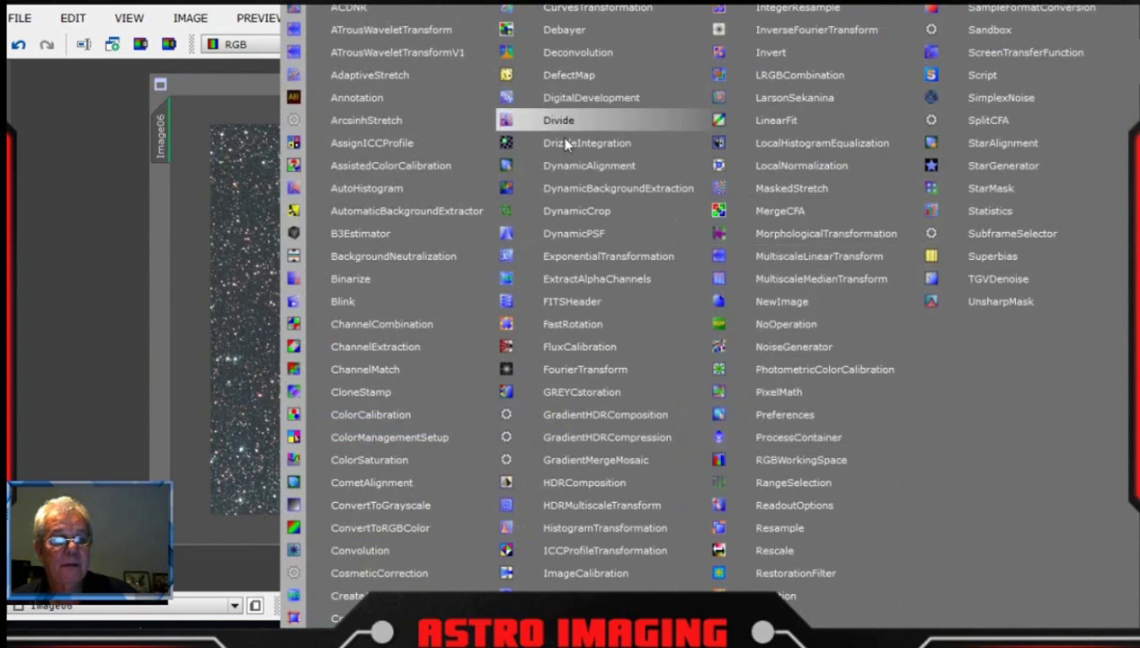
left_click(598, 529)
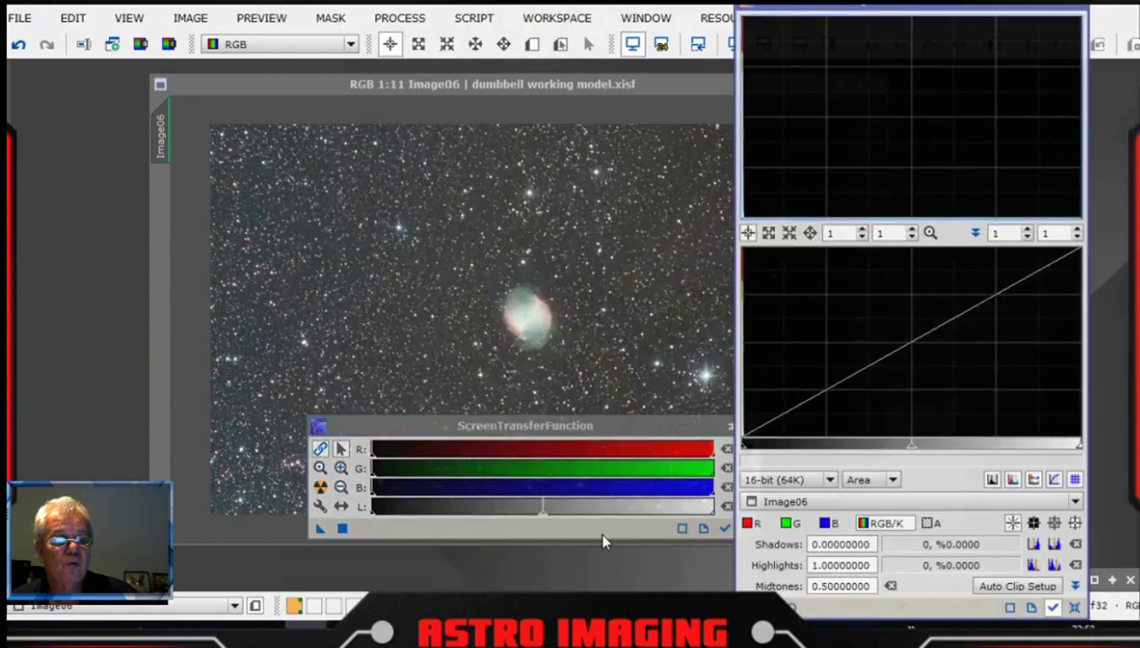
left_click_drag(963, 12, 1015, 7)
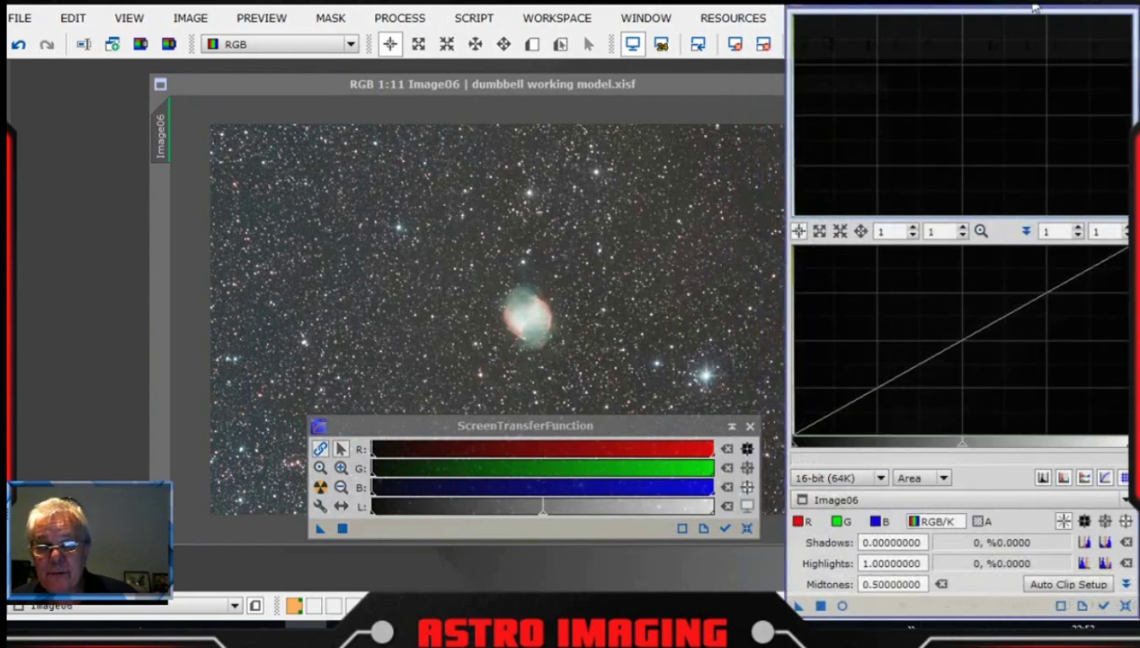
left_click_drag(1040, 7, 1052, 7)
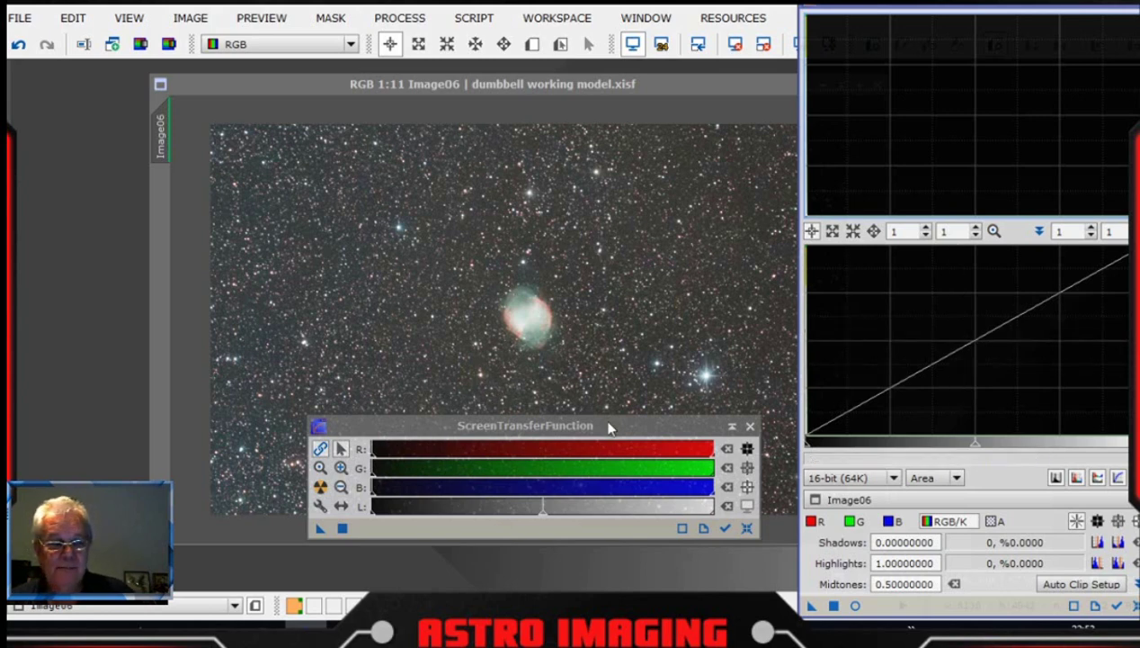
left_click_drag(603, 432, 635, 439)
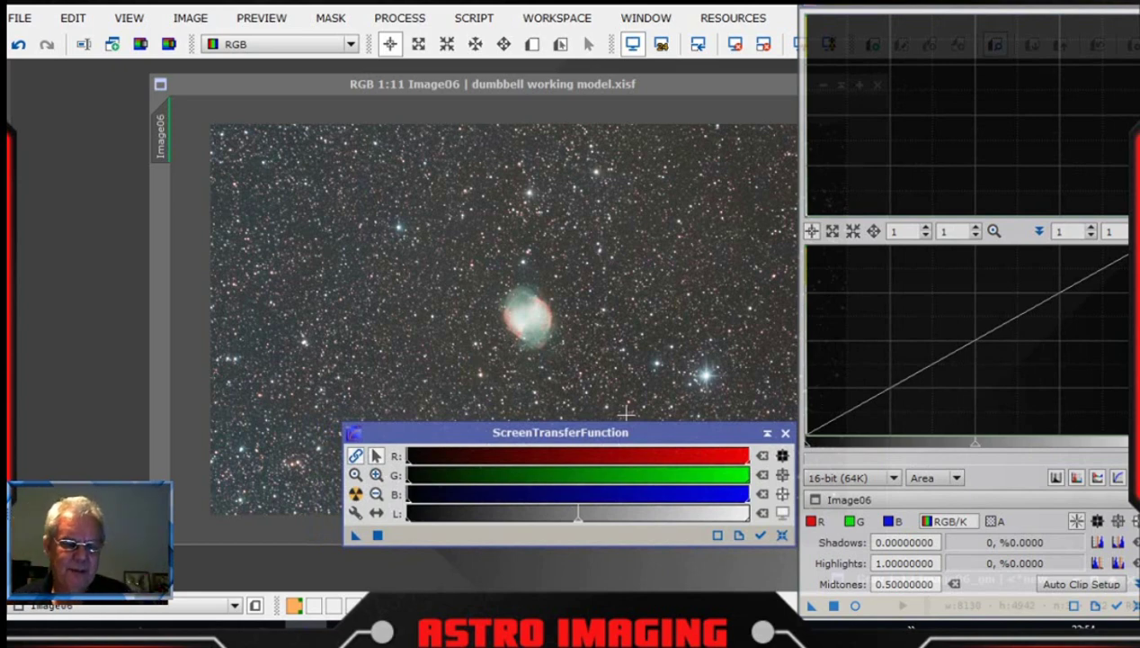
left_click_drag(672, 438, 663, 429)
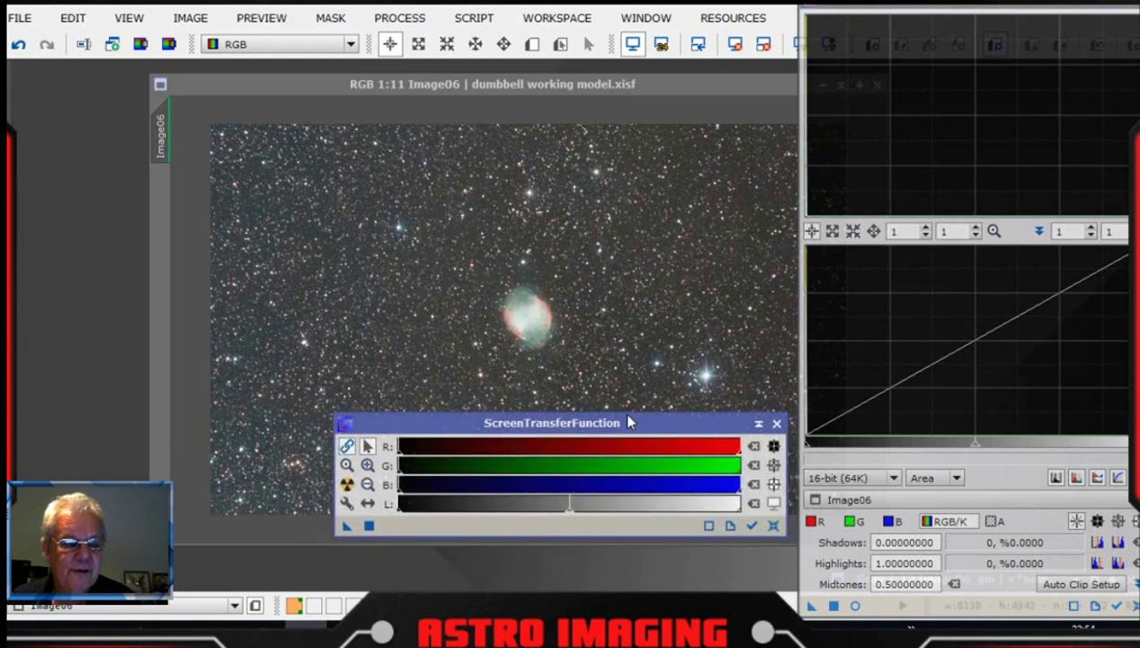
- Auto-stretch the dumbbell image with linked channels in ScreenTransferFunction and make HistogramTransformation track the active view
left_click(316, 540)
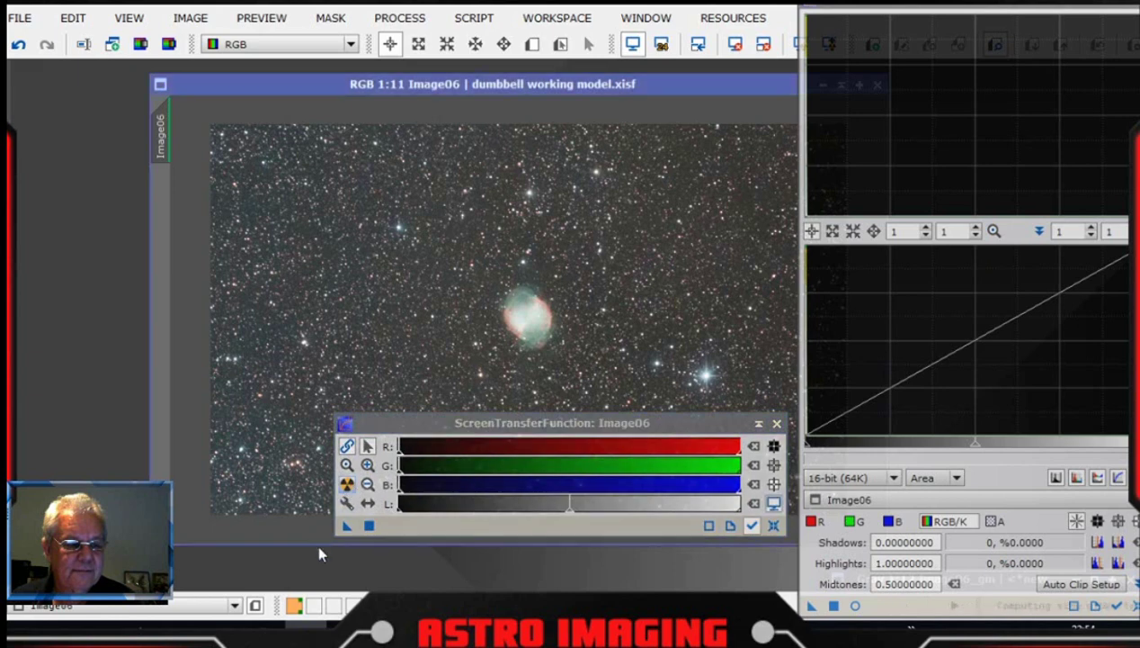
left_click(346, 484)
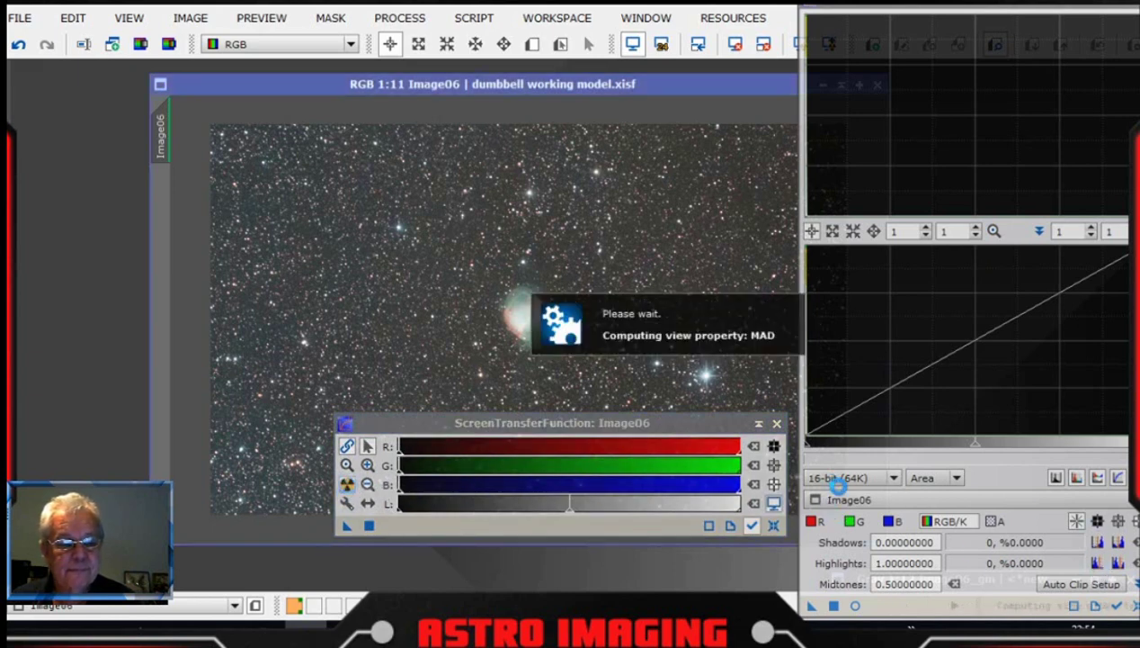
left_click(1119, 609)
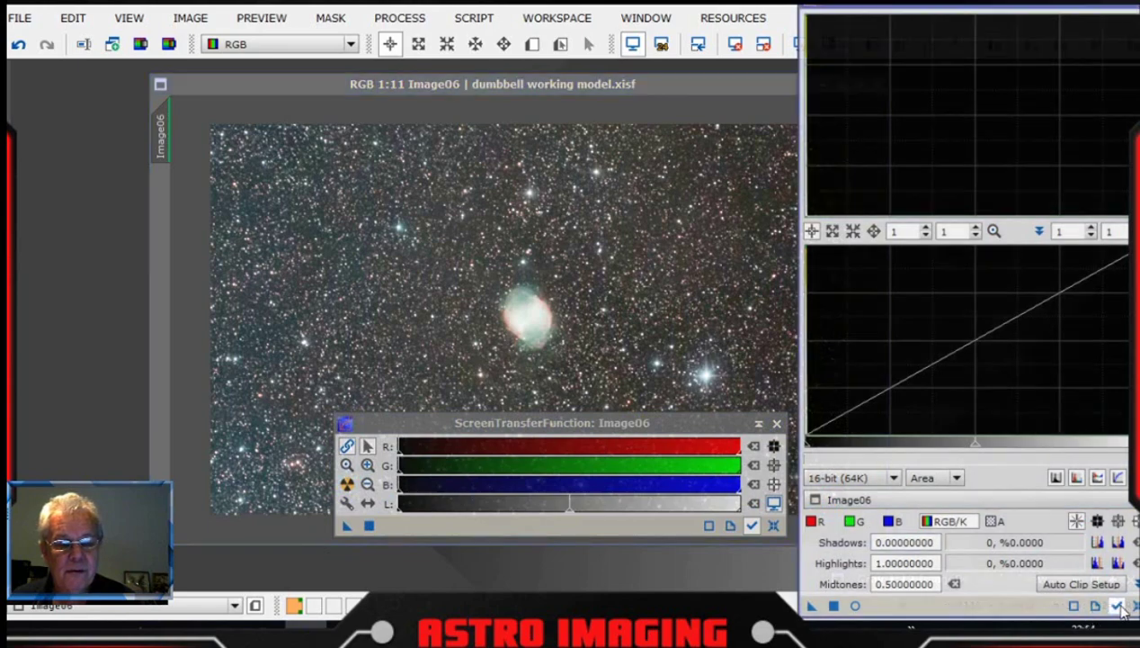
- Start the HistogramTransformation real-time preview and transfer the ScreenTransferFunction stretch to HistogramTransformation
left_click(855, 606)
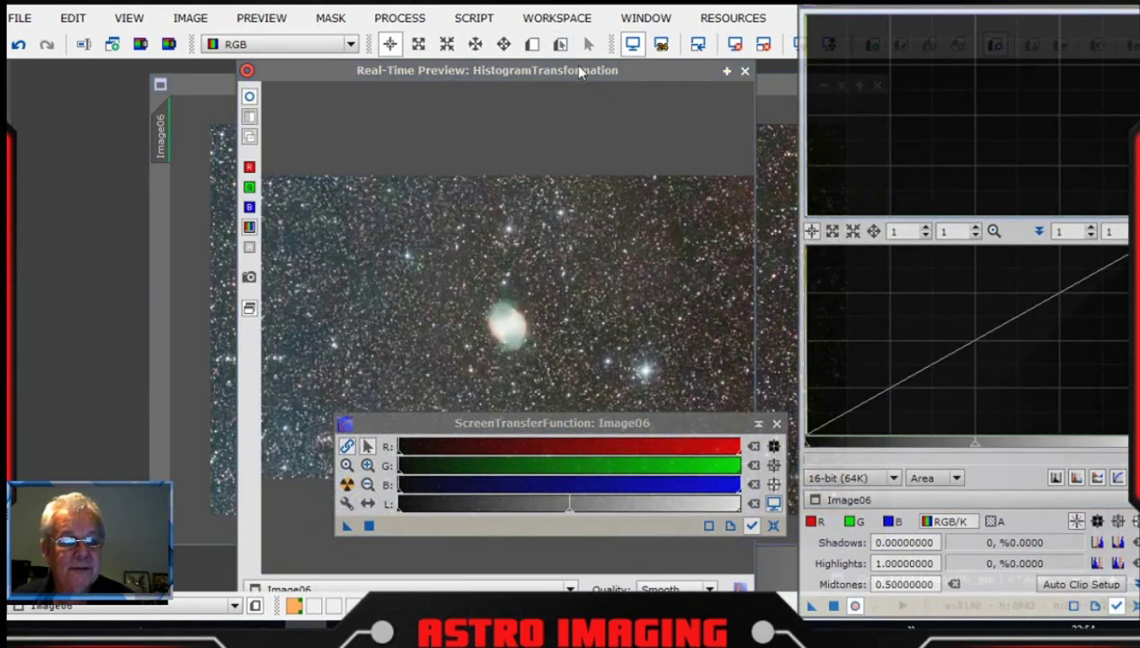
left_click_drag(580, 70, 410, 58)
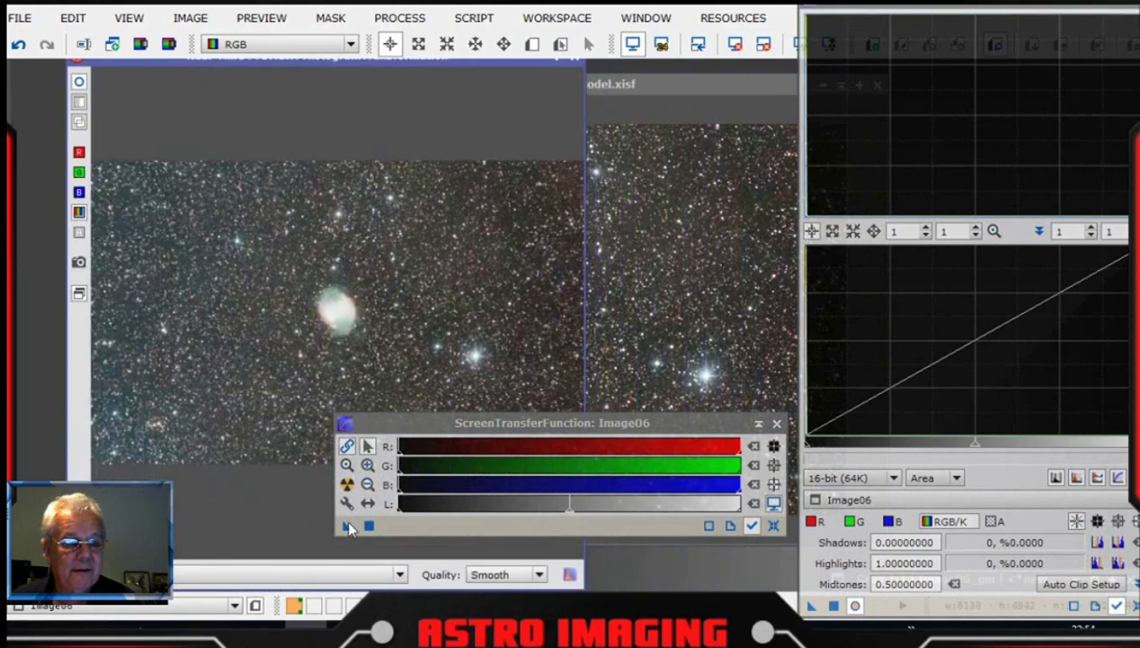
left_click_drag(346, 524, 909, 612)
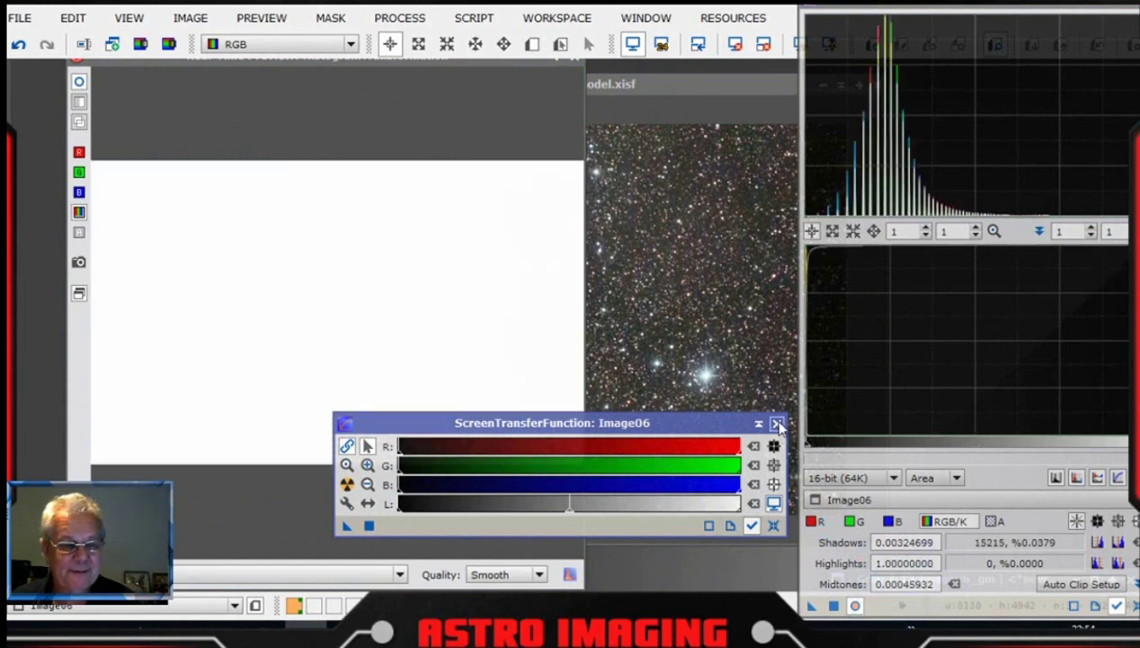
- Reset the screen stretch on the dumbbell image, close ScreenTransferFunction, and place the real-time preview beside HistogramTransformation
left_click_drag(687, 423, 641, 425)
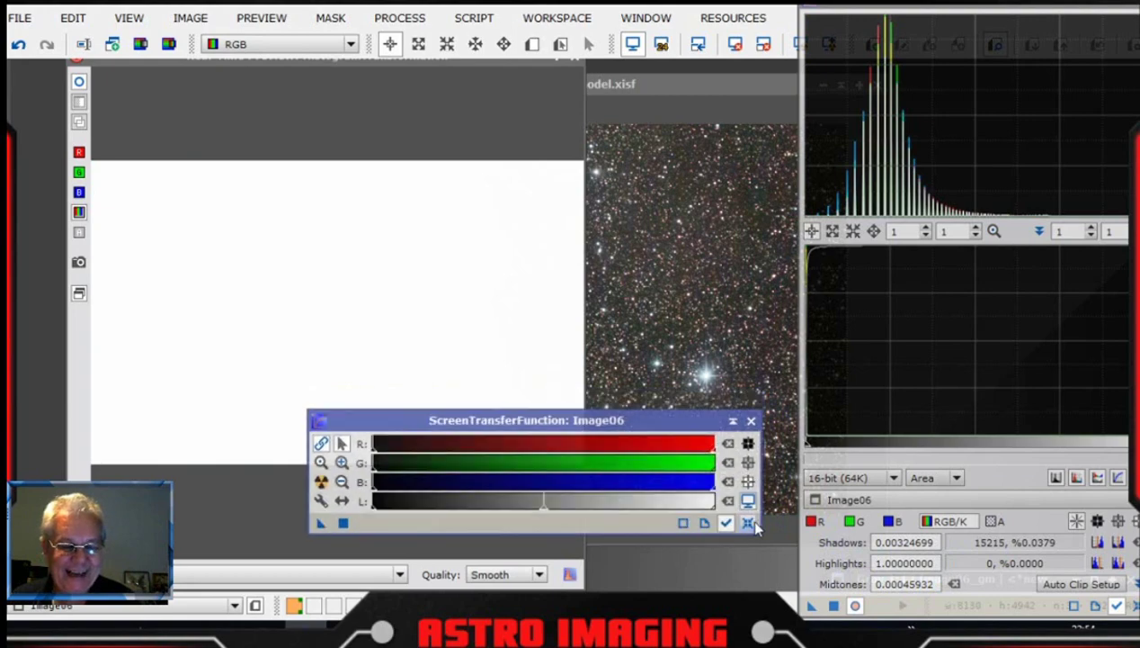
left_click(727, 525)
left_click(751, 420)
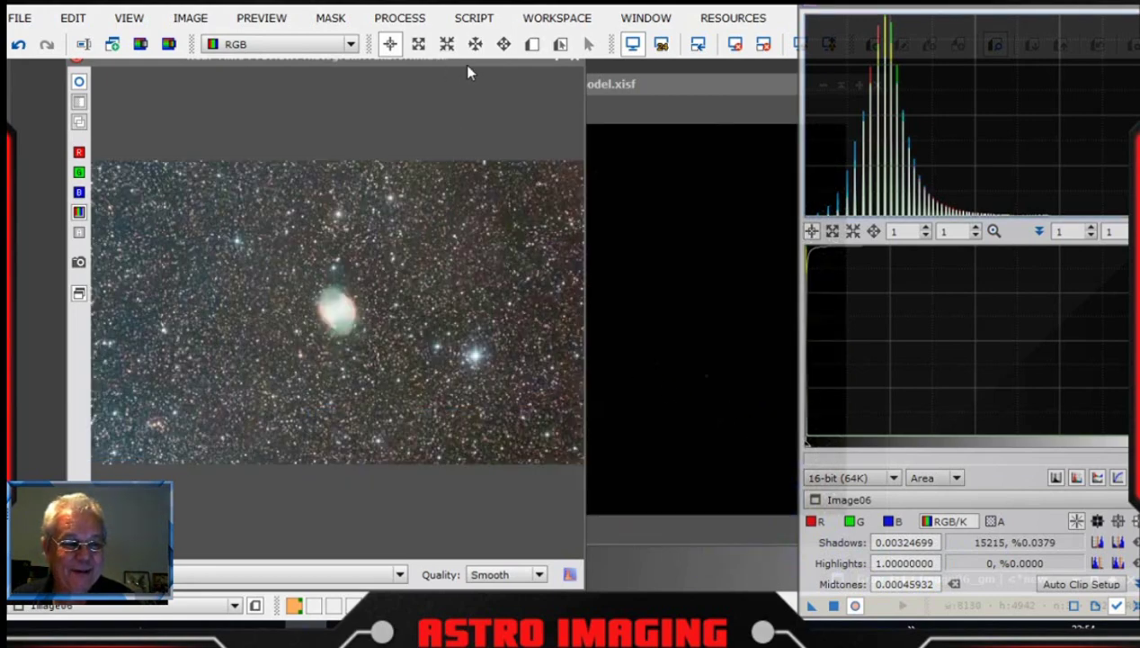
left_click_drag(467, 63, 628, 65)
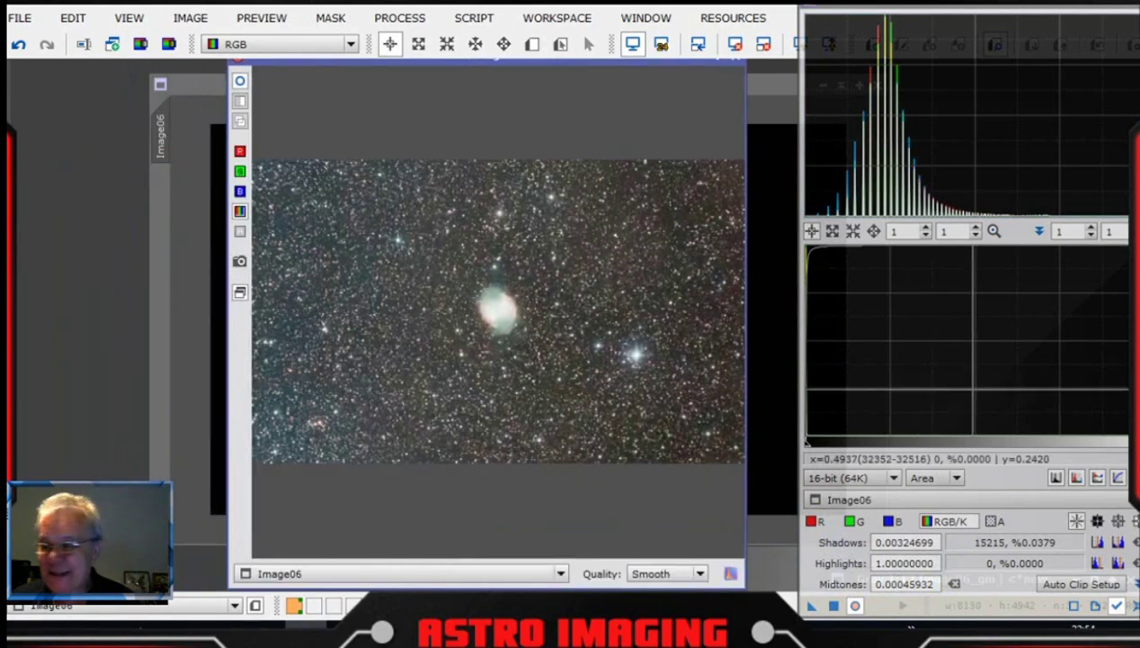
- Magnify the input histogram around its peak and lower the shadows clipping point to 0.00306861 in HistogramTransformation
scroll(963, 368, "up", 10)
scroll(967, 332, "up", 20)
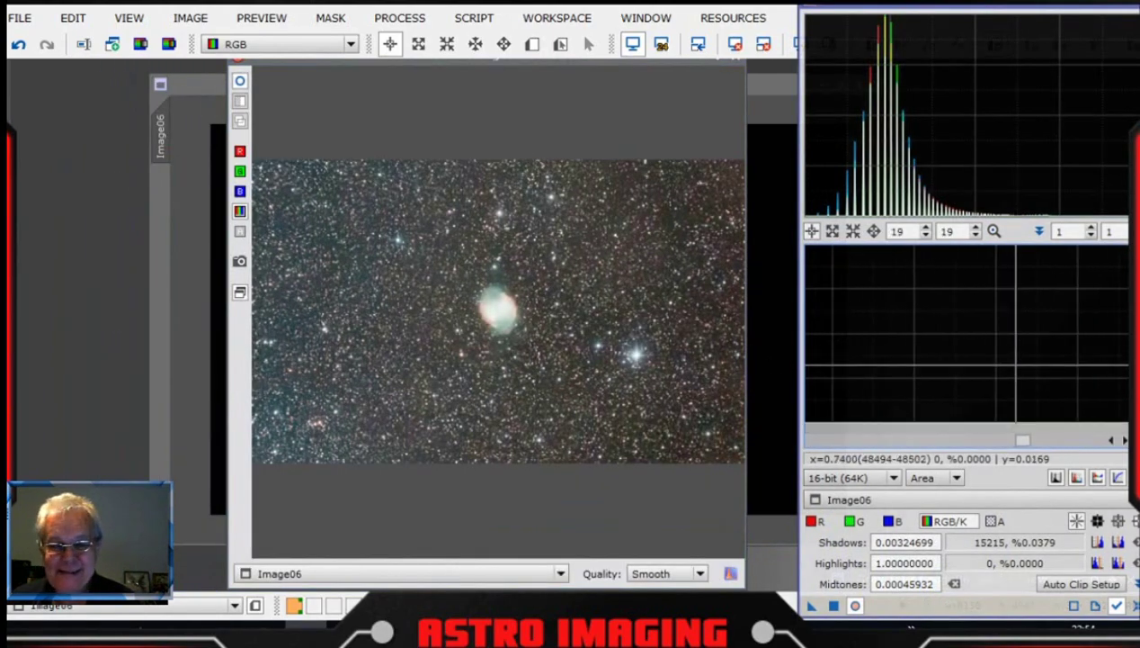
scroll(966, 333, "up", 20)
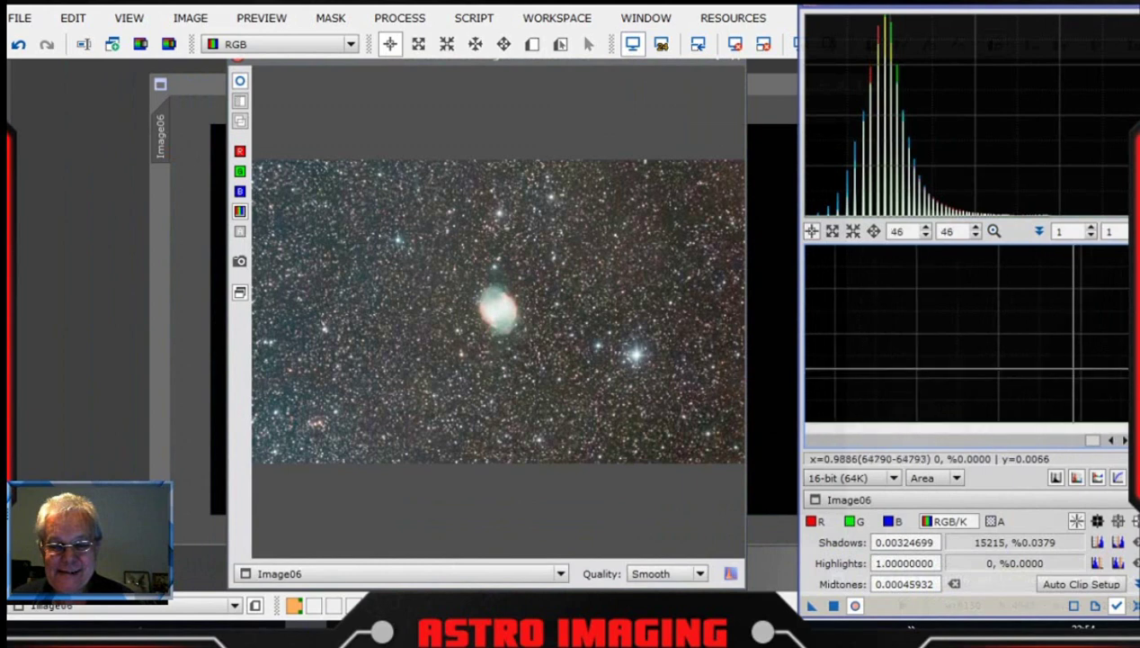
left_click_drag(1095, 443, 803, 430)
scroll(924, 331, "up", 20)
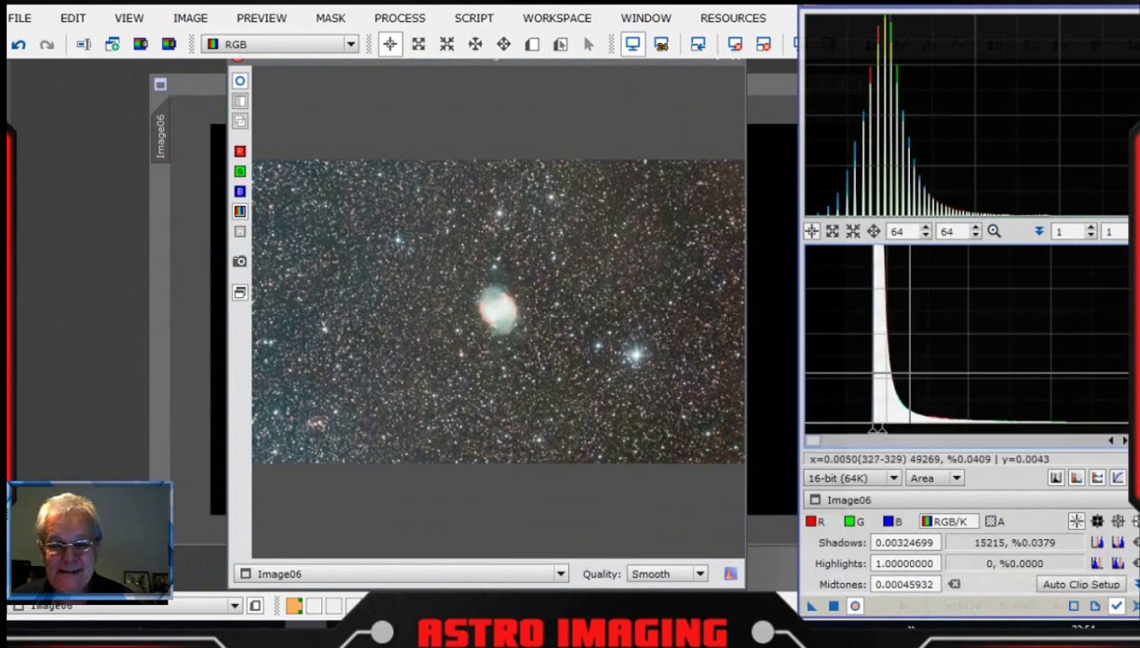
scroll(925, 330, "up", 20)
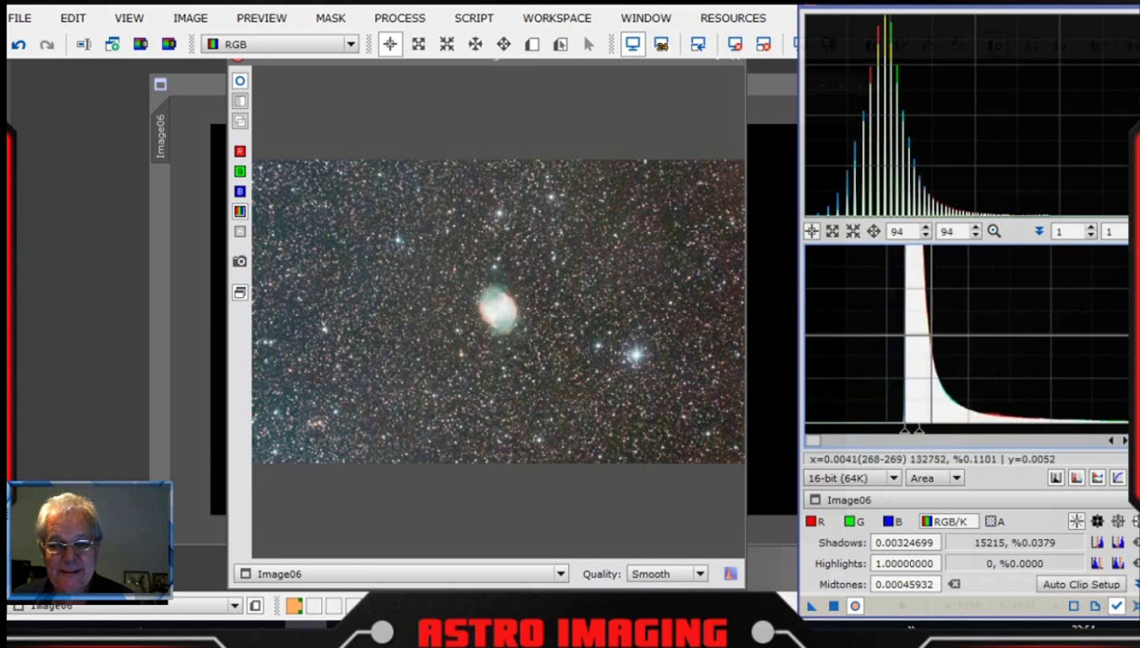
scroll(965, 339, "up", 5)
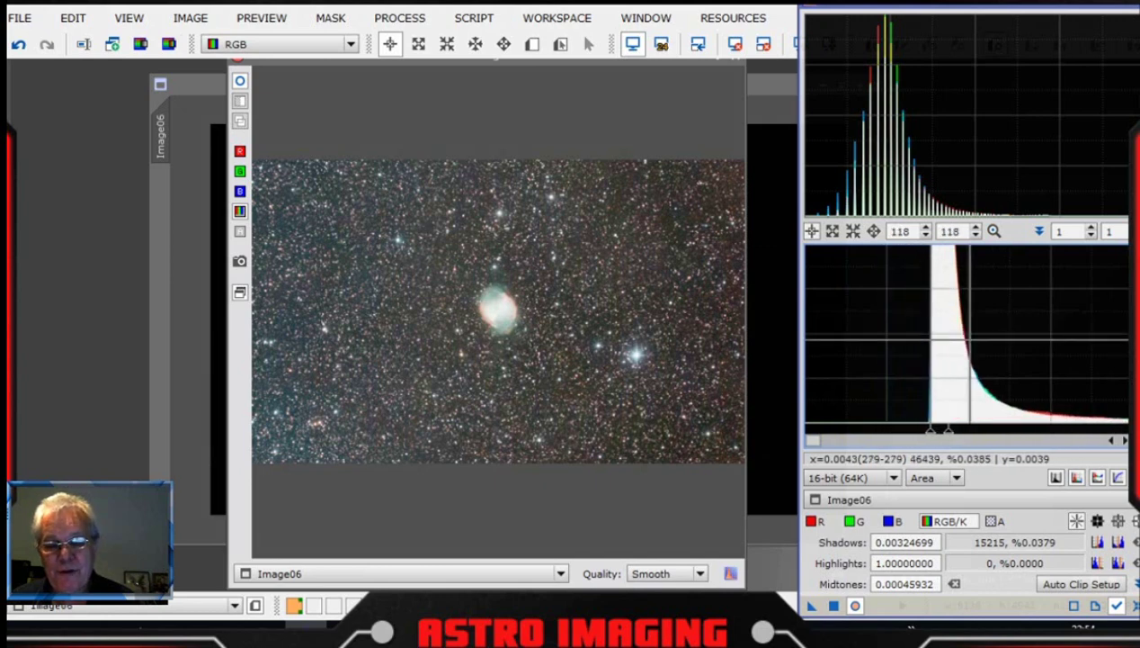
scroll(985, 348, "up", 14)
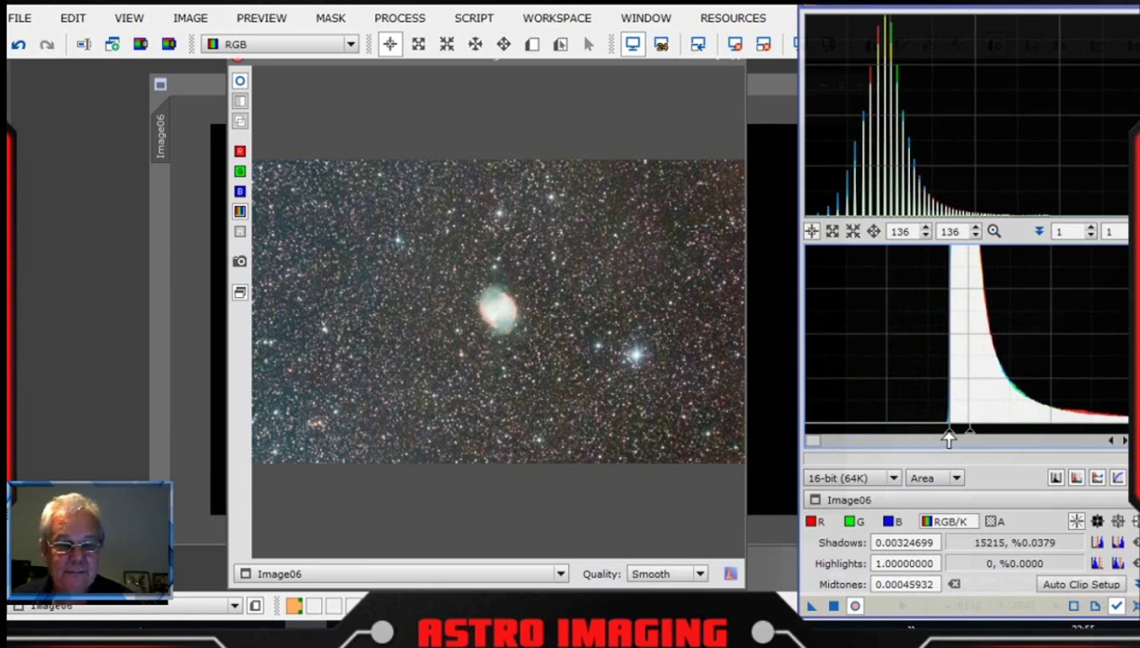
left_click_drag(949, 438, 942, 439)
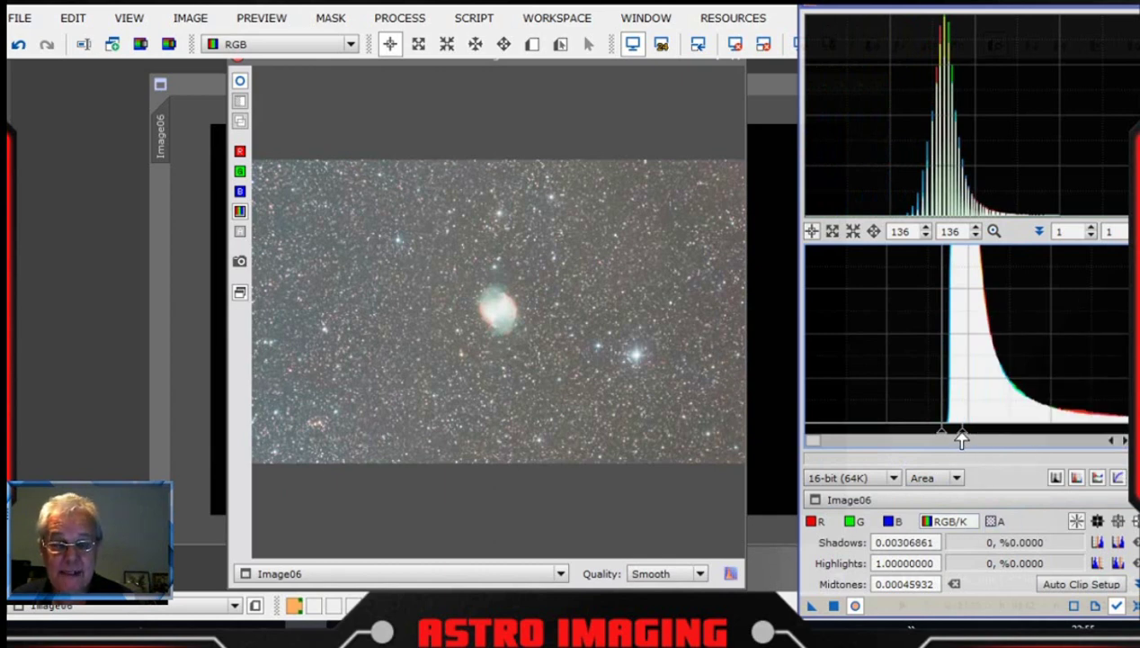
- Raise the midtones balance to 0.00410407 and reposition HistogramTransformation so its histogram controls are fully accessible
left_click_drag(961, 438, 1123, 438)
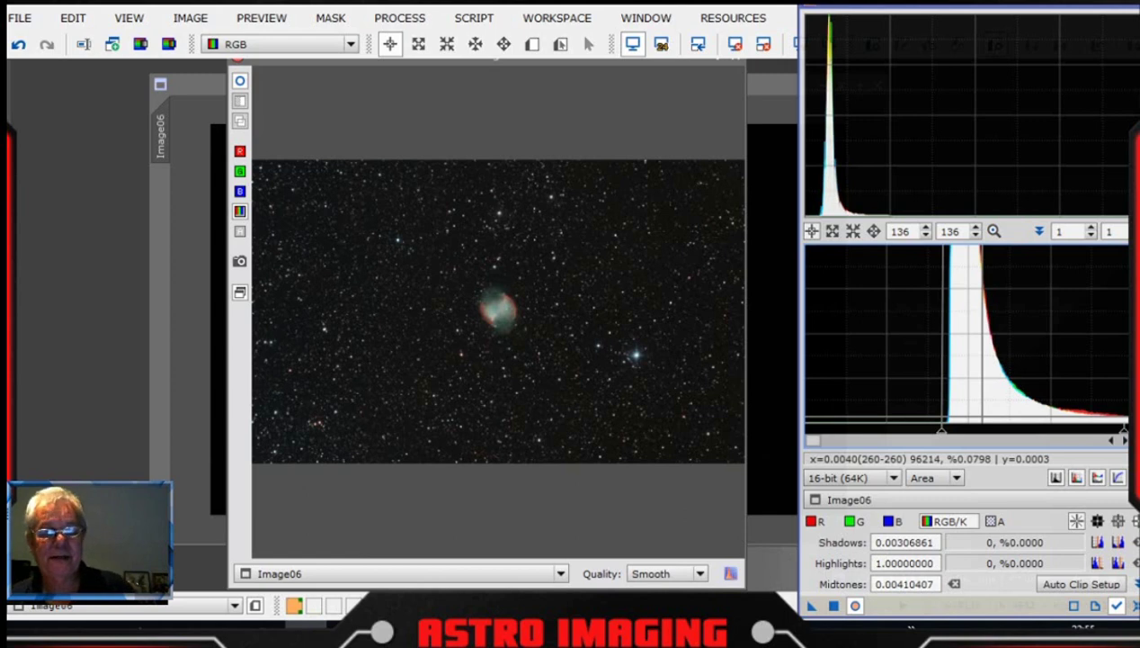
left_click_drag(976, 5, 983, 86)
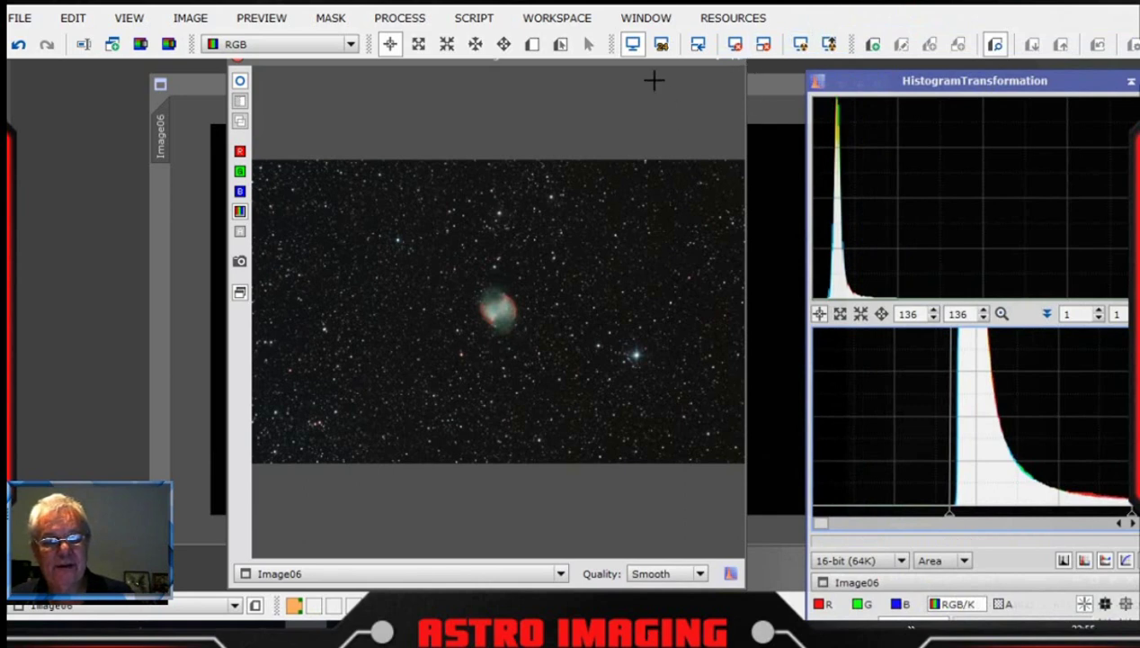
left_click_drag(951, 80, 933, 14)
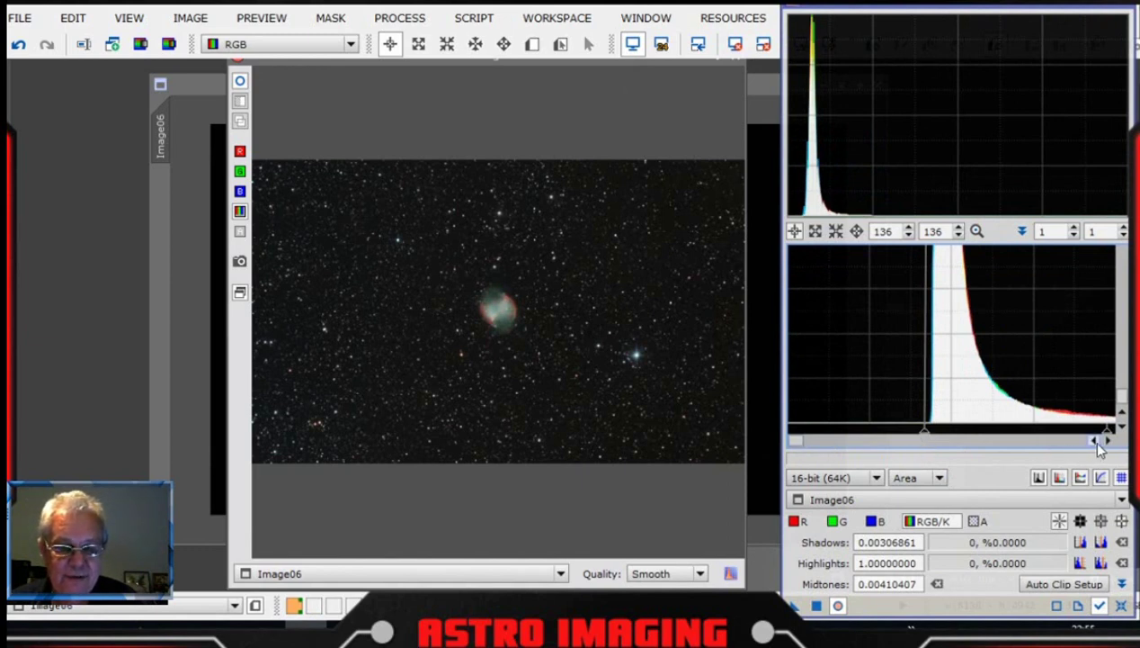
left_click(1108, 441)
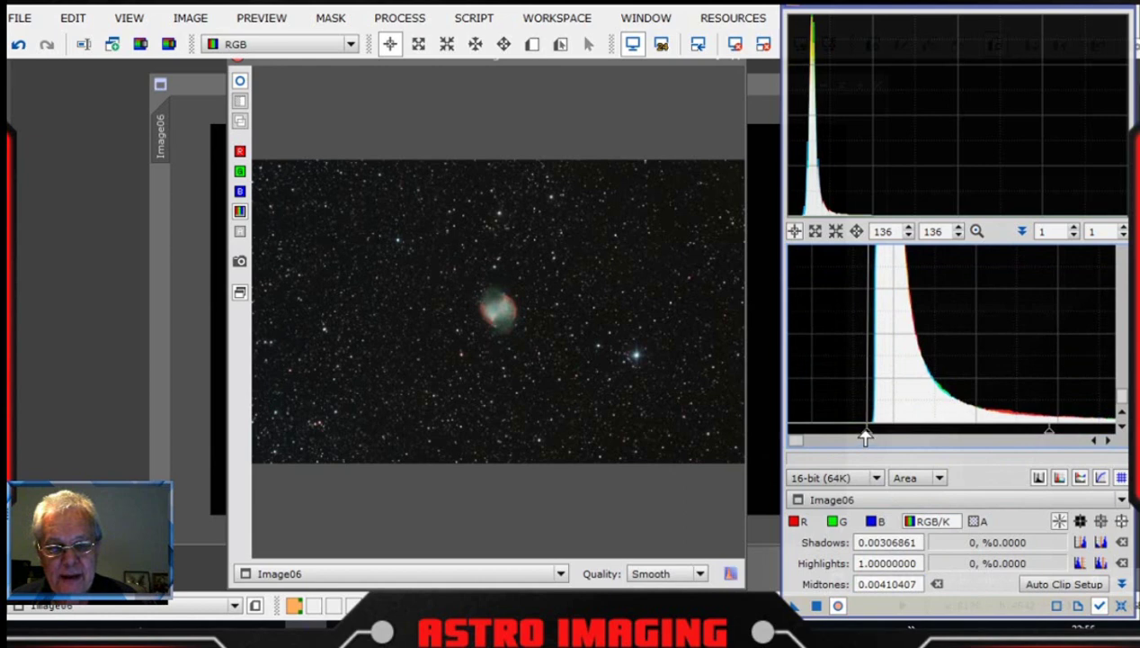
- Test higher shadows clipping points up to 0.00403358 in the preview, and settle the shadows at 0.00310721
left_click_drag(865, 438, 910, 438)
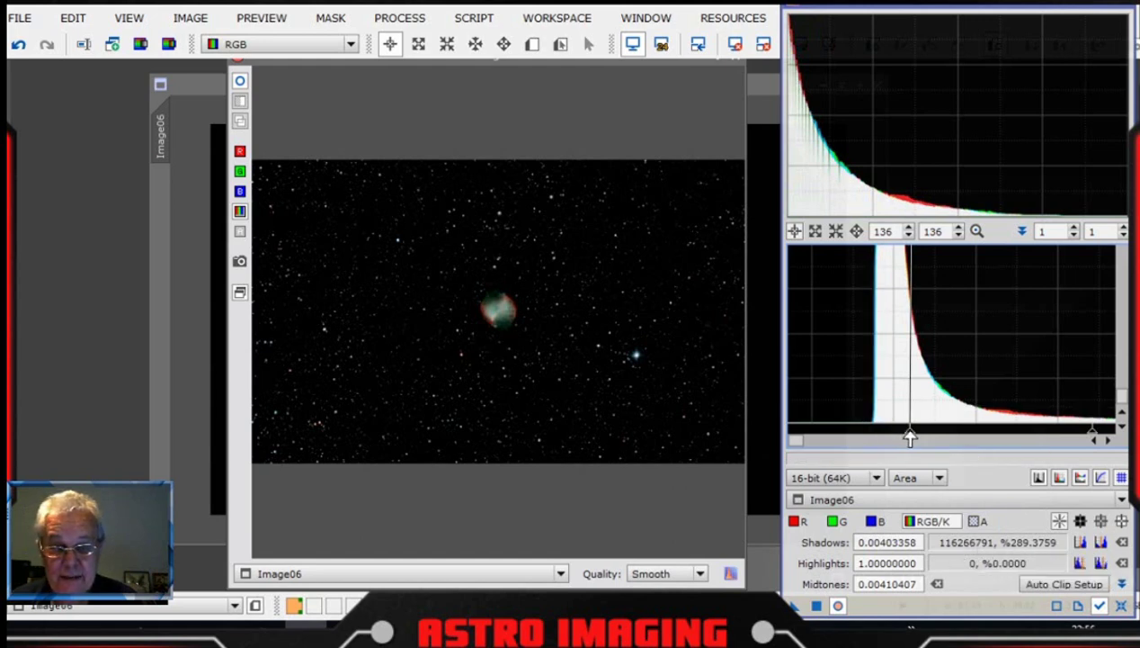
left_click_drag(910, 437, 869, 437)
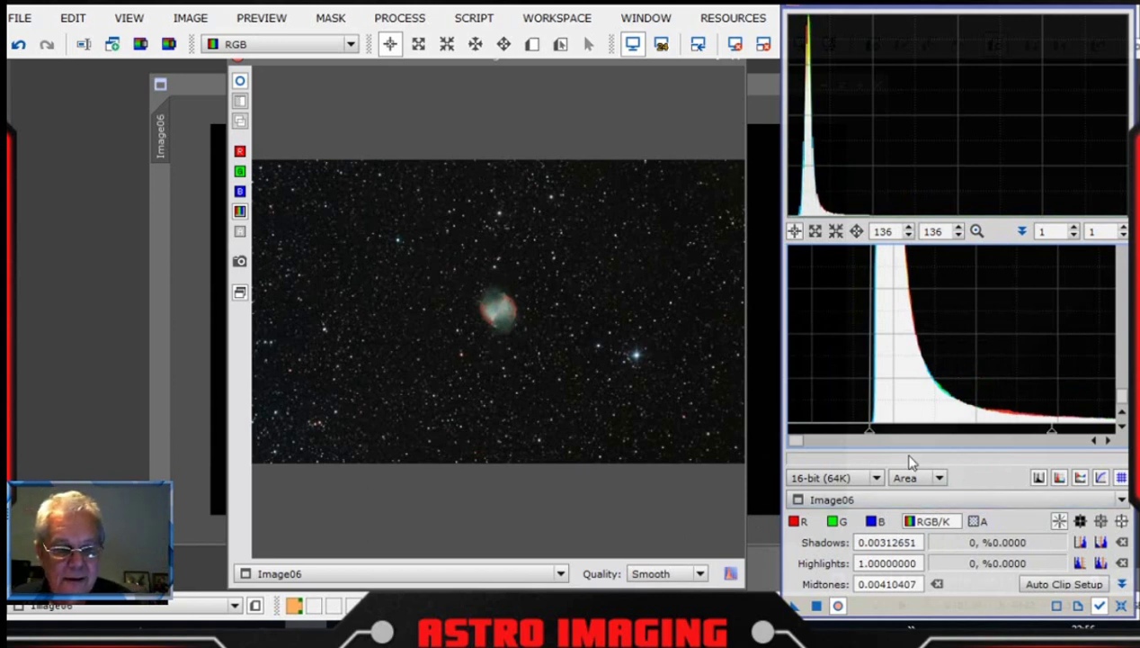
left_click_drag(870, 431, 879, 438)
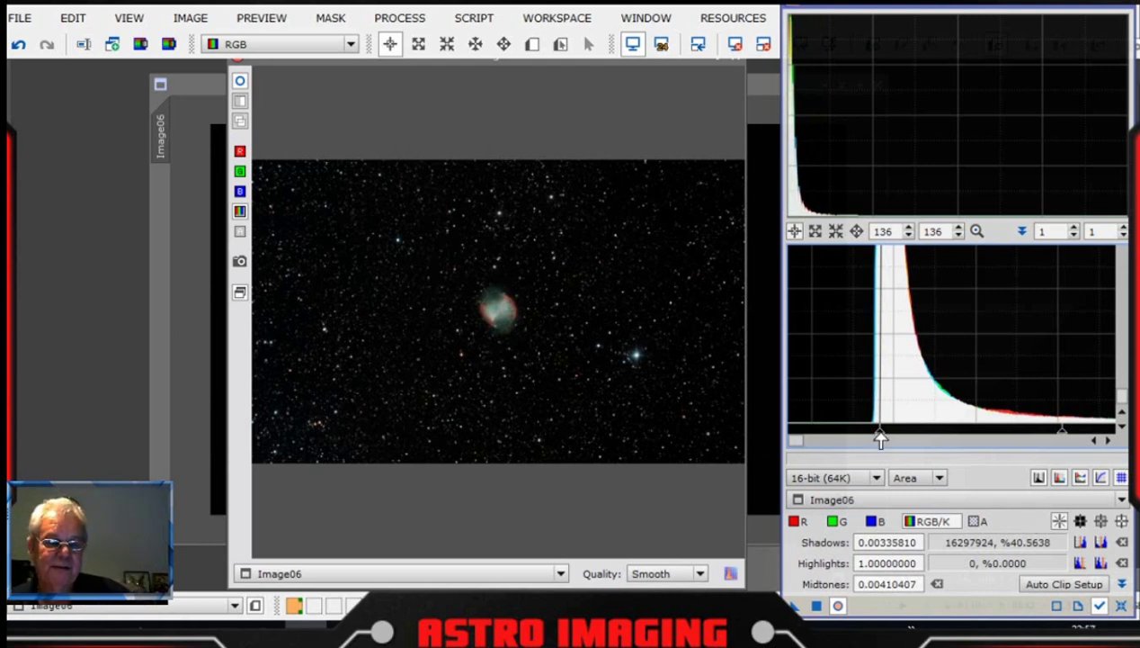
left_click_drag(881, 438, 869, 438)
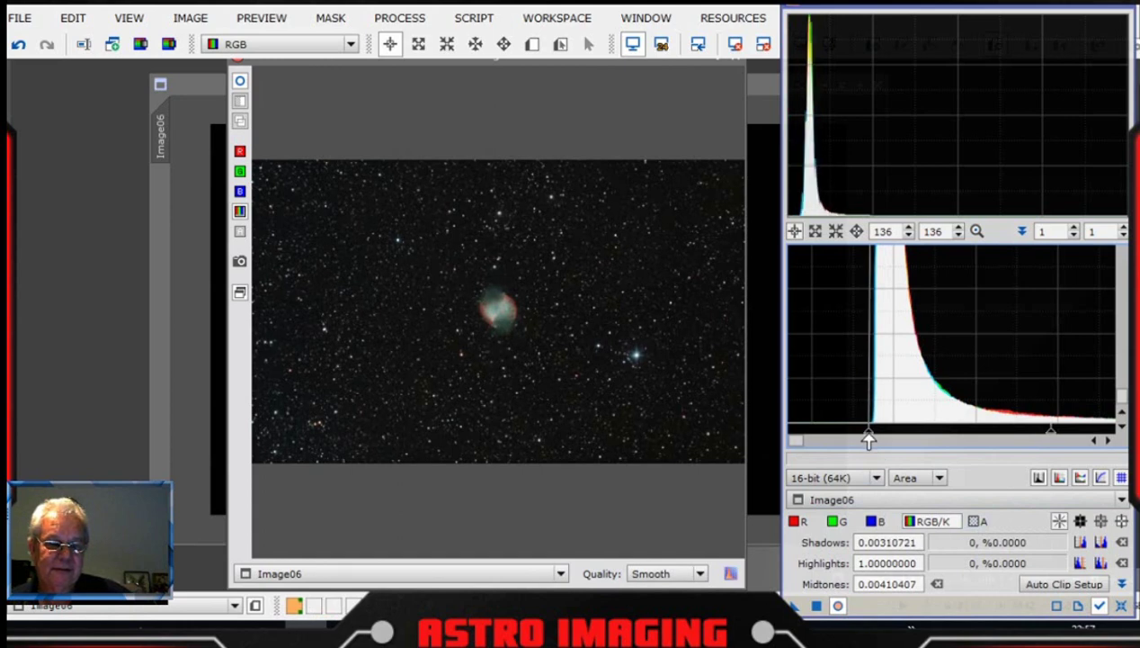
left_click_drag(869, 438, 871, 438)
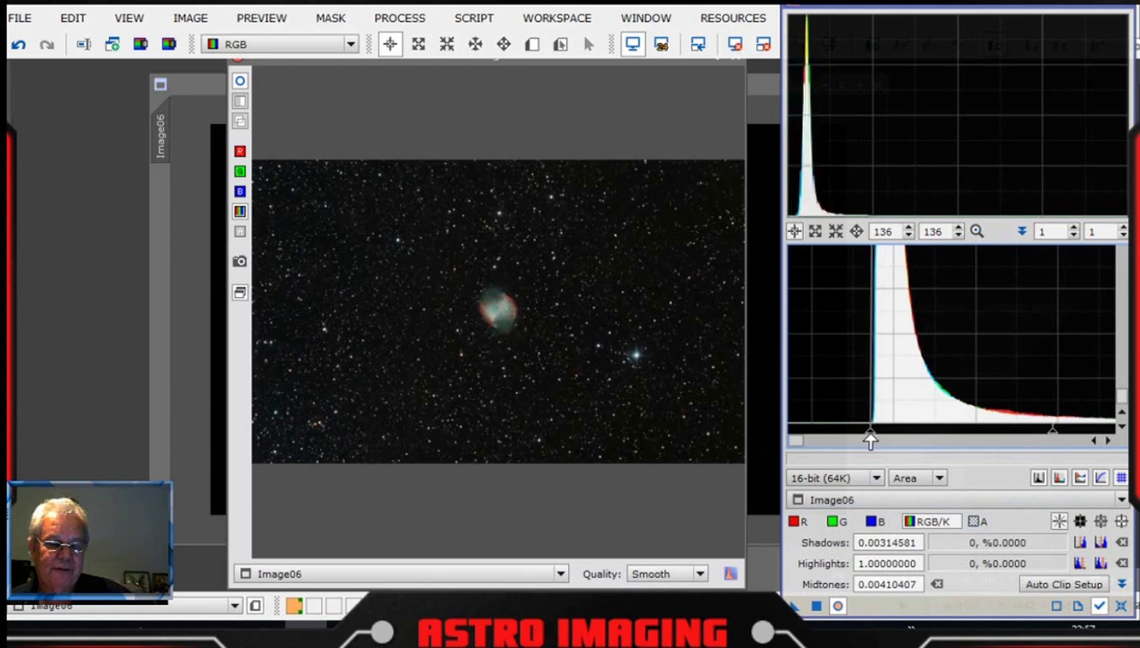
left_click_drag(871, 438, 869, 438)
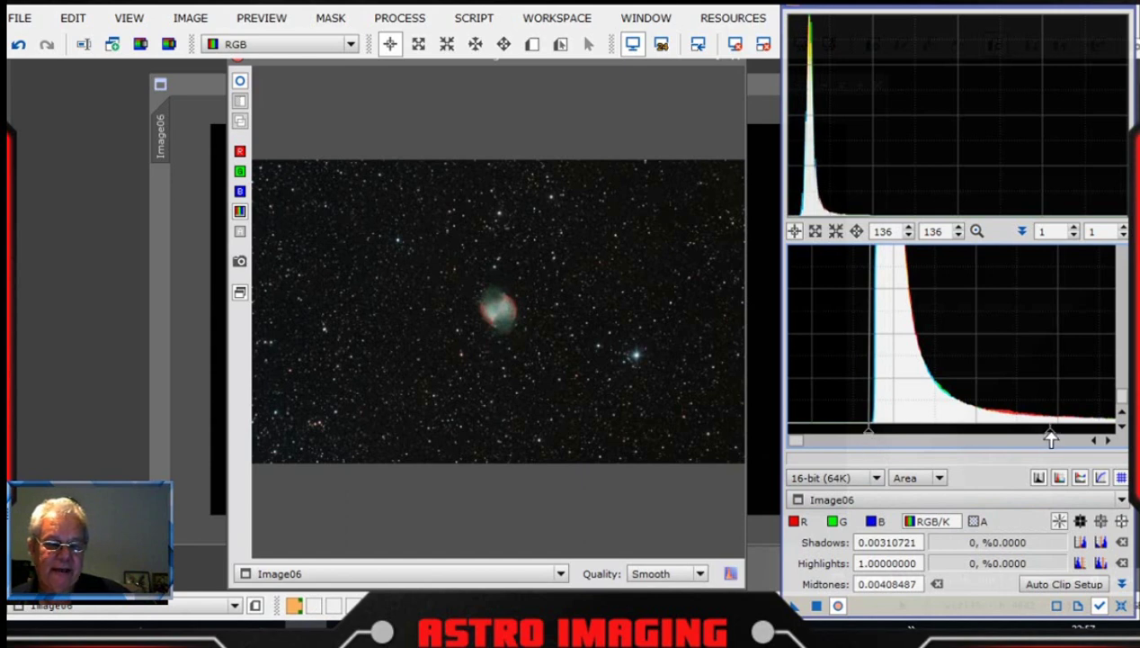
- Darken the stretch by raising the midtones balance to 0.00585453
left_click_drag(1051, 438, 1102, 440)
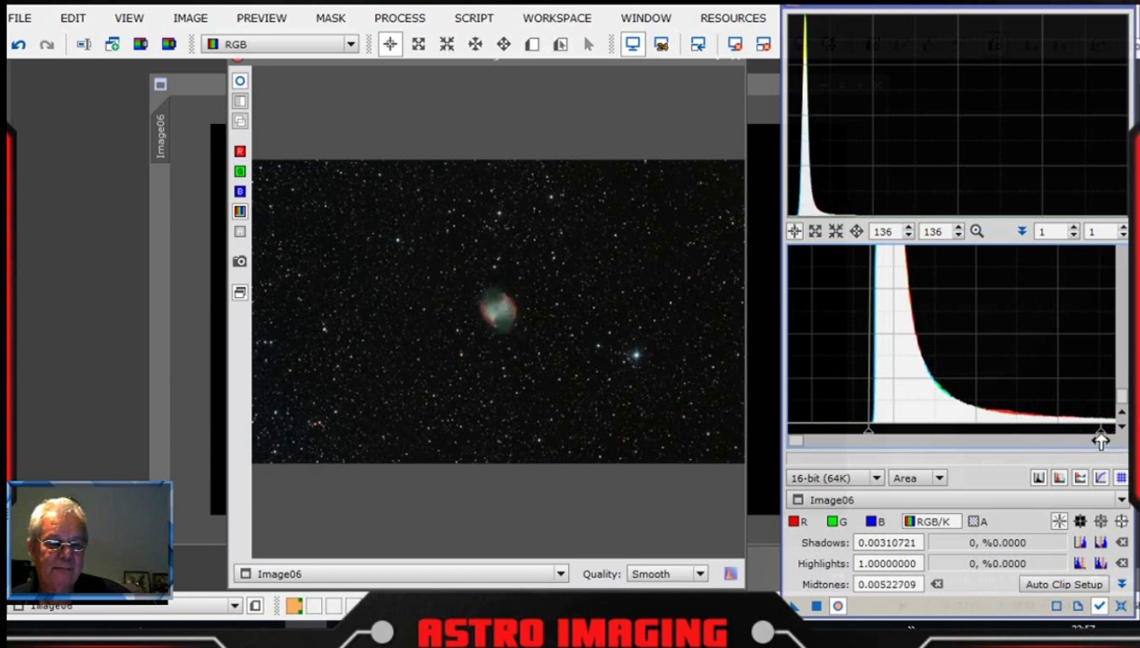
scroll(1031, 368, "down", 5)
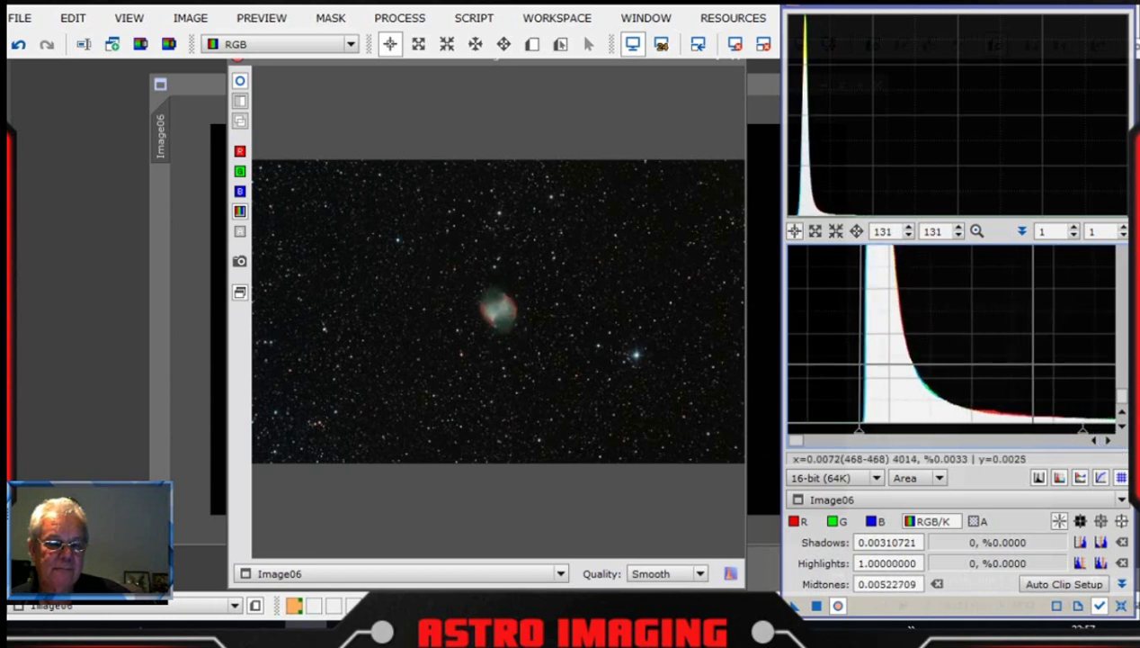
scroll(1031, 365, "down", 10)
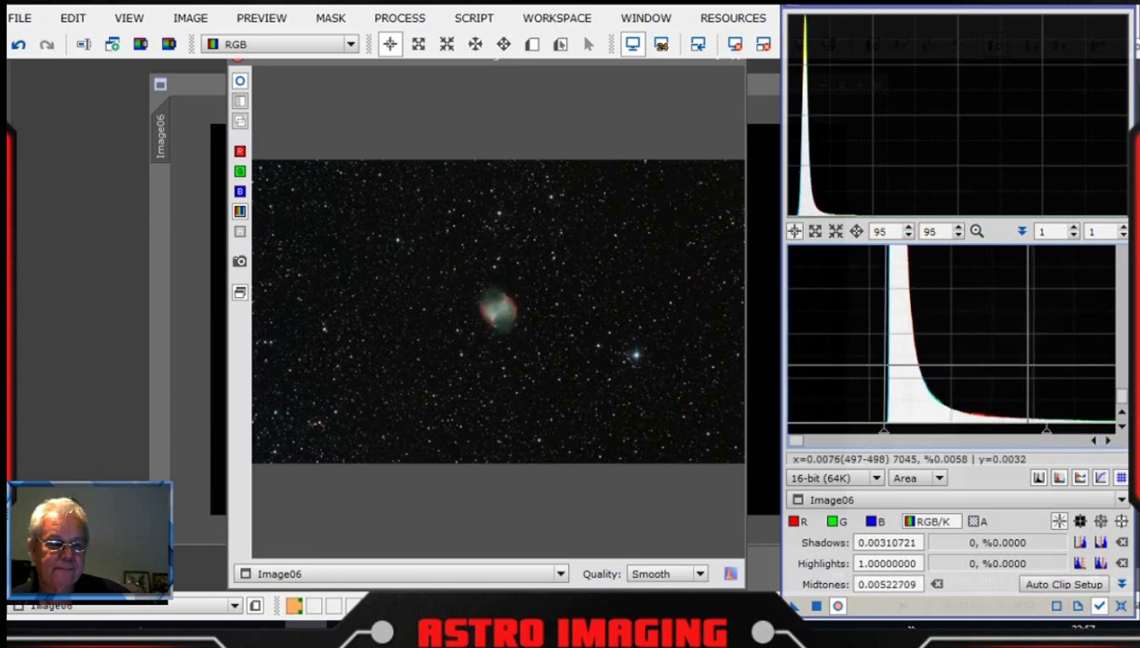
scroll(1028, 366, "up", 14)
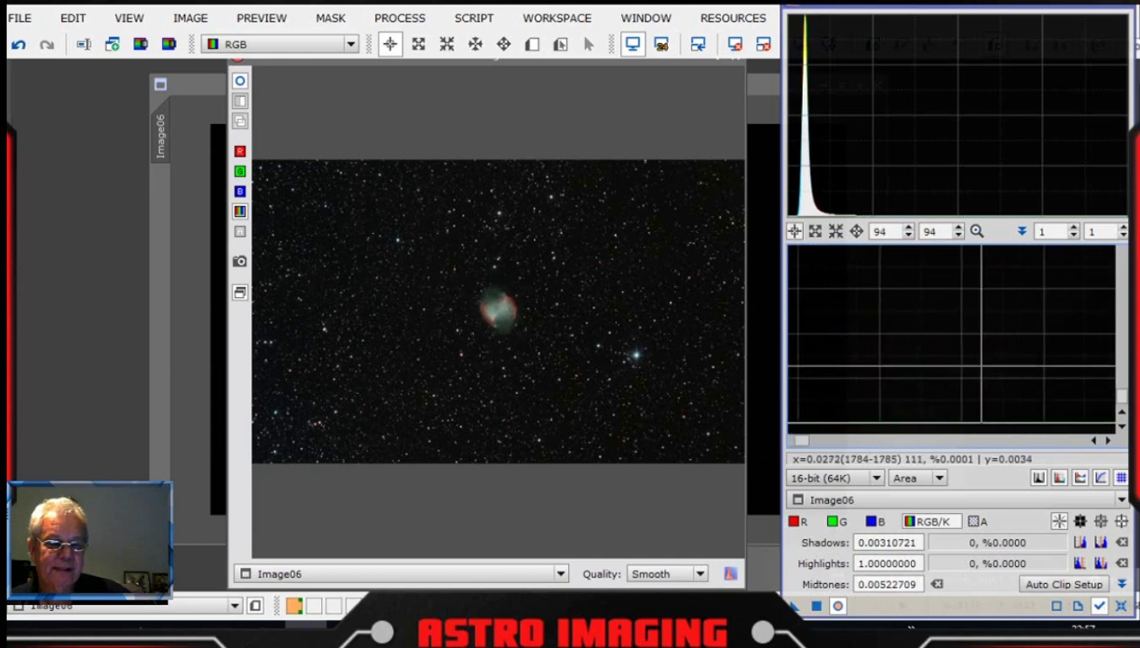
scroll(1028, 366, "up", 9)
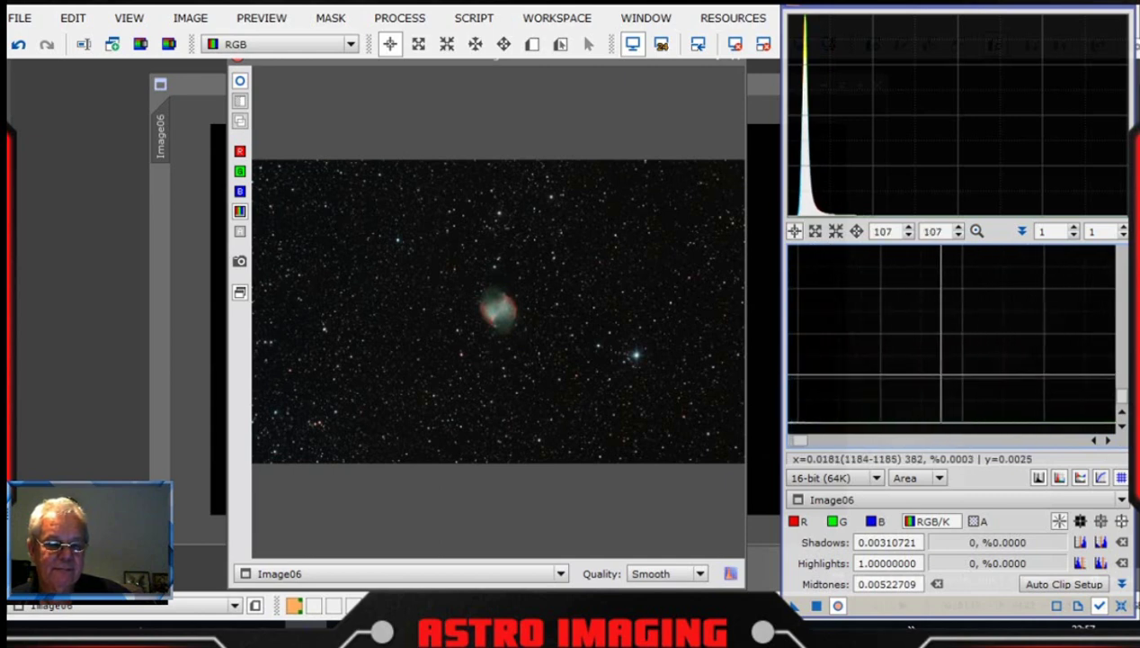
left_click(795, 441)
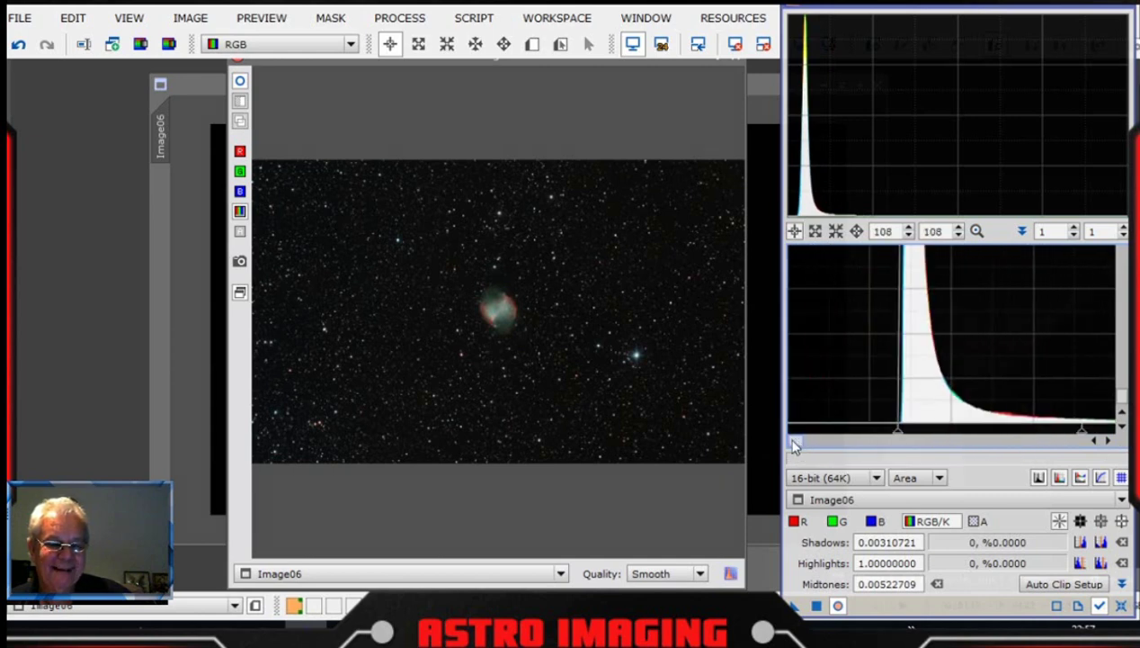
left_click(1109, 441)
left_click_drag(1109, 441, 1109, 440)
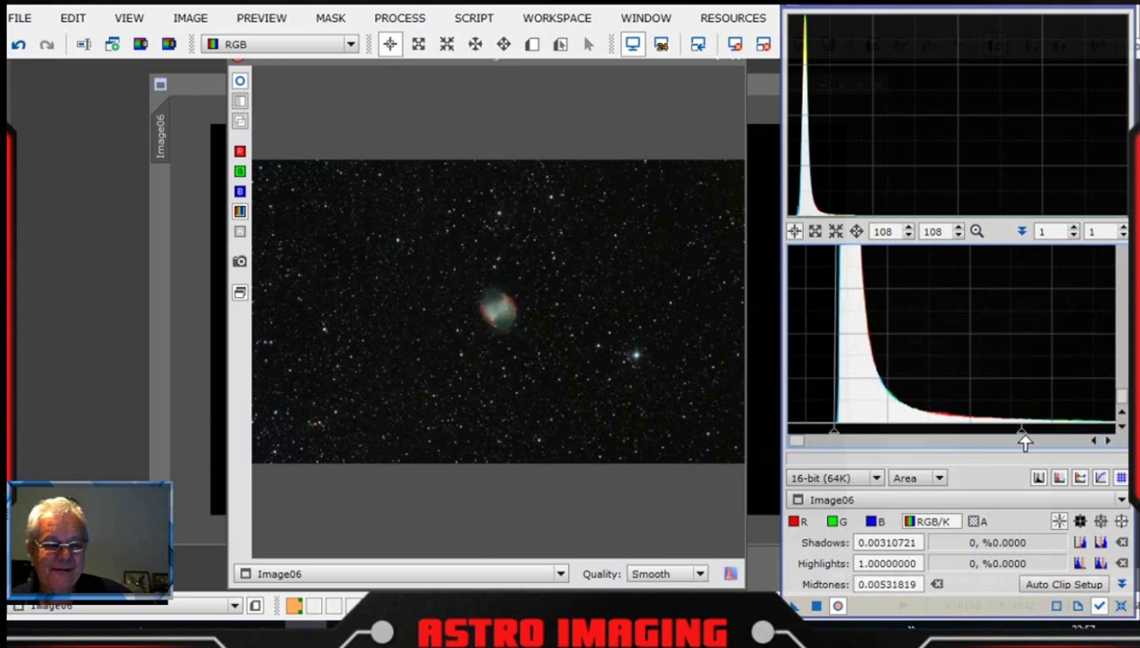
mouse_move(1026, 440)
left_mouse_down()
mouse_move(1039, 443)
mouse_move(1015, 442)
mouse_move(1049, 445)
mouse_move(849, 445)
mouse_move(1052, 457)
mouse_move(1018, 455)
mouse_move(1054, 449)
mouse_move(1039, 448)
left_mouse_up()
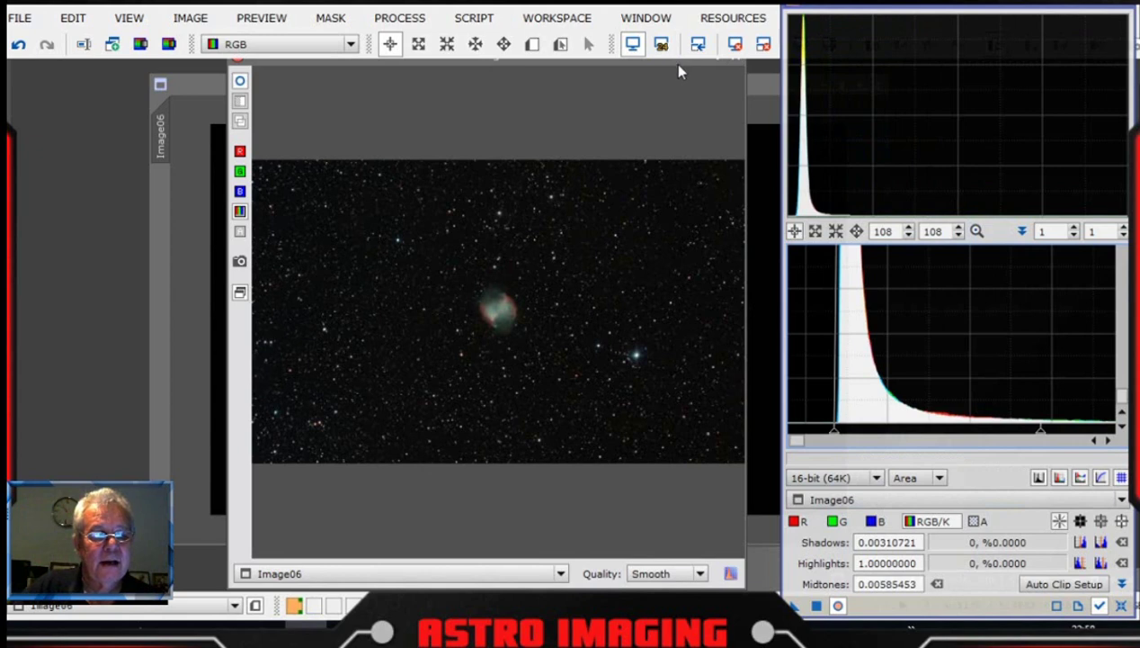
- Close the real-time preview and apply the HistogramTransformation stretch to the dumbbell working model image
left_click_drag(672, 63, 658, 80)
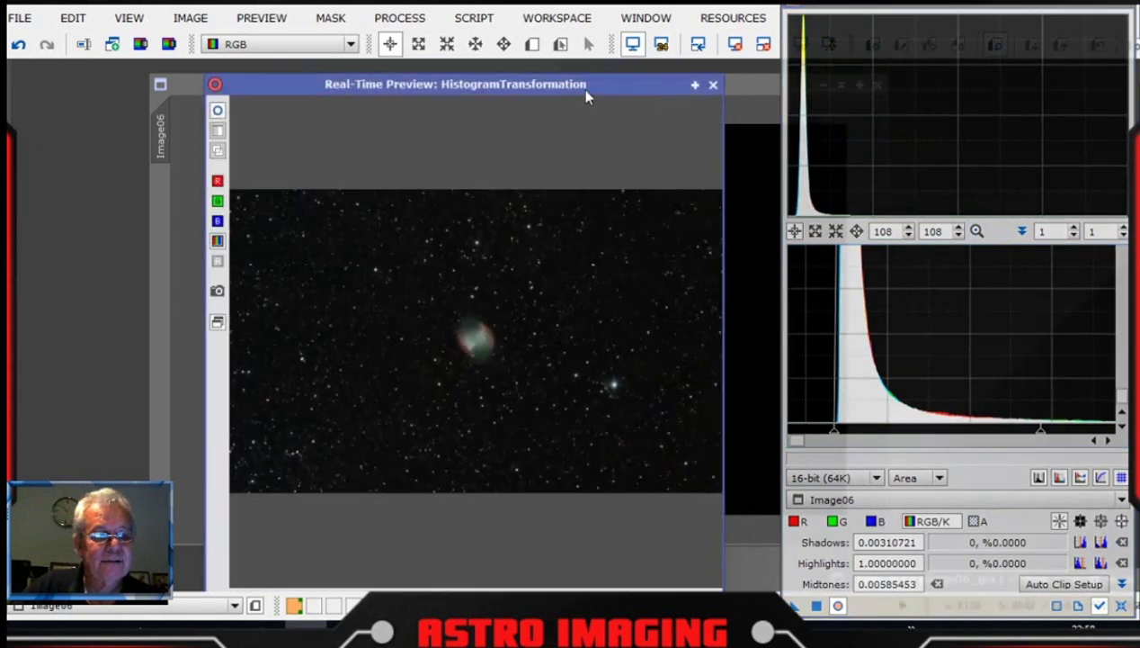
left_click(714, 85)
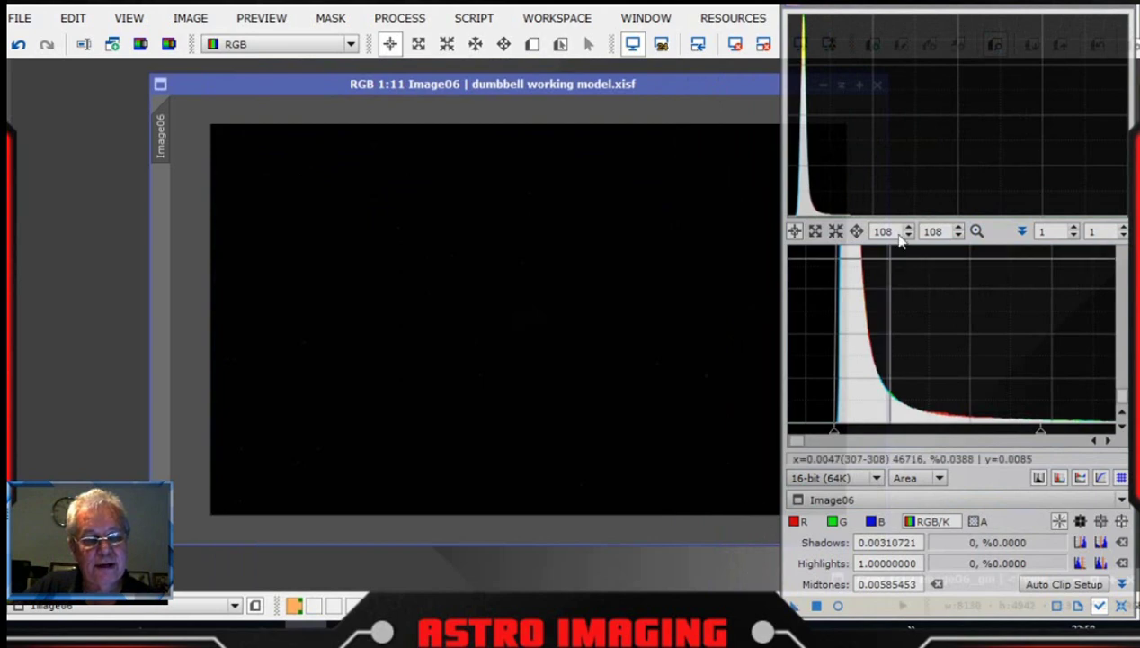
left_click_drag(961, 9, 998, 9)
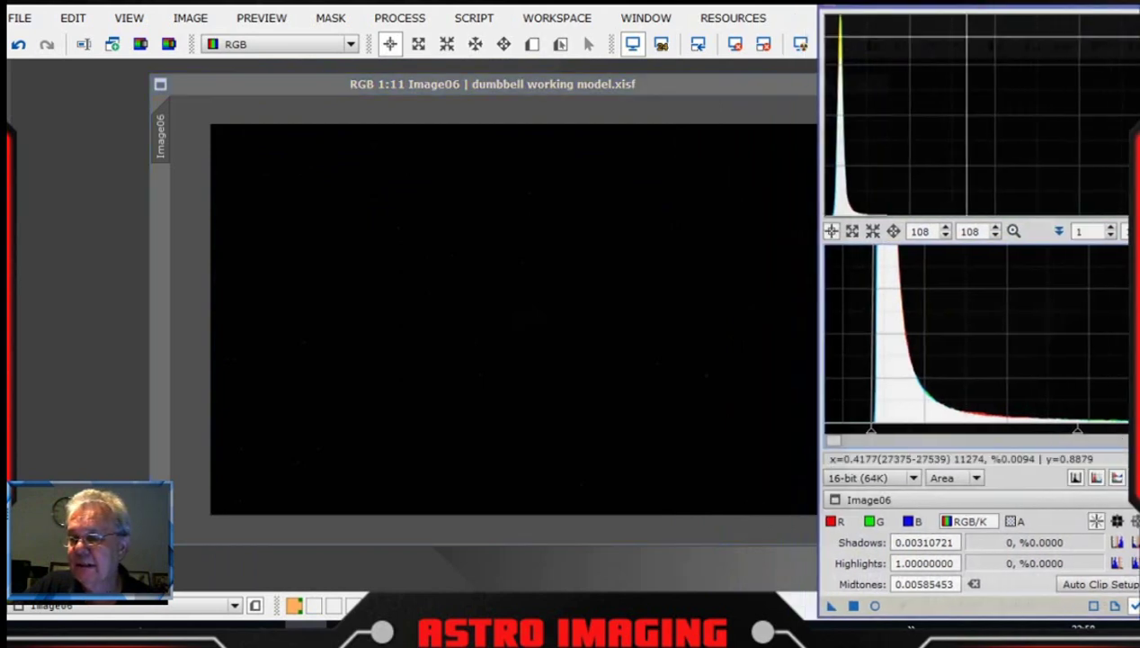
left_click_drag(831, 611, 559, 304)
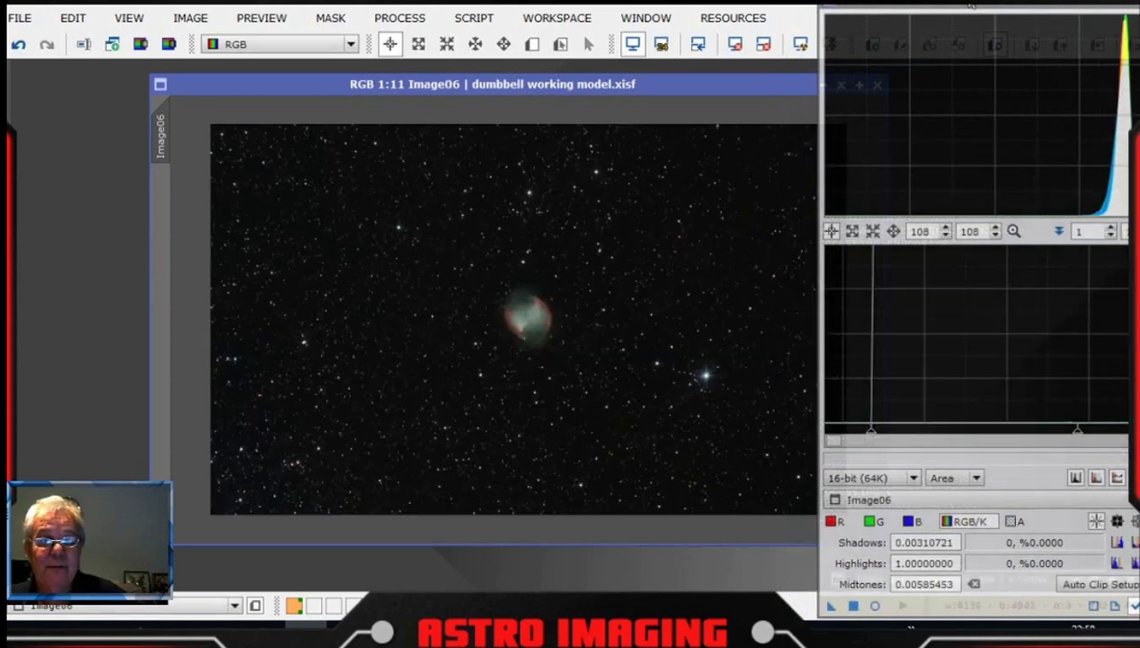
- Reset HistogramTransformation to its default parameters and return the histogram zoom to 1
mouse_move(972, 6)
left_mouse_down()
mouse_move(926, 43)
mouse_move(935, 49)
mouse_move(974, 5)
left_mouse_up()
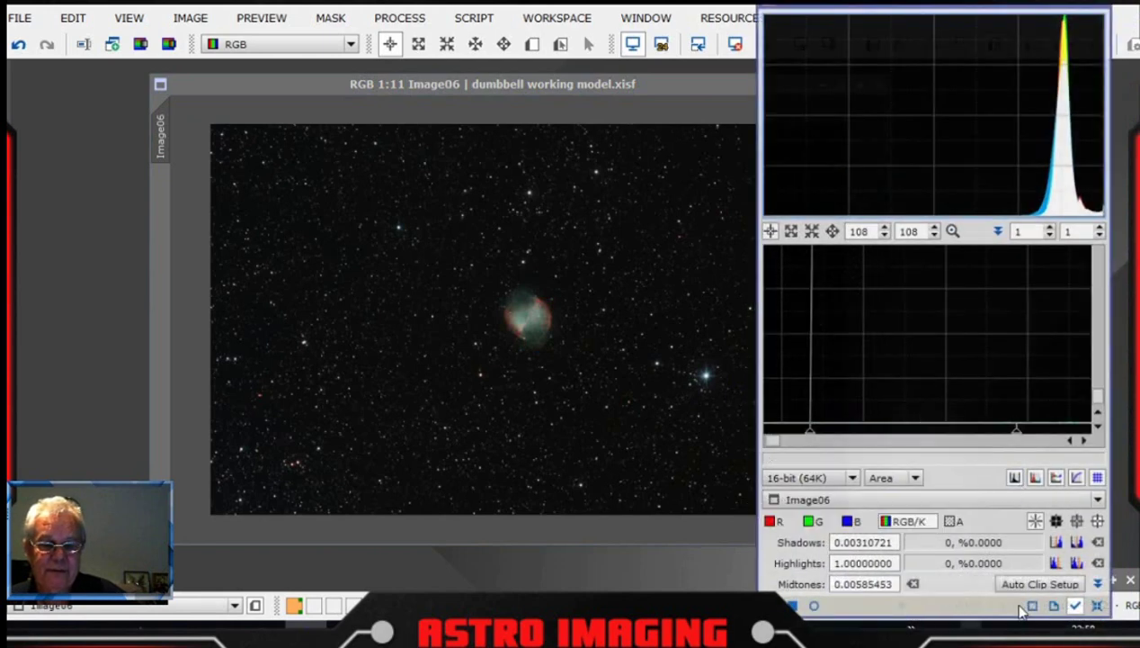
left_click(1098, 606)
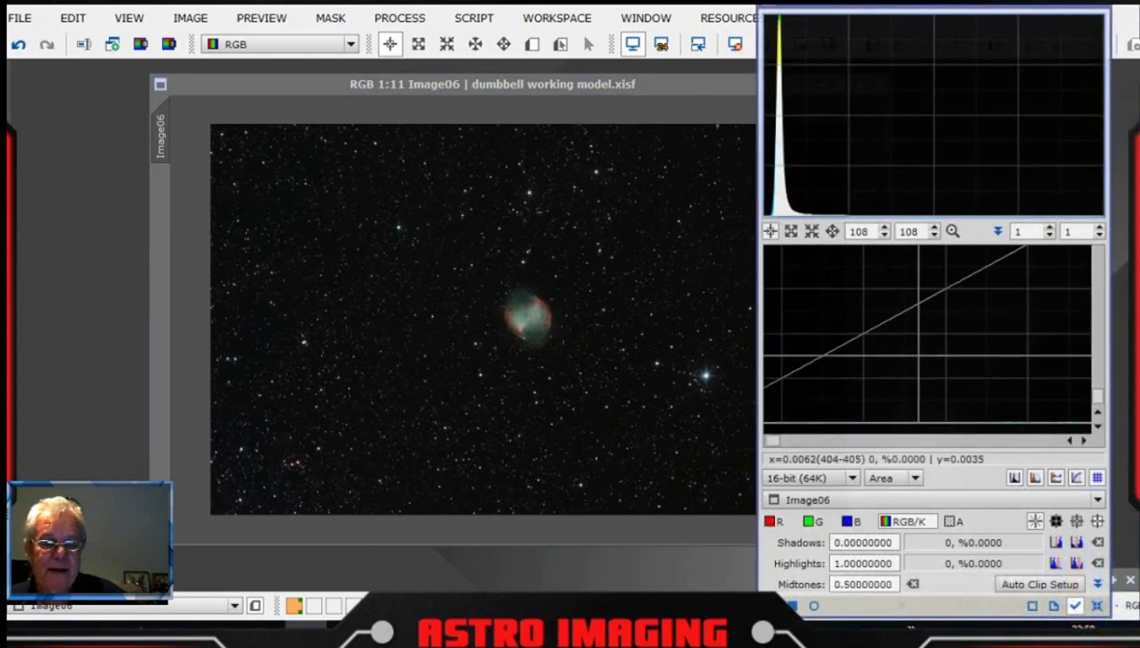
left_click(954, 232)
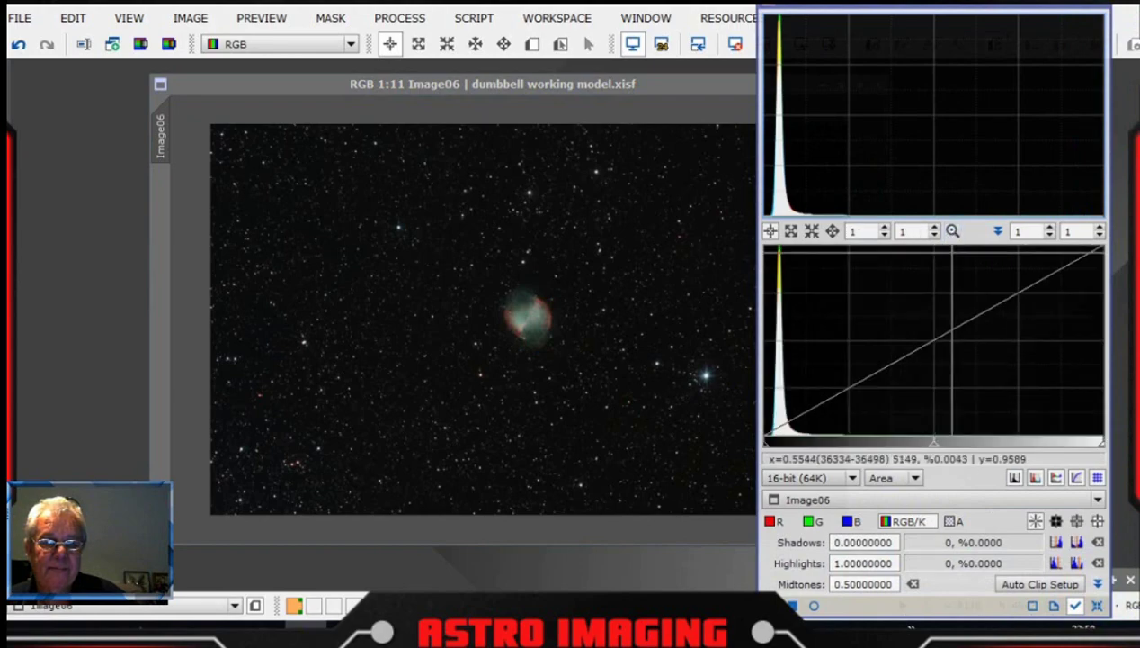
- Close HistogramTransformation and save the stretched dumbbell working model image
left_click_drag(967, 12, 1030, 9)
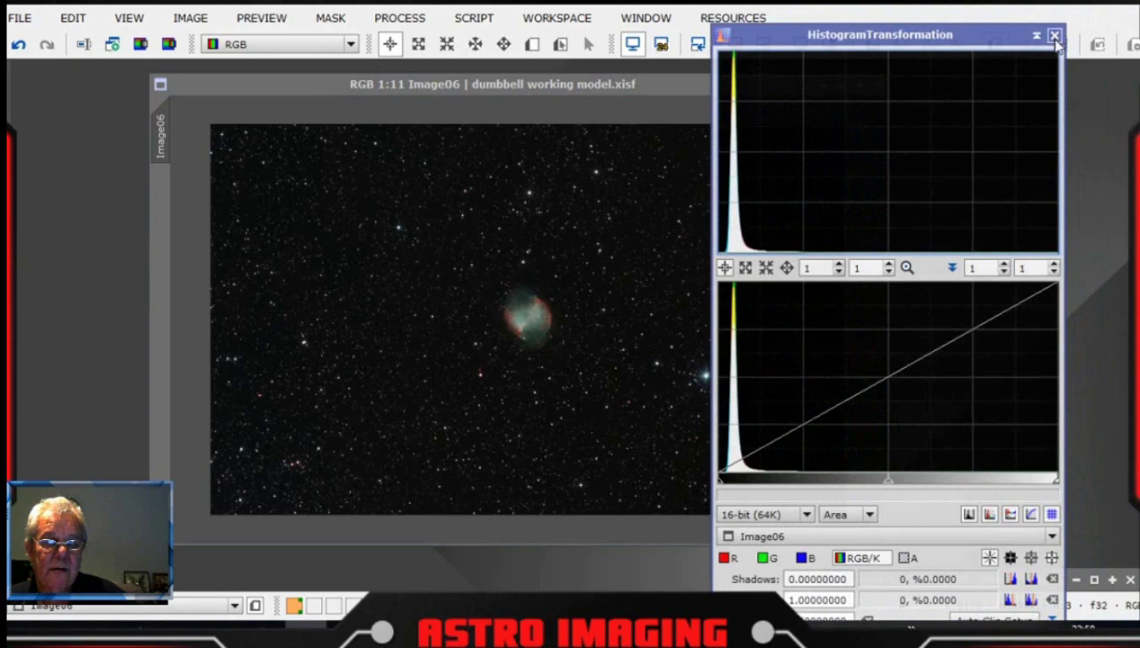
left_click(1055, 36)
left_click_drag(746, 88, 778, 85)
left_click(13, 16)
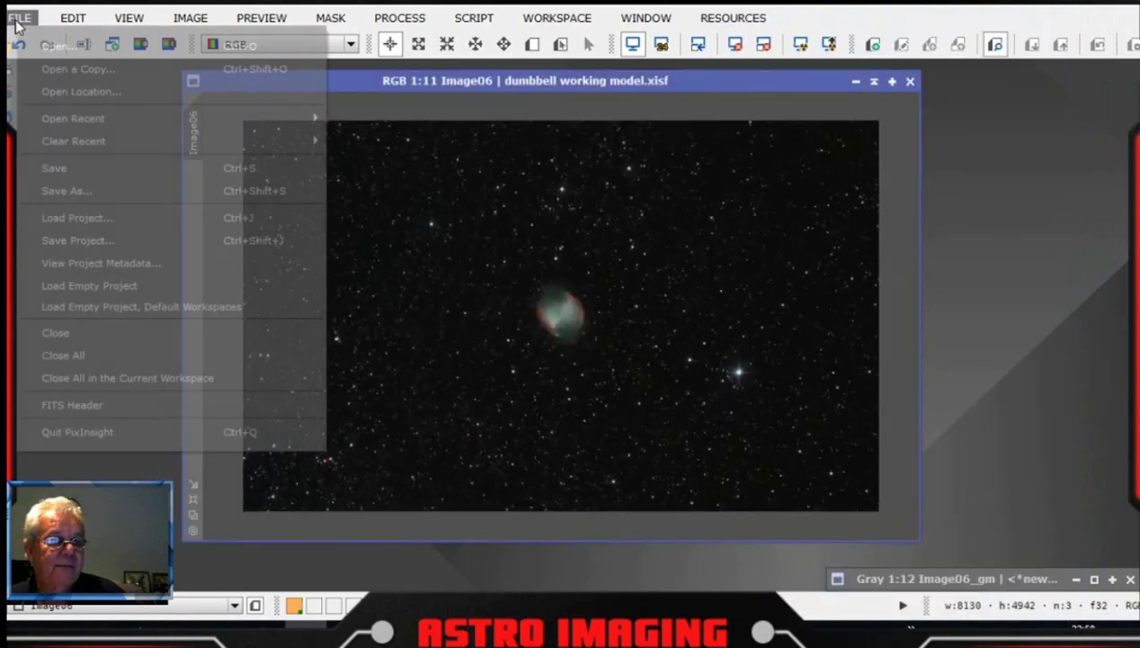
left_click(54, 169)
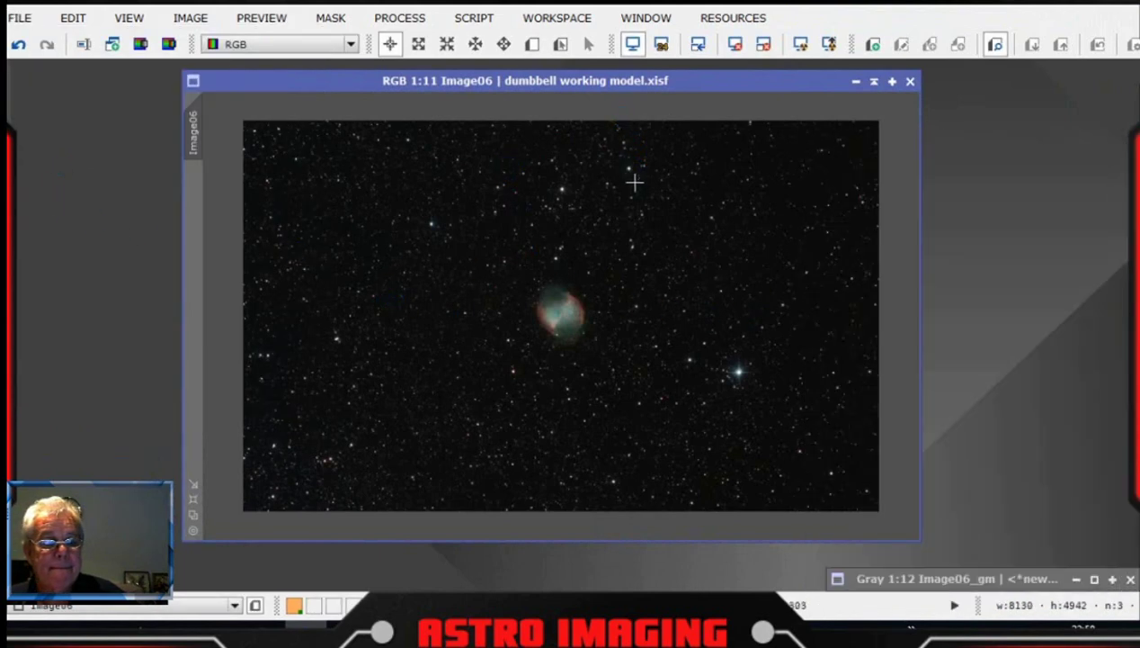
- Examine the stretched dumbbell image up close and at full view, checking the nebula's colour and the surrounding stars
left_click_drag(665, 80, 711, 68)
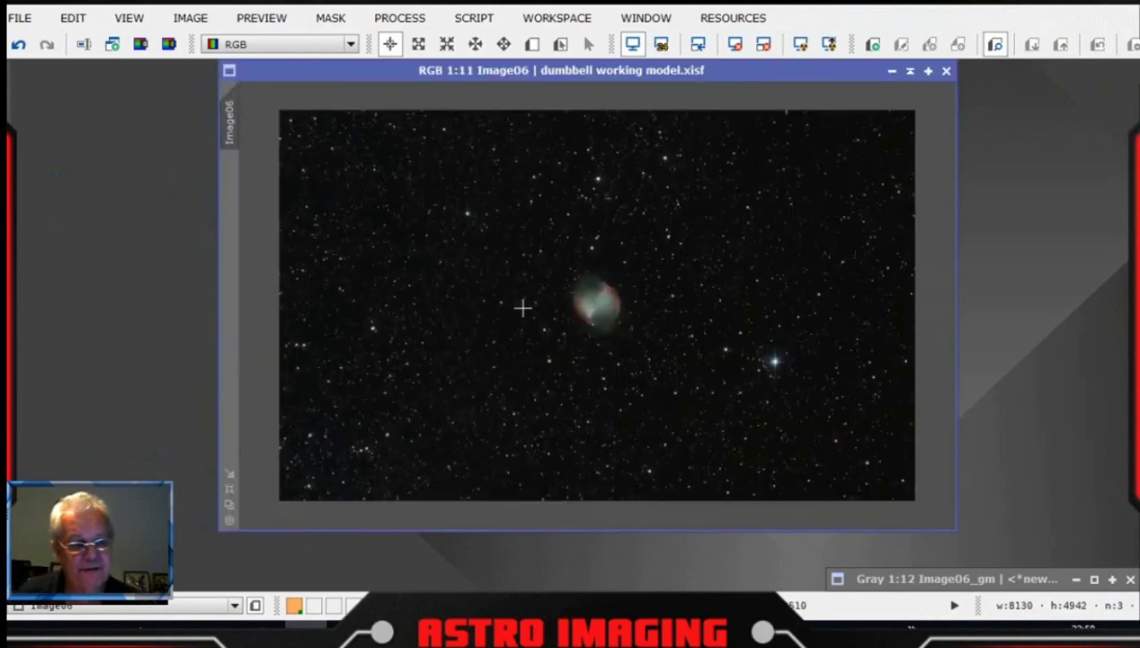
scroll(661, 429, "up", 7)
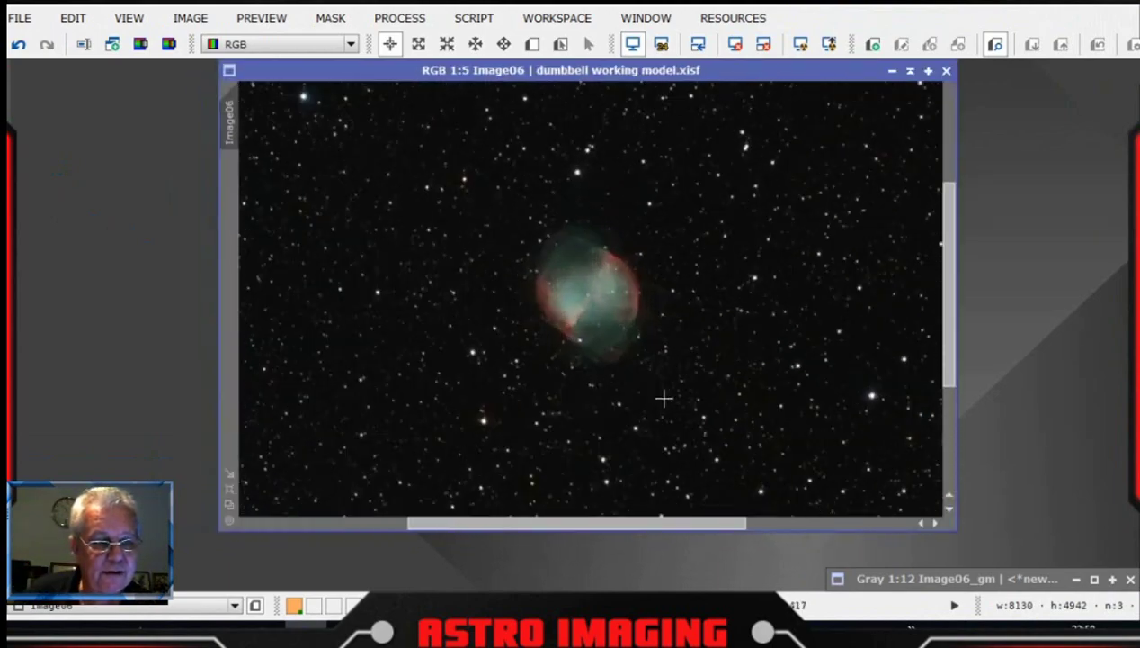
scroll(661, 394, "down", 1)
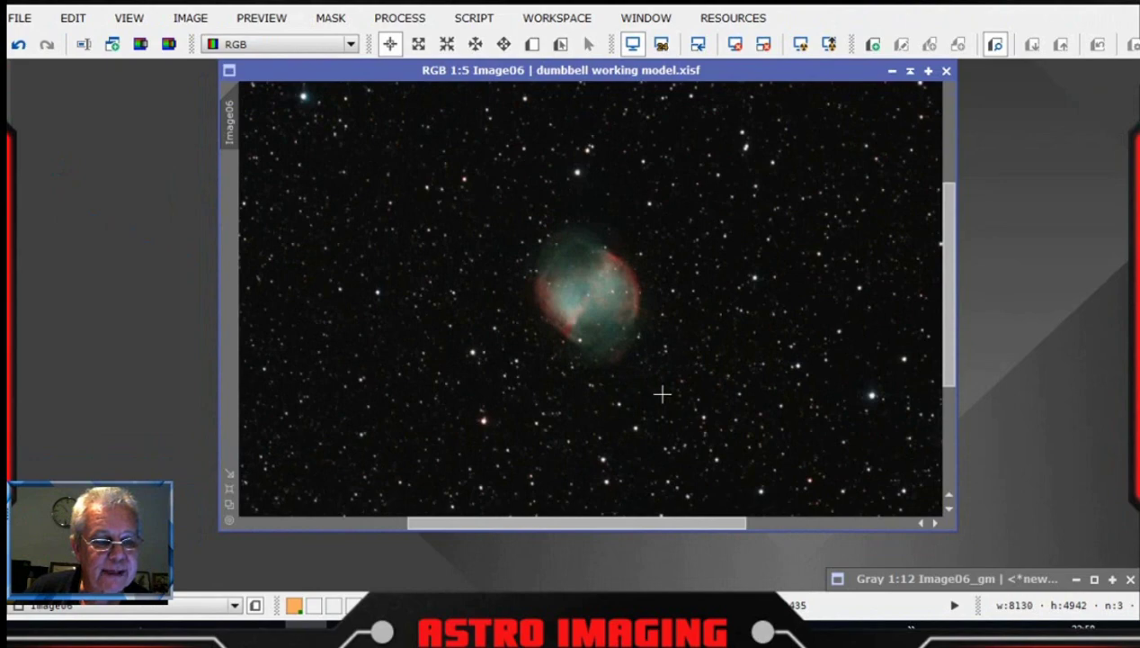
scroll(661, 394, "down", 6)
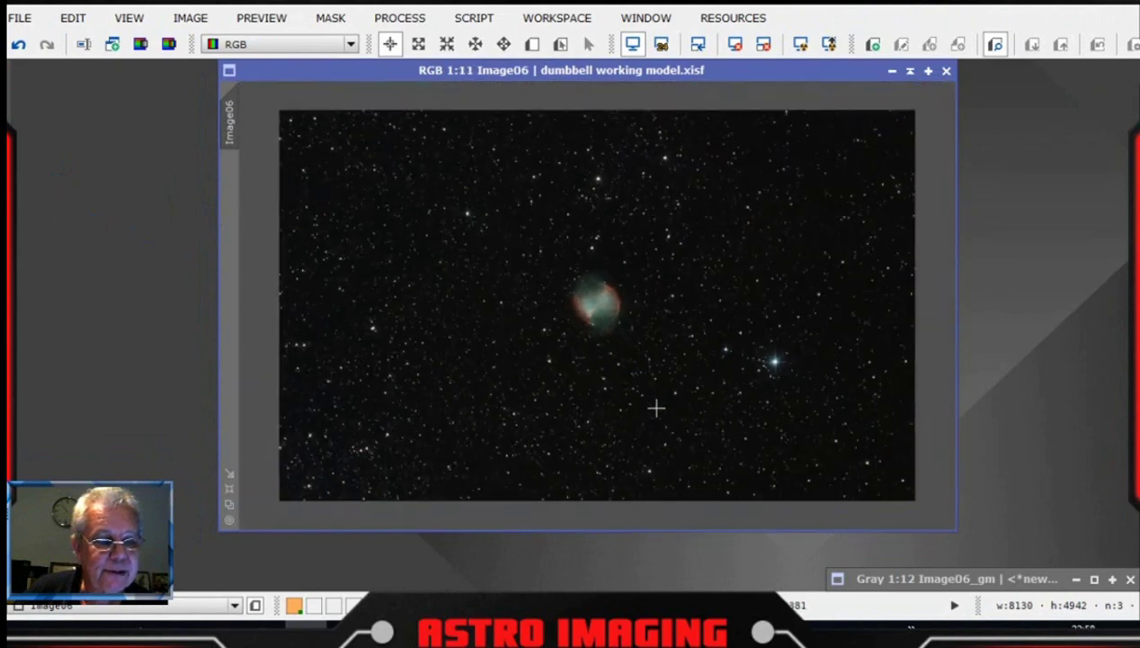
scroll(655, 408, "down", 1)
scroll(656, 407, "up", 2)
scroll(655, 407, "down", 1)
scroll(656, 407, "up", 1)
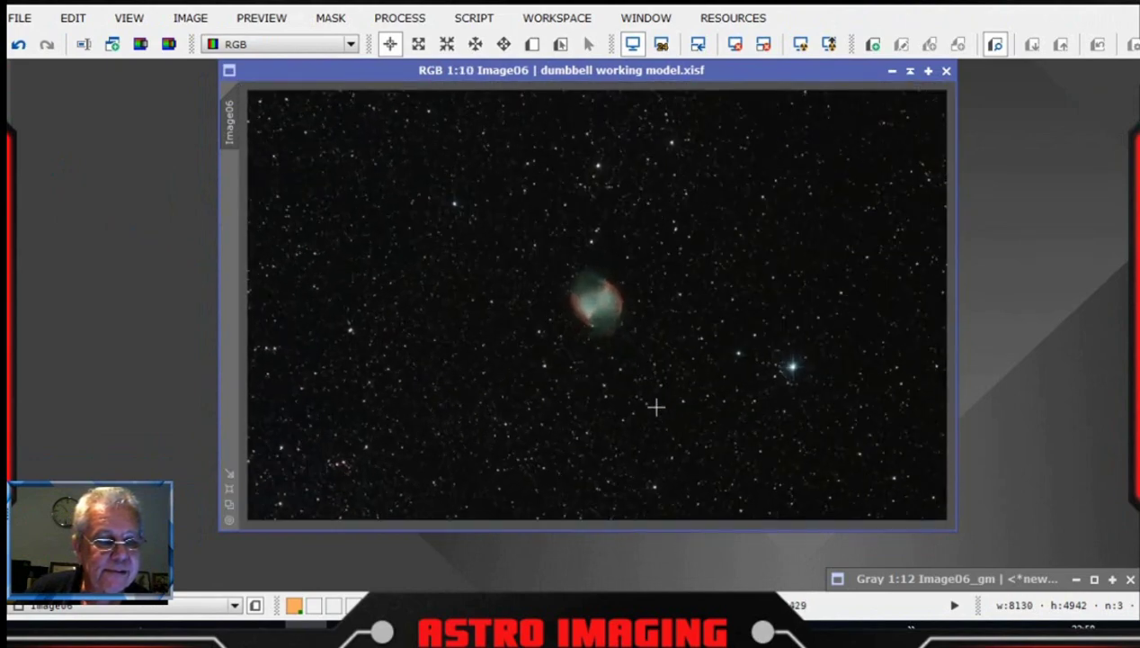
scroll(656, 408, "down", 1)
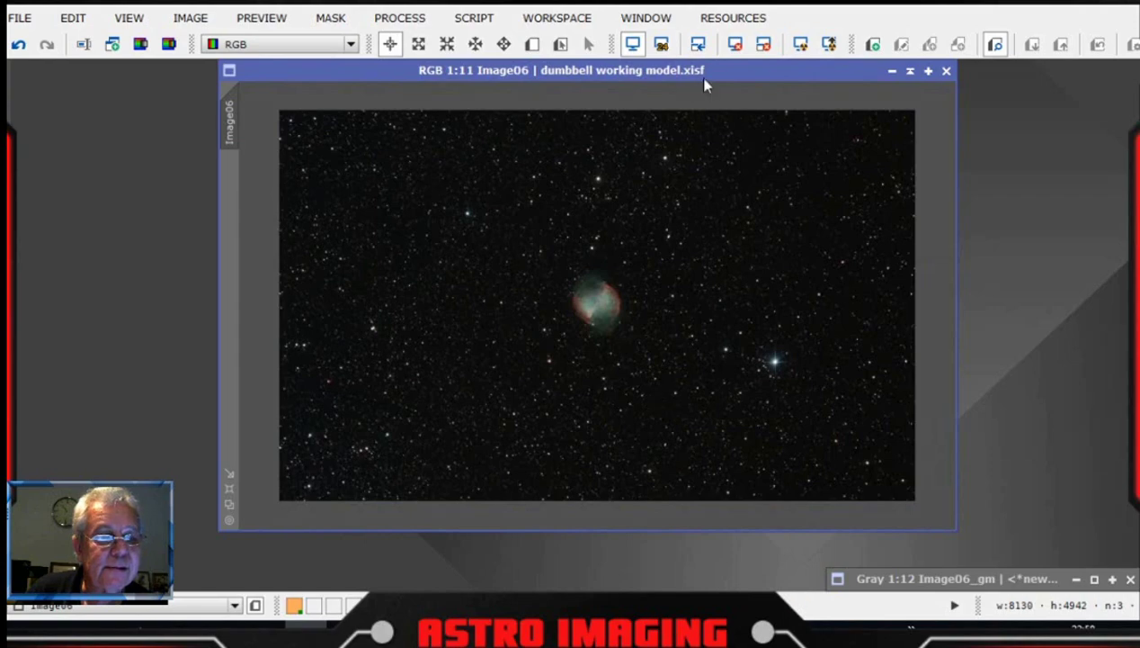
left_click_drag(700, 77, 751, 90)
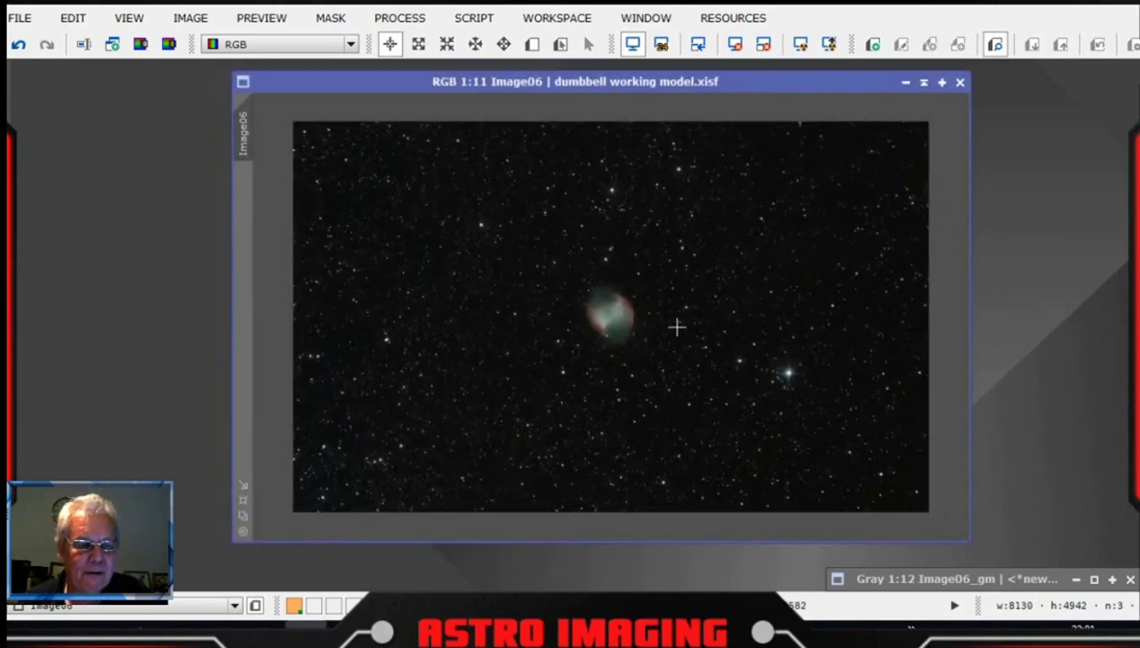
- Inspect the nebula's detail, the bright star beside it and the background of the stretched image at several magnifications
scroll(656, 355, "up", 7)
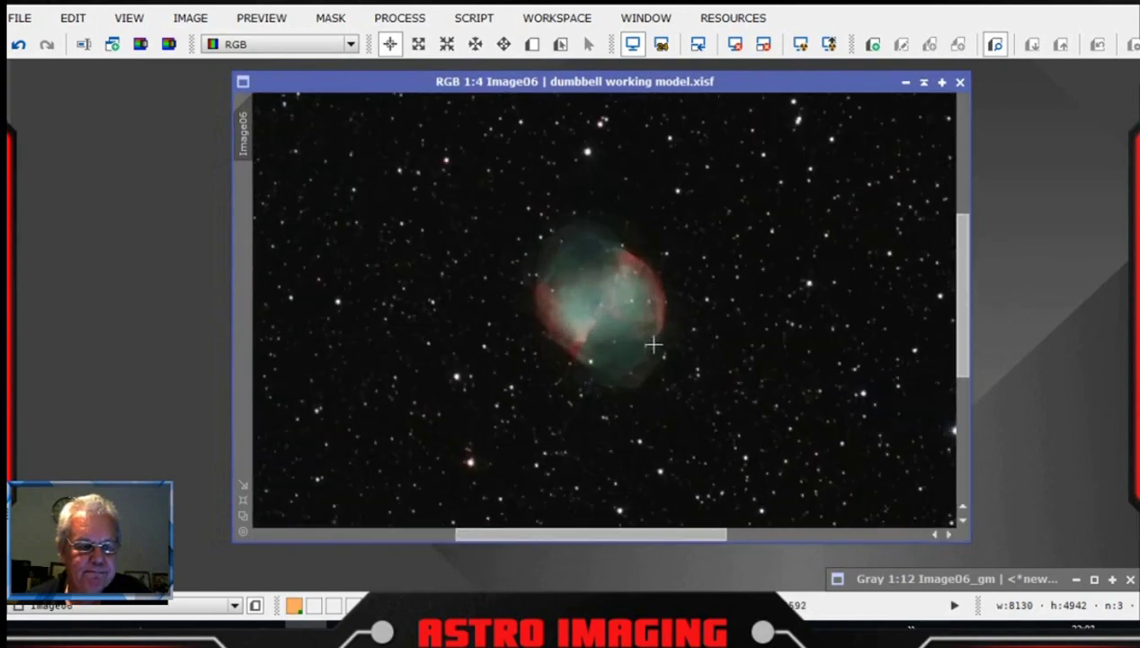
scroll(653, 344, "down", 2)
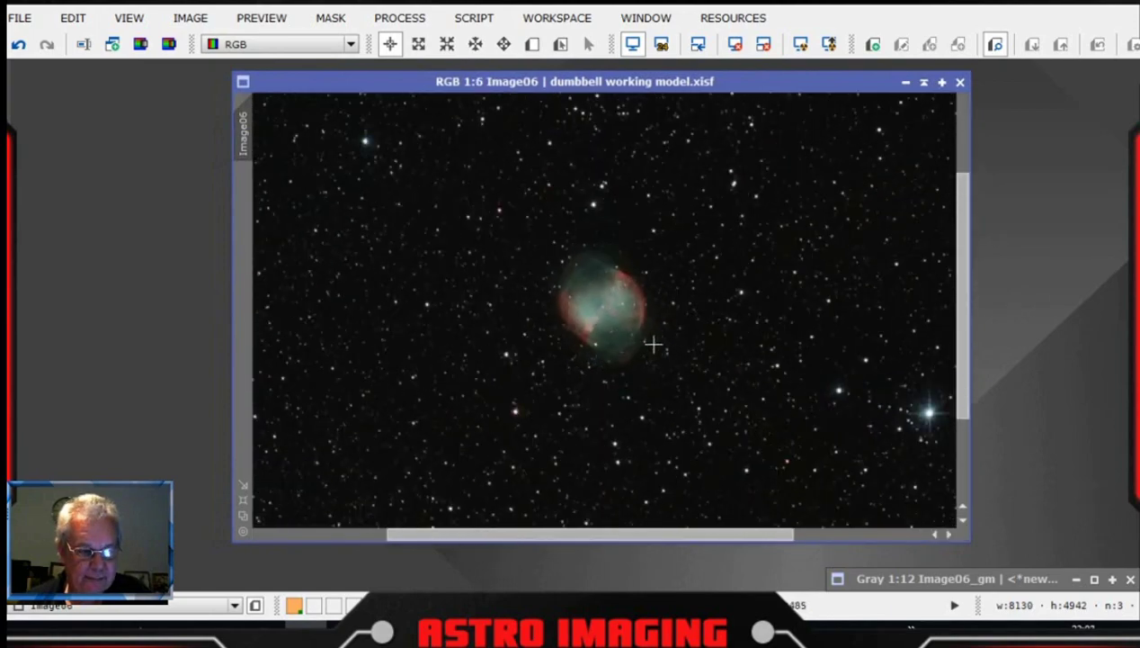
scroll(653, 343, "down", 3)
scroll(653, 342, "up", 2)
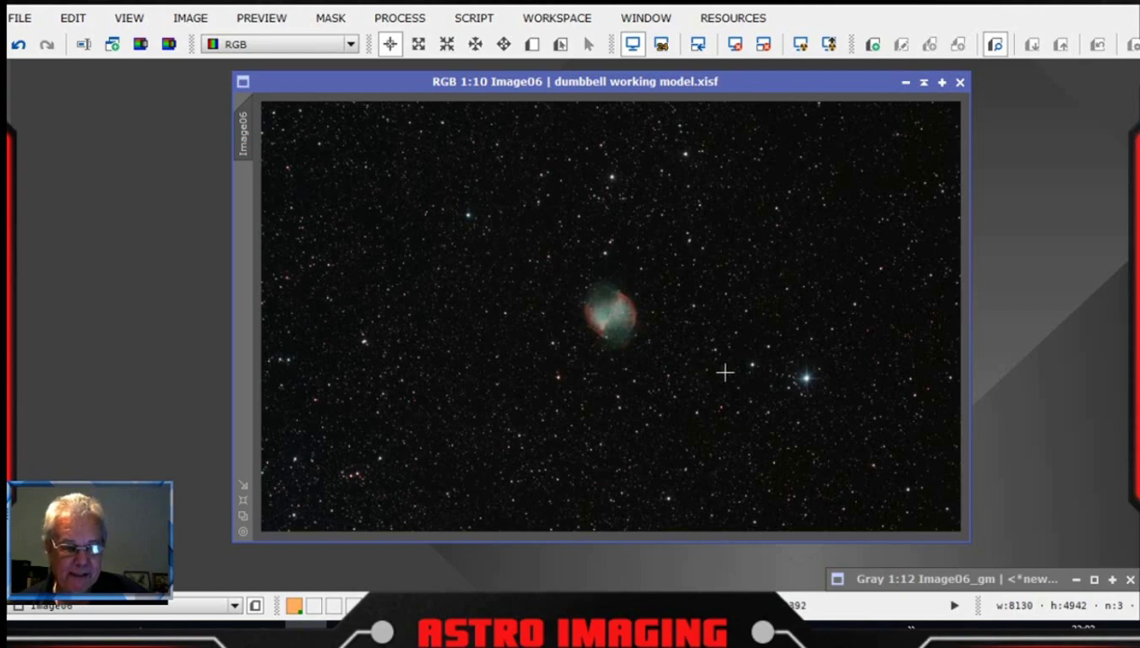
scroll(733, 368, "up", 1)
scroll(742, 366, "up", 2)
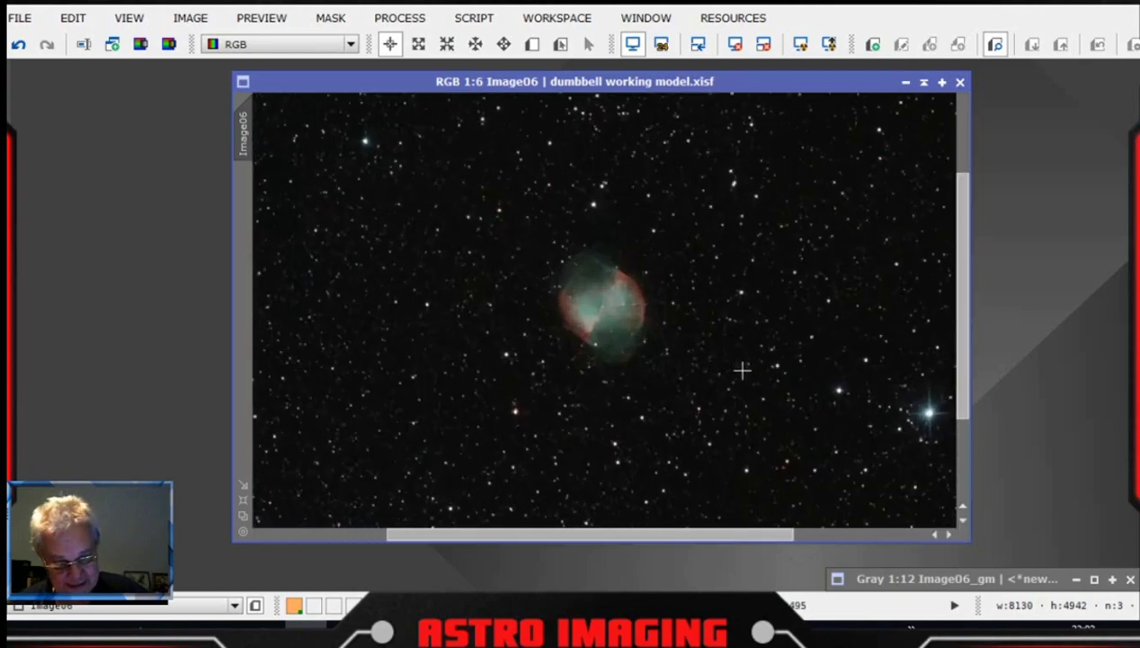
scroll(722, 452, "up", 1)
left_click_drag(691, 531, 856, 532)
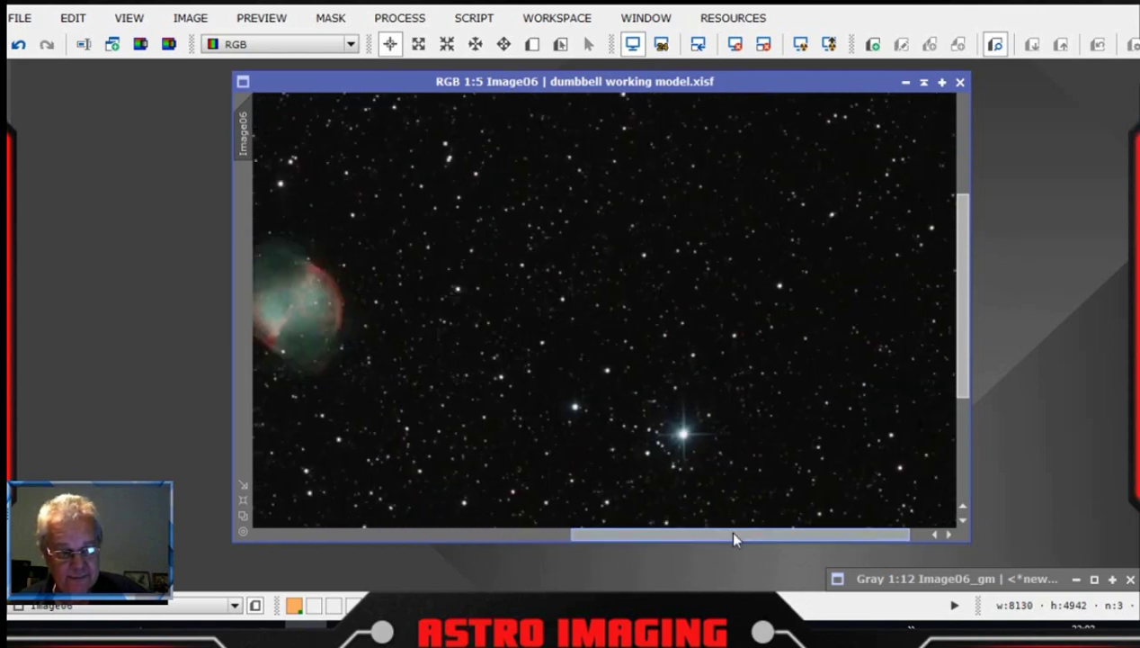
left_click_drag(726, 529, 594, 526)
scroll(659, 390, "down", 5)
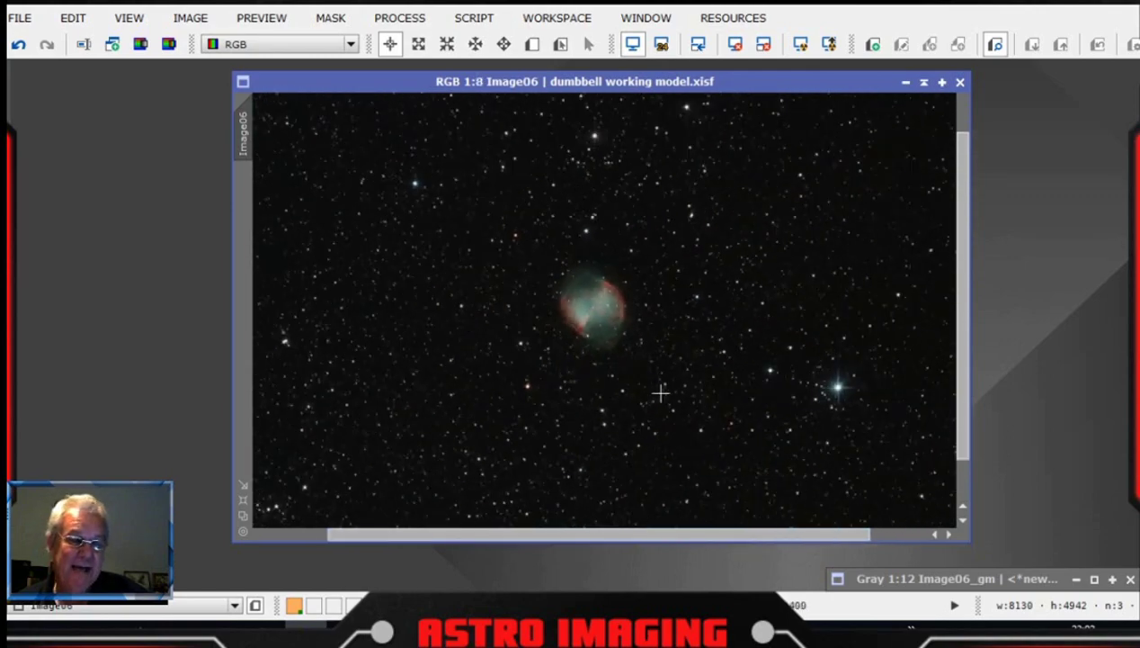
scroll(659, 390, "up", 3)
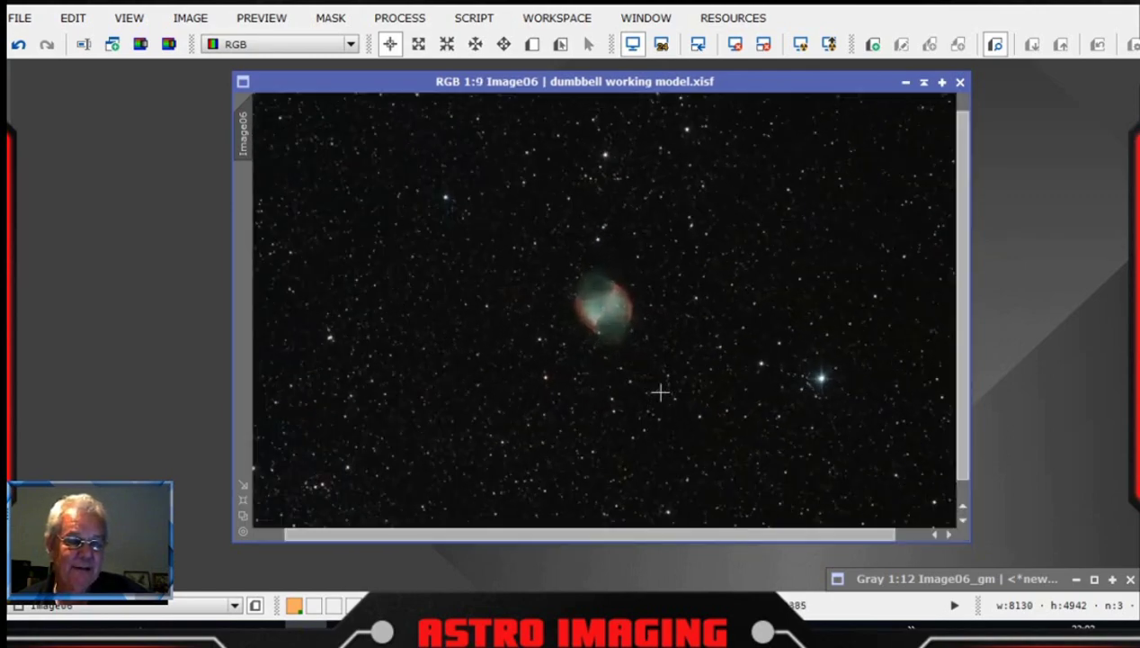
scroll(659, 389, "down", 1)
left_click_drag(680, 89, 665, 88)
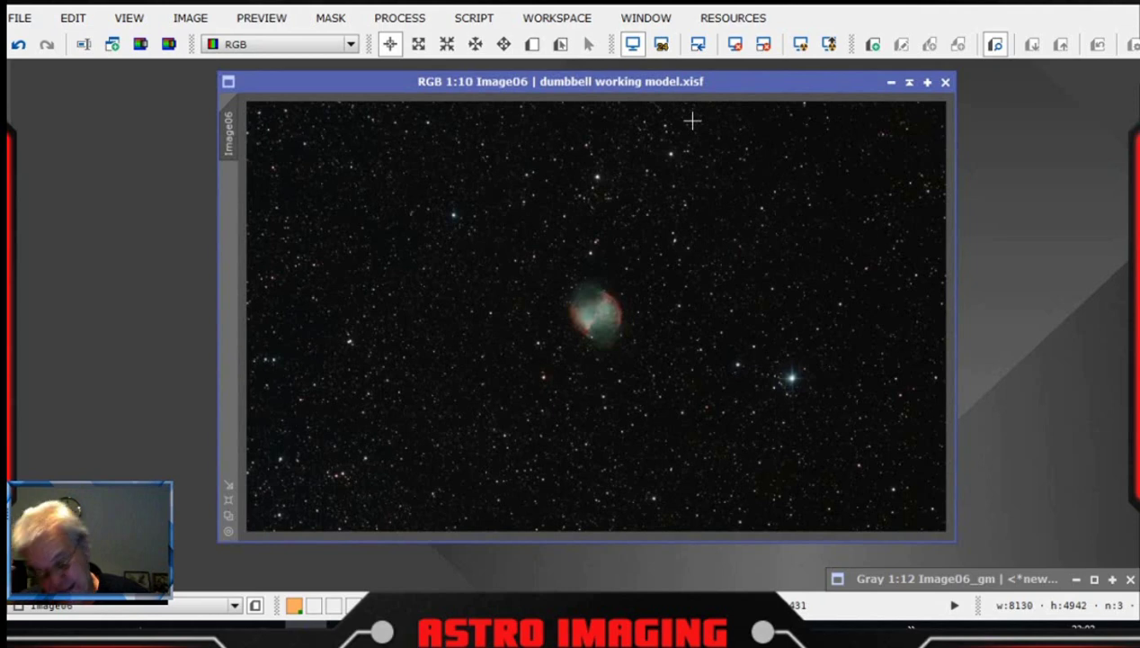
- Open the ImageSolver script for the dumbbell working model image
left_click(484, 23)
mouse_move(508, 50)
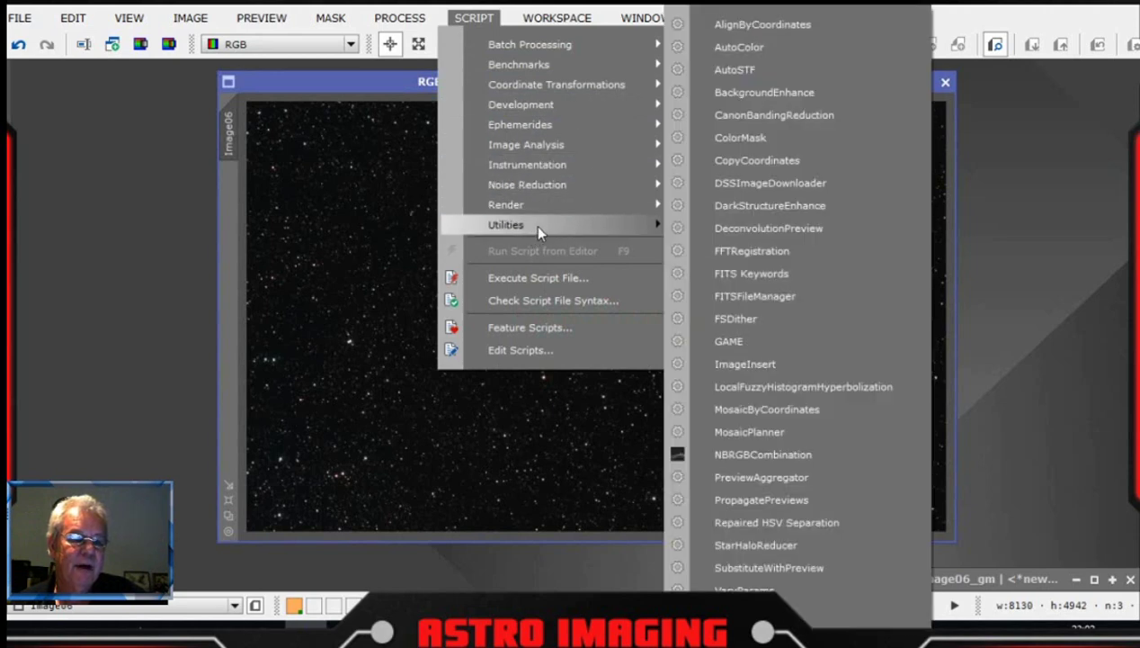
mouse_move(585, 144)
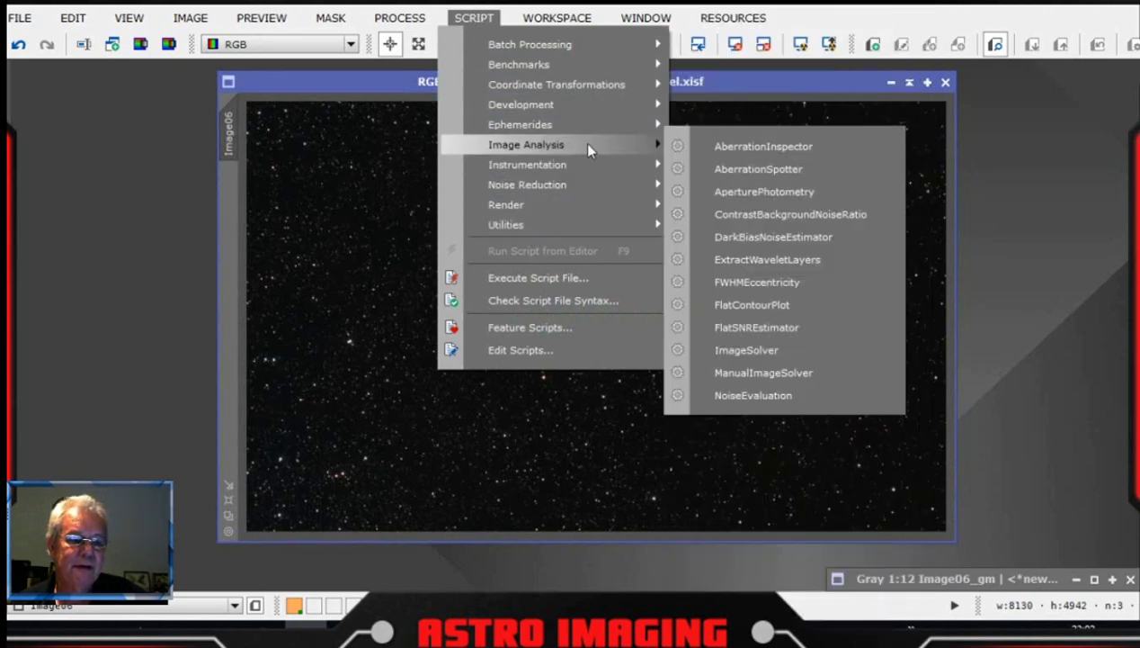
left_click(800, 353)
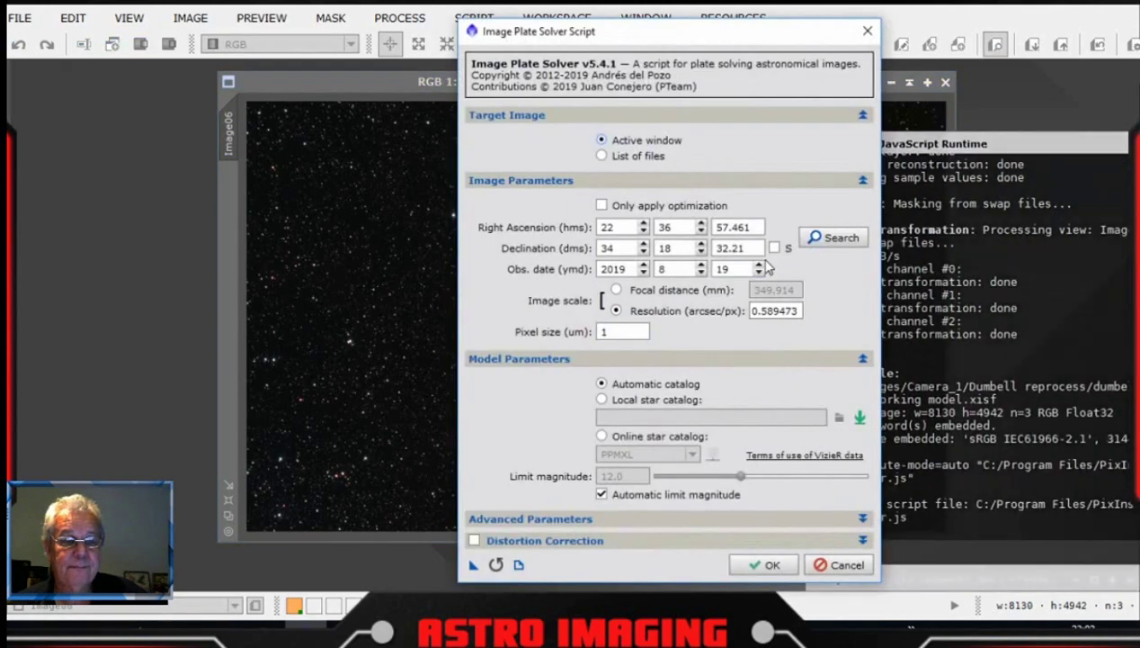
left_click_drag(750, 41, 621, 26)
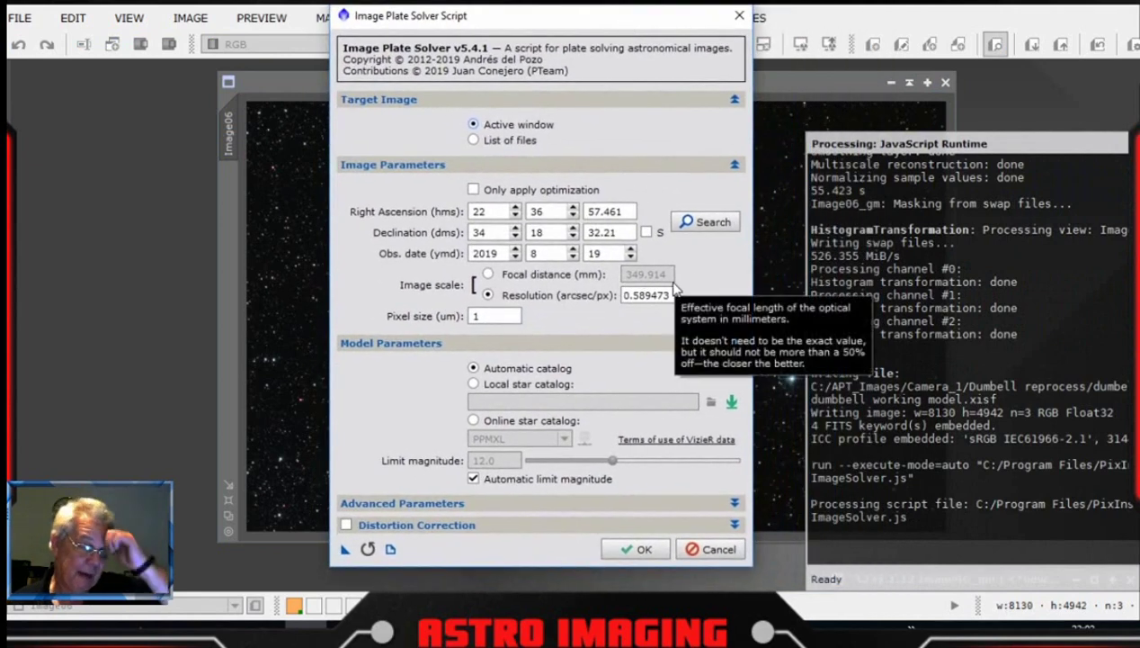
- Look up m27 online, use the Dumbbell Nebula entry for the solver's coordinates, and plate-solve the active image
left_click(710, 222)
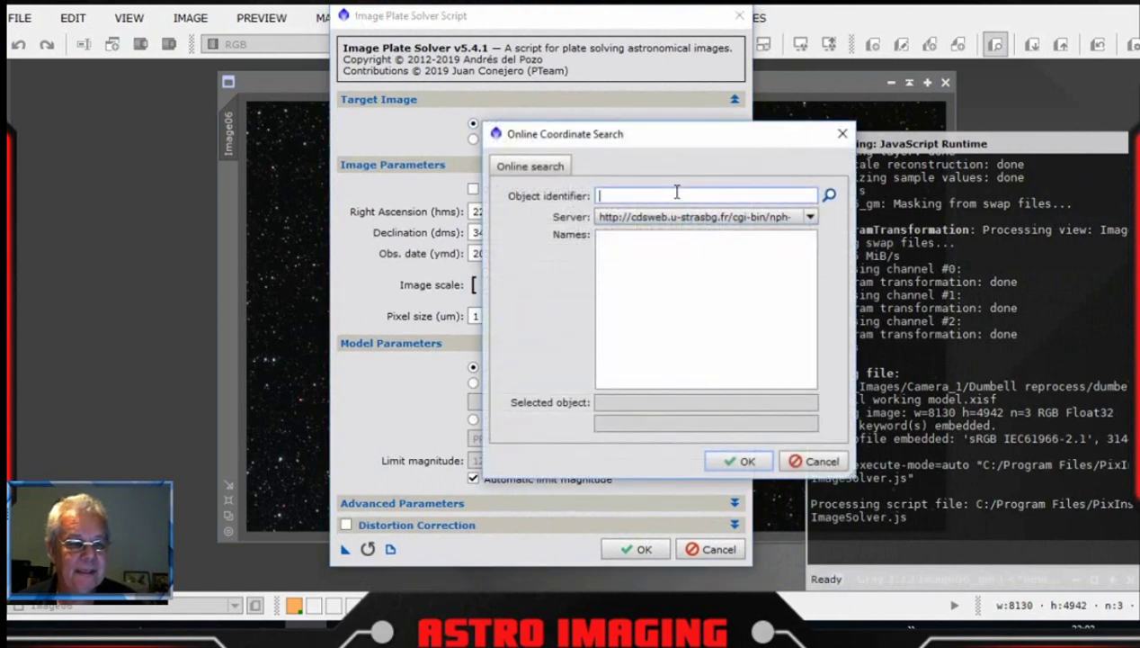
type("m27")
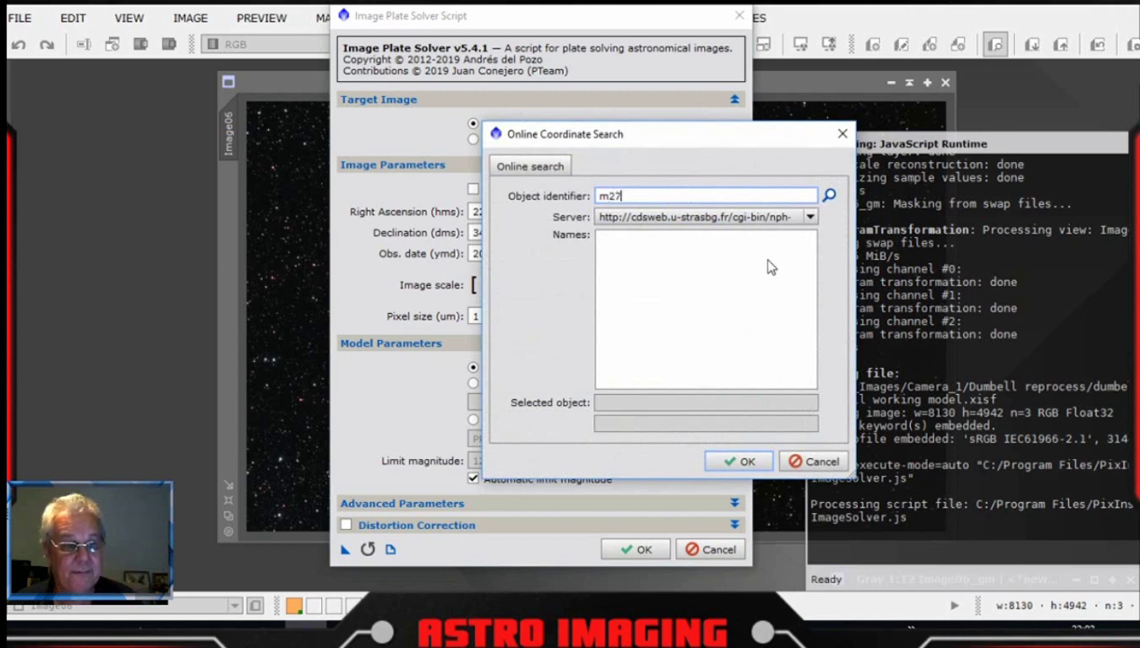
left_click(832, 196)
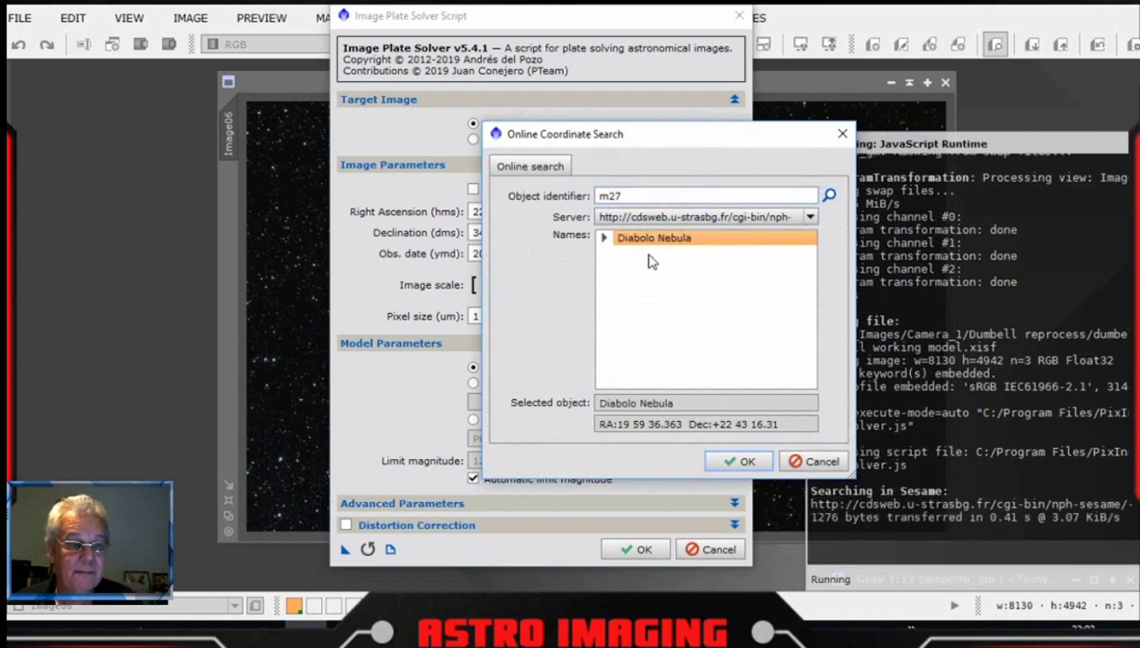
left_click(605, 237)
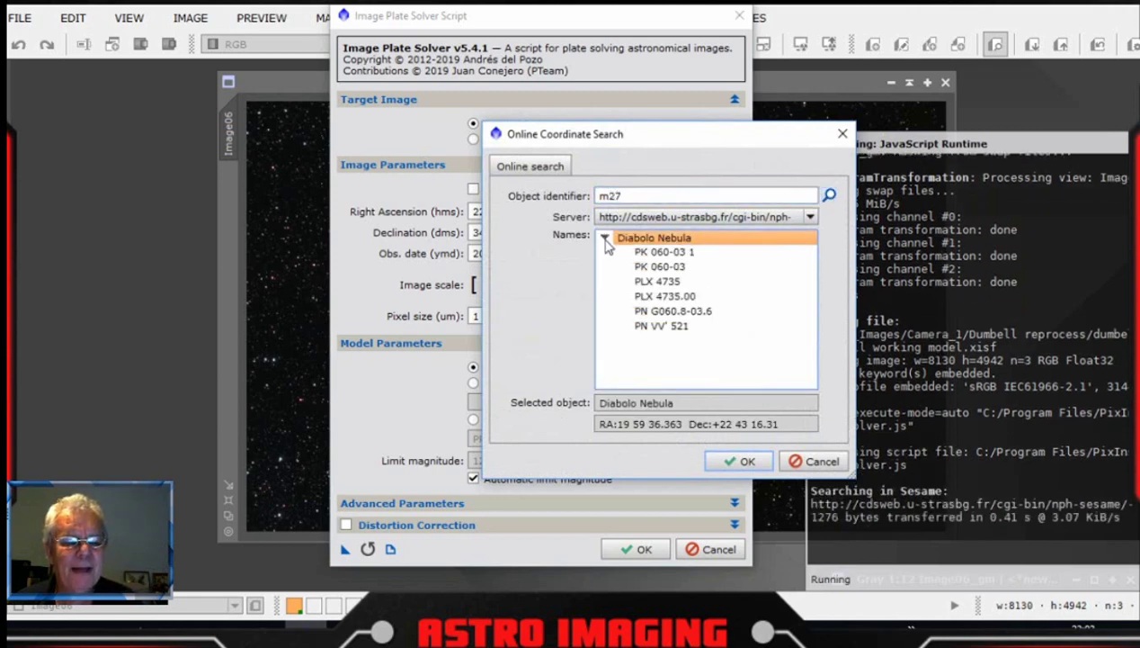
left_click_drag(806, 251, 821, 289)
left_click(677, 341)
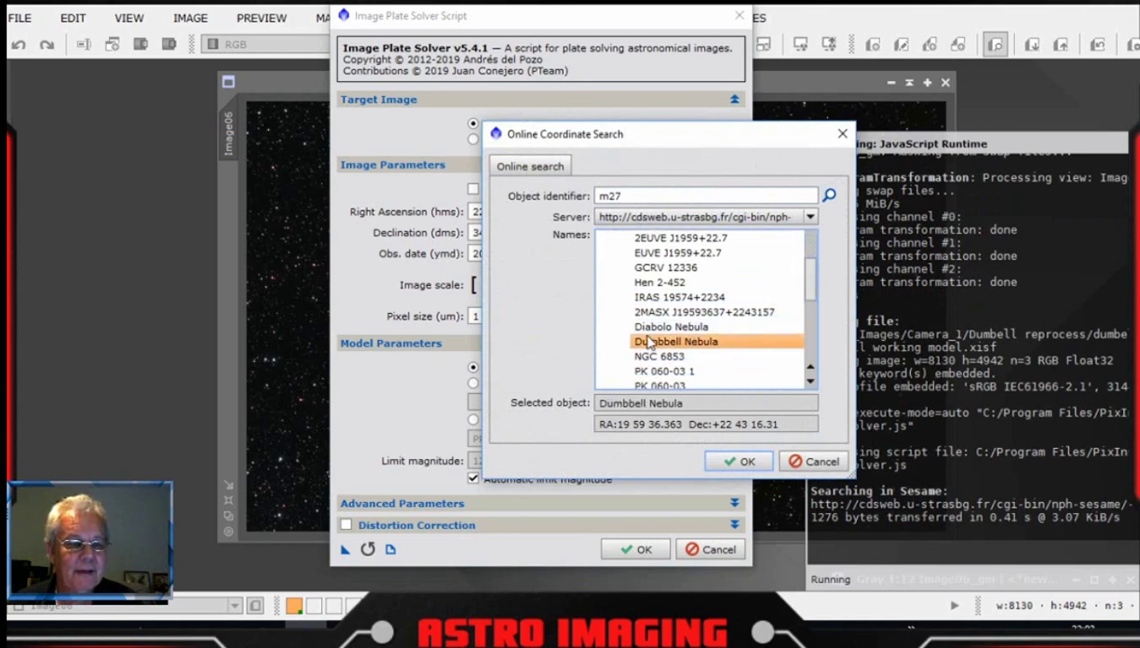
left_click(742, 460)
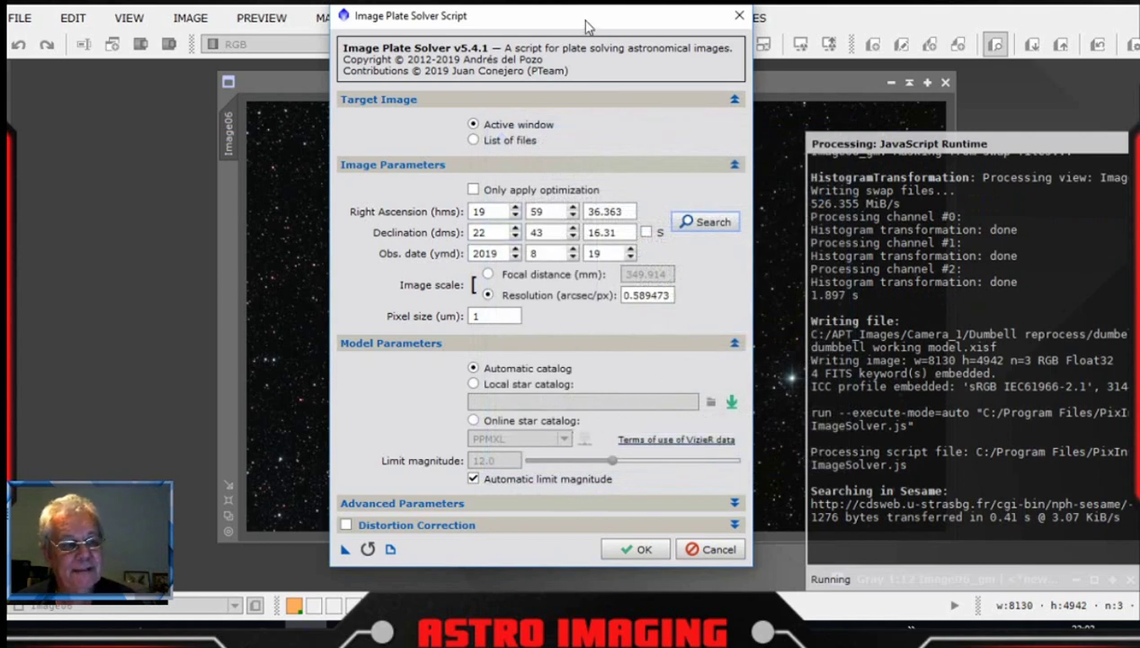
left_click_drag(594, 18, 608, 11)
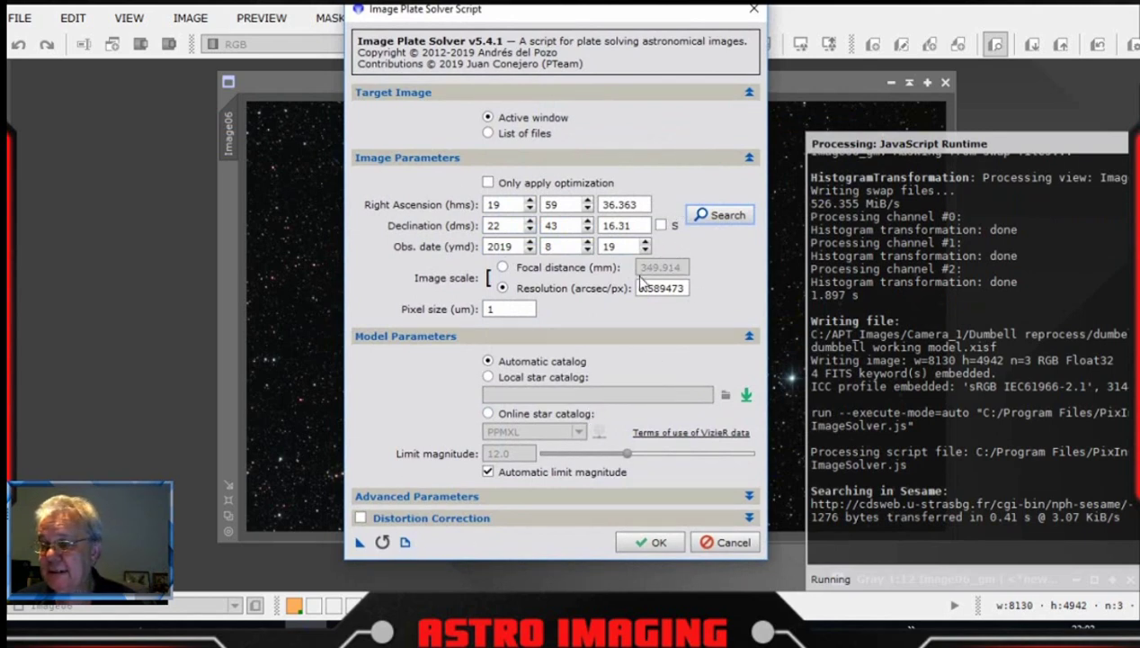
left_click(659, 544)
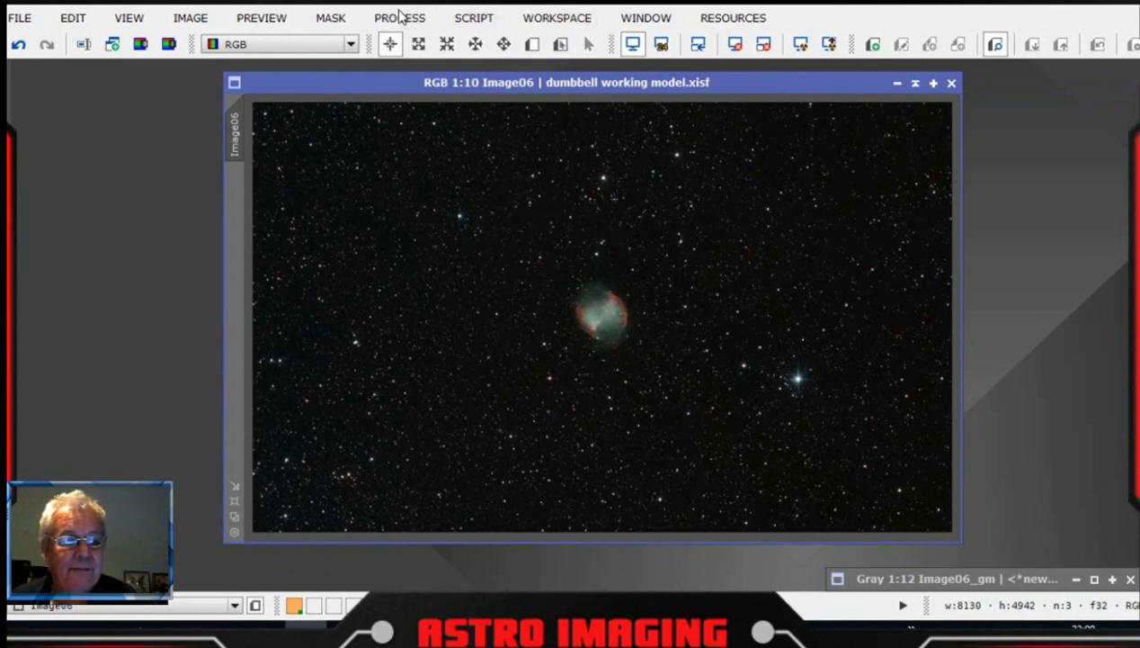
- Run the WCSHeader script on Image06 to read its solved astrometric data, and dismiss the report
left_click(551, 20)
mouse_move(474, 18)
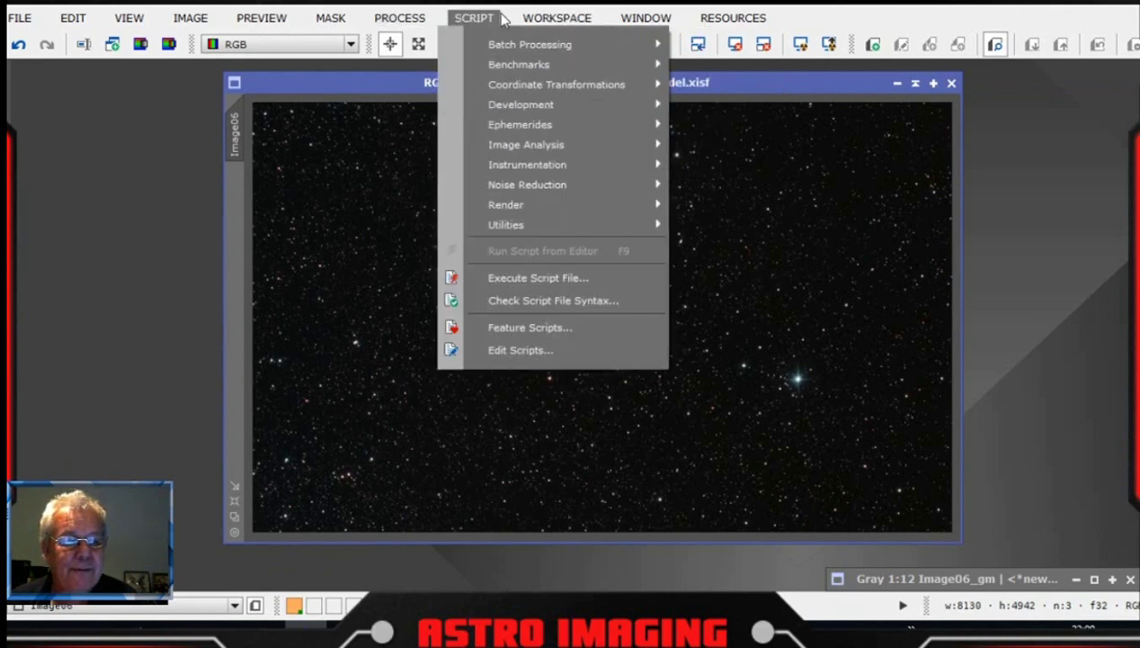
mouse_move(516, 229)
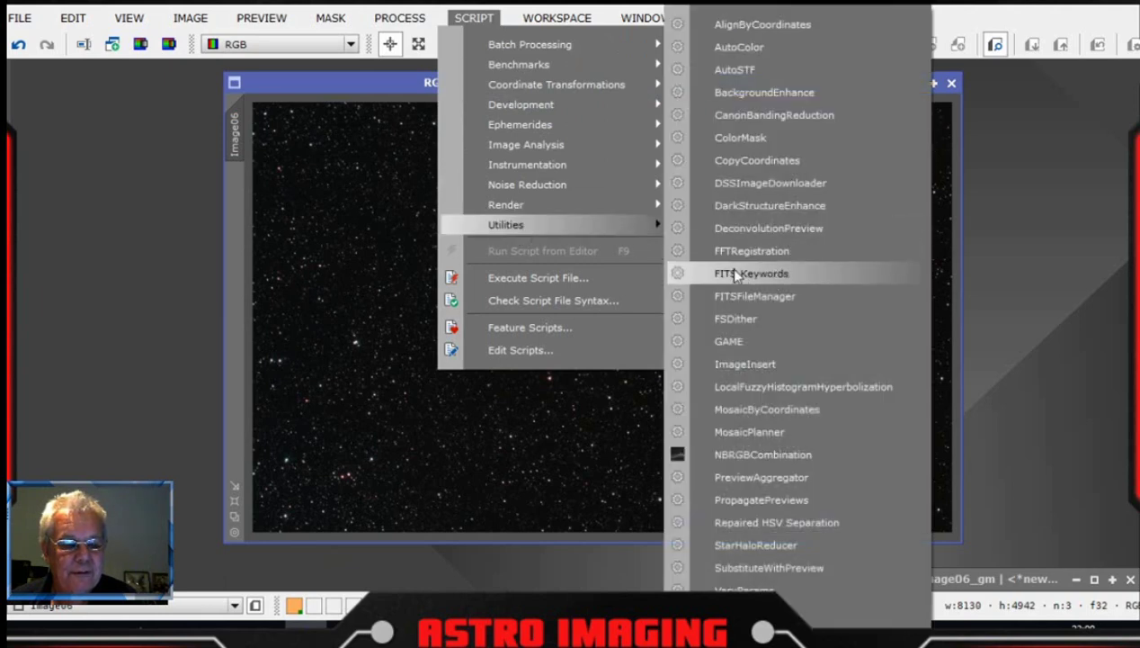
mouse_move(573, 155)
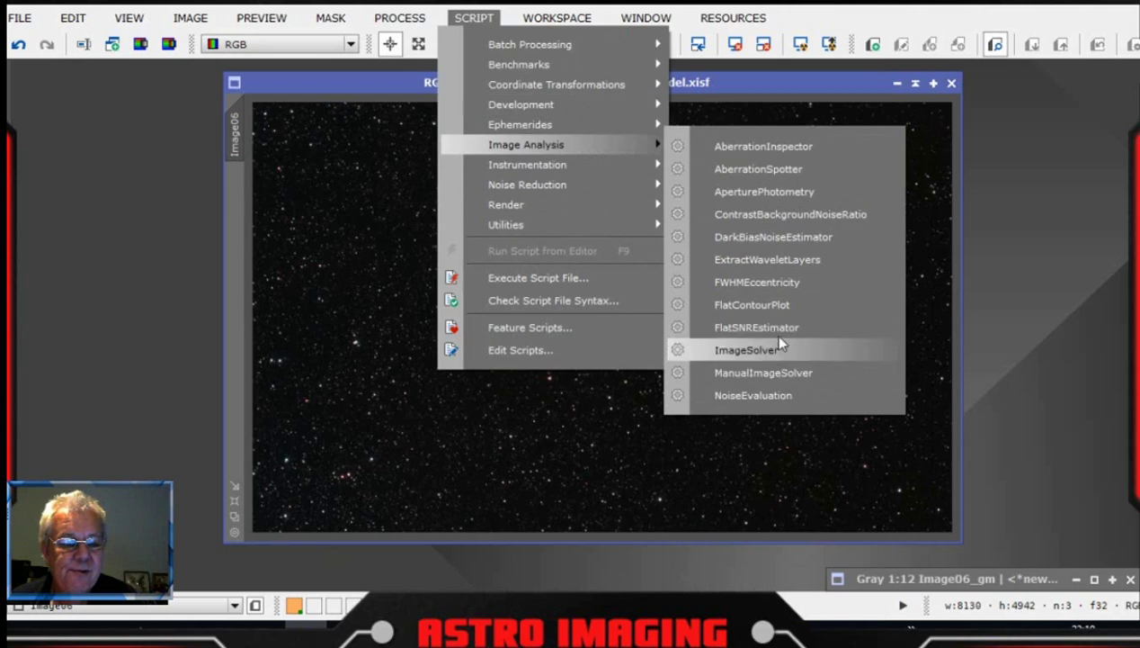
mouse_move(581, 208)
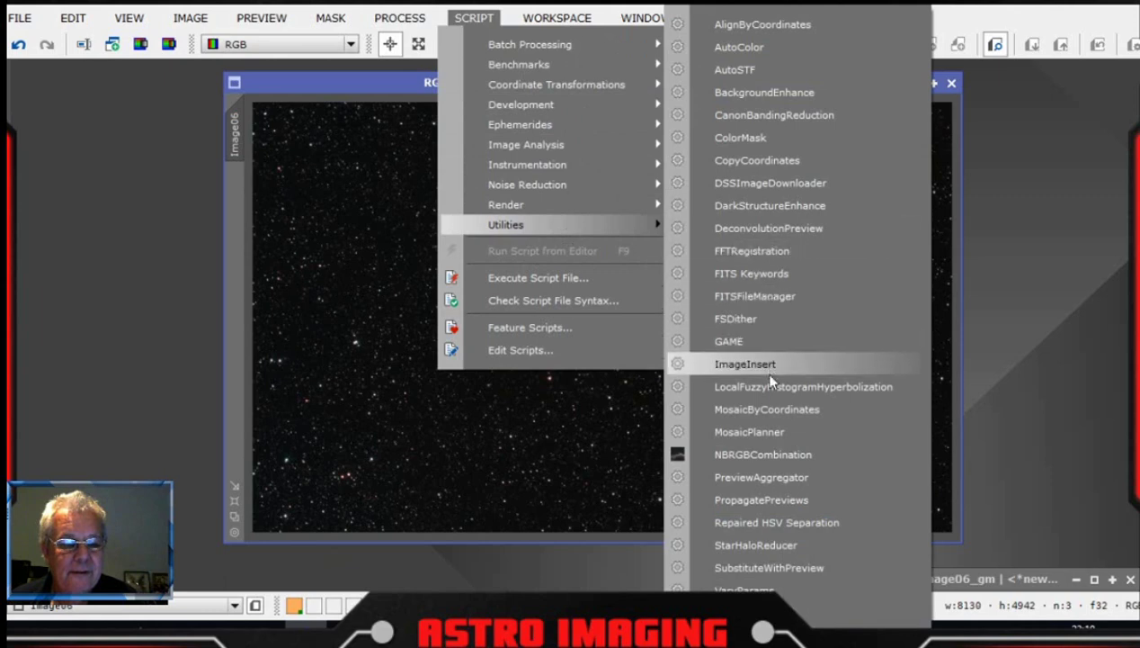
left_click(756, 614)
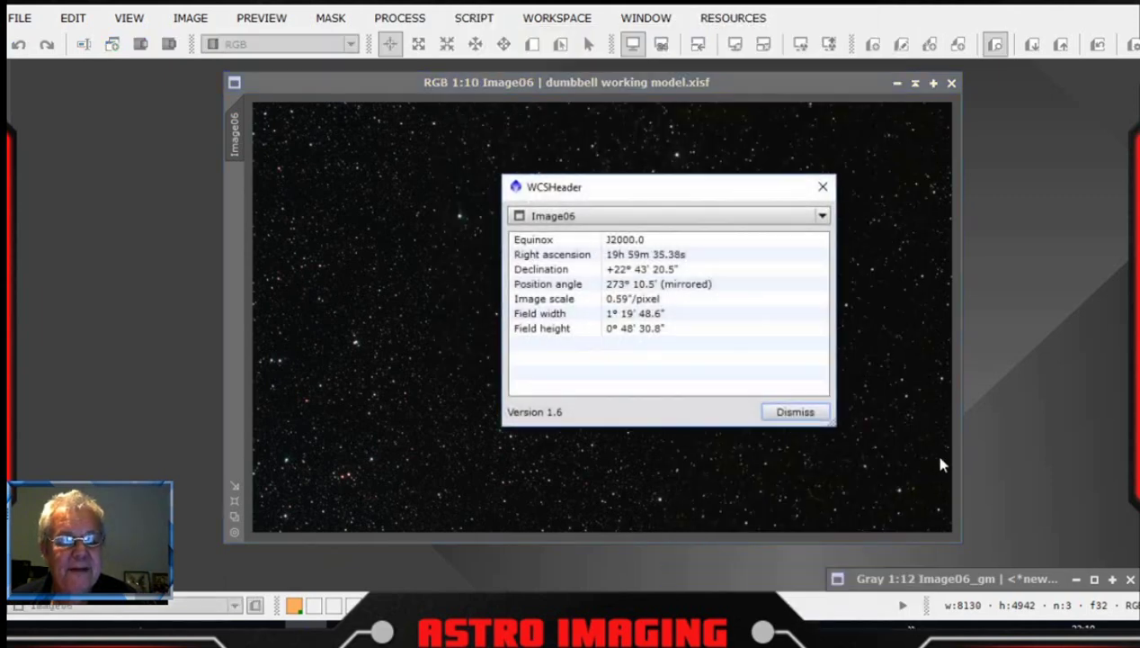
left_click_drag(731, 191, 805, 161)
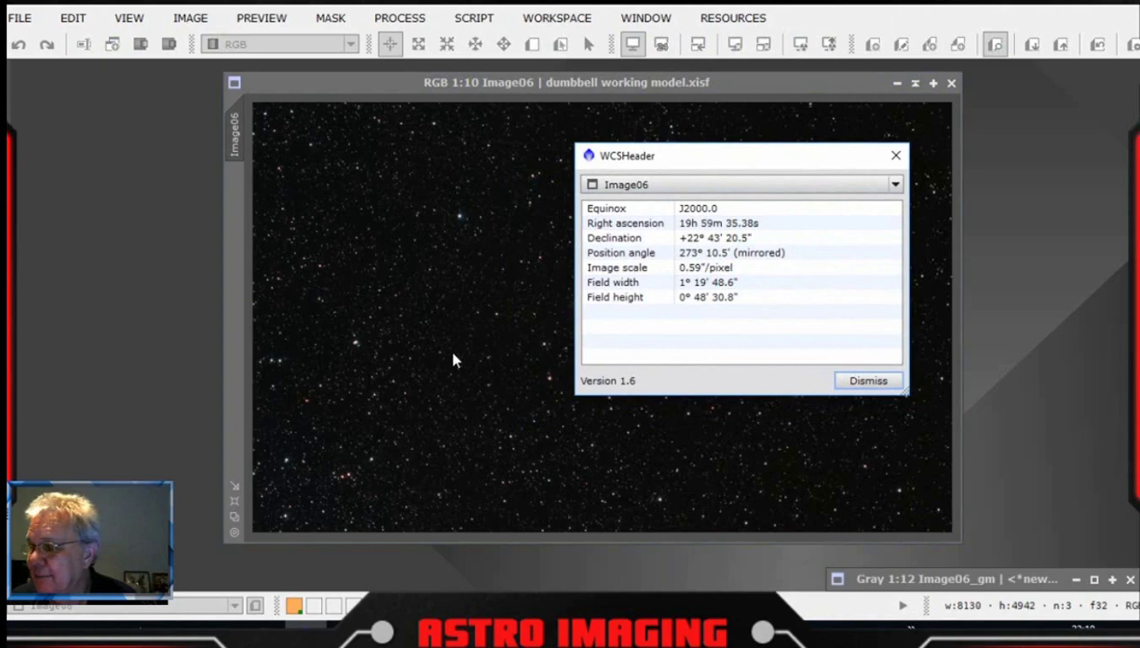
key("Escape")
mouse_move(777, 92)
left_mouse_down()
mouse_move(794, 97)
mouse_move(789, 81)
left_mouse_up()
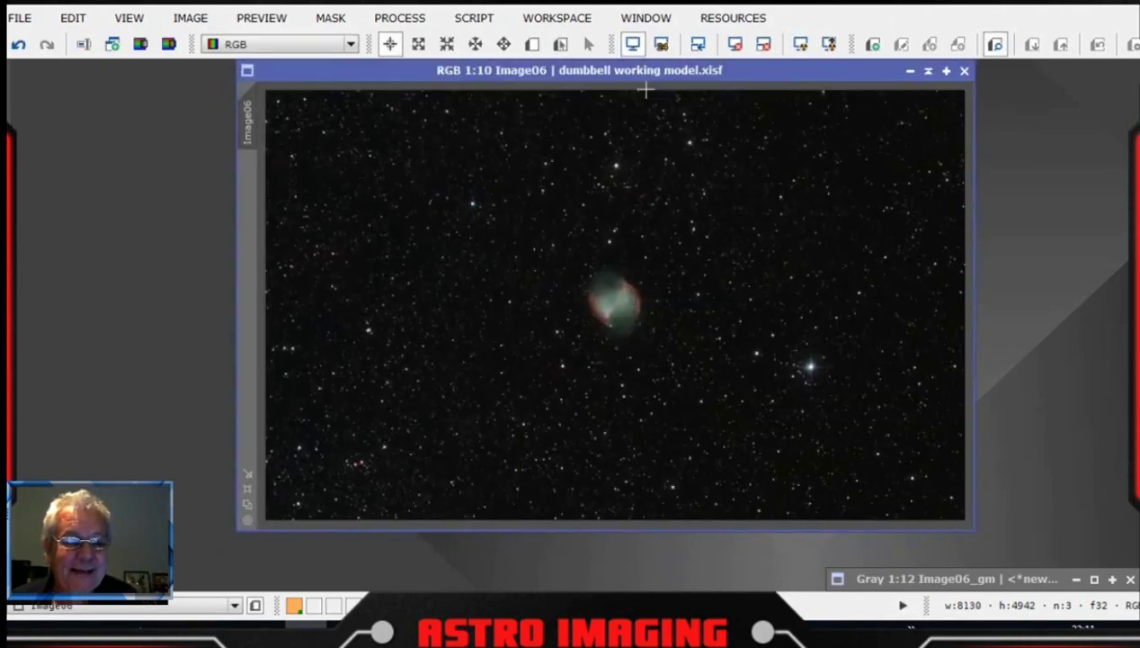
left_click_drag(664, 74, 650, 86)
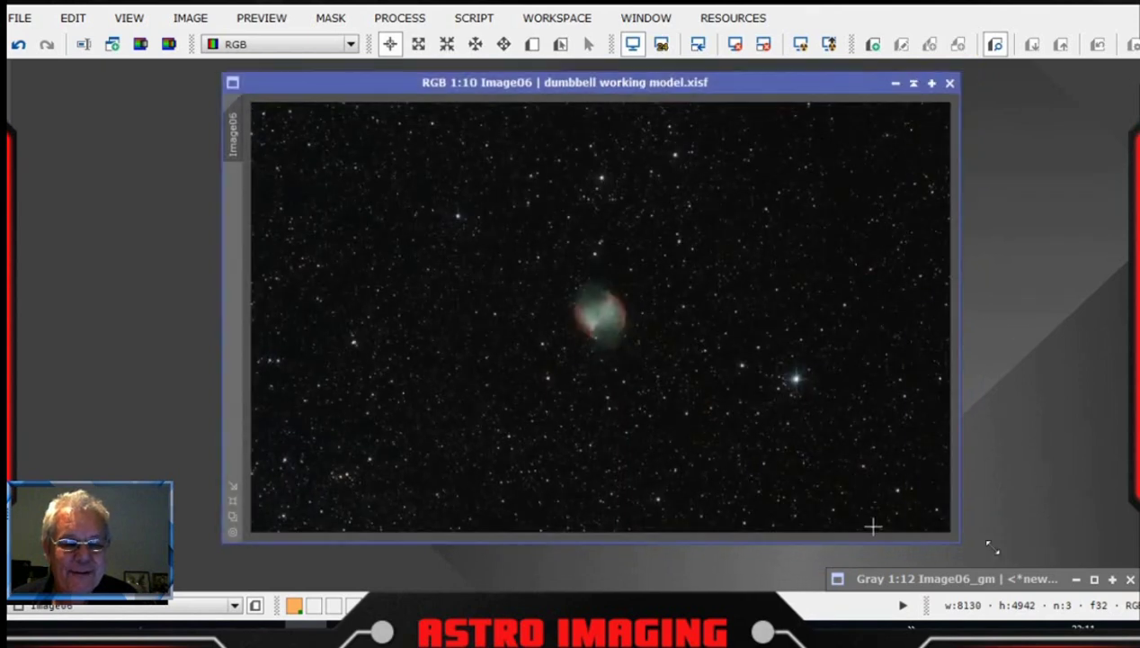
- Restore the Image06_gm mask image, apply it as a mask to Image06, and minimise the mask image again
left_click_drag(990, 581, 918, 570)
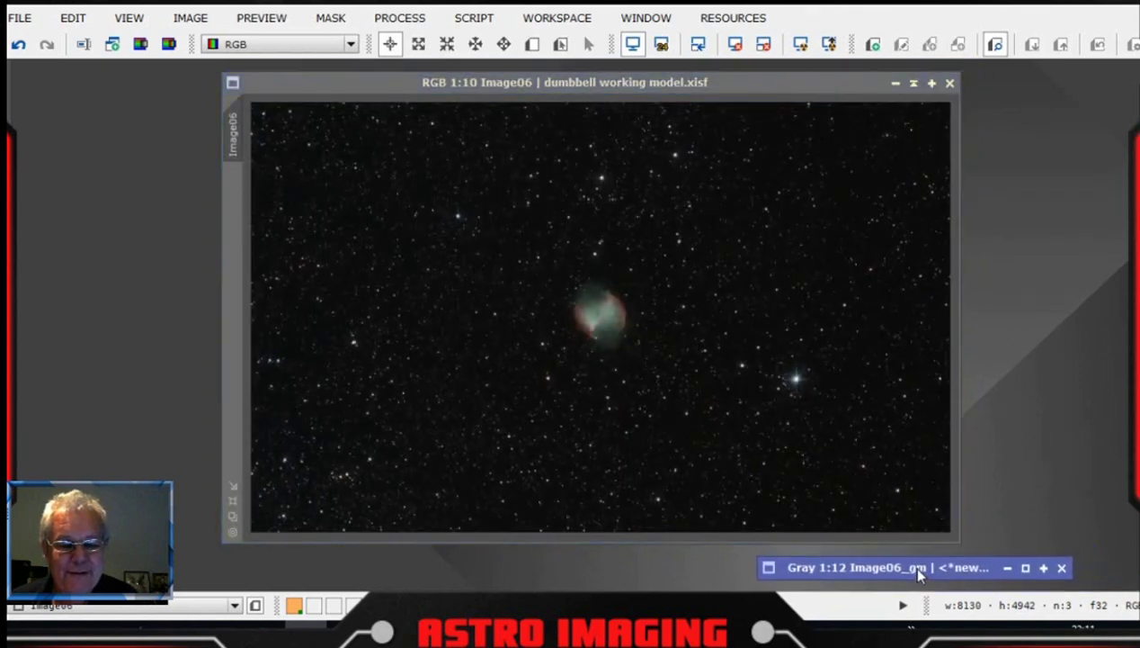
left_click(1026, 568)
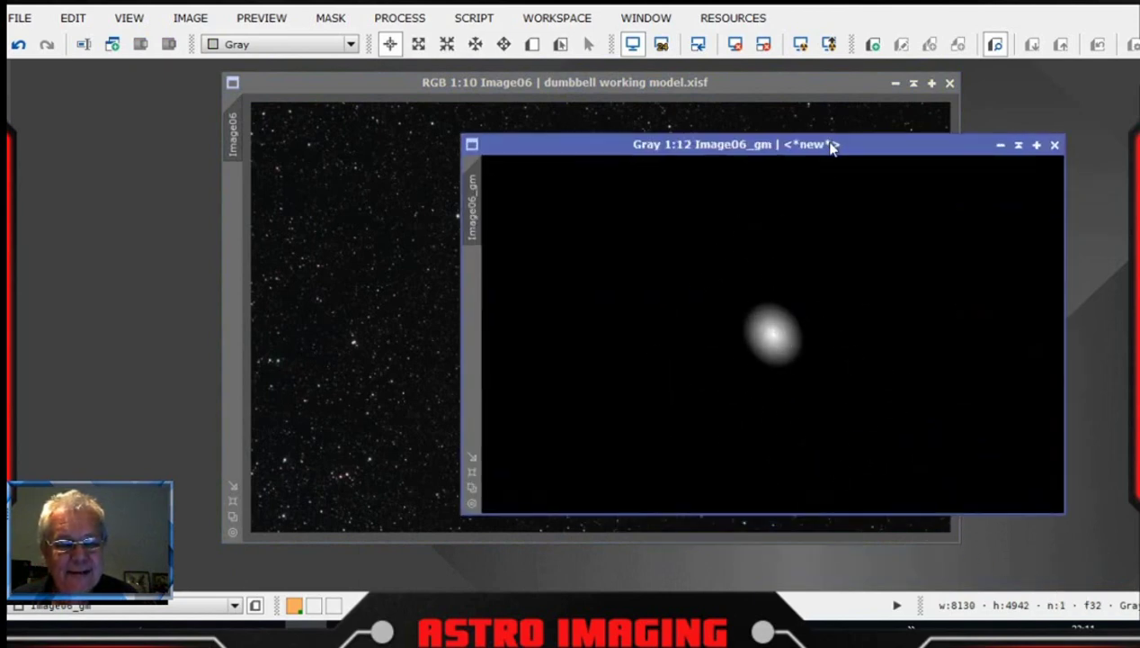
left_click_drag(830, 145, 854, 173)
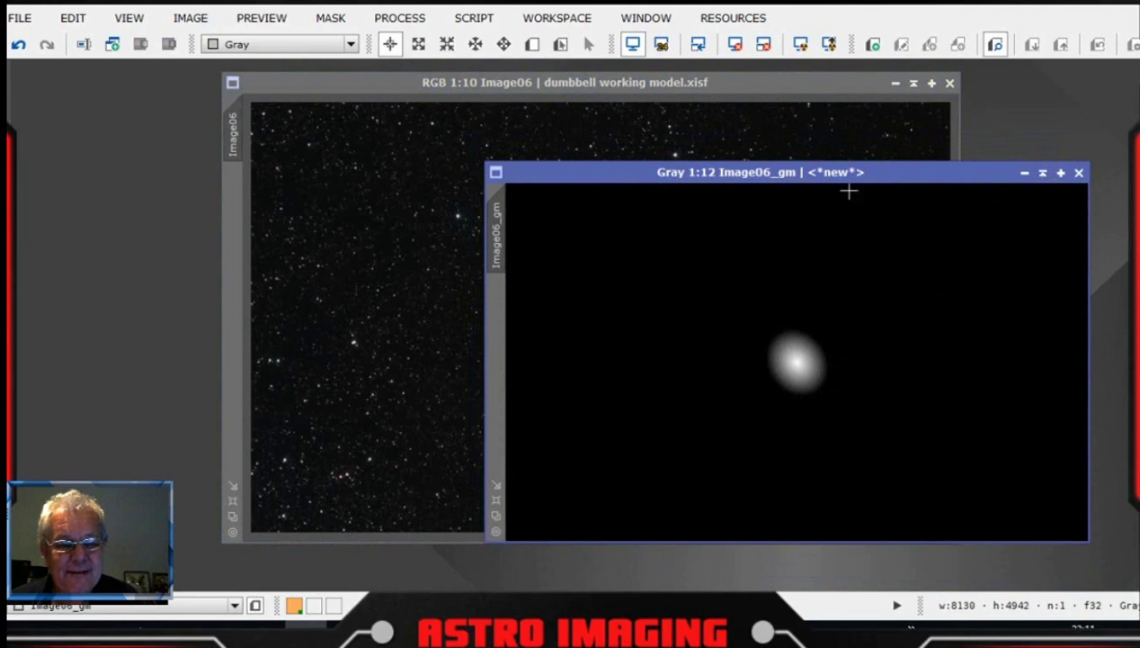
left_click_drag(497, 221, 236, 226)
left_click(1043, 172)
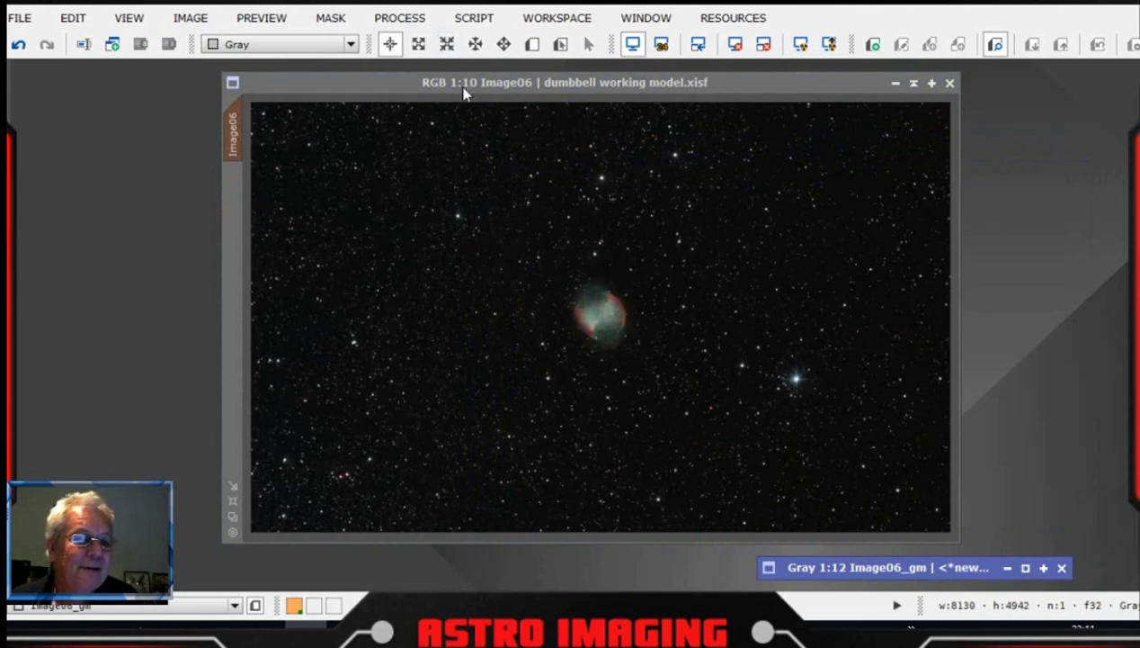
- Show the mask overlay on Image06 to check its coverage of the nebula, and hide the overlay again
left_click_drag(459, 82, 444, 81)
left_click(331, 18)
left_click(364, 141)
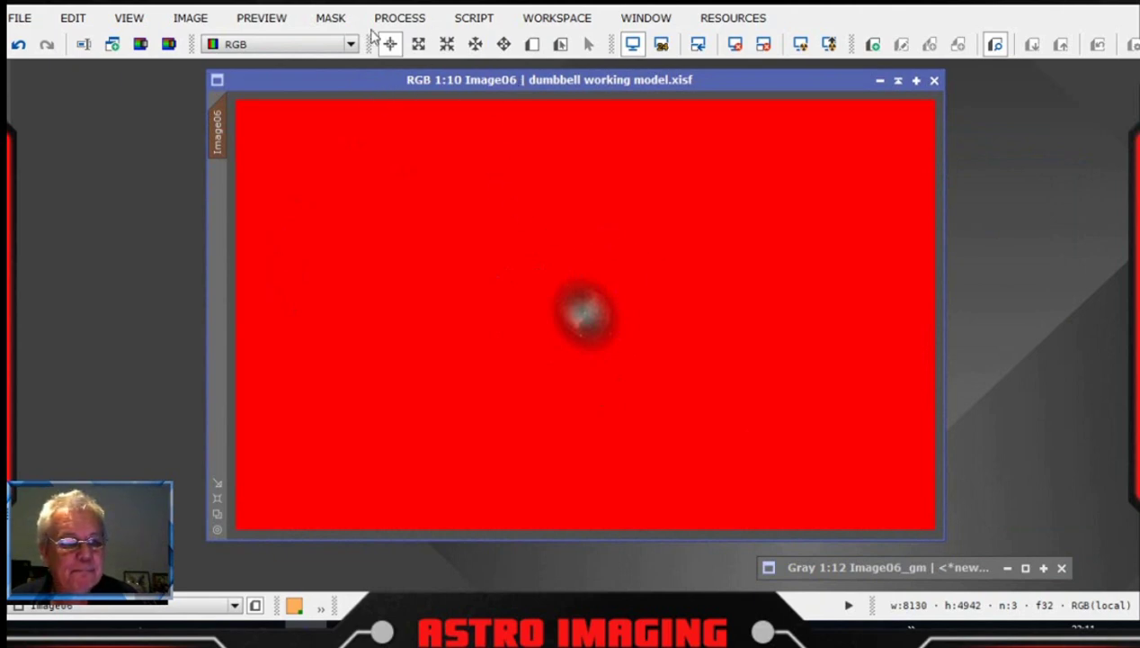
left_click(331, 18)
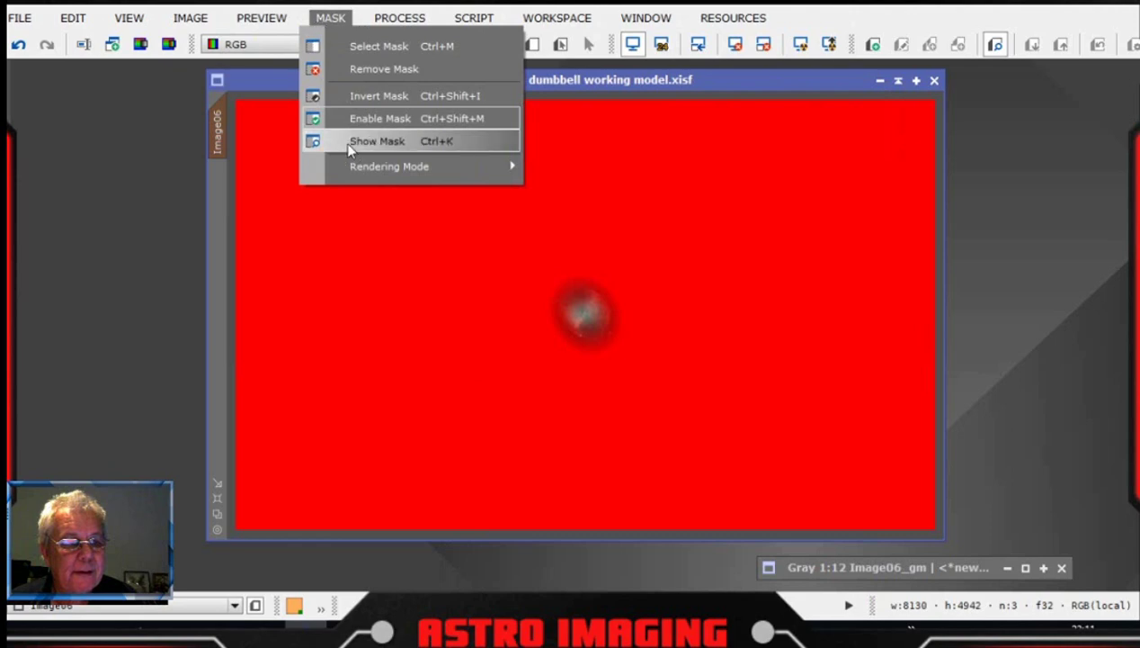
left_click(387, 144)
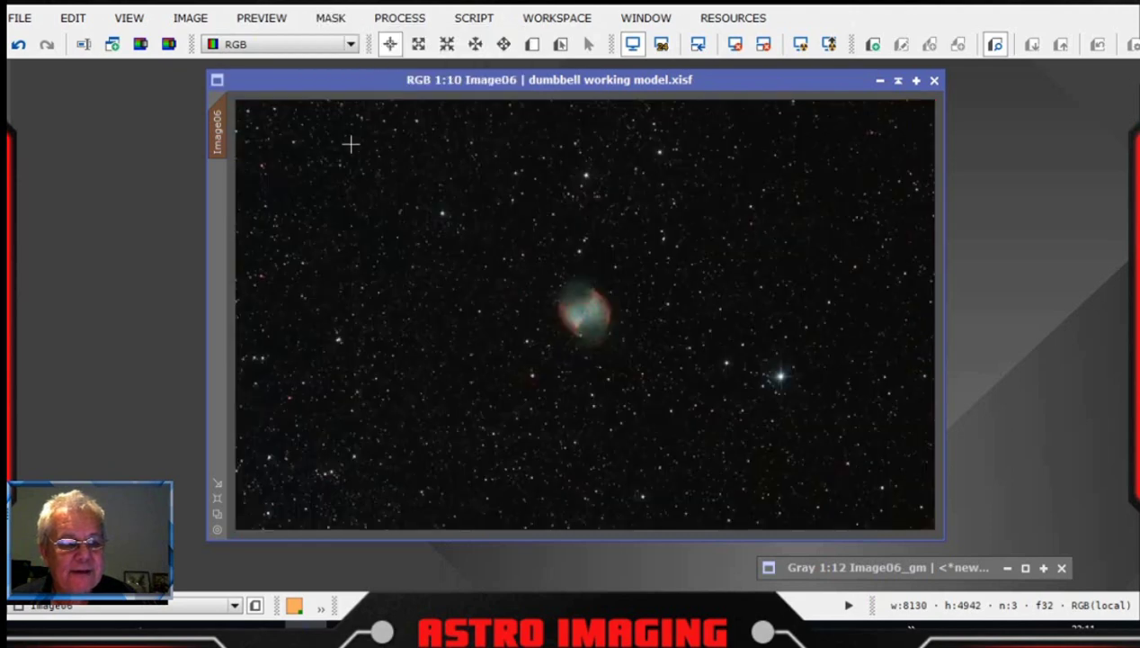
- Open the MultiscaleLinearTransform process and arrange it beside the Image06 window so both can be seen
left_click_drag(652, 79, 641, 80)
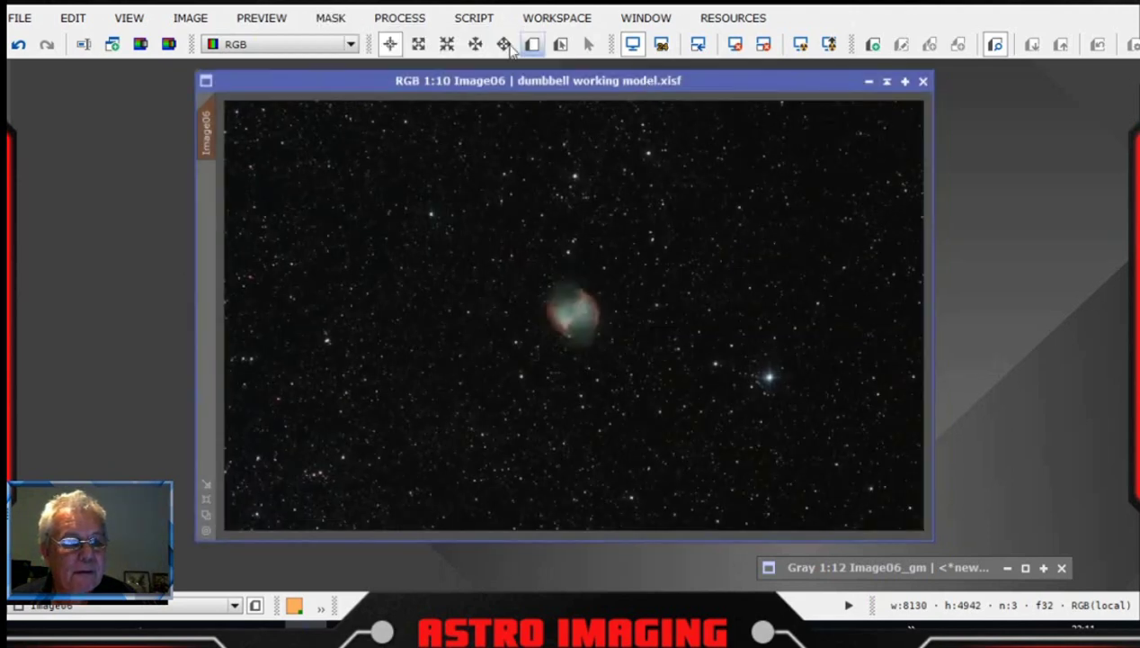
left_click(531, 18)
mouse_move(399, 18)
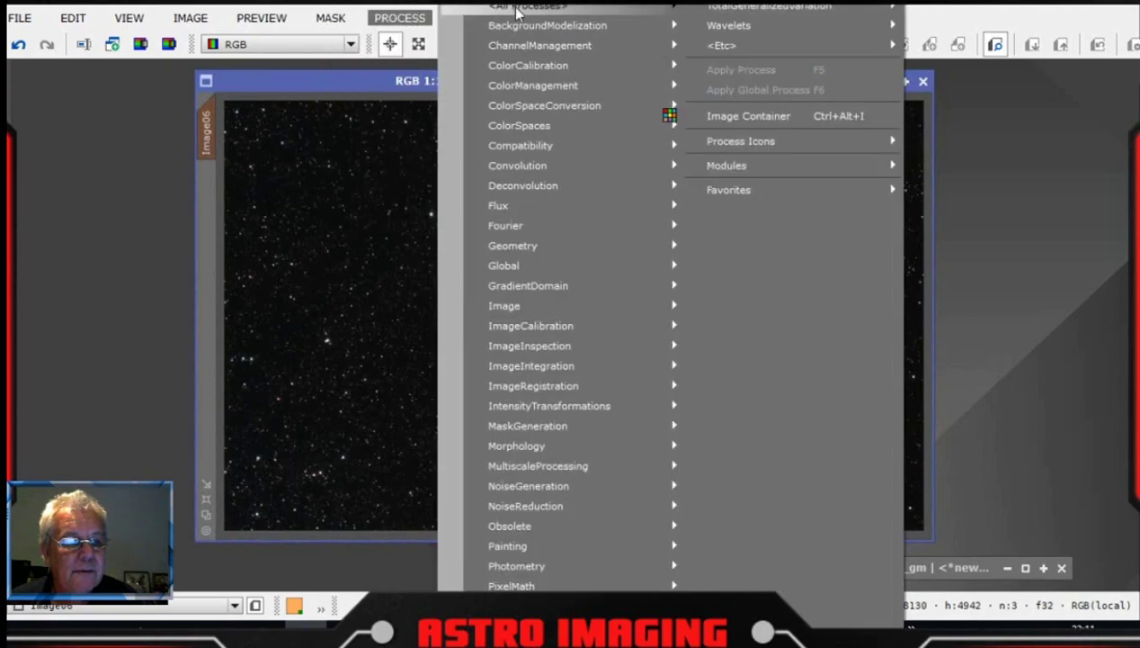
mouse_move(539, 13)
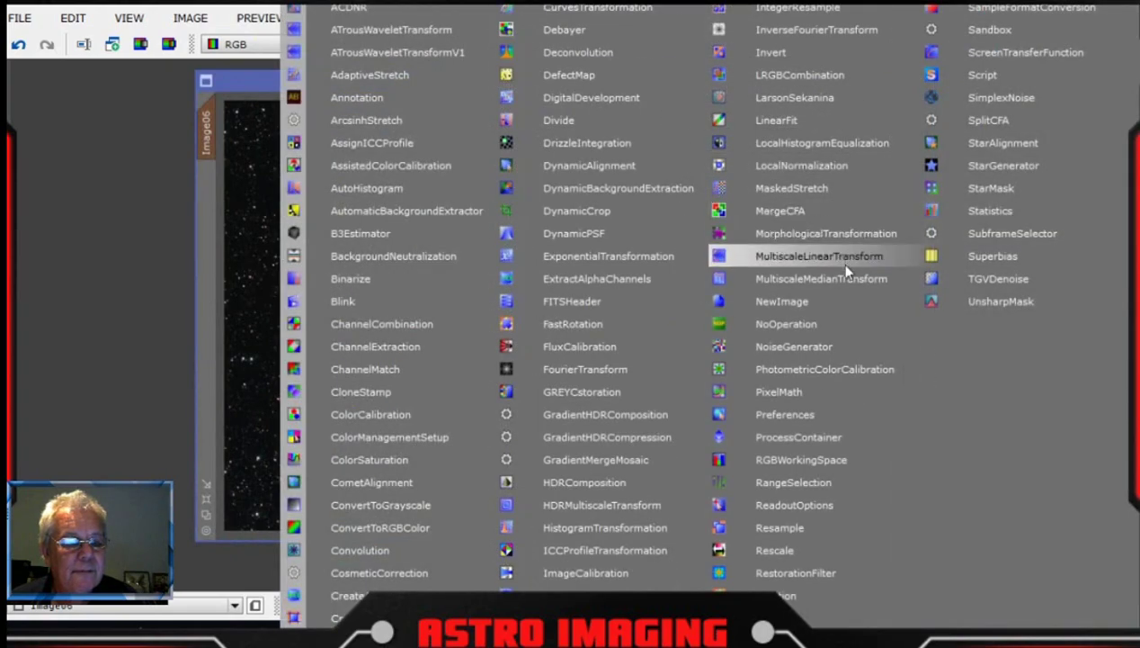
left_click(825, 255)
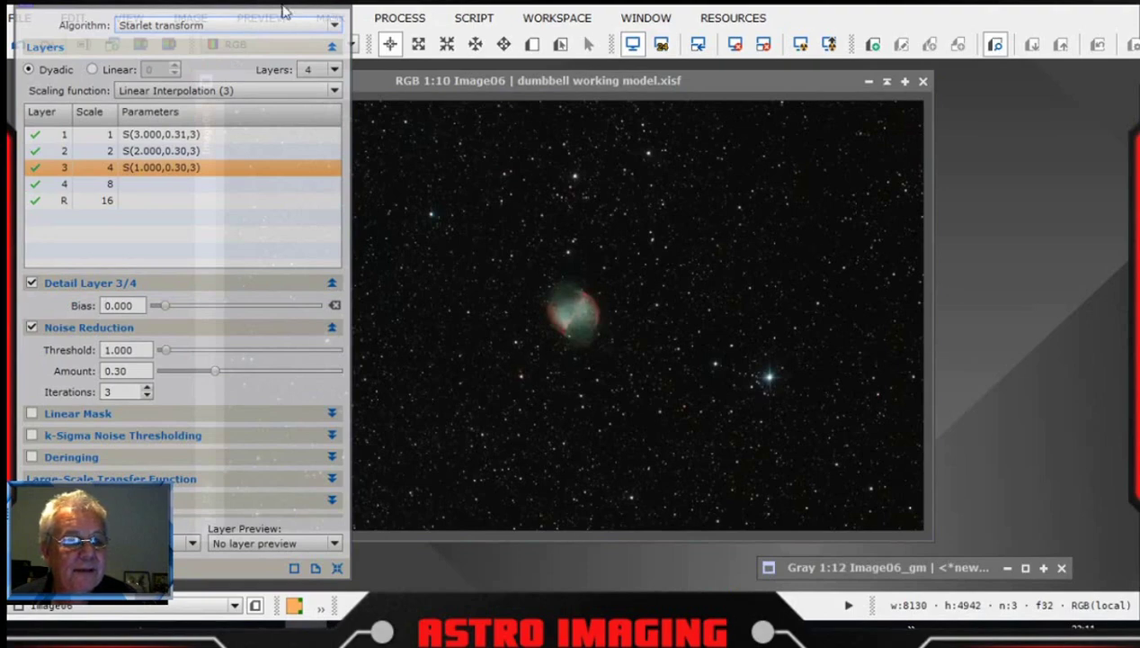
left_click_drag(274, 12, 1138, 13)
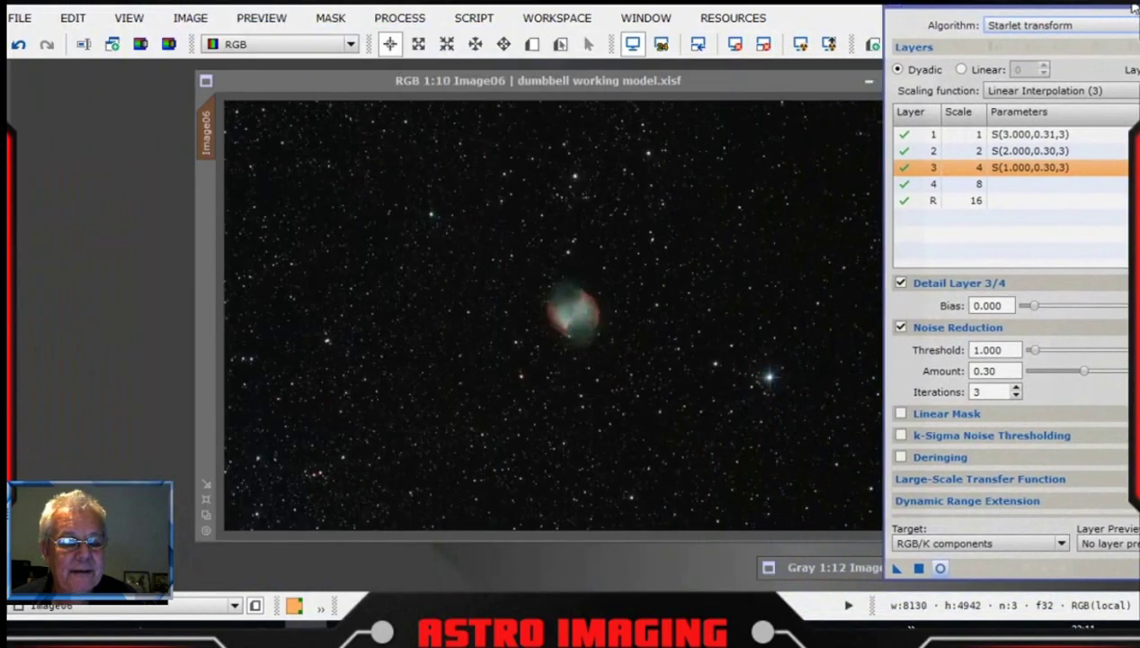
left_click_drag(704, 81, 653, 70)
left_click_drag(760, 74, 758, 74)
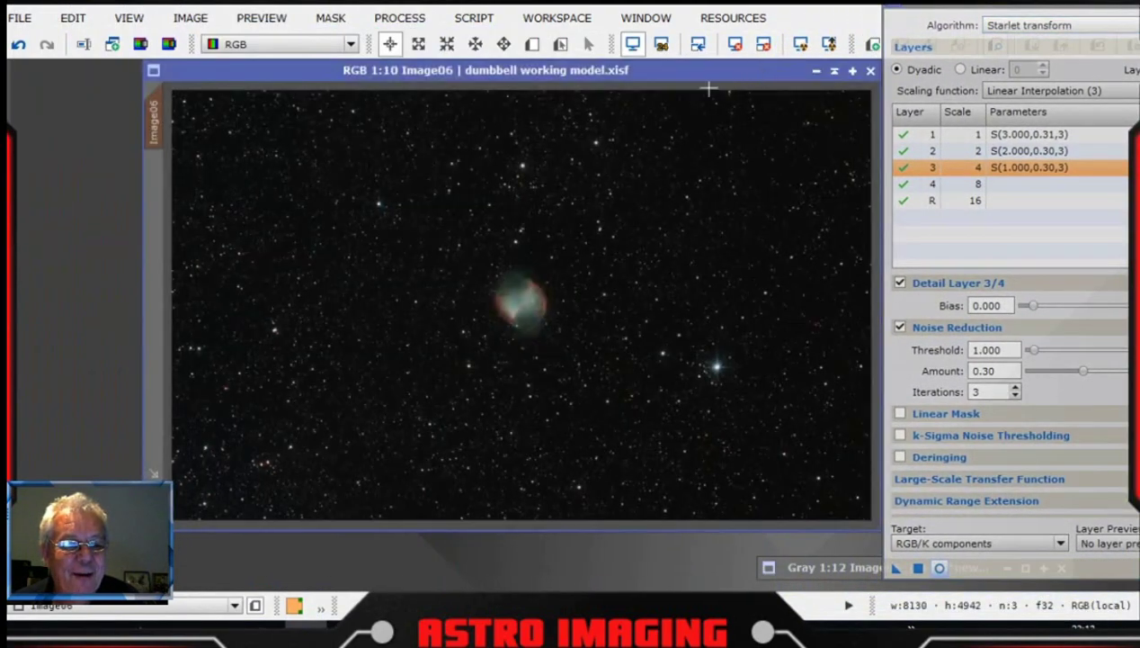
- Define a preview of about 1540 × 1350 pixels around the nebula on Image06 and open it
left_click(534, 47)
left_click_drag(456, 245, 589, 363)
left_click(154, 189)
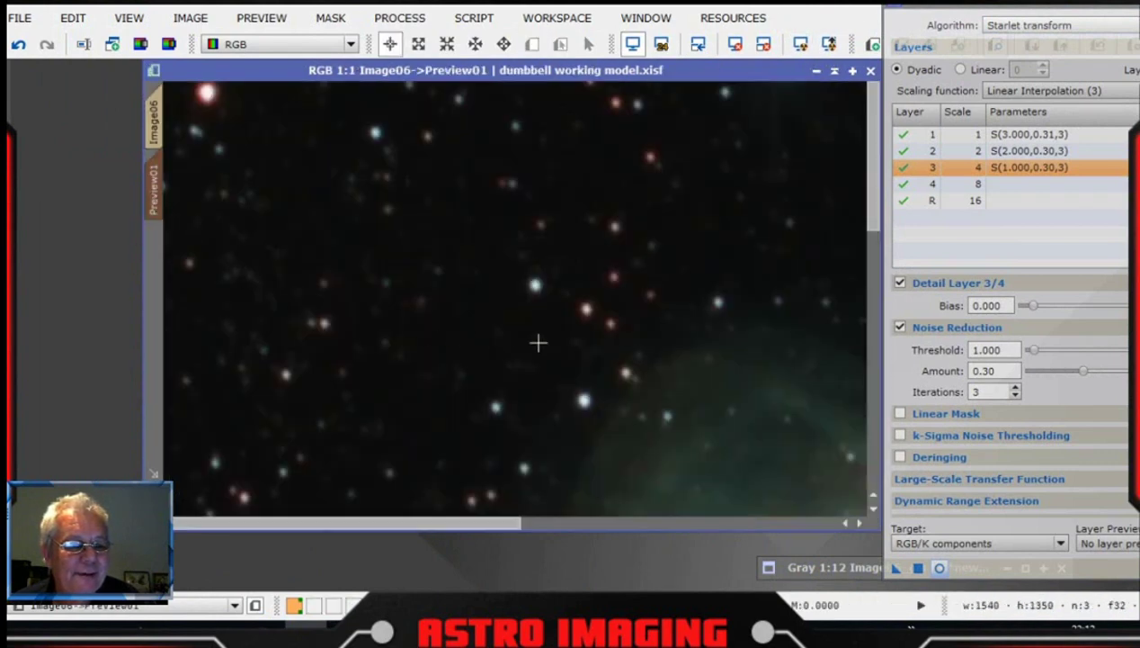
scroll(538, 342, "down", 3)
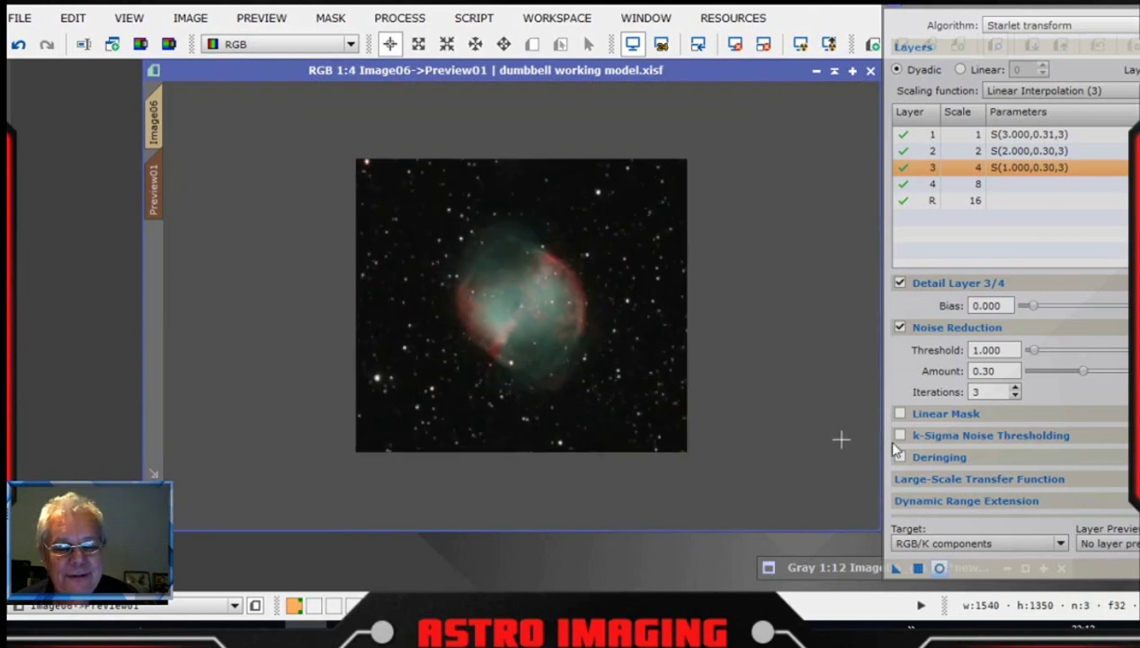
- Open a real-time preview of the nebula preview for MultiscaleLinearTransform and reset the process to its default settings
left_click_drag(1098, 8, 1000, 7)
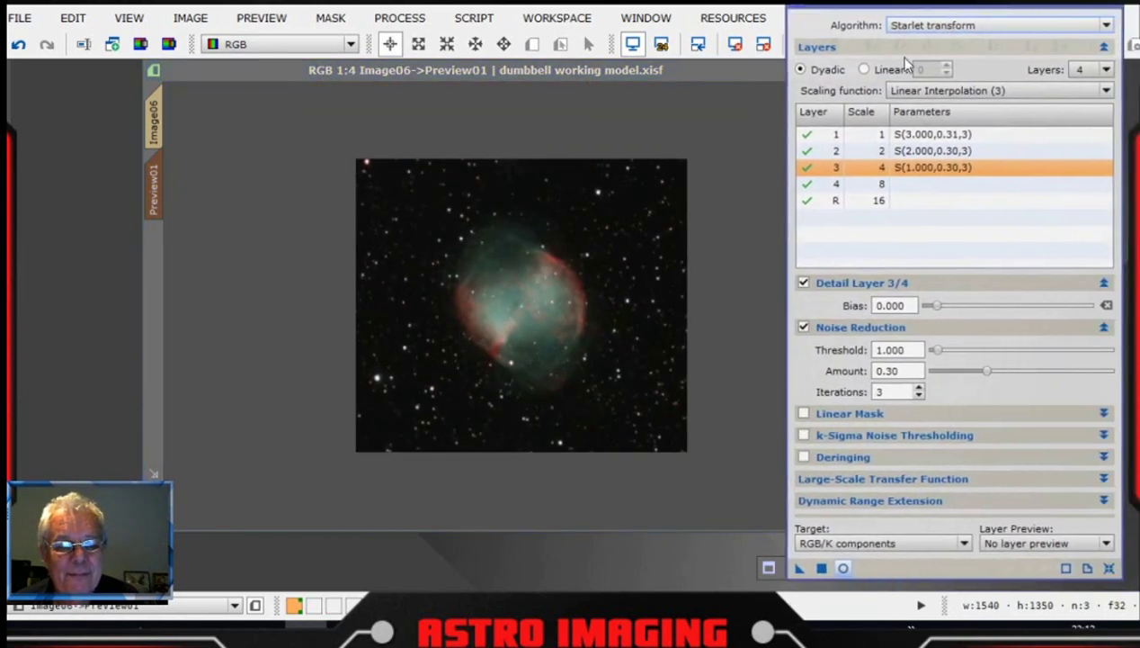
left_click(844, 569)
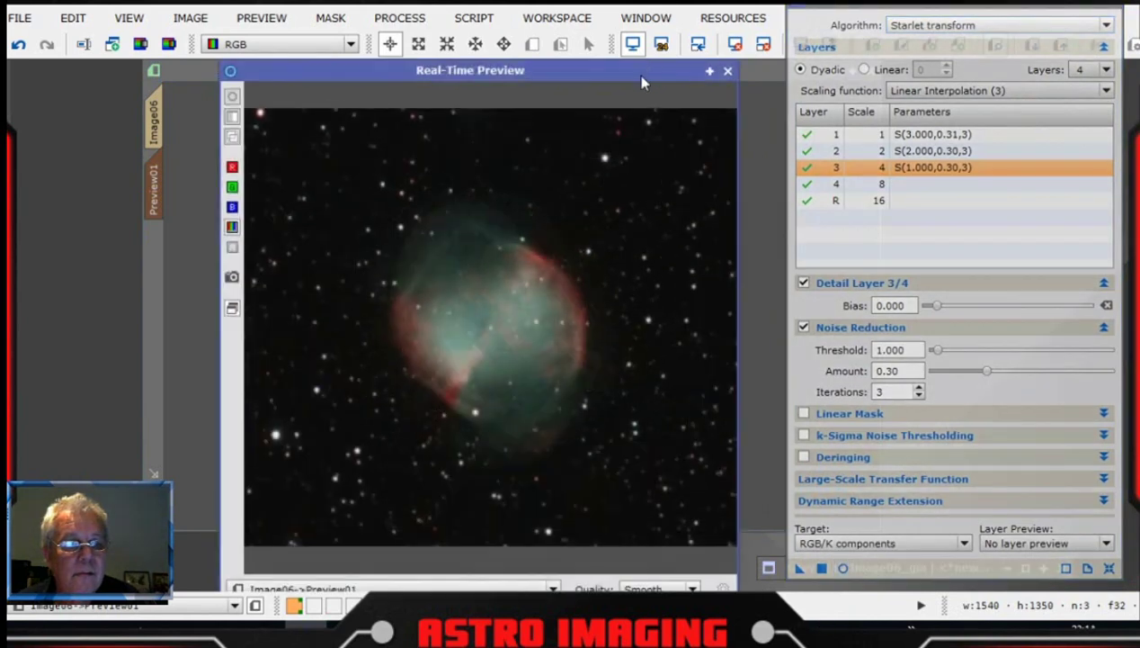
left_click(1109, 568)
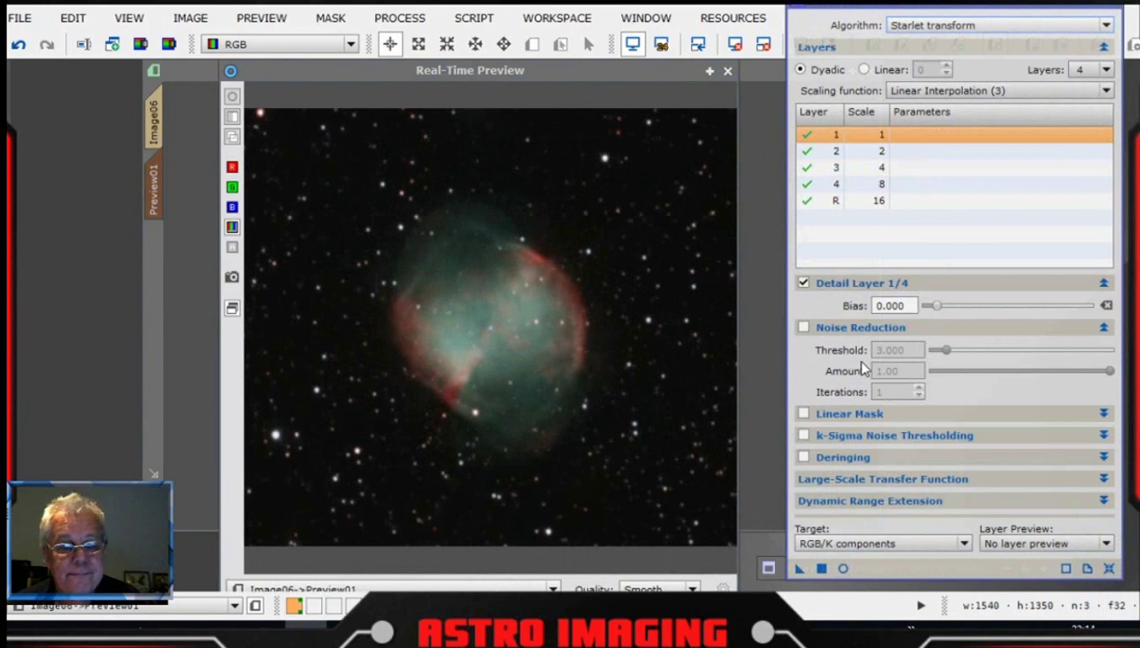
left_click_drag(616, 68, 633, 68)
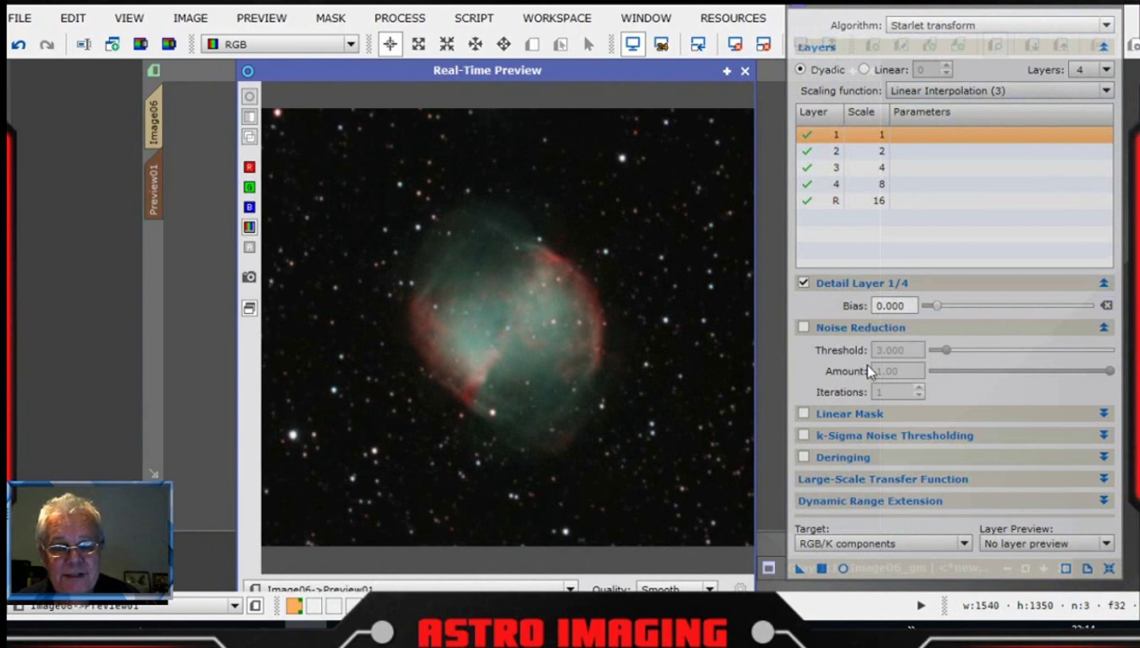
mouse_move(1091, 463)
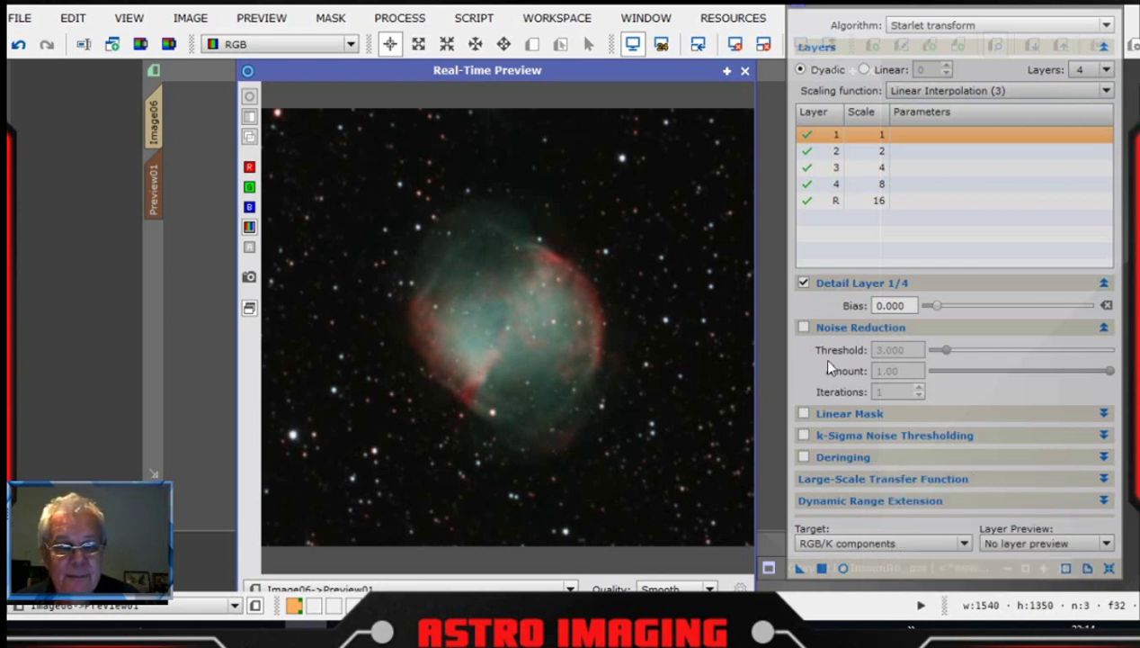
- Set the bias of detail layer 1 to 0.8 and start the real-time preview of the MultiscaleLinearTransform
left_click(884, 305)
left_click(918, 169)
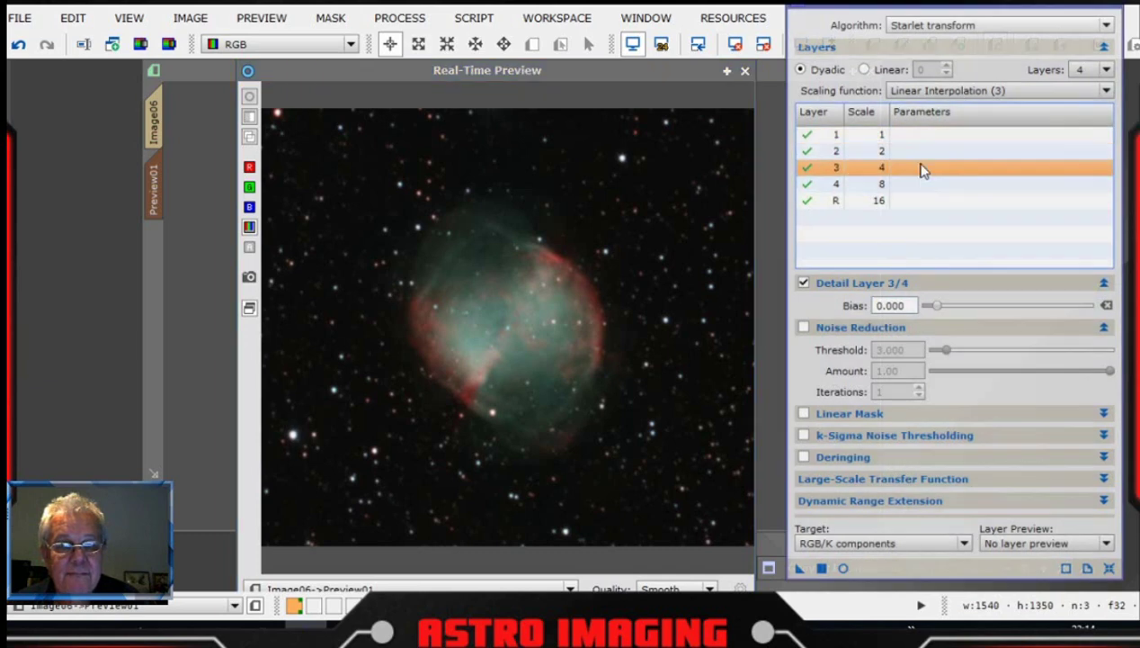
left_click(927, 133)
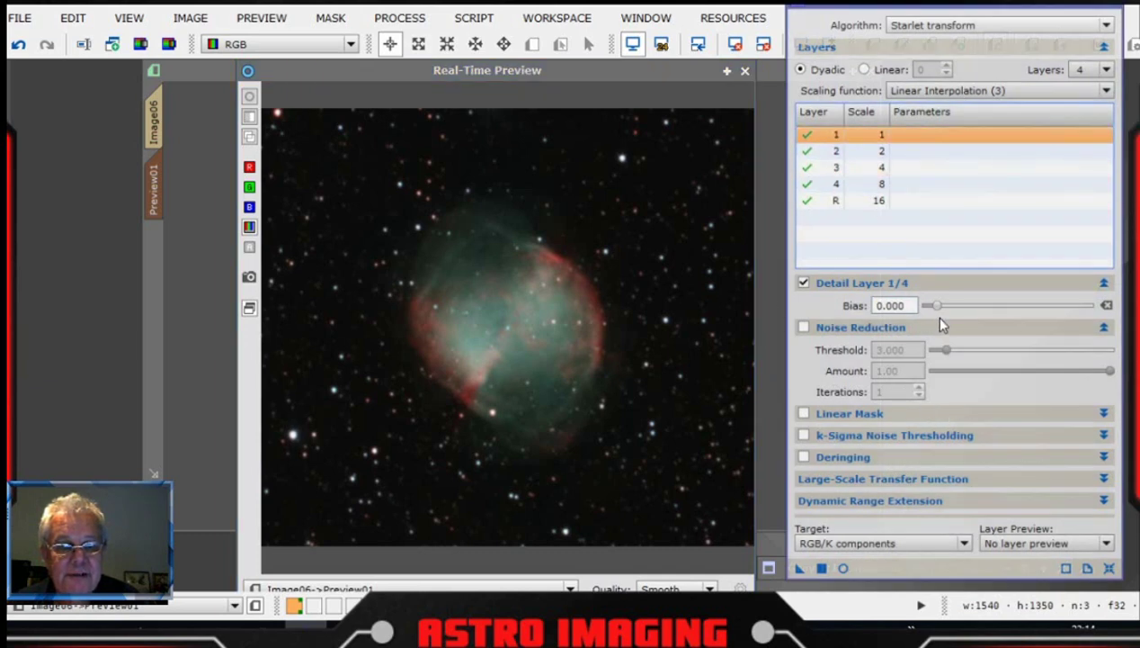
left_click_drag(939, 305, 944, 306)
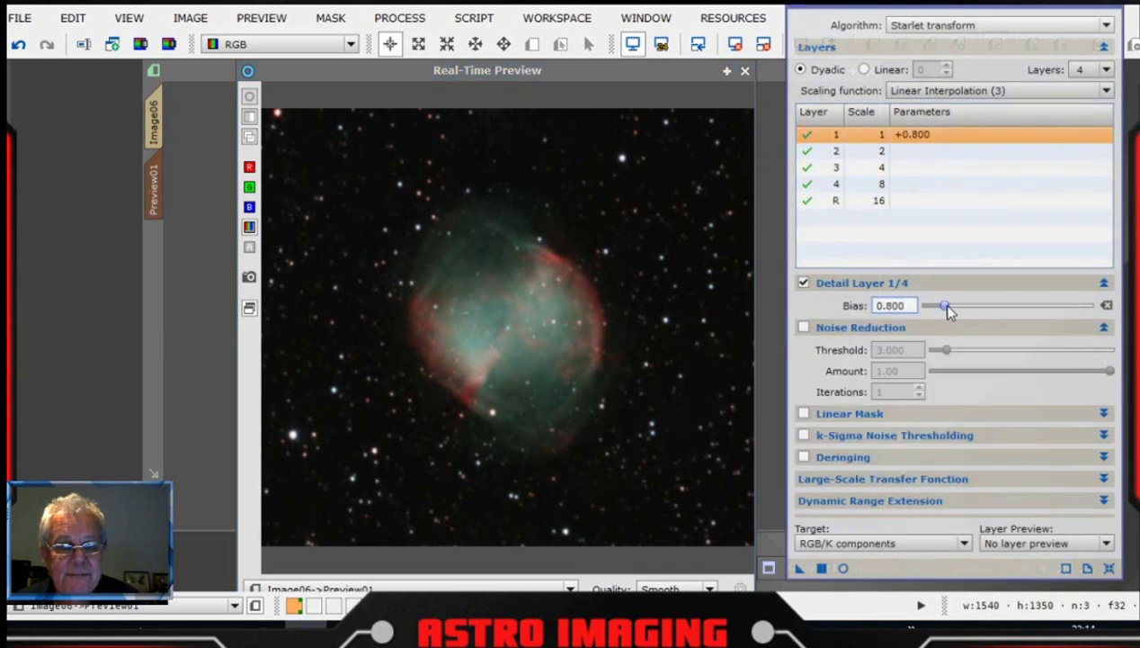
left_click(844, 568)
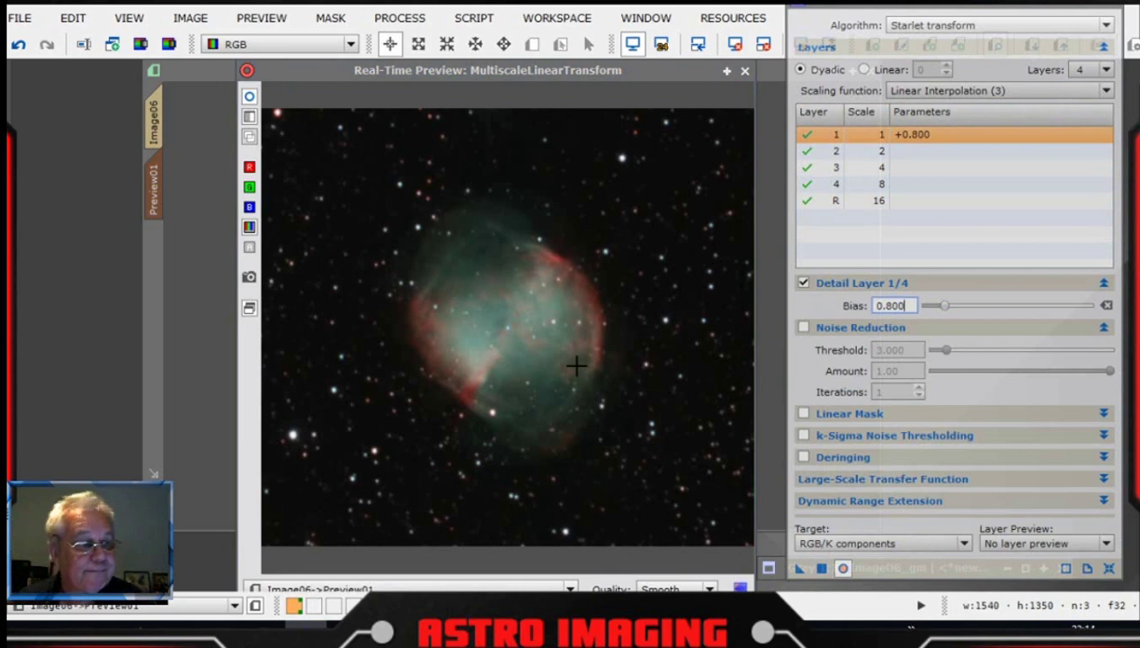
- Try a bias of 2.8 on detail layer 2 and 1.4 on detail layer 3
left_click(911, 151)
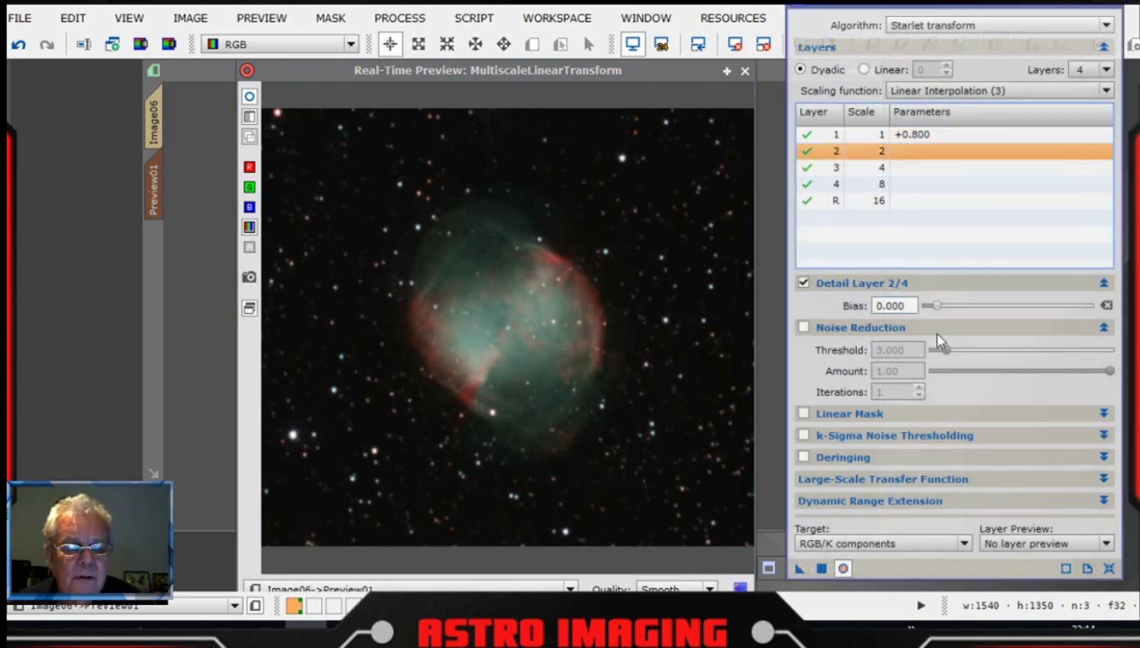
left_click_drag(937, 309, 954, 309)
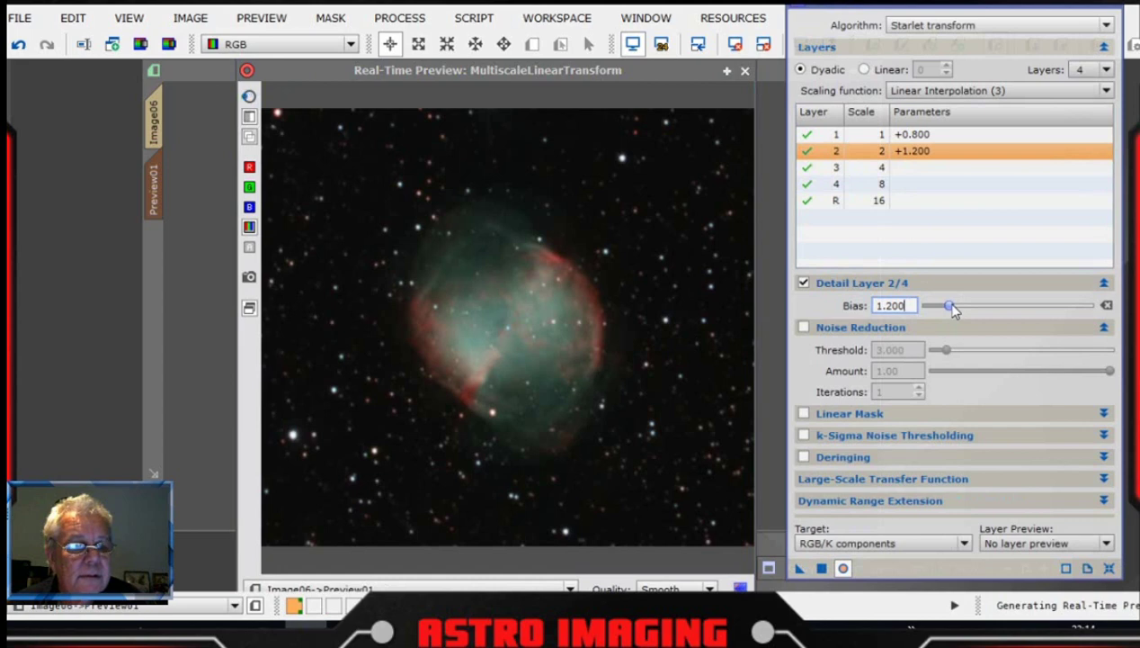
left_click_drag(952, 308, 974, 310)
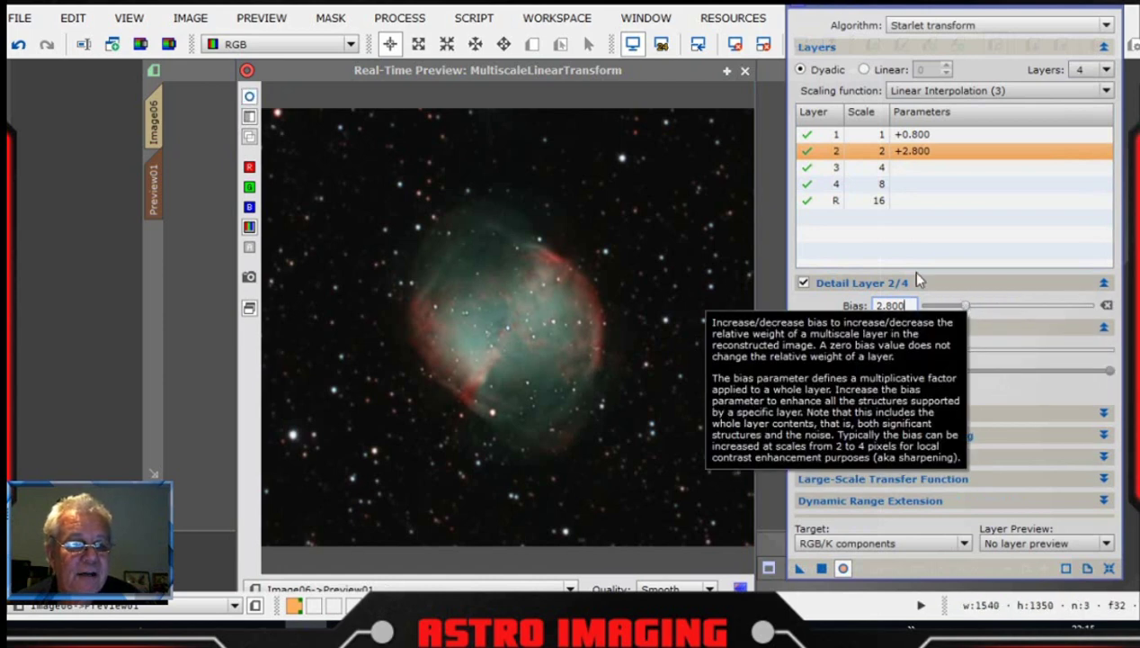
left_click(902, 167)
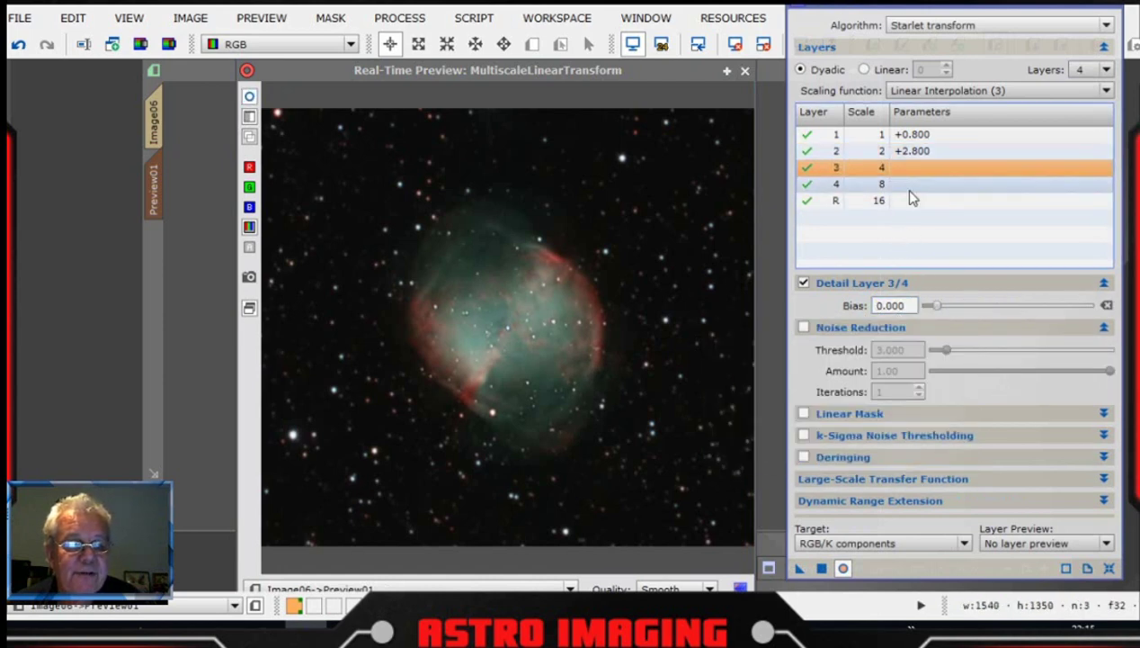
left_click_drag(937, 306, 954, 309)
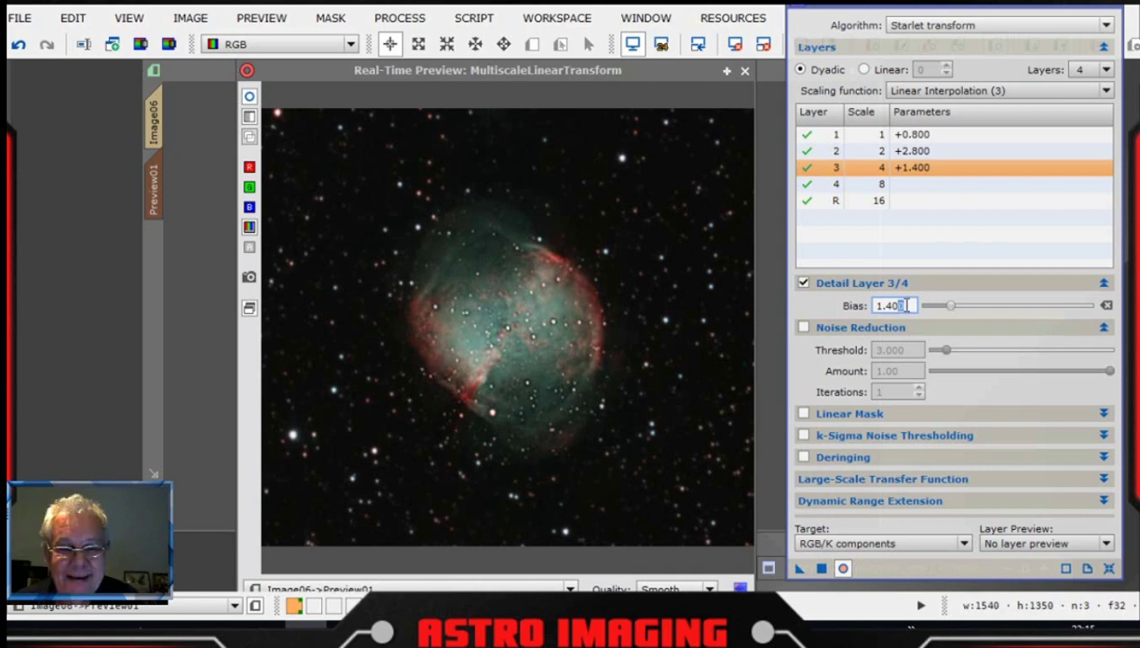
- Set the bias of detail layers 3, 2 and 1 to 0.2 each
left_click_drag(909, 305, 868, 306)
type("0.2")
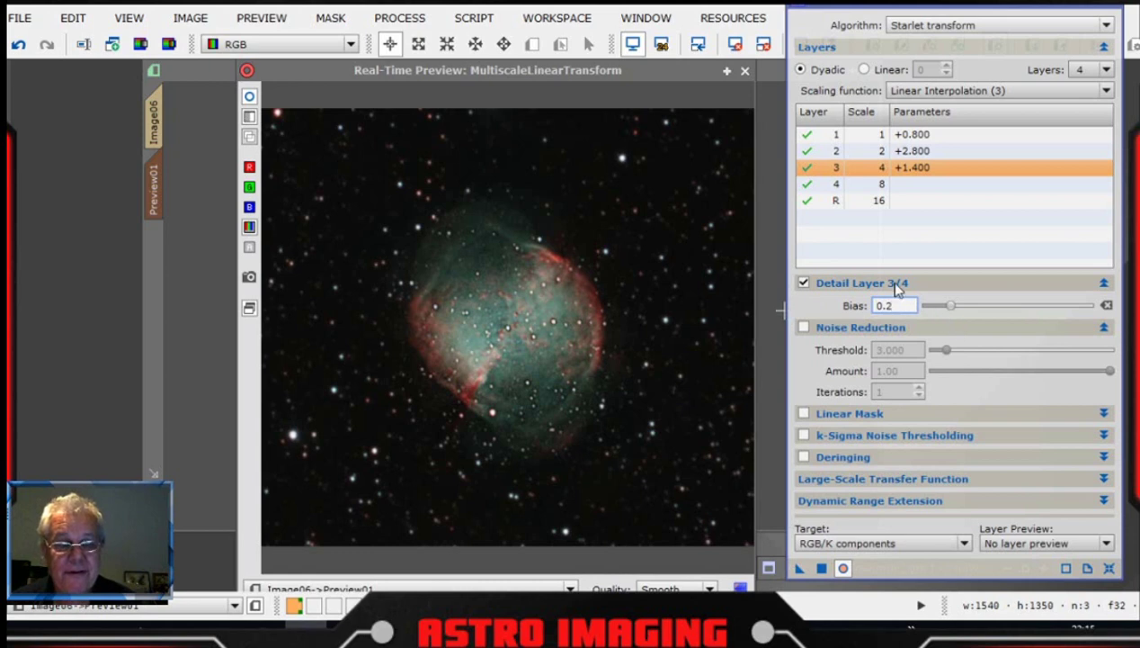
left_click(910, 150)
left_click(893, 306)
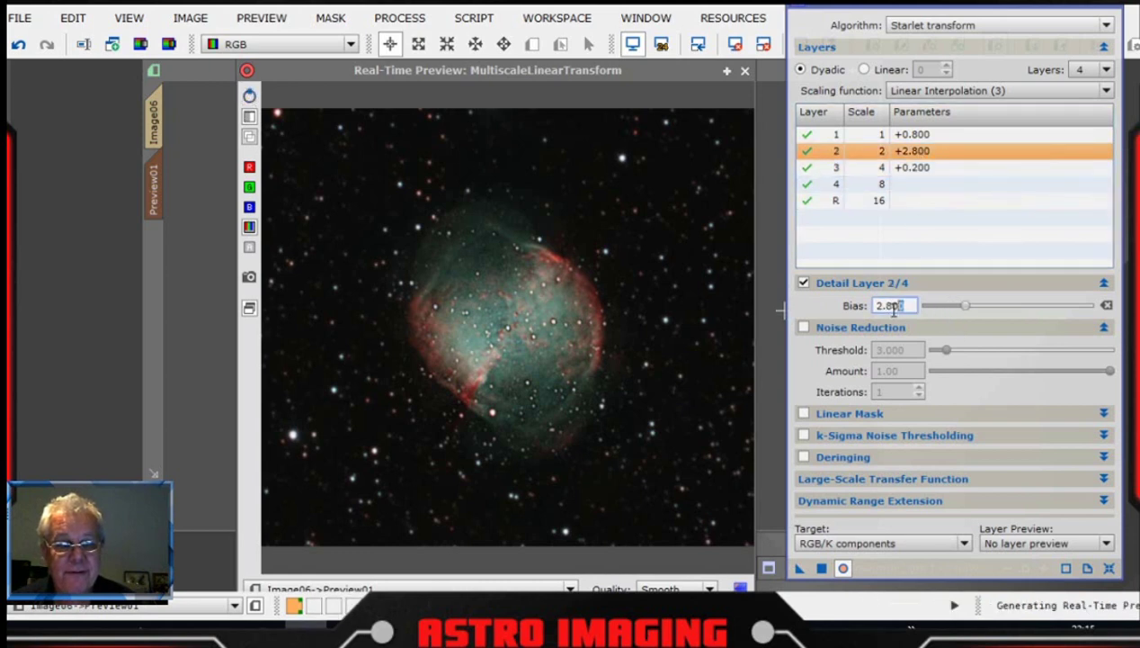
left_click_drag(910, 306, 830, 307)
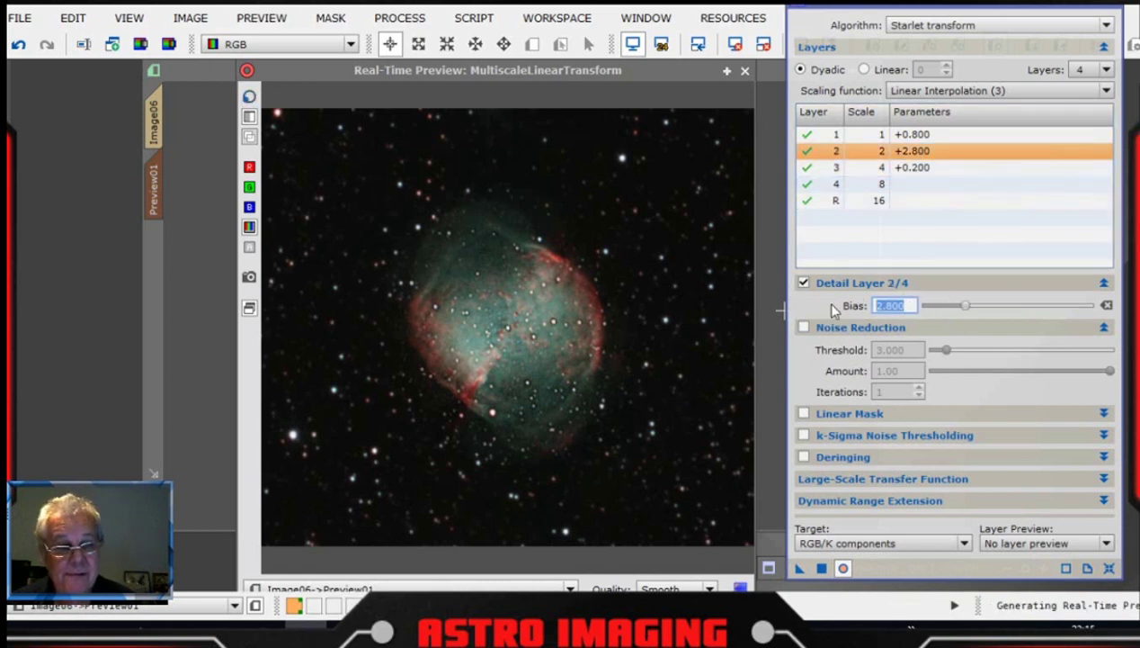
type("0.2")
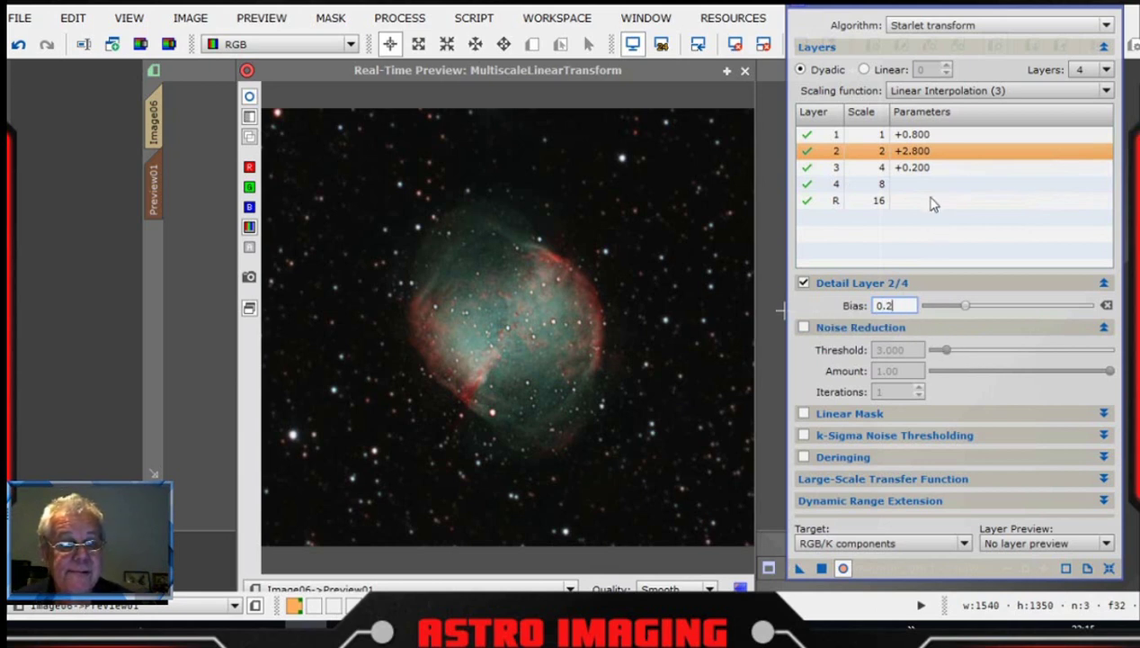
left_click(925, 133)
left_click(909, 306)
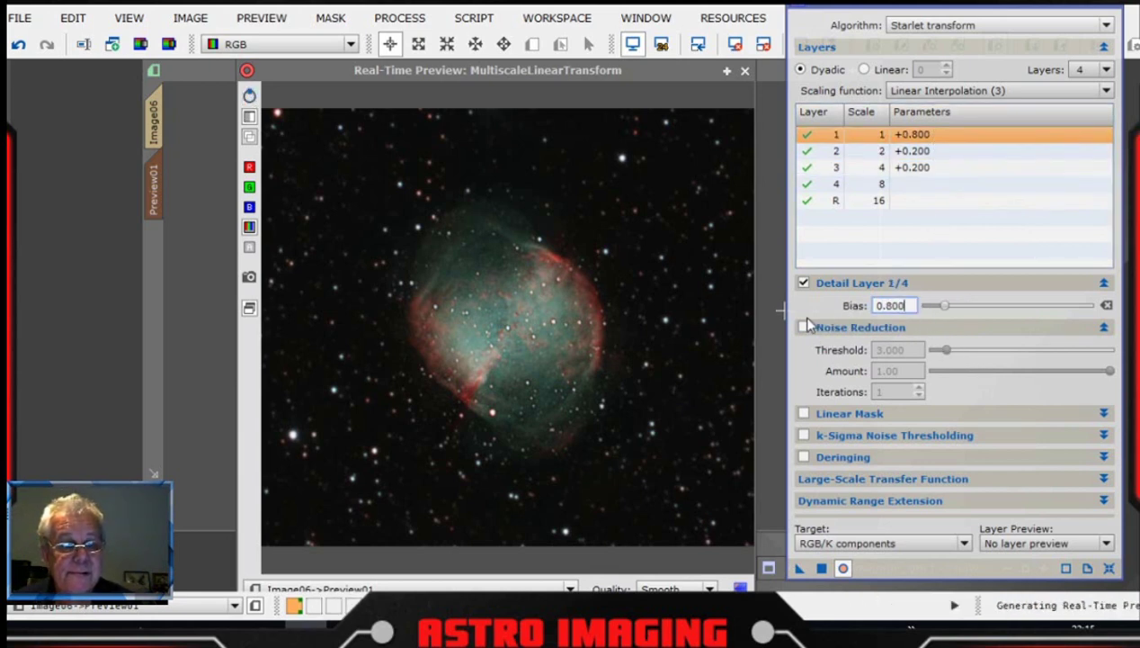
double_click(909, 306)
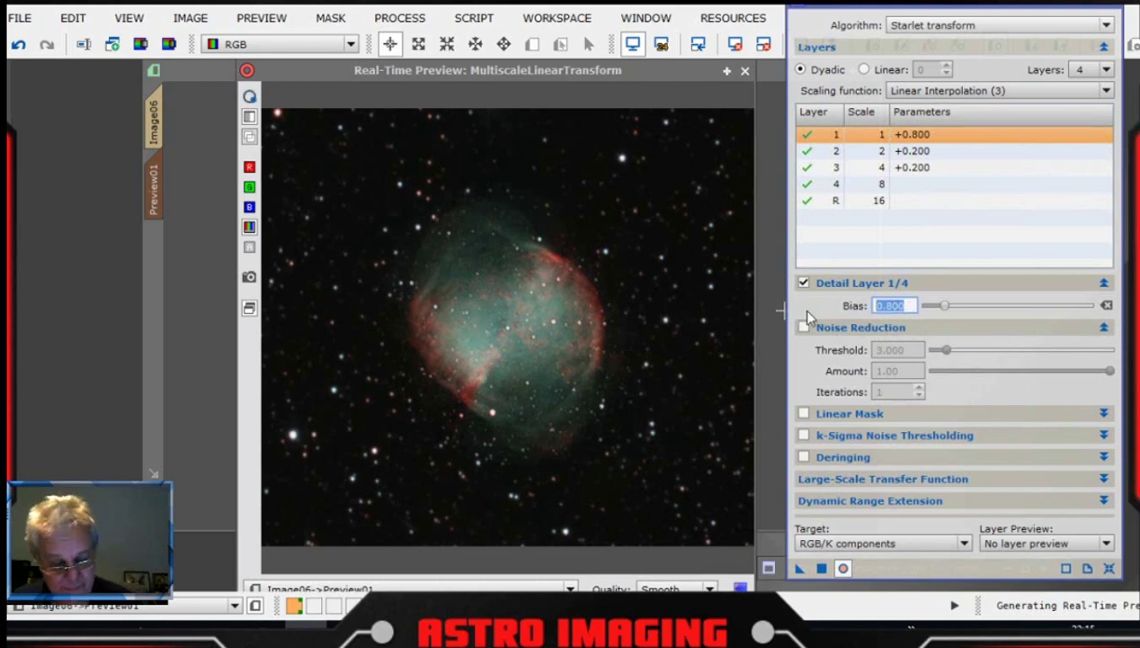
type("0.2")
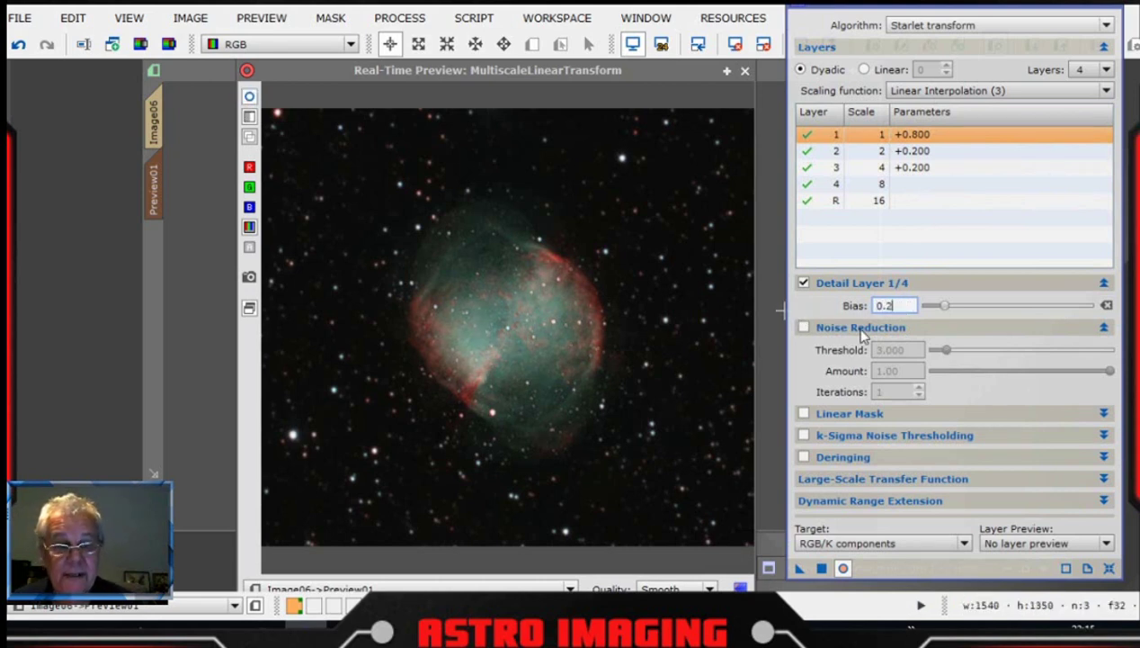
left_click(940, 151)
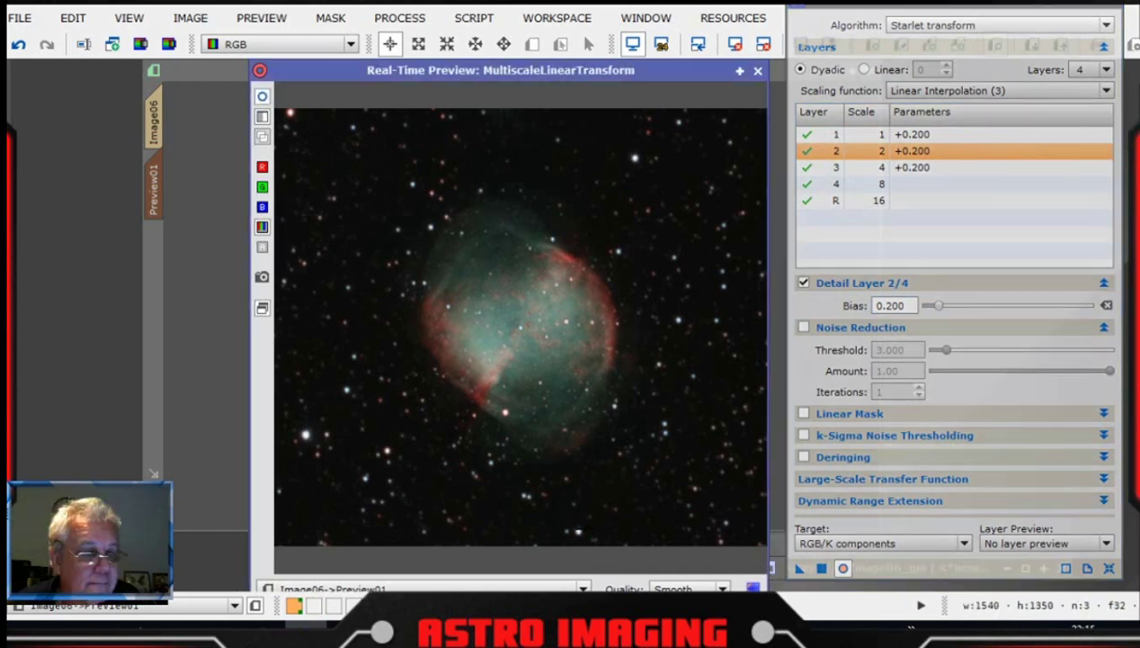
- Compare the nebula with and without the sharpening by repeatedly toggling the effect in the real-time preview
left_click_drag(668, 75, 655, 85)
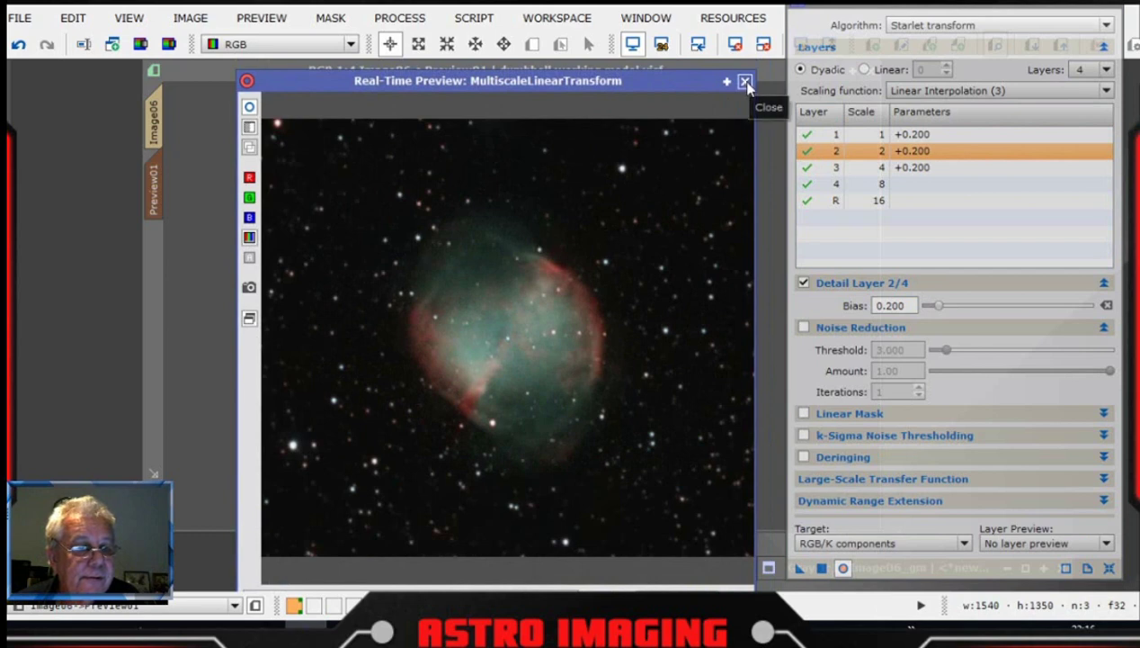
left_click(250, 108)
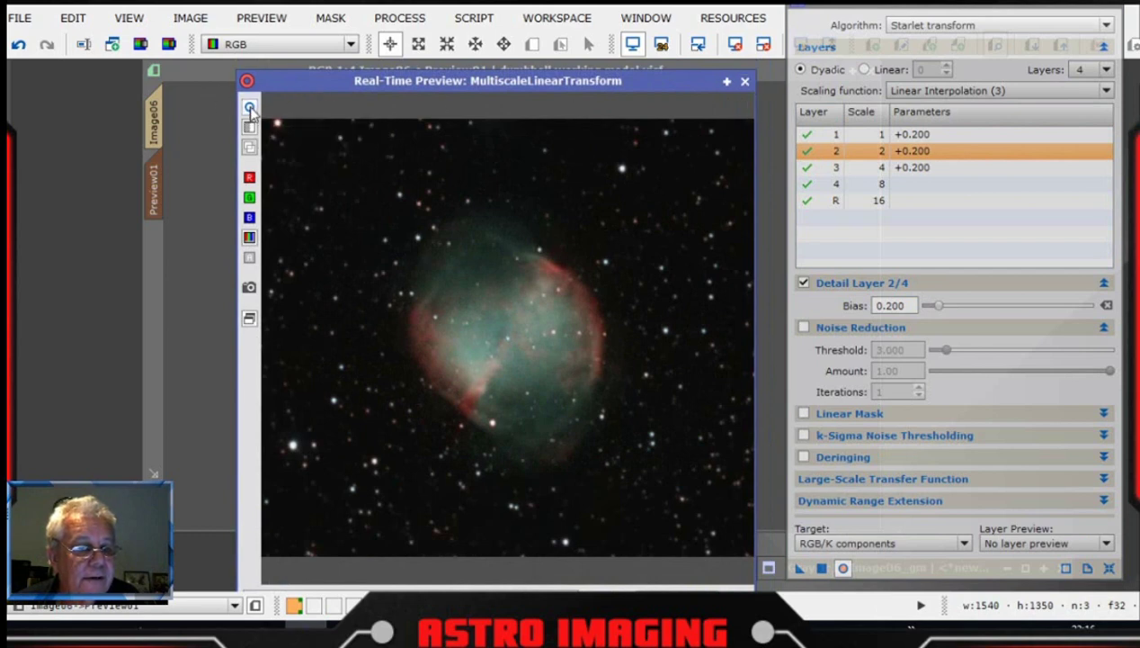
left_click(250, 108)
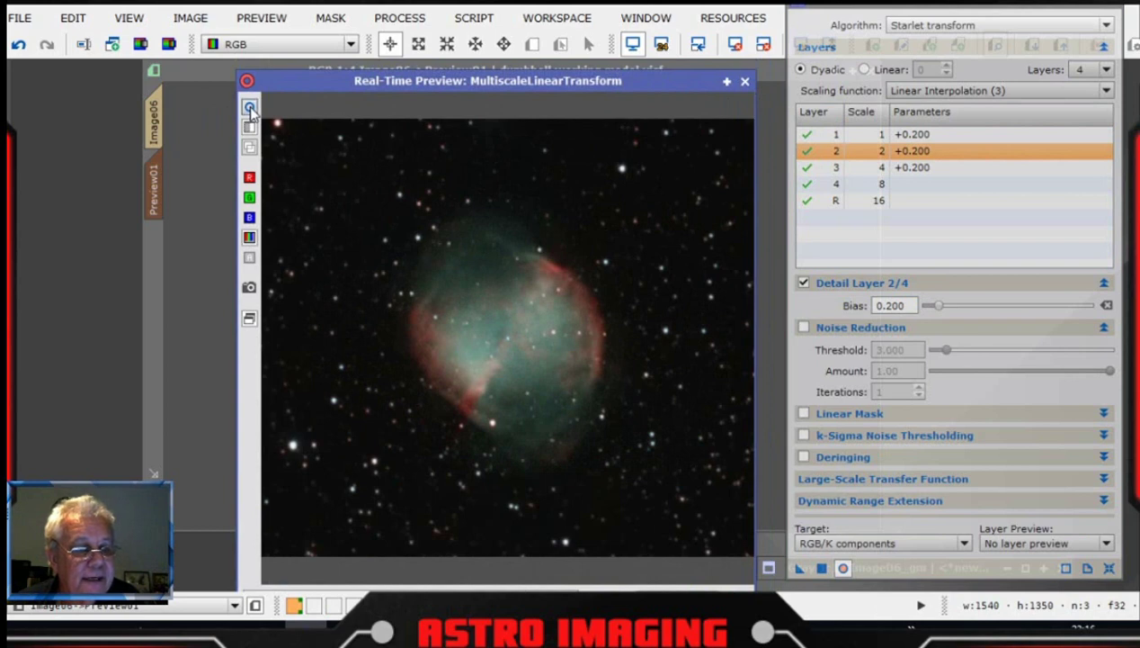
left_click(250, 108)
left_click(250, 108)
left_click(250, 107)
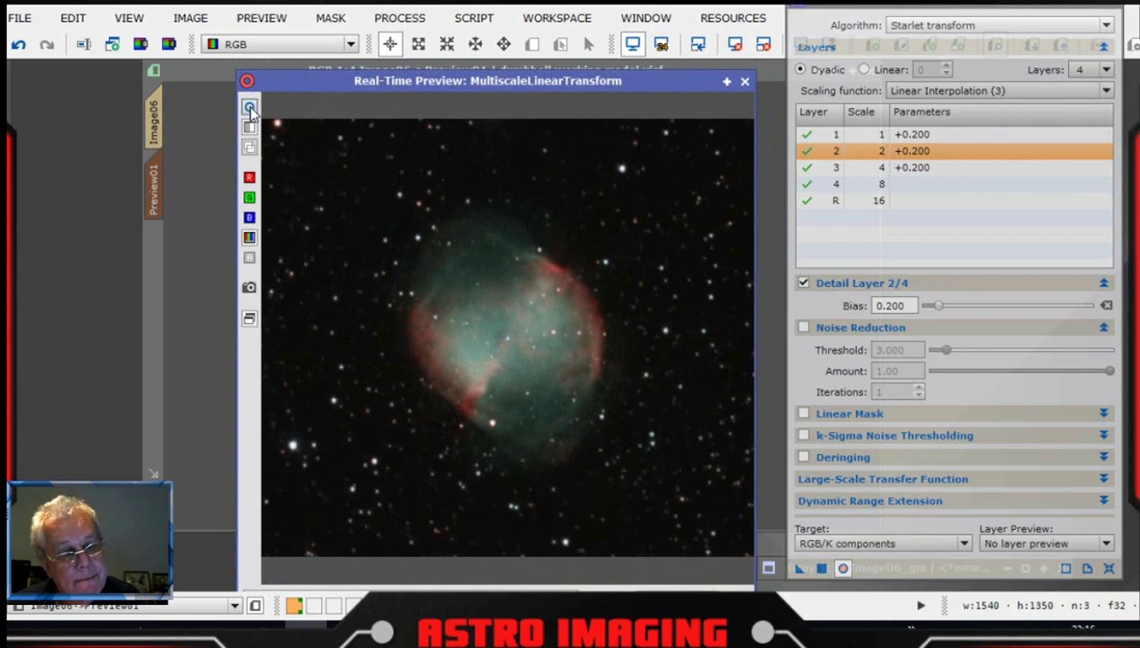
left_click(250, 108)
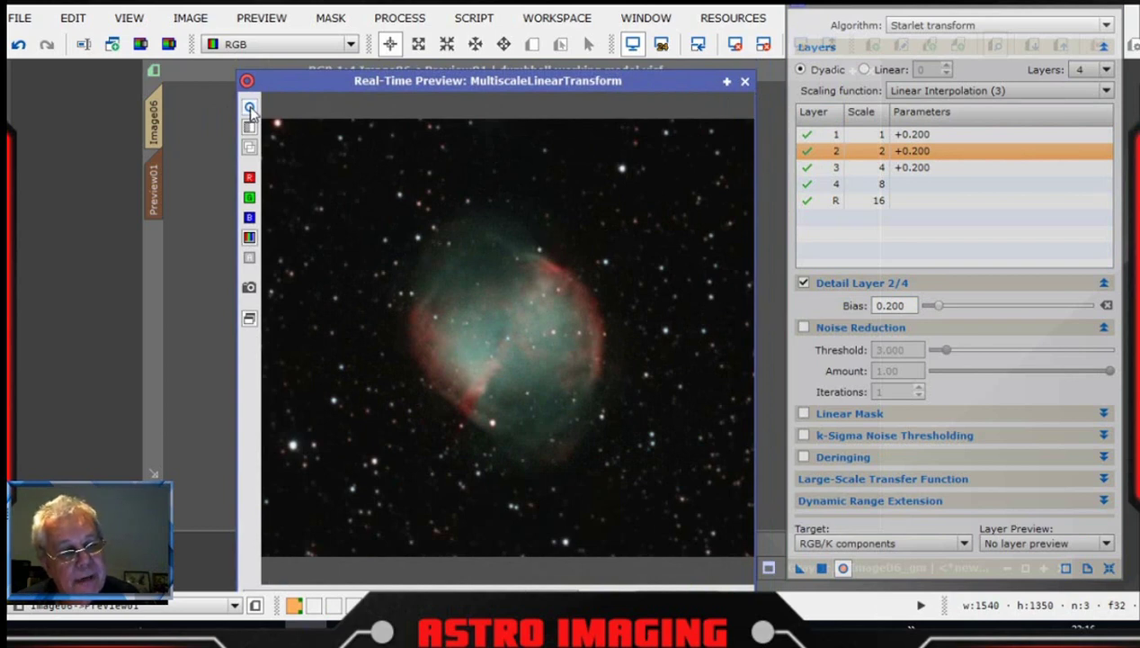
- Close the real-time preview and apply the MultiscaleLinearTransform to Preview01
left_click(745, 82)
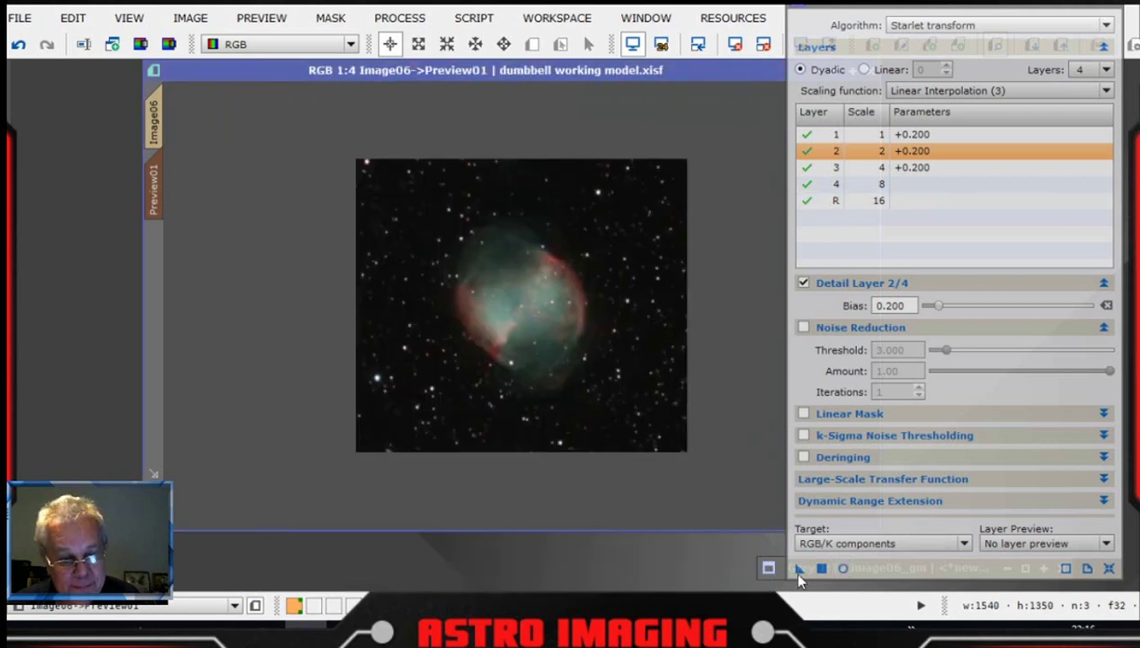
left_click_drag(797, 574, 579, 337)
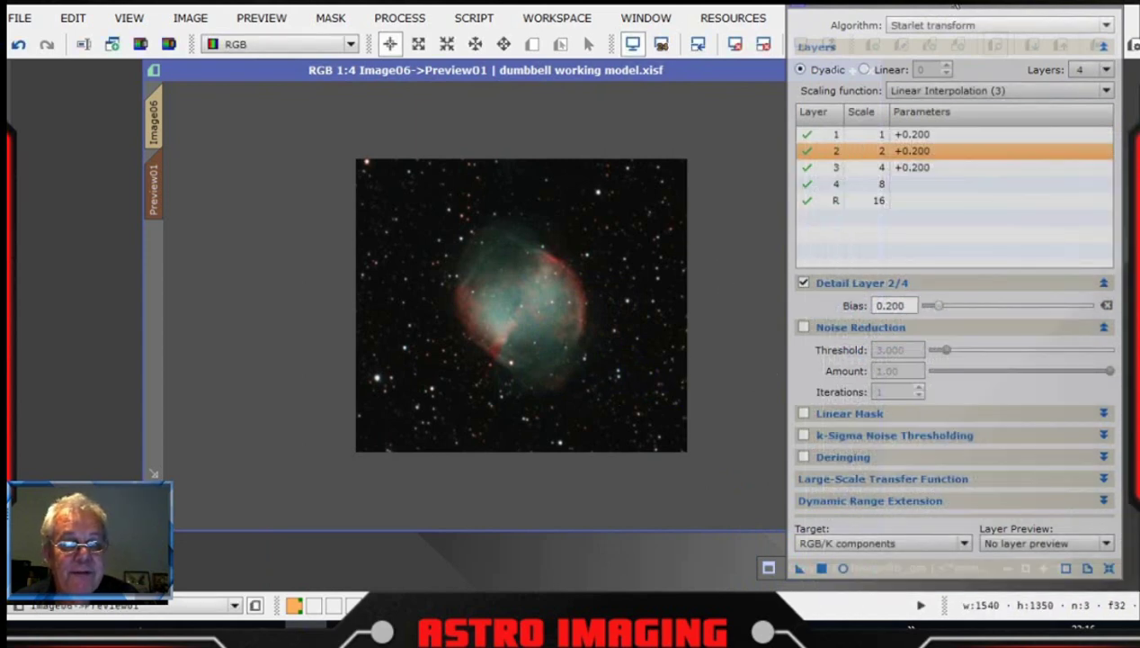
- Examine the sharpened nebula and the surrounding stars in Preview01 at close range
left_click_drag(949, 5, 1003, 72)
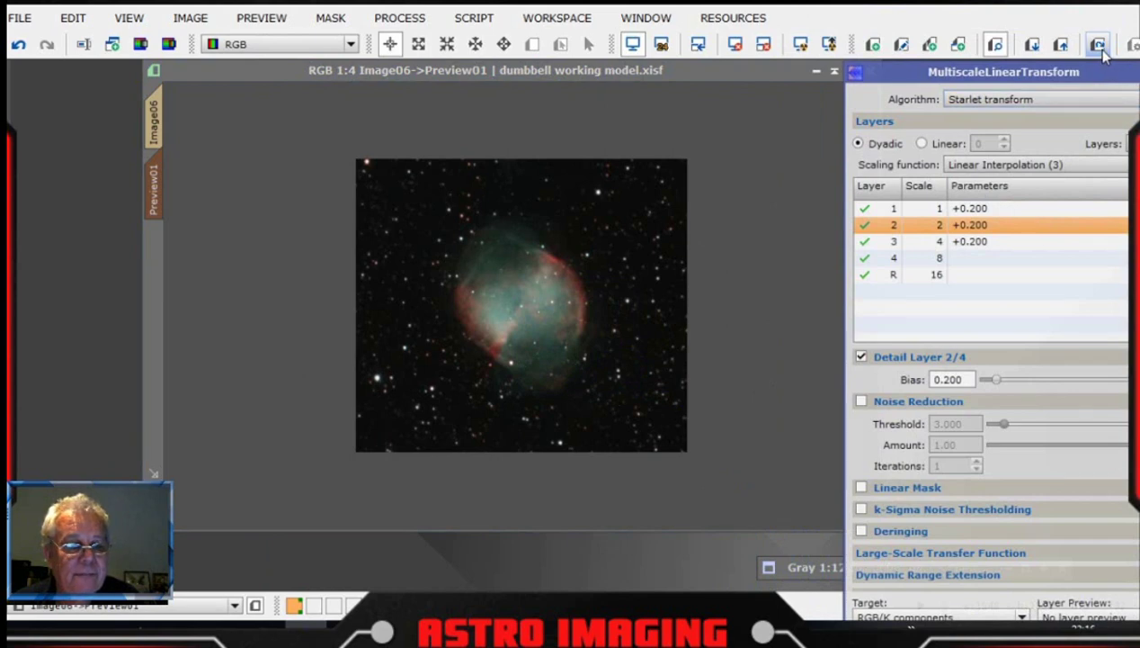
scroll(611, 326, "up", 3)
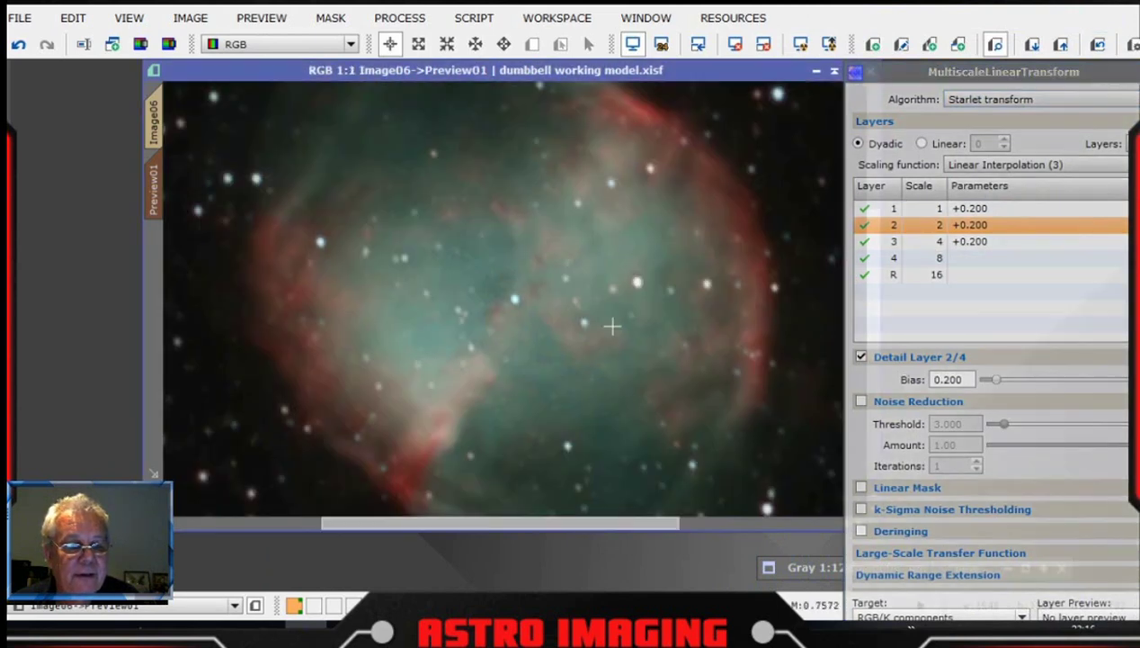
scroll(611, 326, "up", 1)
left_click_drag(515, 524, 769, 524)
scroll(702, 348, "up", 1)
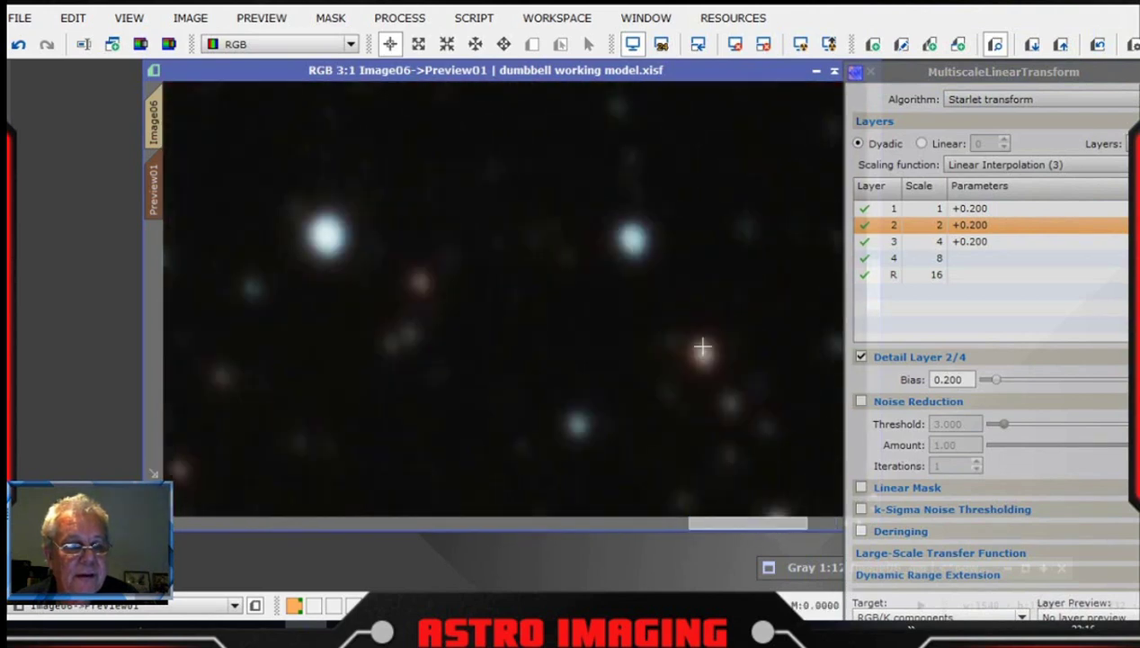
scroll(703, 347, "down", 3)
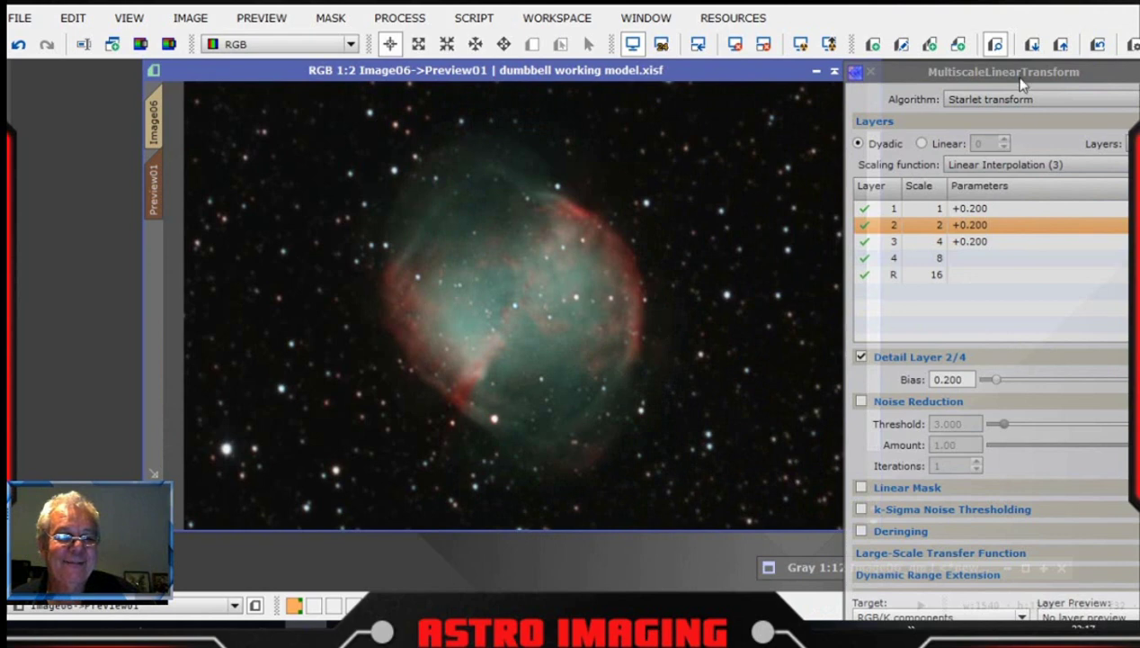
- Switch to the full Image06 view and reposition the MultiscaleLinearTransform dialog beside it
left_click(154, 123)
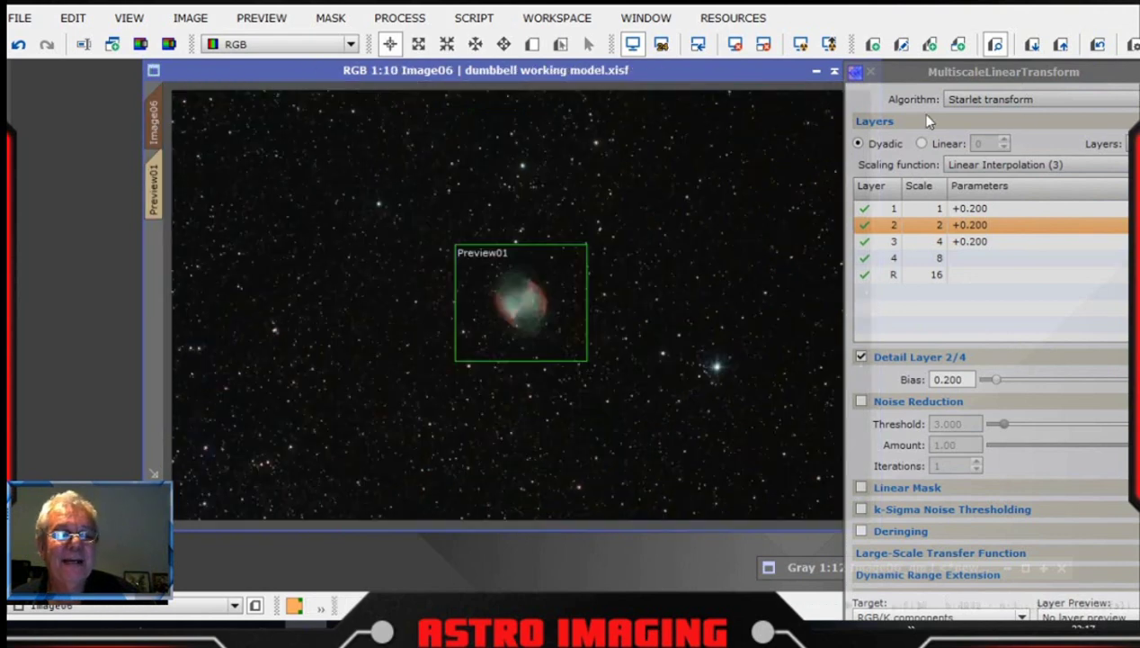
left_click_drag(993, 83, 979, 81)
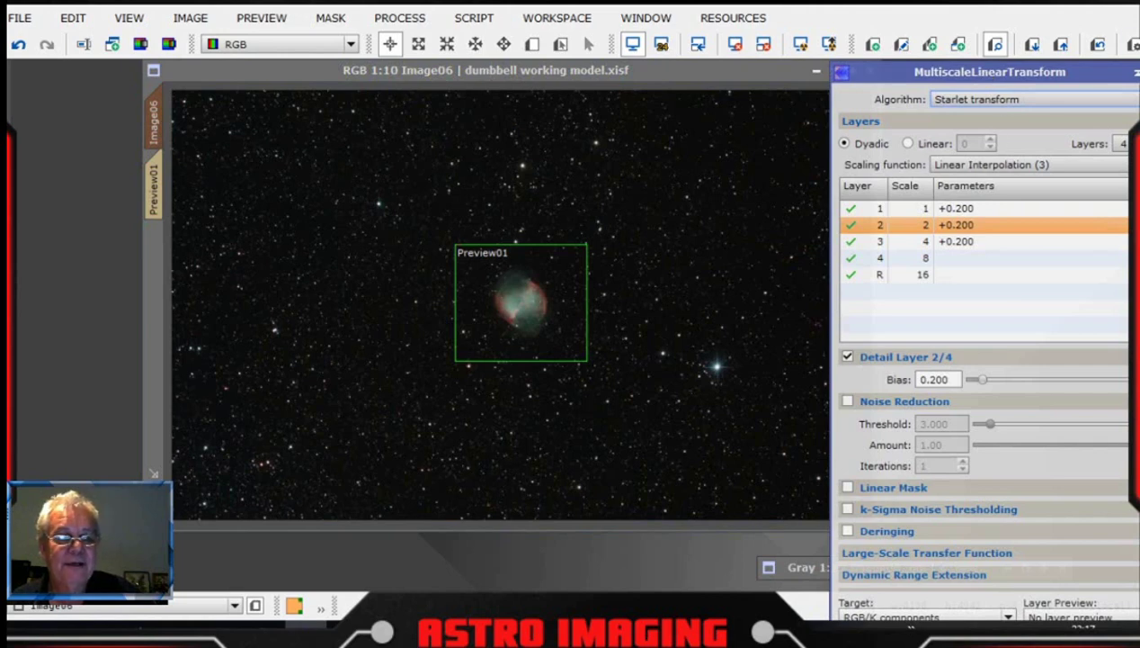
left_click_drag(1072, 79, 1075, 43)
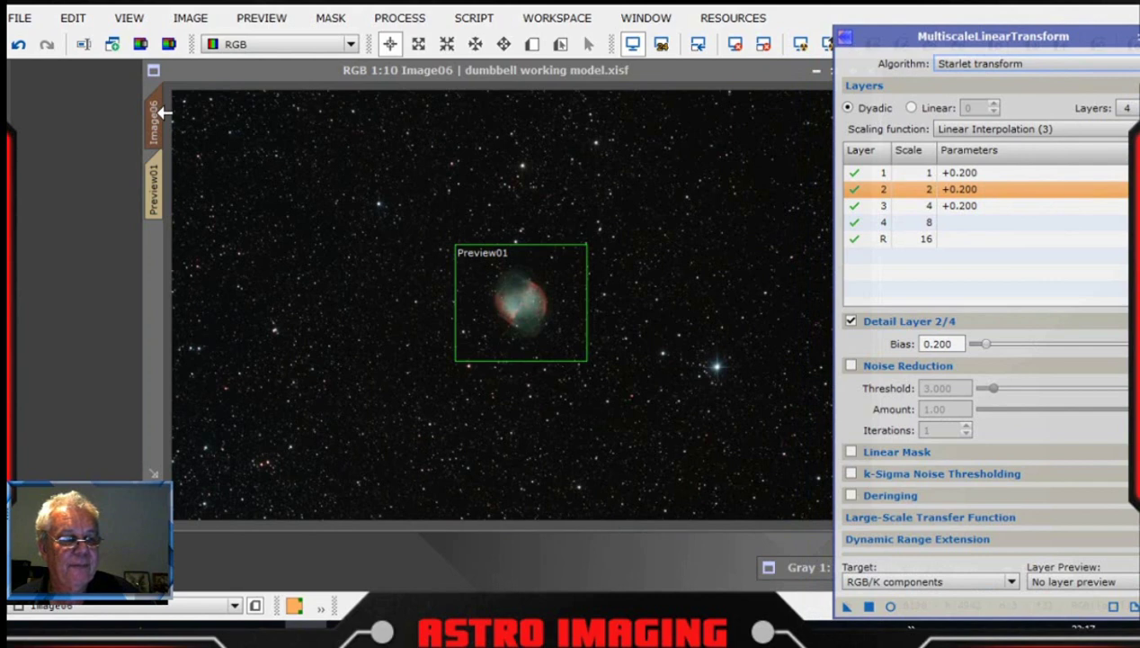
- Show the mask over Image06 to check its coverage of the nebula, and hide it again
left_click(330, 20)
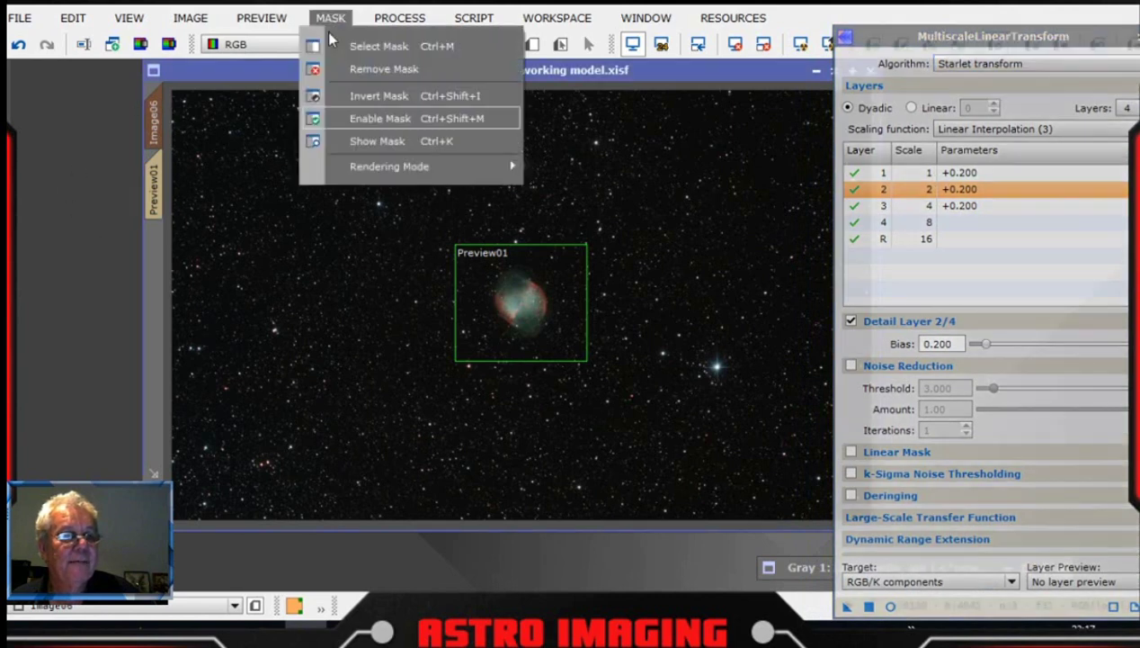
left_click(367, 142)
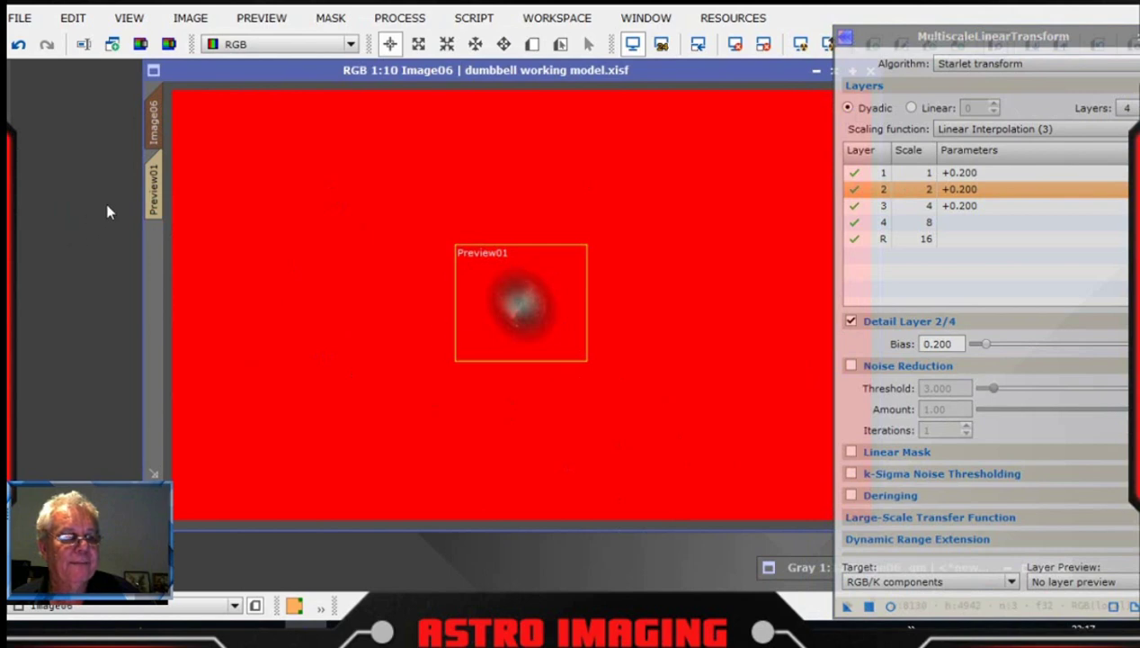
left_click(331, 20)
left_click(383, 142)
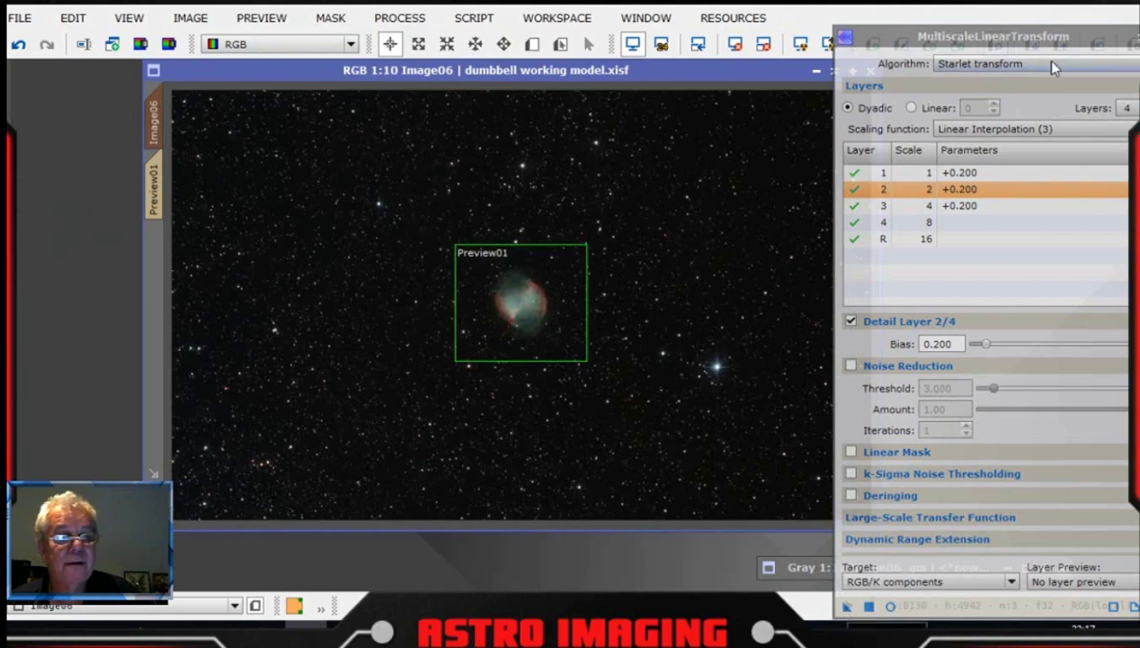
- Move the MultiscaleLinearTransform dialog over Image06 and apply it to the full image with the 0.200 layer biases
left_click_drag(1045, 45, 778, 7)
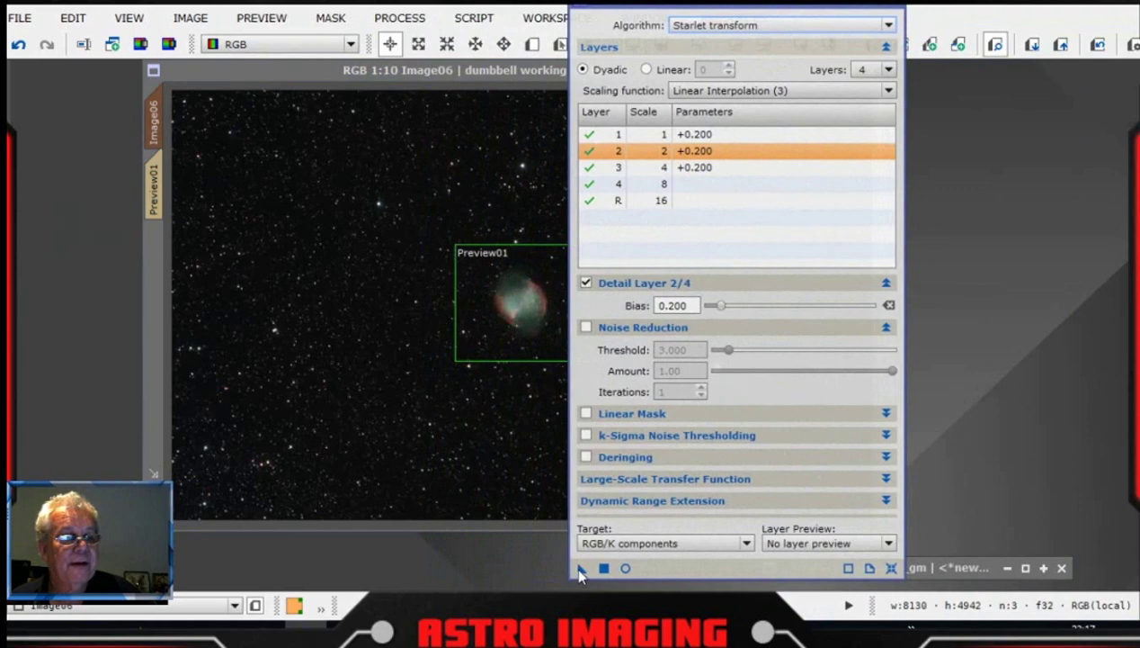
left_click_drag(580, 572, 432, 377)
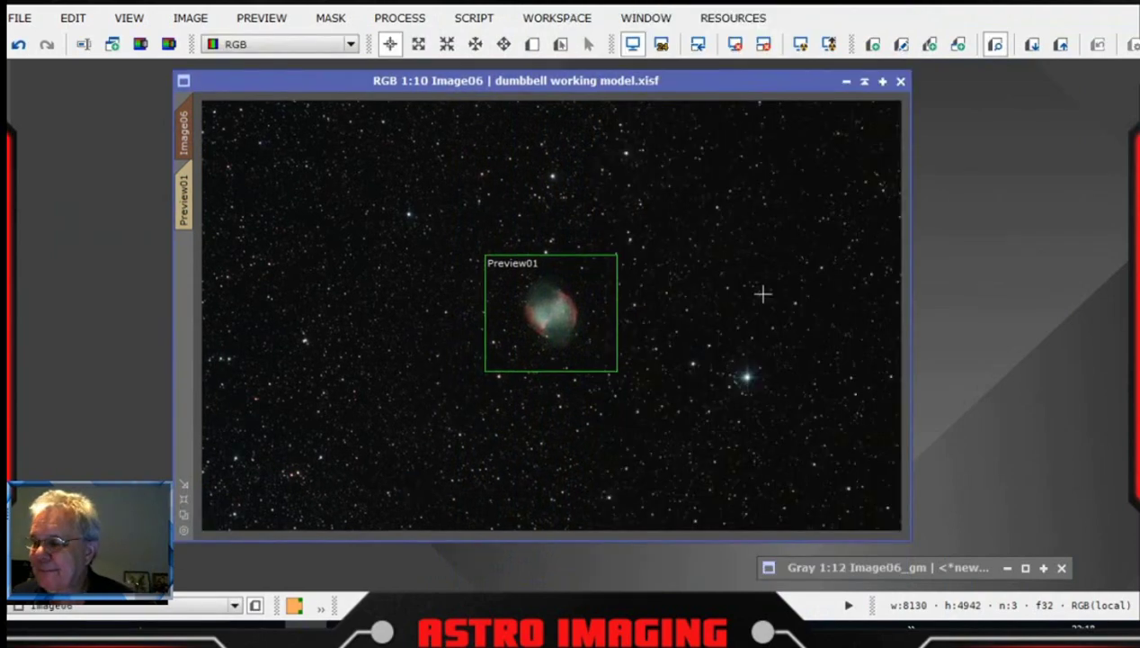
- Examine the nebula in Image06 at close range, and the star field down to the image's lower right corner
scroll(761, 290, "up", 7)
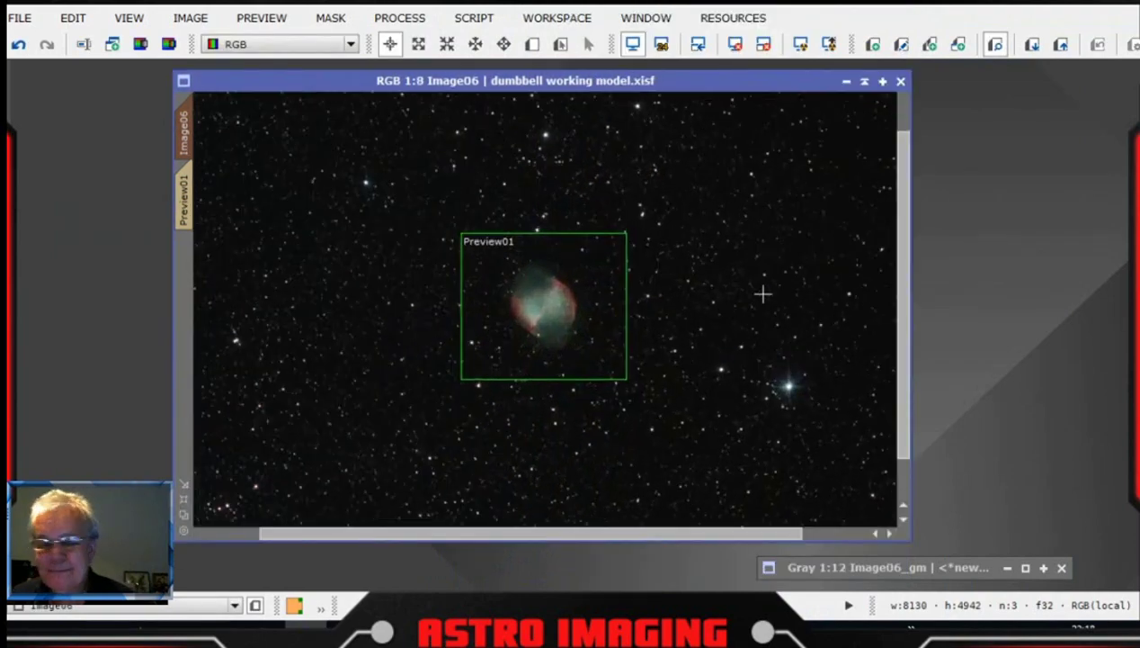
scroll(761, 290, "up", 1)
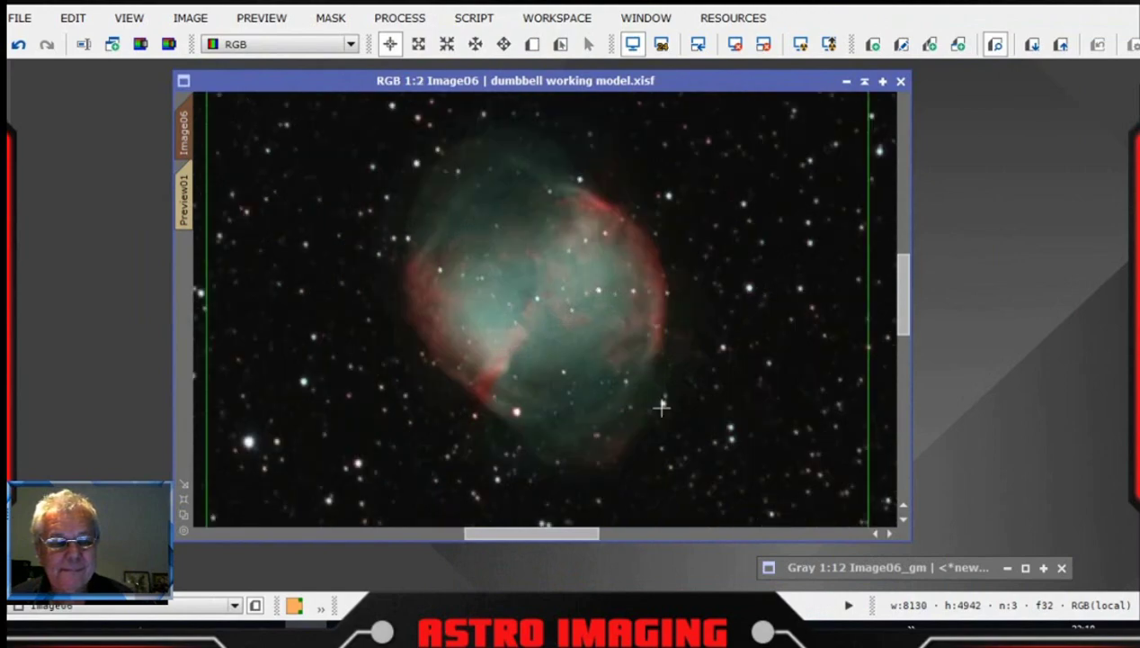
left_click_drag(532, 534, 620, 519)
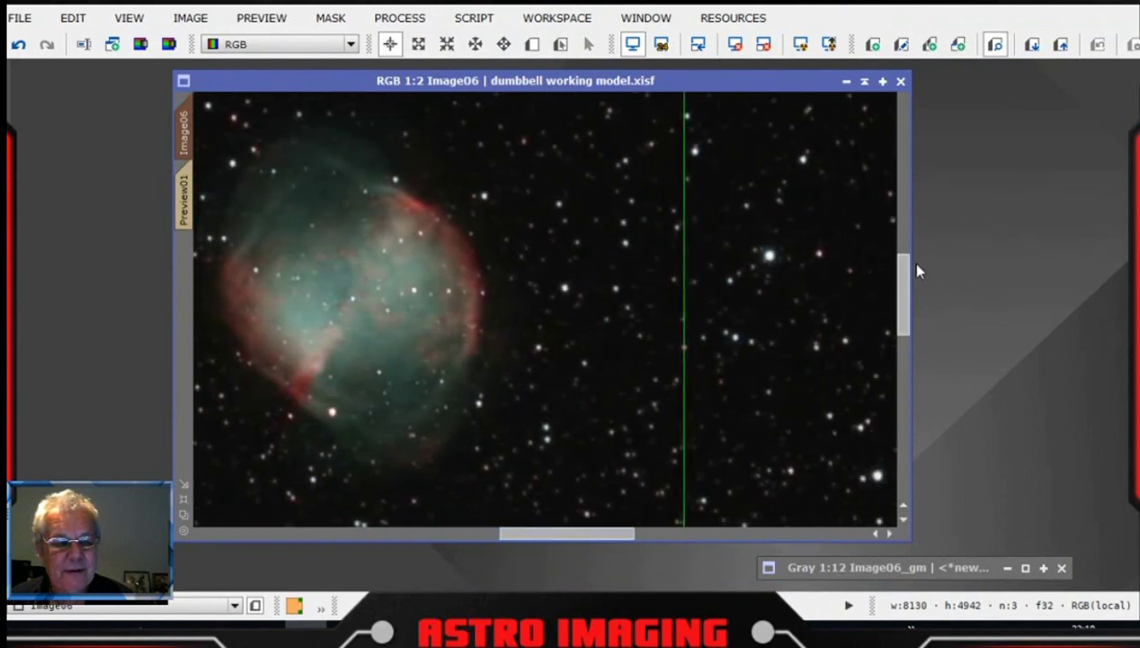
left_click_drag(903, 270, 891, 453)
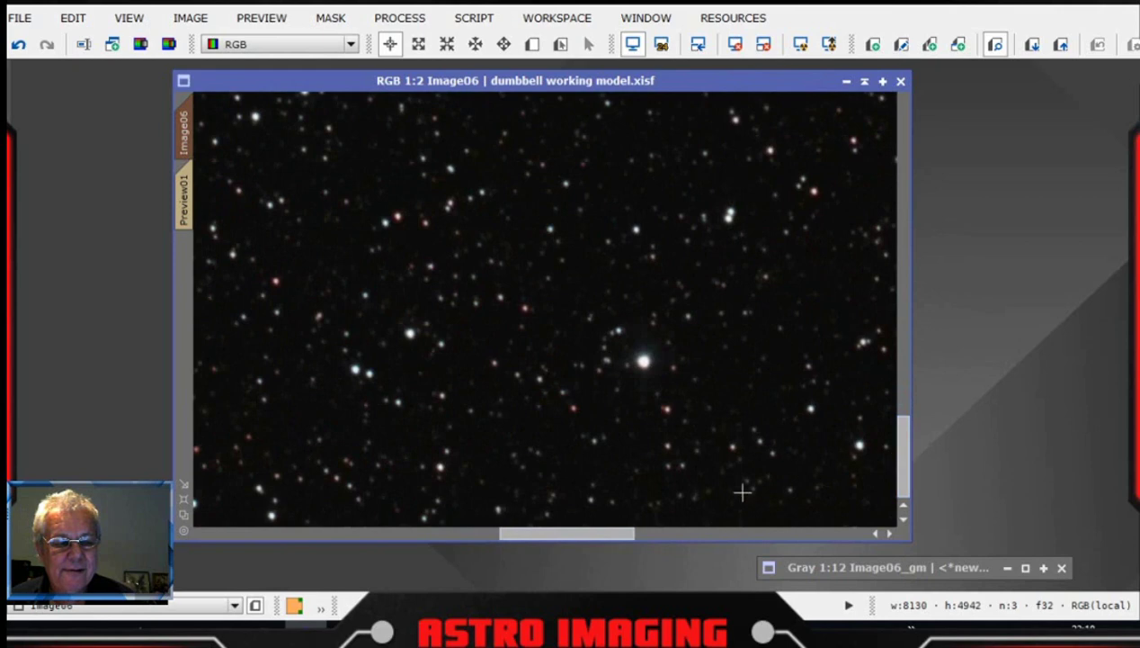
left_click_drag(567, 533, 833, 533)
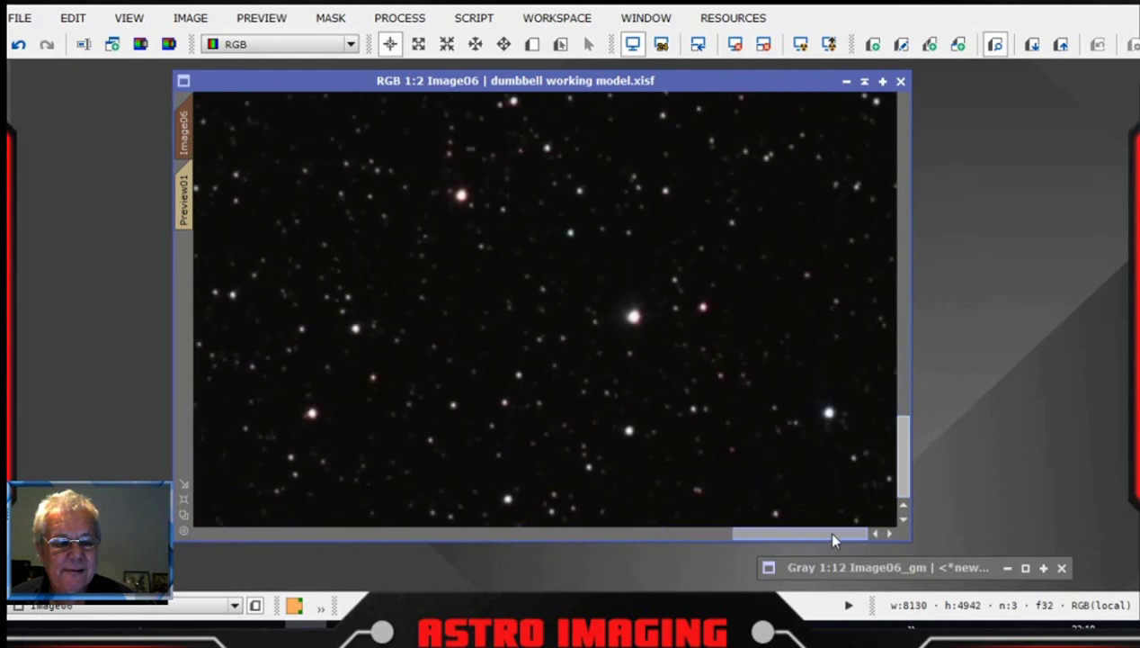
left_click_drag(892, 454, 903, 310)
- Examine the bright blue star with diffraction spikes and the stars below the nebula, and compare them in the wider Image06 field
scroll(583, 310, "down", 4)
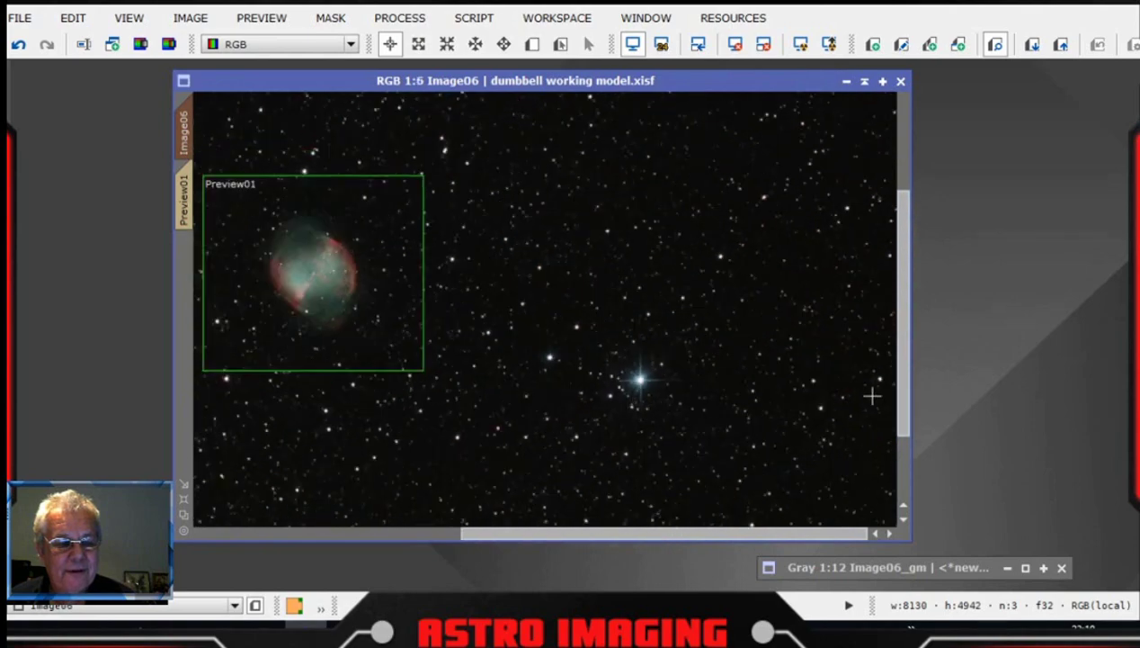
left_click_drag(904, 352, 904, 389)
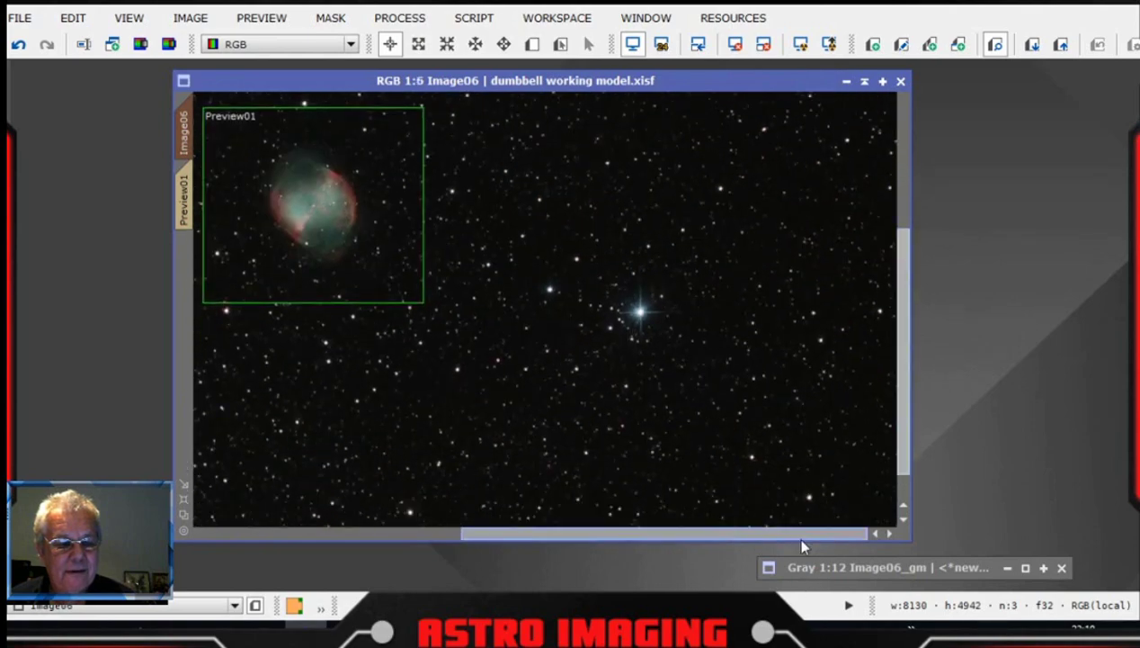
left_click_drag(799, 535, 776, 529)
scroll(769, 428, "up", 4)
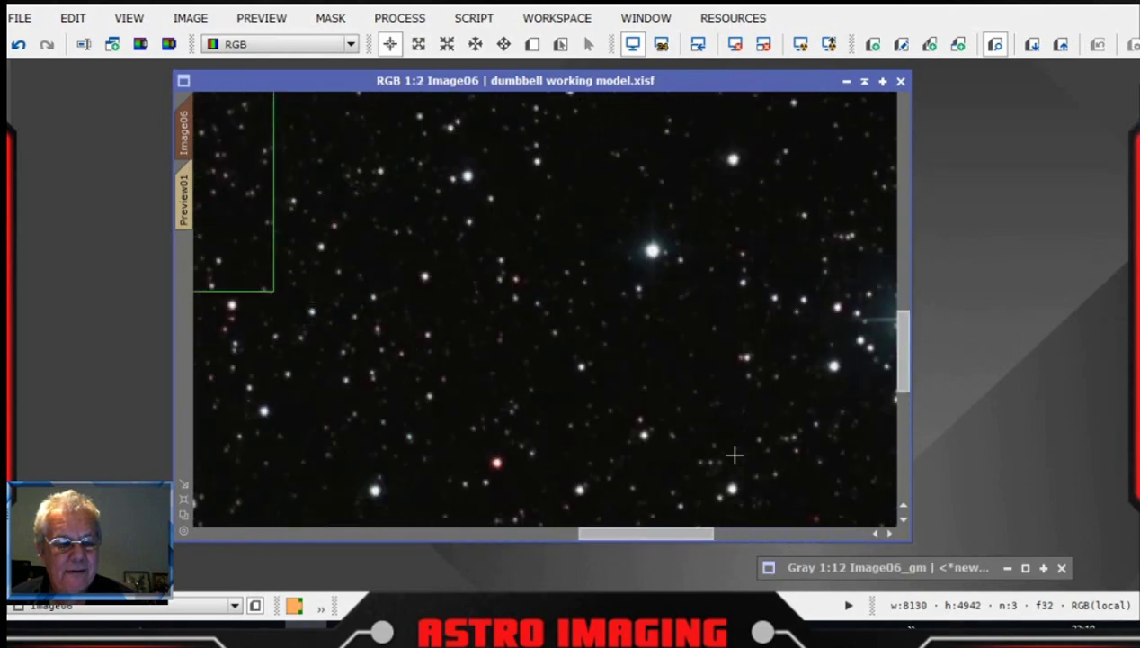
left_click_drag(666, 528, 746, 525)
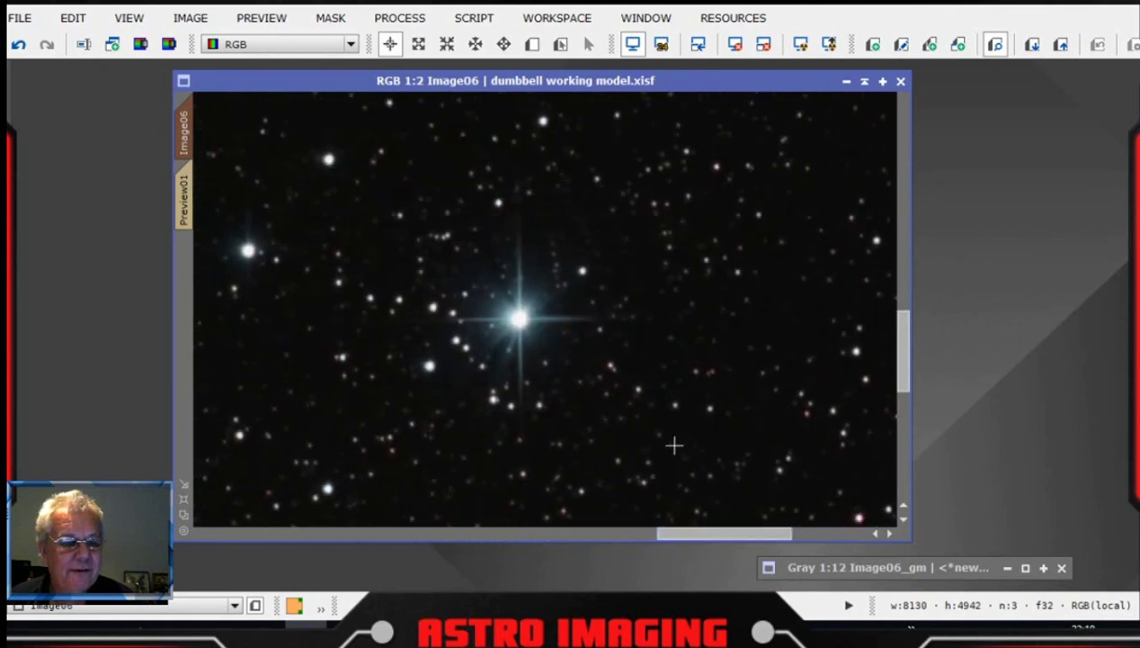
scroll(674, 445, "up", 1)
scroll(667, 436, "down", 1)
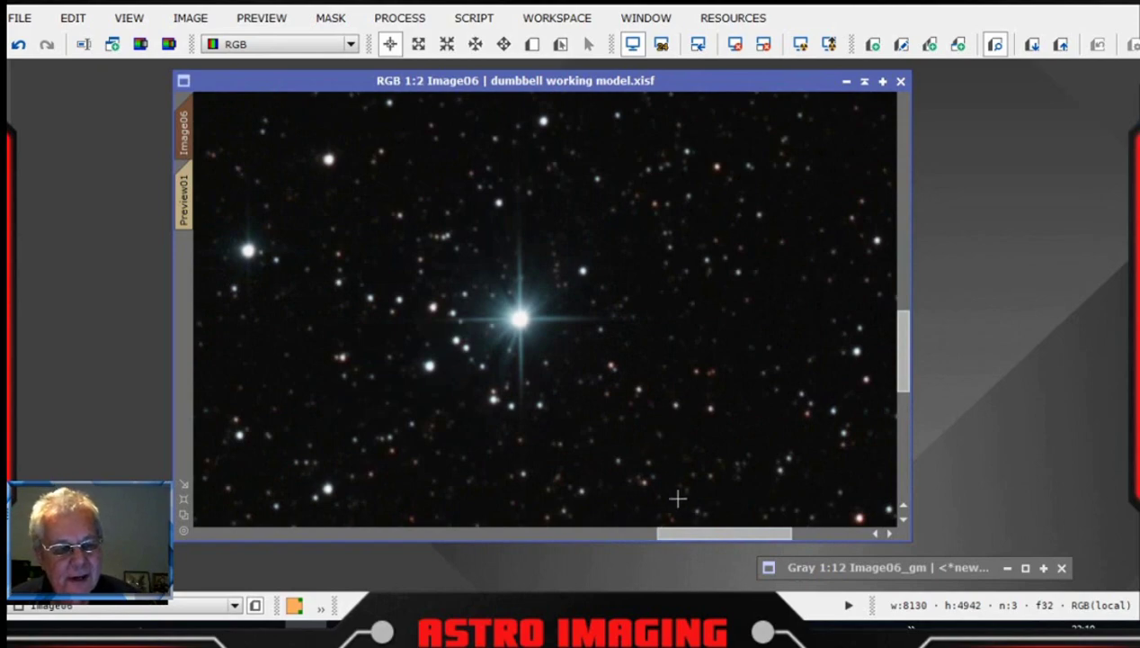
left_click_drag(719, 529, 503, 531)
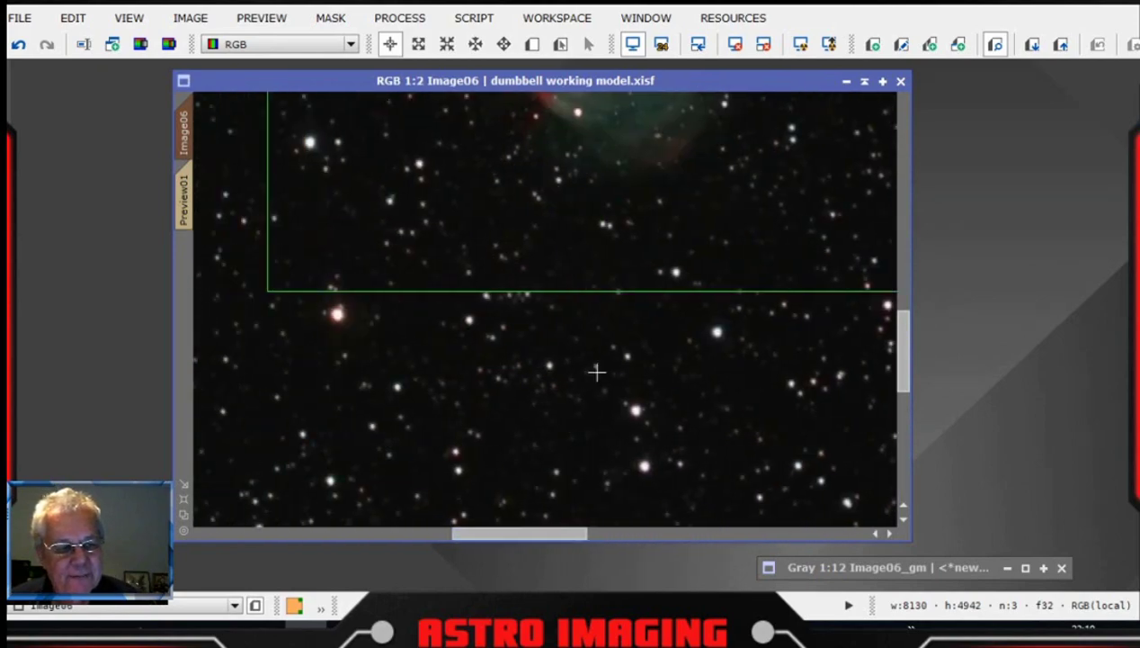
scroll(598, 372, "down", 5)
scroll(602, 375, "down", 1)
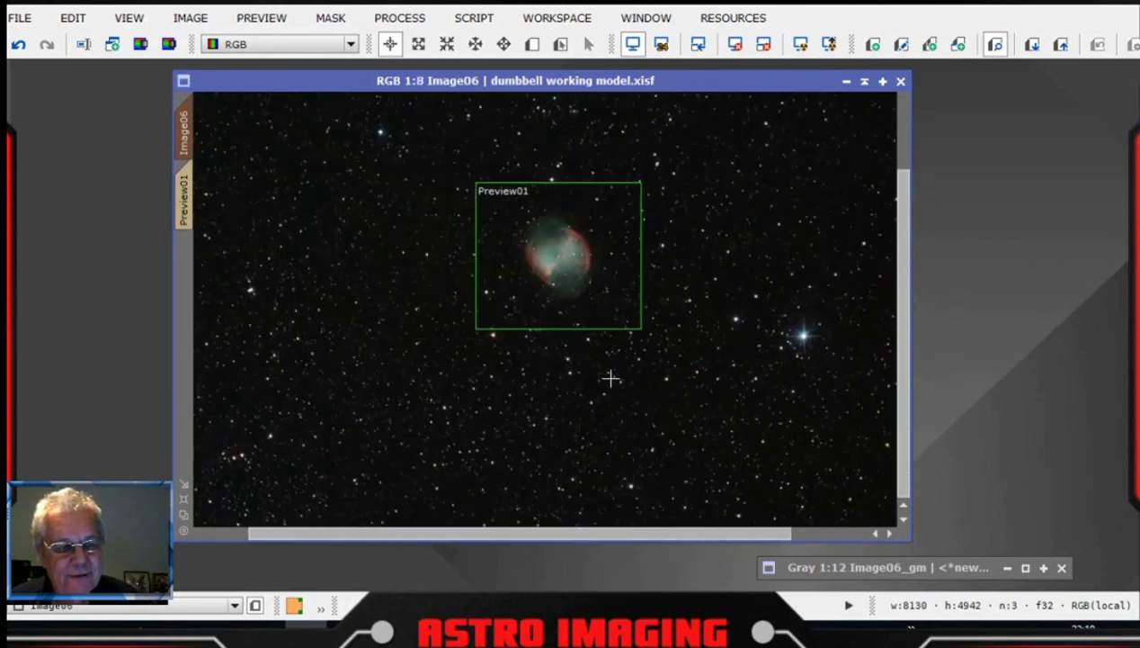
scroll(611, 379, "up", 1)
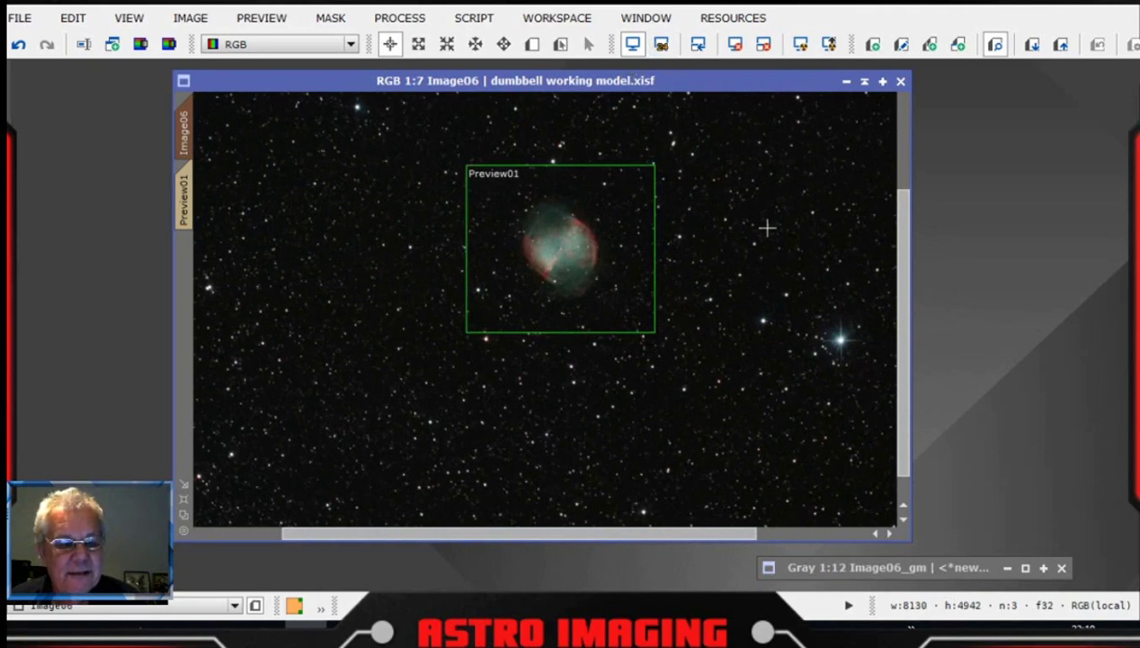
scroll(903, 358, "up", 2)
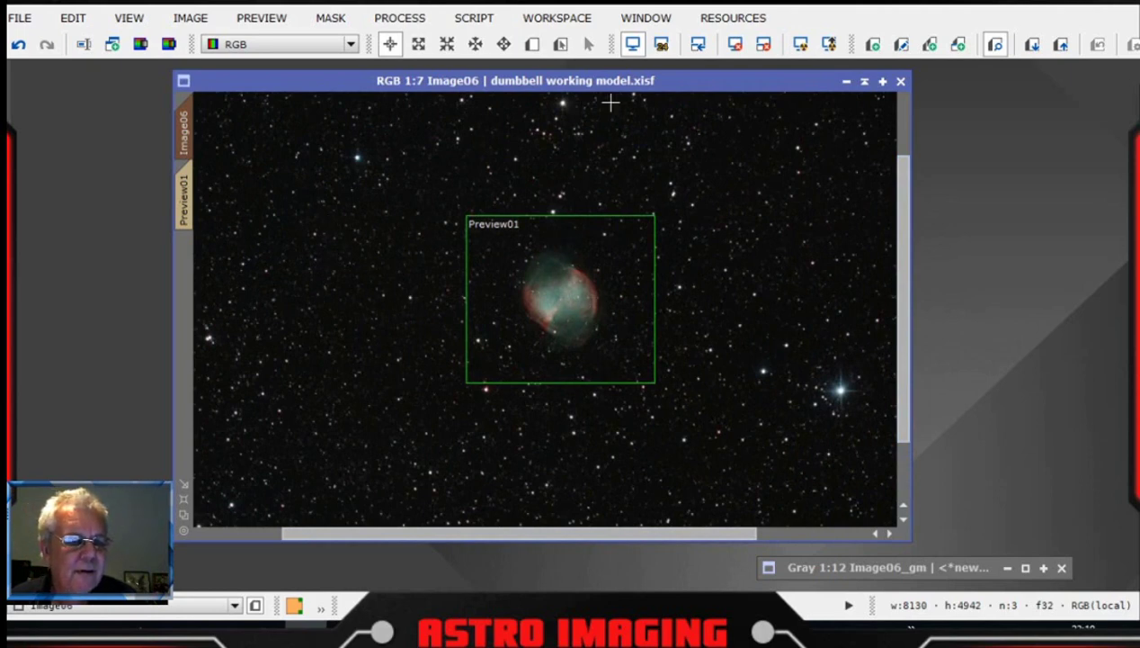
- Place the image window beside the MultiscaleLinearTransform dialog and switch it to Preview01 at 1:2 scale
left_click_drag(624, 82, 612, 82)
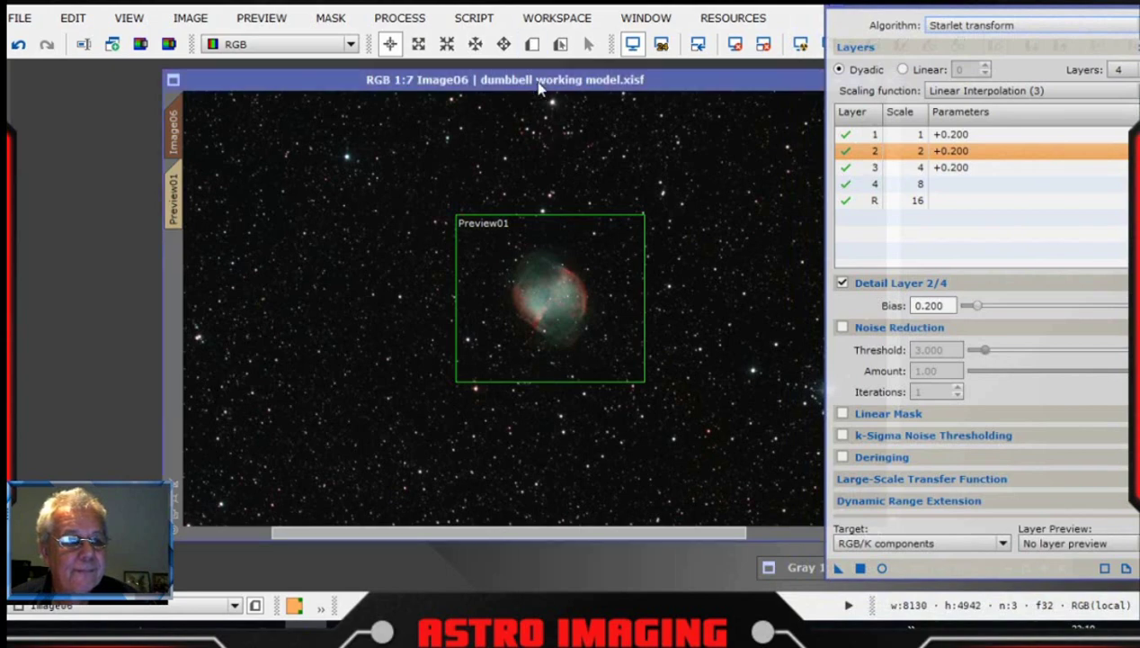
left_click_drag(543, 83, 470, 81)
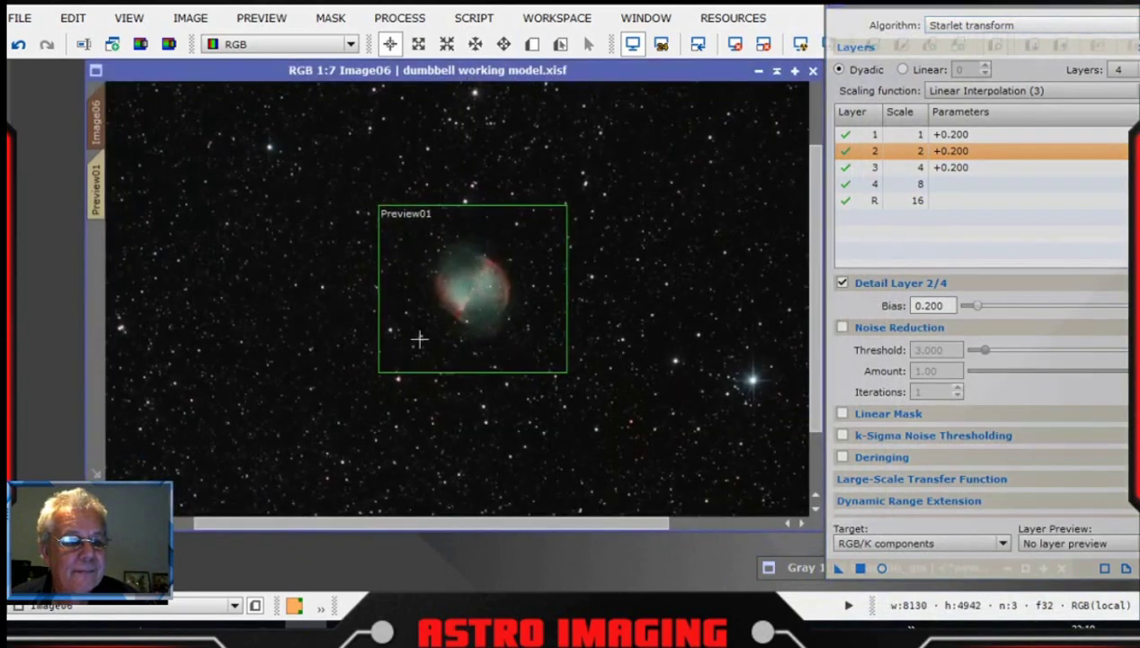
left_click(98, 187)
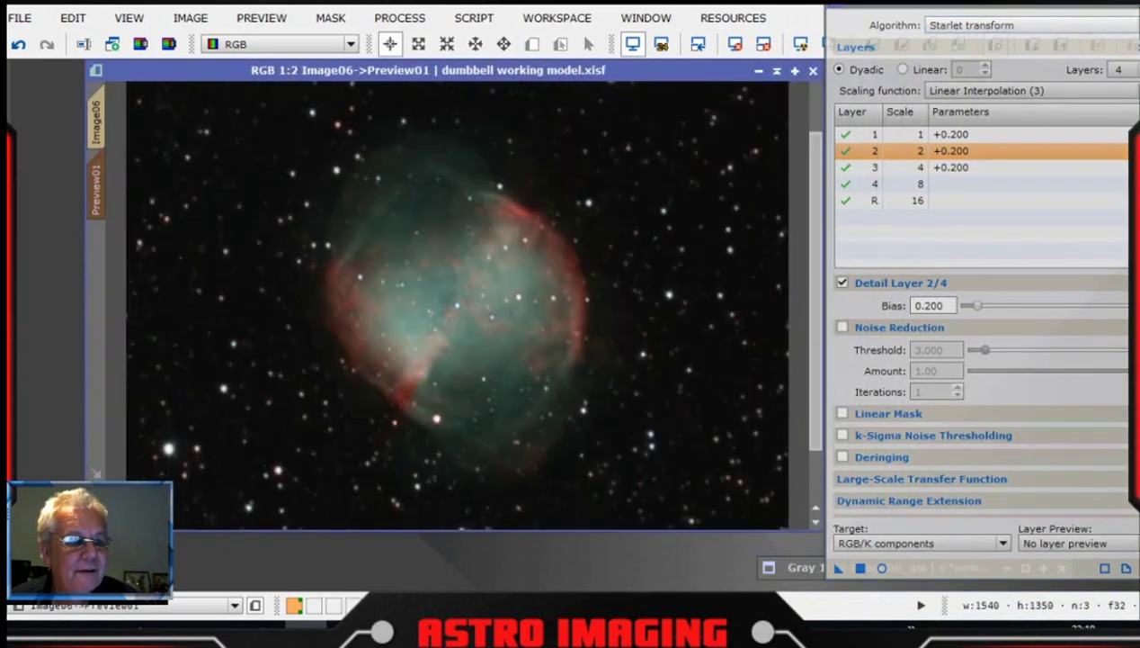
scroll(565, 375, "up", 1)
scroll(565, 374, "down", 1)
scroll(565, 374, "down", 1)
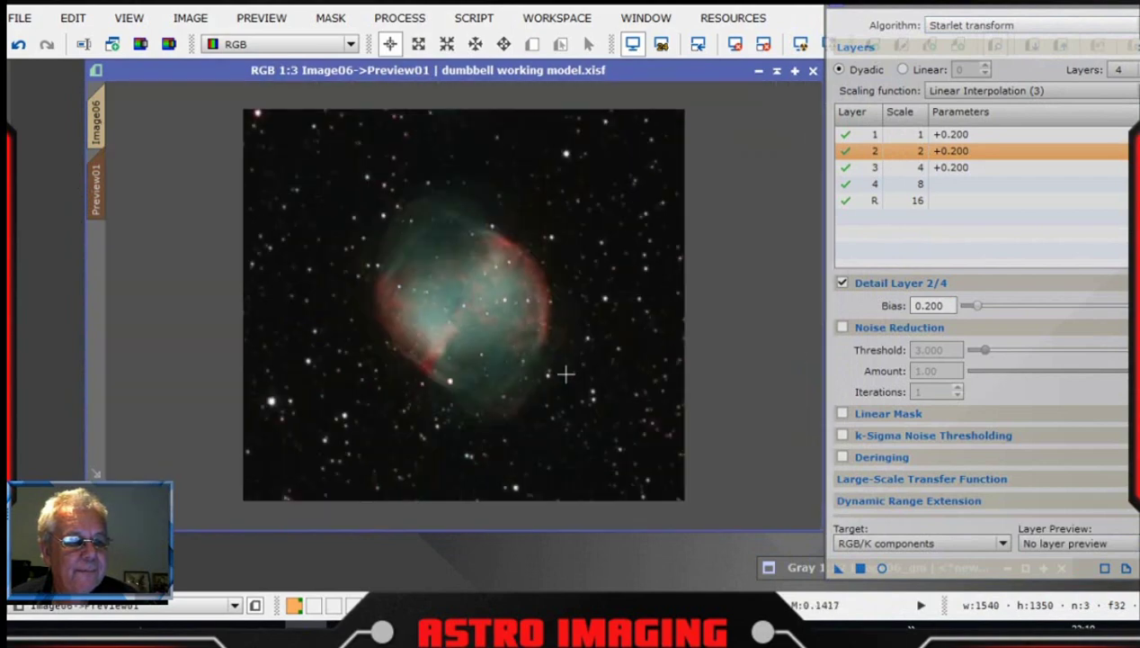
scroll(565, 374, "up", 1)
- Apply the MultiscaleLinearTransform with 0.200 biases to Preview01 and inspect the edges of the stars inside the nebula
left_click(836, 568)
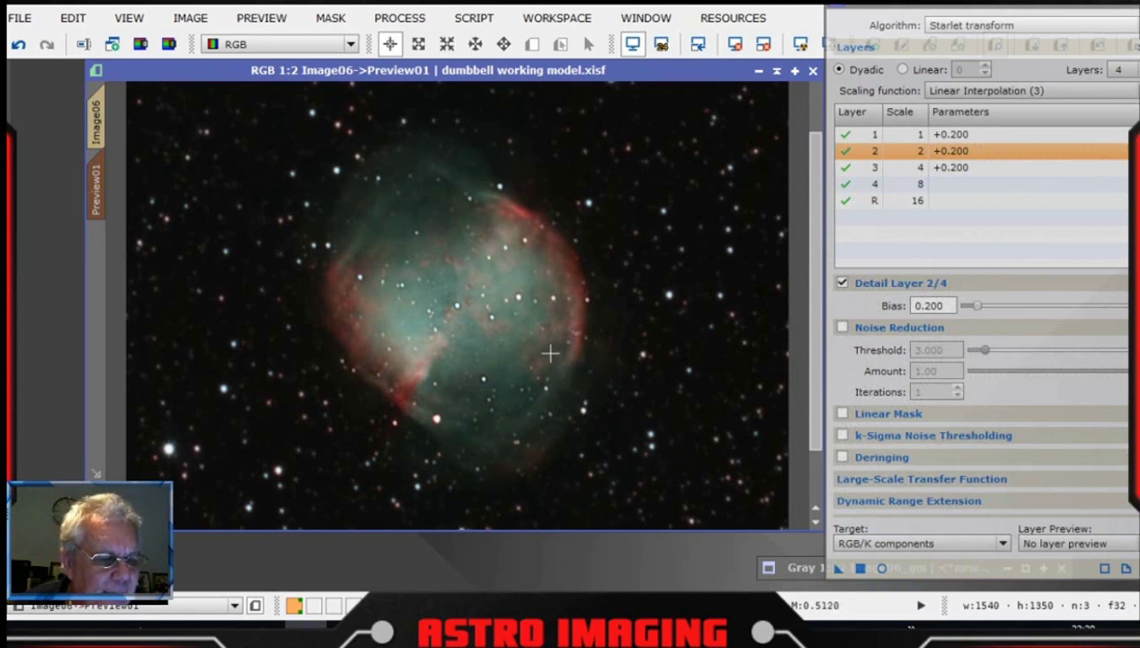
scroll(548, 346, "up", 2)
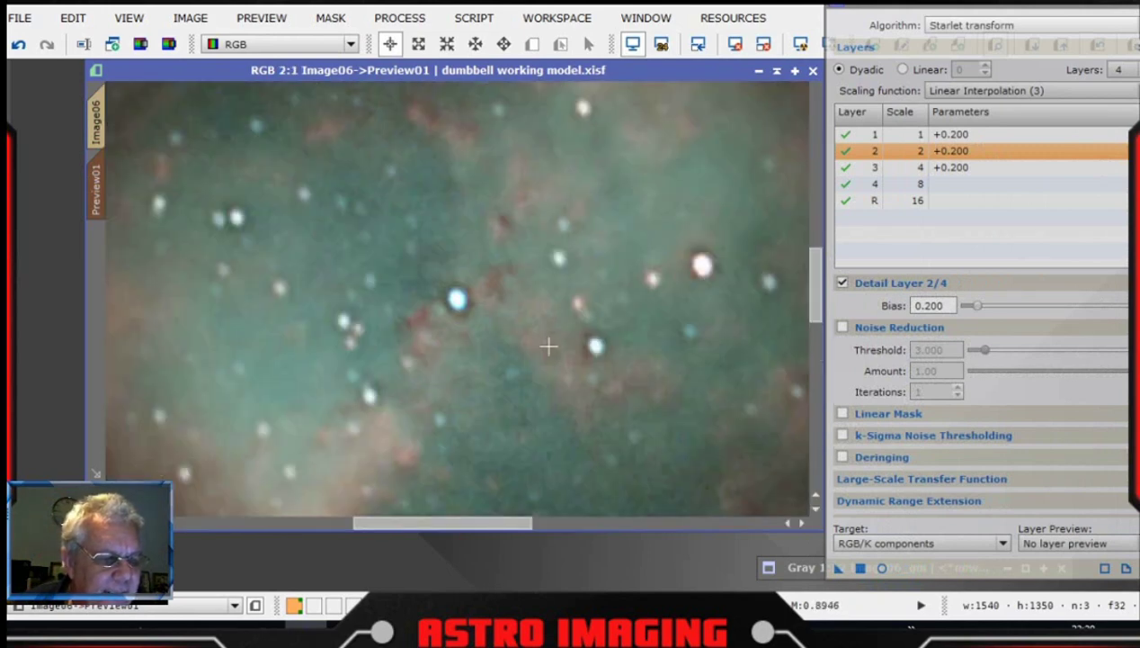
scroll(548, 345, "up", 2)
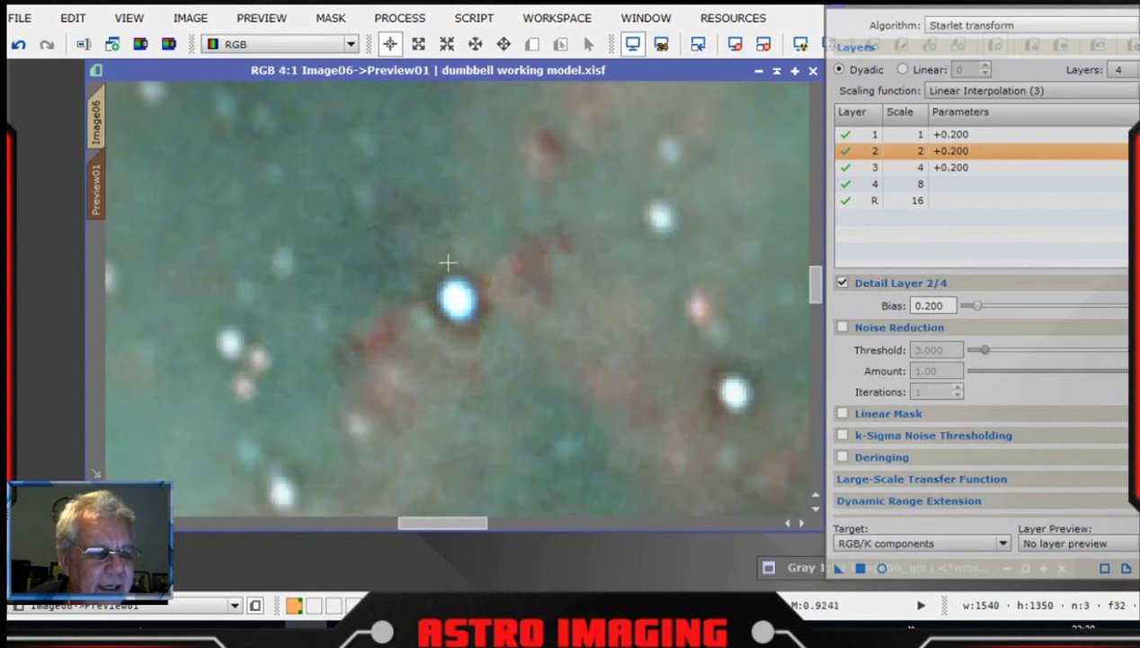
scroll(580, 377, "down", 6)
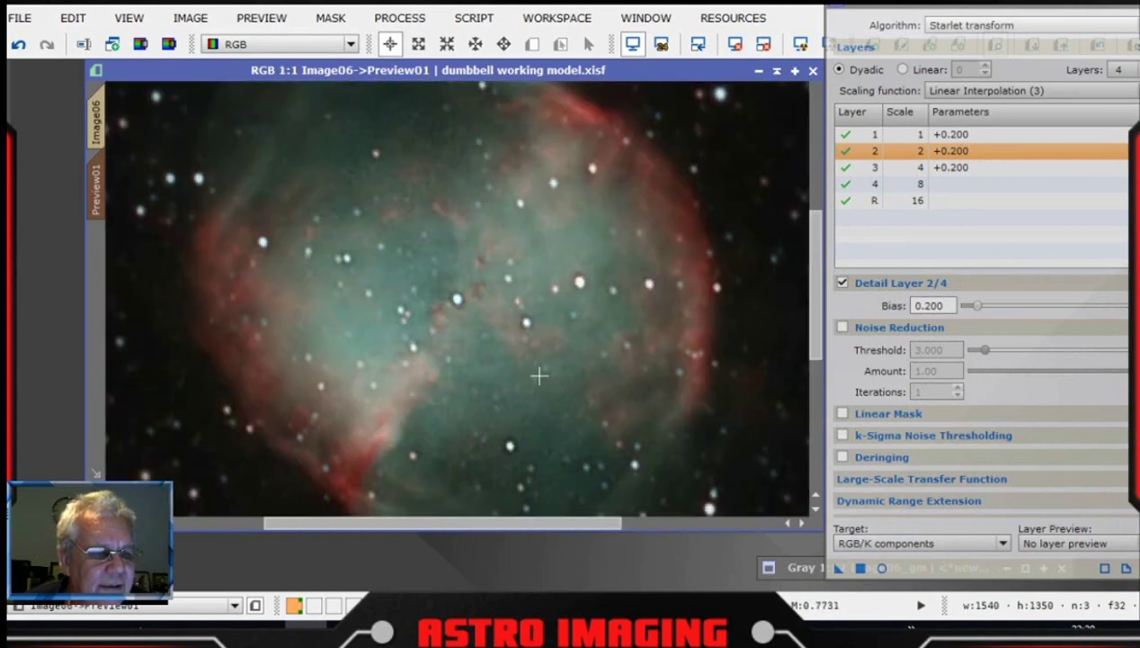
scroll(539, 373, "up", 1)
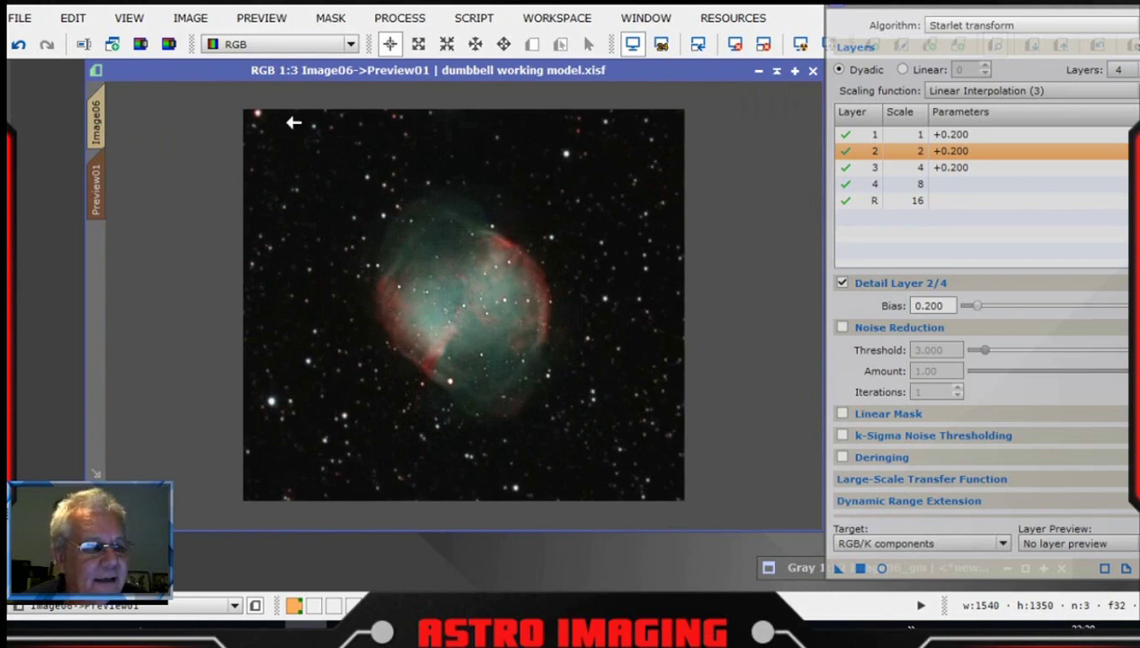
- Bring the whole MultiscaleLinearTransform dialog into view and set the bias of detail layer 1 to 0.100
left_click_drag(980, 18, 984, 133)
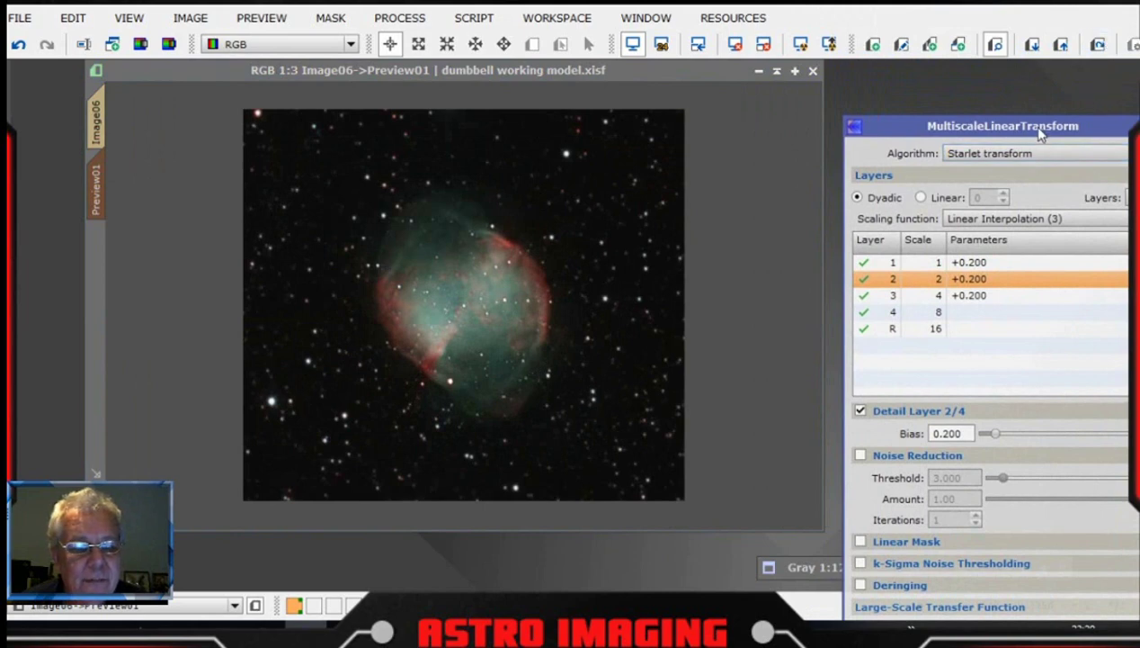
left_click_drag(1030, 126, 998, 8)
left_click(904, 314)
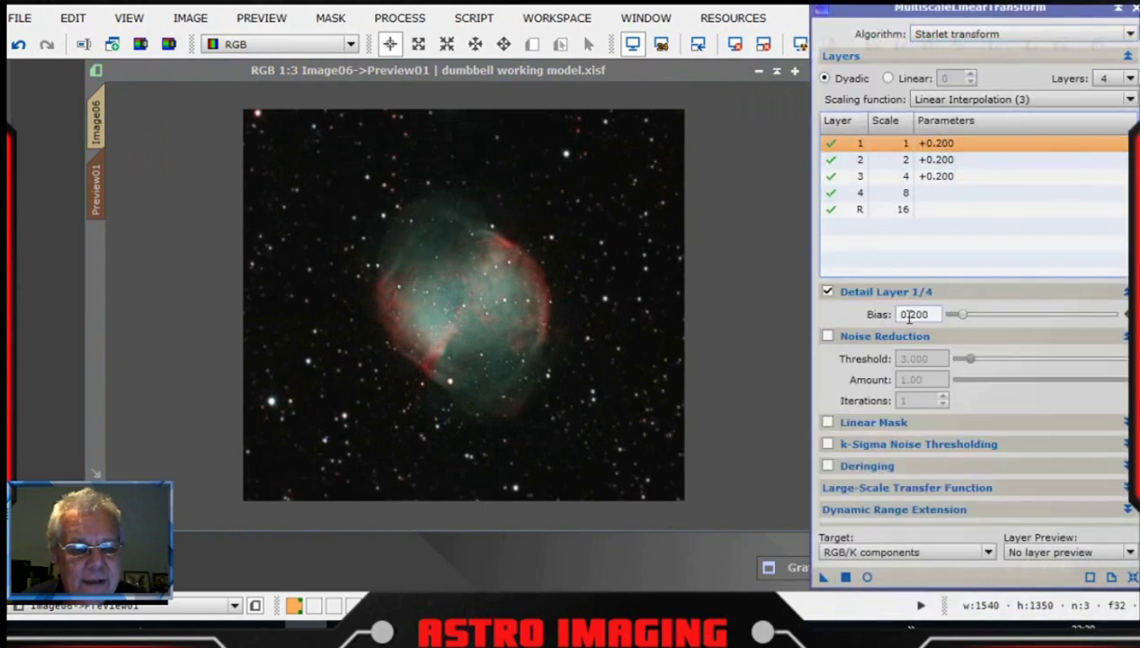
key("Delete")
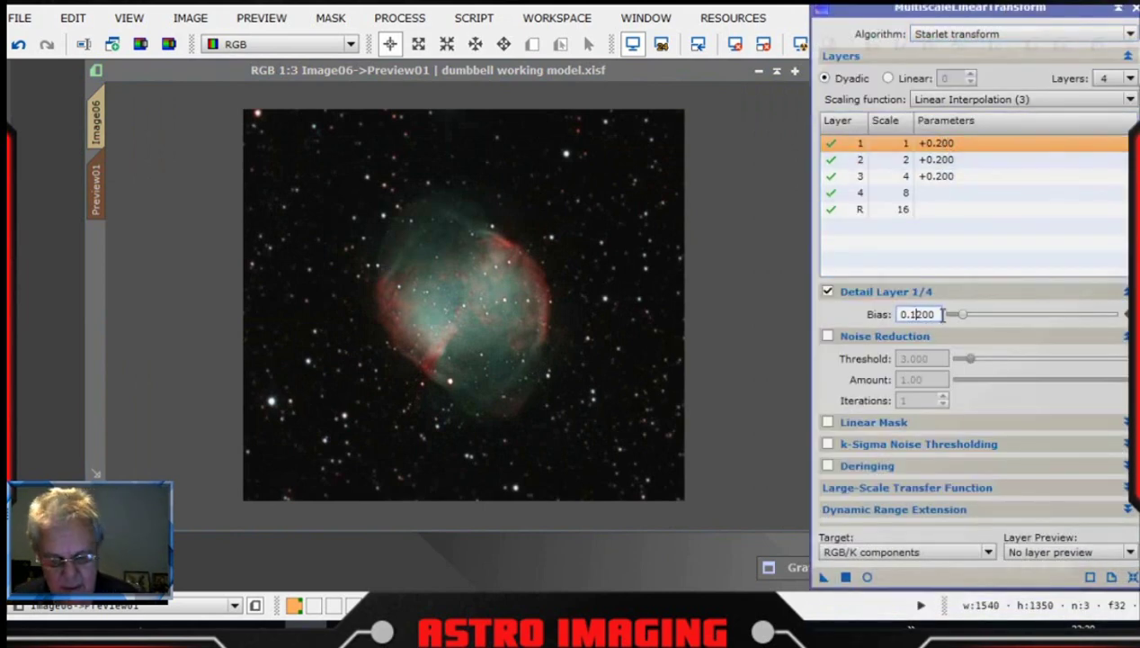
type("1")
key("Return")
- Set the bias of detail layers 2 and 3 to 0.100 each
left_click(952, 162)
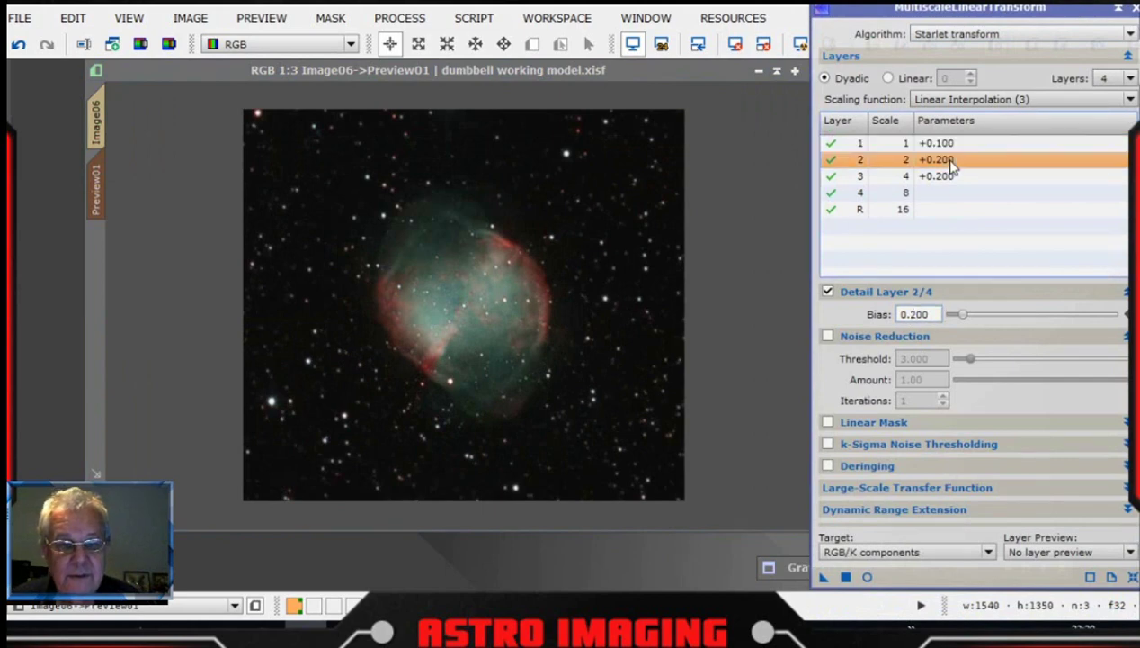
left_click(906, 313)
key("Delete")
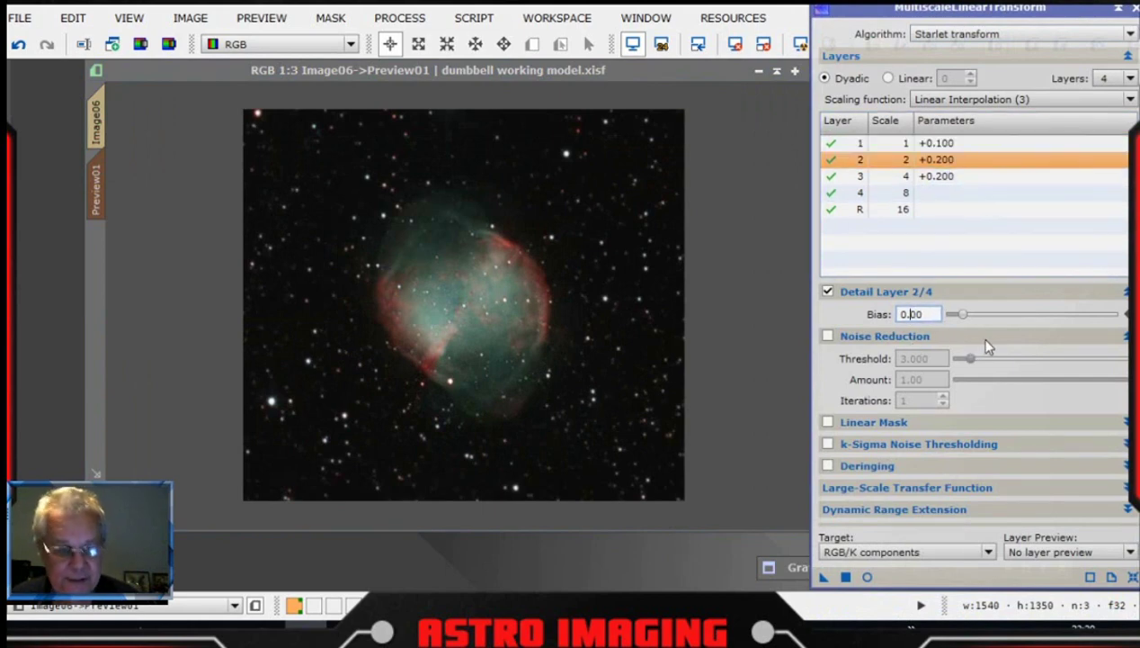
type("1")
left_click(976, 176)
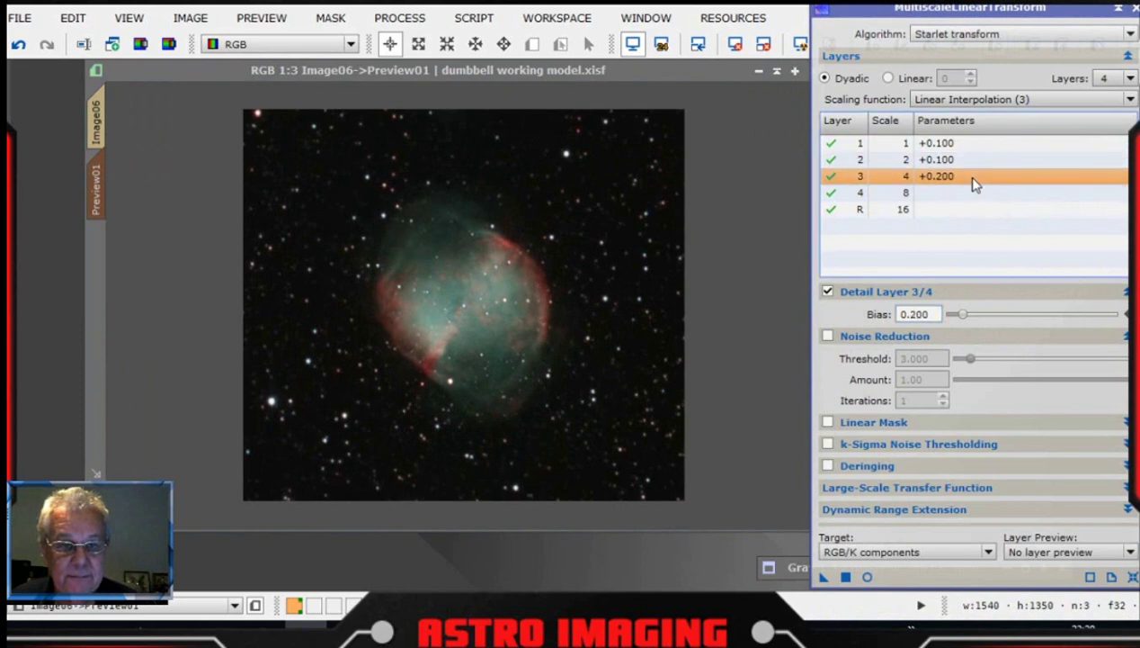
left_click(910, 314)
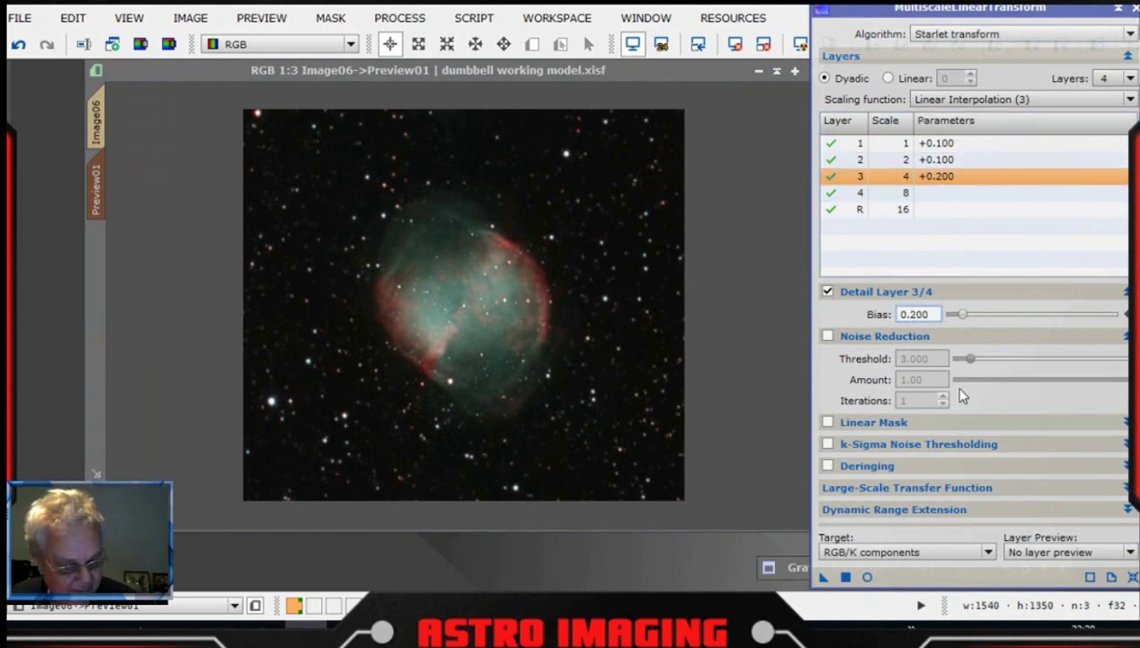
key("Delete")
type("1")
left_click(980, 223)
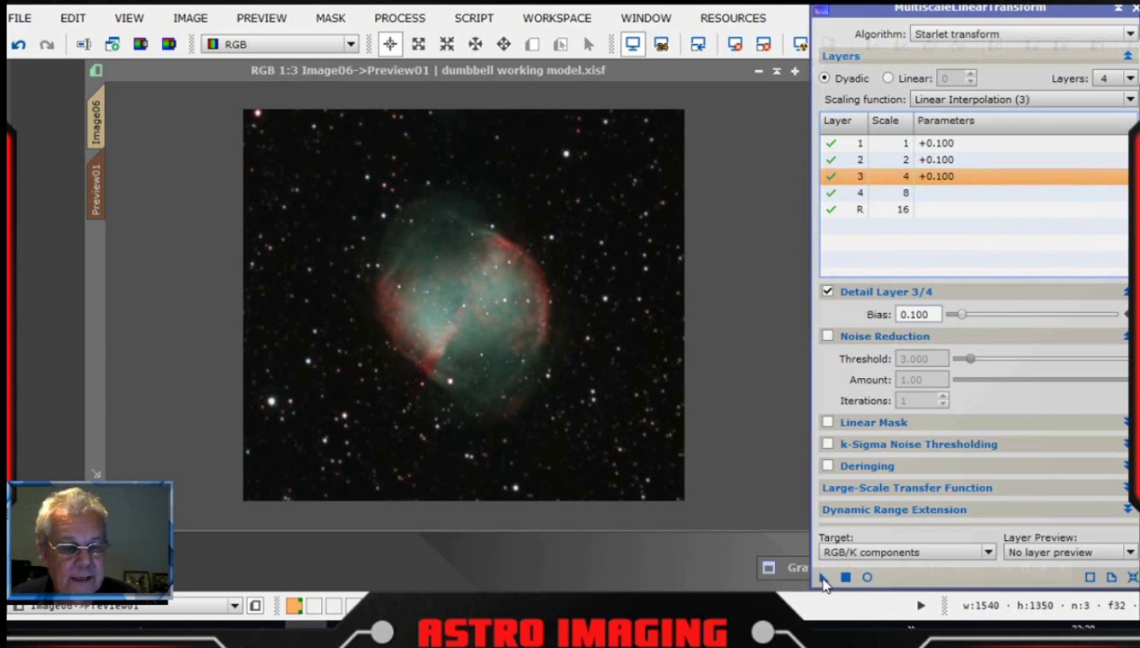
- Apply the MultiscaleLinearTransform with the 0.100 biases to Preview01 and inspect the nebula's central stars at 3:1
left_click(497, 339)
key("ctrl+e")
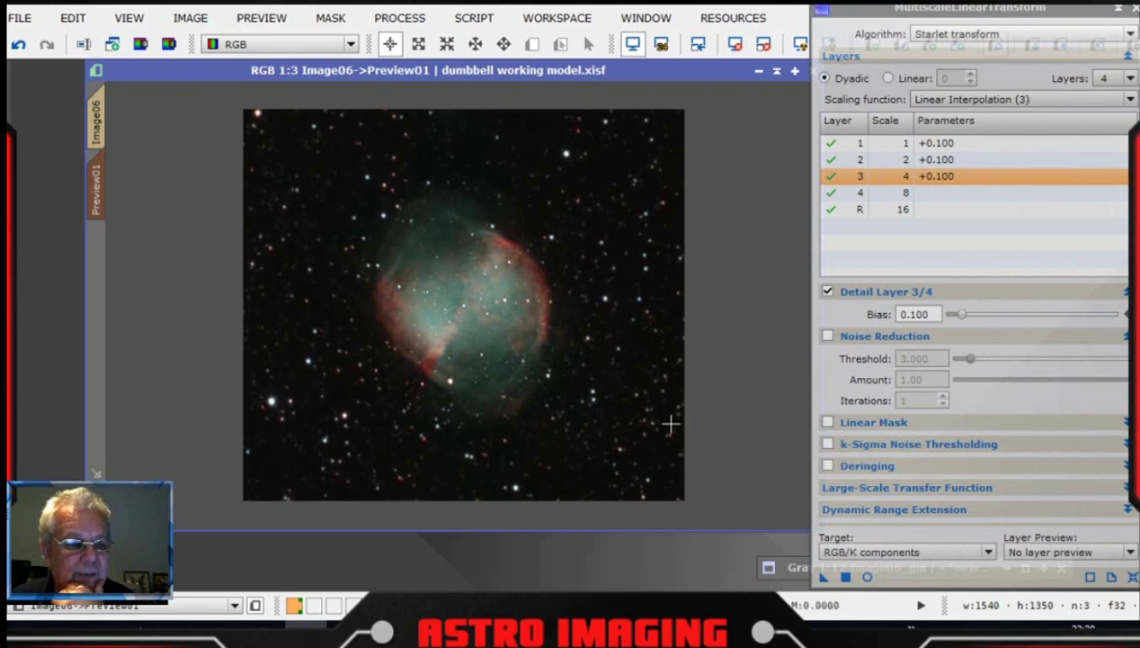
scroll(571, 305, "up", 4)
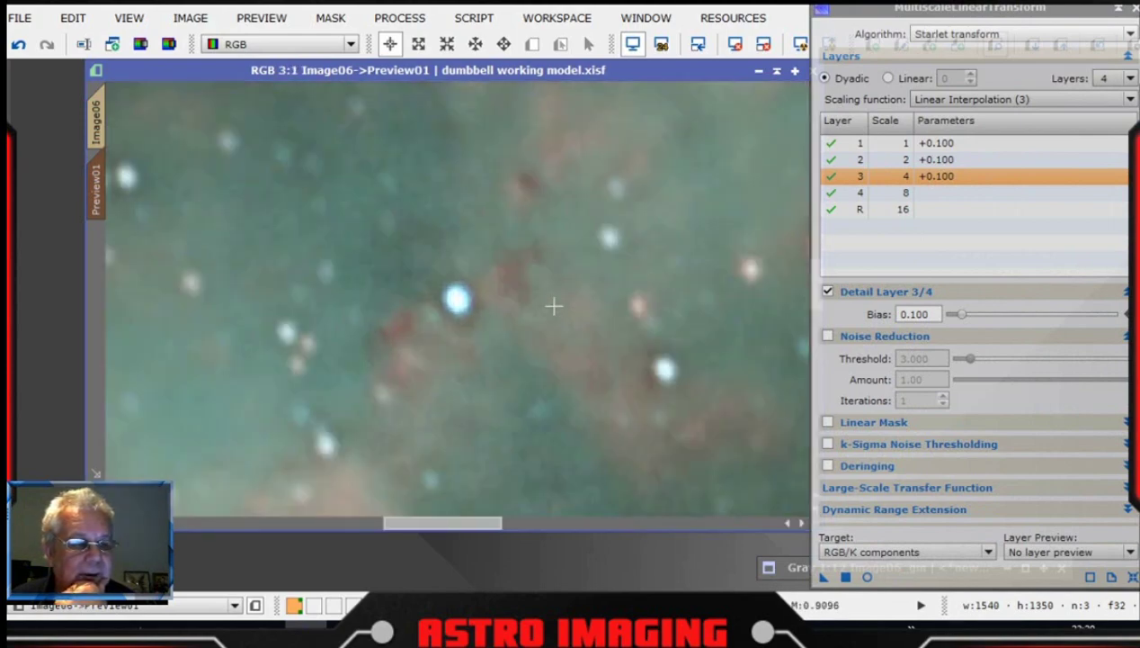
- Close the MultiscaleLinearTransform dialog and return to the full Image06 view at 1:5
scroll(553, 307, "down", 4)
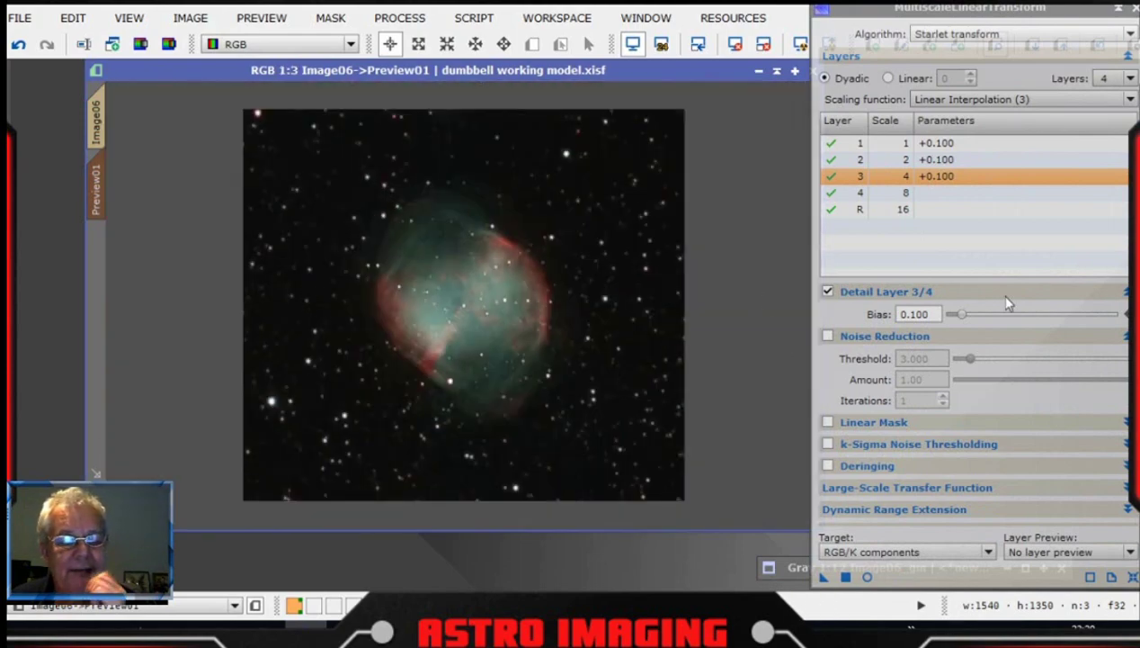
left_click(1135, 11)
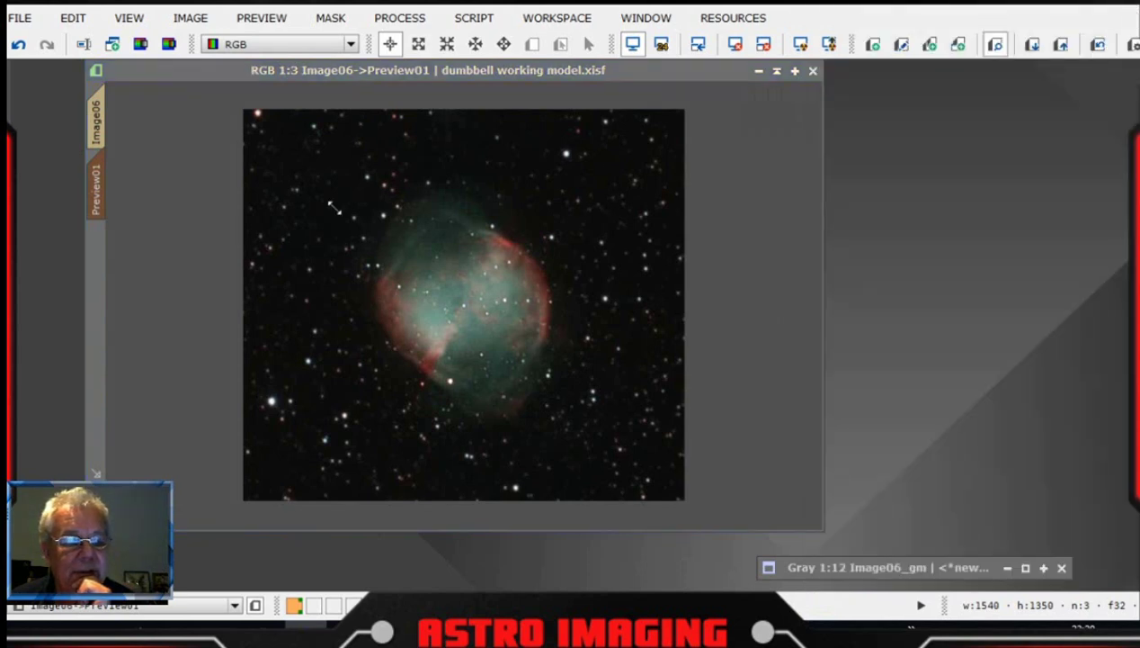
left_click(96, 121)
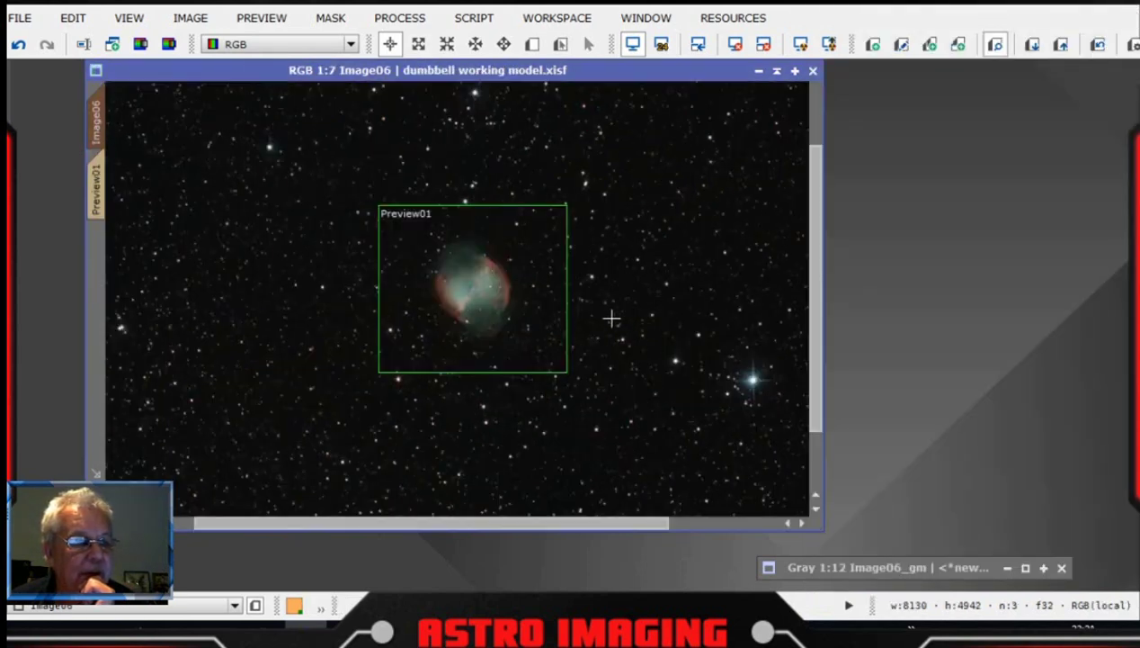
scroll(609, 315, "up", 2)
scroll(608, 315, "down", 1)
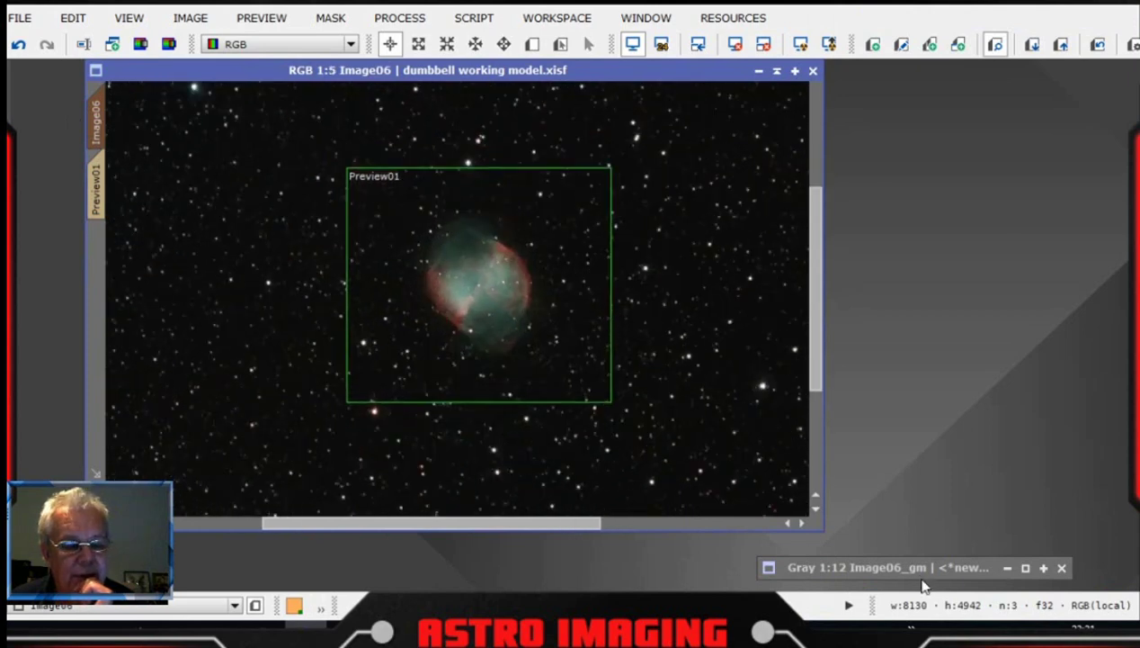
left_click(907, 564)
mouse_move(907, 563)
left_mouse_down()
mouse_move(889, 551)
mouse_move(899, 555)
left_mouse_up()
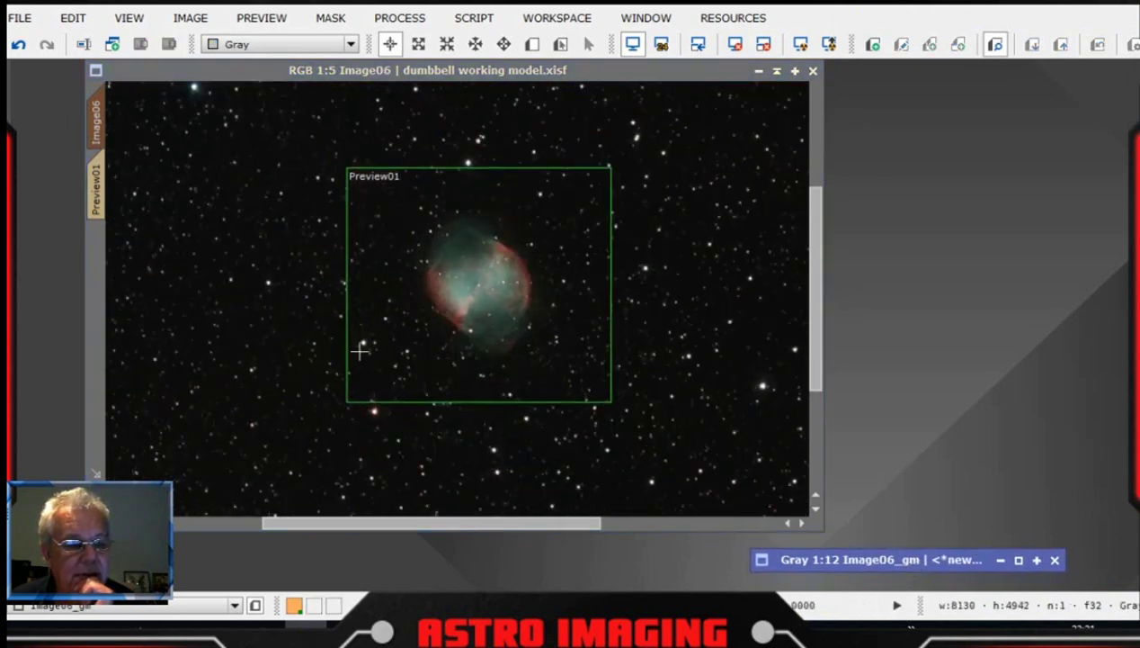
left_click(807, 304)
scroll(808, 304, "up", 2)
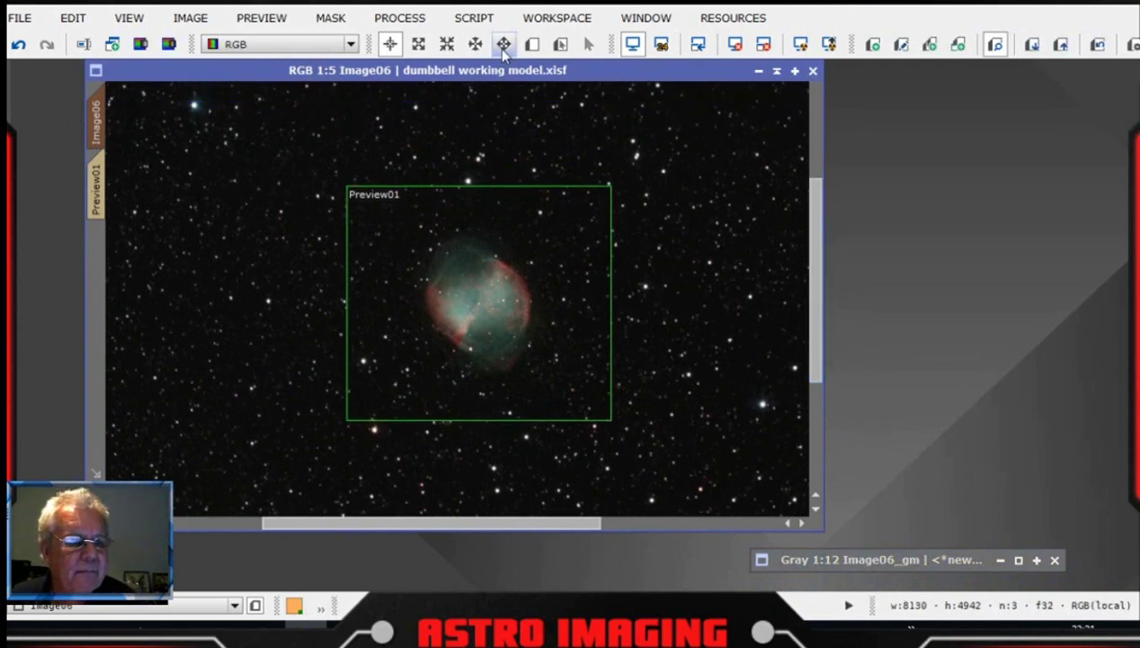
left_click_drag(510, 72, 515, 72)
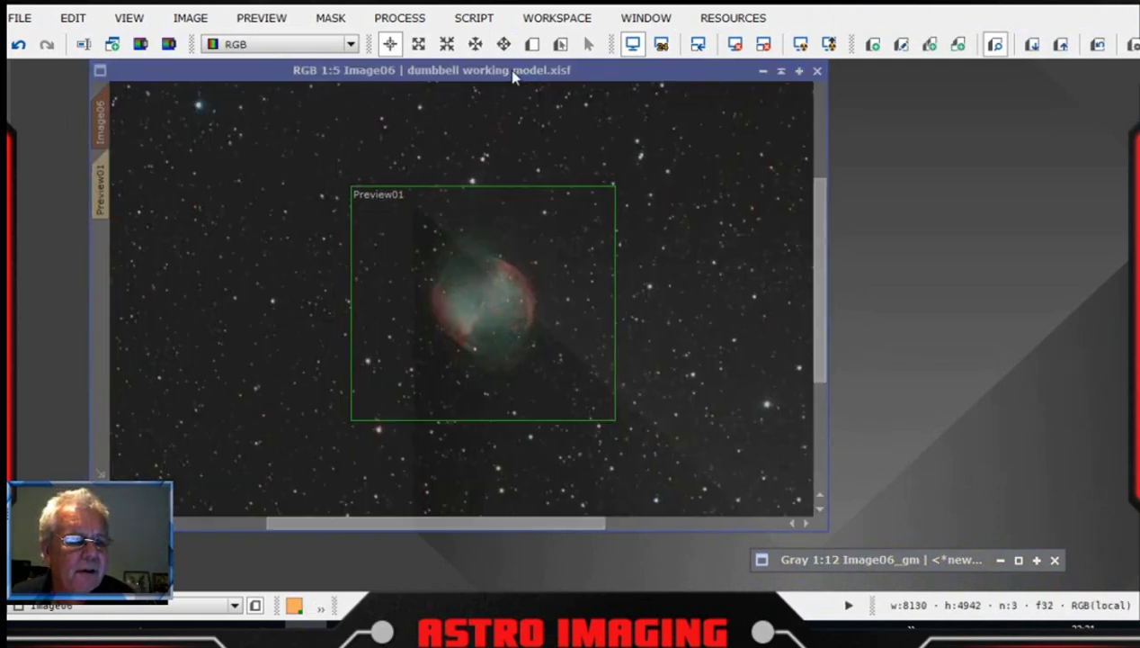
- Open CurvesTransformation, have it track the active view, and start a real-time preview on Preview01
left_click(400, 17)
mouse_move(510, 11)
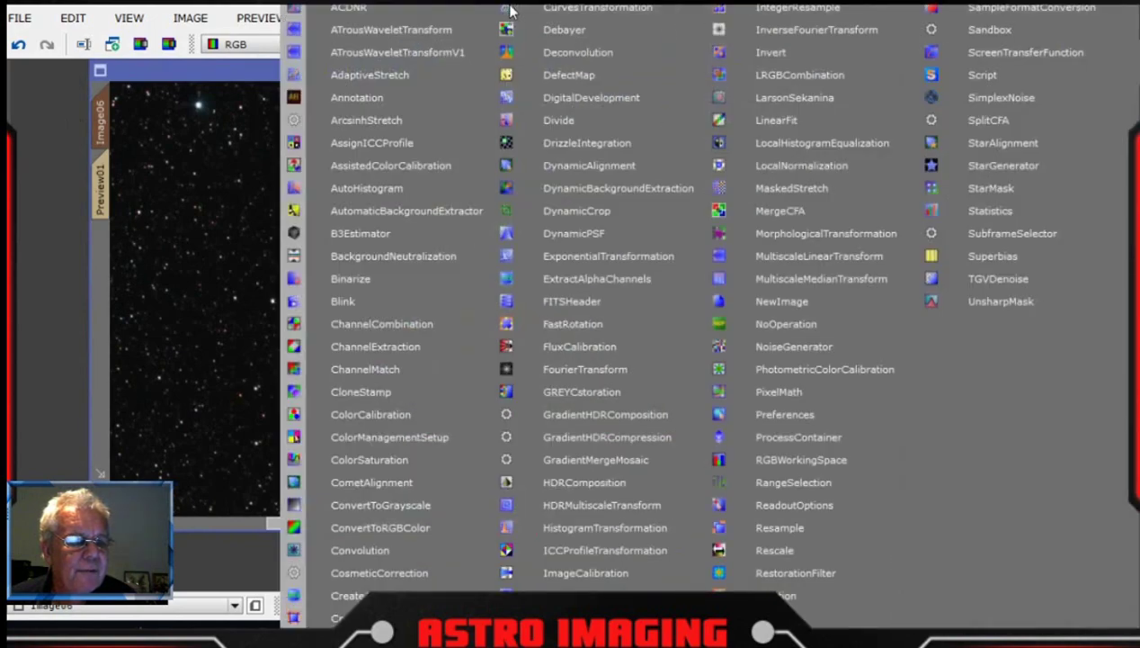
left_click(641, 11)
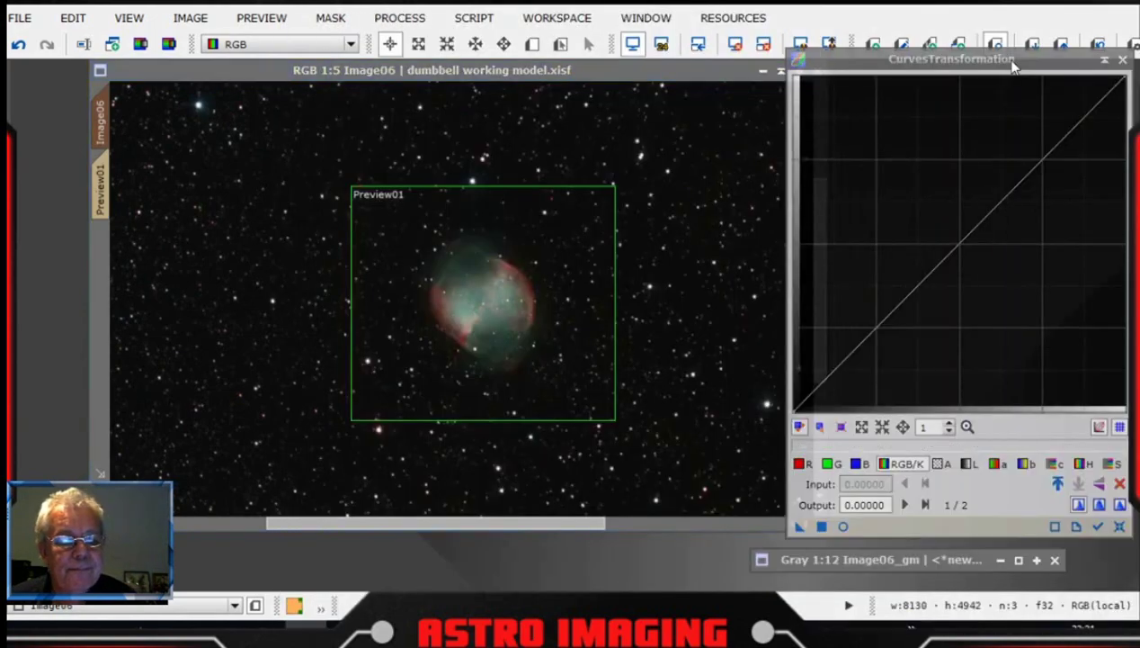
mouse_move(1011, 63)
left_mouse_down()
mouse_move(1033, 80)
mouse_move(1024, 70)
left_mouse_up()
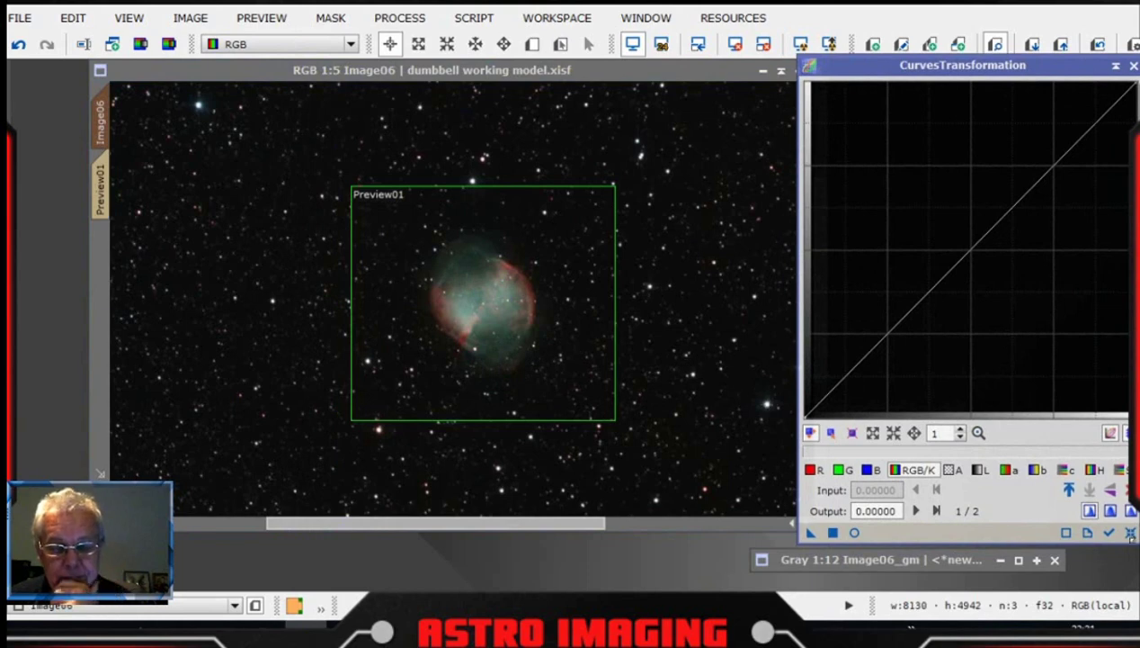
left_click(1112, 533)
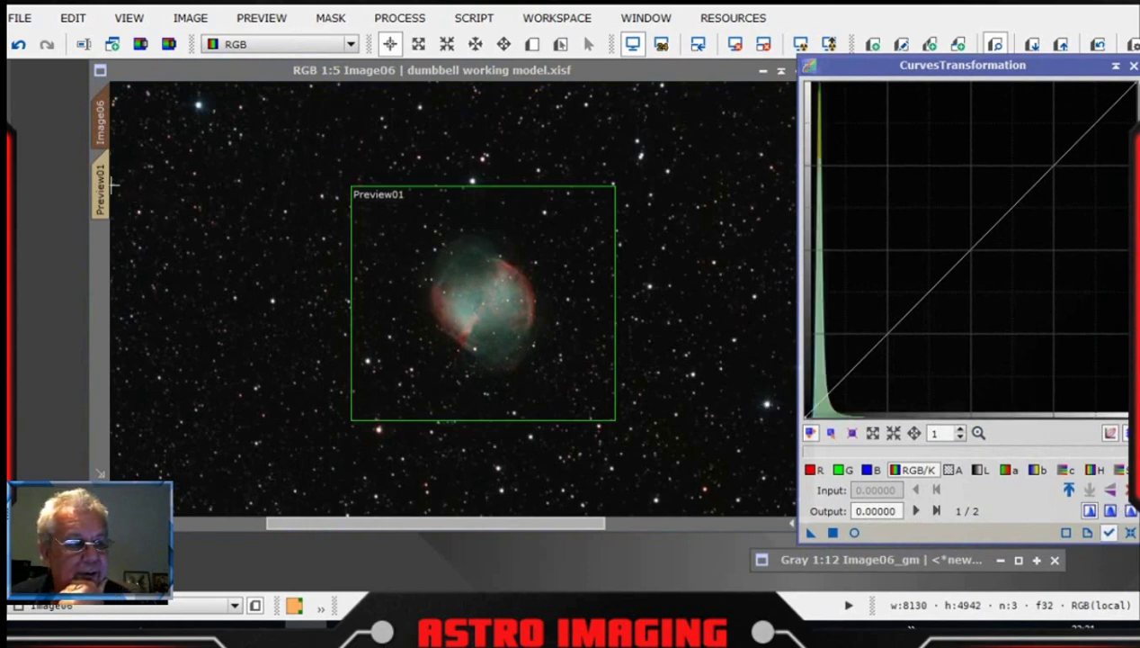
left_click(109, 184)
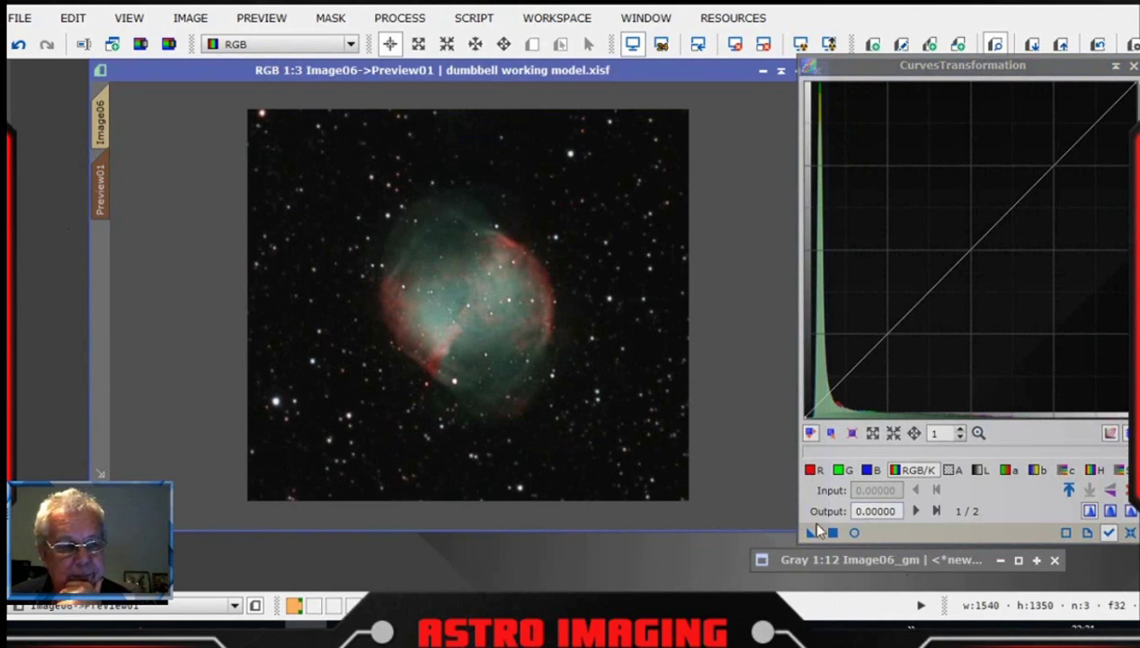
left_click(854, 533)
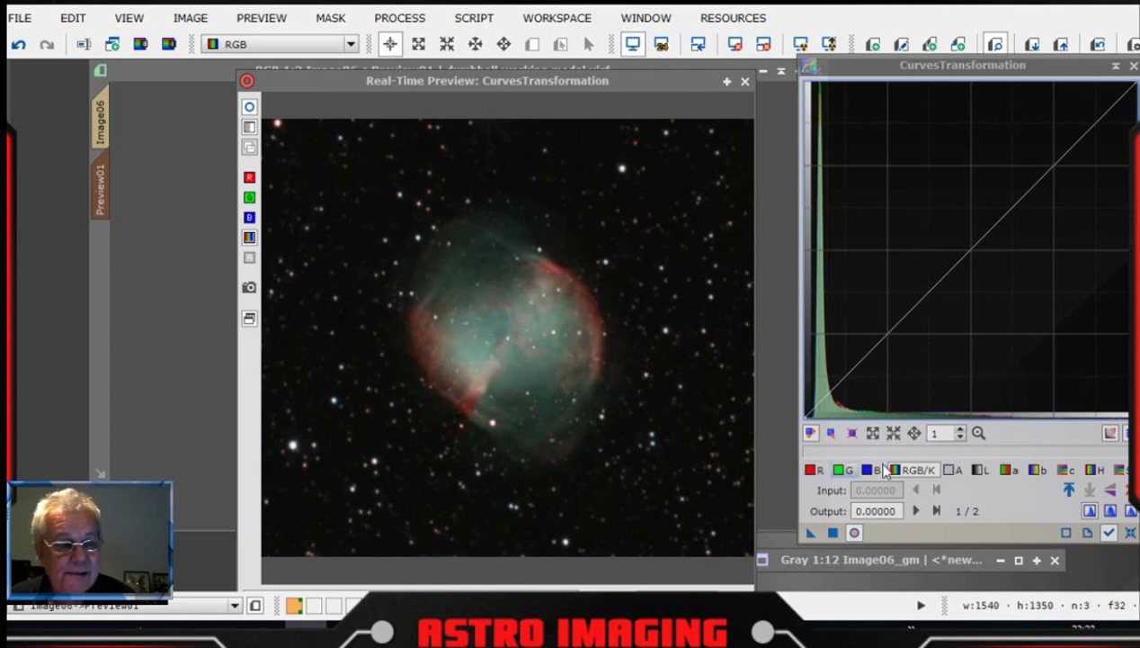
- Raise the saturation curve with points at about input 0.261, output 0.625 and input 0.413, output 0.842
left_click(1118, 470)
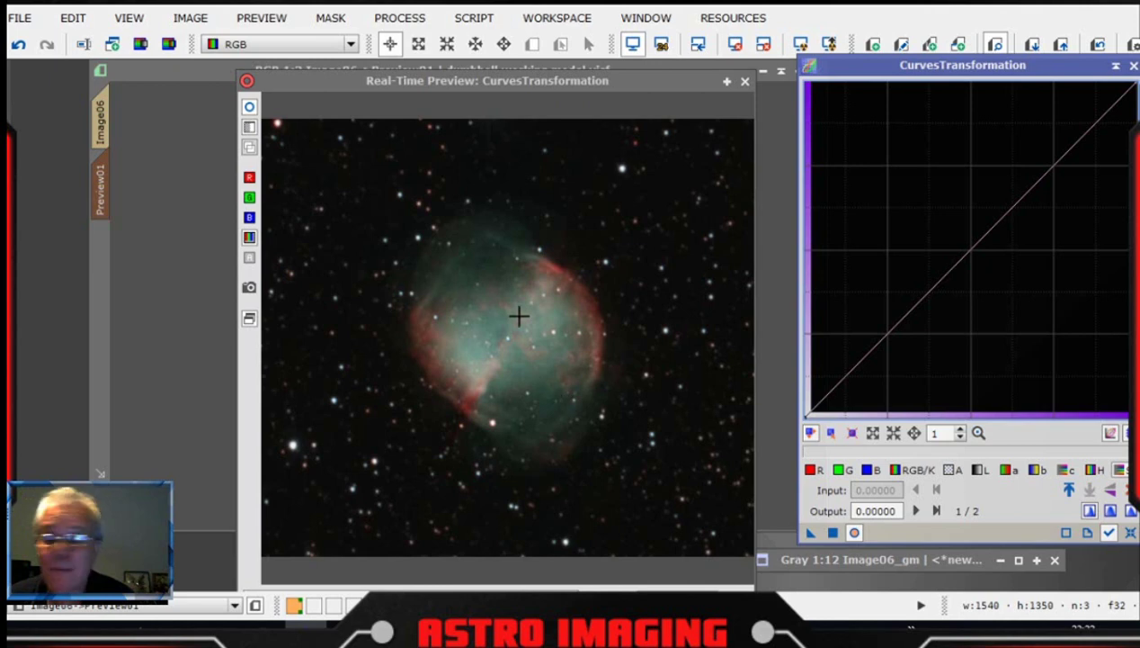
left_click_drag(613, 88, 612, 76)
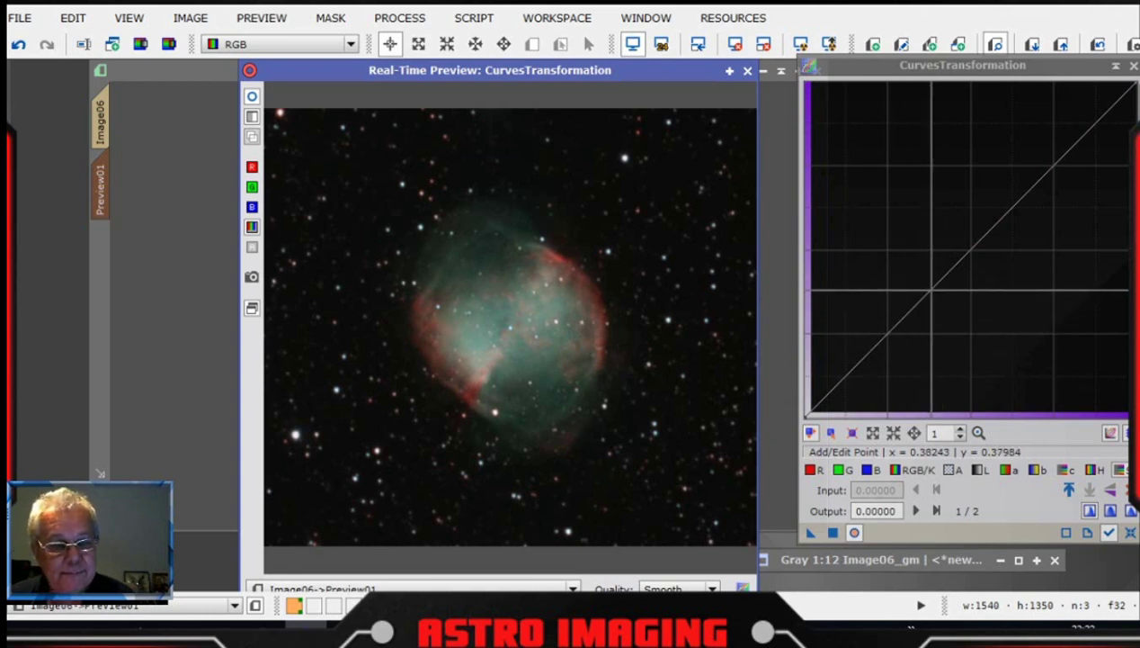
left_click_drag(932, 290, 891, 216)
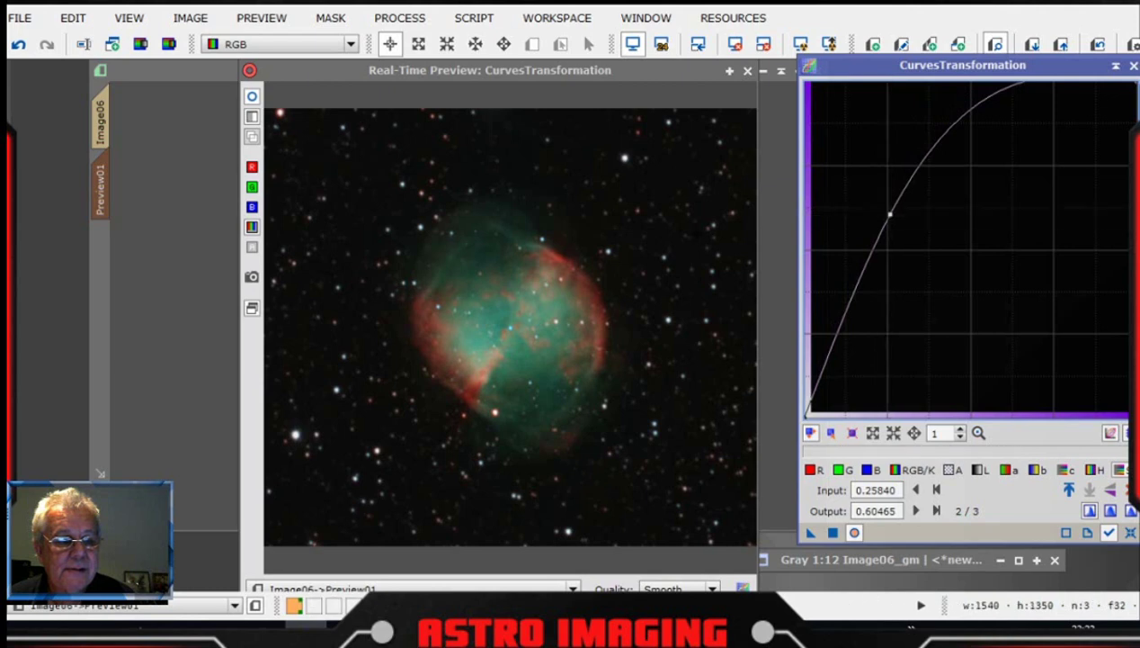
left_click(254, 99)
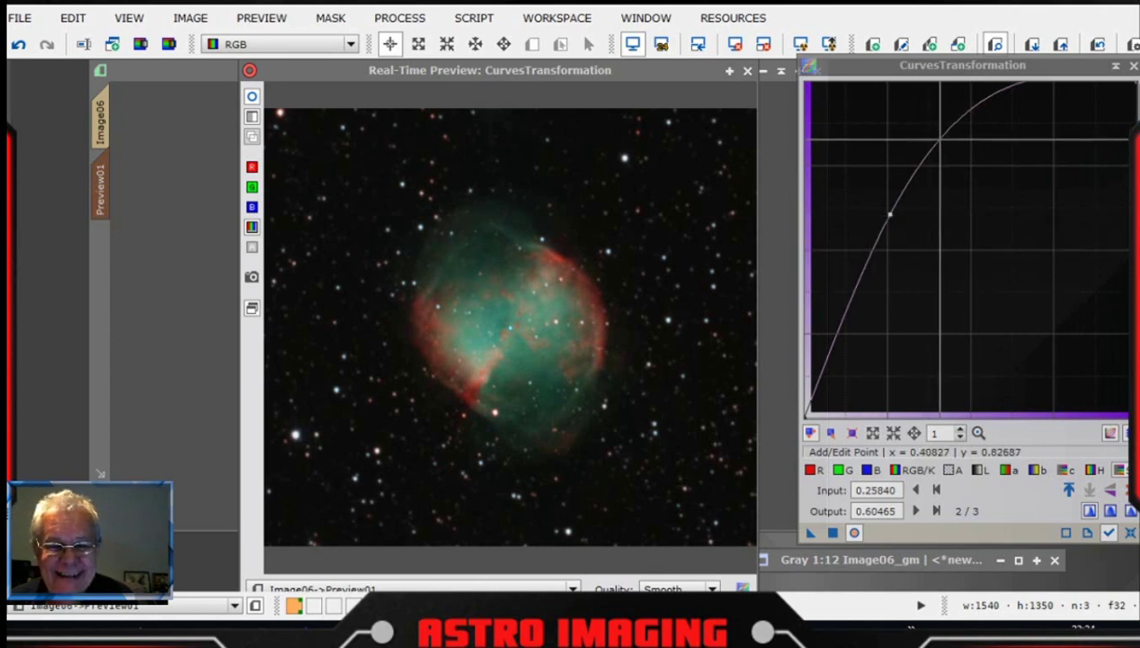
mouse_move(940, 139)
left_mouse_down()
mouse_move(929, 137)
mouse_move(941, 134)
left_mouse_up()
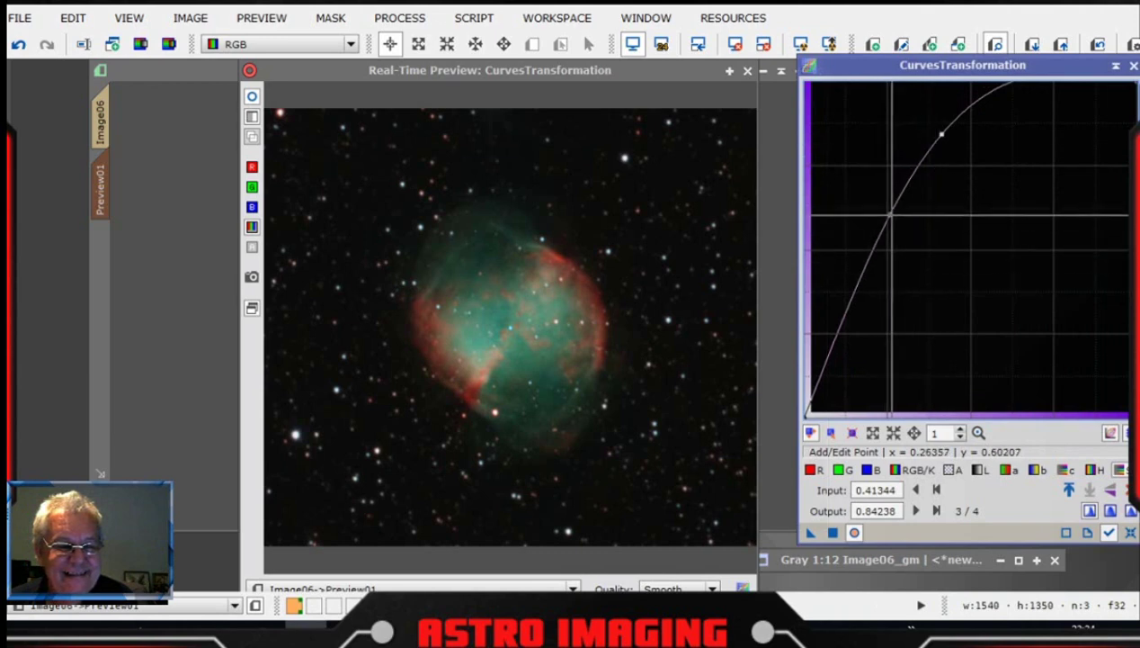
mouse_move(891, 214)
left_mouse_down()
mouse_move(880, 202)
mouse_move(892, 209)
left_mouse_up()
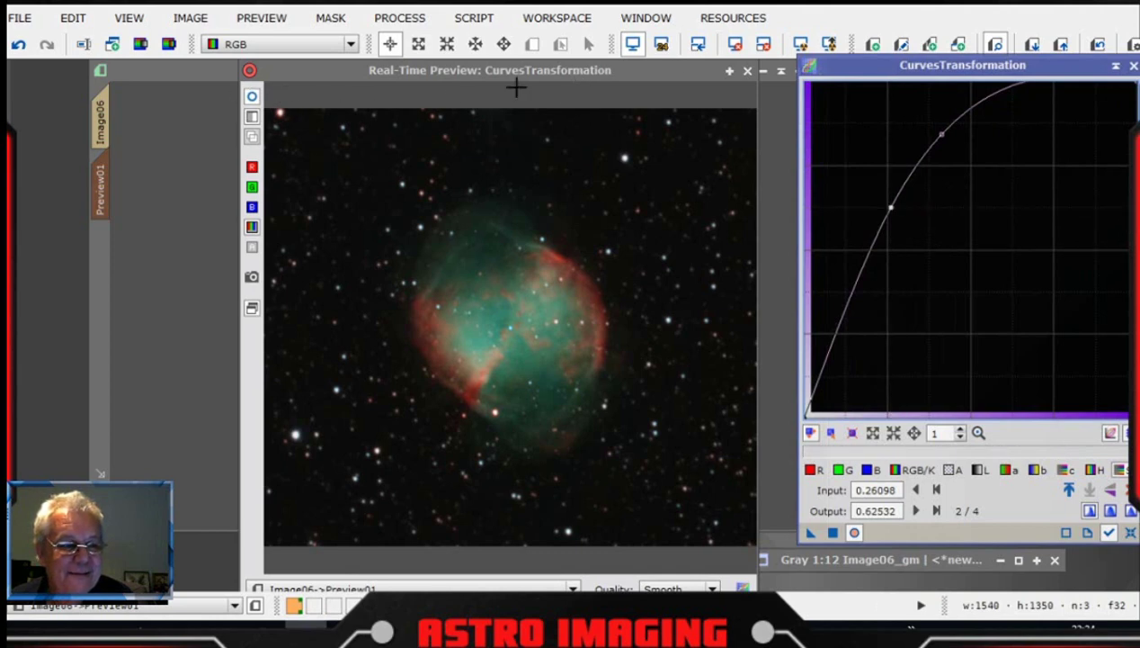
- End the real-time preview, apply the saturation curve to the full Image06, and close CurvesTransformation after checking the nebula
left_click(747, 72)
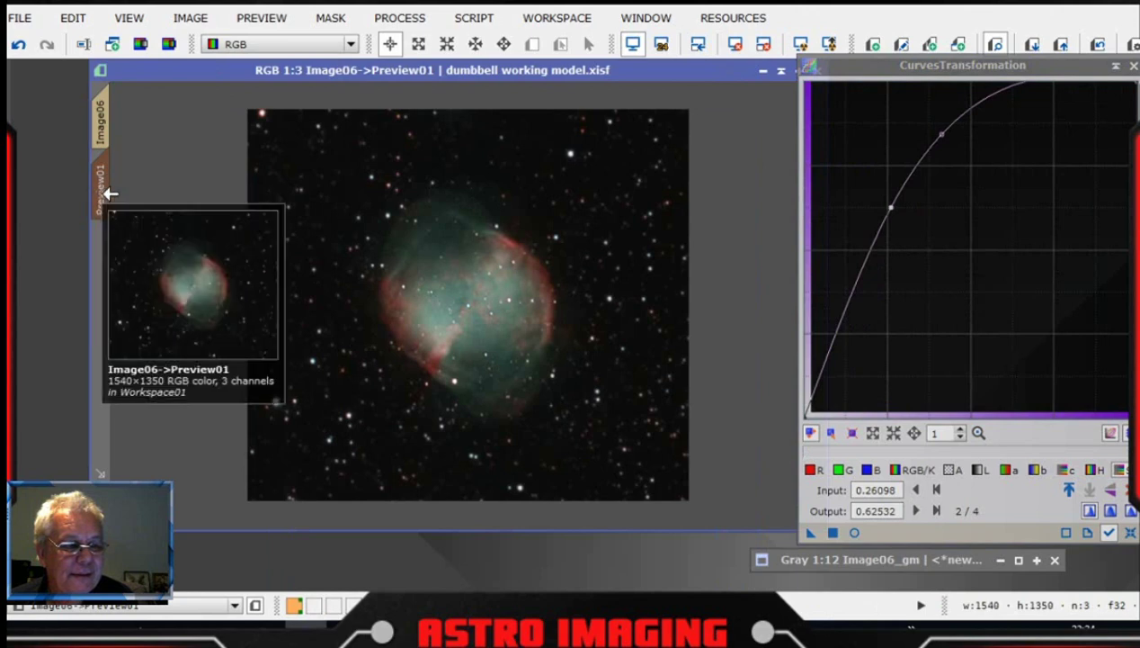
left_click(104, 114)
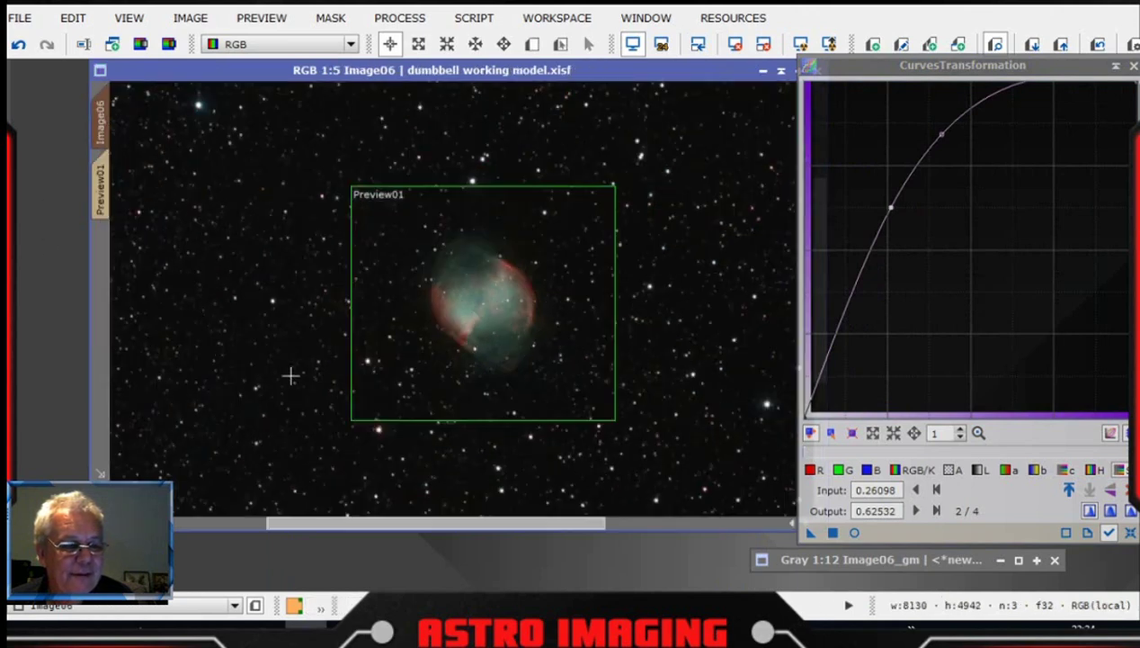
left_click(810, 533)
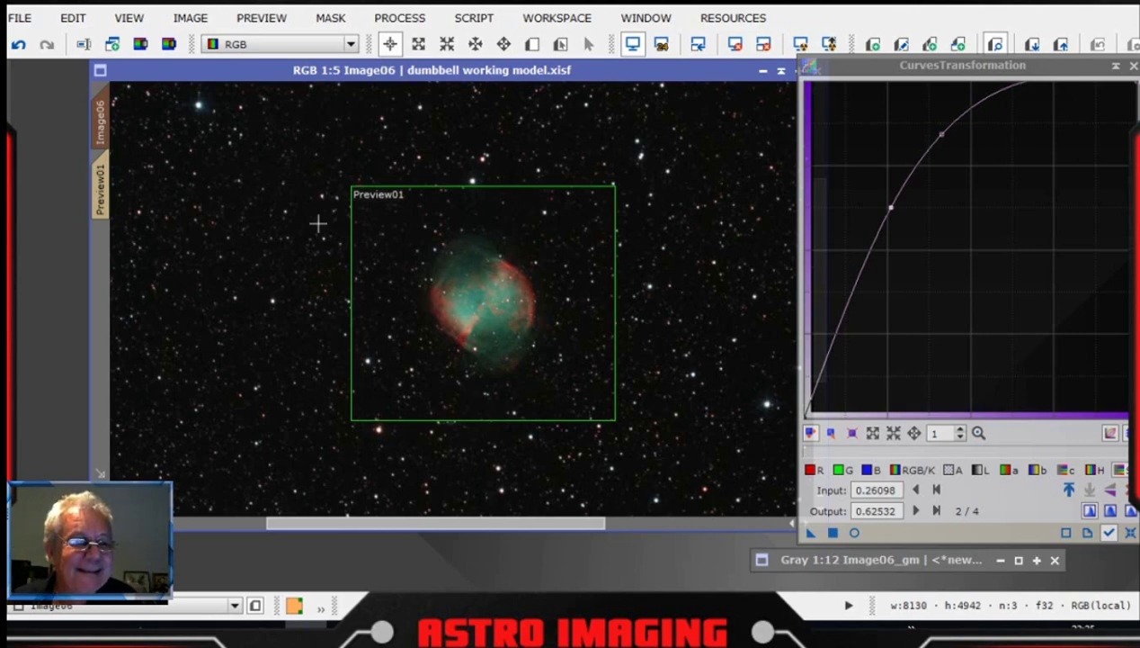
left_click_drag(584, 78, 579, 94)
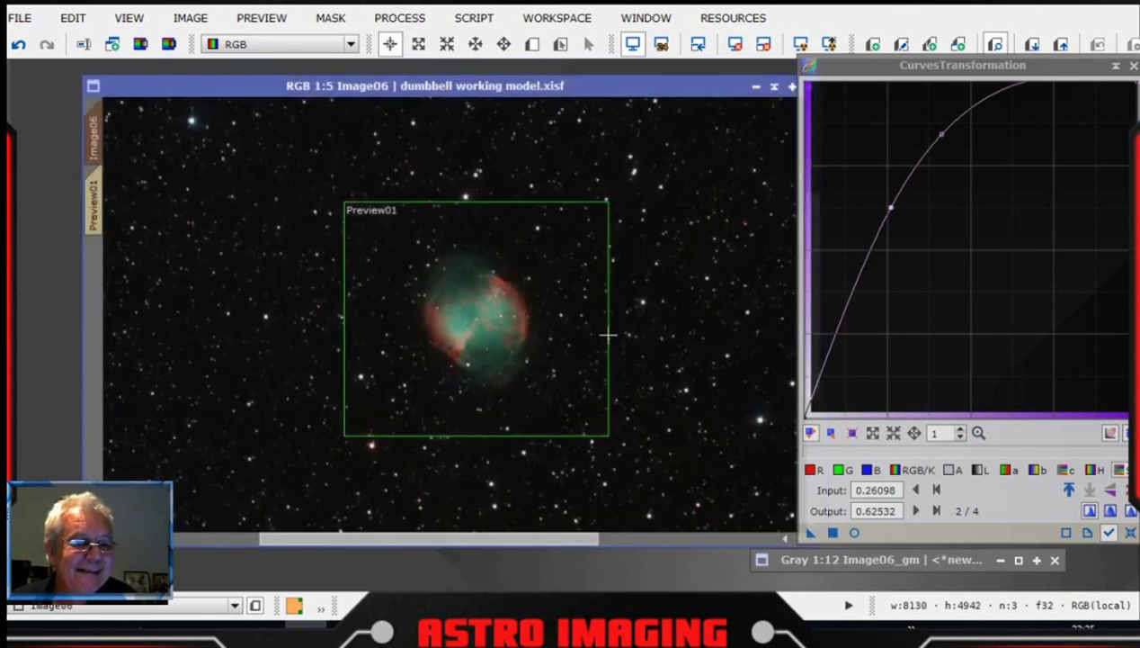
scroll(606, 331, "up", 2)
scroll(607, 331, "down", 3)
scroll(598, 353, "up", 1)
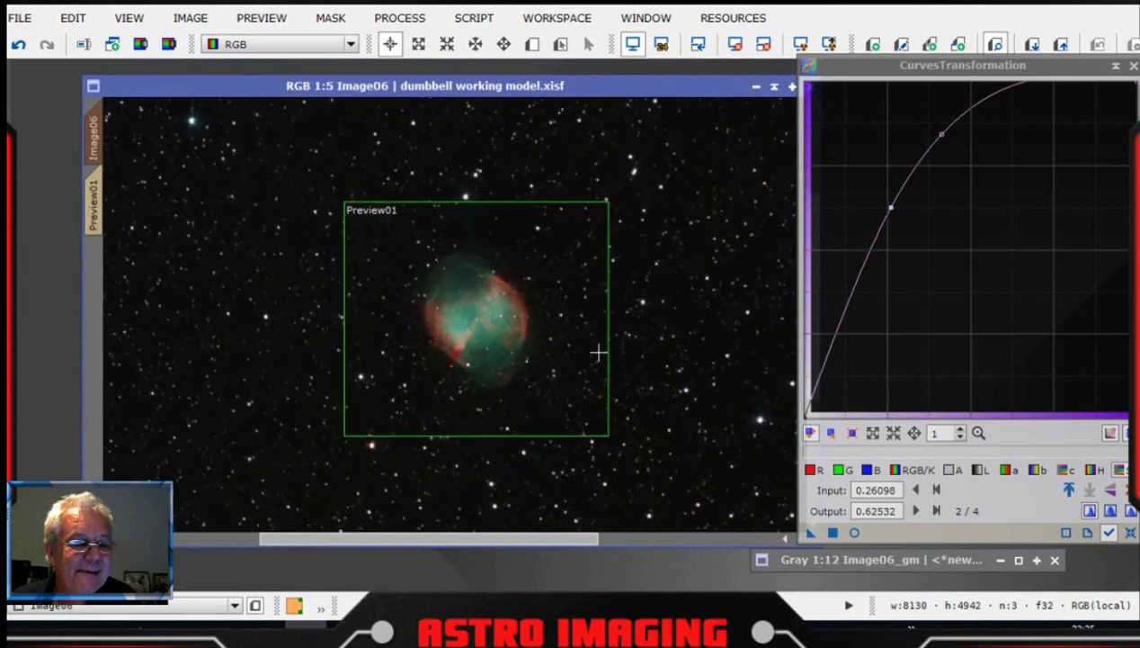
scroll(598, 353, "up", 1)
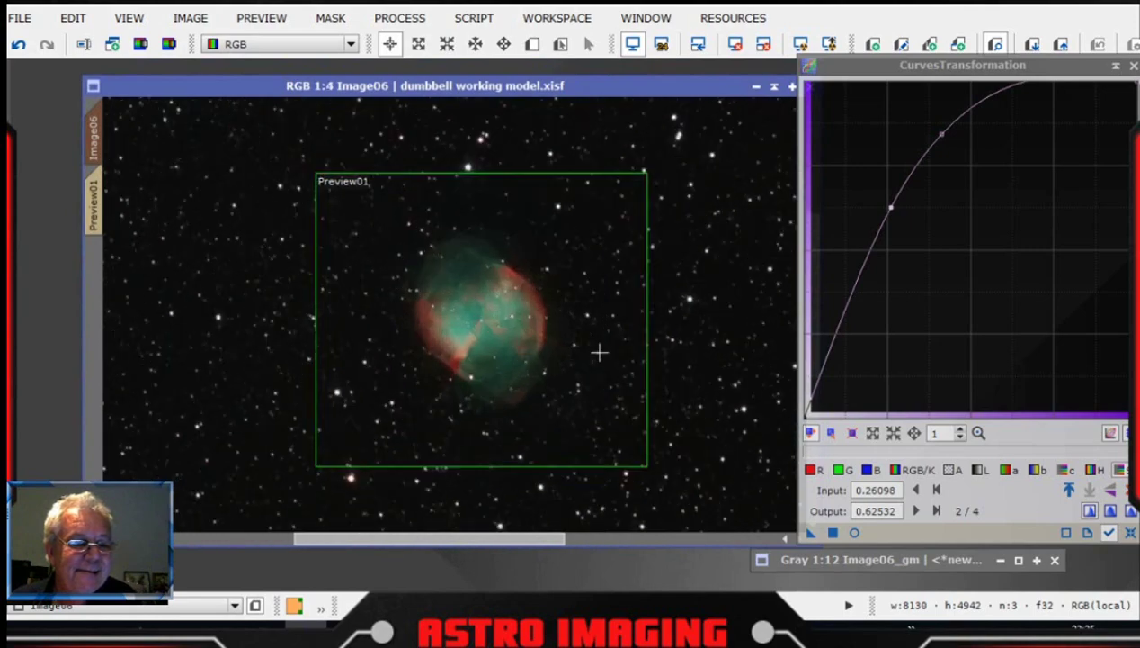
left_click_drag(1039, 75, 1037, 101)
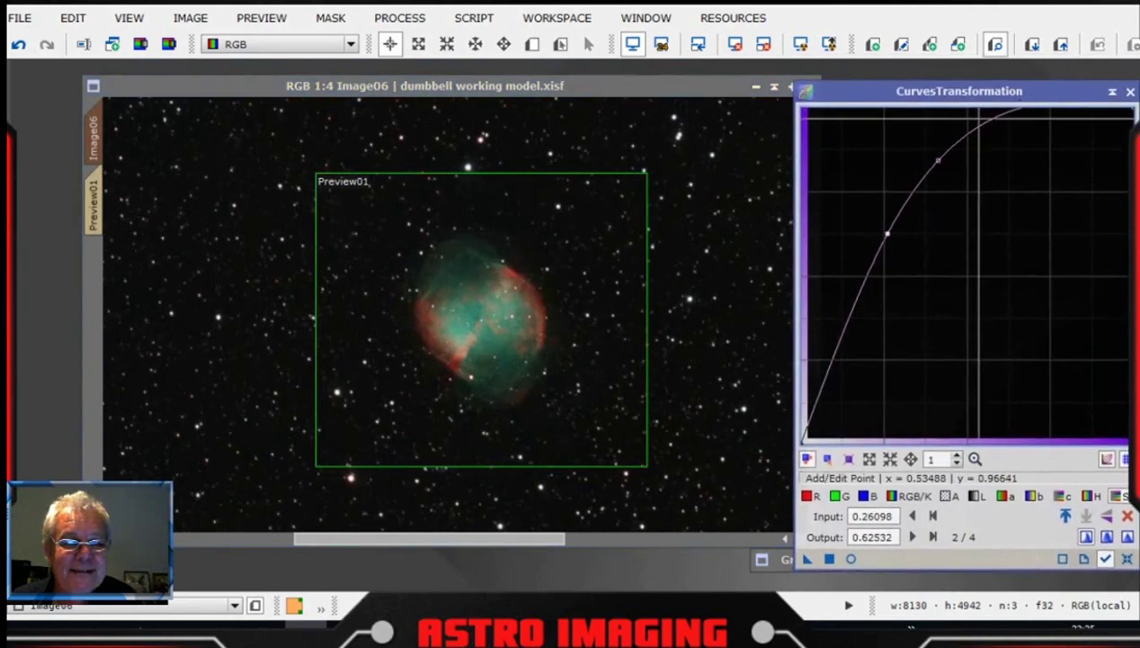
left_click(1131, 91)
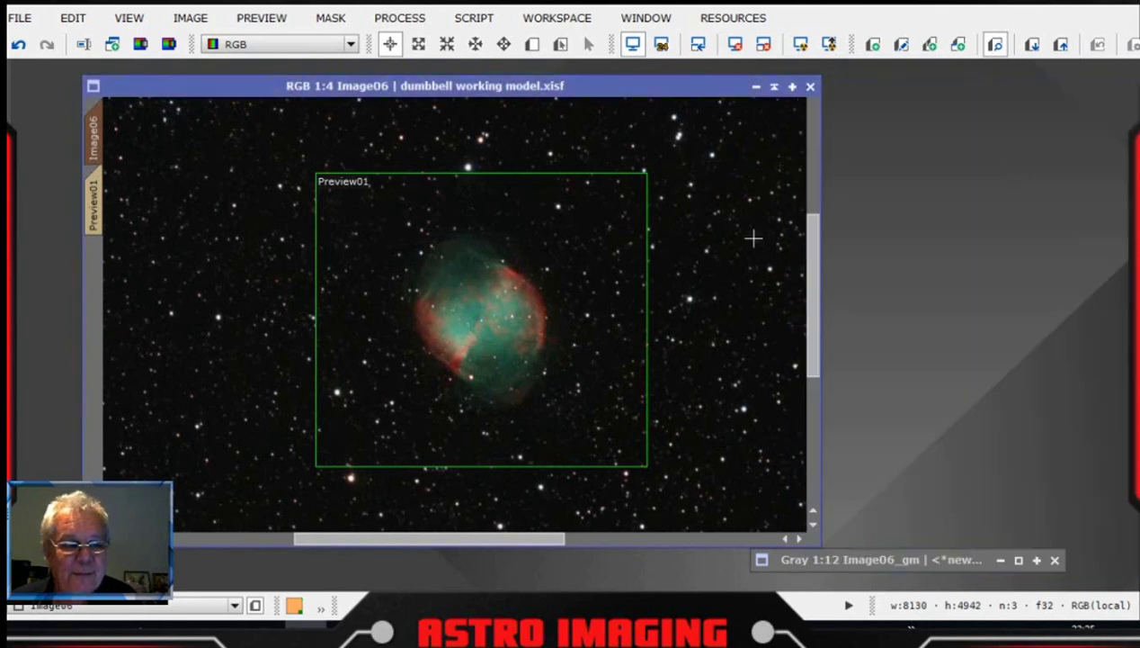
- Open LocalHistogramEqualization and place its dialog clear of the nebula in Image06
left_click_drag(668, 86, 711, 87)
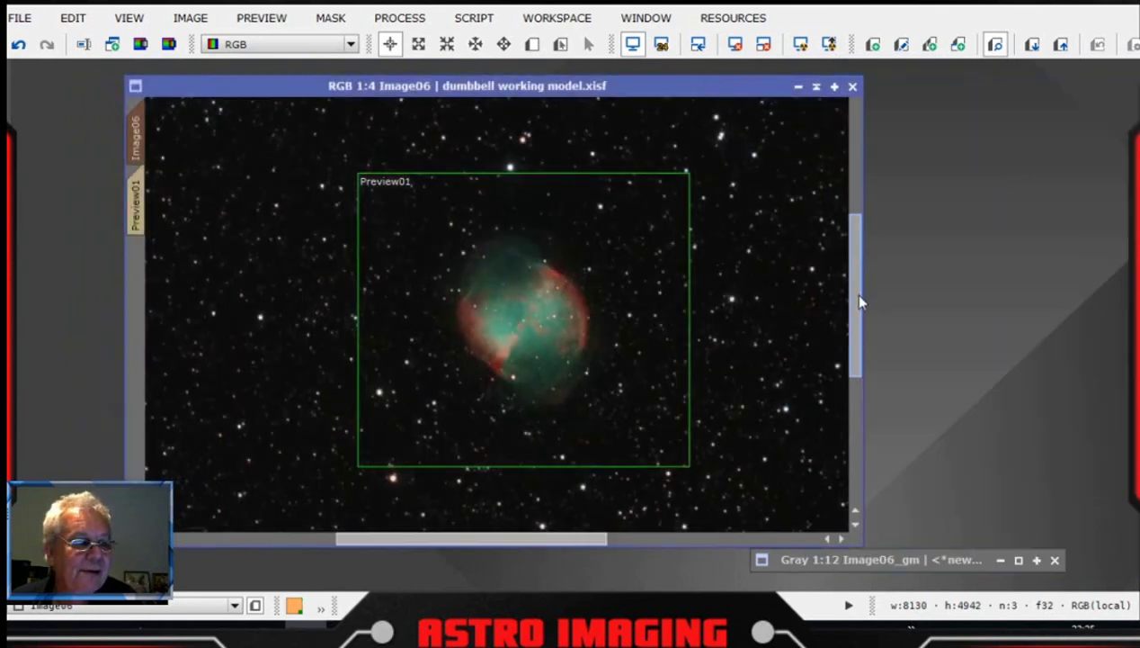
left_click(396, 18)
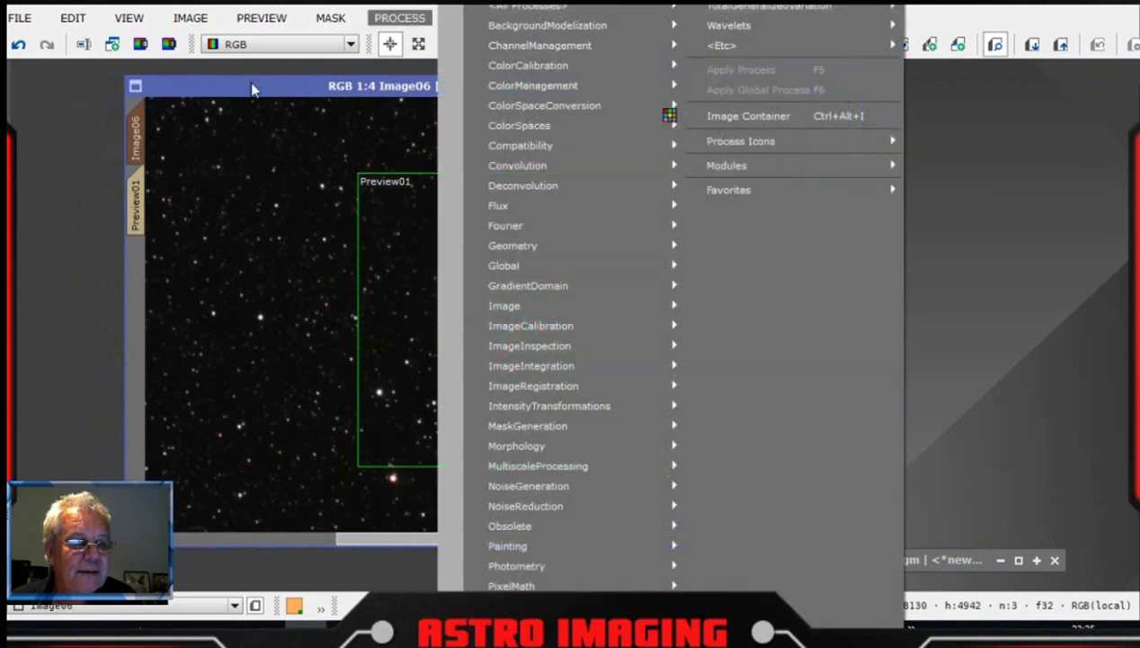
mouse_move(523, 14)
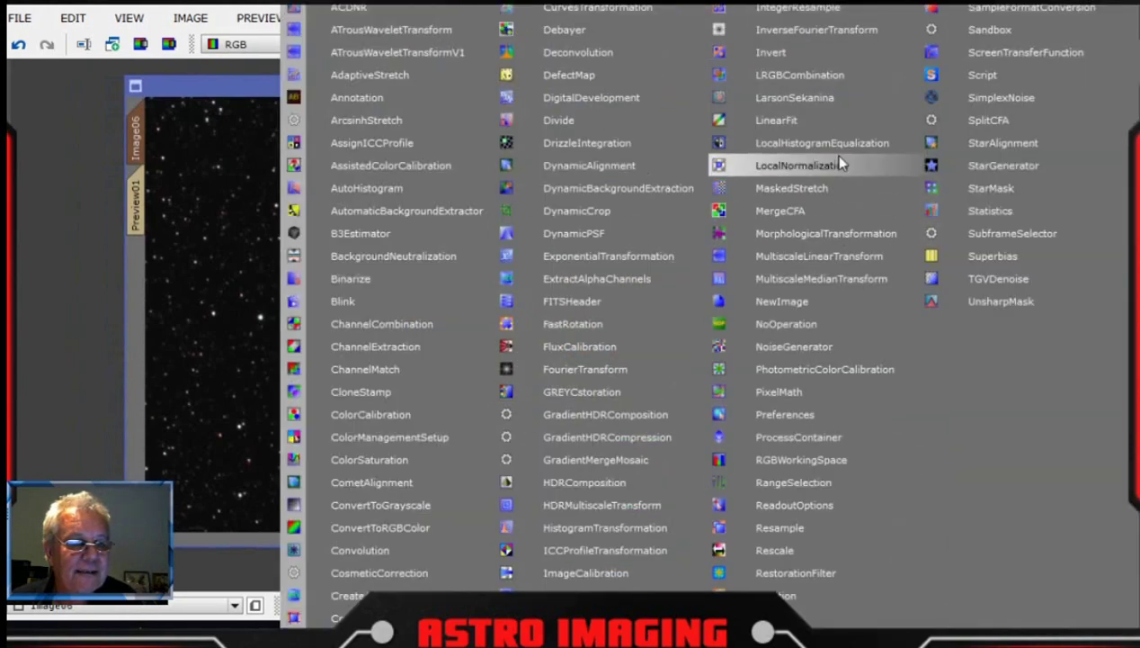
left_click(729, 219)
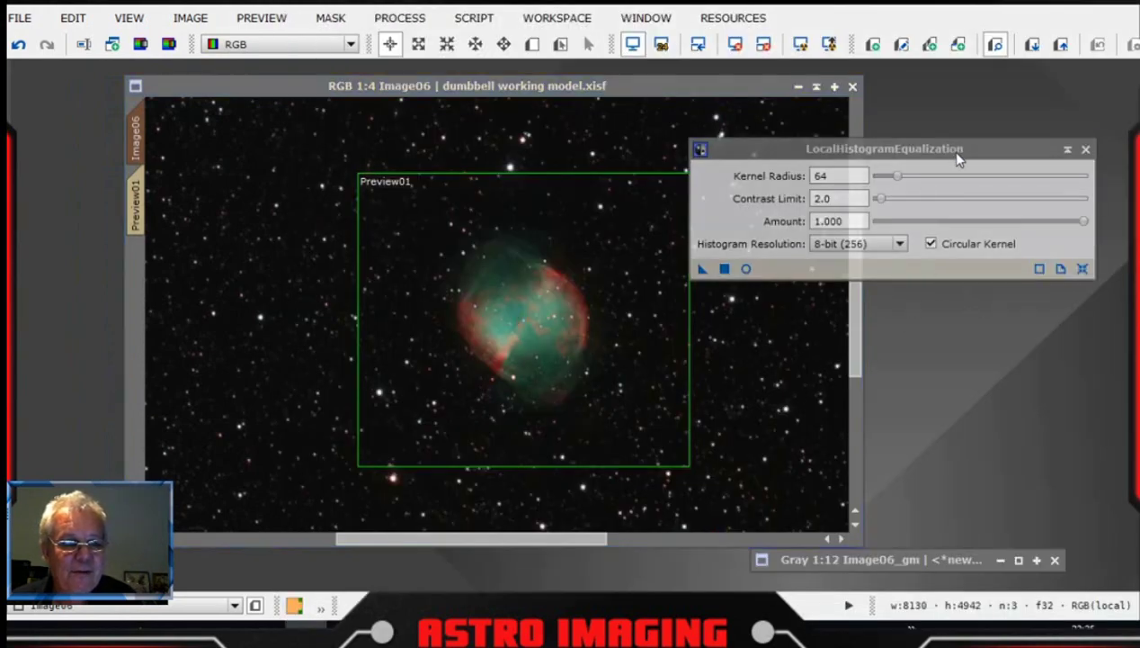
left_click_drag(958, 160, 1005, 106)
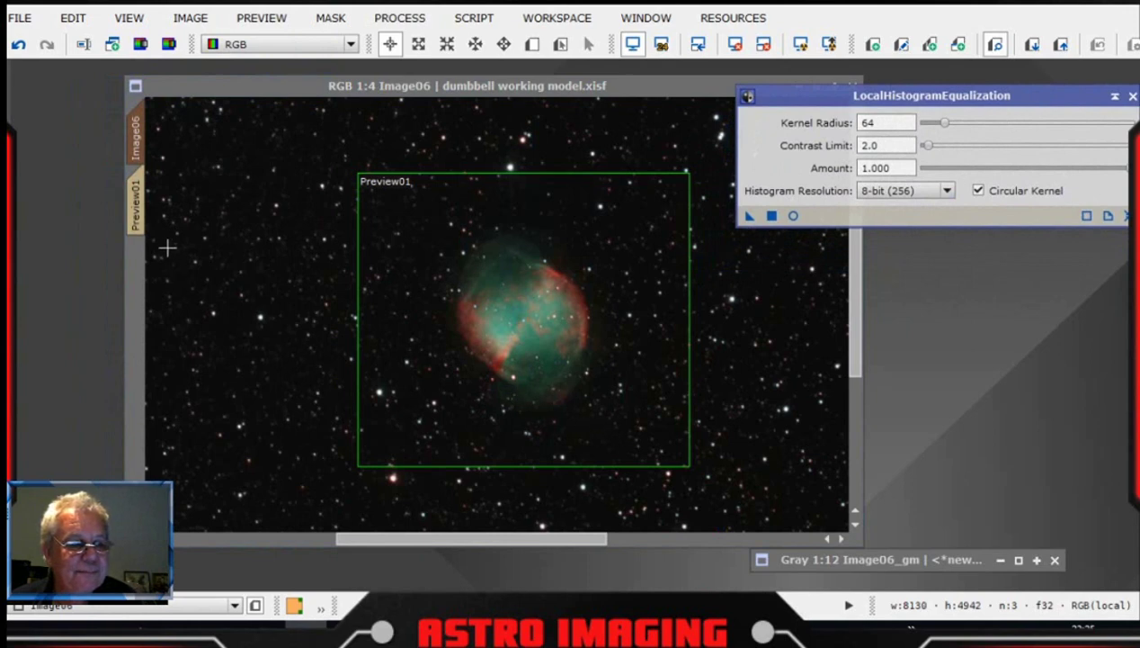
- Start a real-time preview of LocalHistogramEqualization on Preview01 and set the kernel radius to 440
left_click(138, 198)
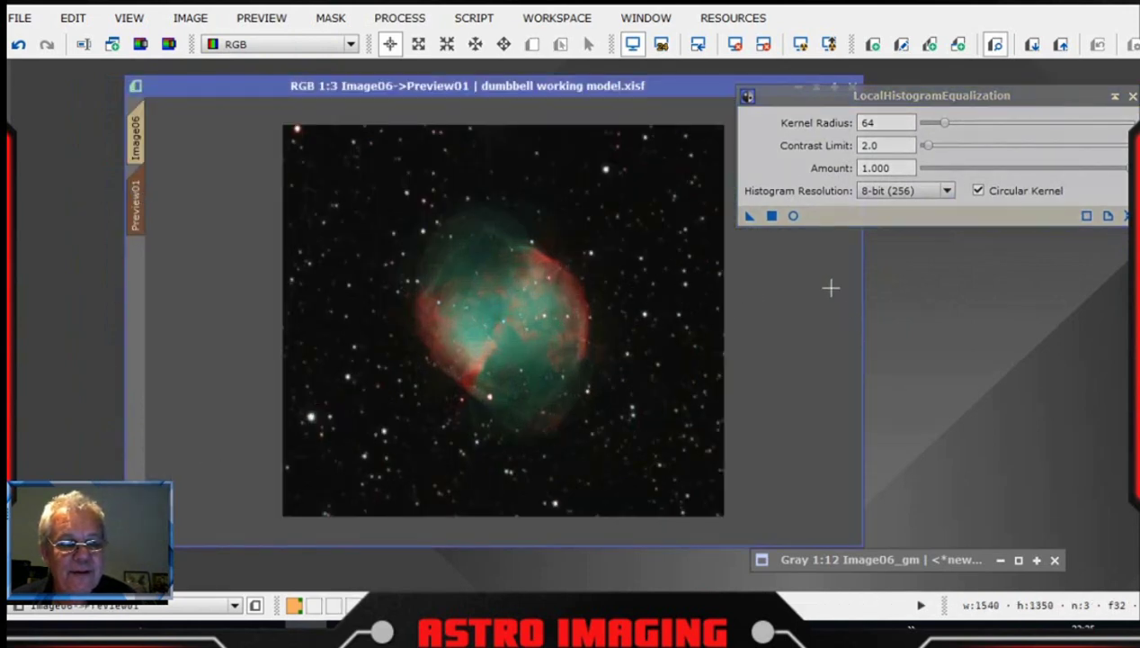
left_click(793, 215)
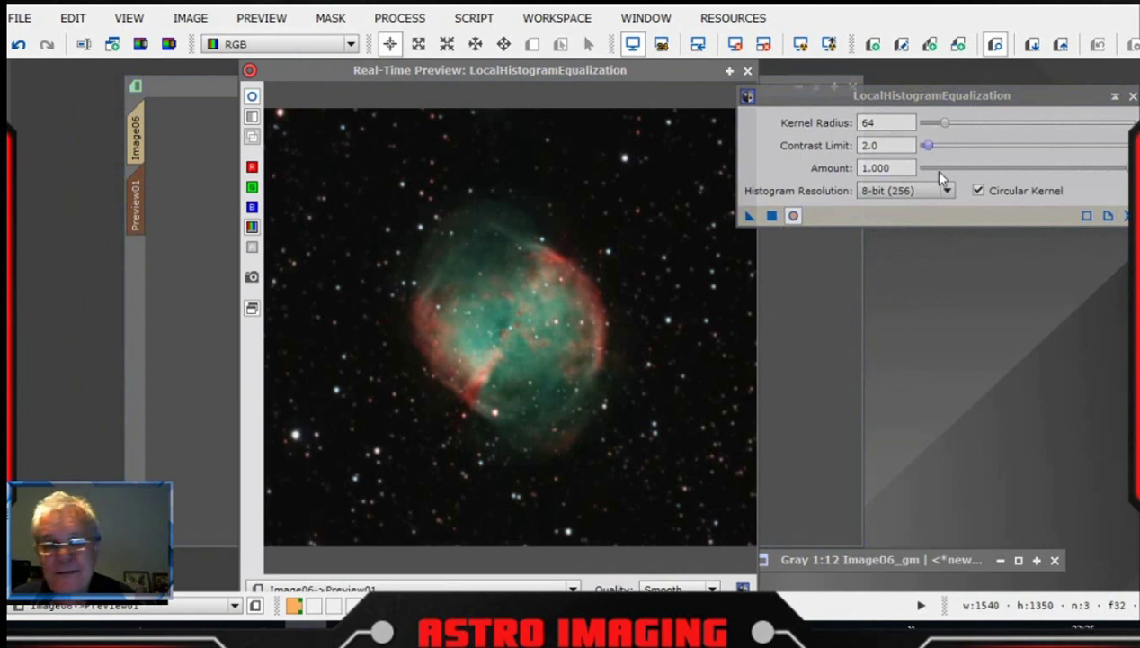
left_click_drag(944, 128, 1090, 129)
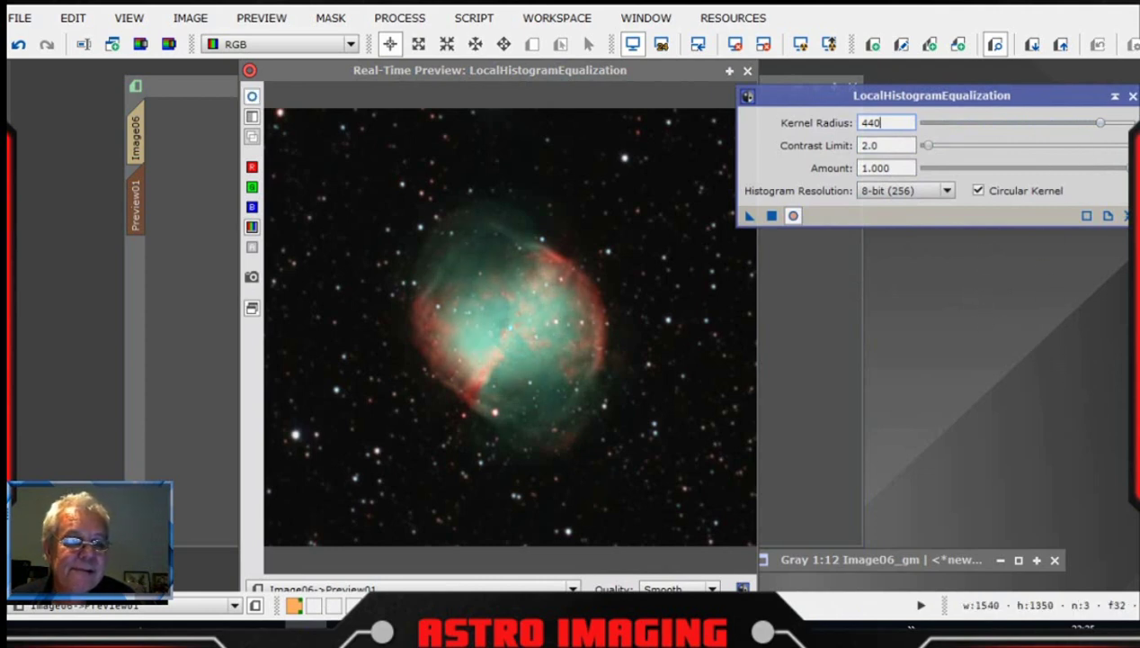
- Set the LocalHistogramEqualization kernel radius to 100 and move the real-time preview window clear of the process dialog
left_click_drag(1100, 126, 965, 130)
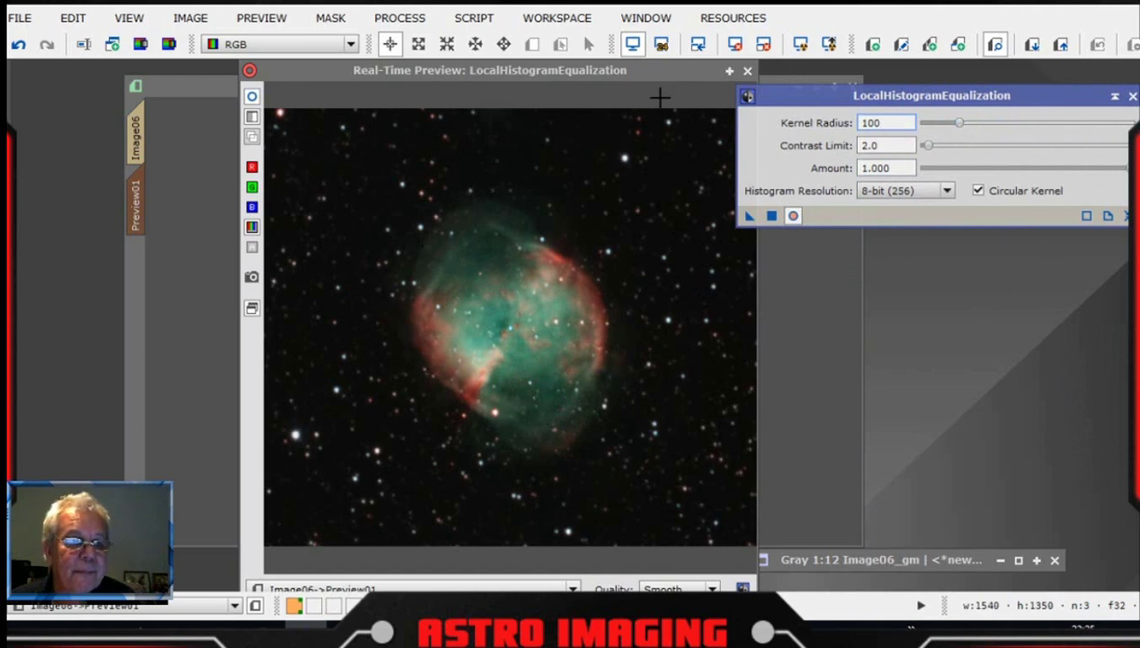
left_click_drag(644, 71, 616, 90)
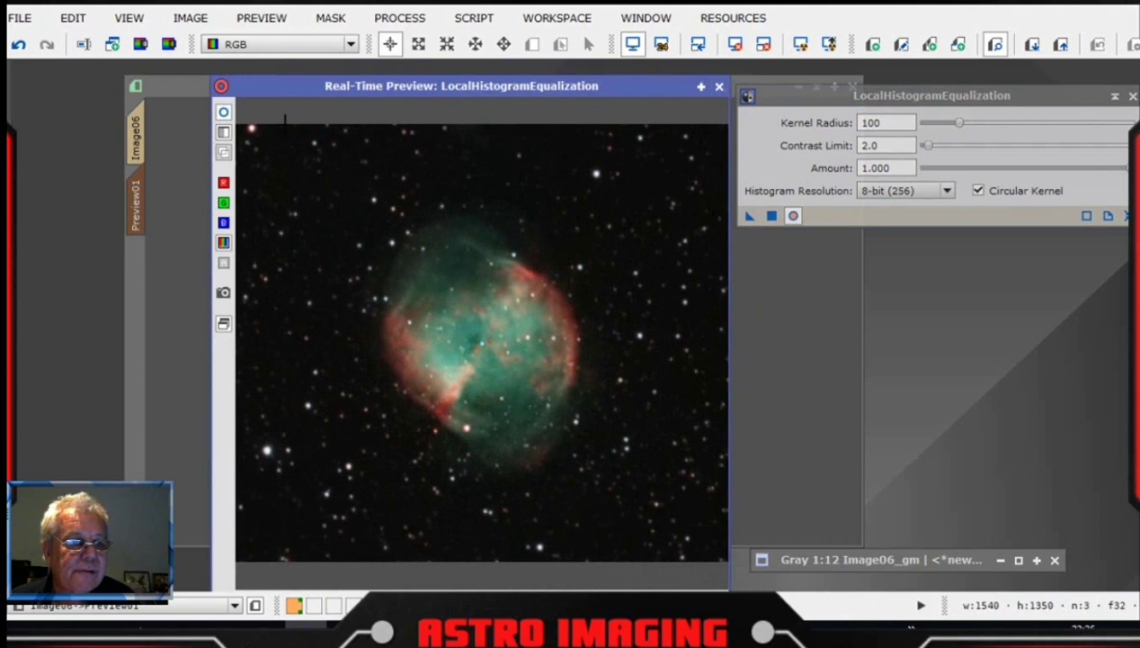
- Compare the nebula in Preview01 repeatedly with and without the local histogram equalization in the real-time preview
left_click(224, 113)
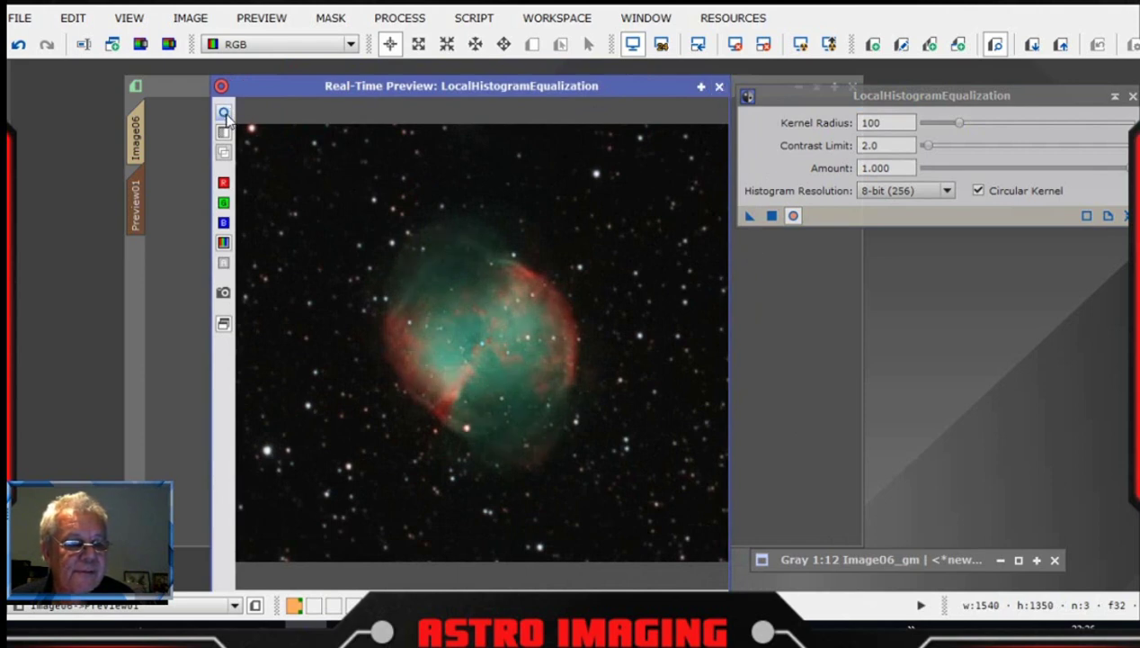
left_click(226, 119)
left_click(227, 119)
left_click(224, 115)
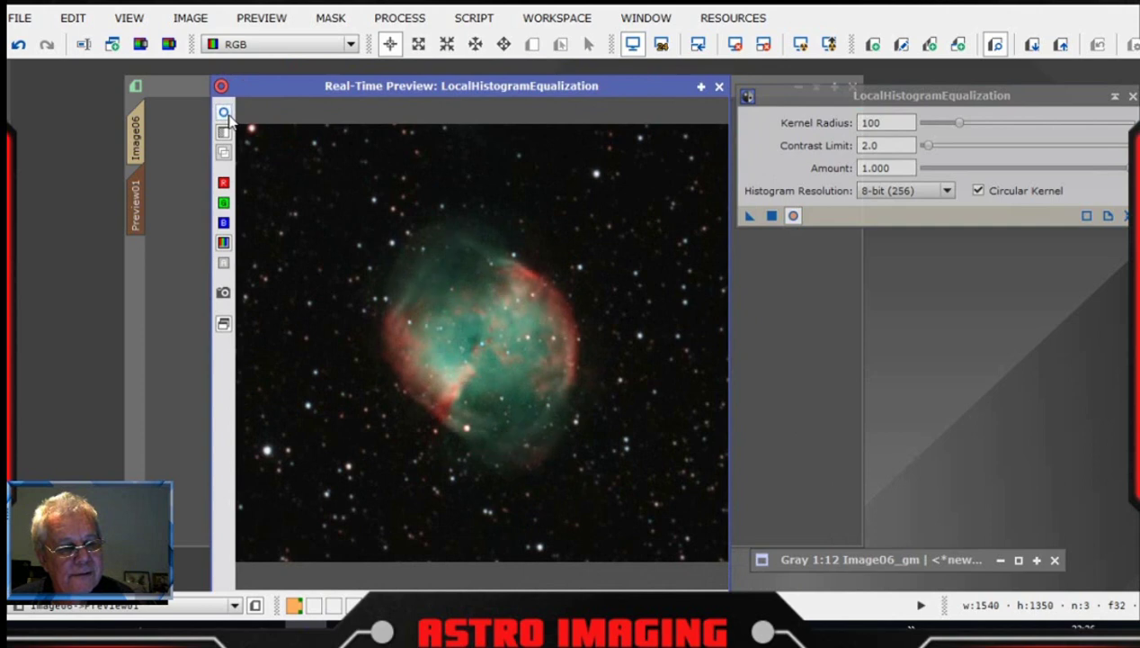
left_click(225, 114)
left_click(225, 114)
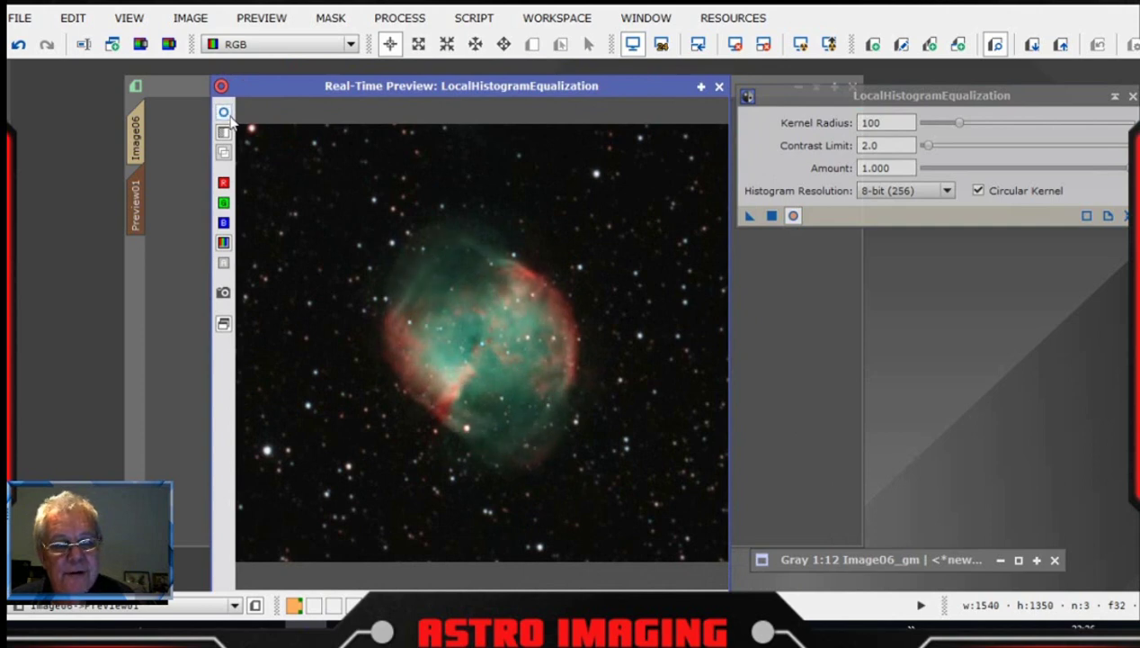
left_click(225, 114)
left_click(225, 114)
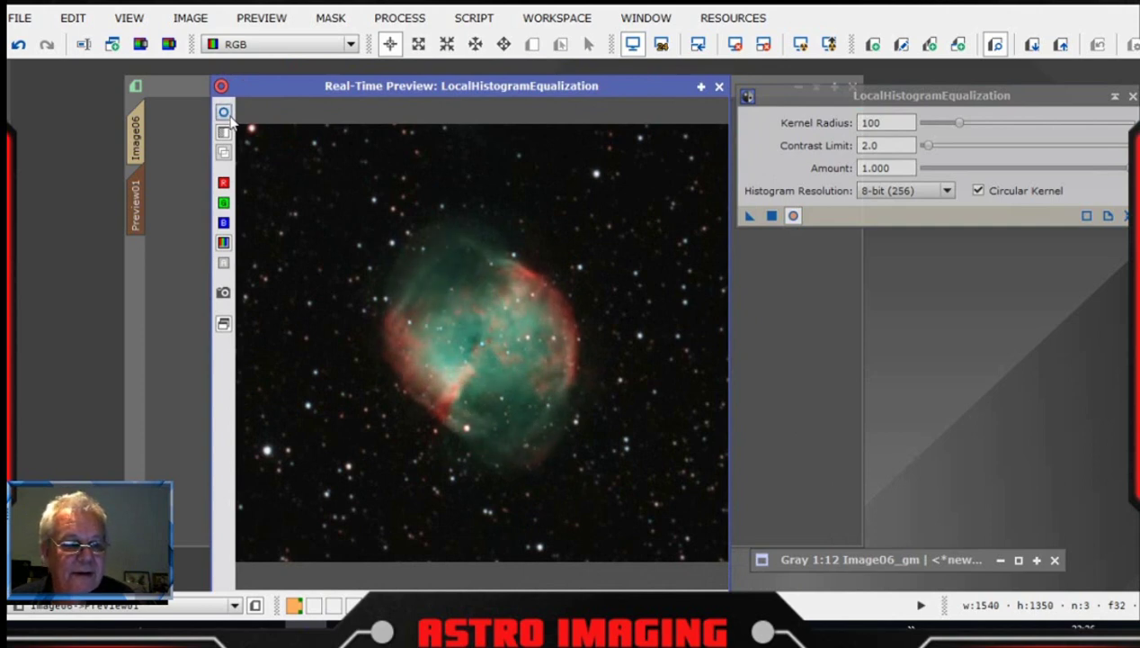
left_click(225, 114)
left_click(224, 113)
left_click(224, 113)
left_click(224, 113)
left_click(227, 115)
left_click(226, 115)
left_click(227, 115)
left_click(225, 114)
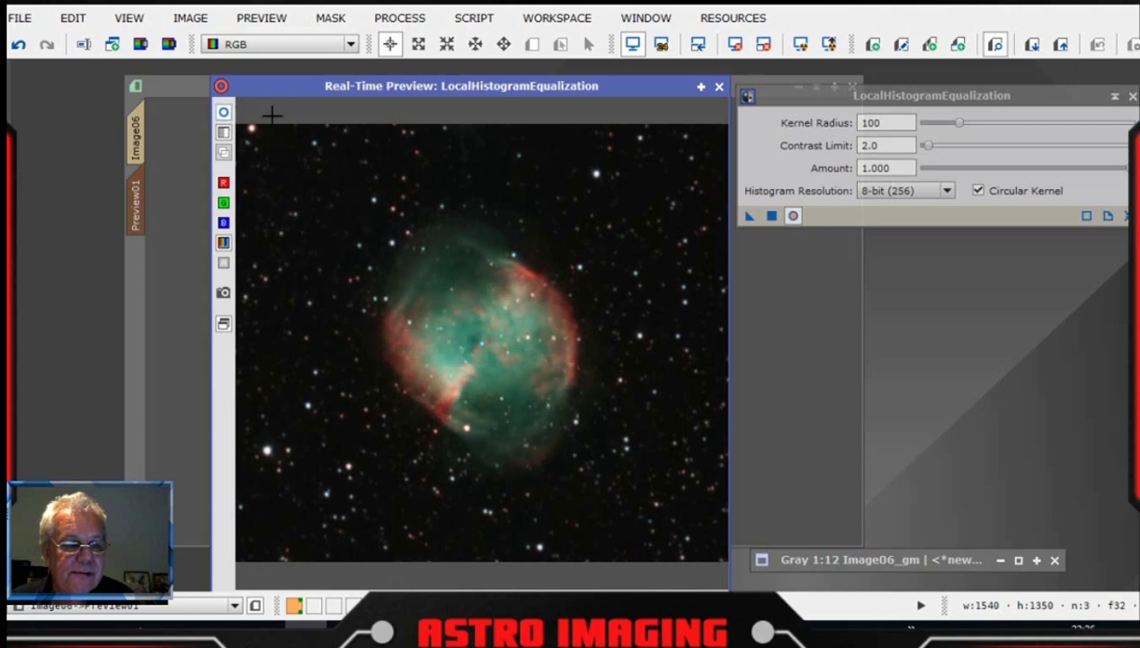
- End the real-time preview, apply LocalHistogramEqualization to the full Image06, and close its dialog
left_click(718, 85)
left_click(137, 135)
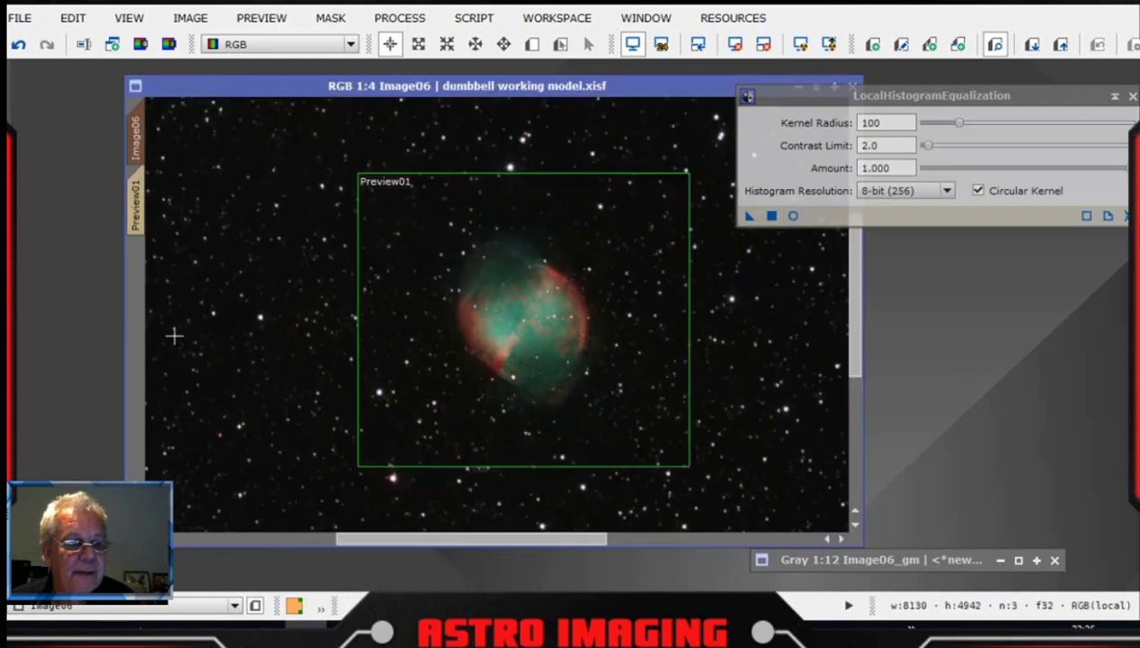
left_click_drag(750, 217, 641, 359)
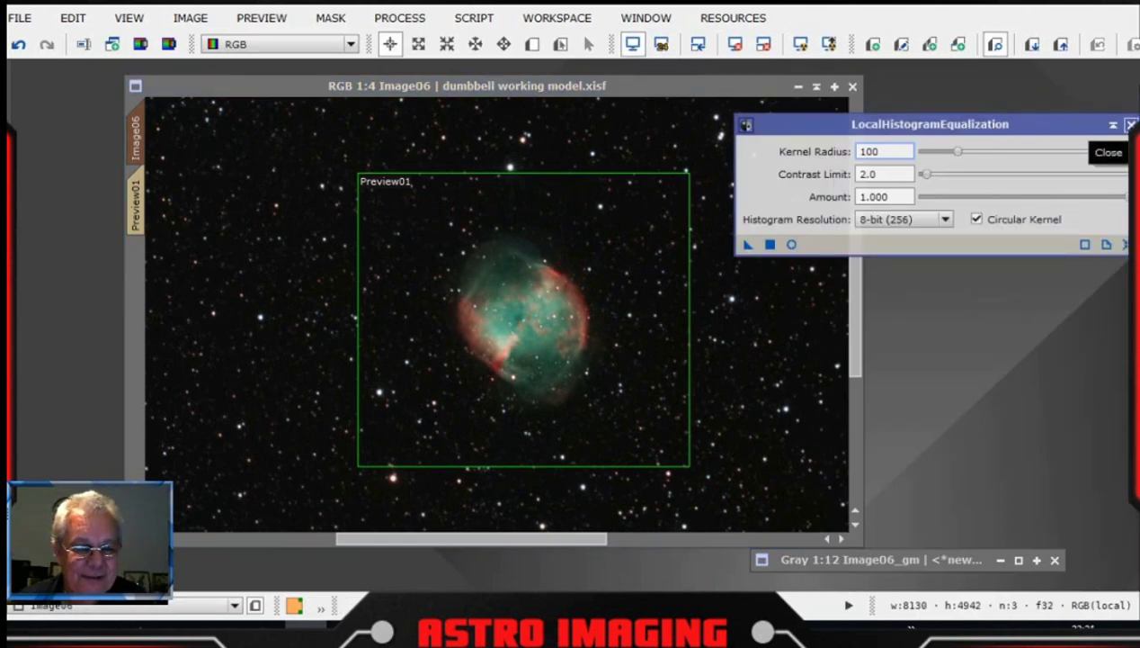
left_click(1131, 125)
- Examine the equalized nebula up close, the surrounding star field with its bright star, and the whole frame of Image06
scroll(649, 304, "up", 3)
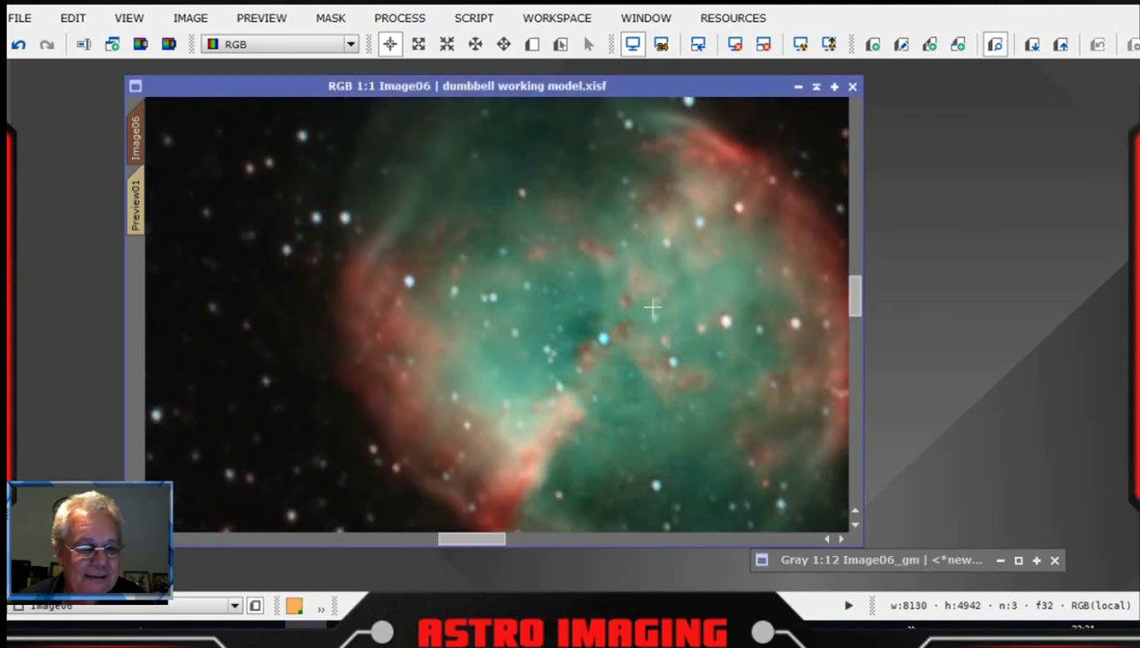
scroll(657, 306, "down", 1)
scroll(661, 304, "up", 1)
scroll(661, 304, "down", 2)
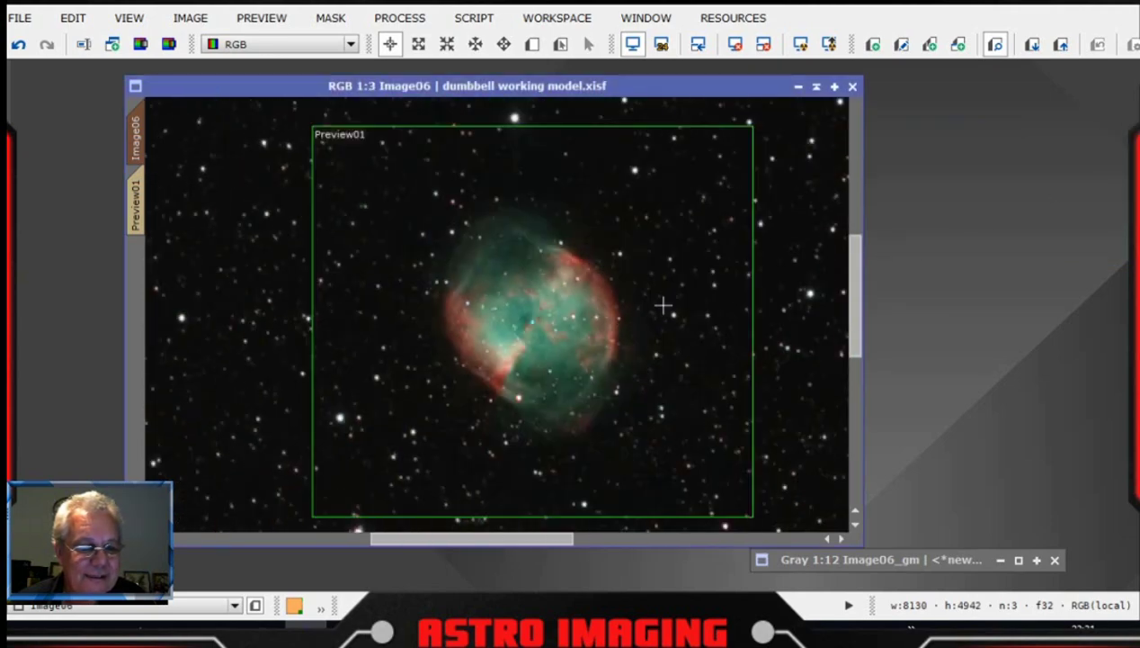
scroll(661, 304, "down", 1)
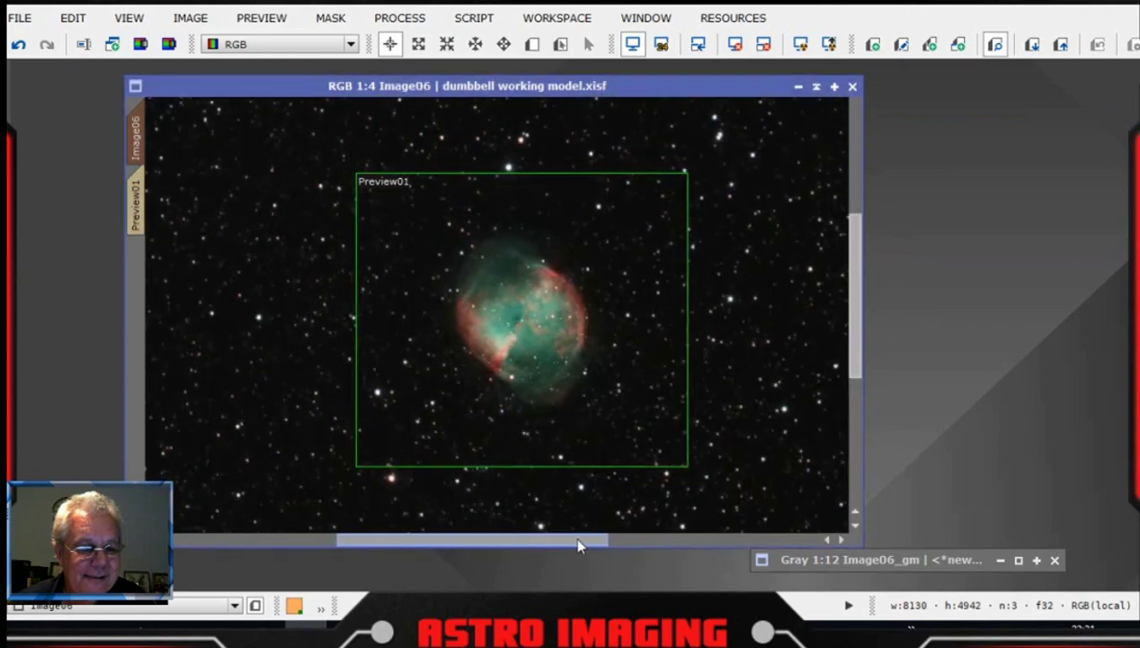
left_click_drag(581, 540, 706, 537)
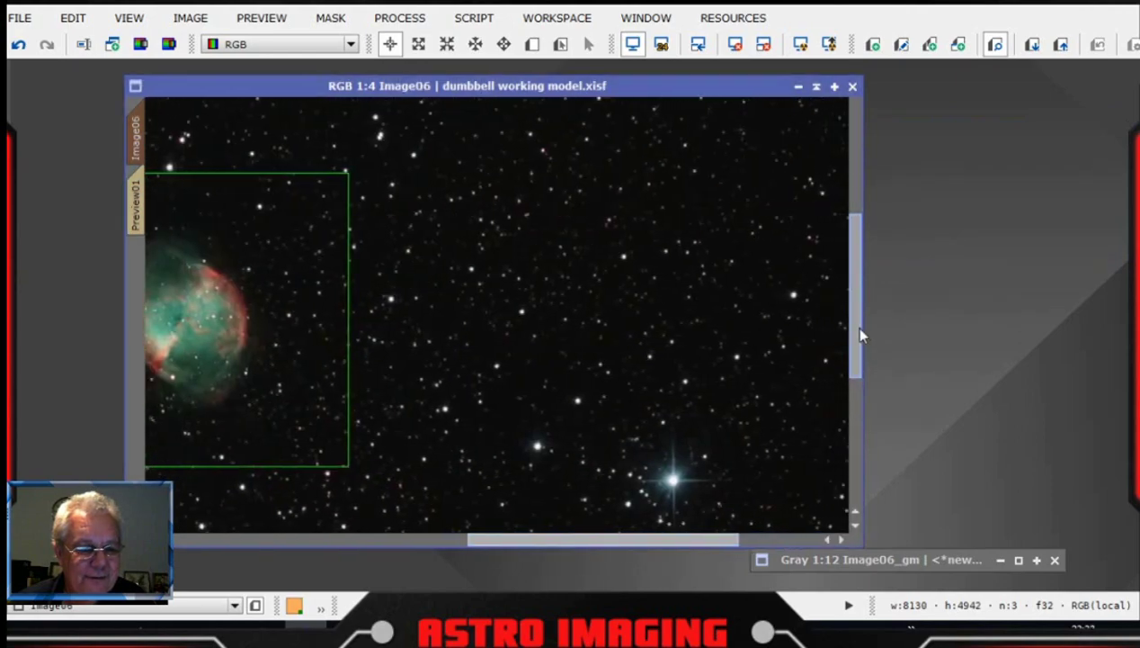
left_click_drag(861, 331, 823, 317)
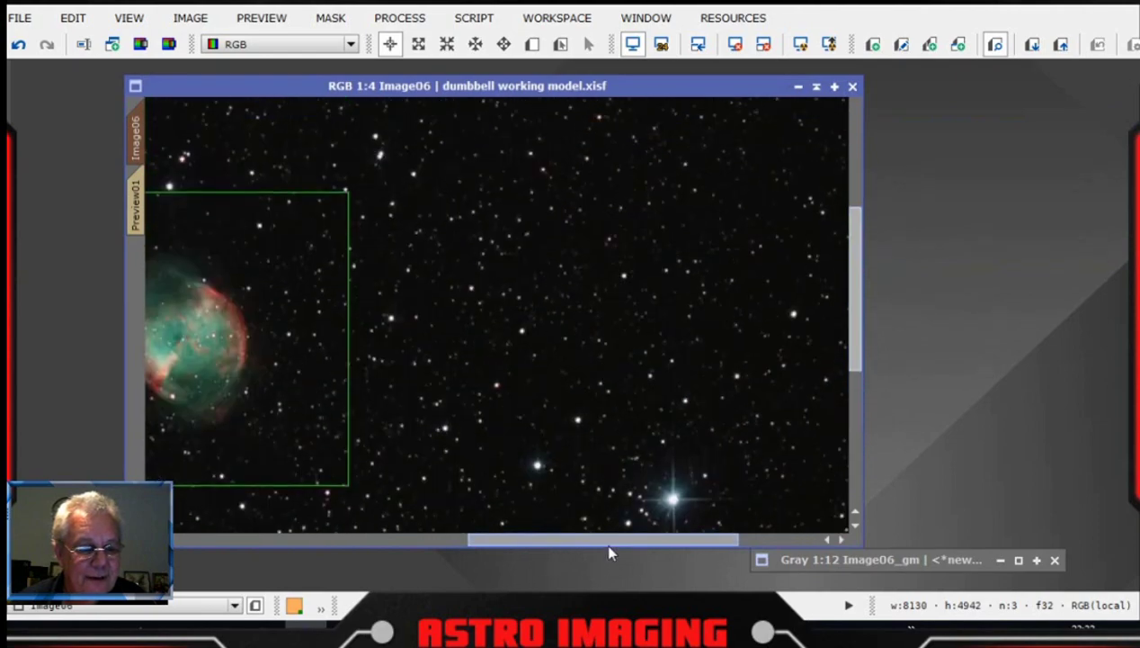
left_click_drag(609, 540, 471, 540)
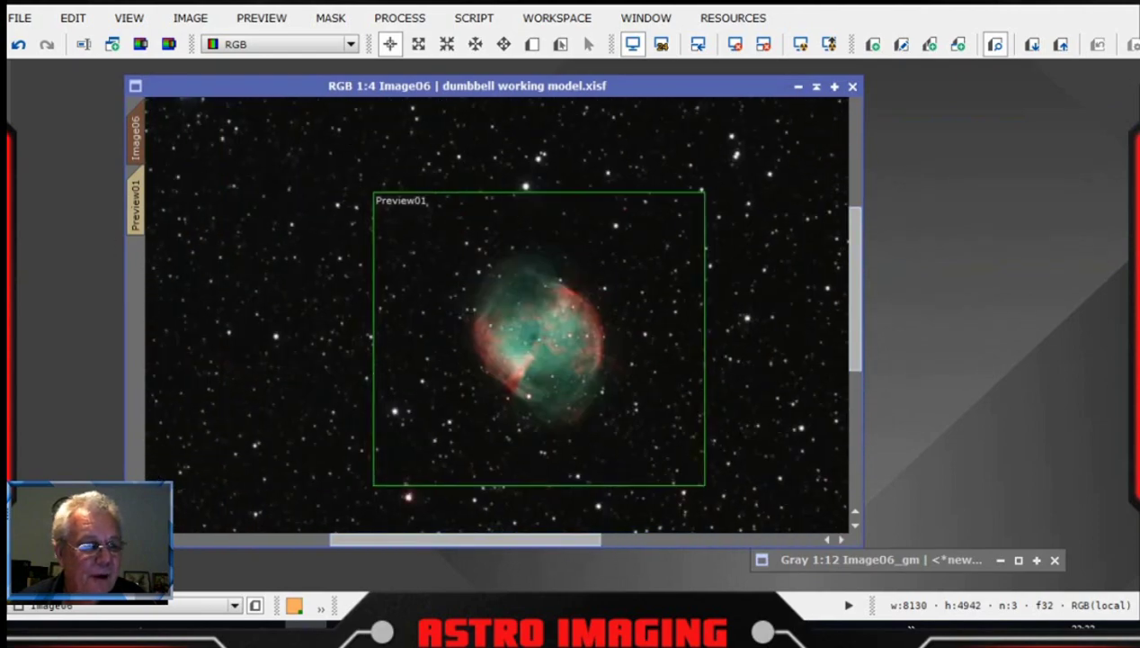
key("plus")
key("minus")
key("minus")
key("minus")
key("minus")
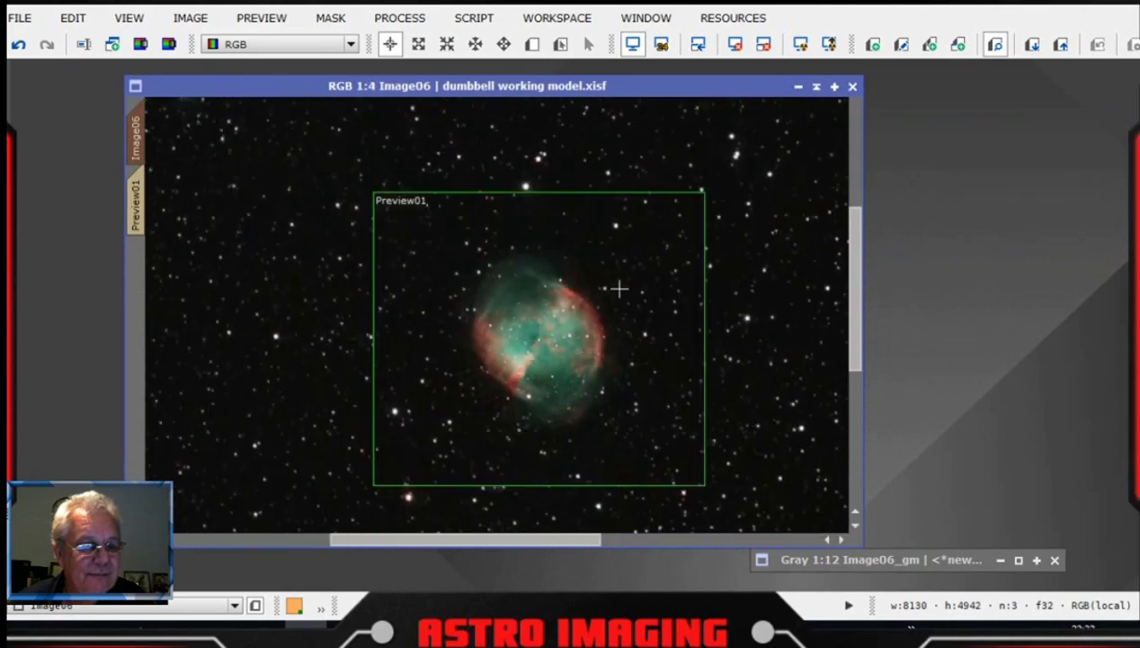
key("minus")
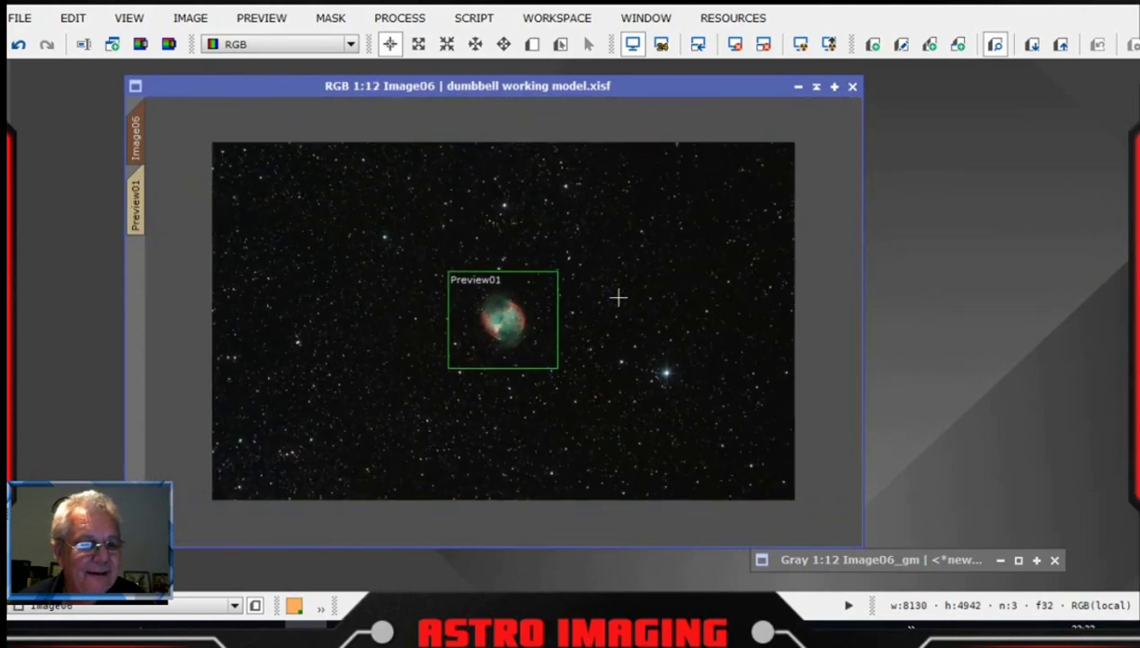
key("plus")
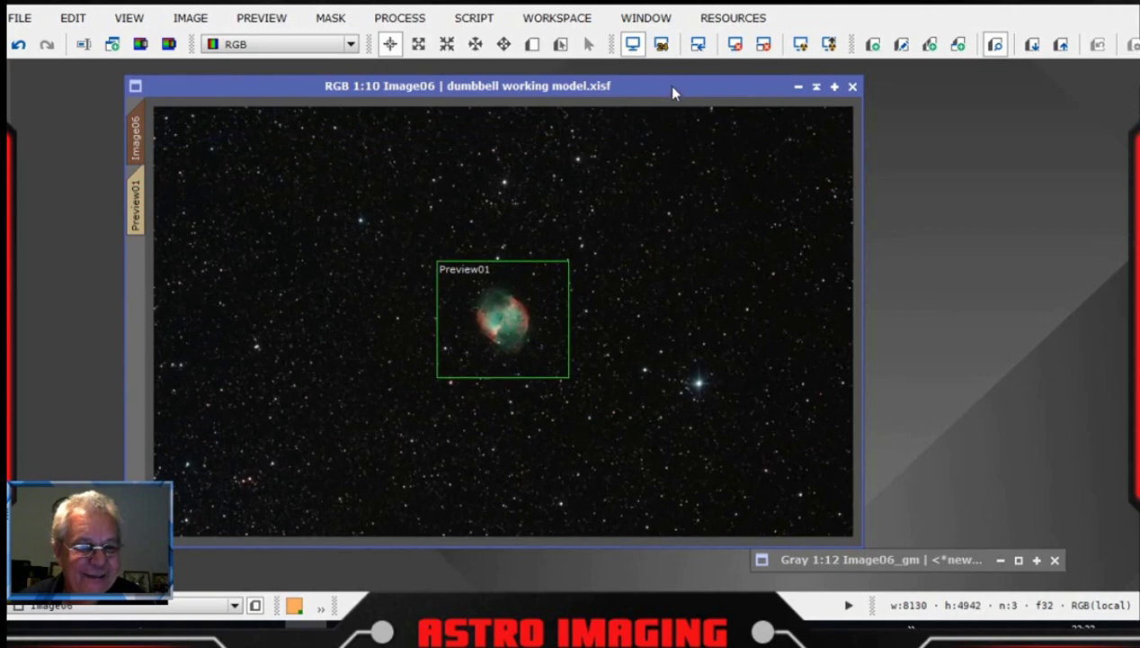
- Maximize the Image06 window and save the enhanced image to its existing file
left_click_drag(665, 85, 655, 85)
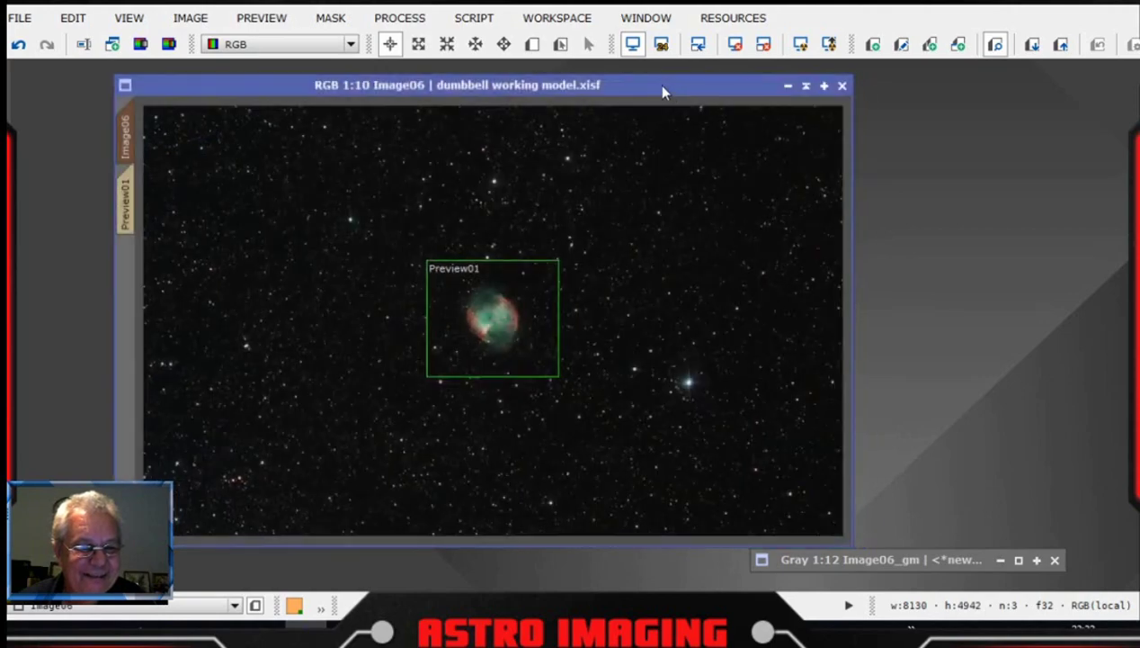
left_click(822, 84)
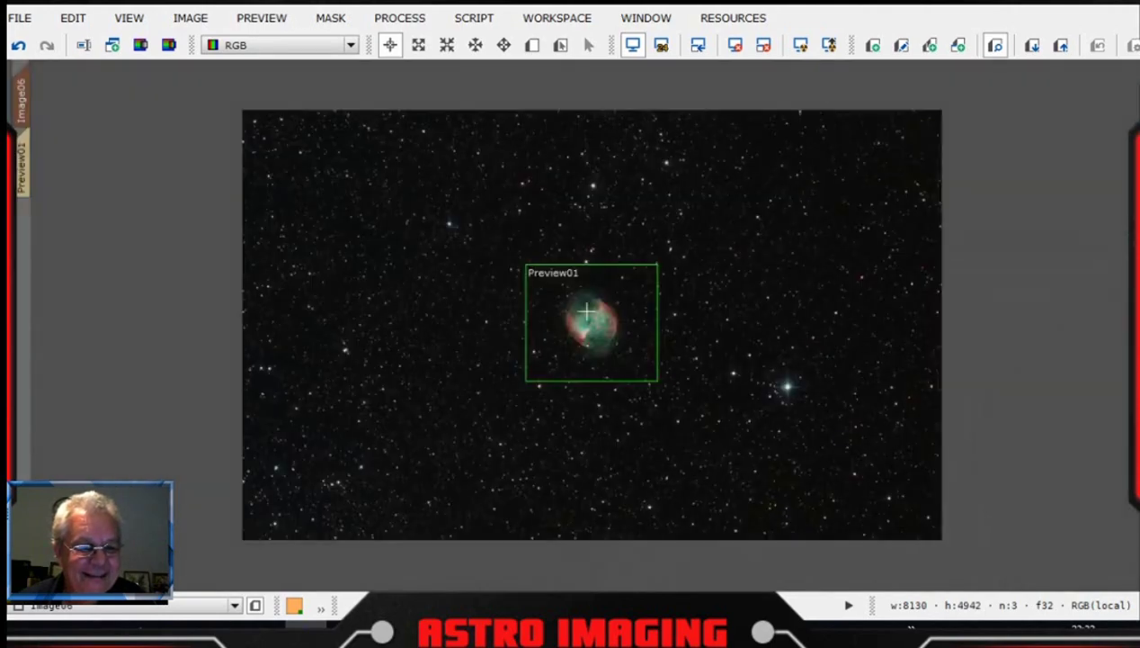
scroll(589, 314, "up", 2)
scroll(600, 348, "down", 1)
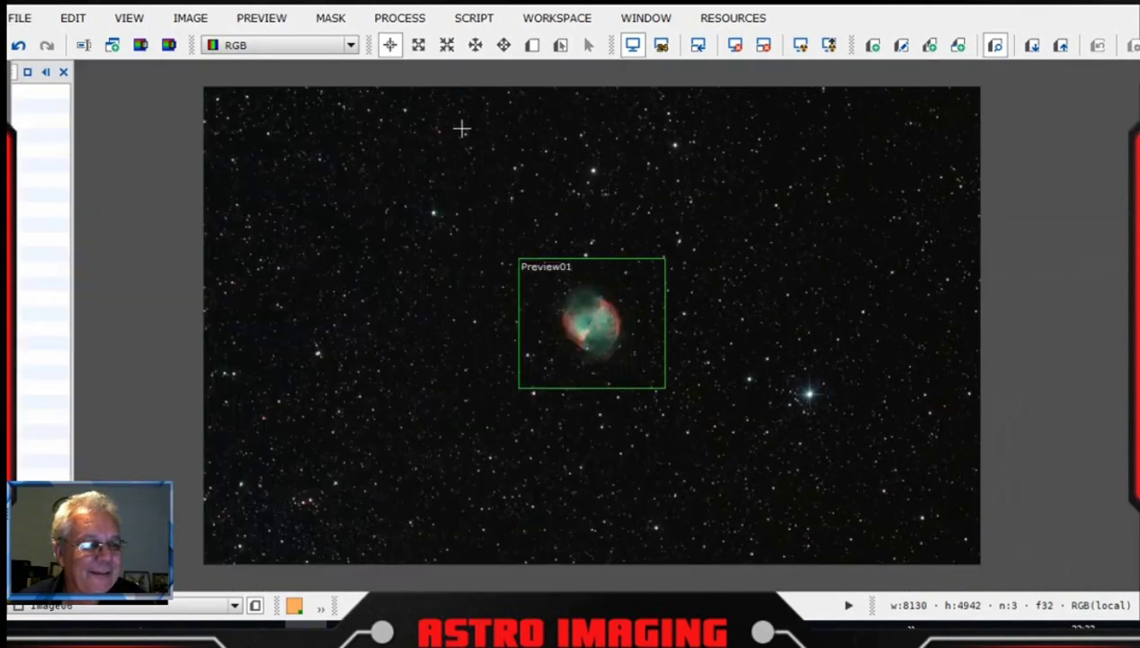
left_click(20, 18)
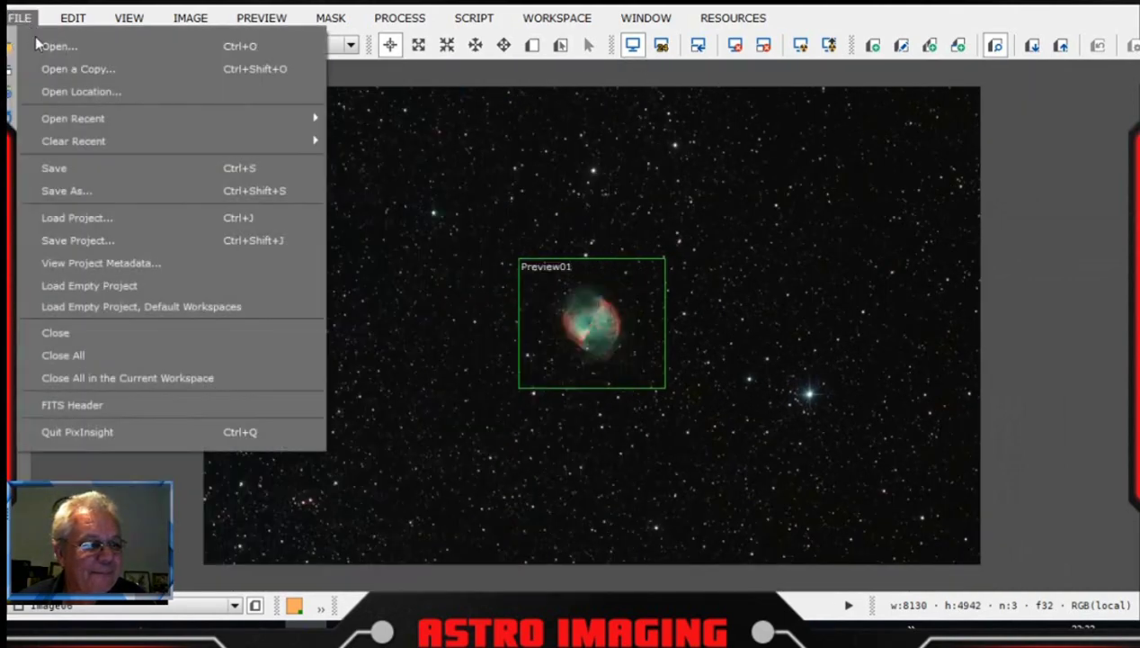
left_click(79, 170)
scroll(638, 412, "down", 1)
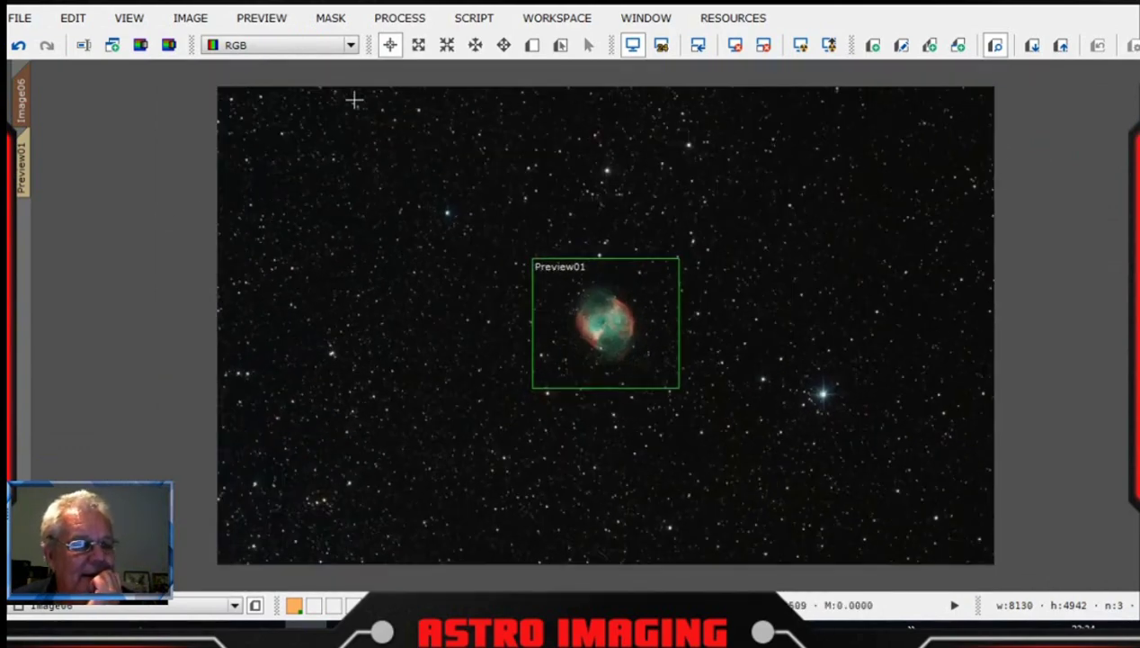
- Invert the mask on Image06 so it protects the nebula instead of the background, and hide the mask overlay
left_click(398, 21)
mouse_move(273, 26)
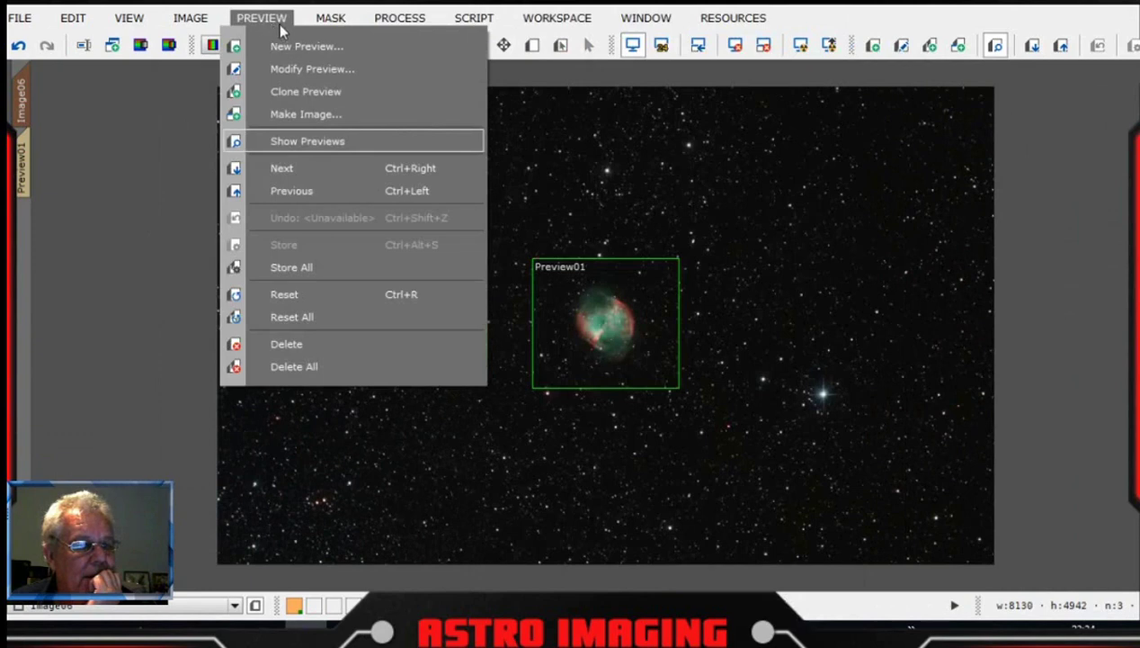
mouse_move(330, 18)
left_click(371, 142)
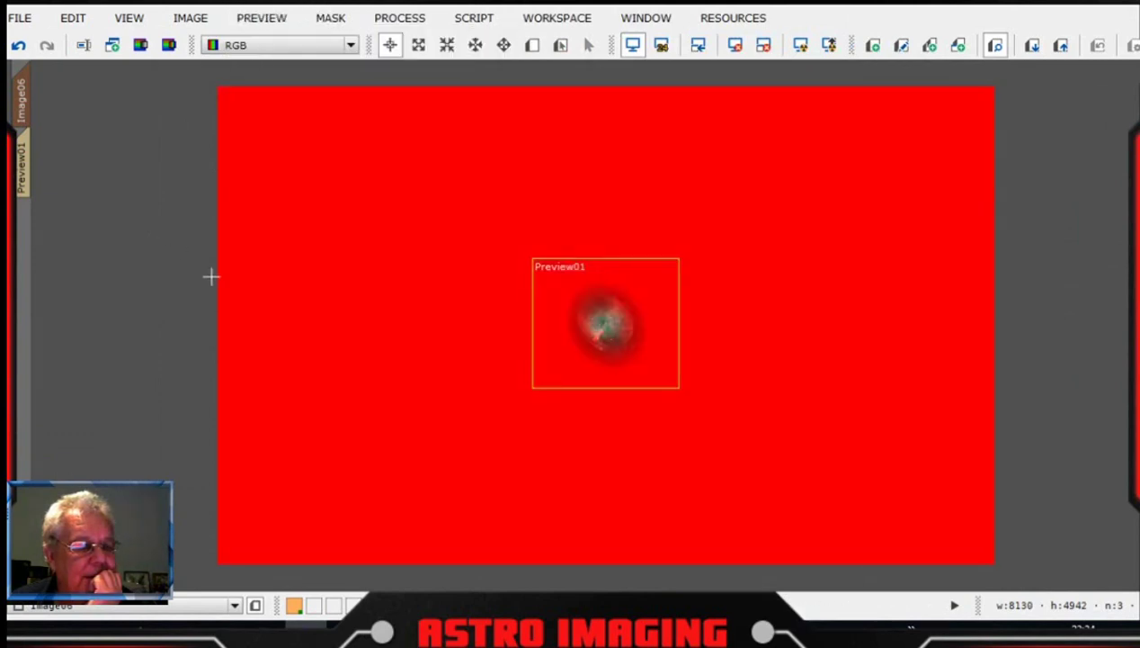
left_click(339, 24)
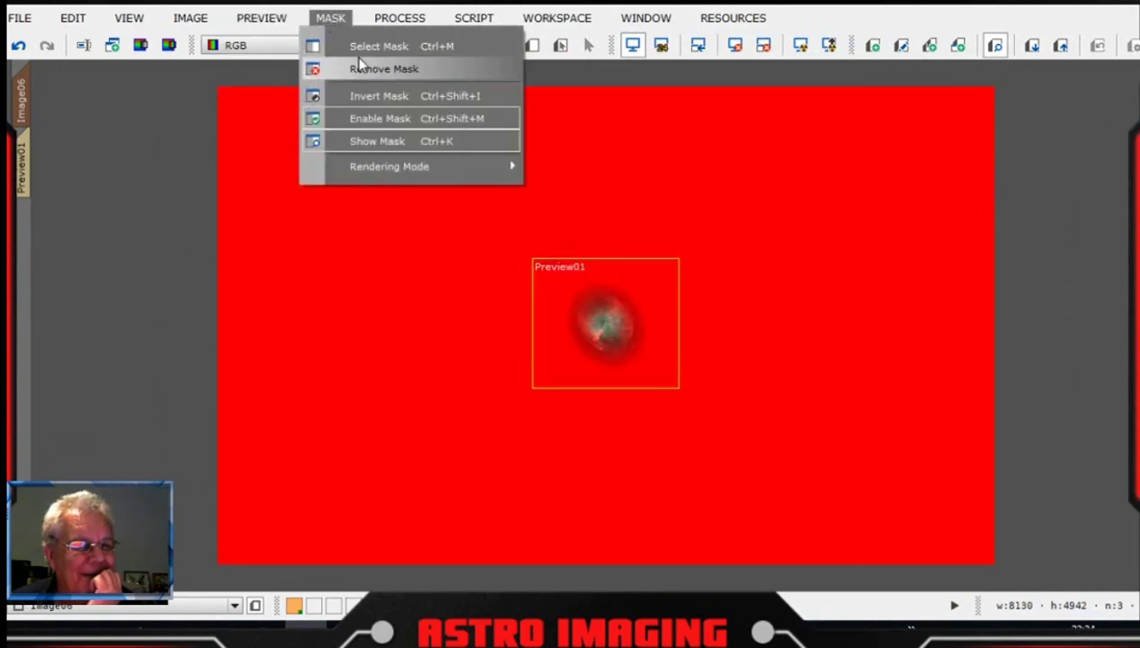
left_click(369, 97)
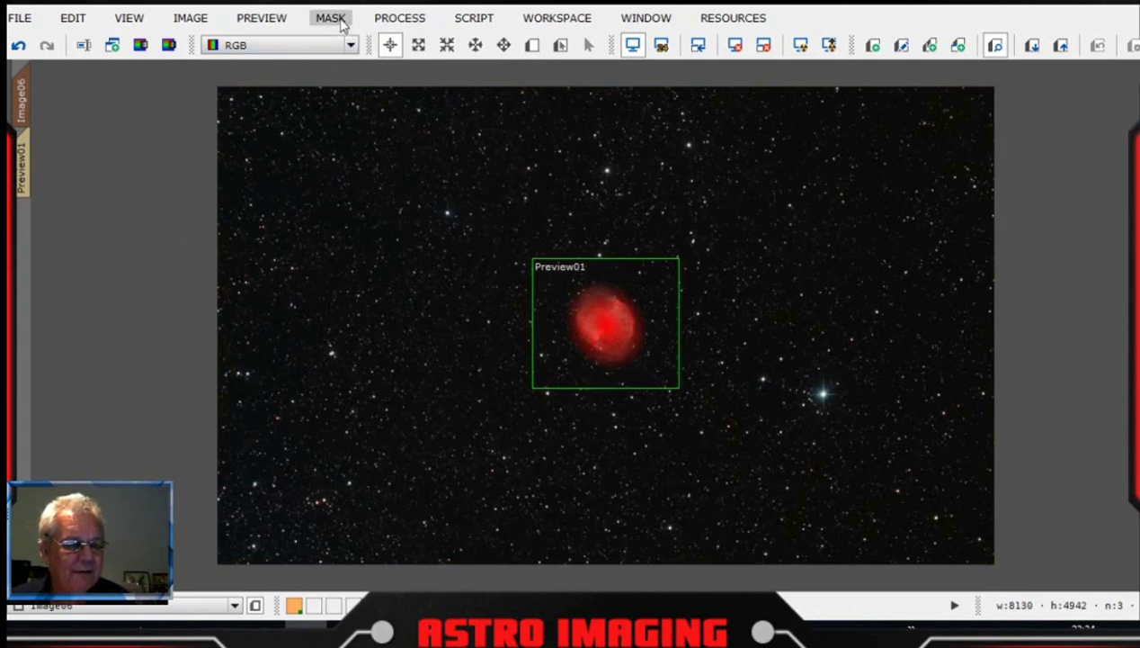
left_click(331, 18)
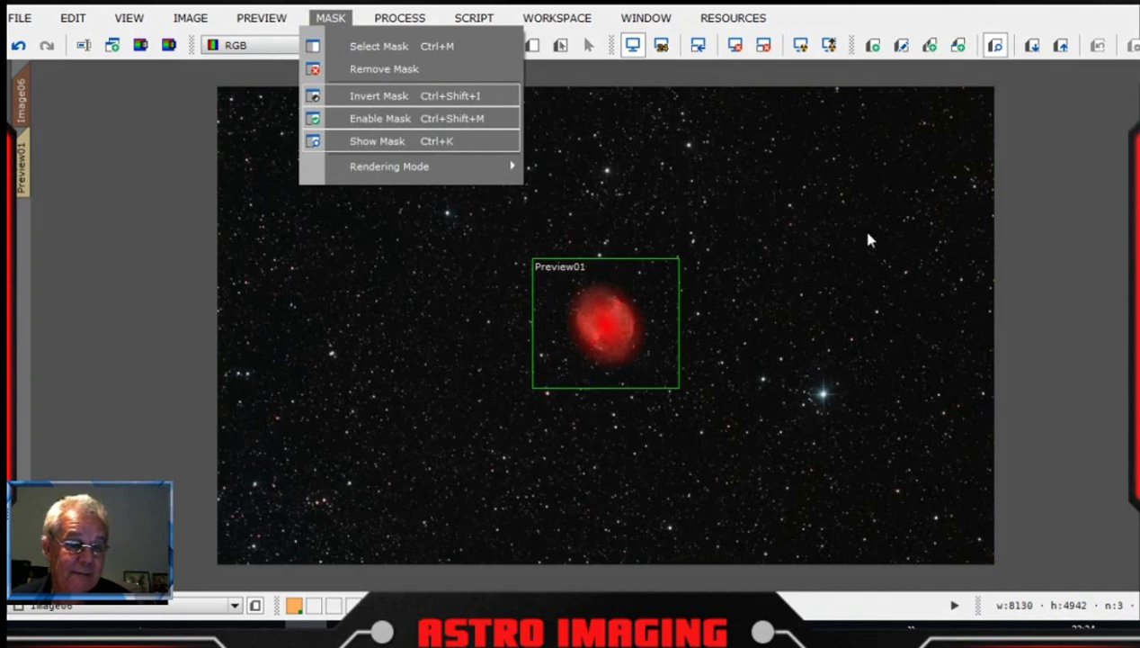
left_click(391, 144)
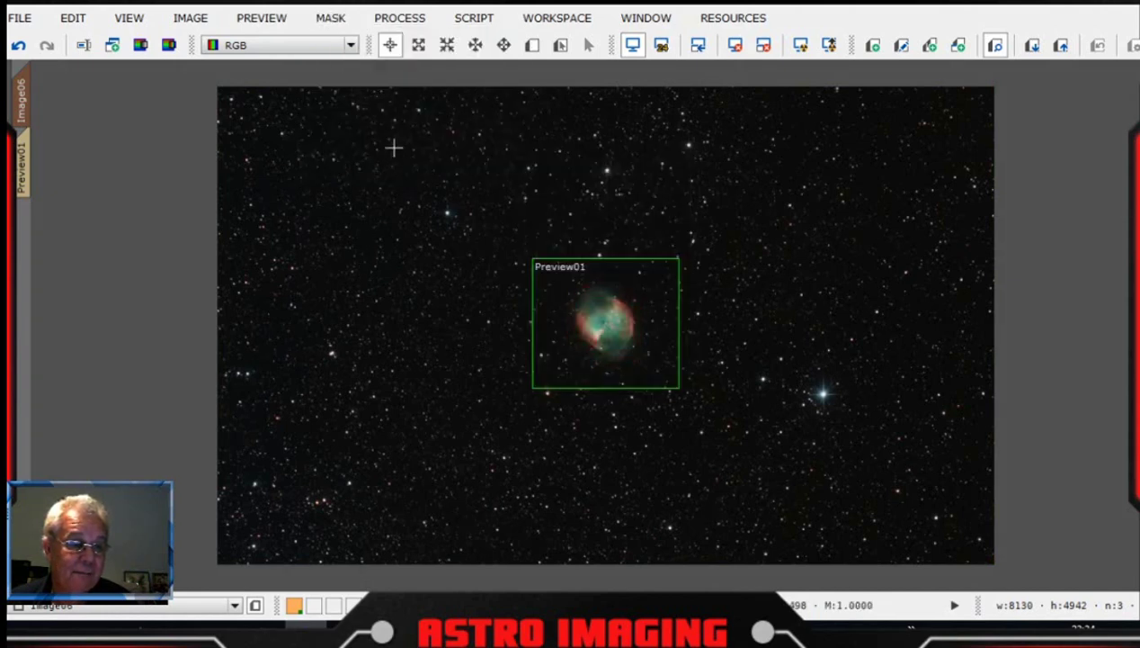
- Create a second preview in Image06 around the bright star to the lower right of the nebula and view it
left_click(30, 177)
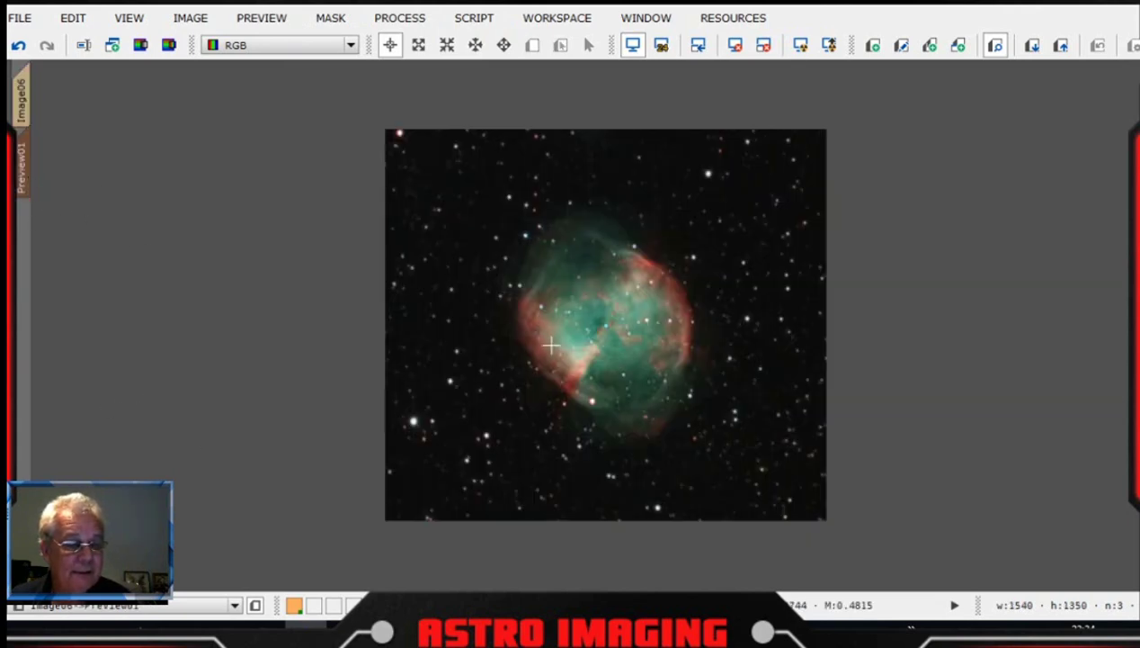
left_click(27, 97)
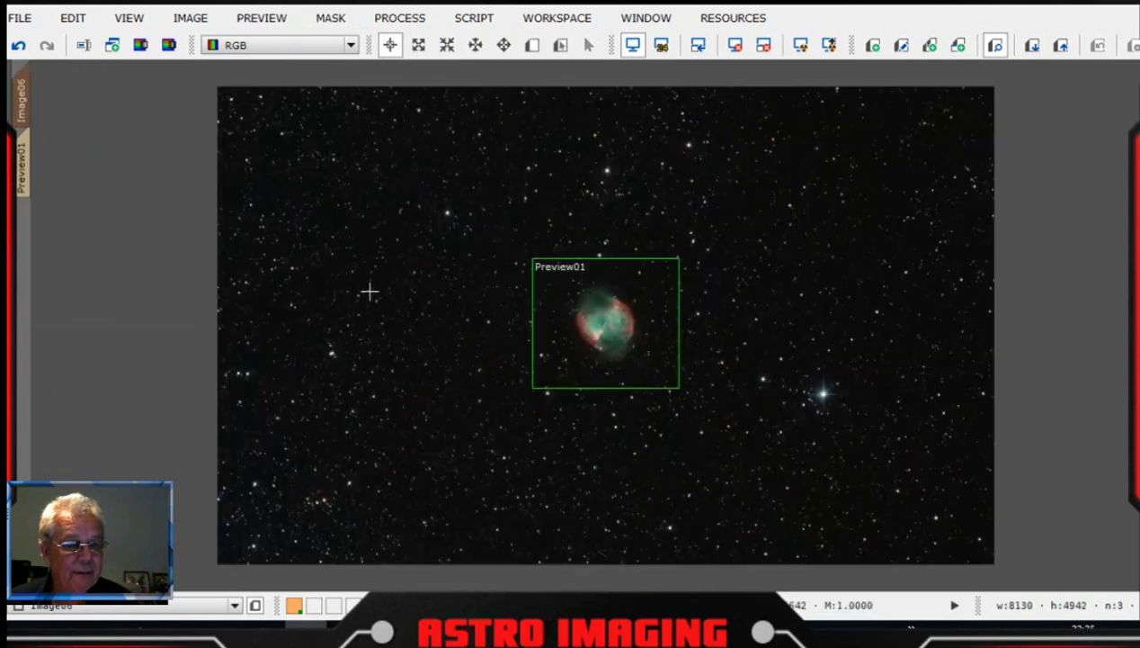
left_click(532, 45)
left_click_drag(753, 360, 925, 543)
left_click(25, 241)
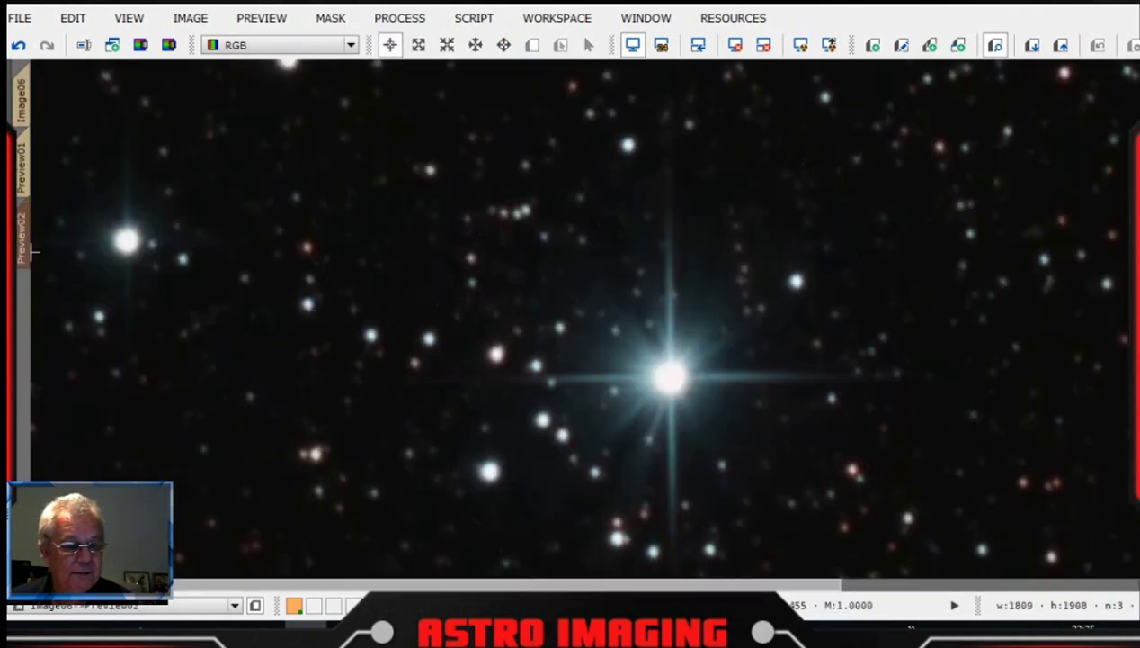
scroll(708, 407, "up", 1)
scroll(718, 421, "down", 2)
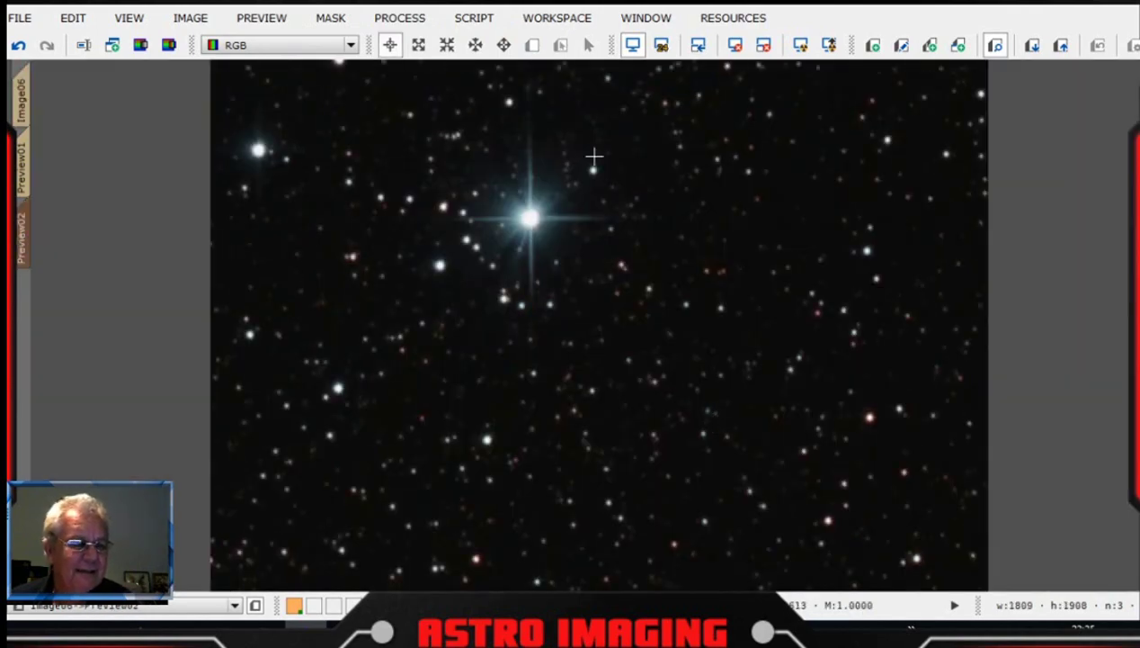
- Open CurvesTransformation for working on the star field in the second preview
left_click(400, 18)
mouse_move(539, 9)
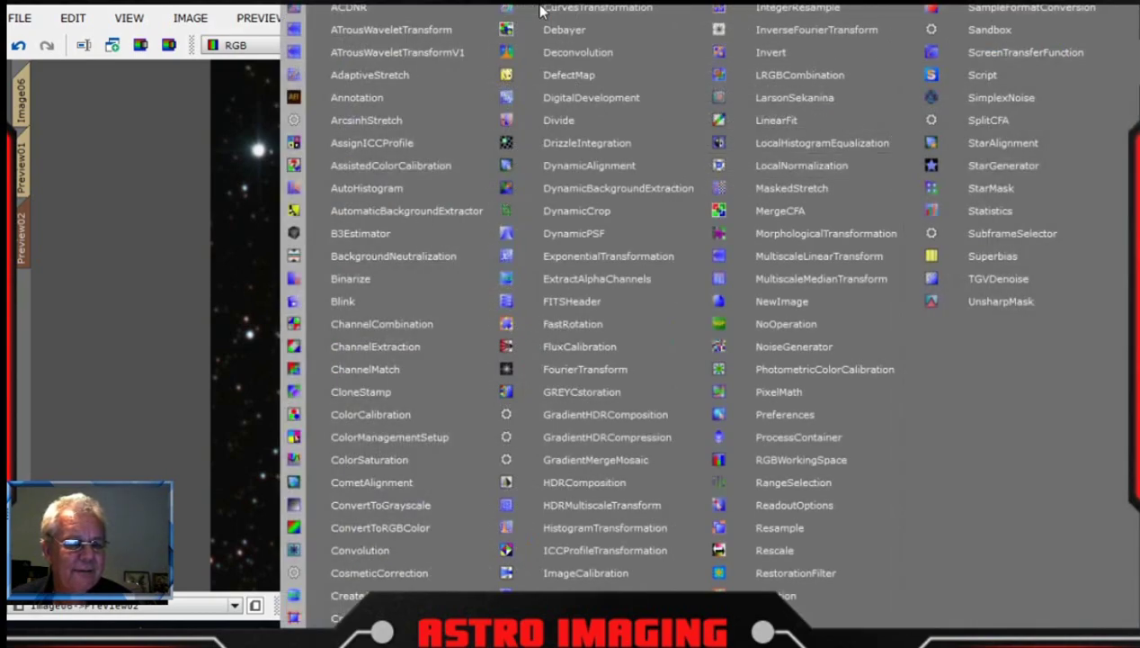
left_click(647, 12)
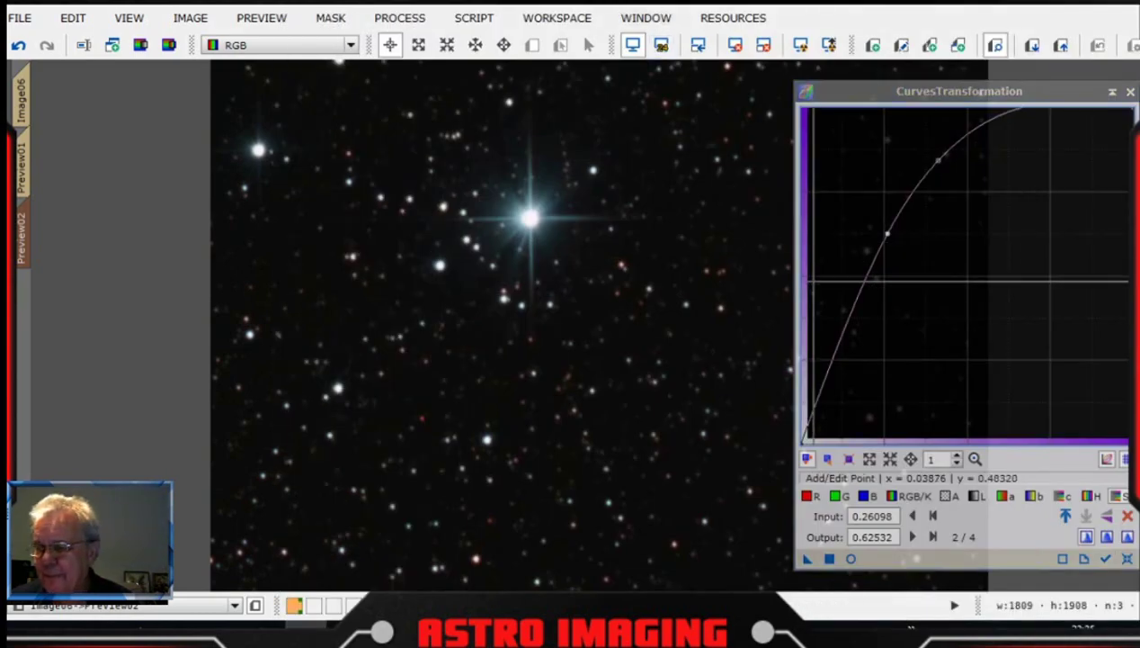
- Reset the curve, enable the real-time preview, and raise saturation with points about (0.21, 0.51), (0.28, 0.65) and (0.50, 0.86)
left_click(1126, 558)
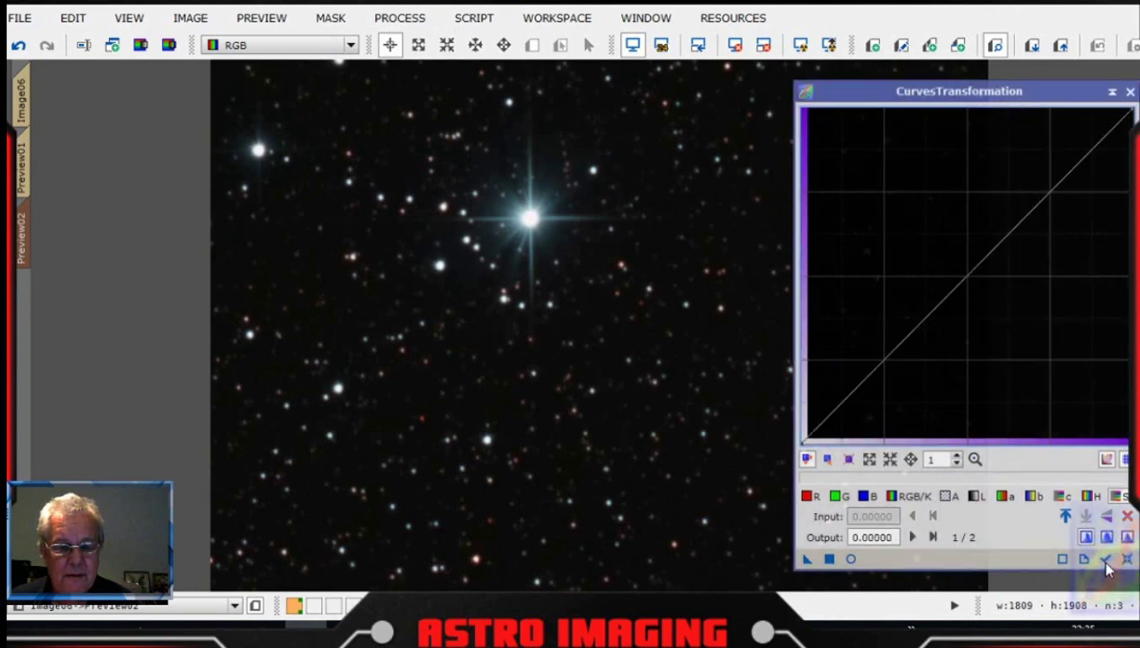
left_click(851, 559)
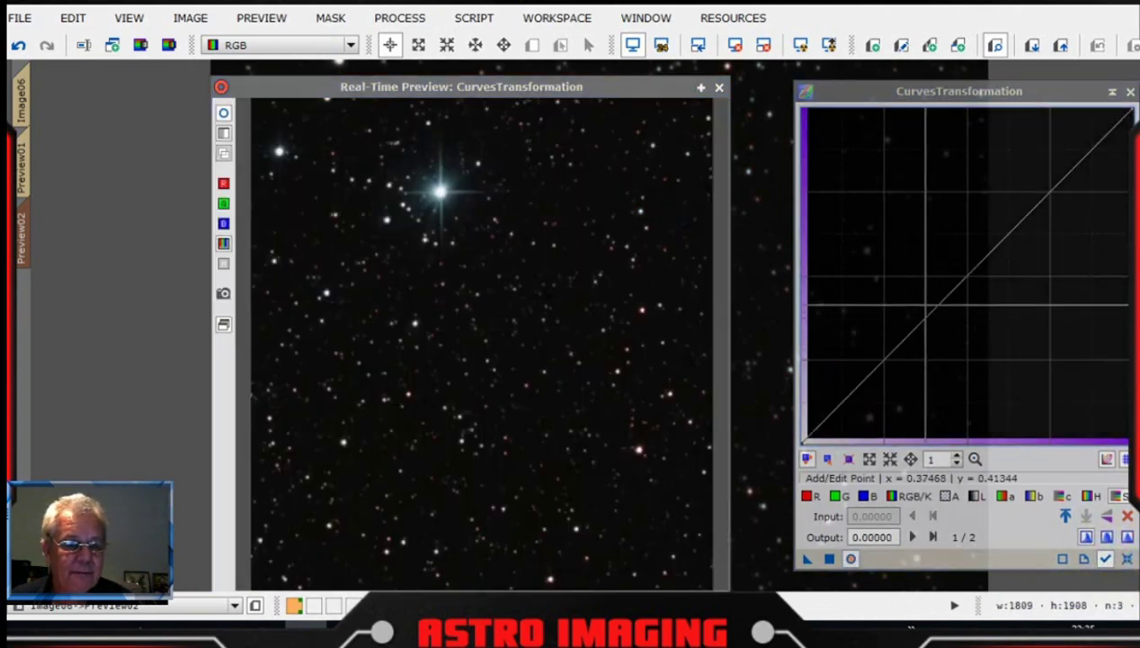
left_click_drag(894, 316, 869, 270)
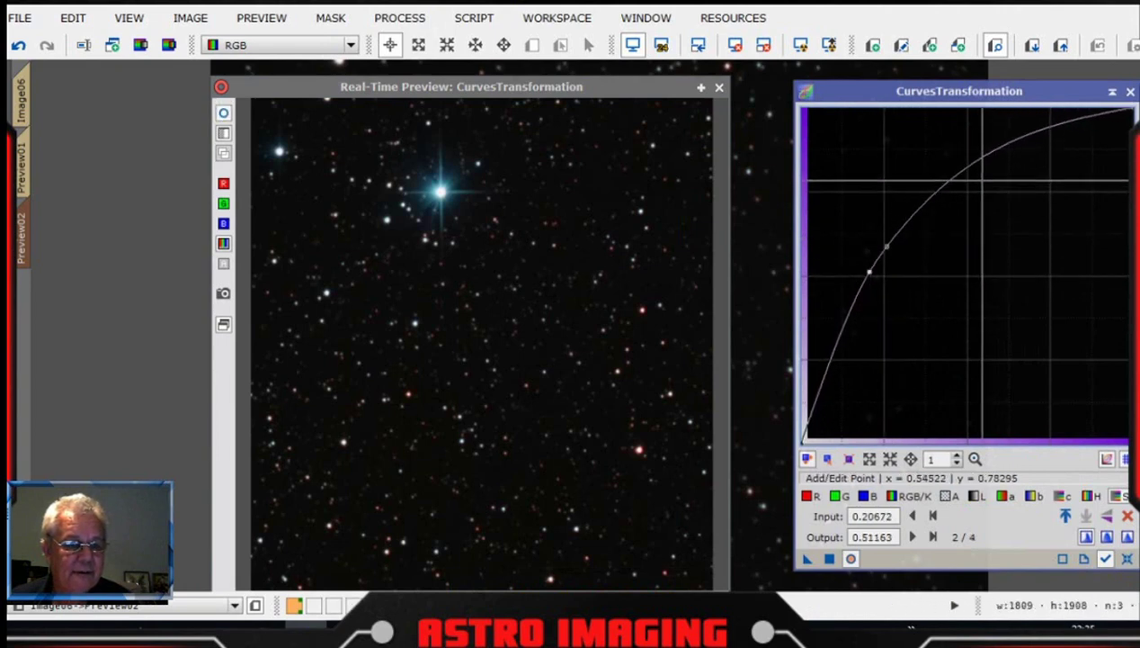
left_click(970, 167)
left_click_drag(971, 167, 966, 156)
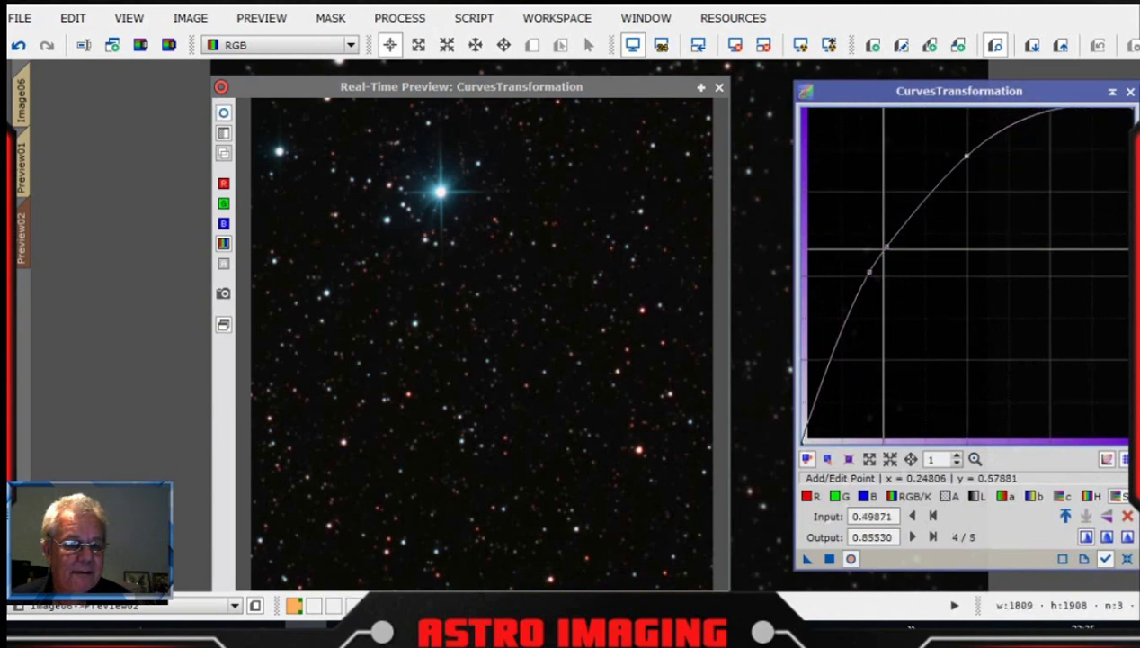
left_click_drag(884, 239, 892, 226)
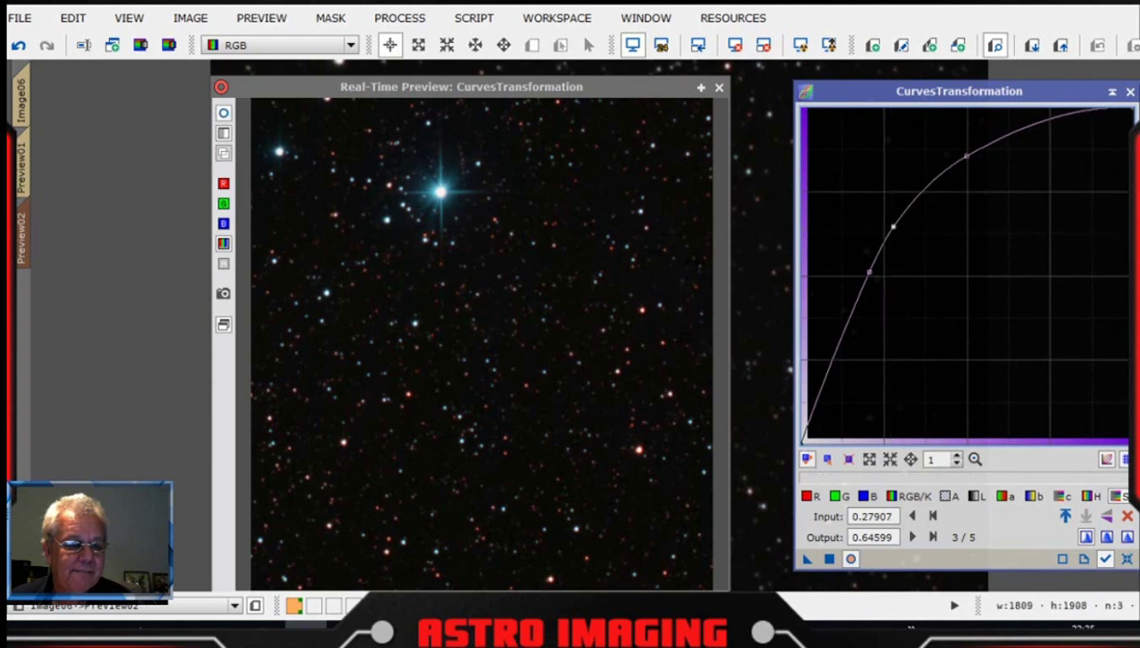
- Close the real-time preview, return to the full Image06 view and apply the saturation curve to the whole image
left_click(720, 87)
left_click(20, 108)
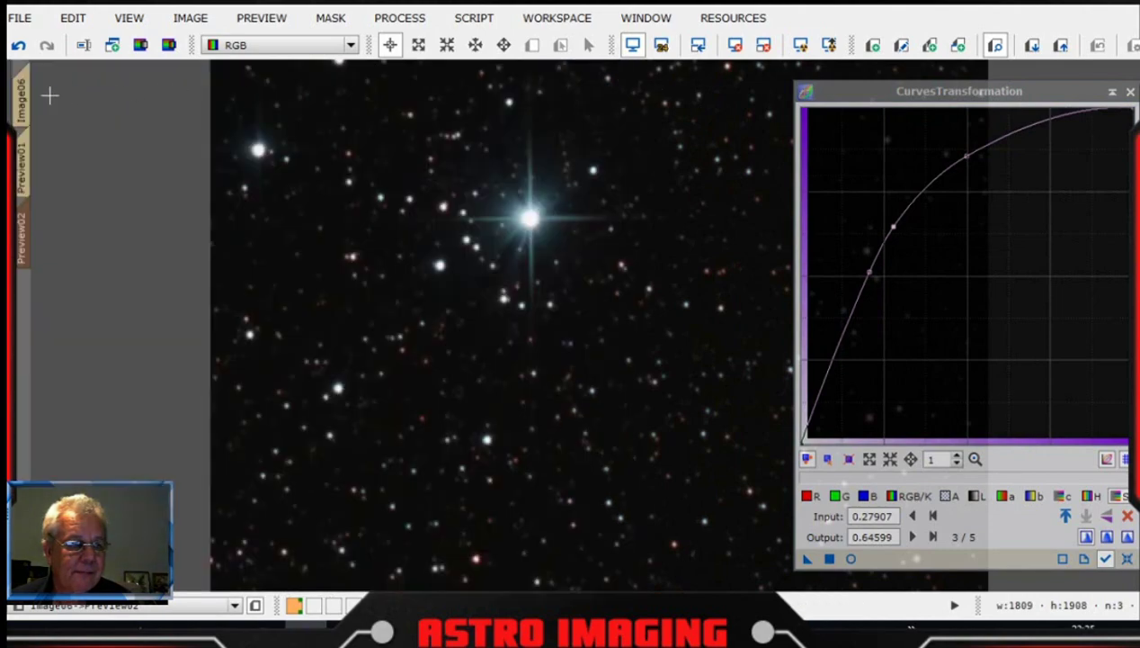
left_click(22, 99)
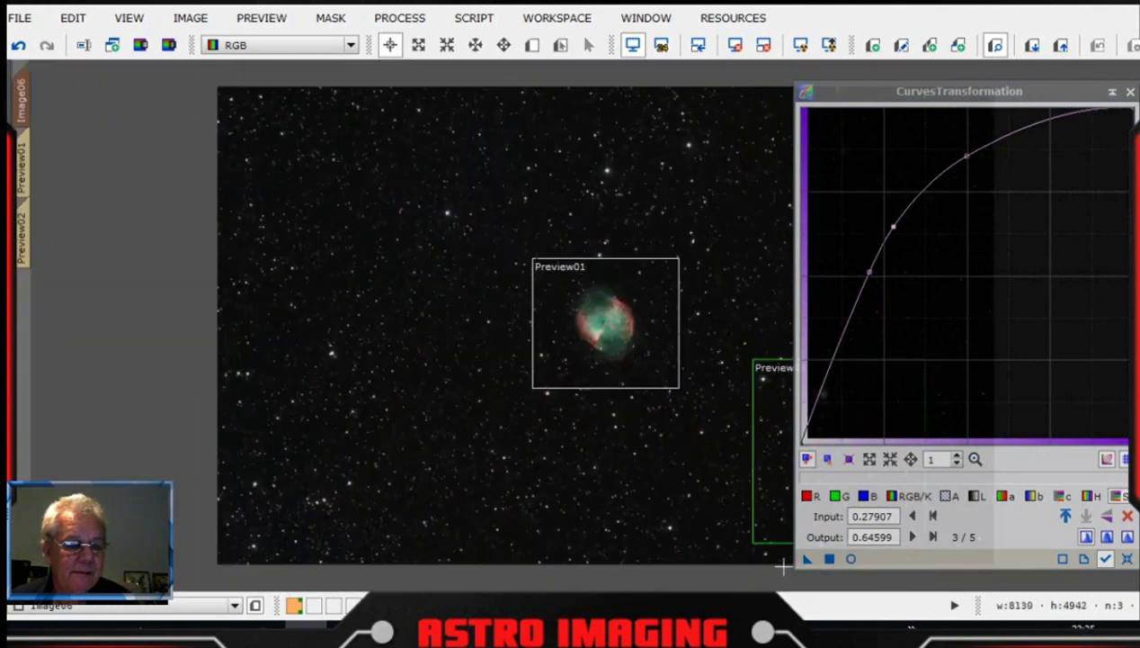
left_click_drag(797, 552, 630, 435)
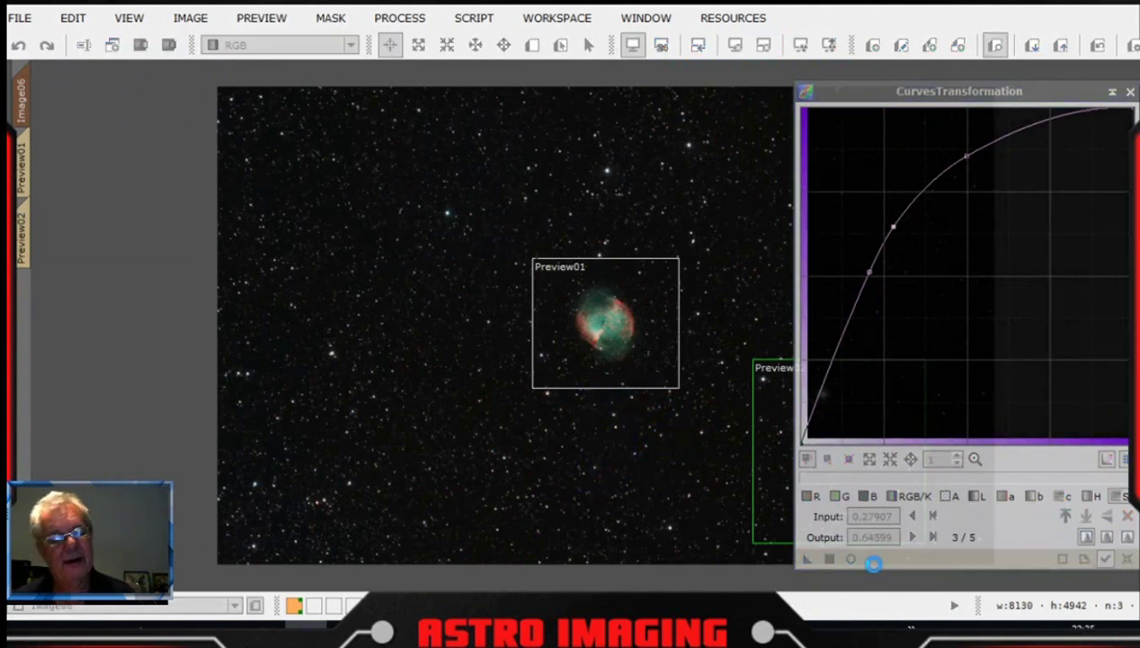
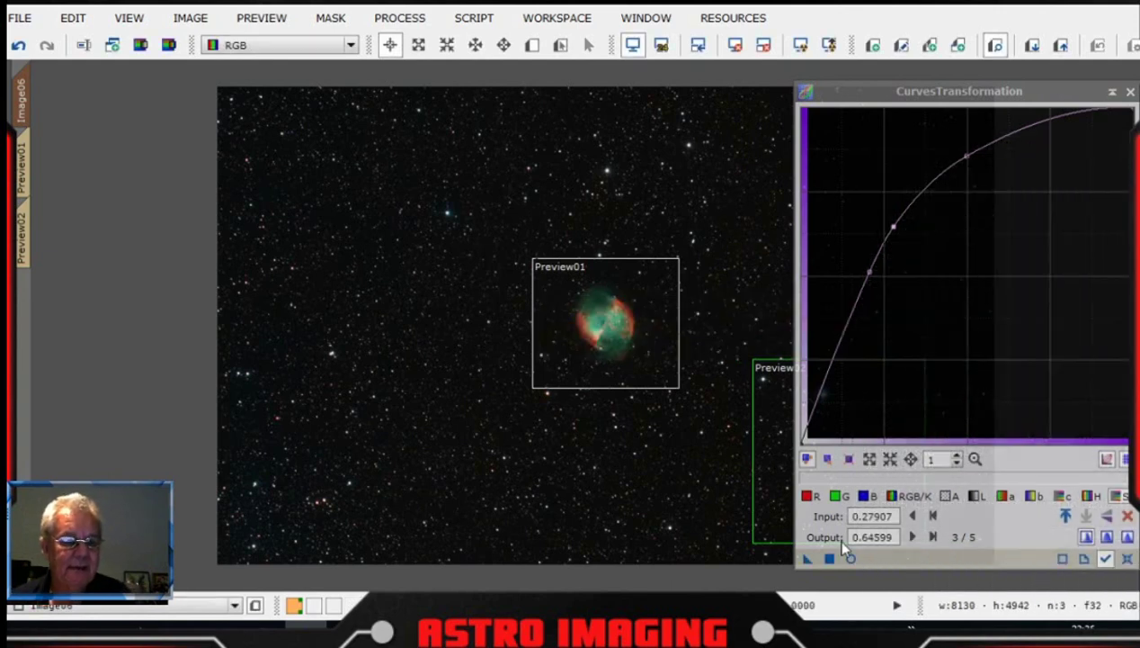
- Move CurvesTransformation aside and examine star colours around the nebula and across the lower-left star field of Image06
left_click_drag(931, 97, 1137, 118)
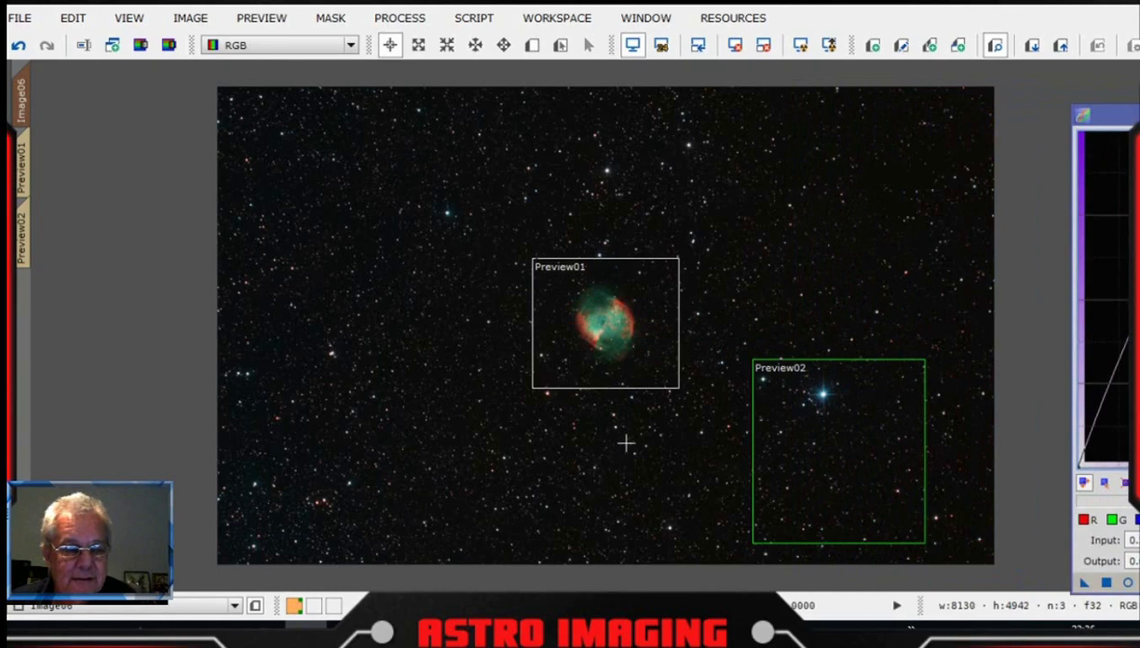
scroll(638, 443, "up", 3)
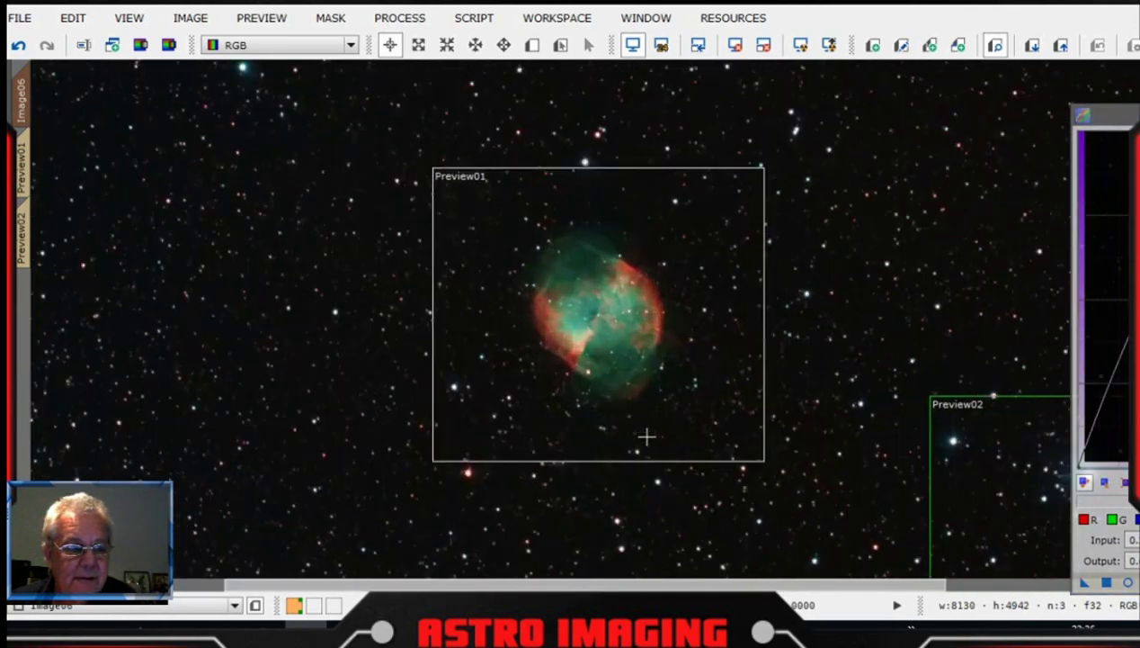
scroll(651, 437, "down", 3)
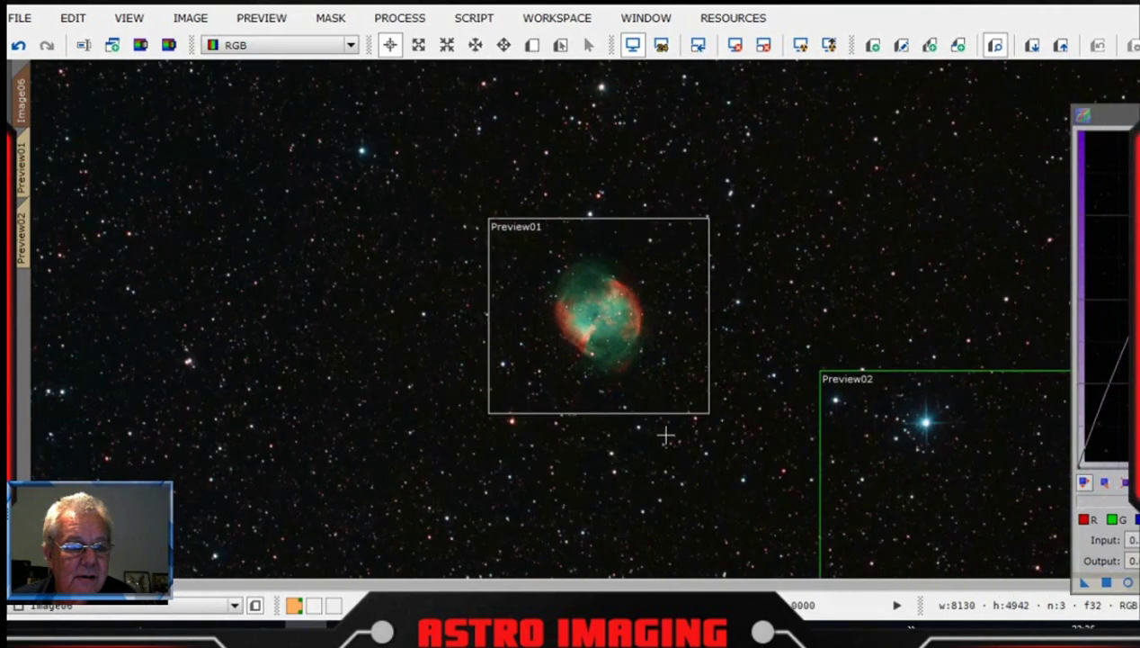
scroll(665, 436, "up", 3)
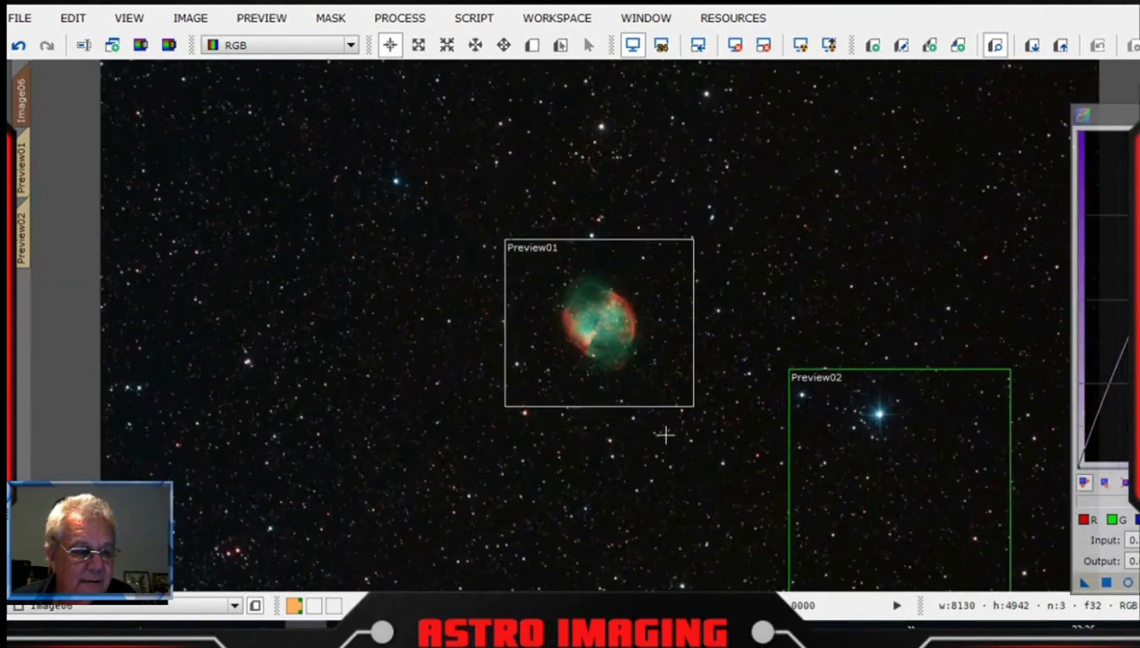
left_click_drag(783, 590, 604, 580)
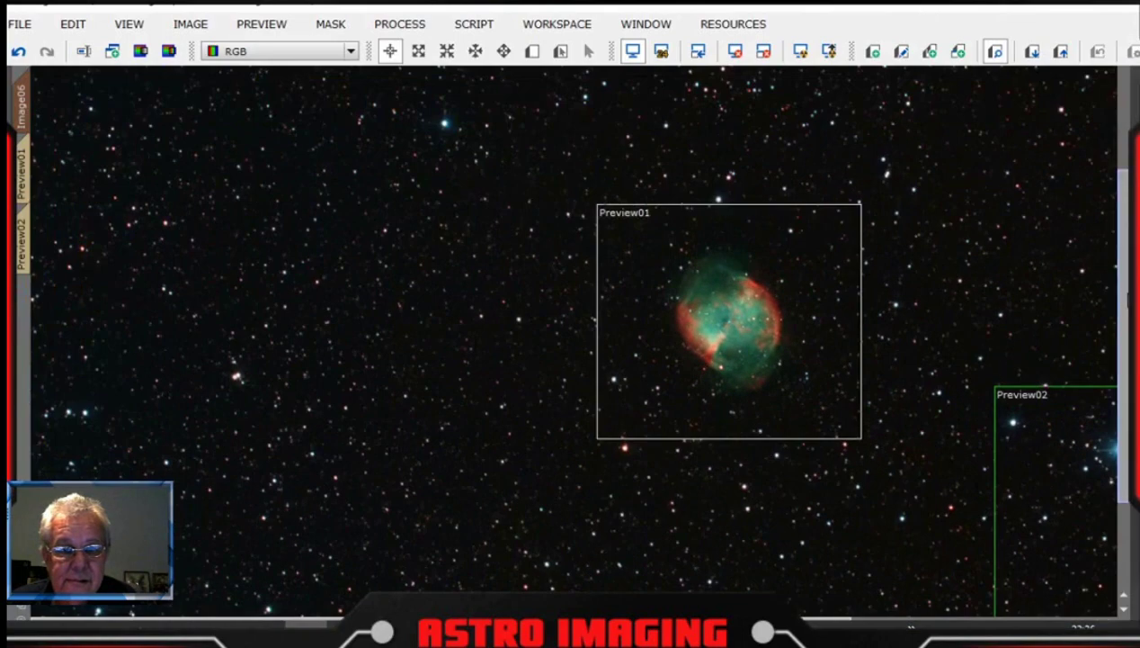
left_click_drag(1125, 335, 1124, 420)
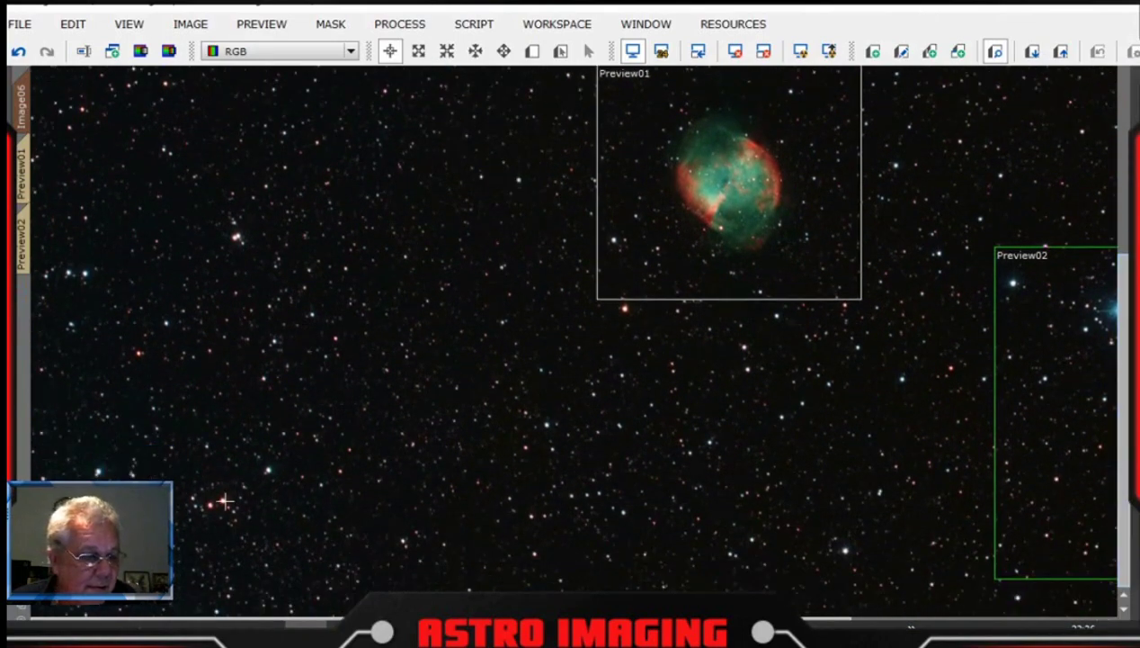
scroll(225, 496, "up", 2)
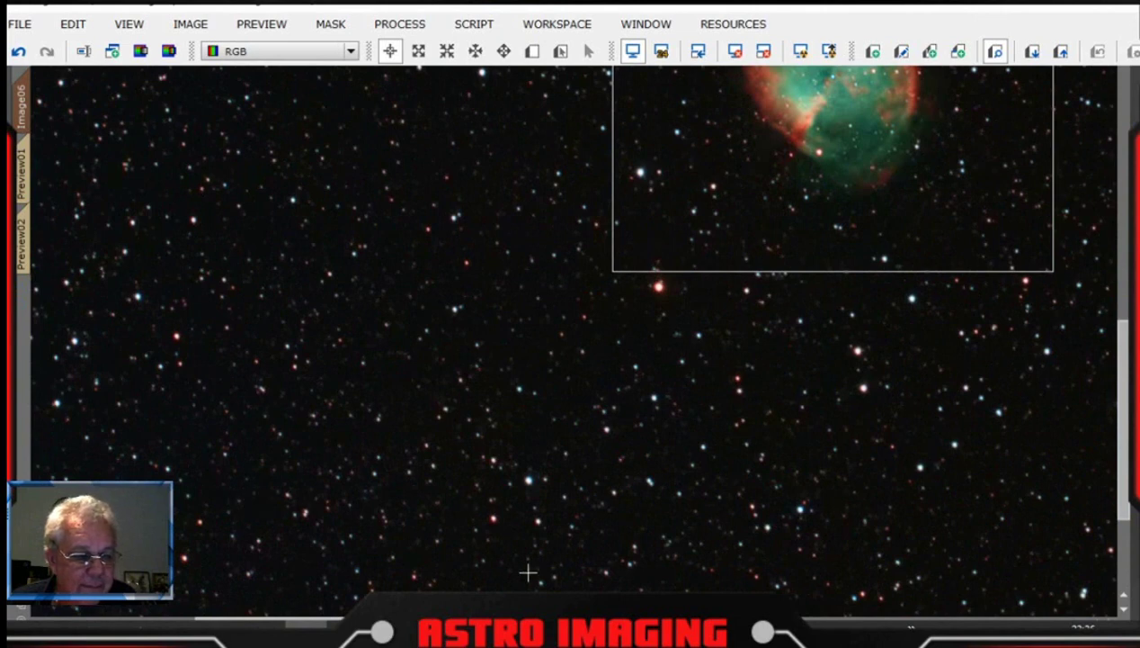
left_click_drag(1126, 431, 1131, 544)
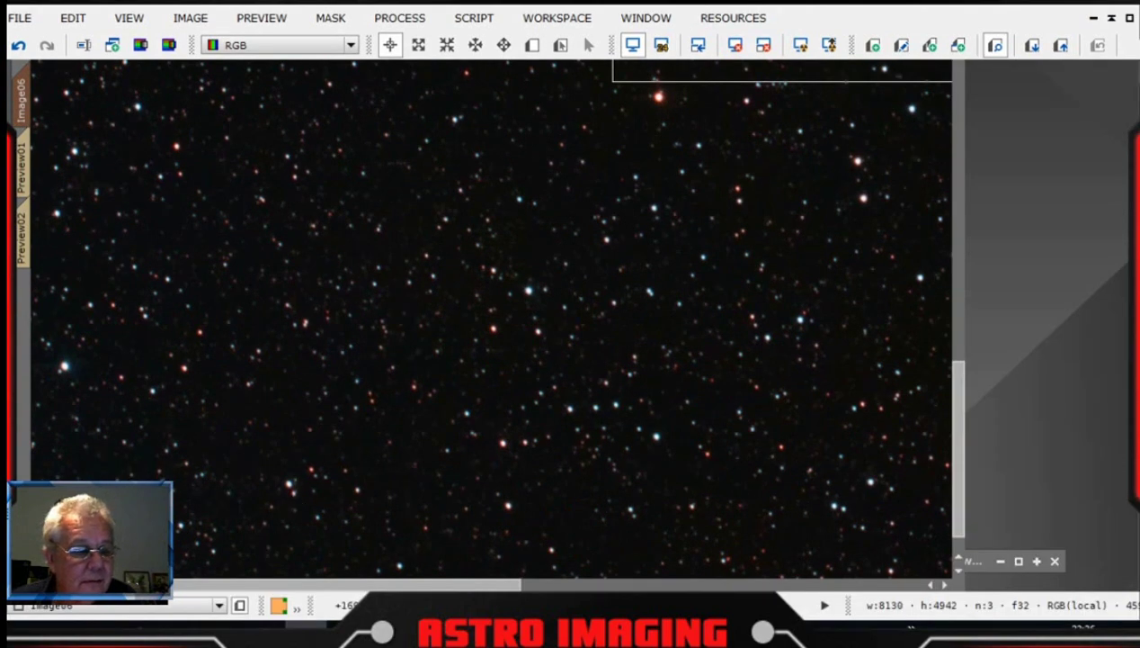
left_click_drag(217, 585, 142, 604)
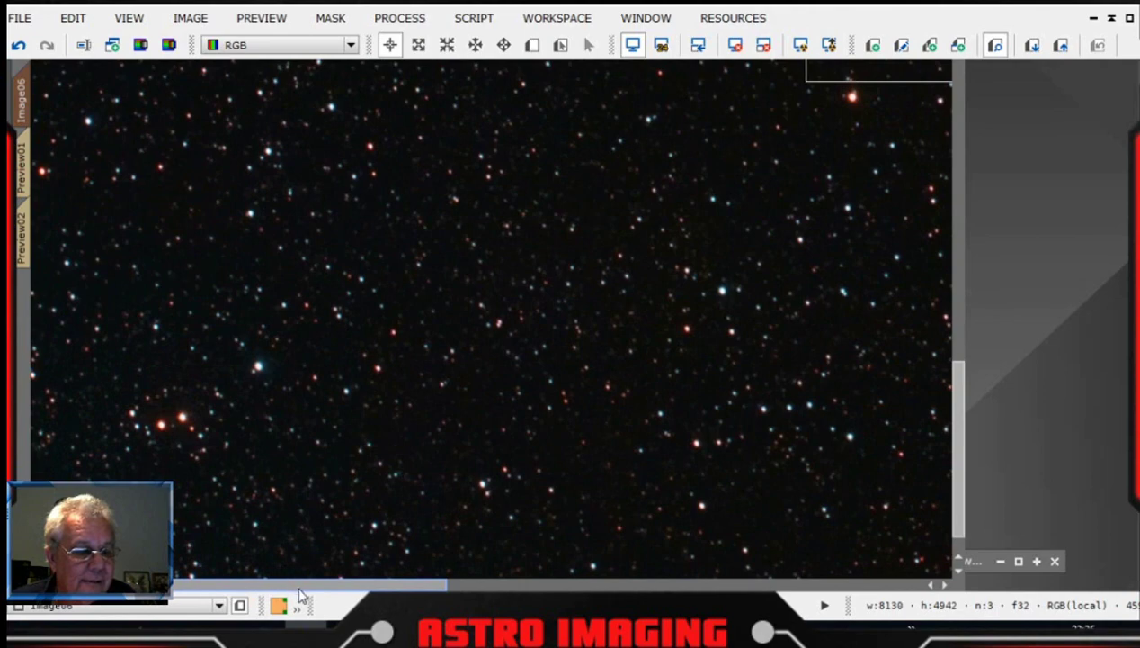
scroll(580, 481, "down", 3)
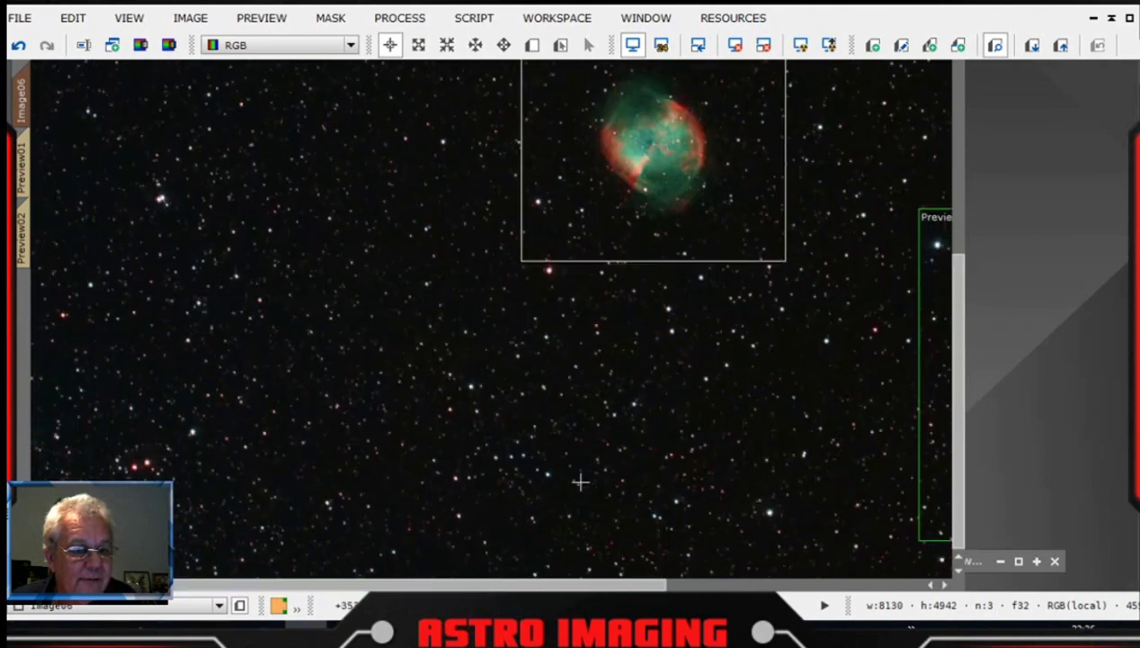
scroll(580, 481, "down", 3)
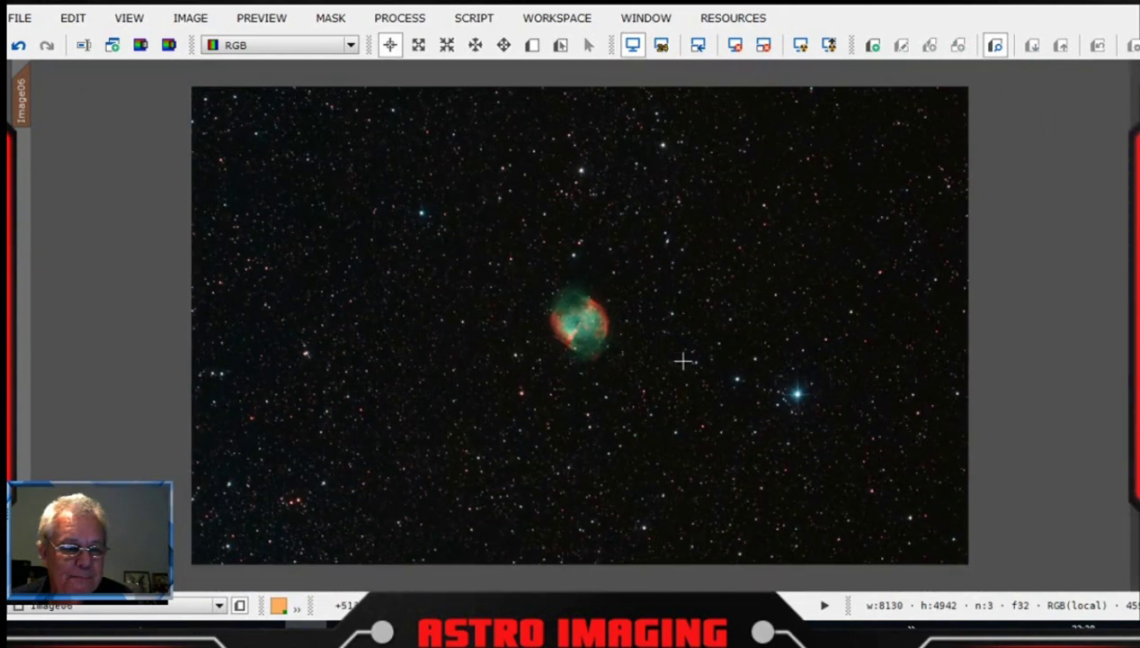
- Open CurvesTransformation again, reset its curve and show a real-time preview of the full image
left_click(402, 18)
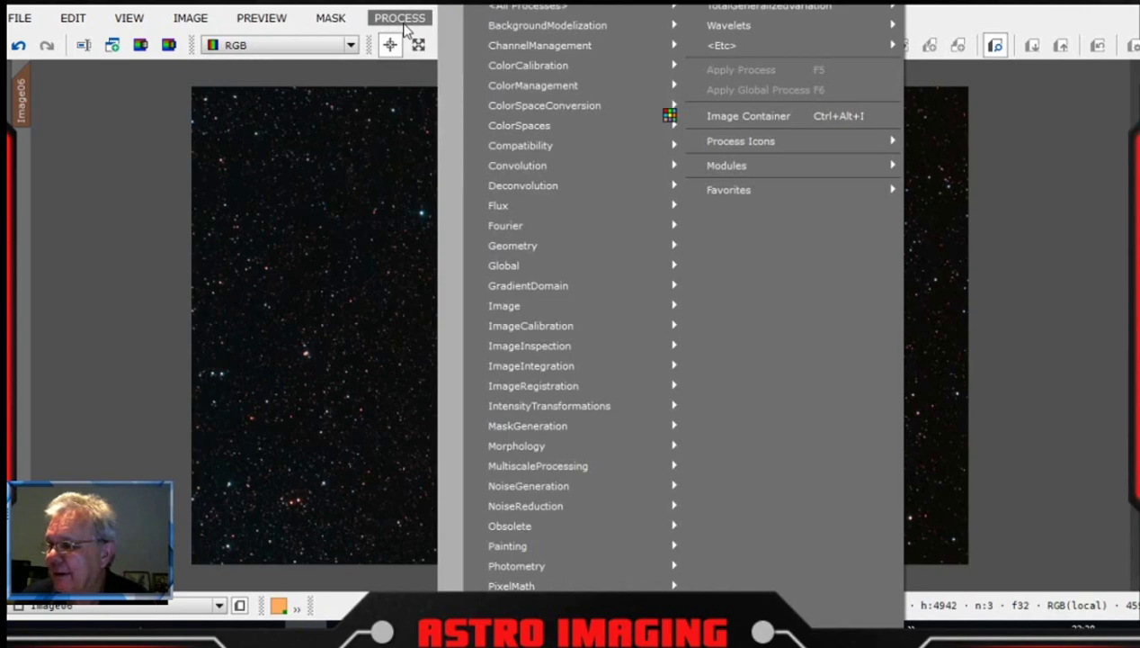
left_click(402, 20)
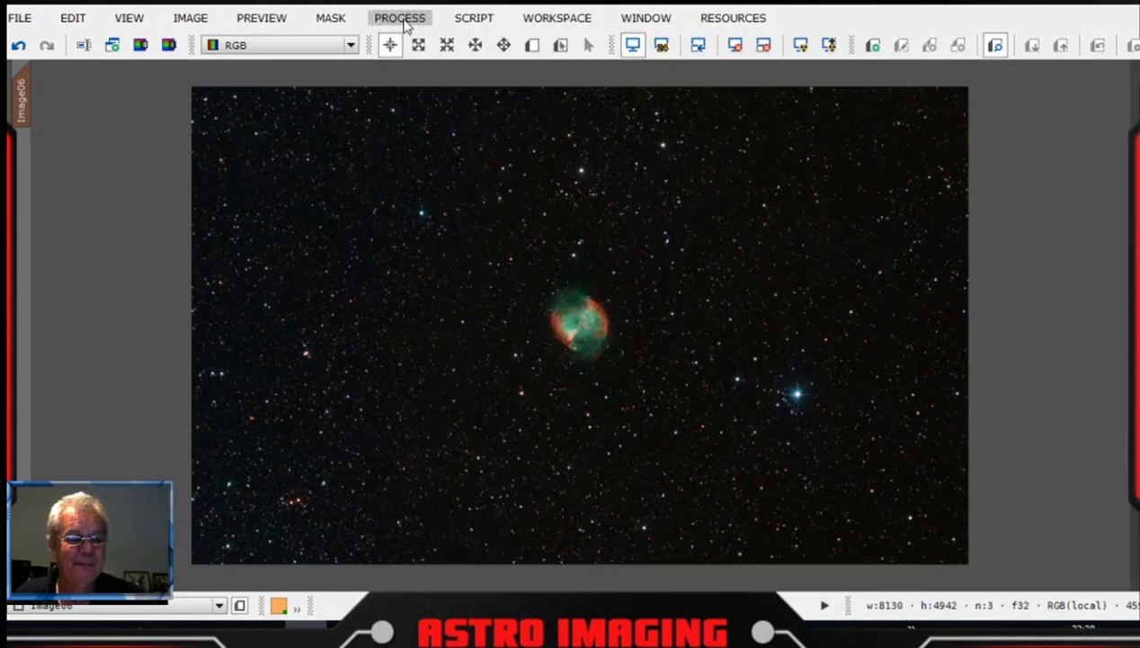
left_click(400, 18)
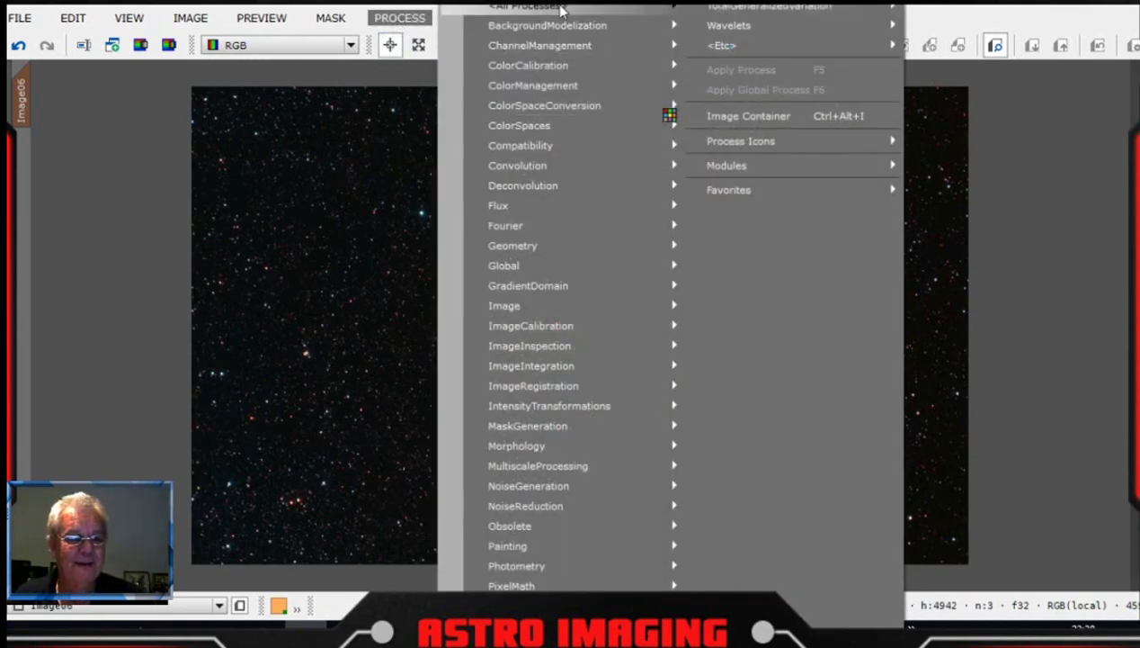
mouse_move(563, 13)
left_click(618, 11)
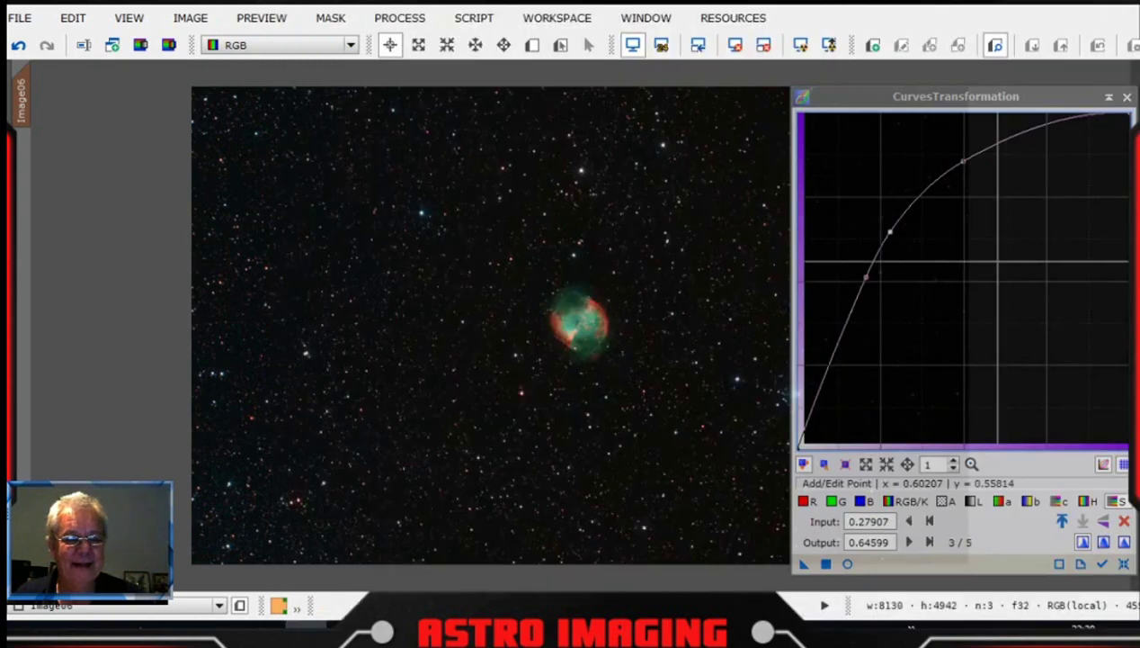
left_click_drag(998, 102, 1013, 97)
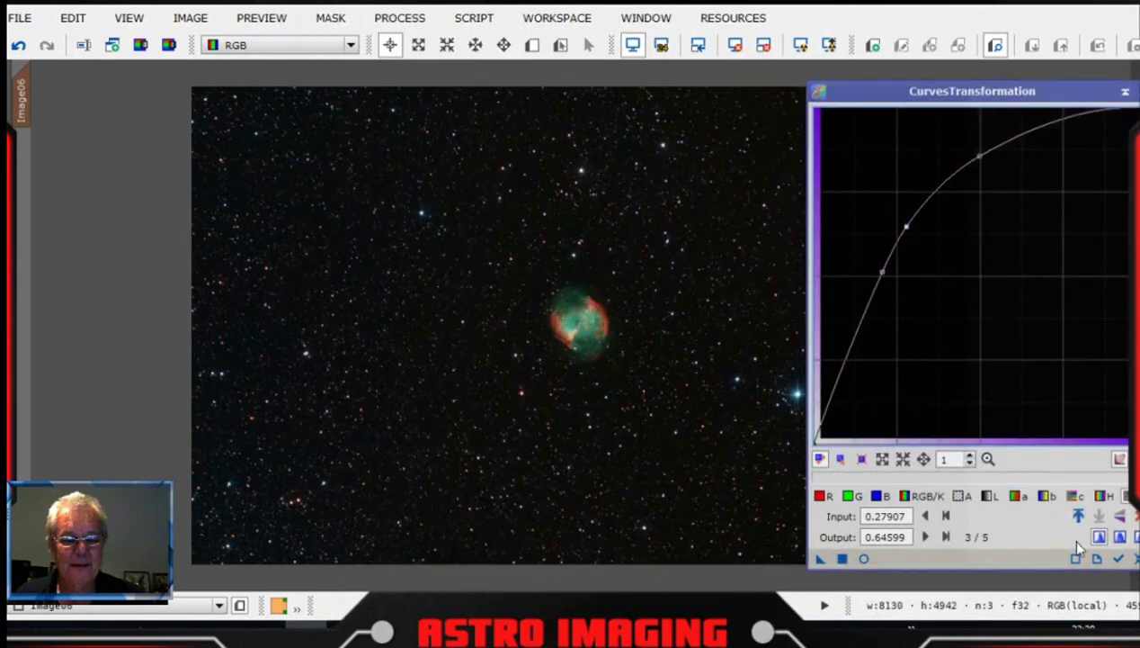
left_click(1122, 552)
left_click(865, 559)
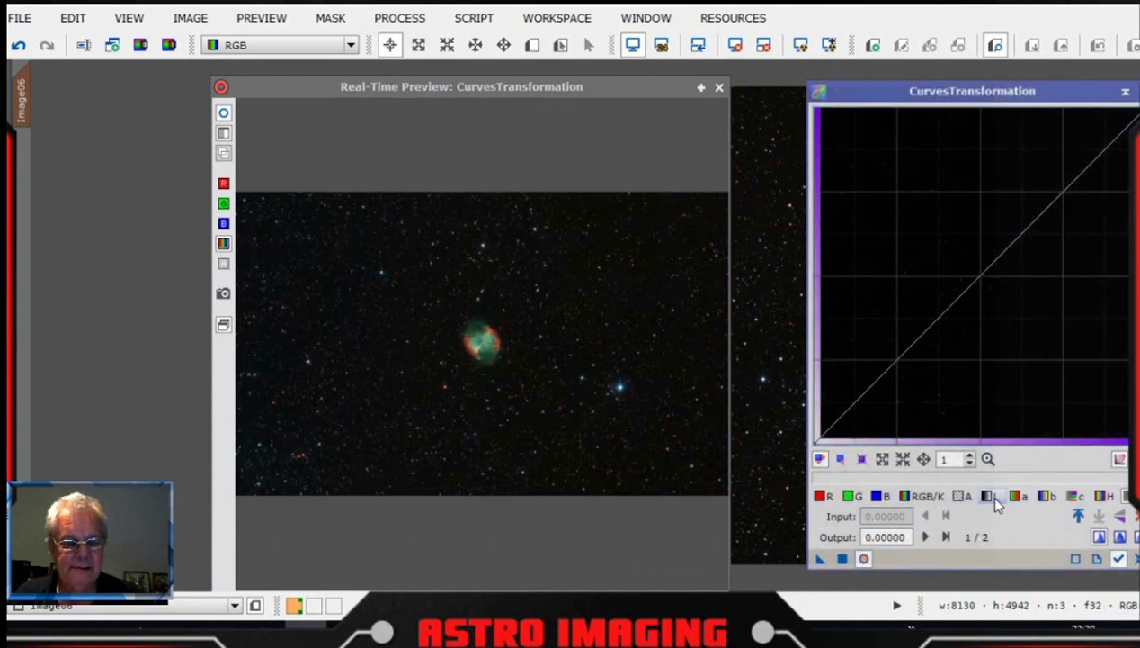
- Shape the lightness curve into a gentle S with points about (0.29, 0.21) and (0.73, 0.71), and close the curves and preview windows
left_click(988, 497)
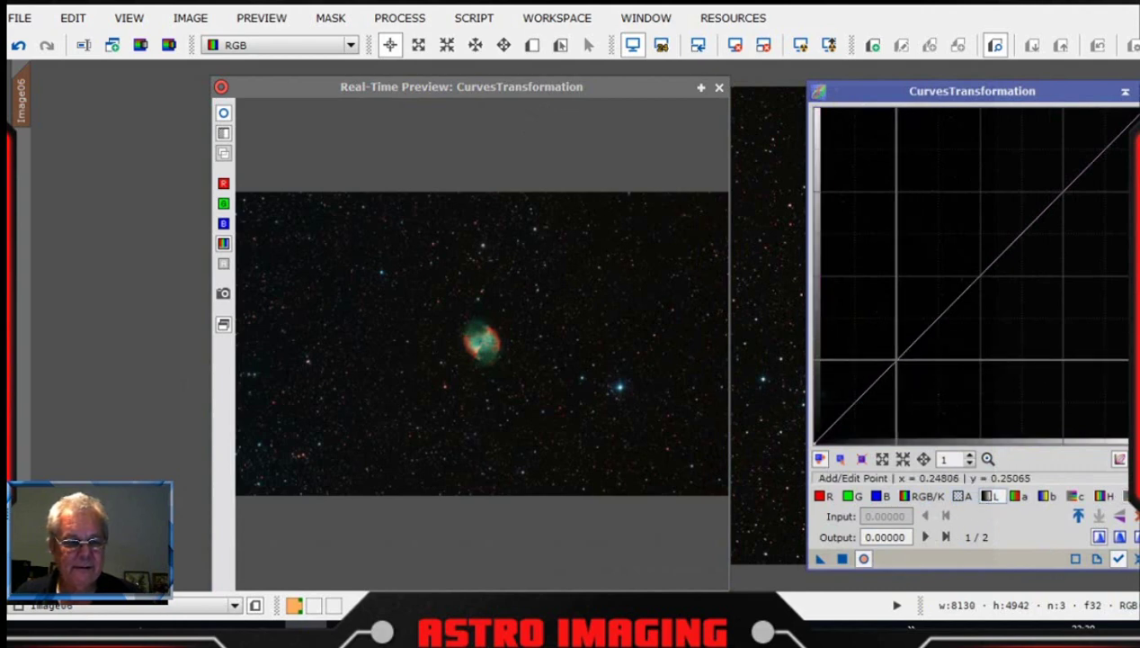
left_click_drag(896, 361, 910, 373)
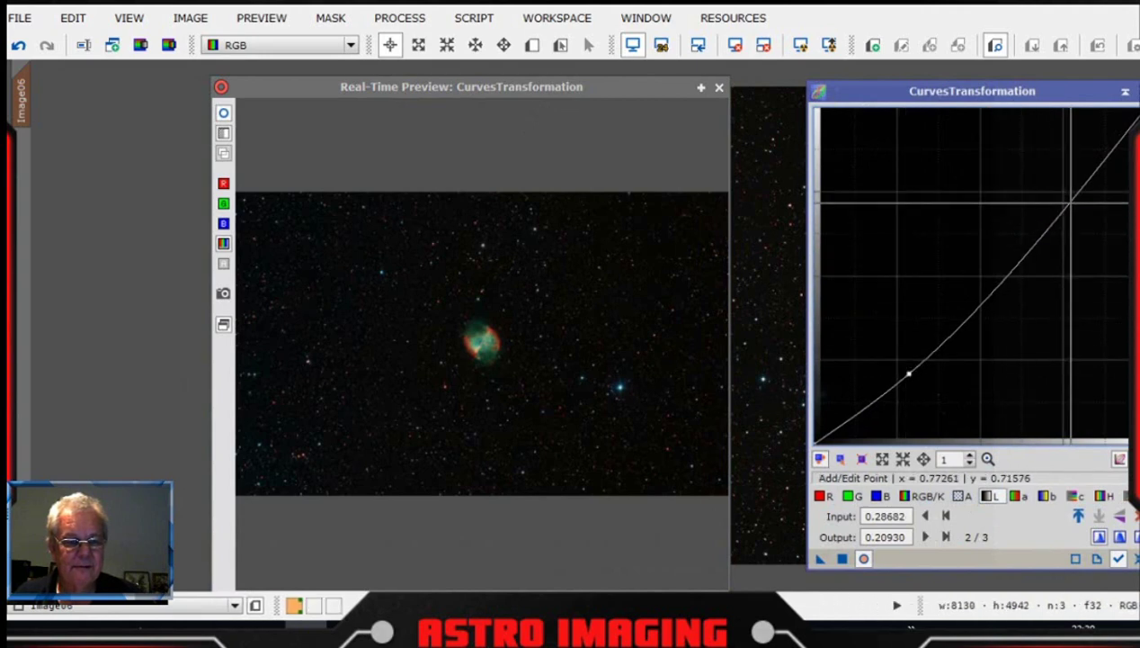
mouse_move(1070, 203)
left_mouse_down()
mouse_move(1036, 162)
mouse_move(1045, 159)
mouse_move(1060, 205)
left_mouse_up()
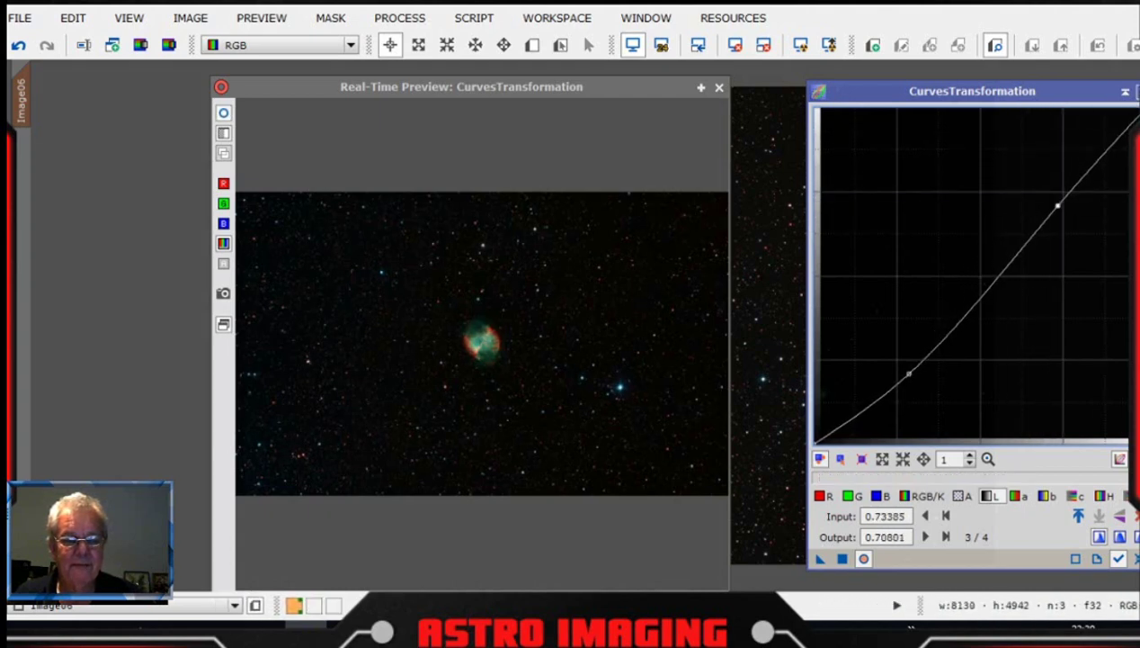
left_click(1125, 91)
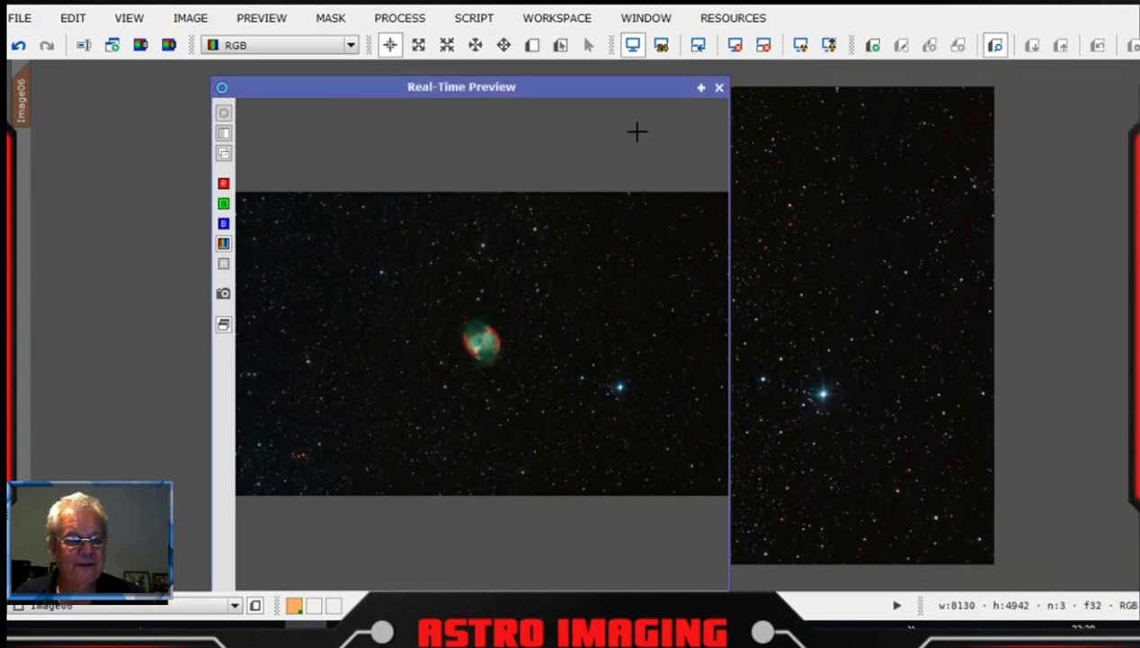
left_click(719, 88)
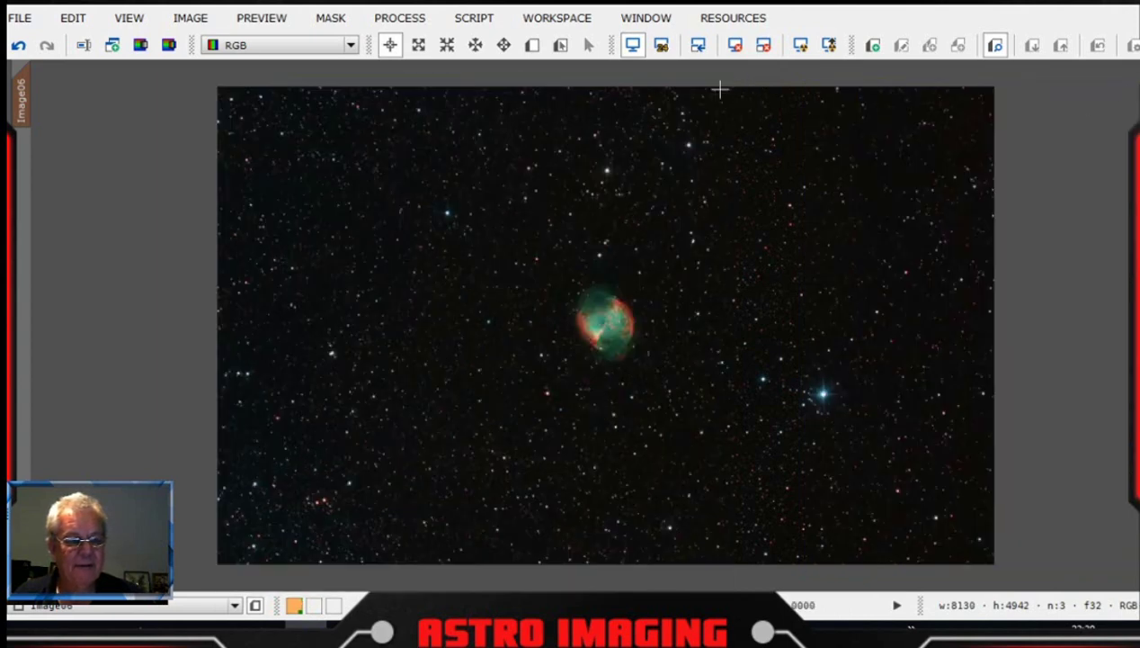
- Undo the star saturation boost on Image06 and reopen CurvesTransformation with its real-time preview
left_click(20, 47)
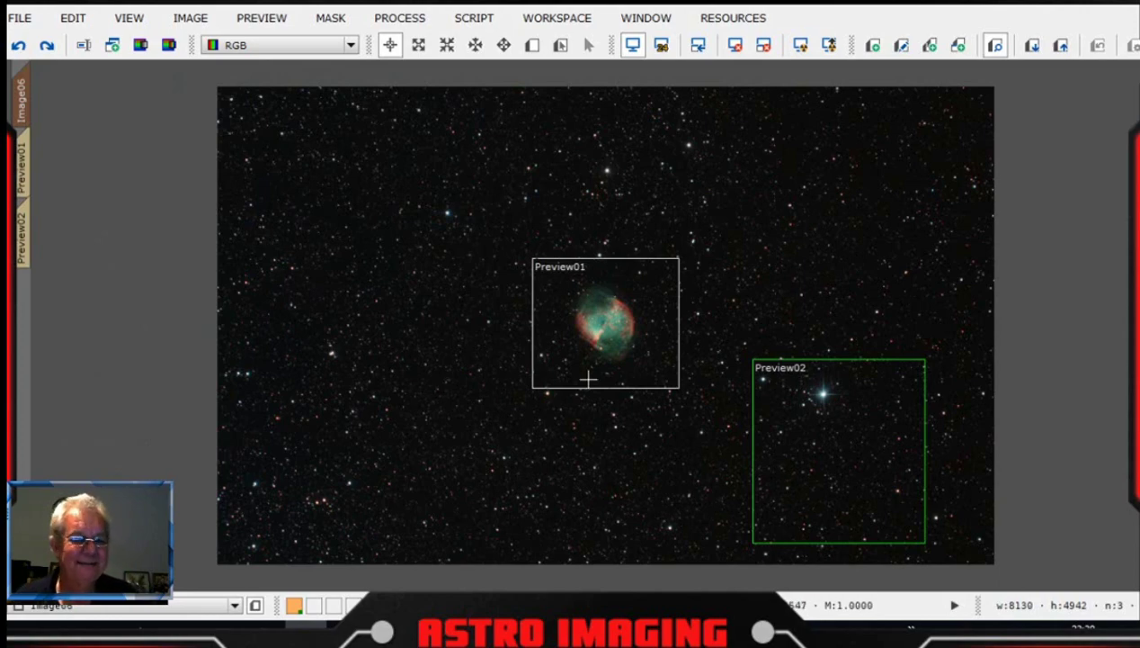
left_click(399, 18)
mouse_move(522, 11)
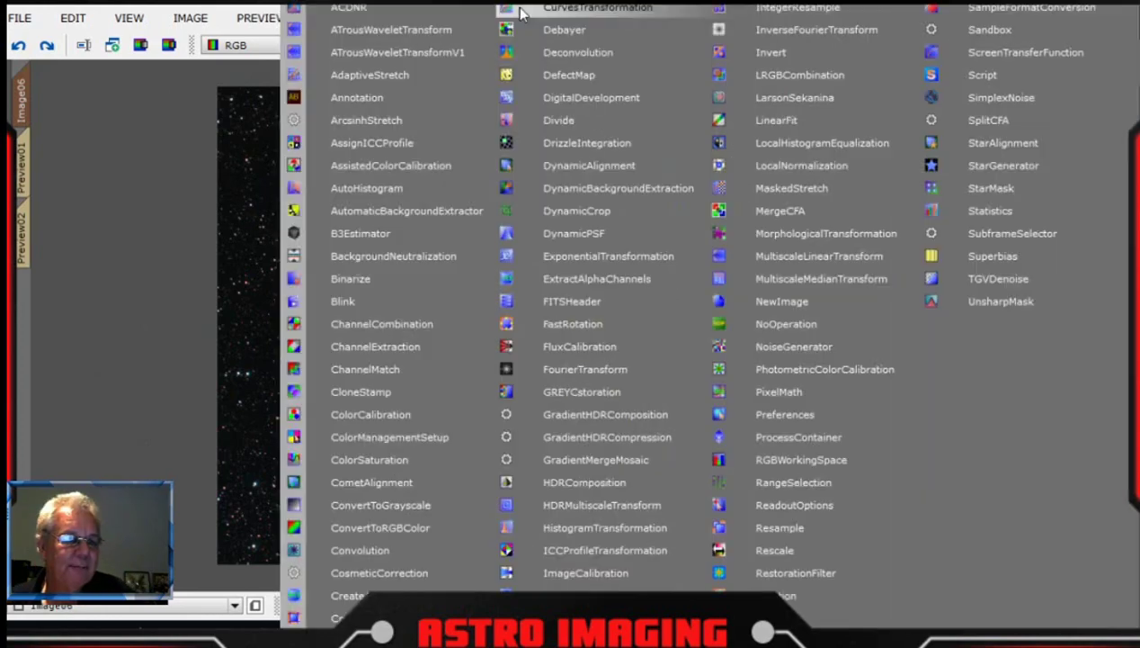
left_click(619, 9)
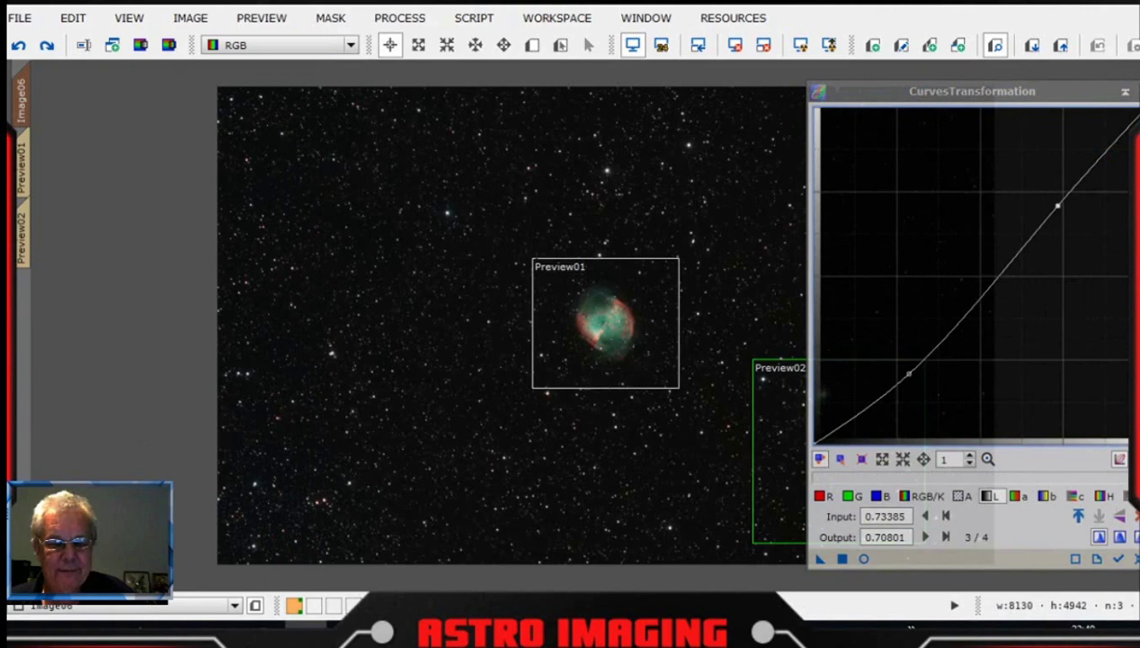
left_click(865, 558)
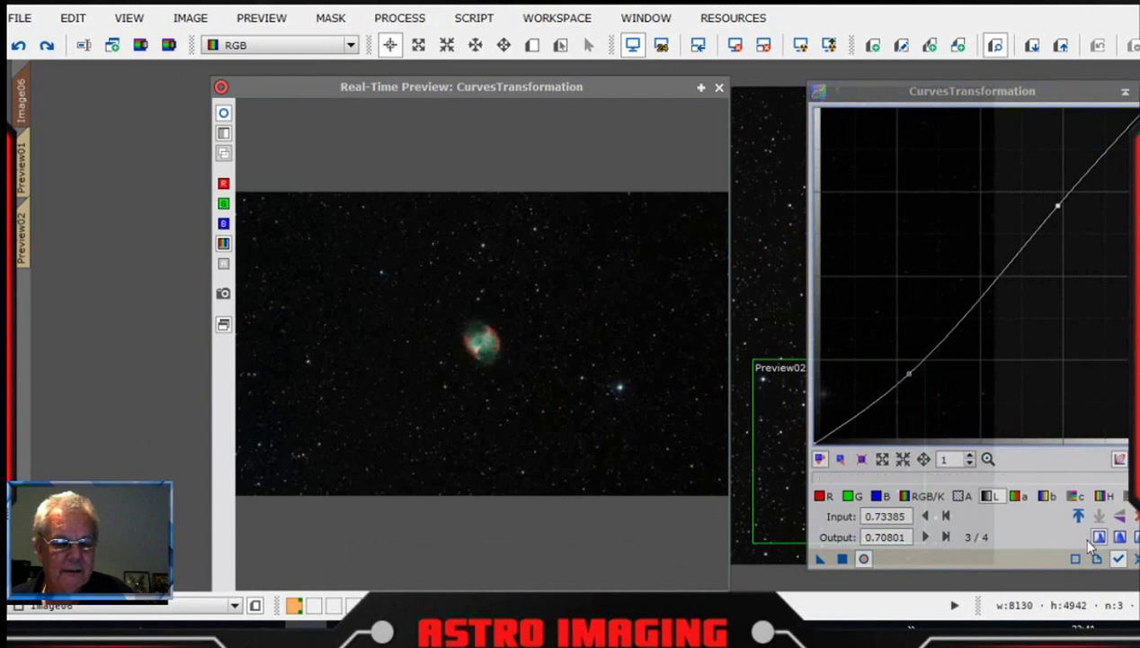
- Anchor the combined RGB/K curve on the diagonal with three points at about 0.56, 0.62 and 0.69
left_click(917, 498)
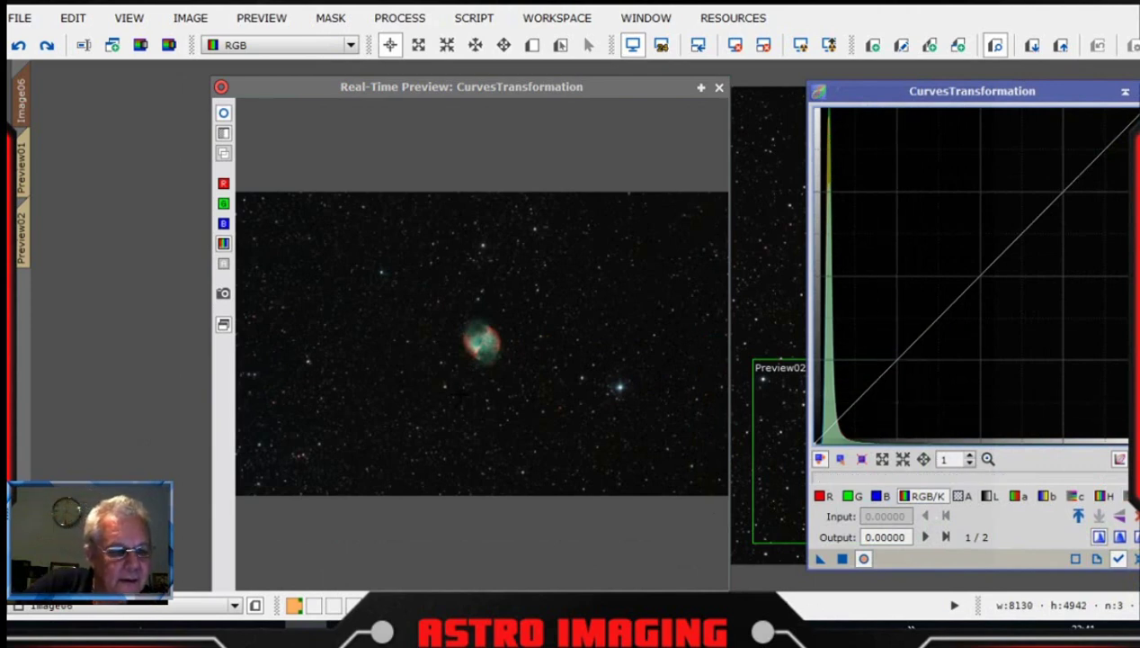
left_click(455, 408)
left_click_drag(455, 408, 451, 408)
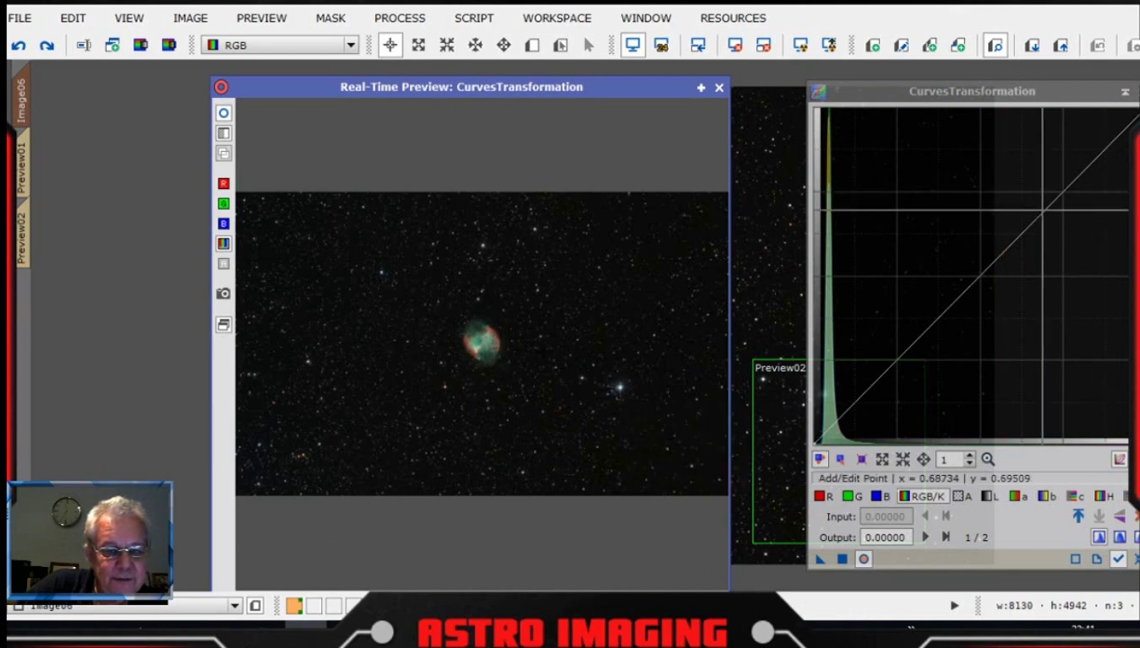
left_click(1042, 213)
left_click(1020, 234)
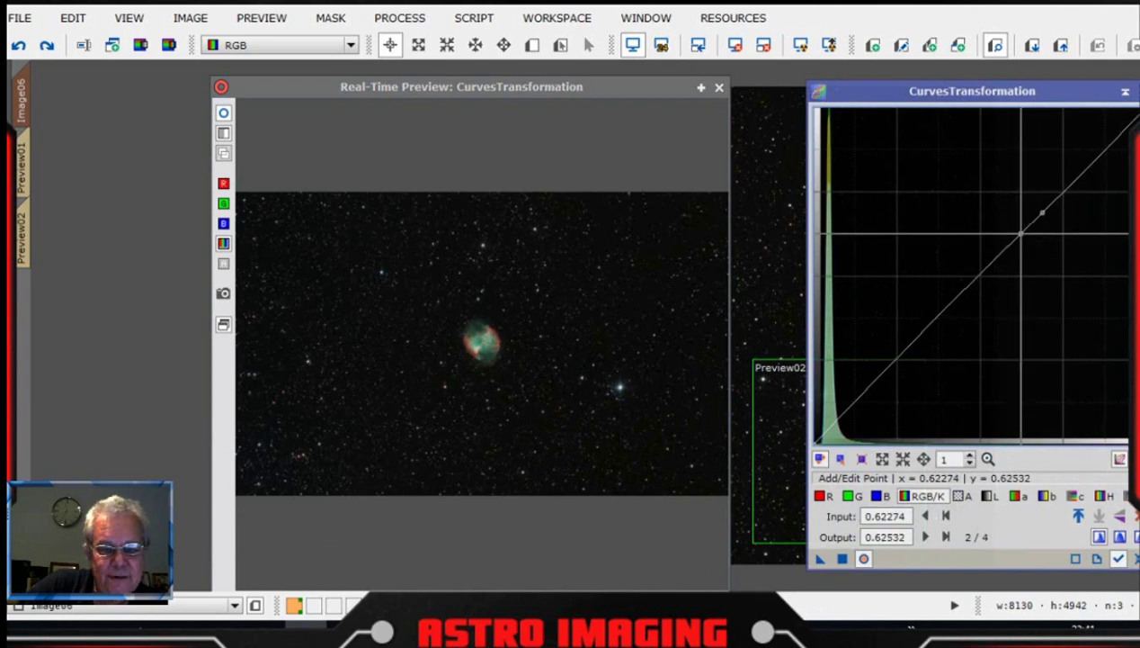
left_click_drag(1007, 249, 1002, 253)
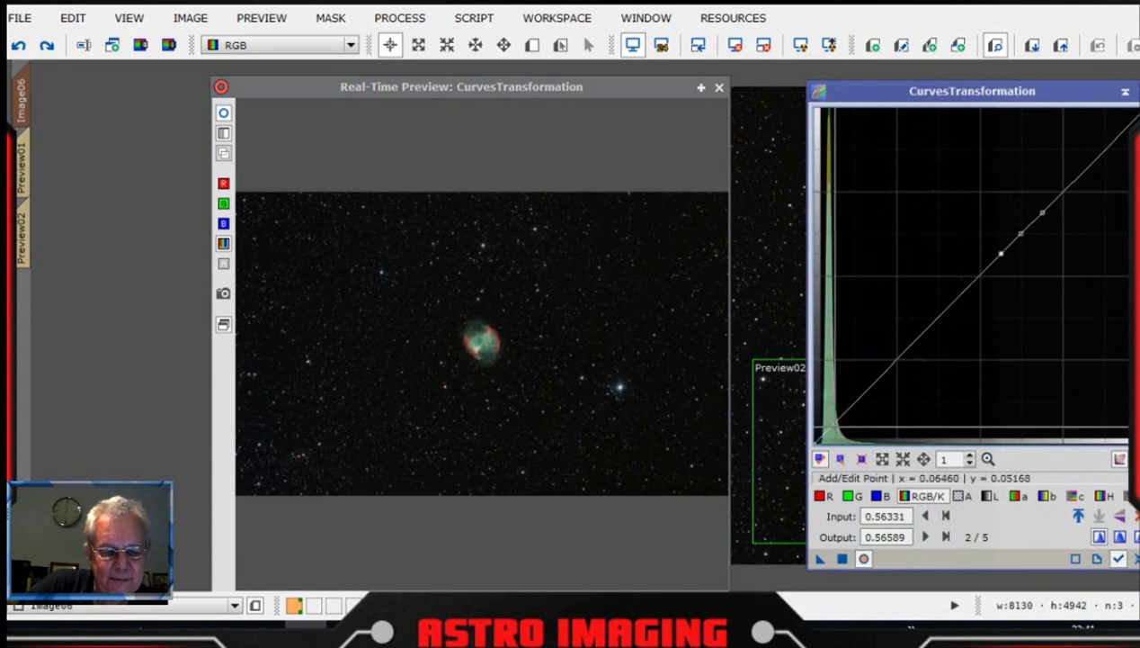
- Darken the shadows with an RGB/K point at input 0.054, output 0.031, apply the curve to Image06 and close CurvesTransformation
left_click_drag(832, 422, 833, 429)
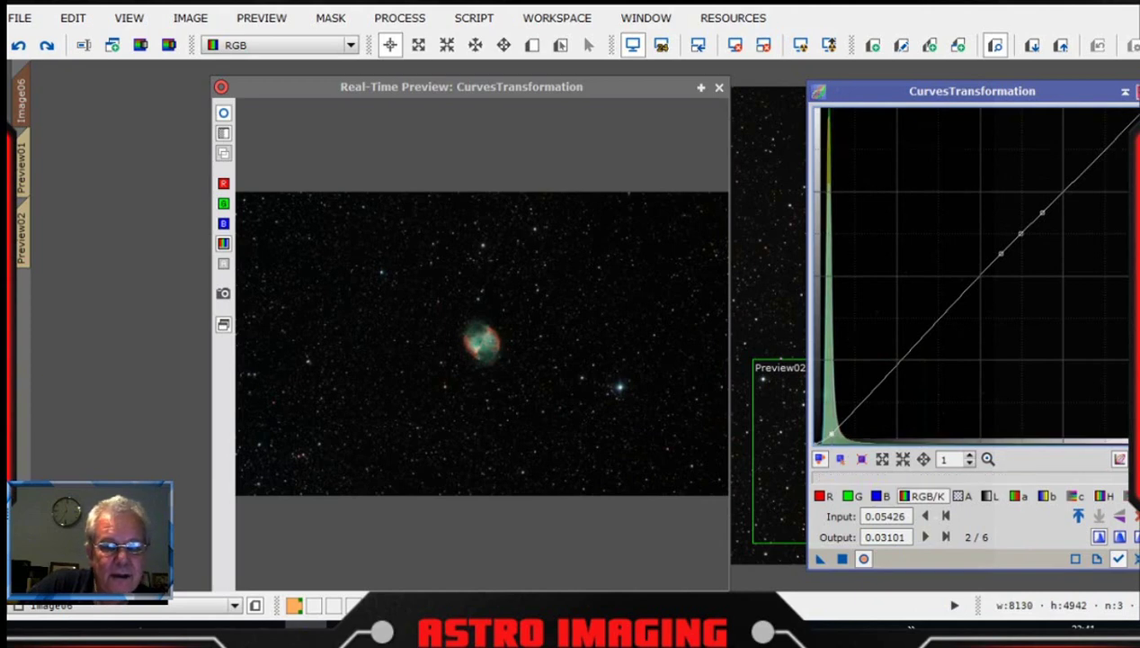
left_click(718, 87)
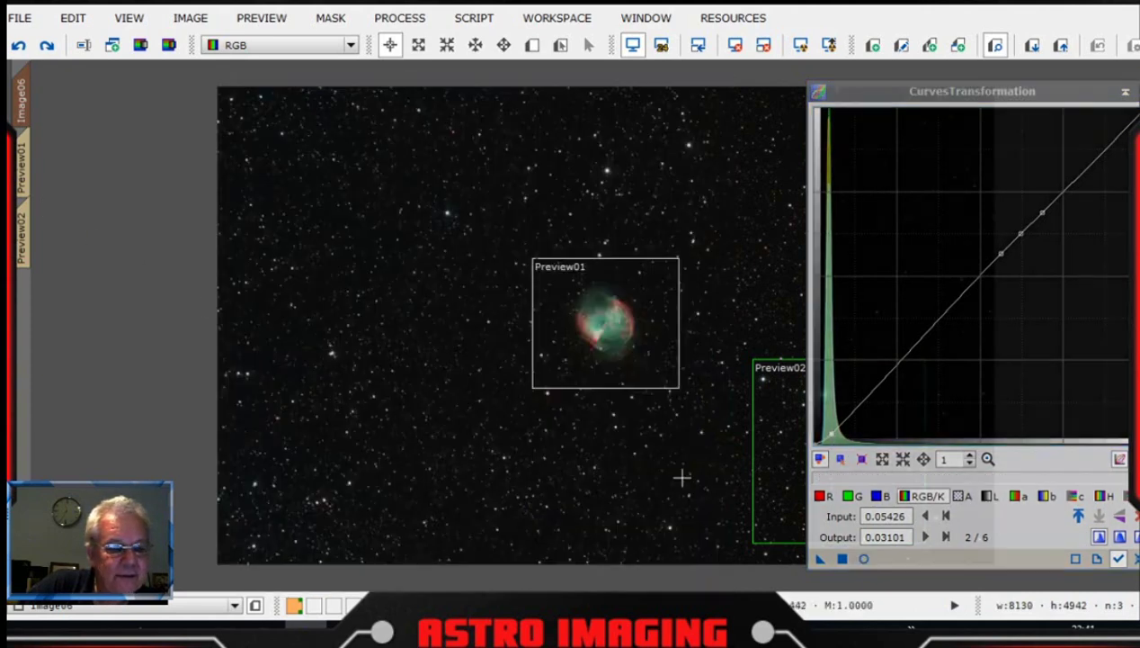
left_click(820, 560)
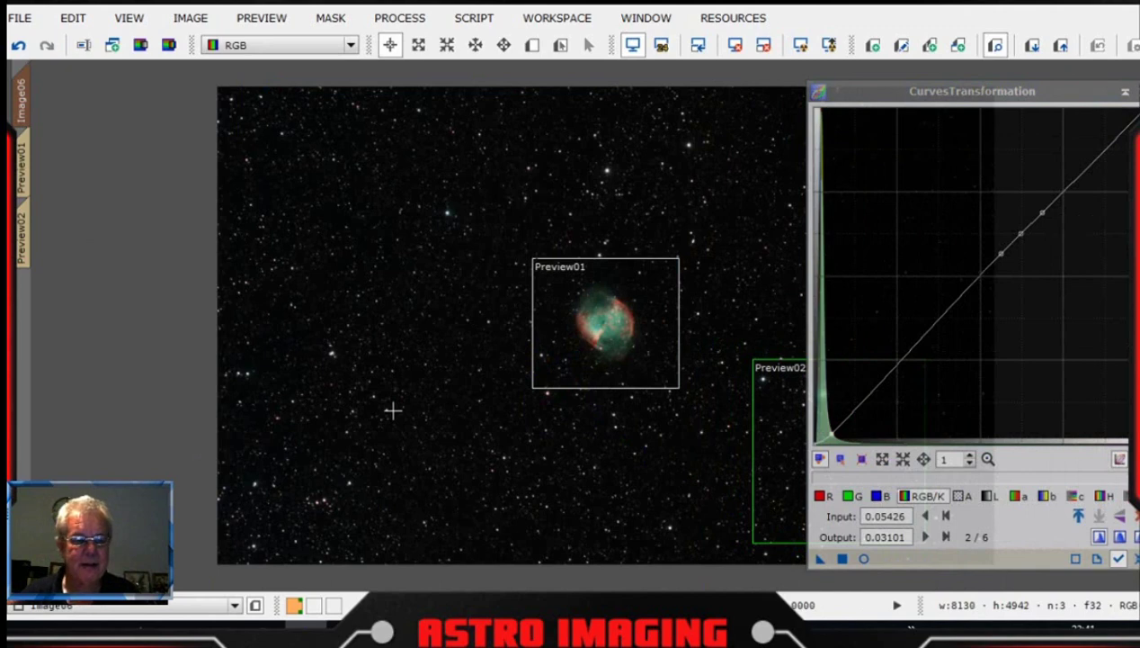
left_click_drag(968, 98, 914, 92)
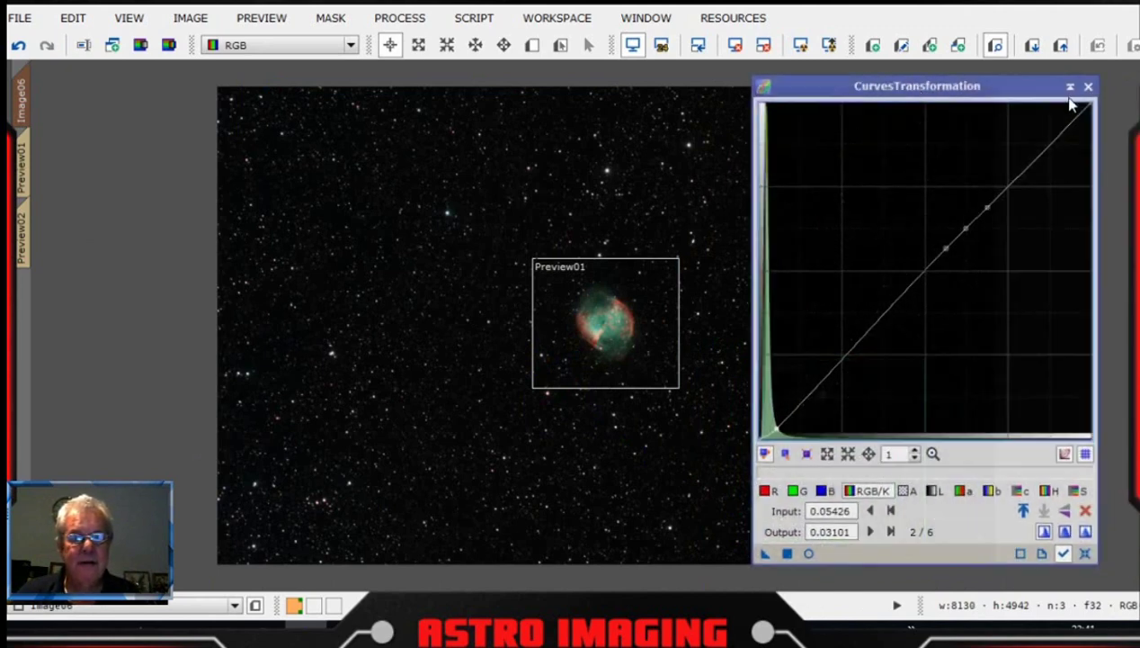
left_click(1088, 87)
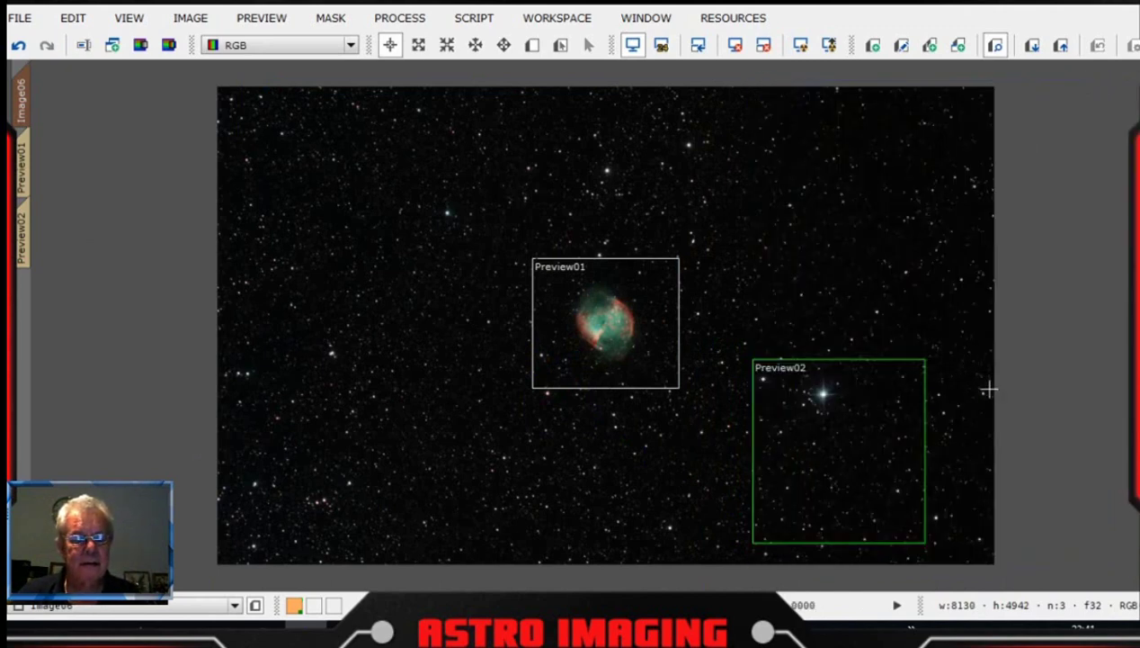
- Invert the mask on Image06 so the nebula is exposed and the background protected, checking with the mask overlay and hiding it again
scroll(629, 349, "up", 3)
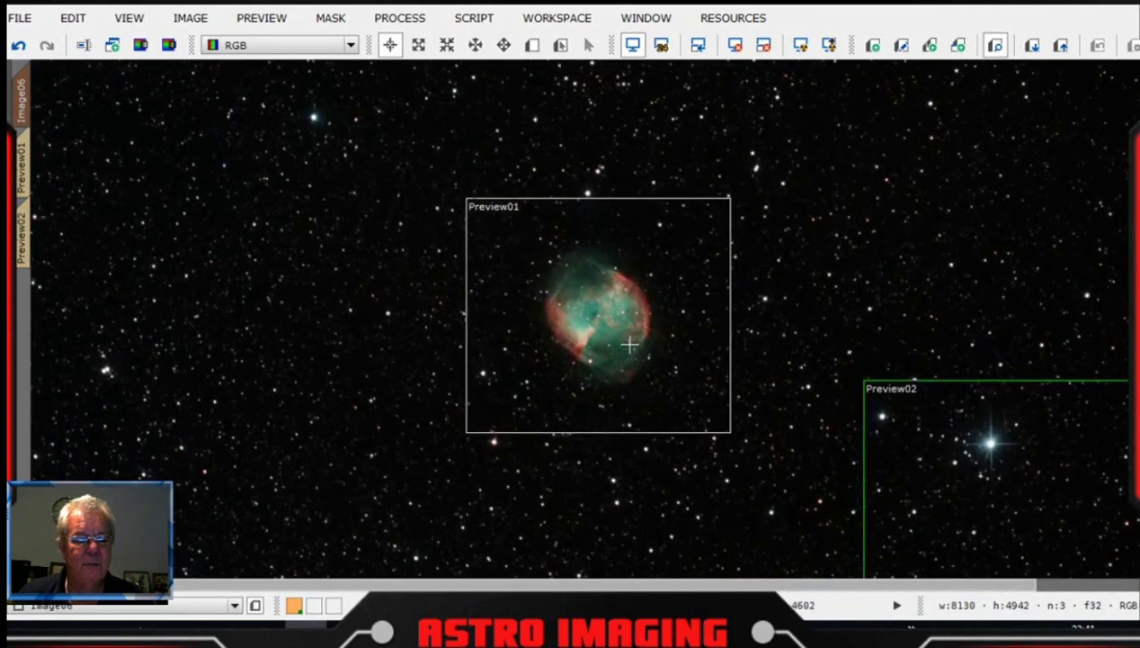
scroll(629, 344, "down", 2)
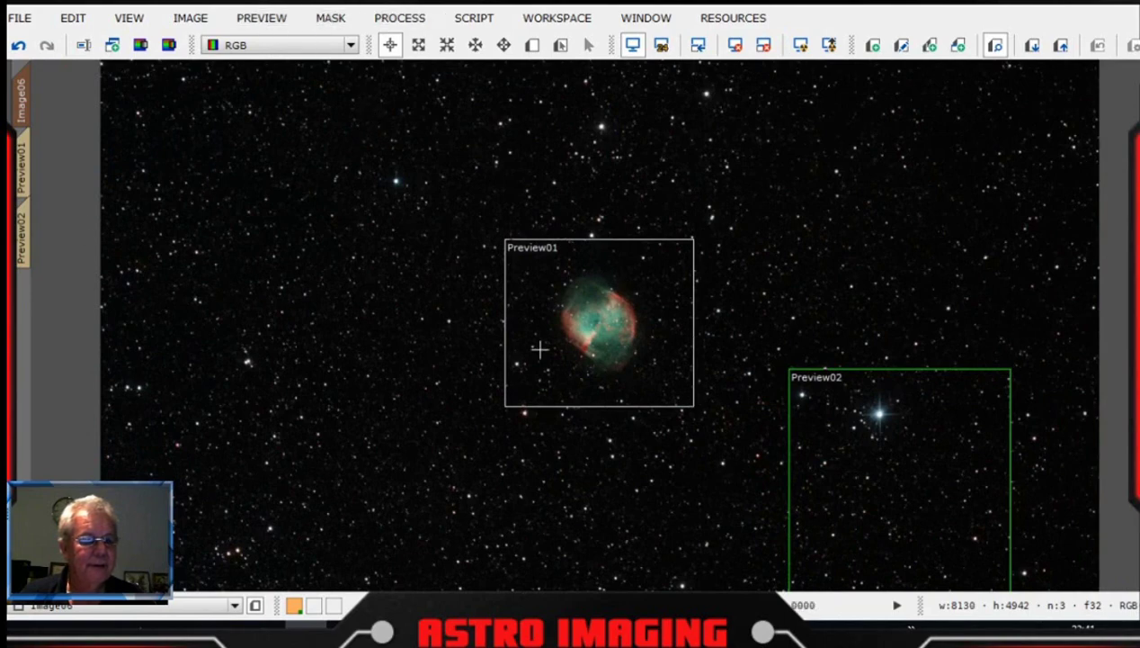
scroll(587, 336, "up", 2)
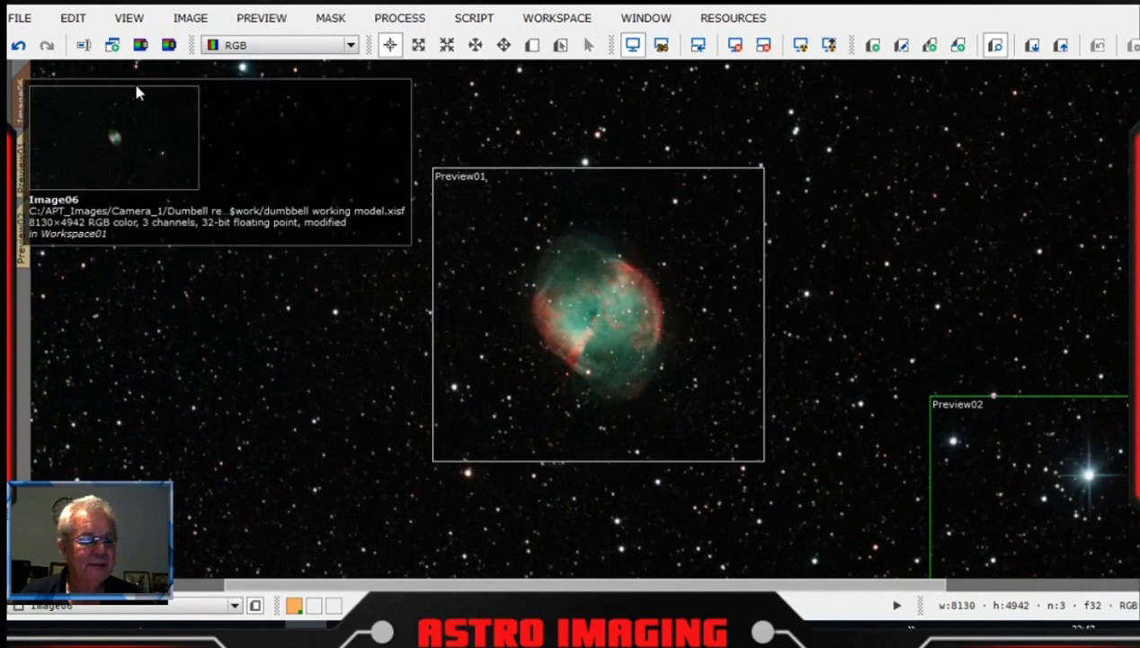
left_click(326, 20)
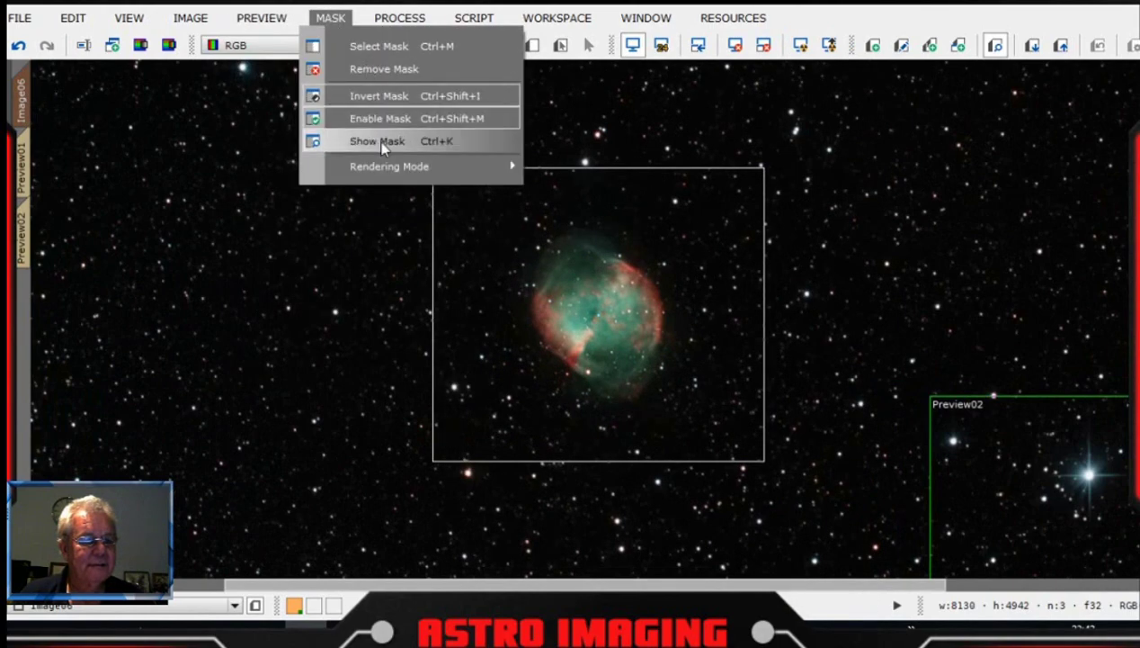
left_click(382, 144)
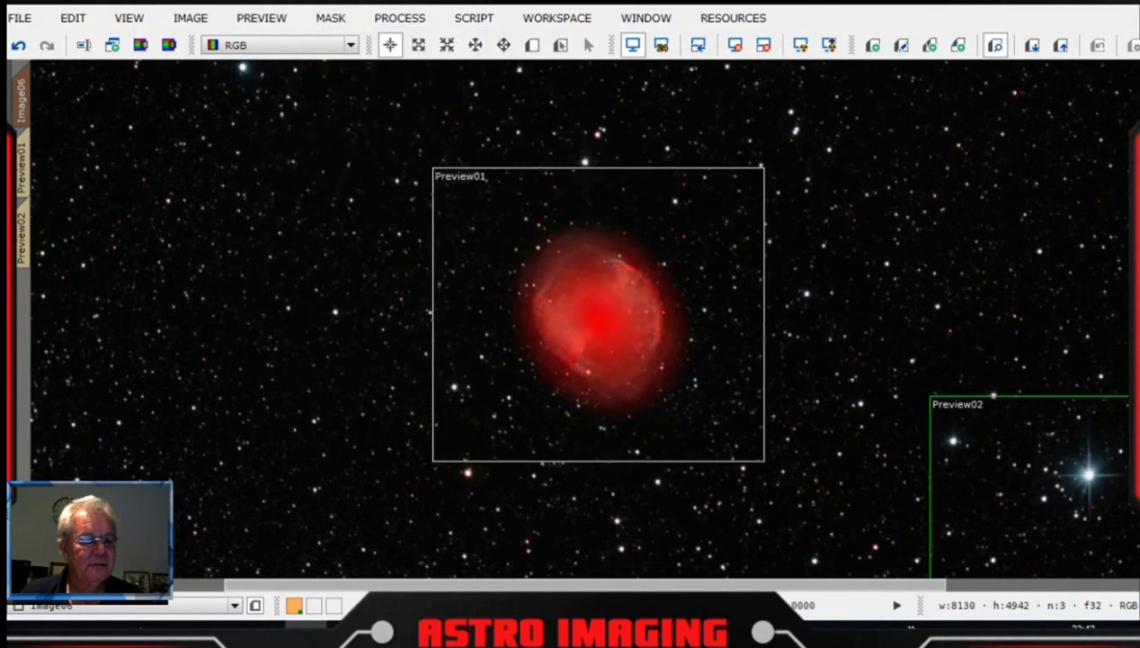
left_click(262, 18)
mouse_move(330, 18)
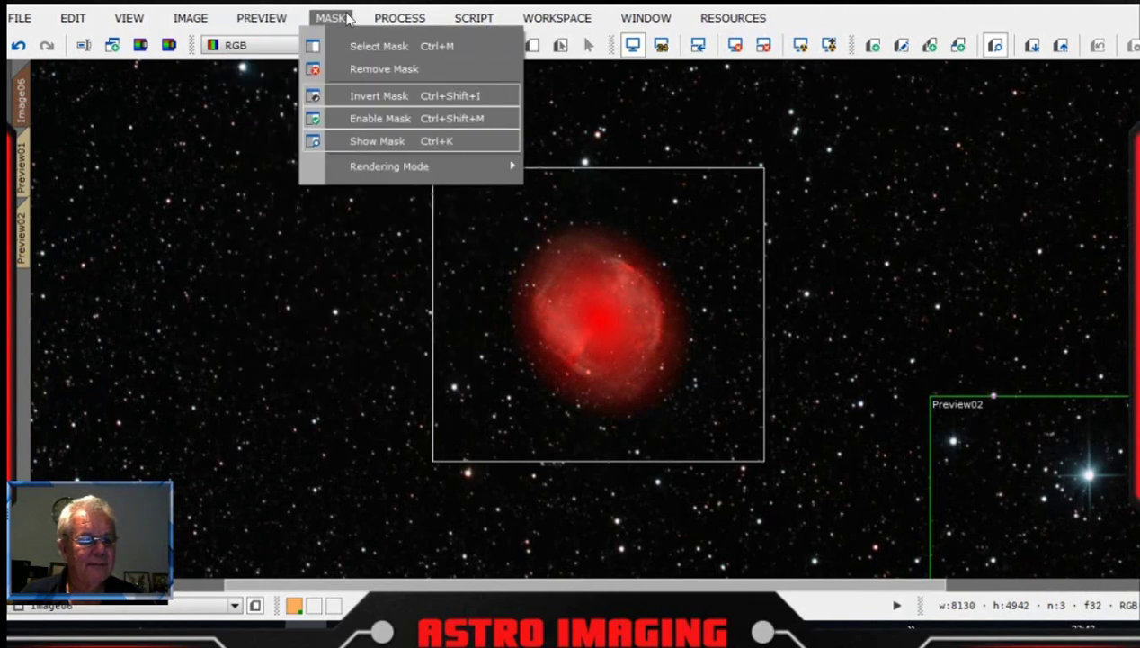
left_click(367, 96)
left_click(330, 18)
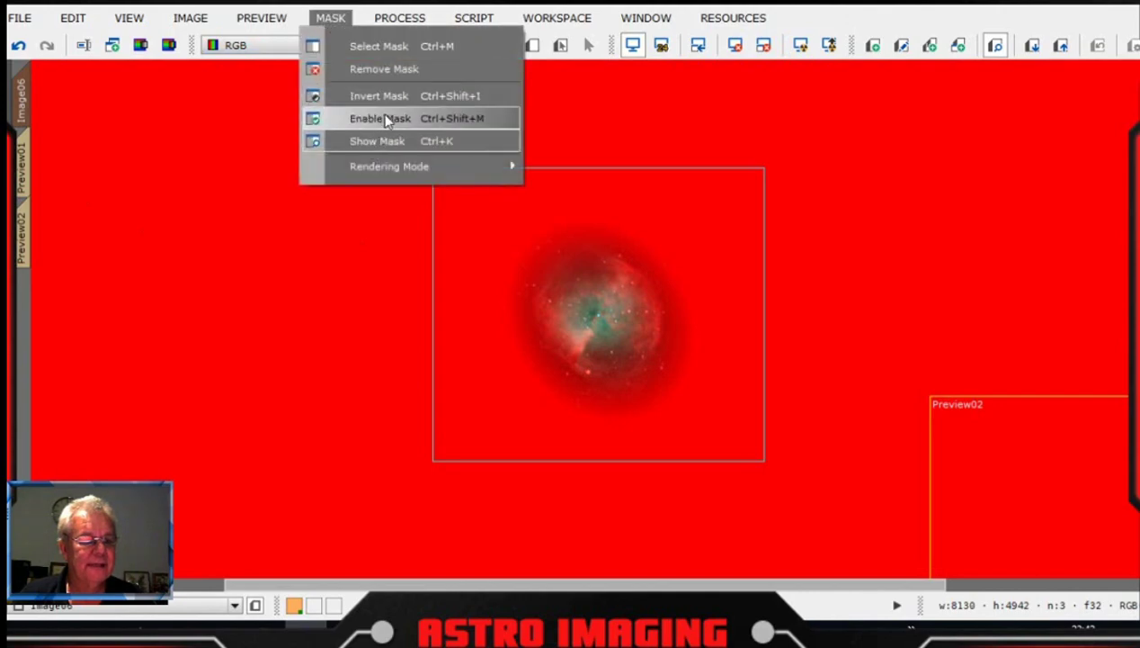
left_click(380, 142)
- Open the ColorSaturation process and place its window clear of the nebula
left_click(396, 18)
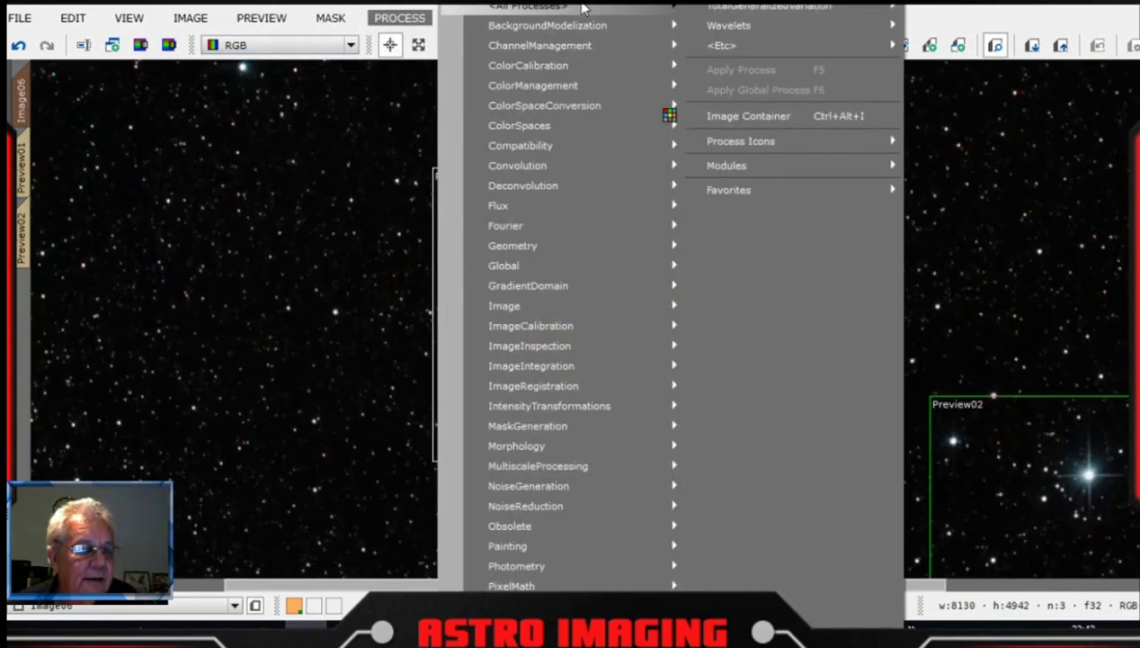
mouse_move(573, 13)
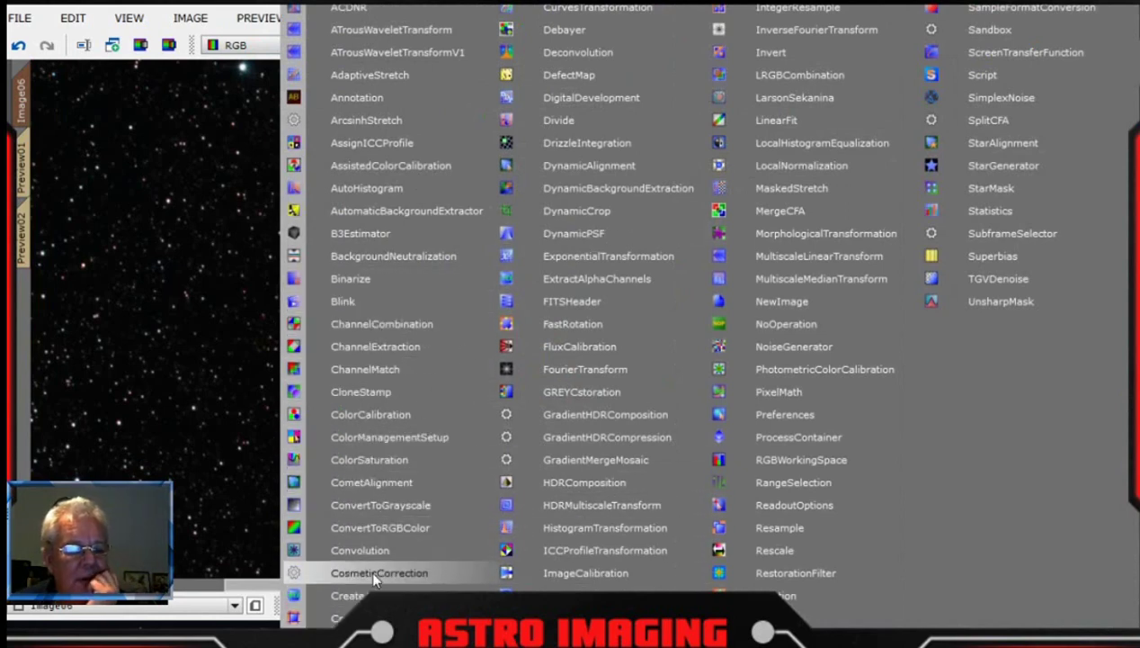
left_click(388, 459)
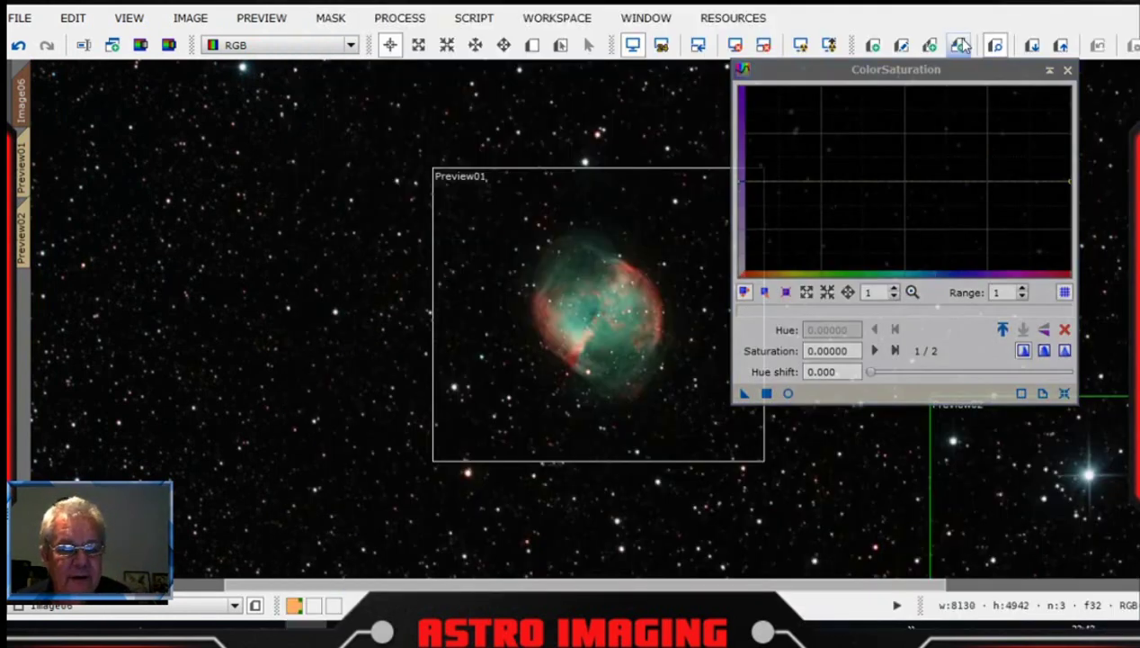
left_click_drag(965, 74, 1027, 142)
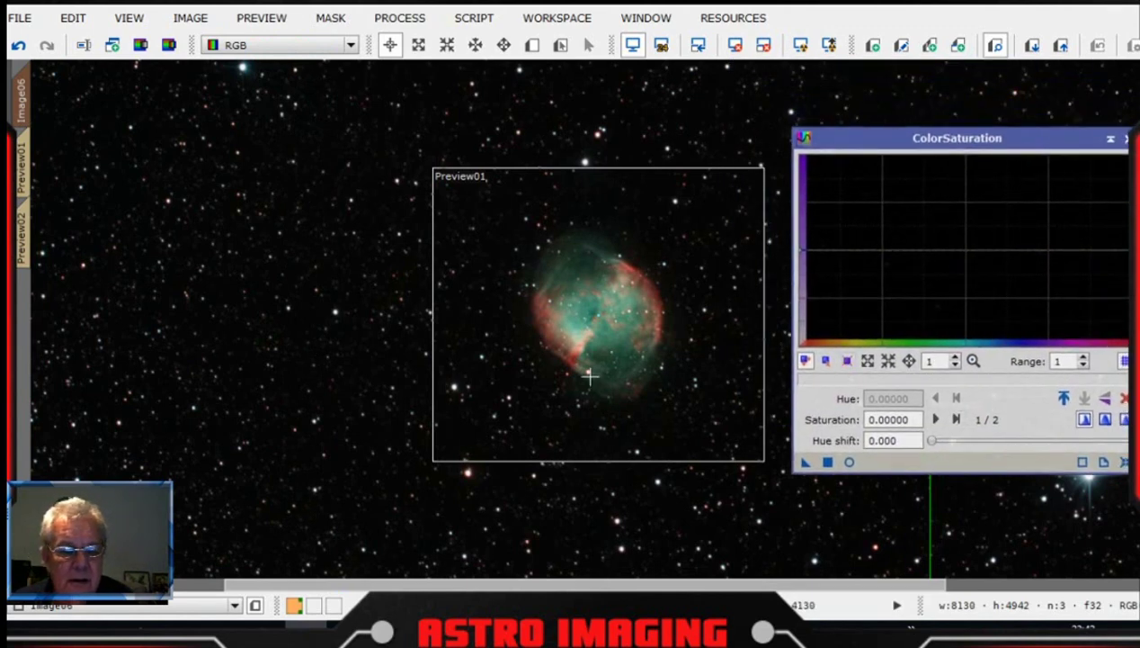
- Pin the saturation curve near zero with a row of anchor points from hue about 0.18 to 0.88
left_click(858, 250)
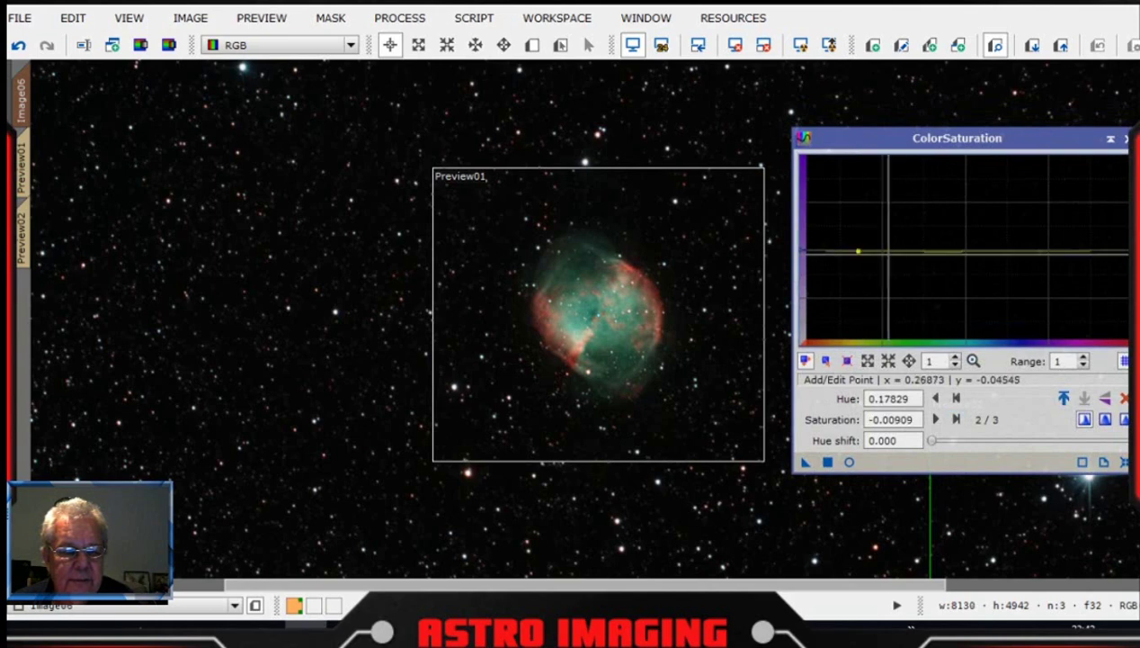
left_click(891, 250)
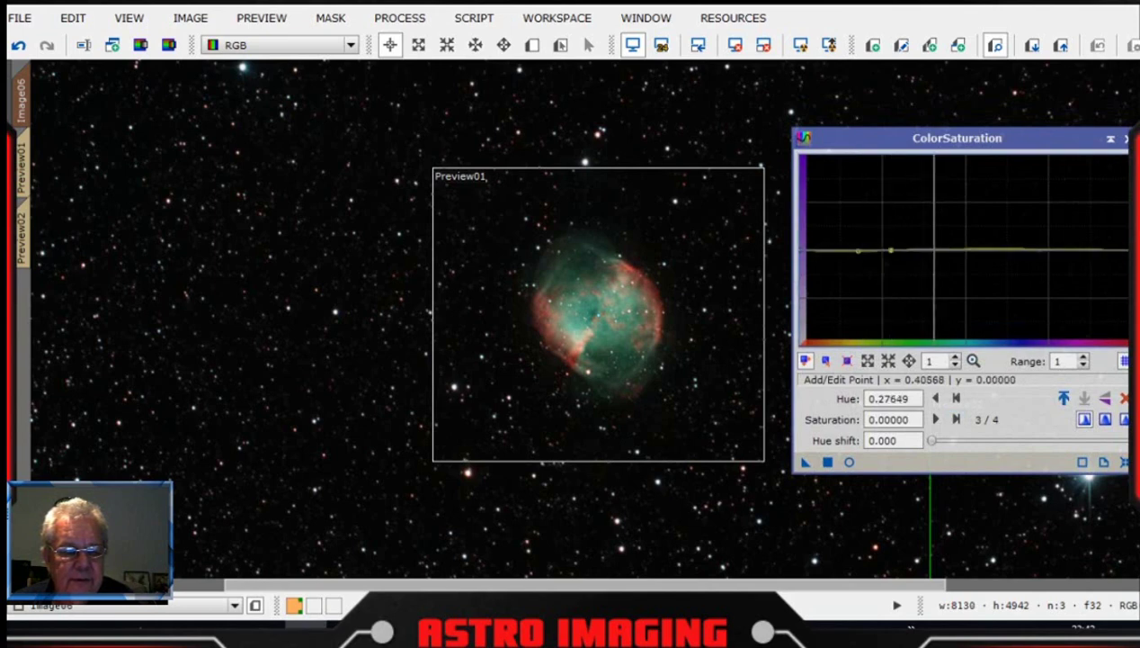
left_click(935, 251)
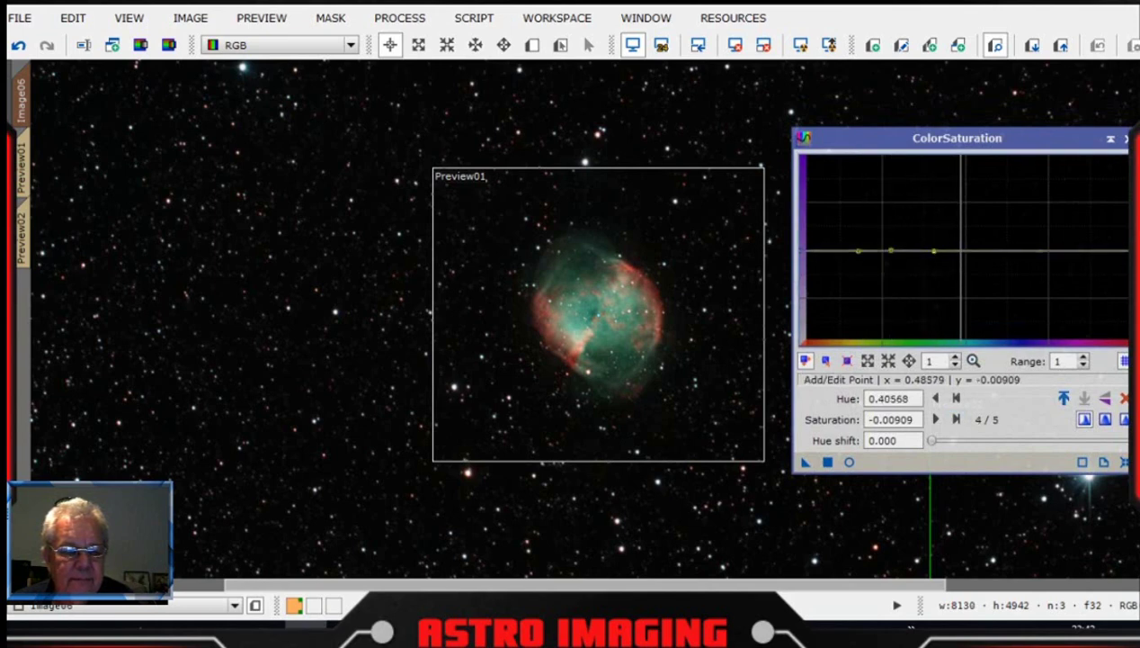
left_click(965, 250)
left_click(998, 250)
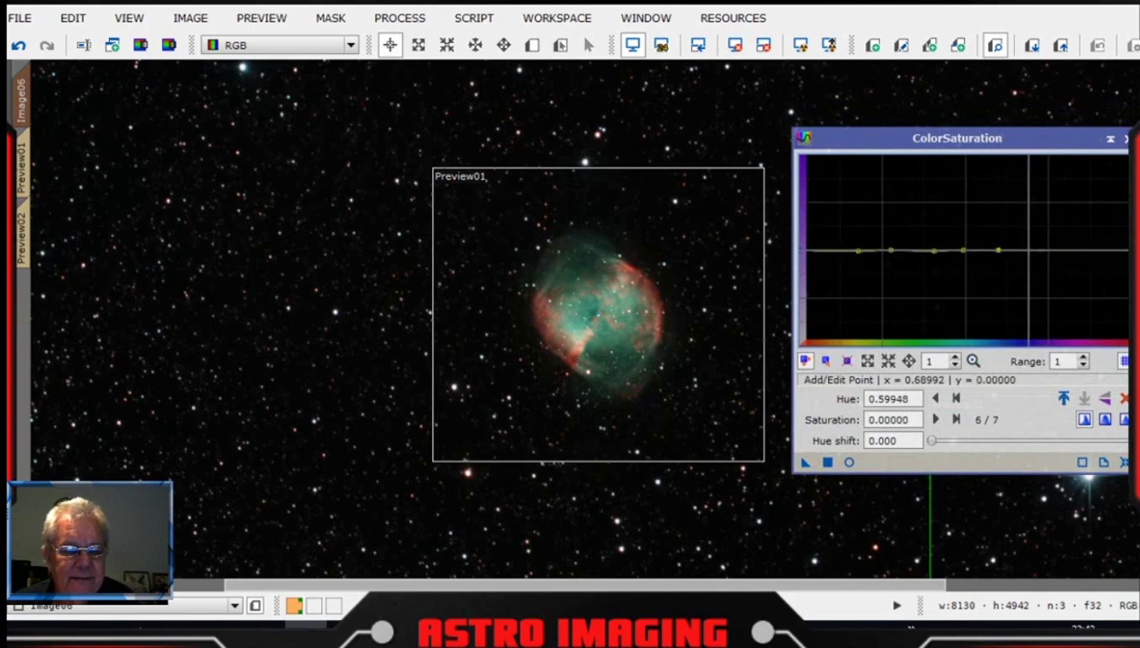
left_click(1029, 250)
left_click(1066, 250)
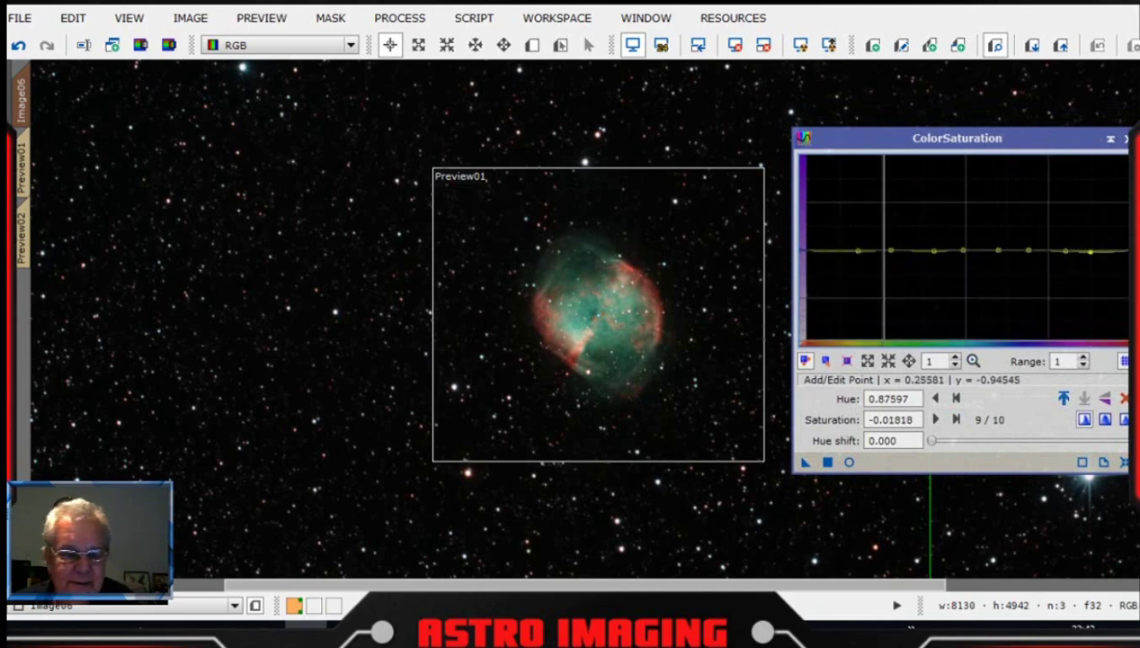
- Sample the hues of the nebula's red rim in Image06 against the ColorSaturation graph
left_click(568, 349)
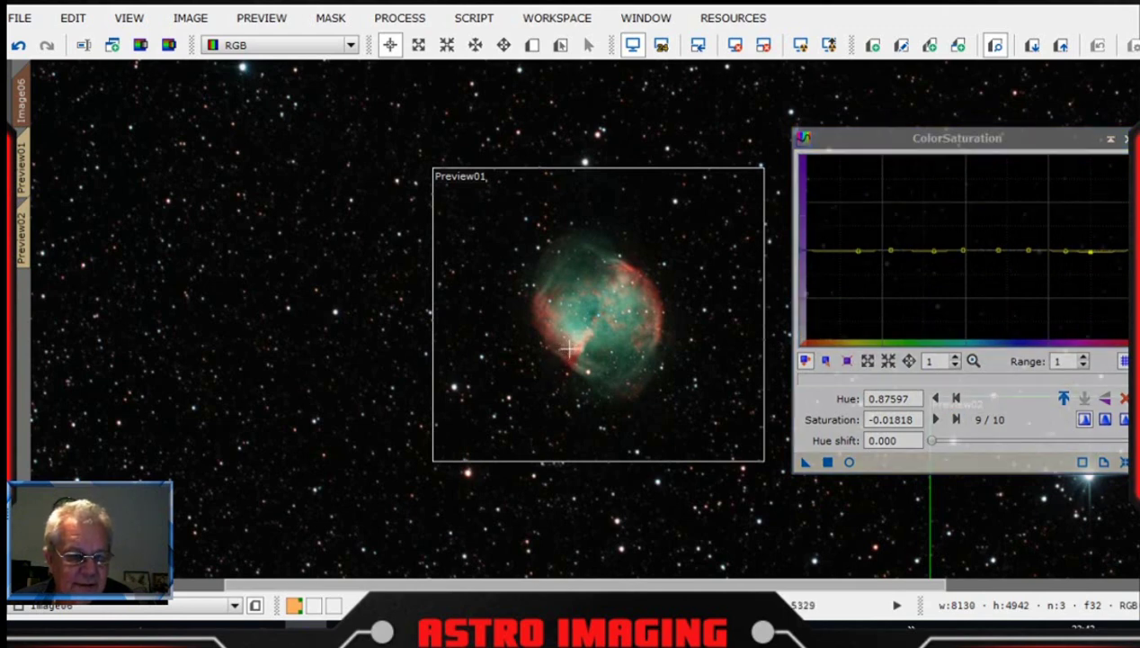
left_click(568, 349)
left_click(568, 349)
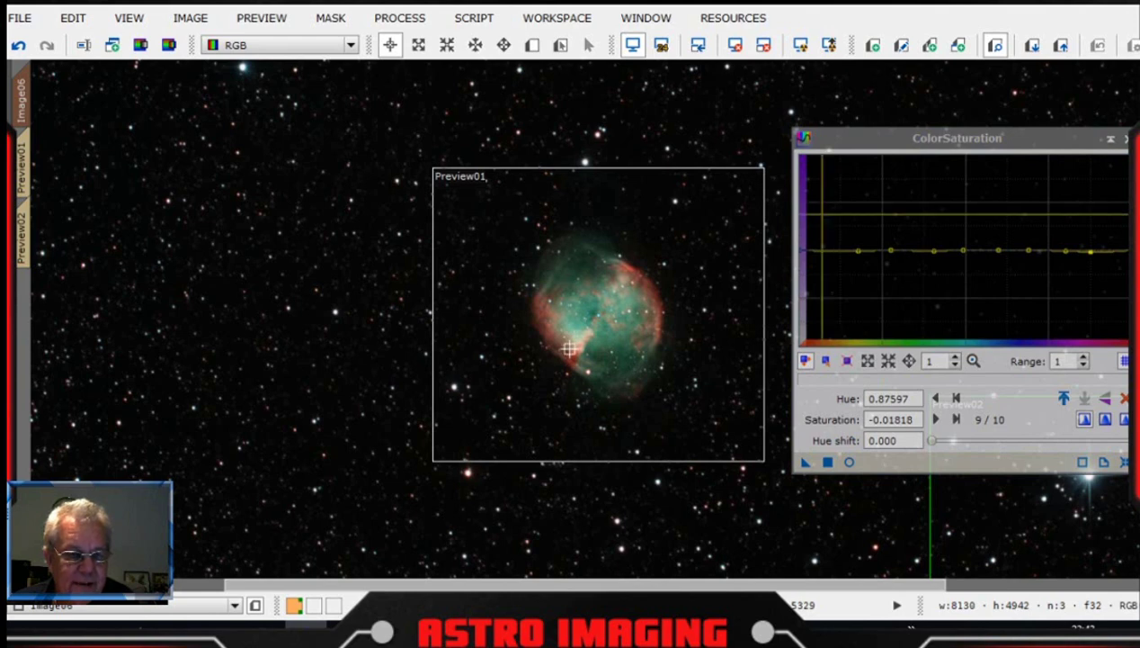
left_click(568, 349)
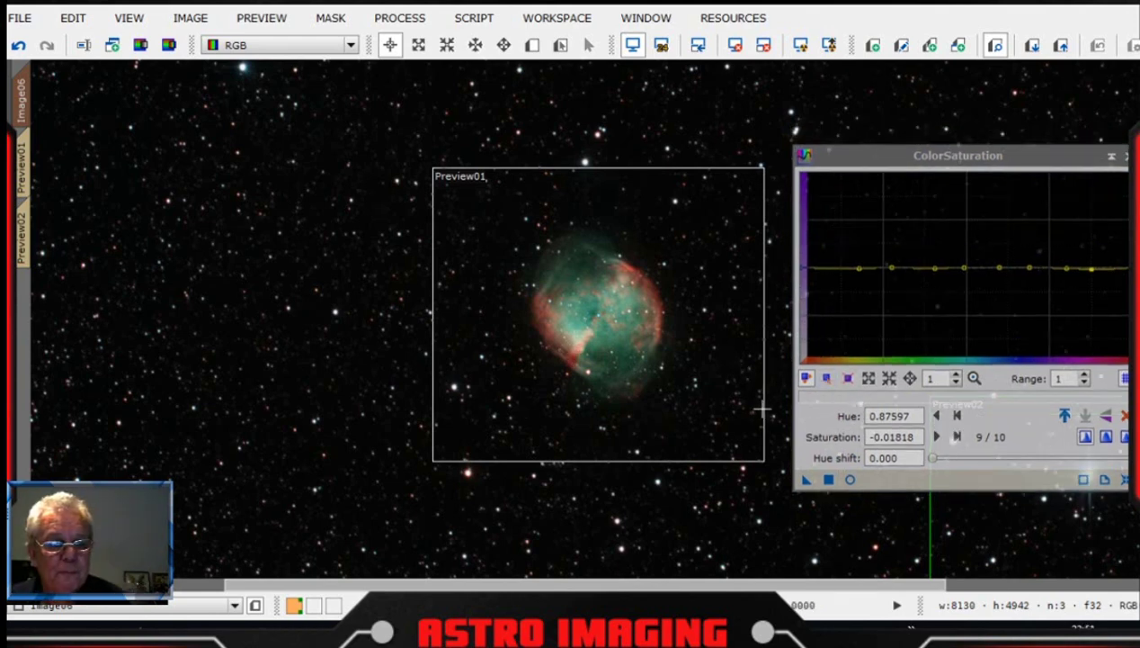
left_click(570, 357)
left_click_drag(570, 357, 669, 376)
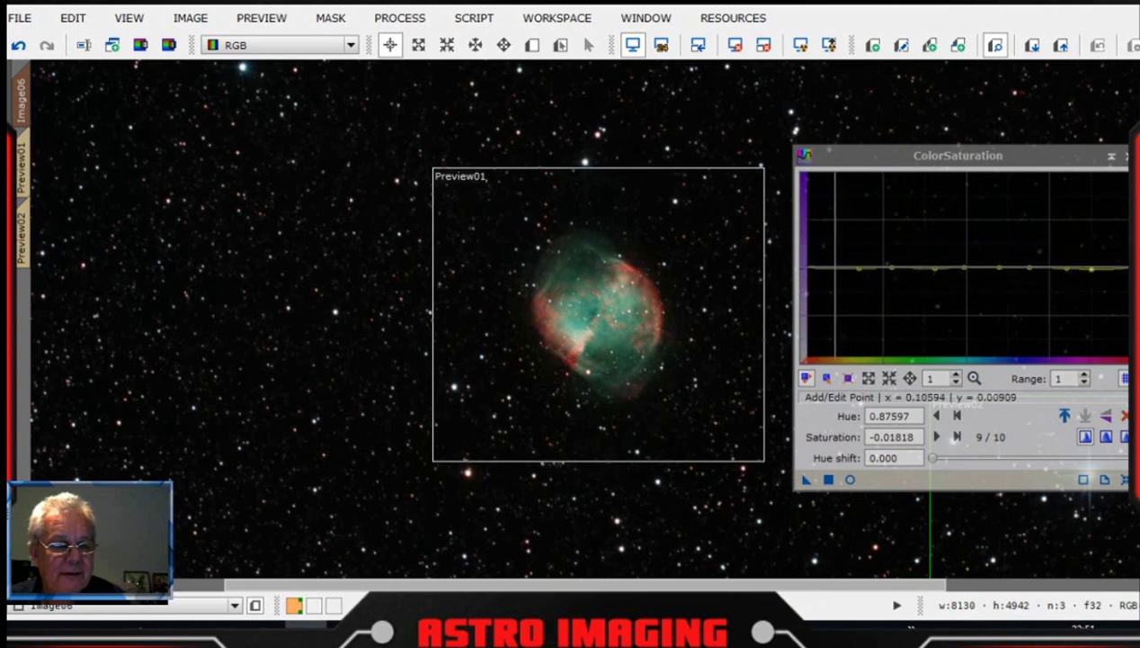
- Add a saturation point of about 0.15 at hue 0.11 and briefly open the real-time preview on Image06
left_click_drag(835, 269, 837, 254)
left_click(850, 479)
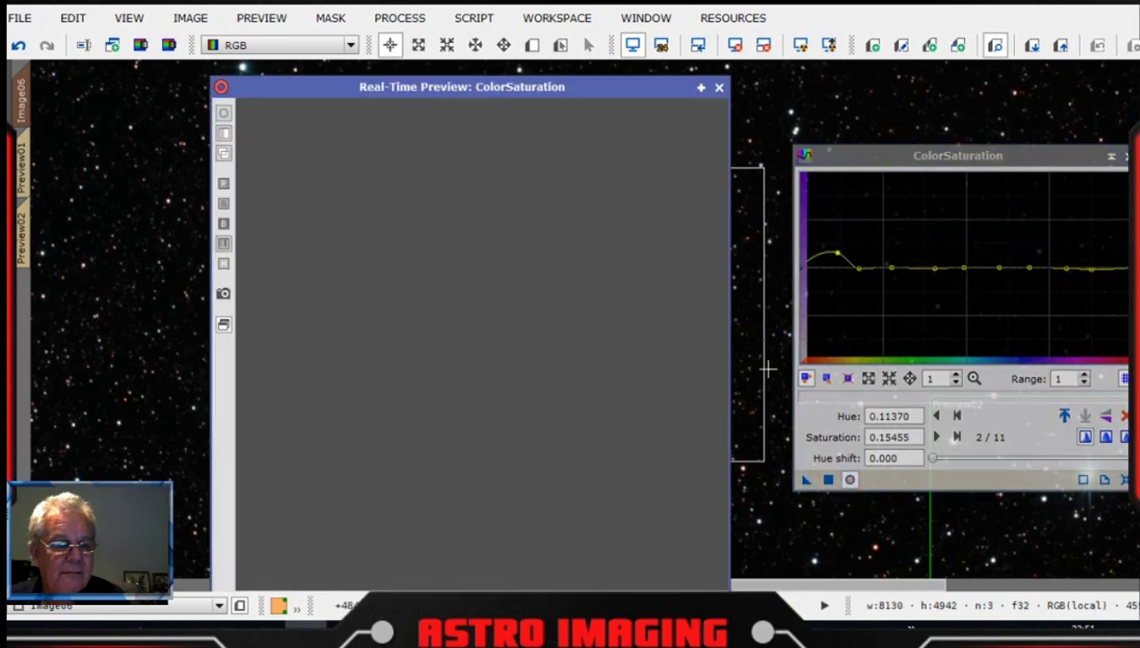
left_click(719, 88)
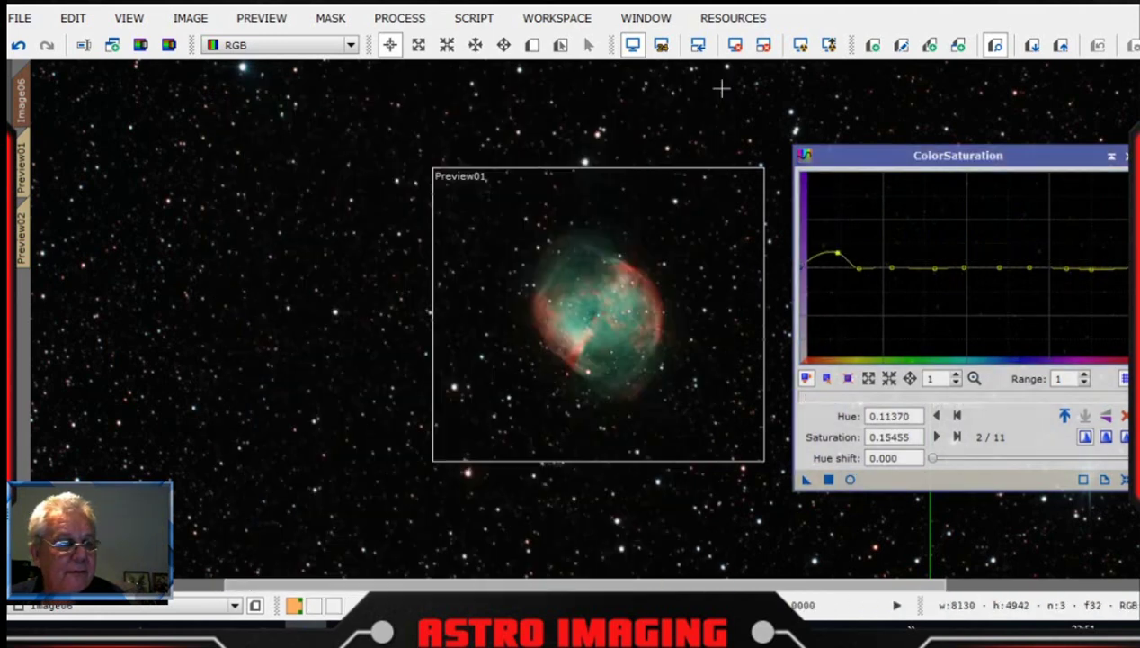
- Preview the effect on Preview01 in real time, raise the saturation at hue 0.11 to about 0.76 and compare with the original
left_click(27, 172)
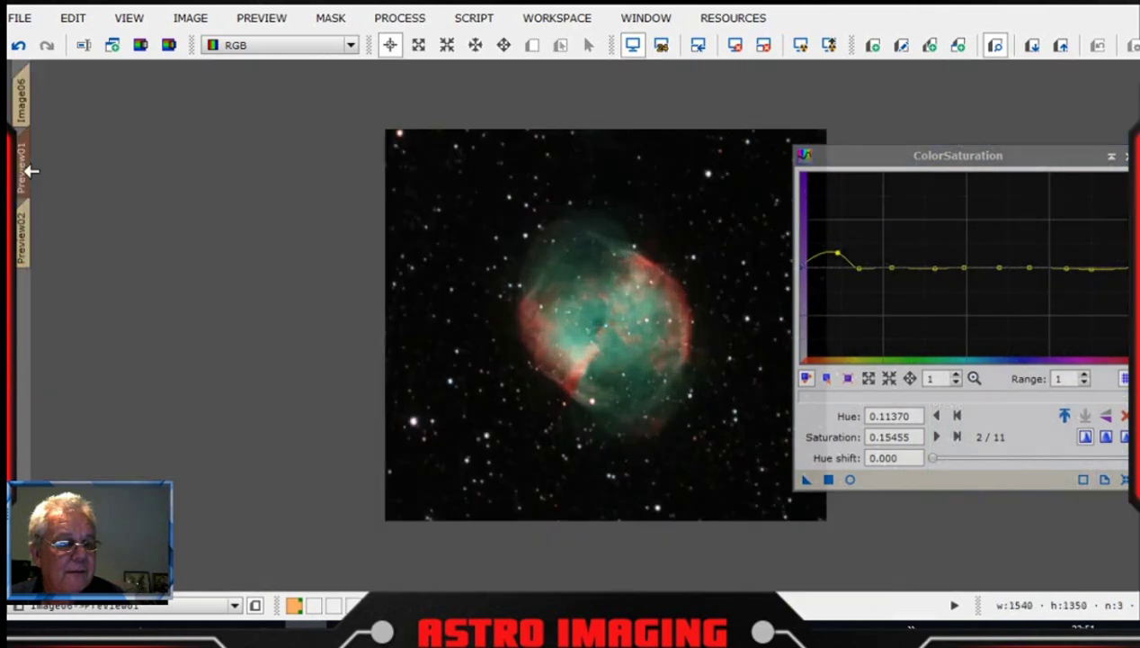
left_click(850, 481)
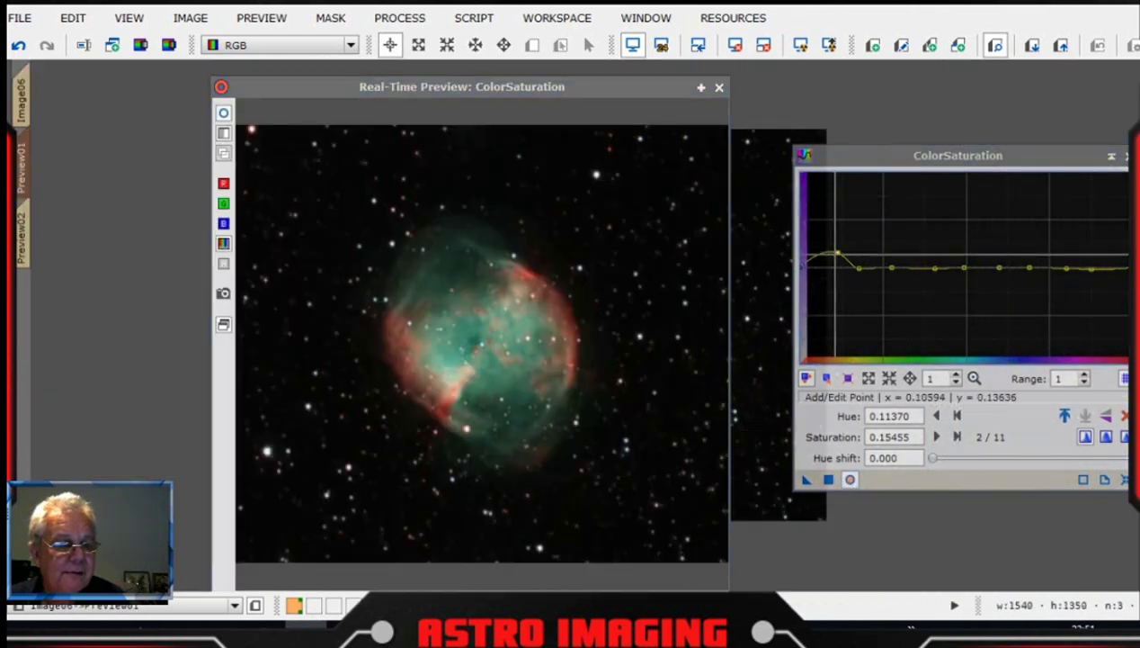
left_click_drag(839, 253, 837, 196)
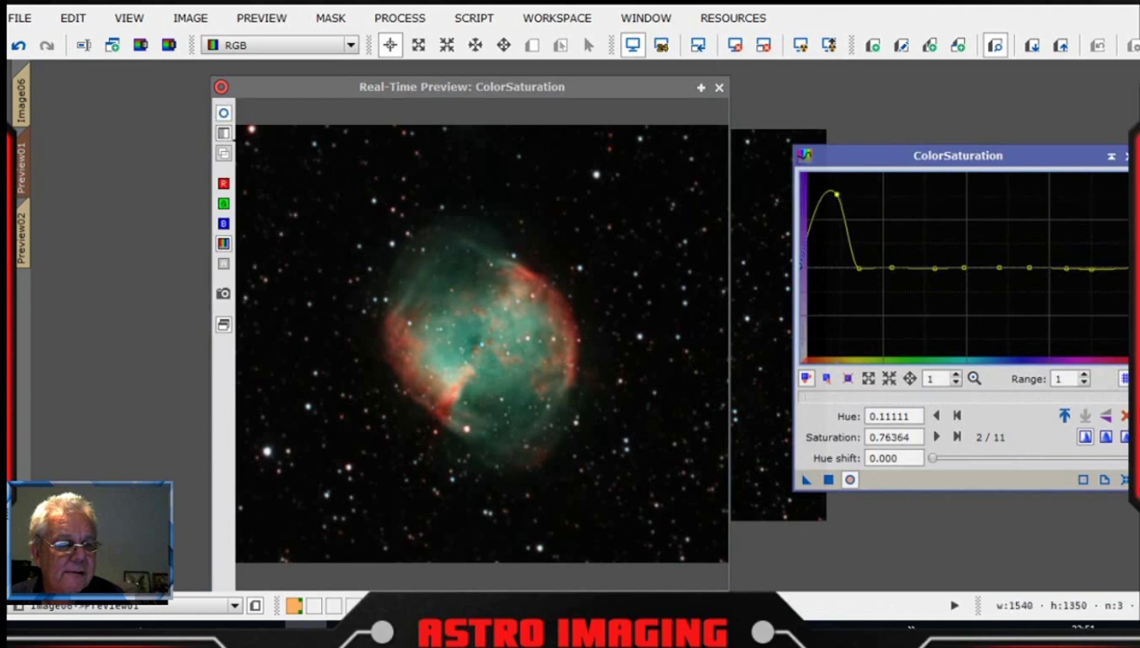
left_click(225, 120)
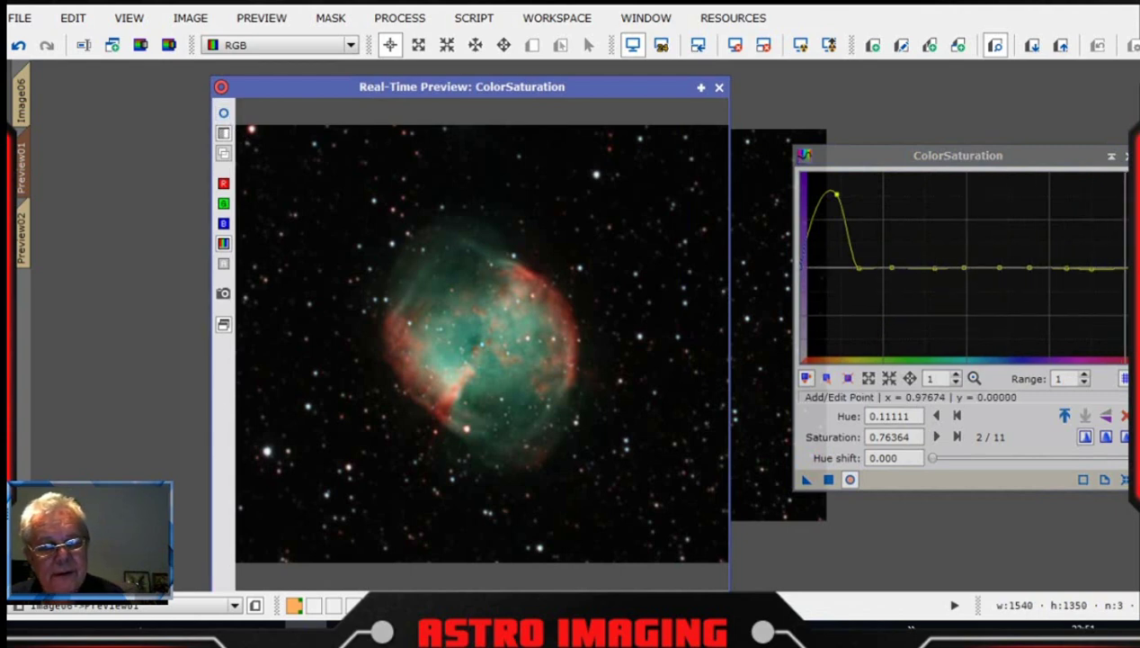
- Add a saturation point of about 0.86 at hue 0.95 and raise the point at hue 0.11 to about 0.92
left_click_drag(1117, 268, 1117, 185)
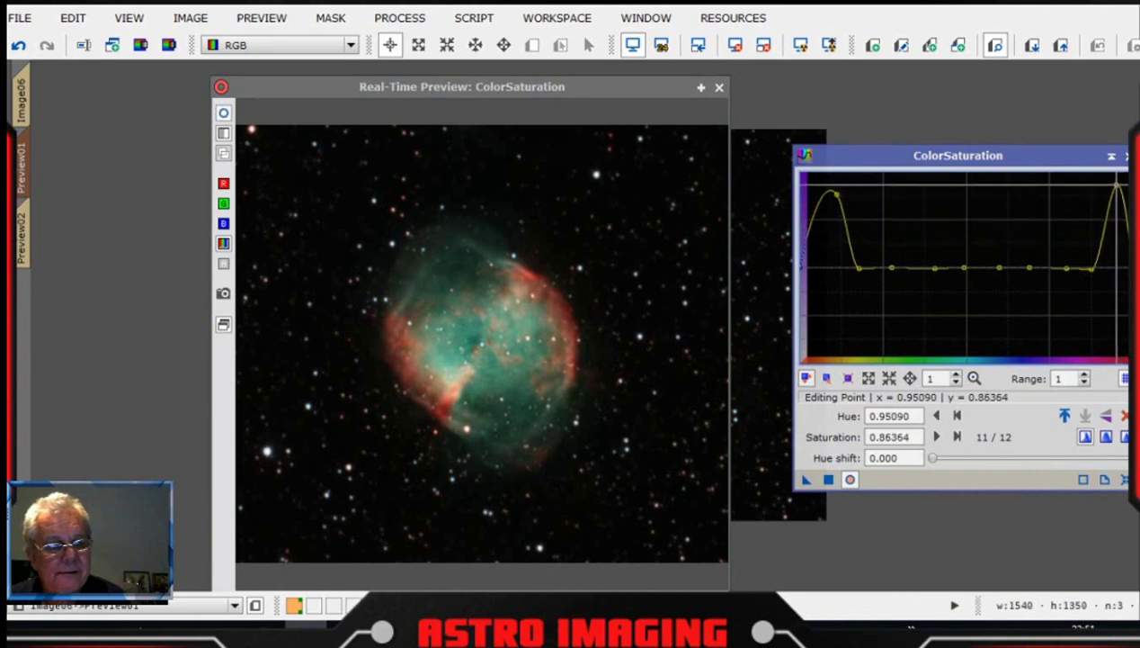
left_click(225, 115)
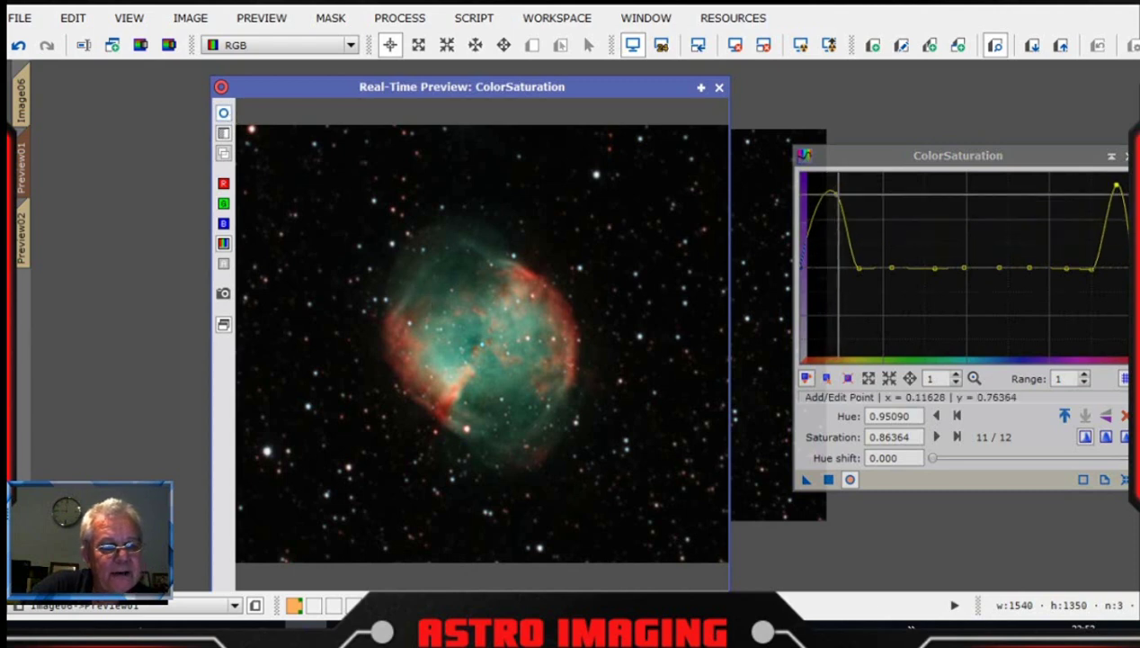
left_click_drag(836, 195, 837, 178)
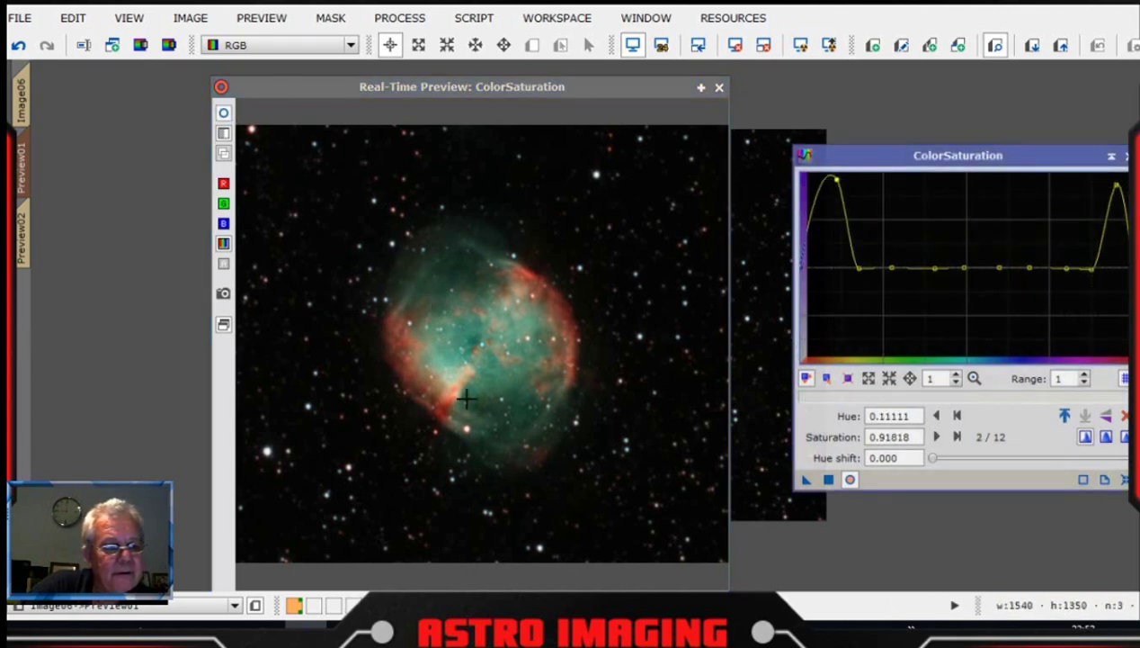
- Sample the nebula's green area and add a saturation point of about 0.39 at hue 0.44
left_click(480, 247)
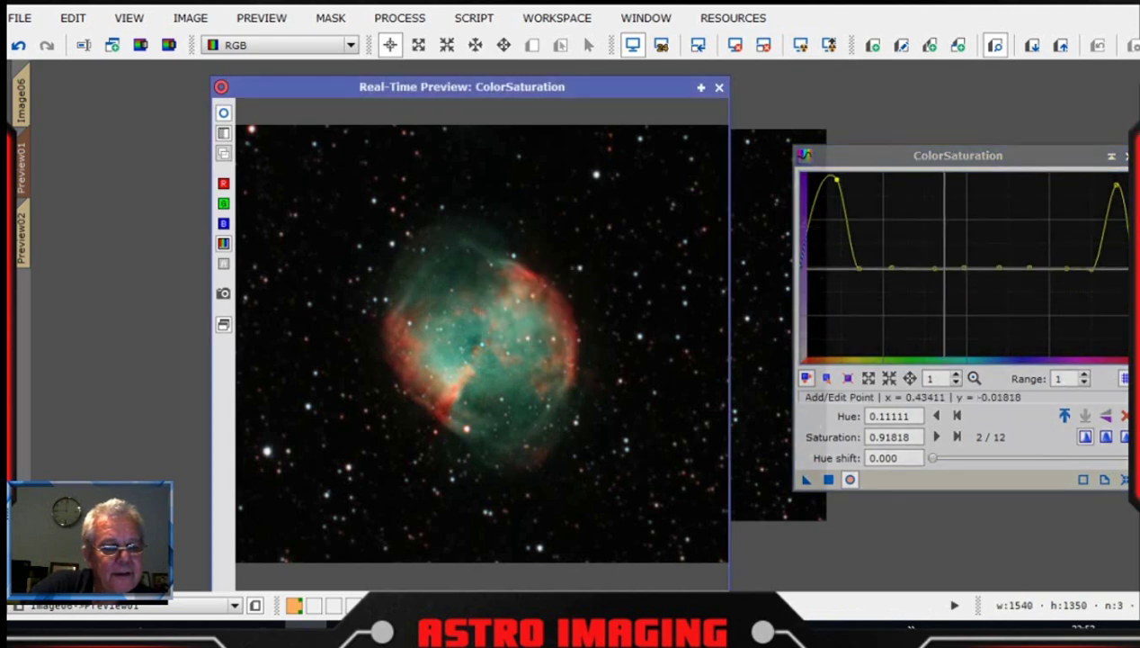
left_click(945, 267)
left_click_drag(945, 267, 947, 233)
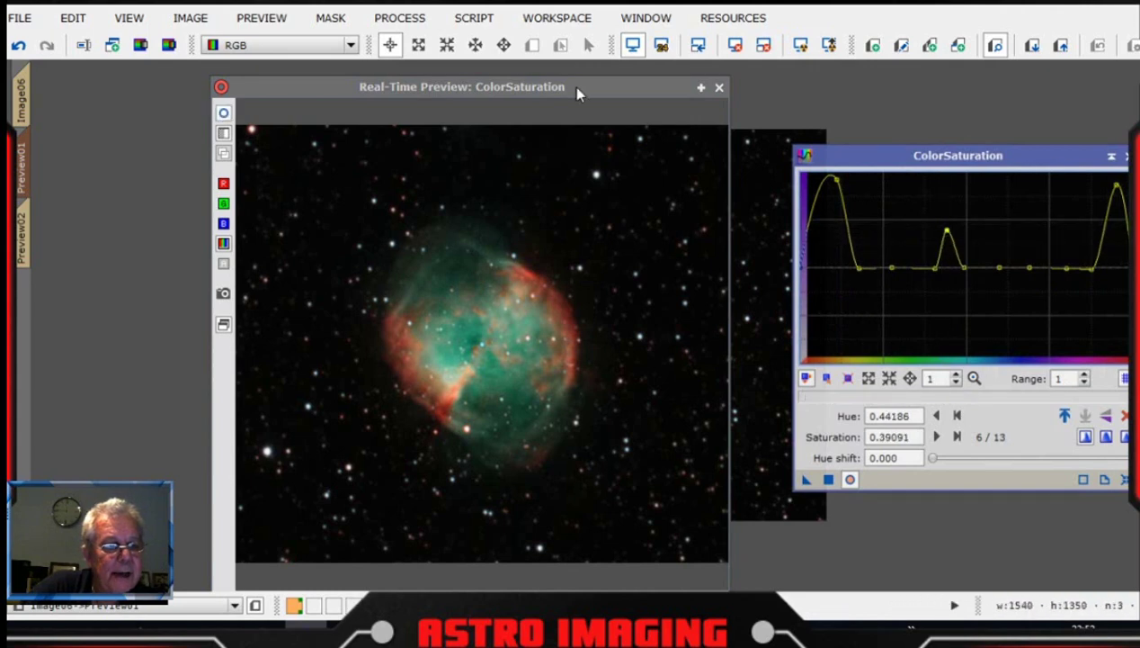
- Close the real-time preview, apply the ColorSaturation curve to the full Image06 and close the ColorSaturation tool
left_click_drag(571, 88, 566, 92)
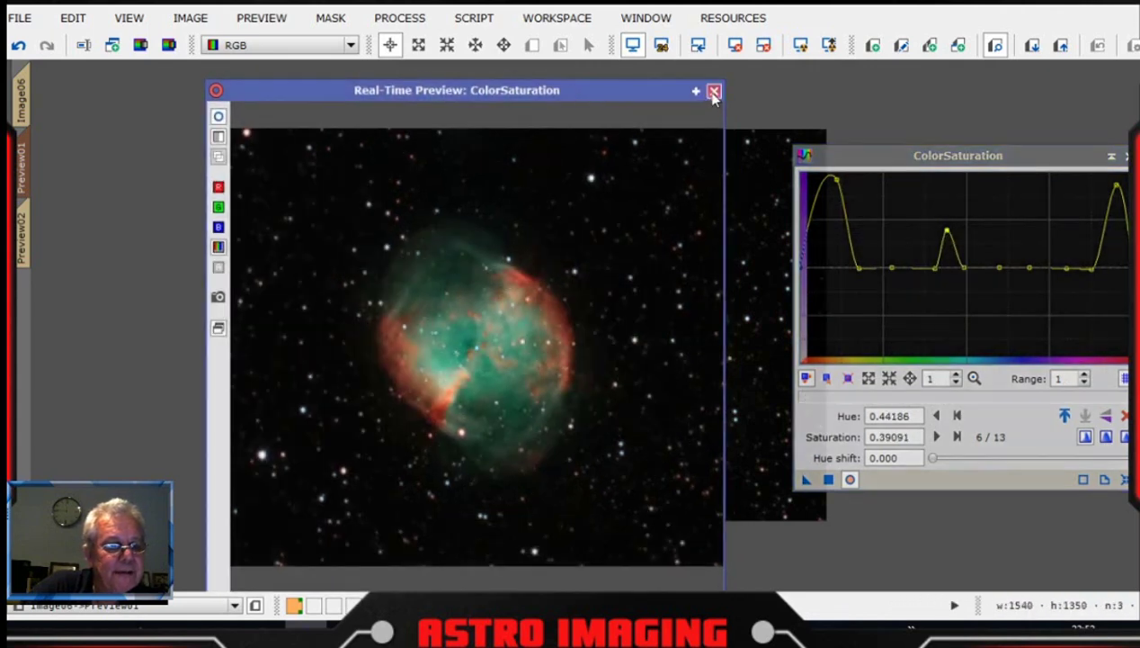
left_click(713, 91)
left_click(21, 99)
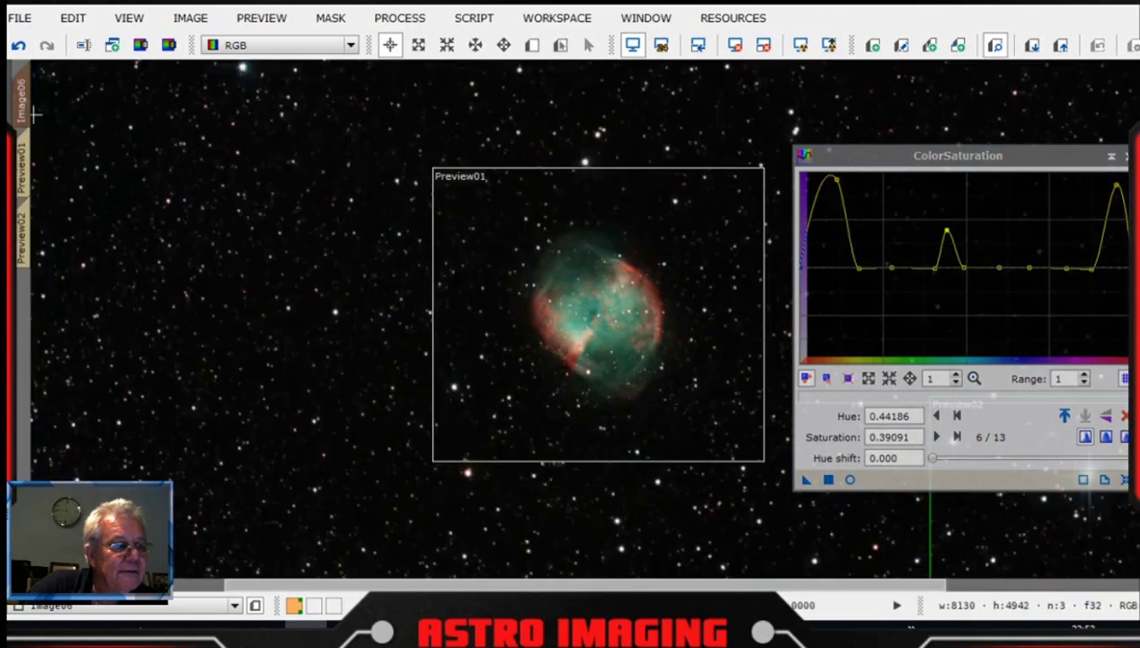
left_click(807, 483)
left_click_drag(807, 483, 645, 393)
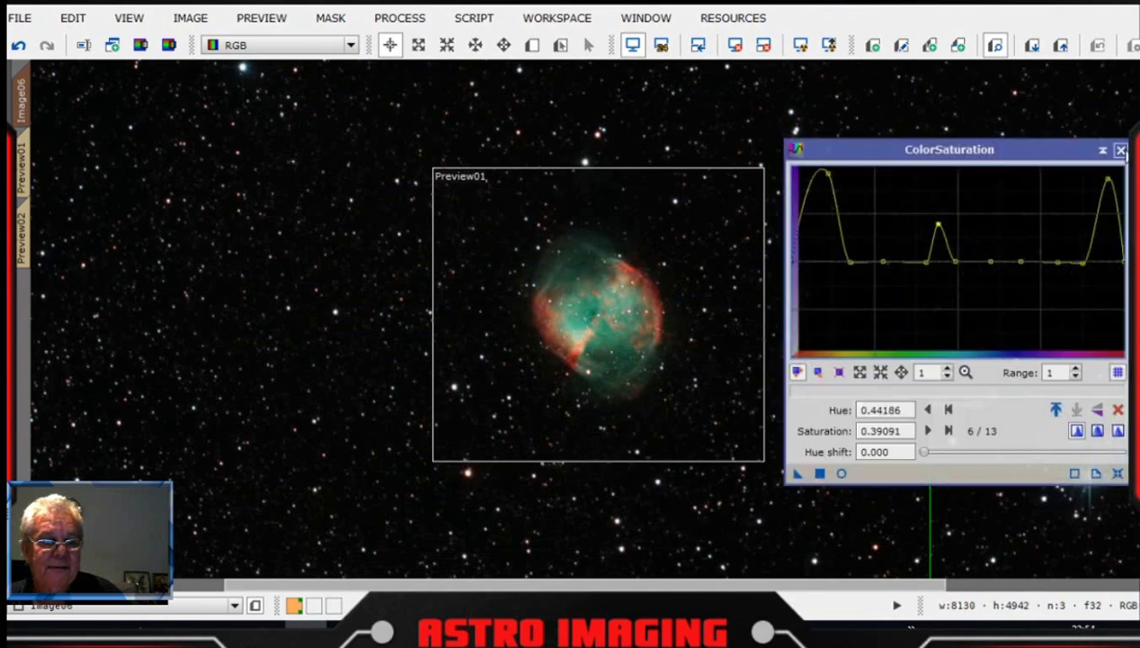
left_click(1112, 155)
- Check the recoloured nebula and save Image06
scroll(832, 314, "up", 2)
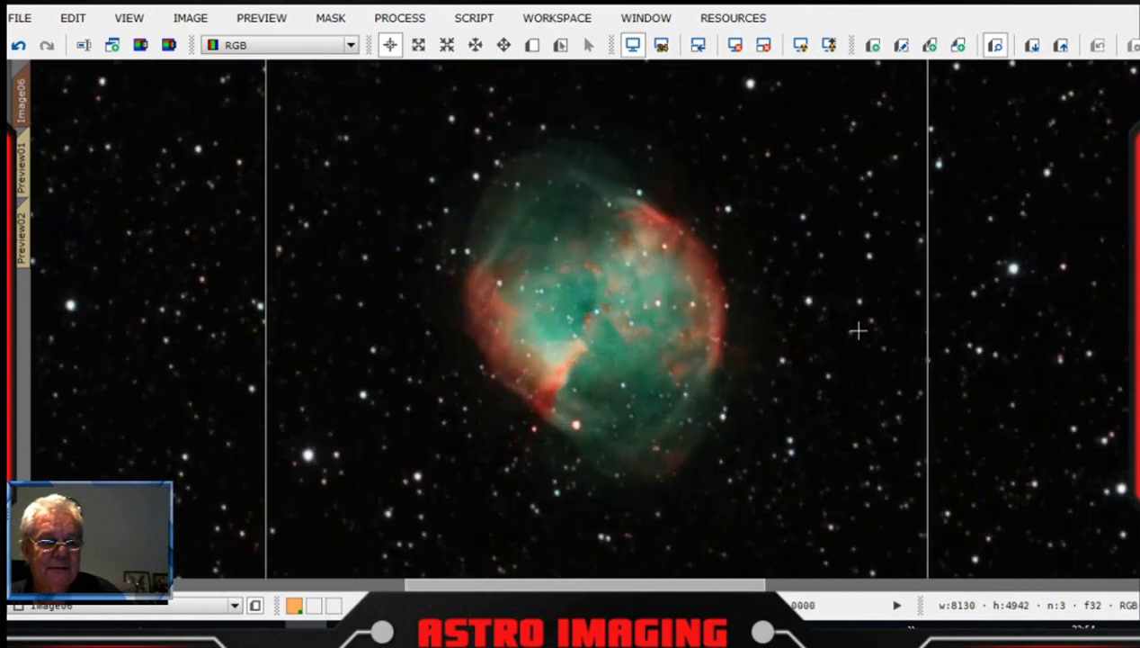
scroll(857, 331, "down", 3)
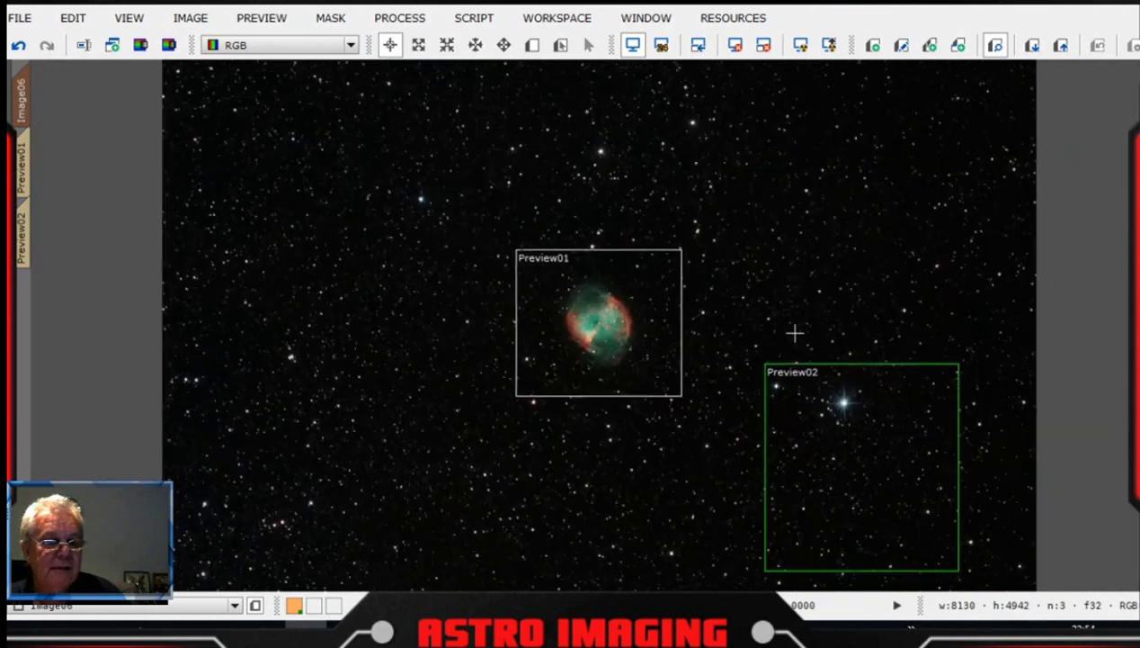
scroll(94, 184, "up", 1)
left_click(21, 18)
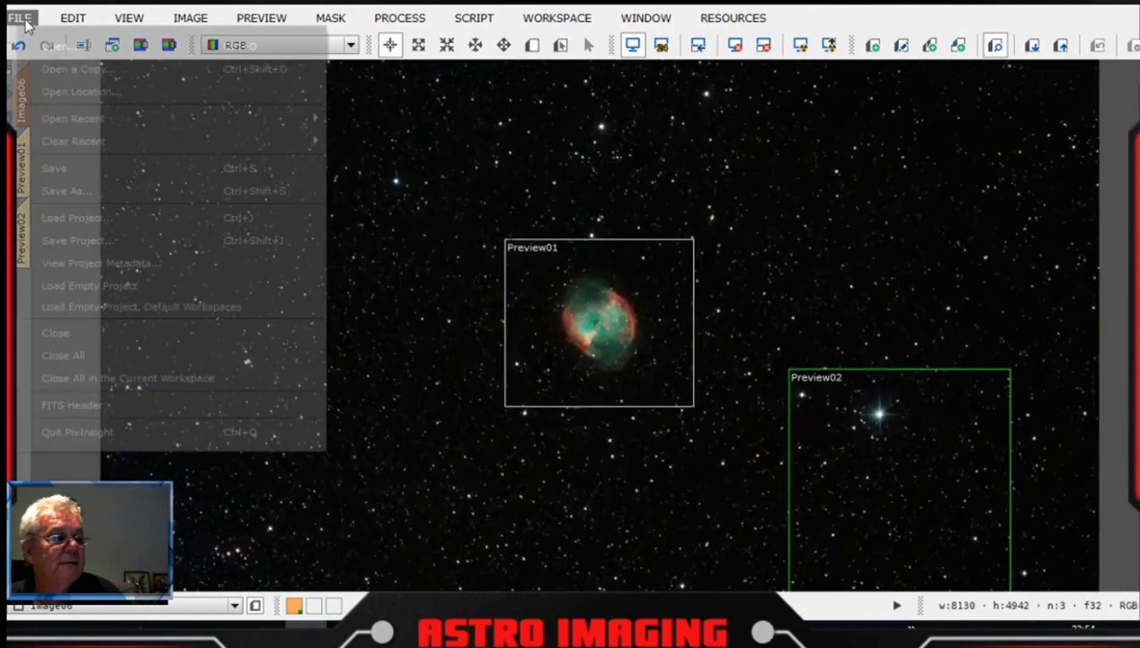
left_click(68, 163)
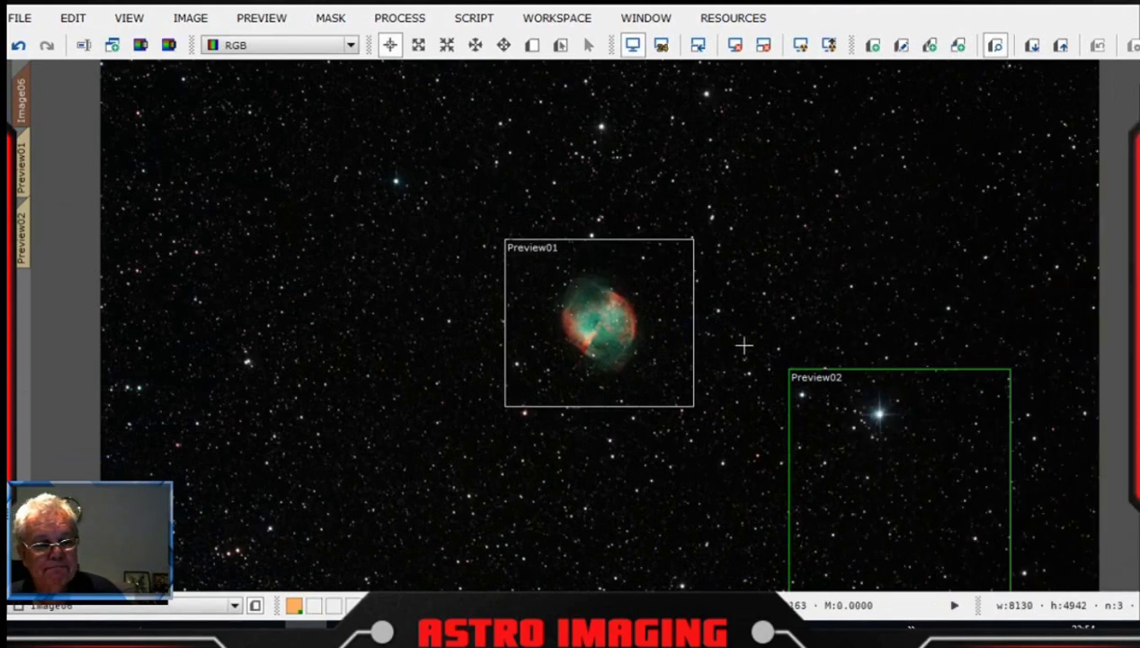
- Delete both Preview01 and Preview02 from Image06
scroll(793, 312, "up", 1)
scroll(794, 313, "up", 1)
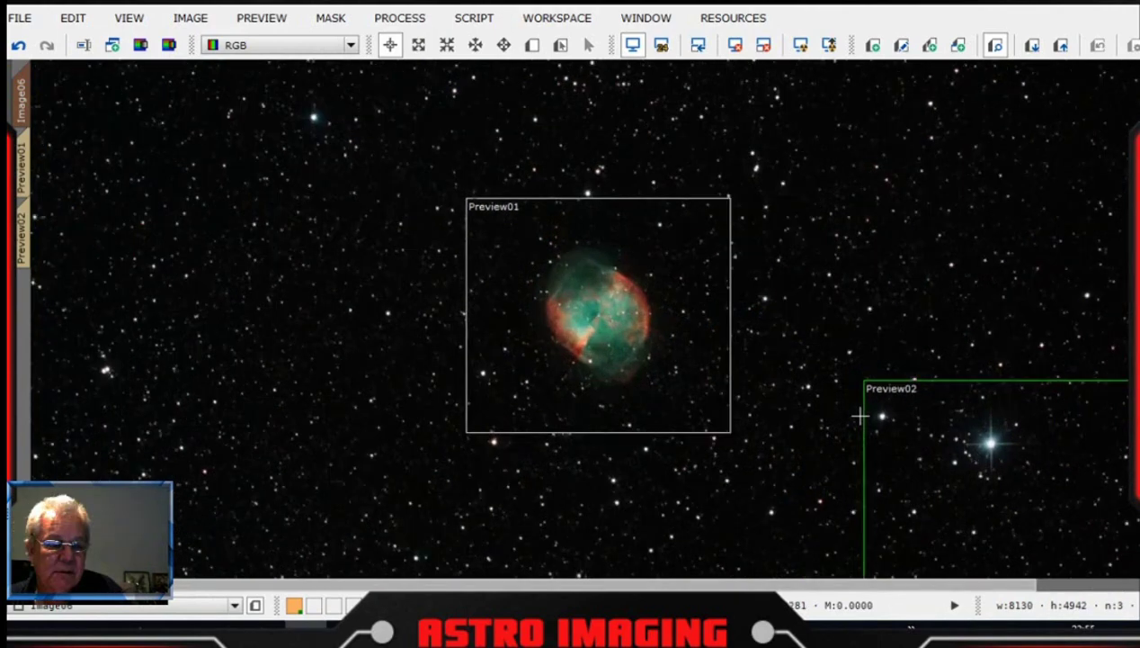
scroll(861, 416, "up", 2)
scroll(860, 416, "down", 3)
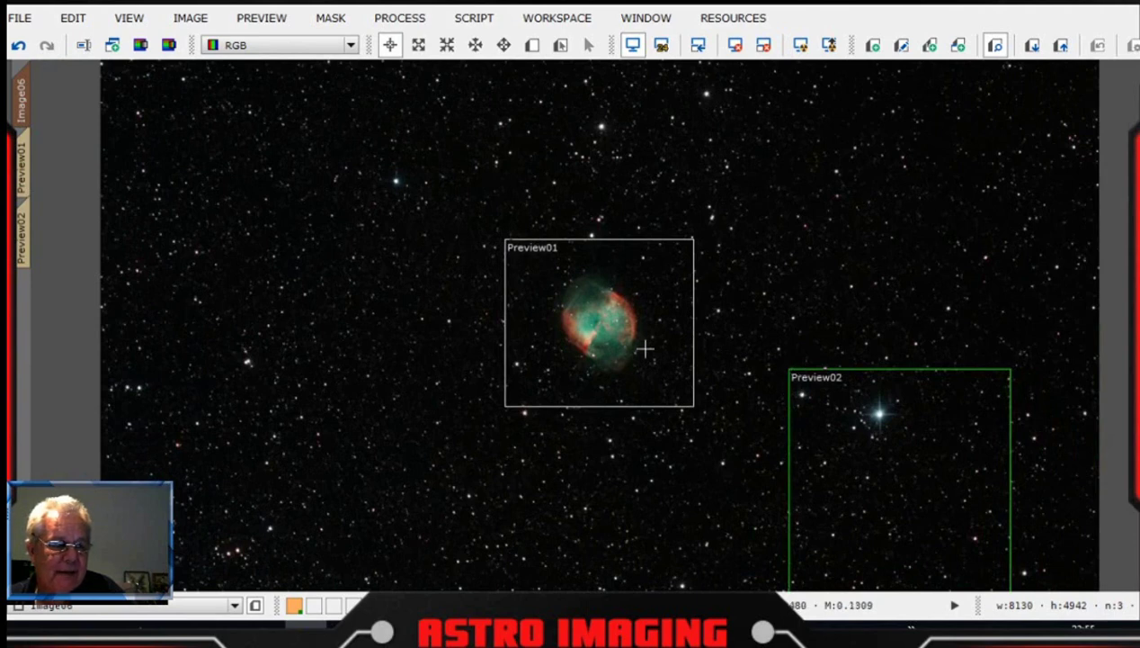
left_click(27, 157)
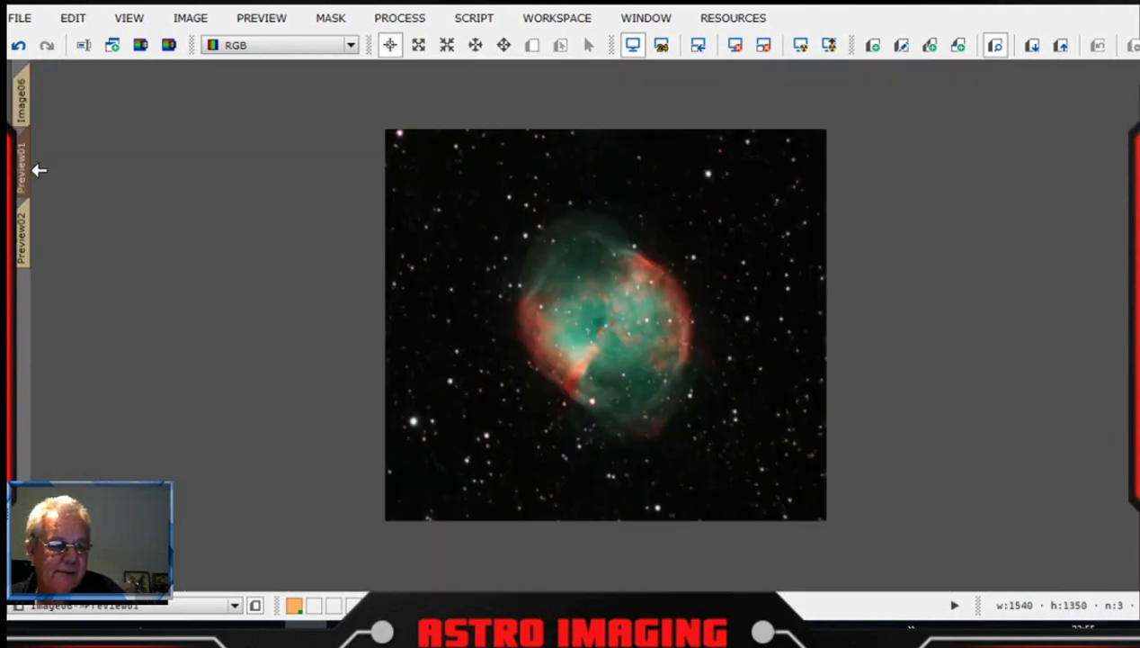
right_click(34, 167)
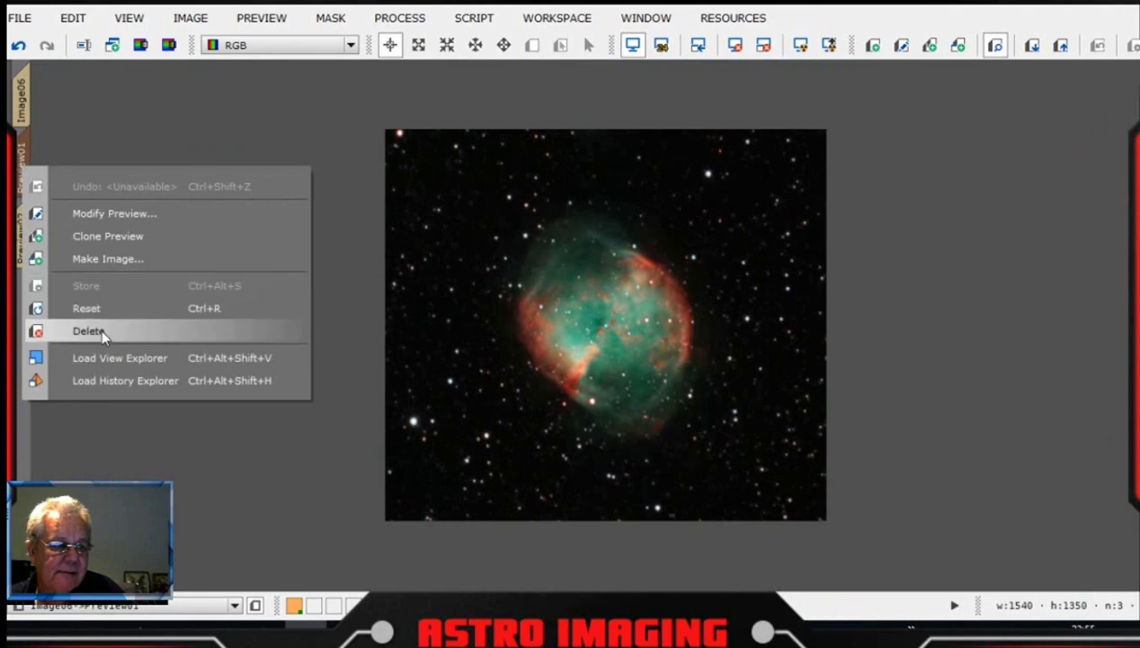
left_click(100, 329)
left_click(27, 167)
right_click(27, 166)
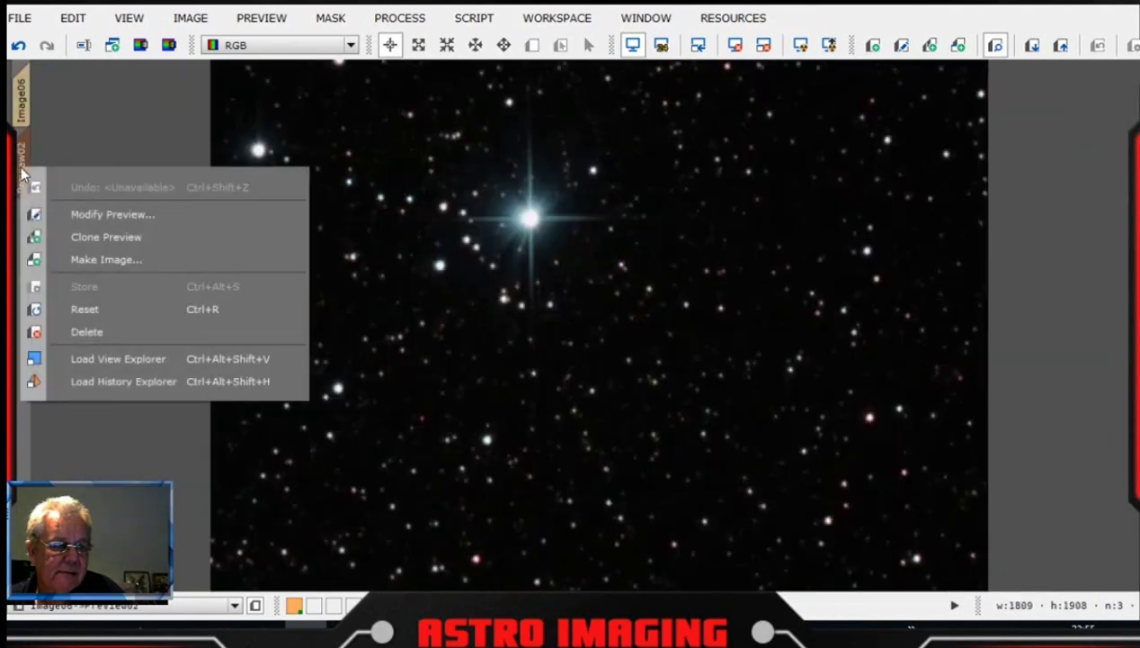
left_click(85, 330)
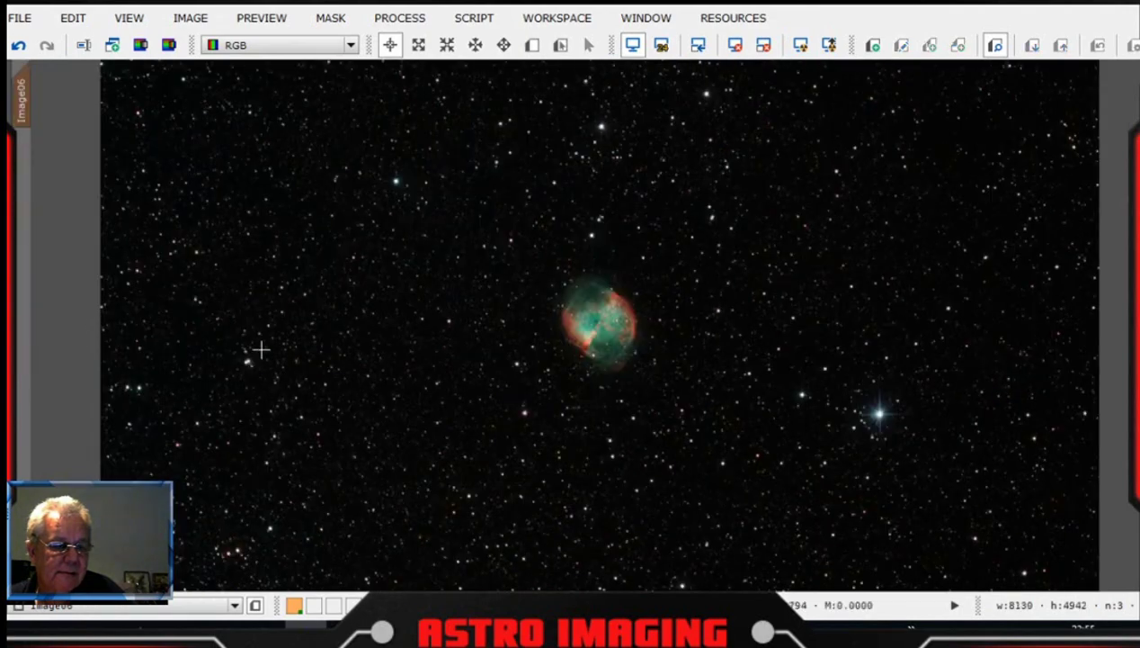
- Examine the nebula's colours and the surrounding star field of Image06 both close up and in full
scroll(261, 349, "down", 1)
scroll(261, 349, "up", 4)
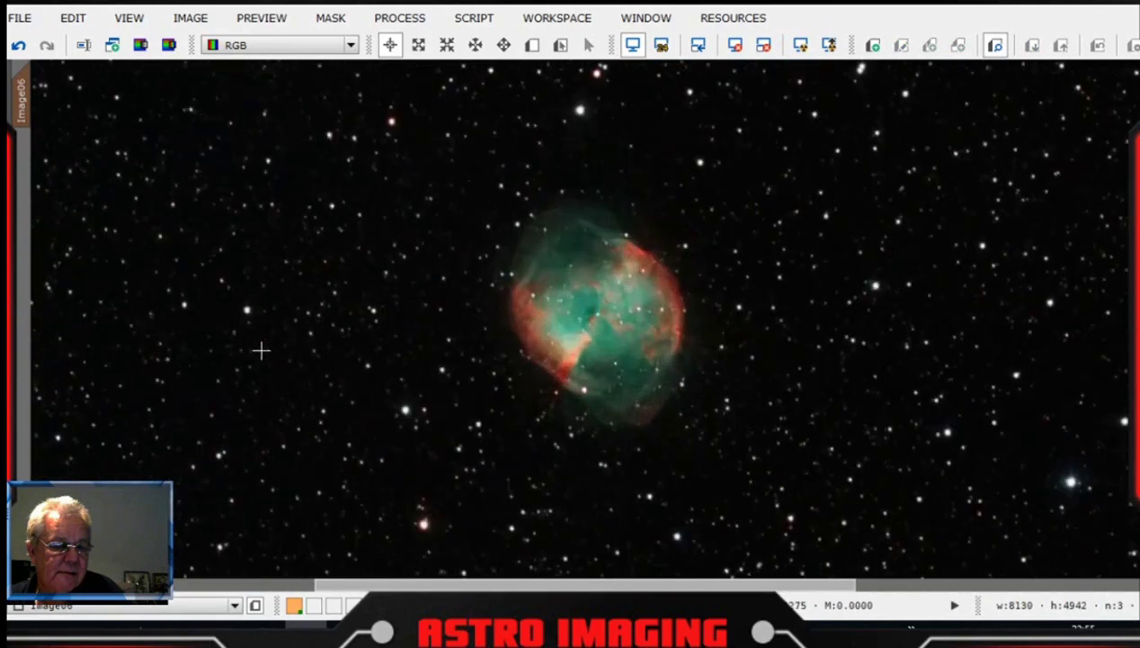
scroll(261, 349, "up", 1)
scroll(263, 347, "up", 1)
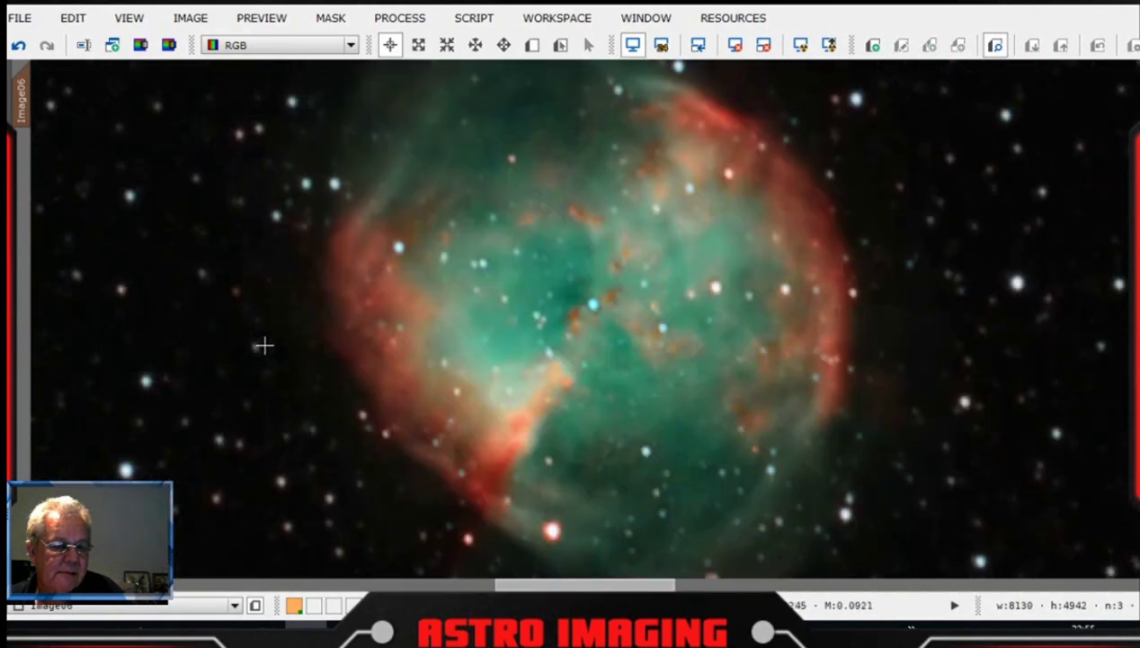
scroll(262, 346, "down", 5)
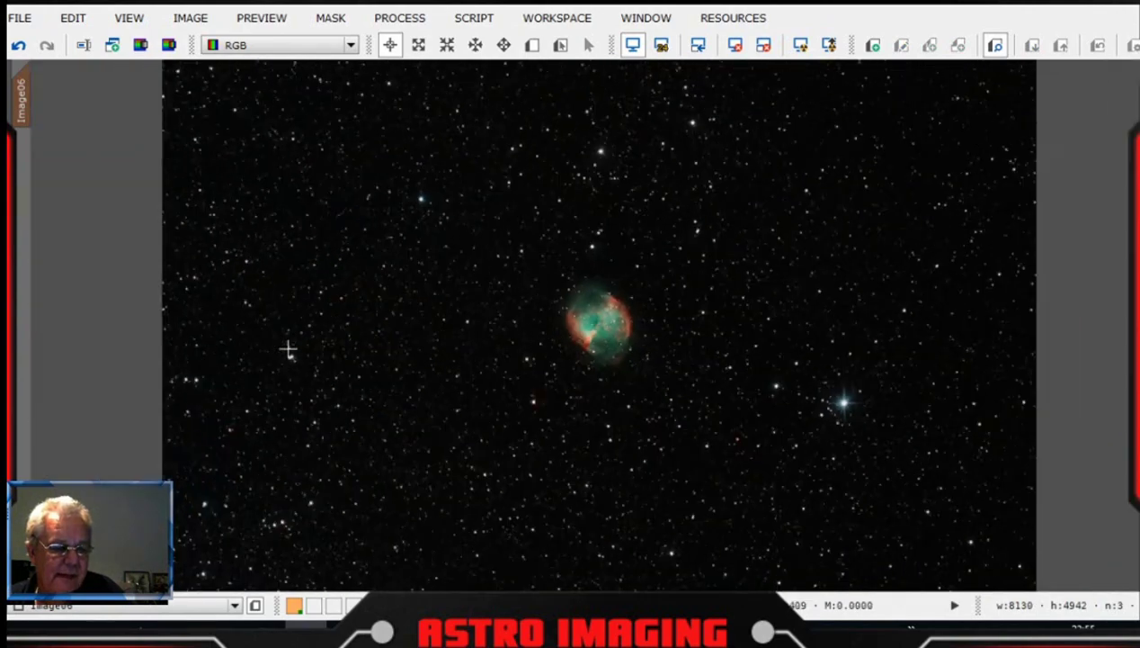
scroll(289, 350, "up", 2)
scroll(291, 353, "down", 1)
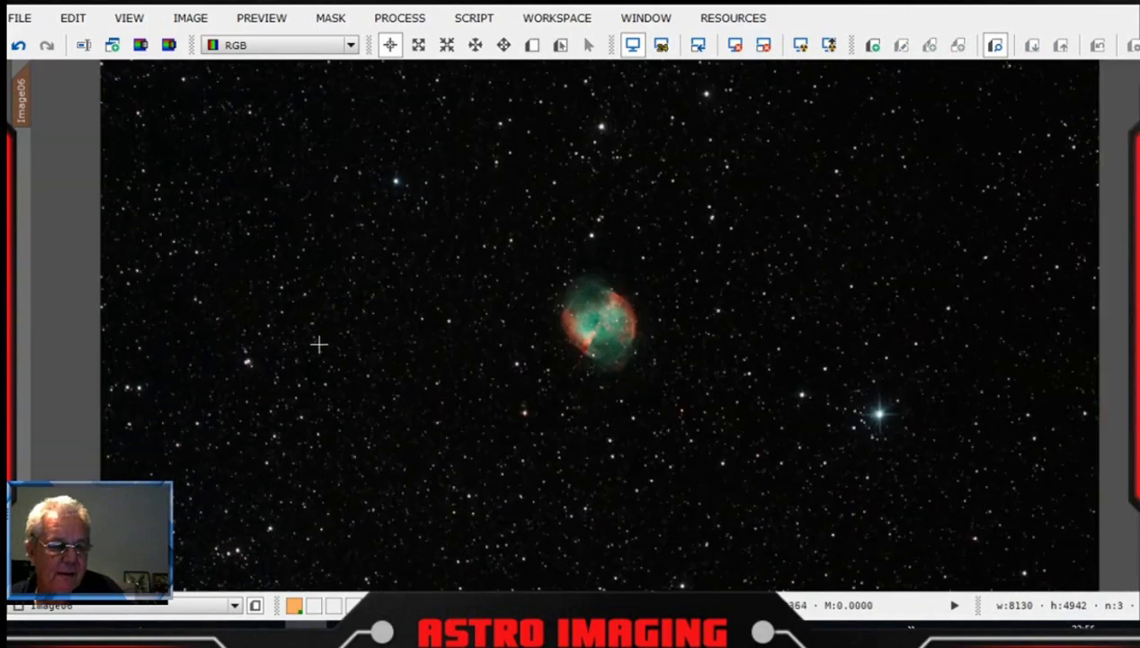
scroll(320, 342, "down", 1)
scroll(322, 343, "up", 1)
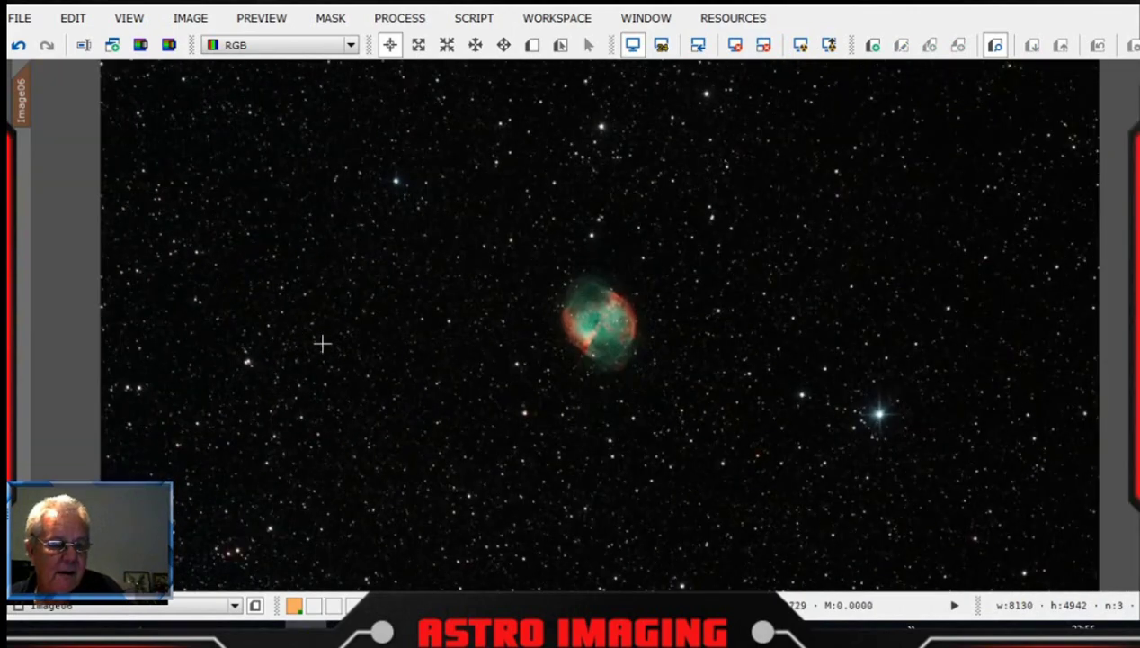
- Open CurvesTransformation, reset the old curve, track Image06's histogram and pin the RGB/K curve along the diagonal with anchor points
left_click(396, 19)
mouse_move(506, 19)
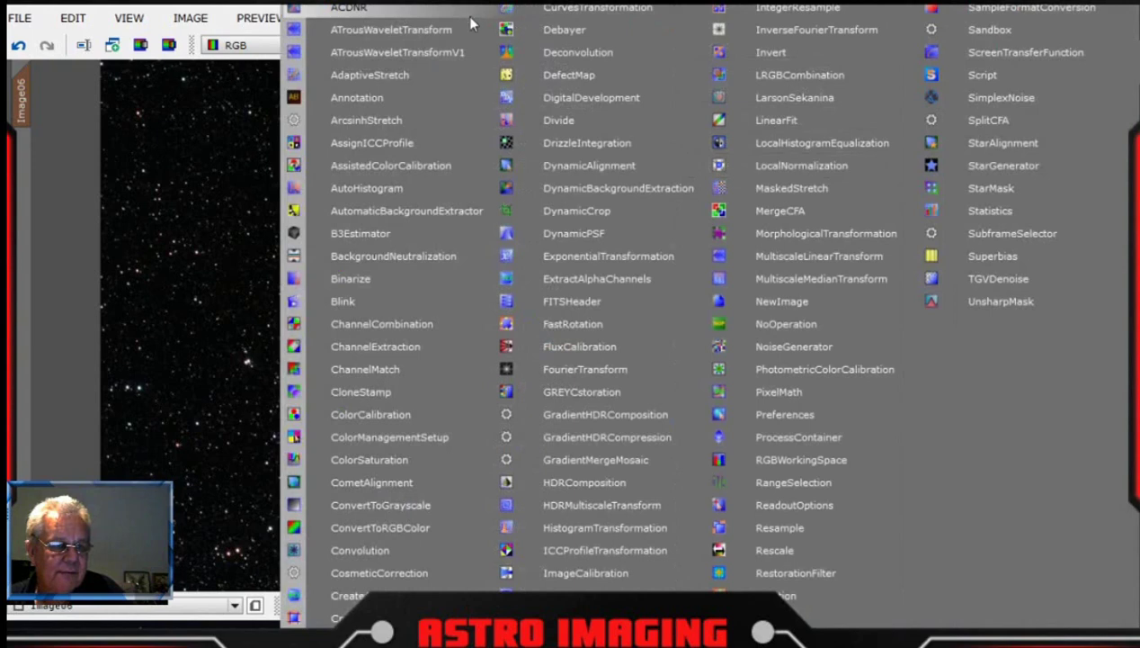
left_click(583, 11)
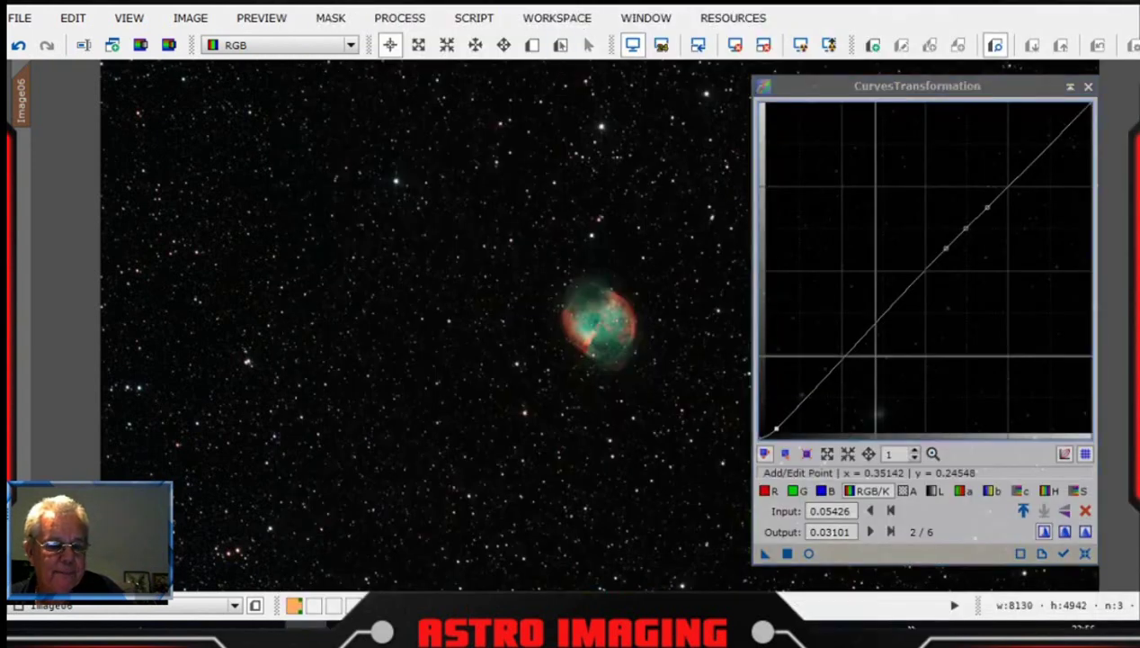
left_click(584, 382)
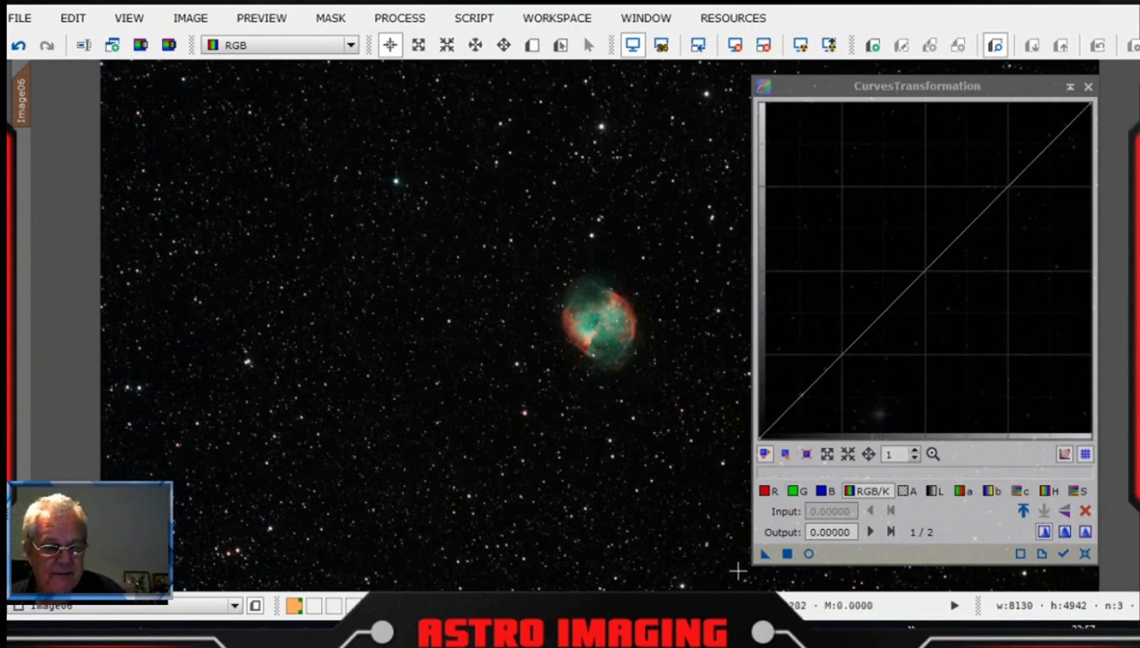
left_click(808, 553)
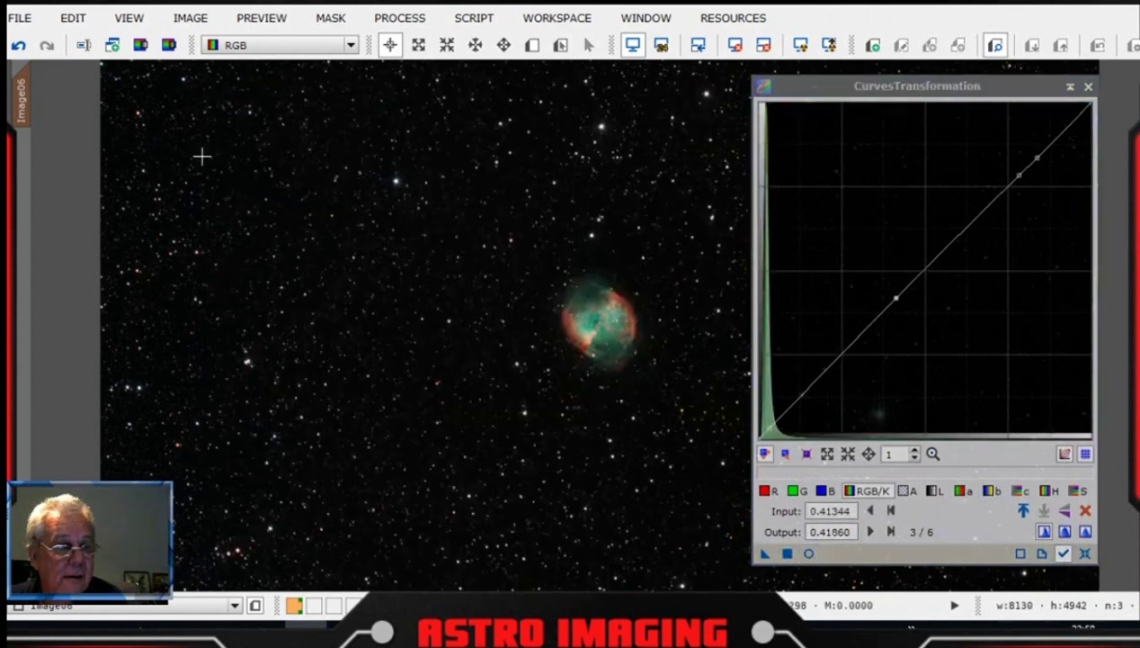
- Create a new preview around the nebula in Image06 and preview CurvesTransformation on it in real time
left_click(532, 45)
left_click_drag(456, 242, 735, 428)
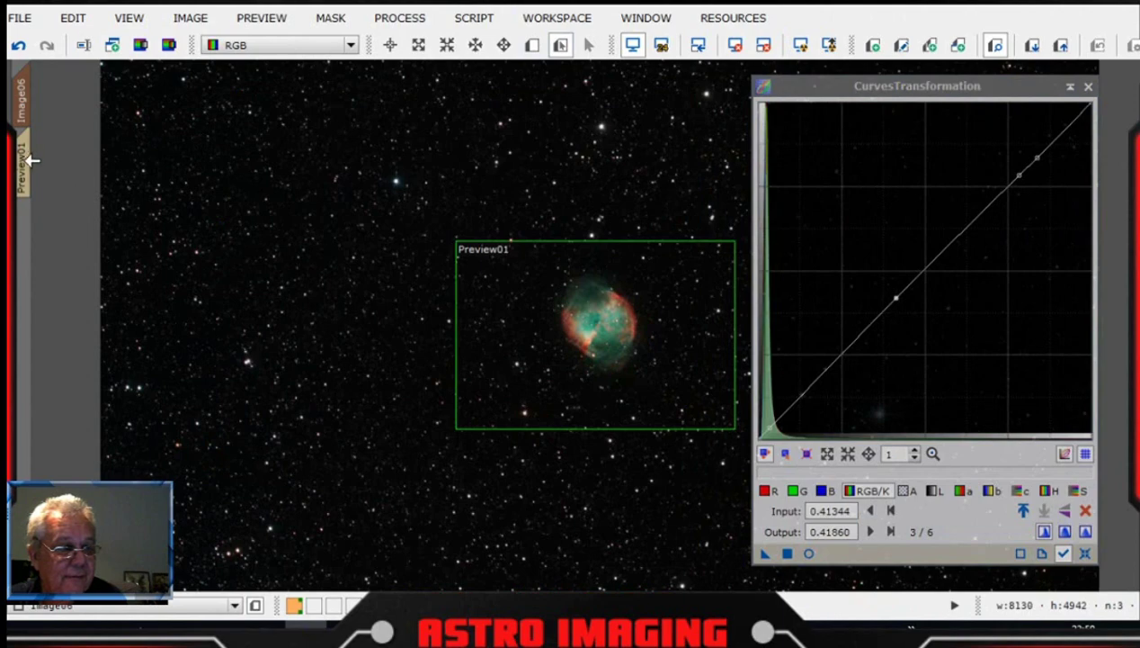
left_click(25, 162)
scroll(509, 339, "down", 3)
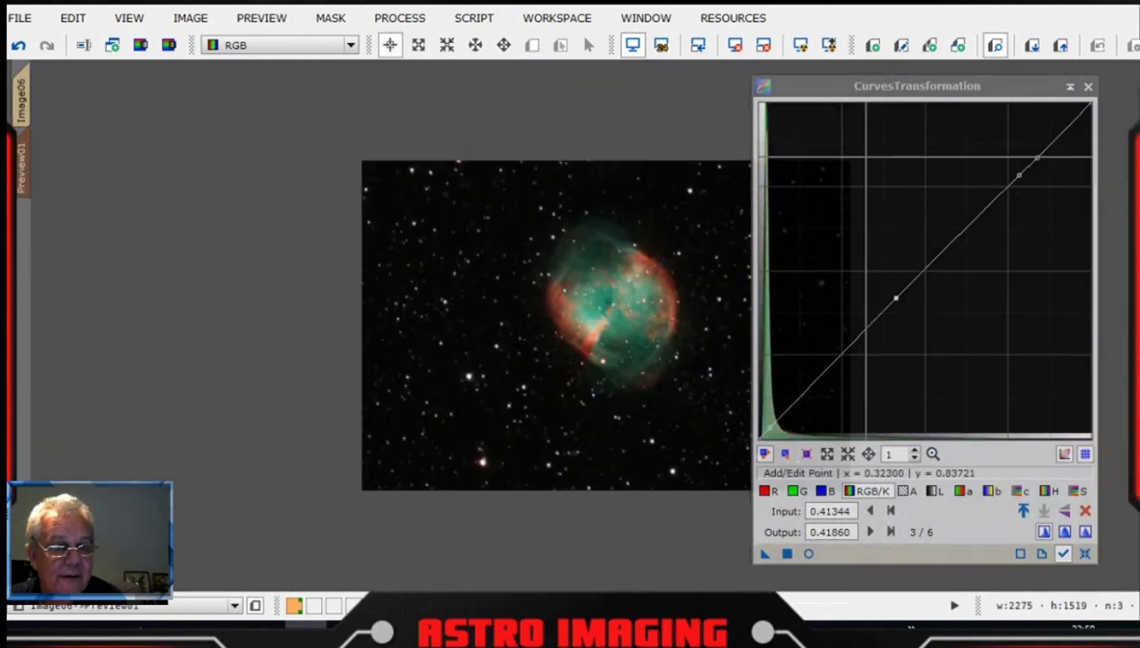
left_click_drag(877, 86, 949, 77)
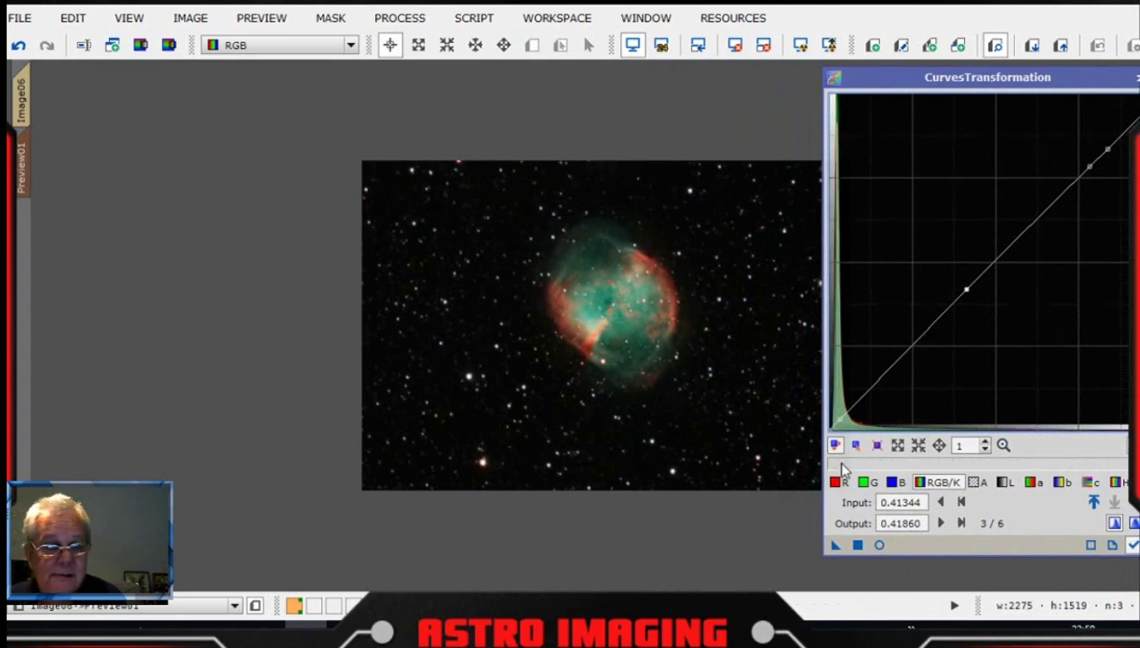
left_click(880, 545)
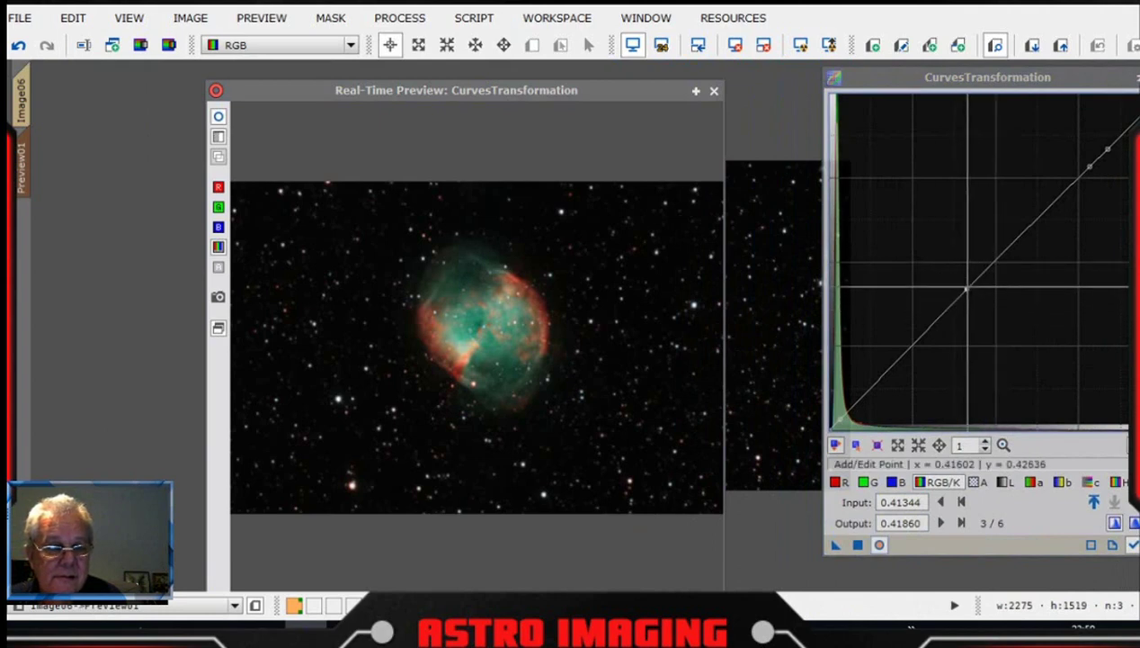
- Sample the nebula's brightness and shape the RGB/K curve through about 0.23/0.19, 0.44/0.32 and 0.63/0.56 (input/output)
left_click(486, 354)
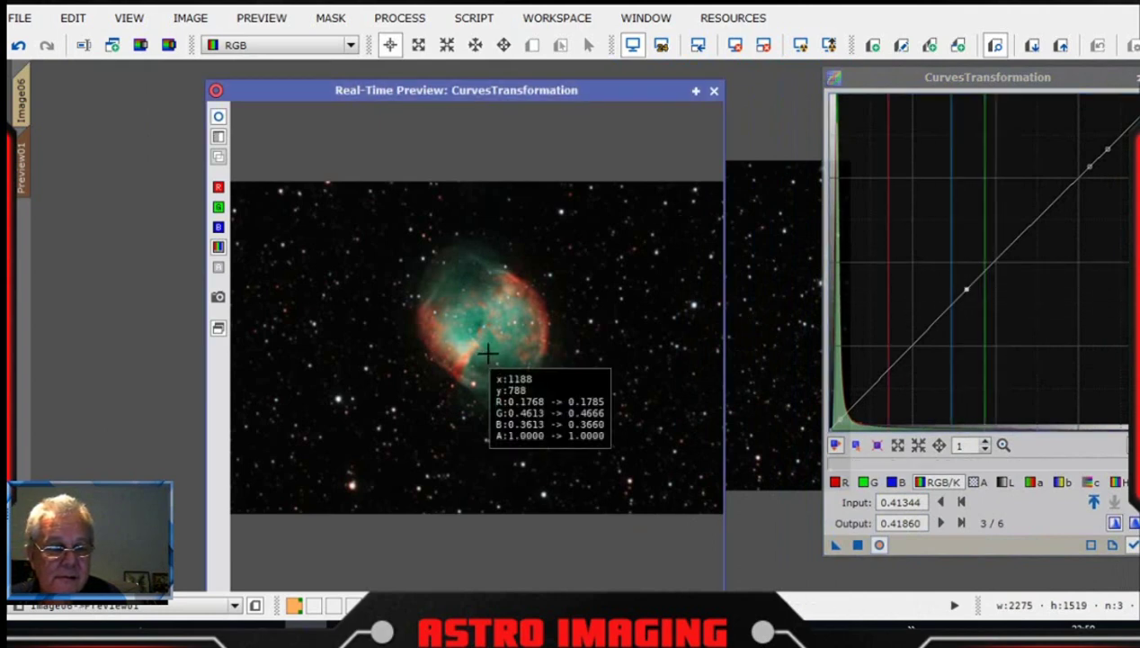
left_click_drag(966, 290, 977, 321)
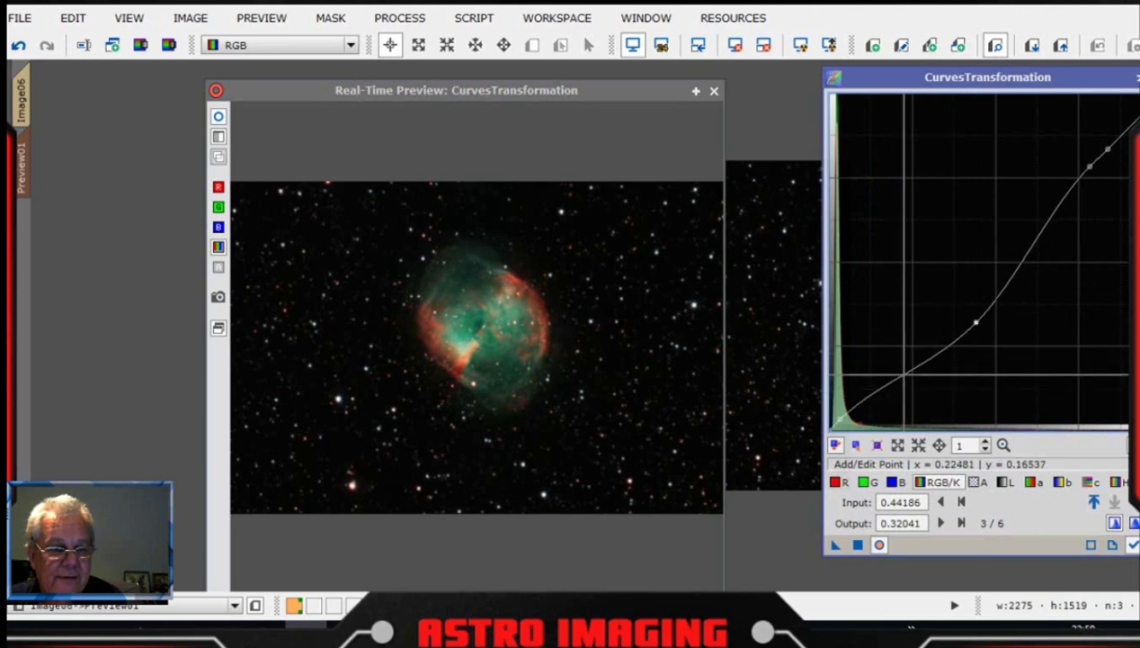
mouse_move(904, 375)
left_mouse_down()
mouse_move(886, 337)
mouse_move(907, 376)
mouse_move(907, 366)
left_mouse_up()
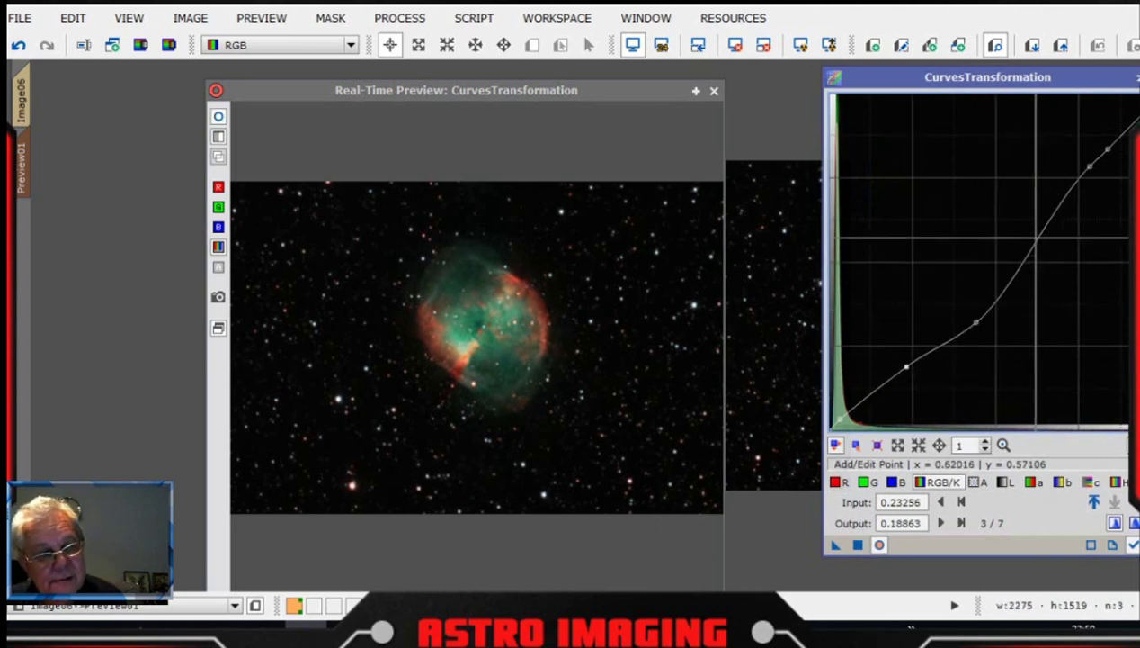
mouse_move(1036, 239)
left_mouse_down()
mouse_move(998, 205)
mouse_move(1051, 265)
mouse_move(1040, 240)
left_mouse_up()
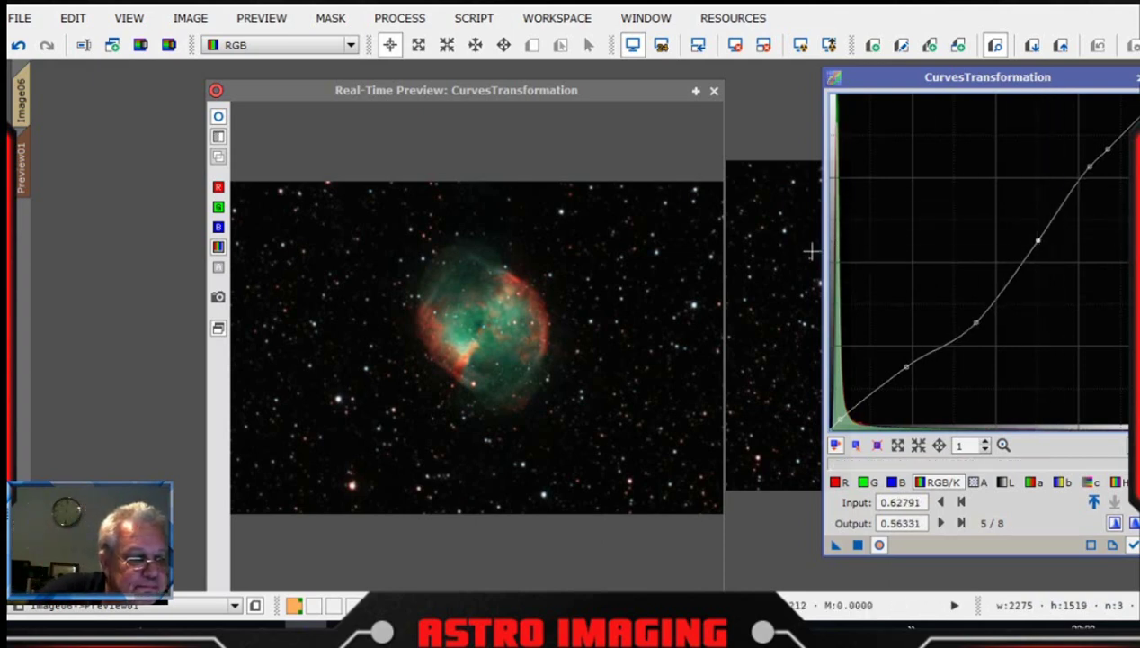
- End the real-time preview, apply the shaped RGB/K curve to the full Image06 and close CurvesTransformation
left_click(714, 91)
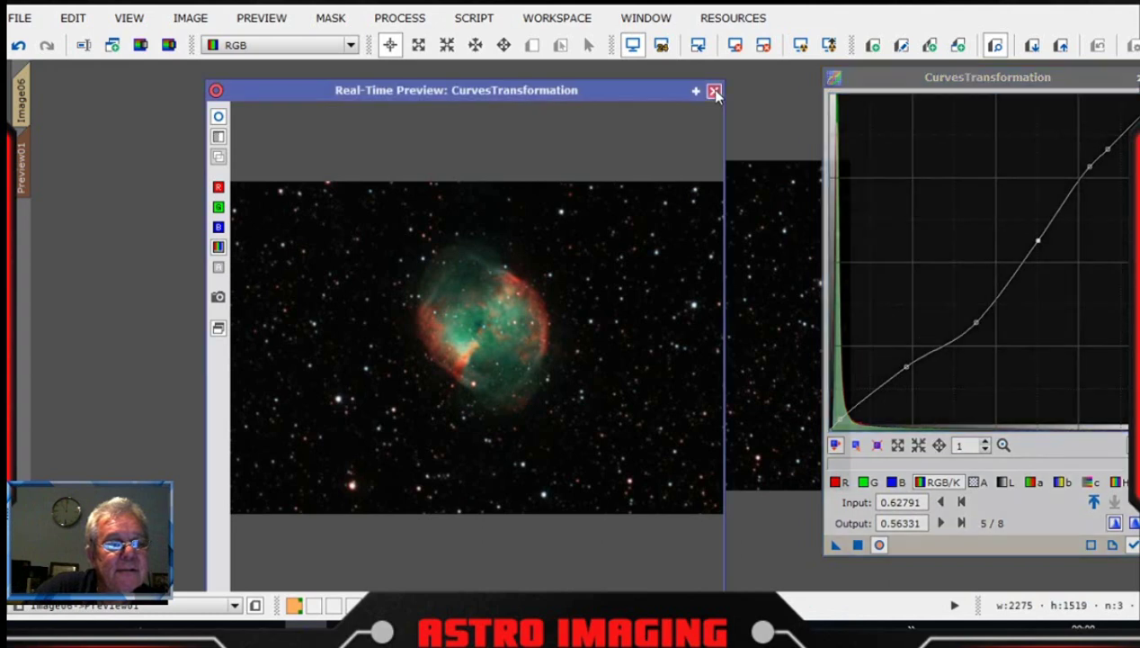
left_click(714, 90)
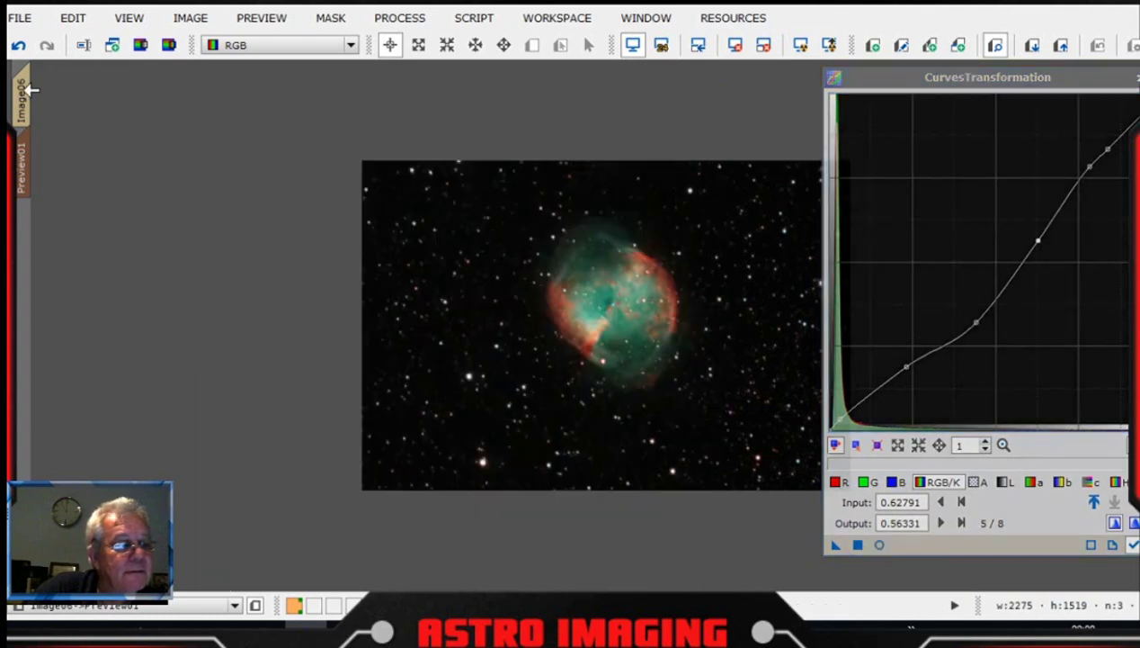
left_click(25, 90)
left_click_drag(836, 551, 647, 386)
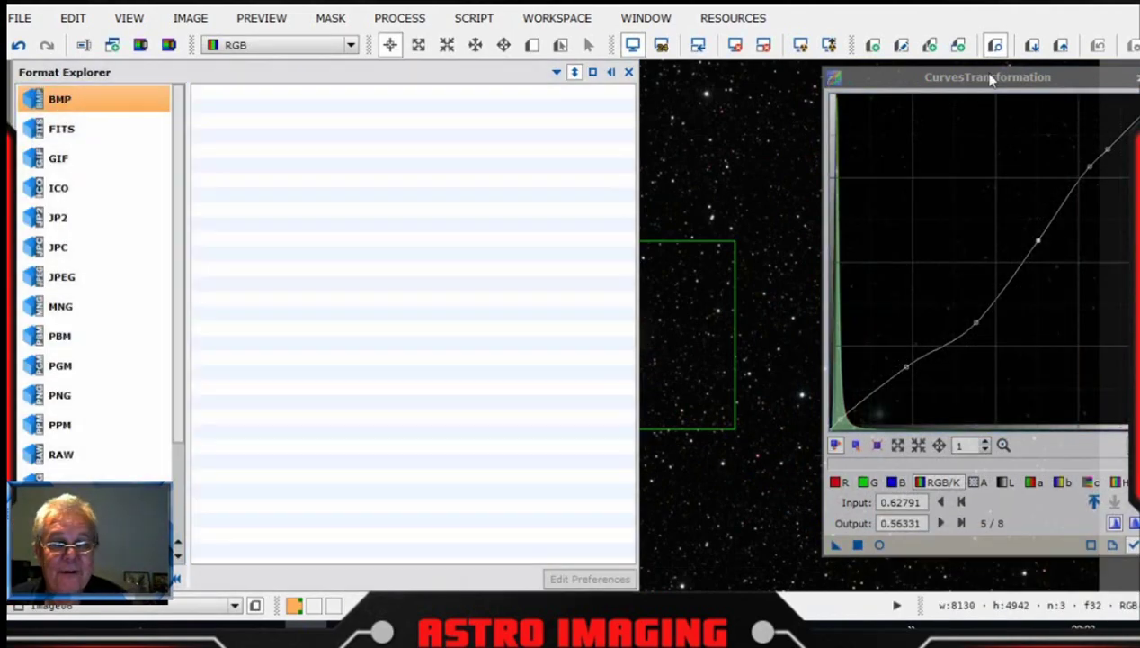
left_click_drag(990, 80, 947, 80)
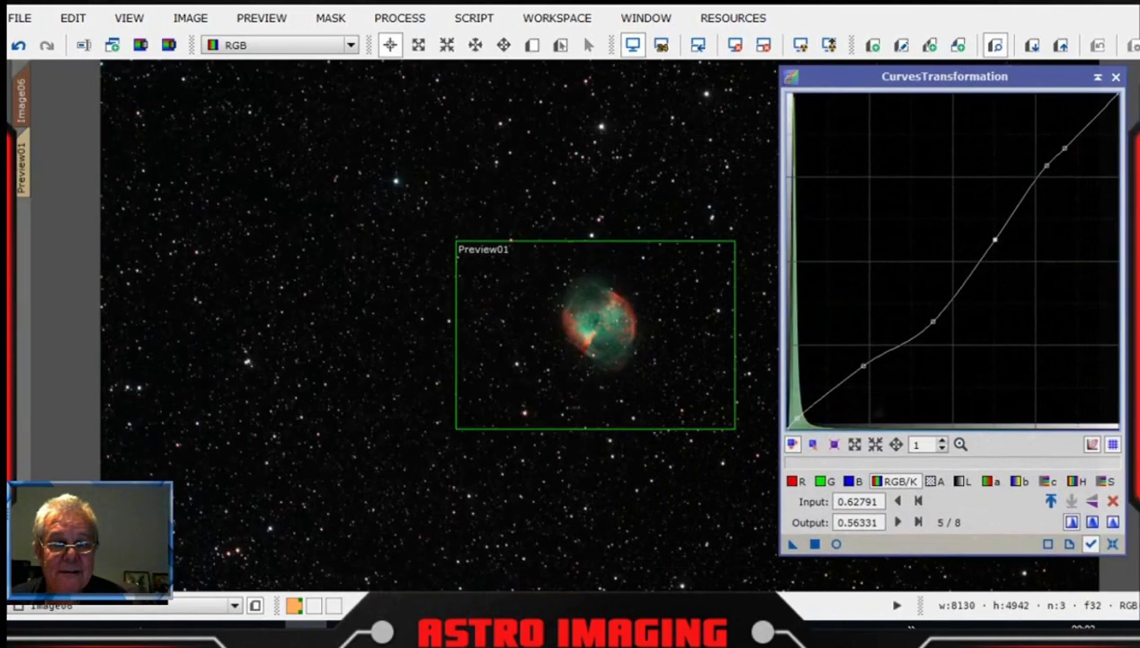
left_click(1115, 77)
- Delete Preview01 from Image06 and remove the mask from the image
scroll(791, 325, "up", 4)
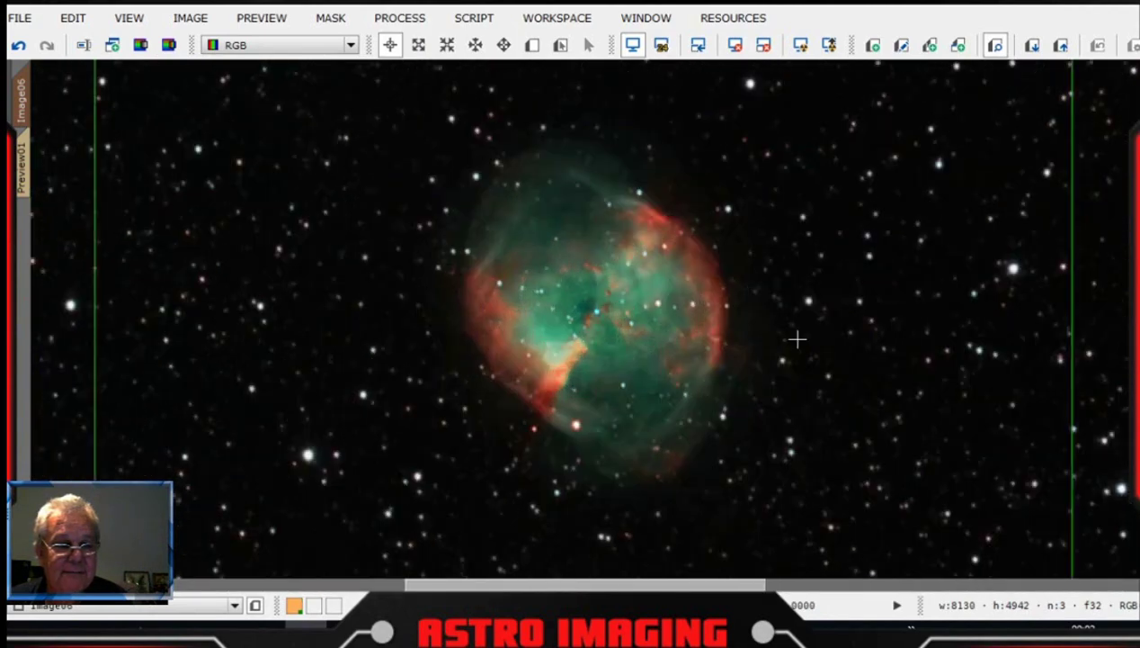
scroll(798, 339, "down", 4)
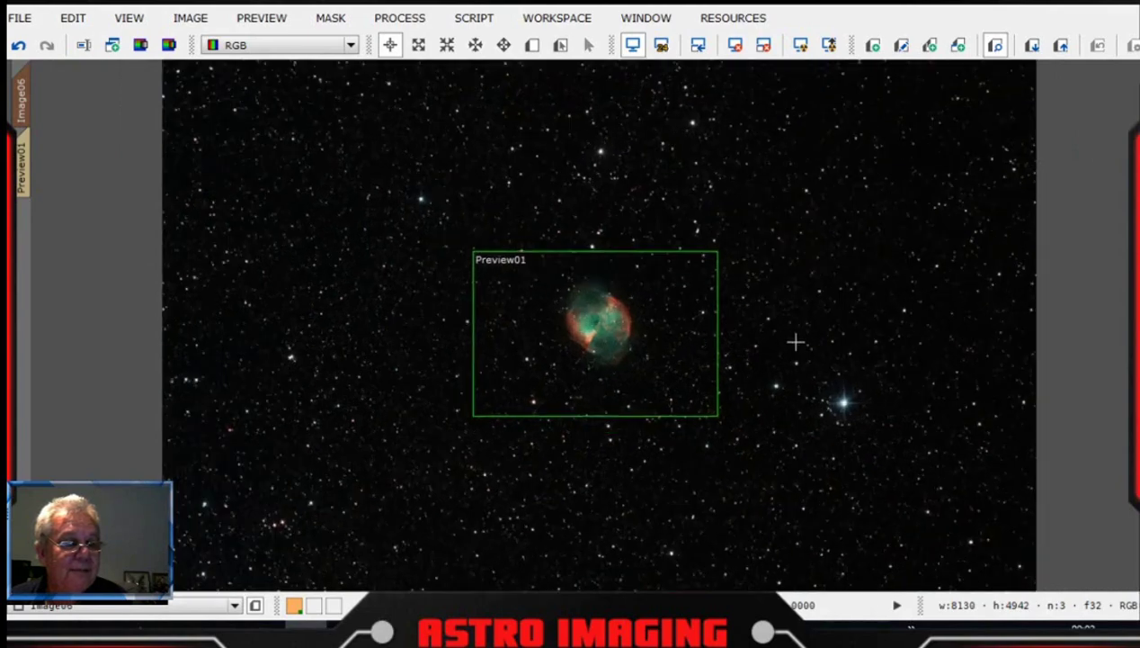
scroll(794, 340, "down", 1)
scroll(615, 234, "up", 1)
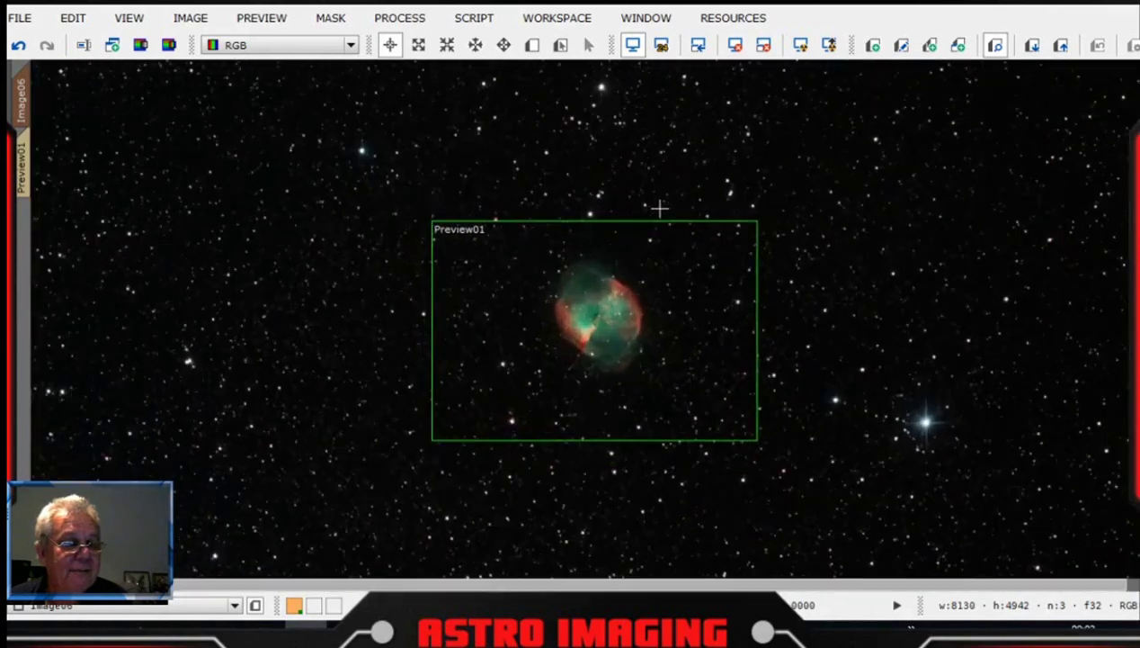
scroll(666, 198, "down", 1)
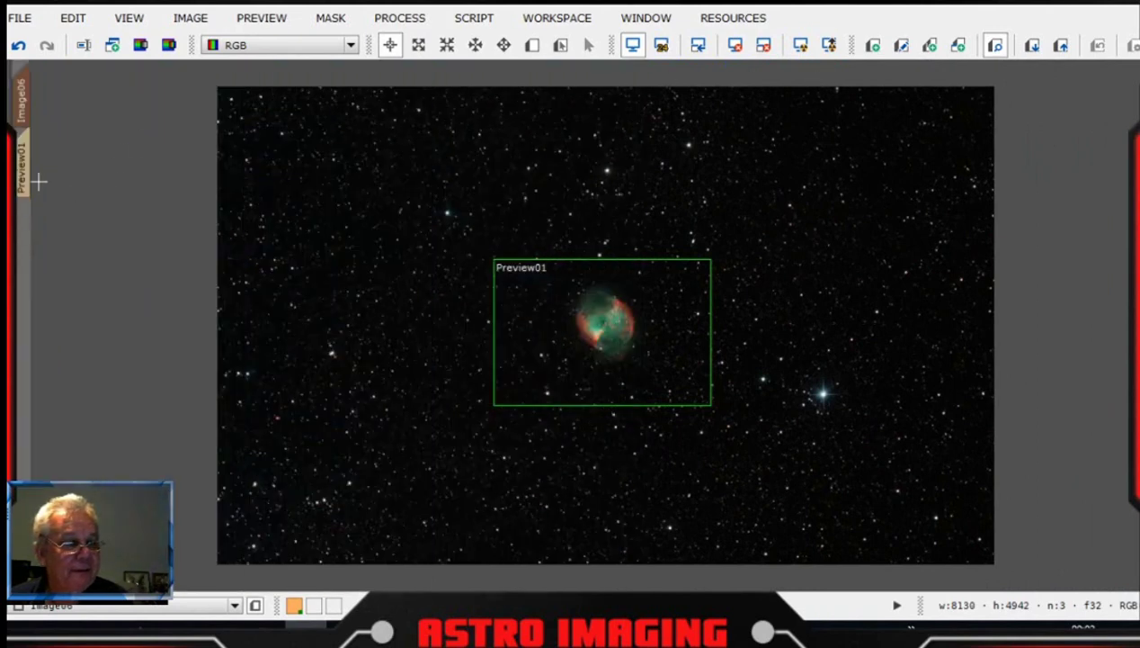
left_click(36, 172)
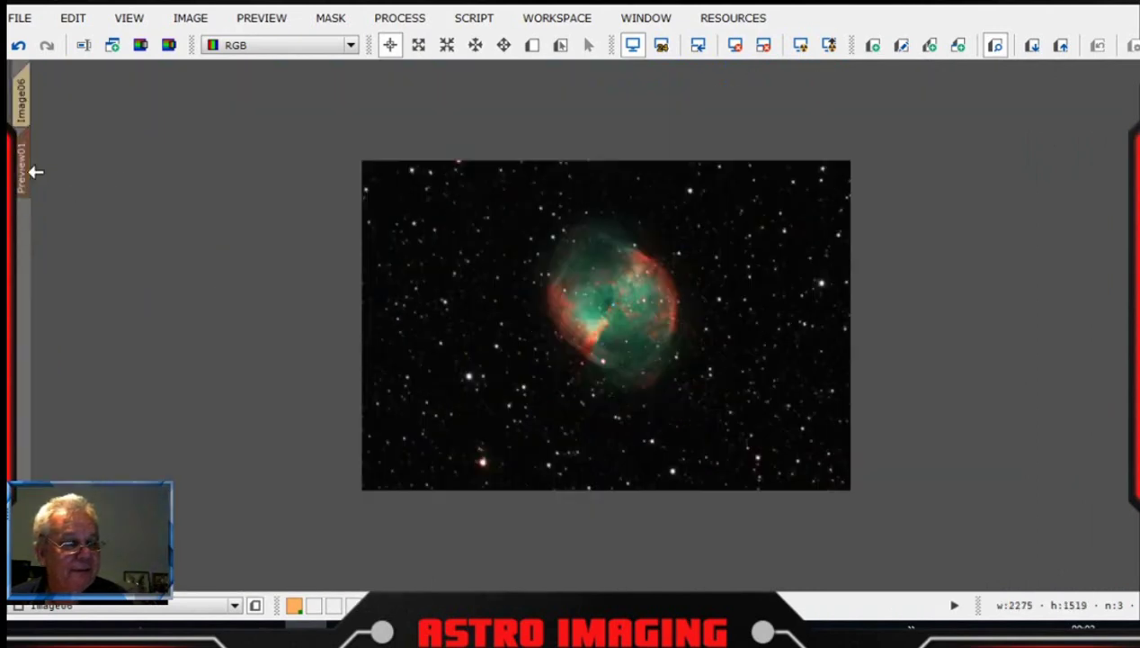
right_click(36, 171)
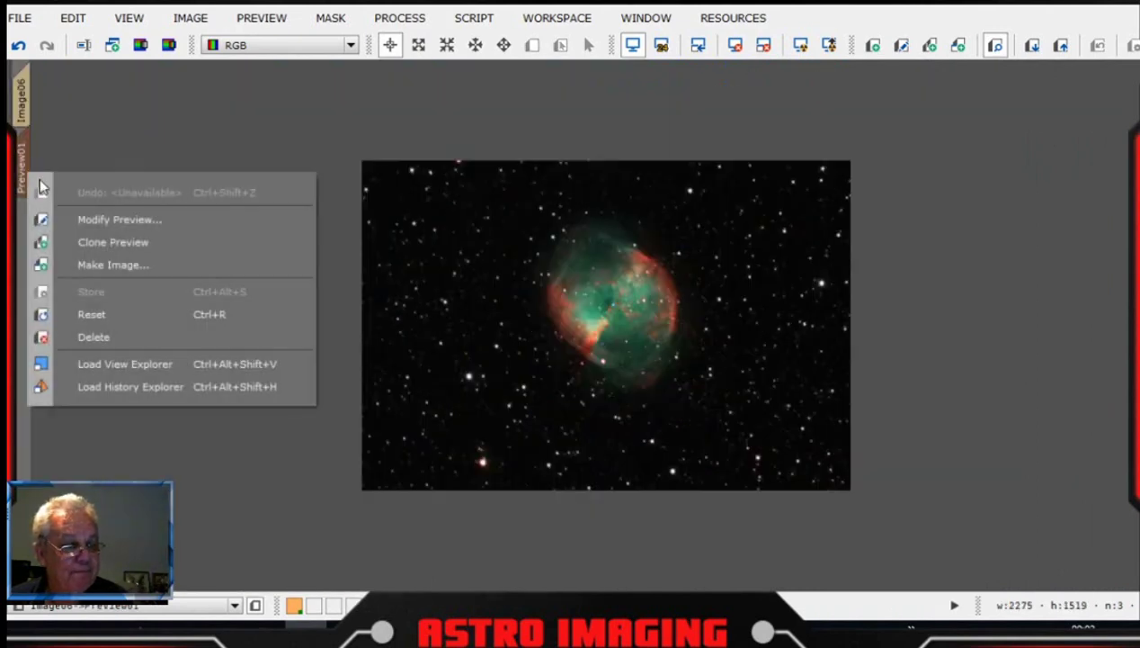
left_click(93, 338)
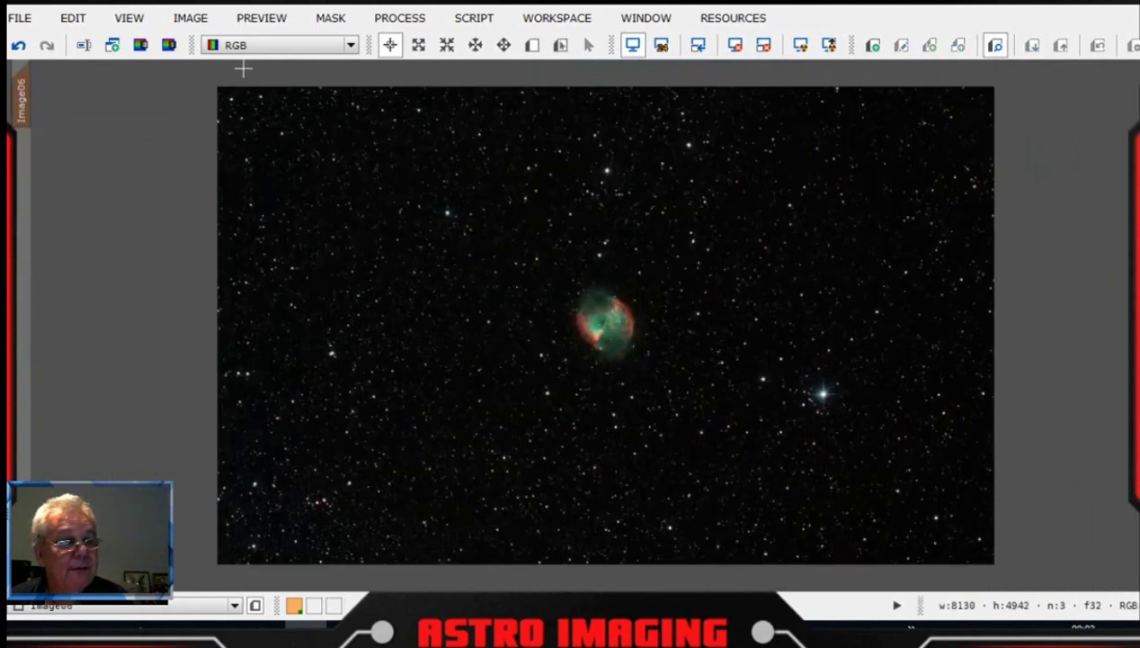
left_click(330, 18)
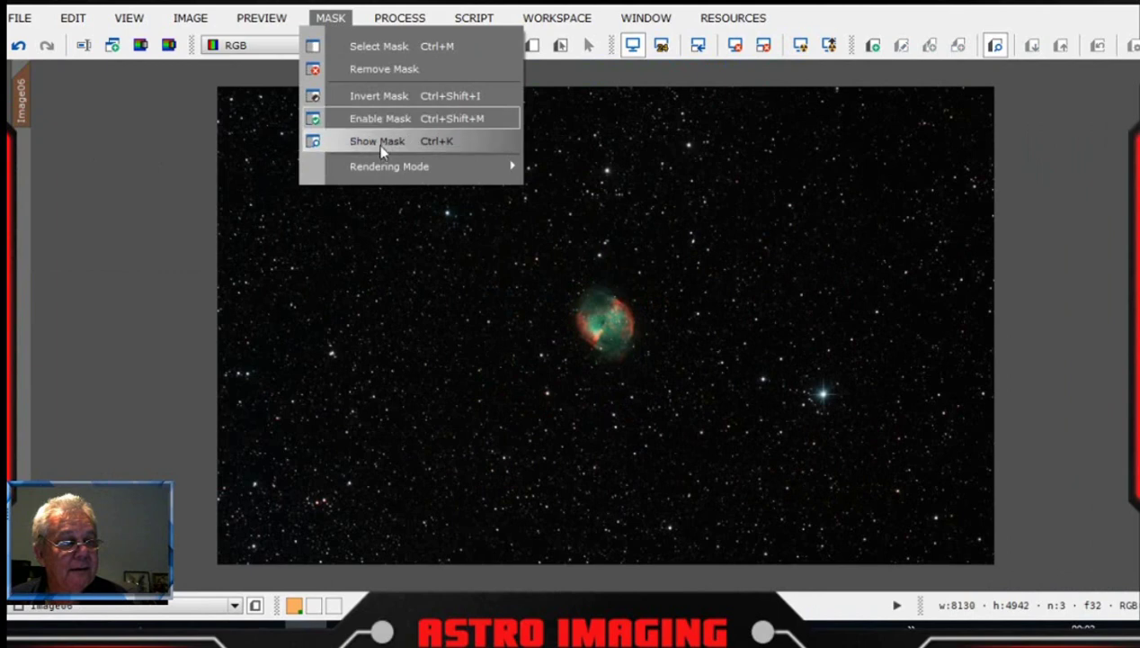
left_click(368, 69)
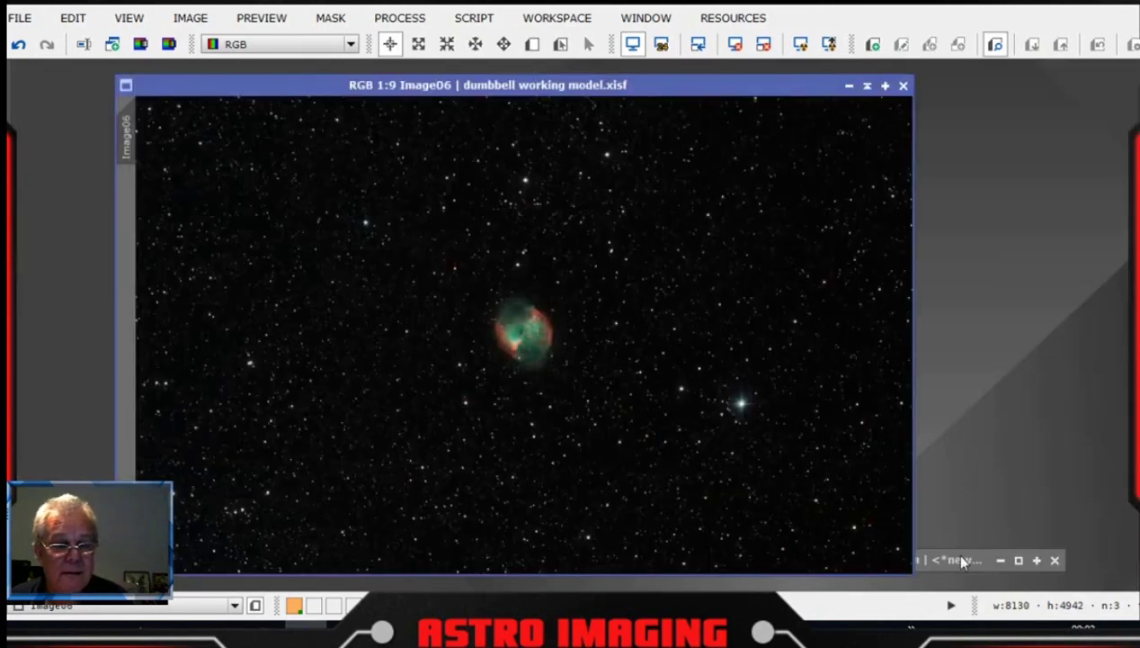
- Create a preview about 800 × 675 px around the bright star pair left of the nebula in Image06 and fit the window to it
left_click(961, 560)
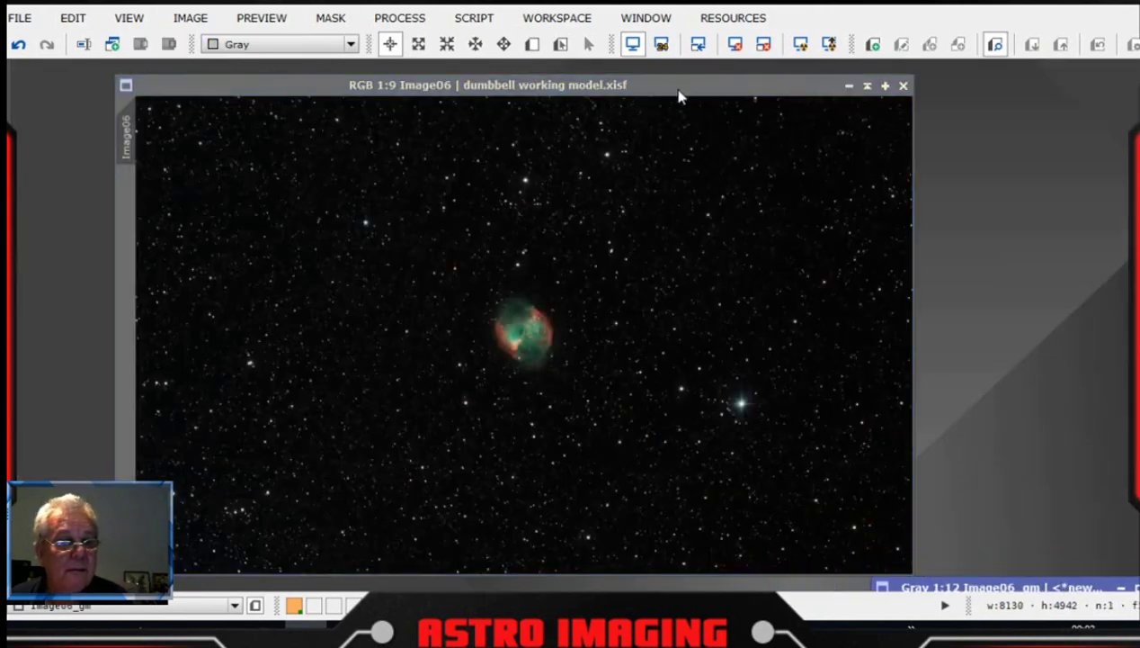
left_click_drag(679, 96, 643, 81)
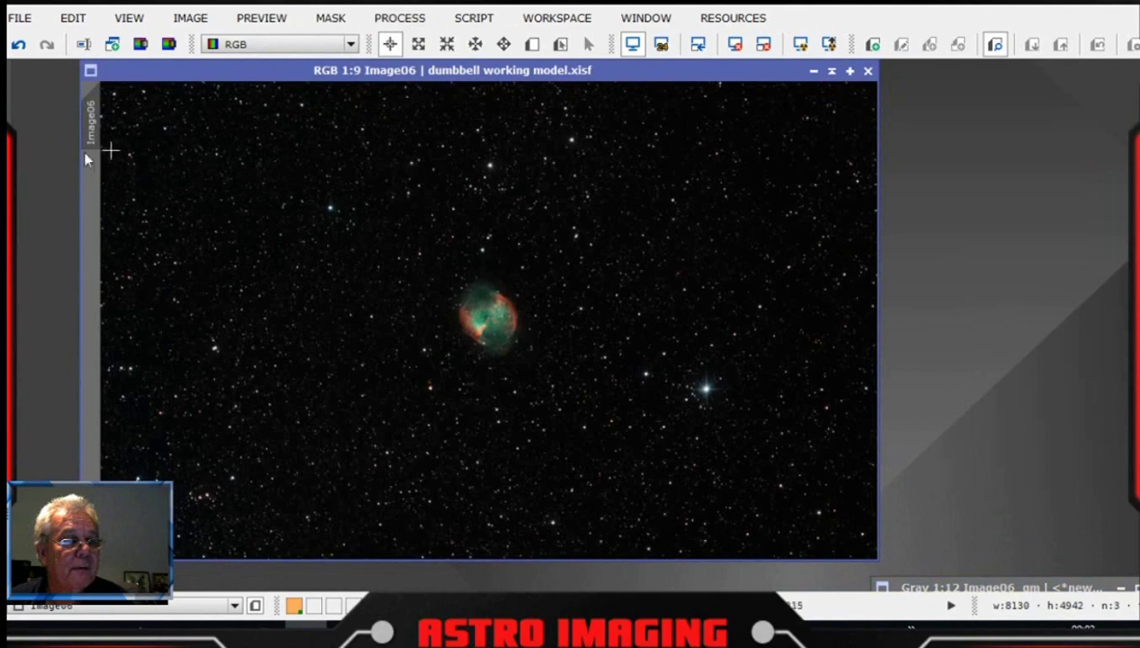
left_click(532, 43)
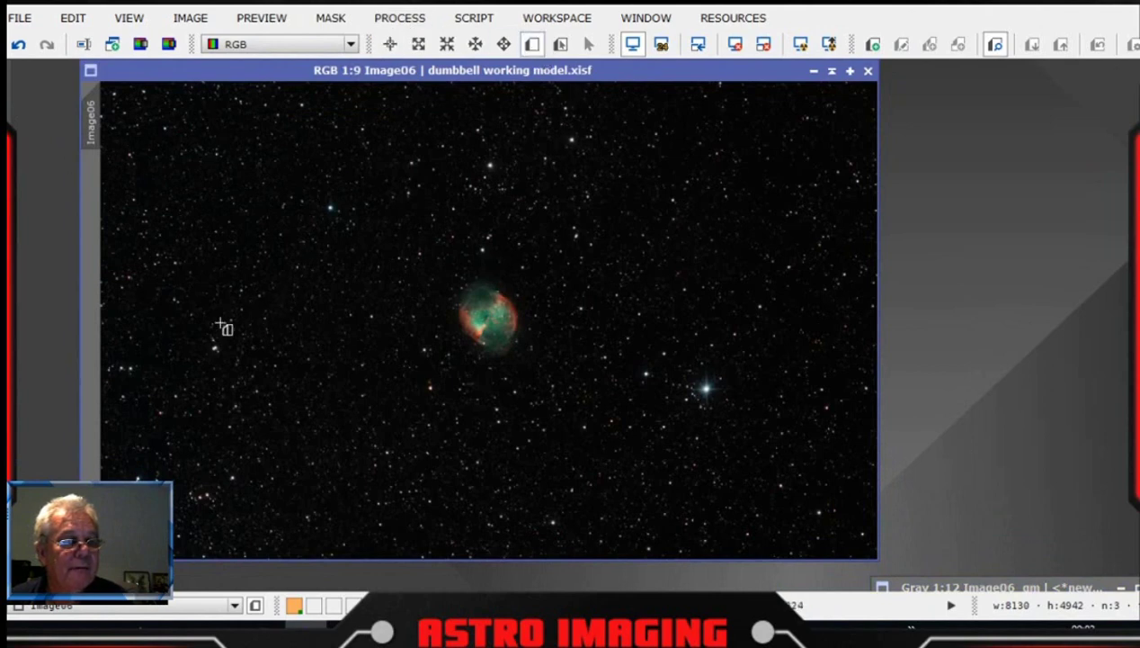
left_click_drag(177, 320, 253, 384)
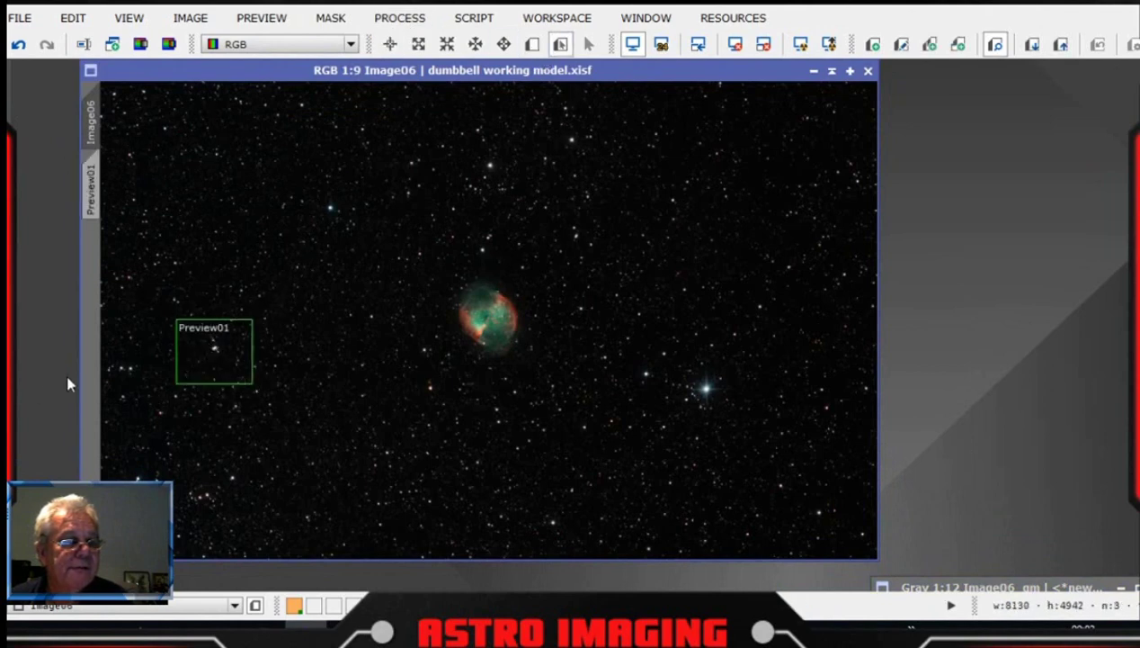
left_click(91, 189)
key("alt+r")
scroll(427, 333, "down", 2)
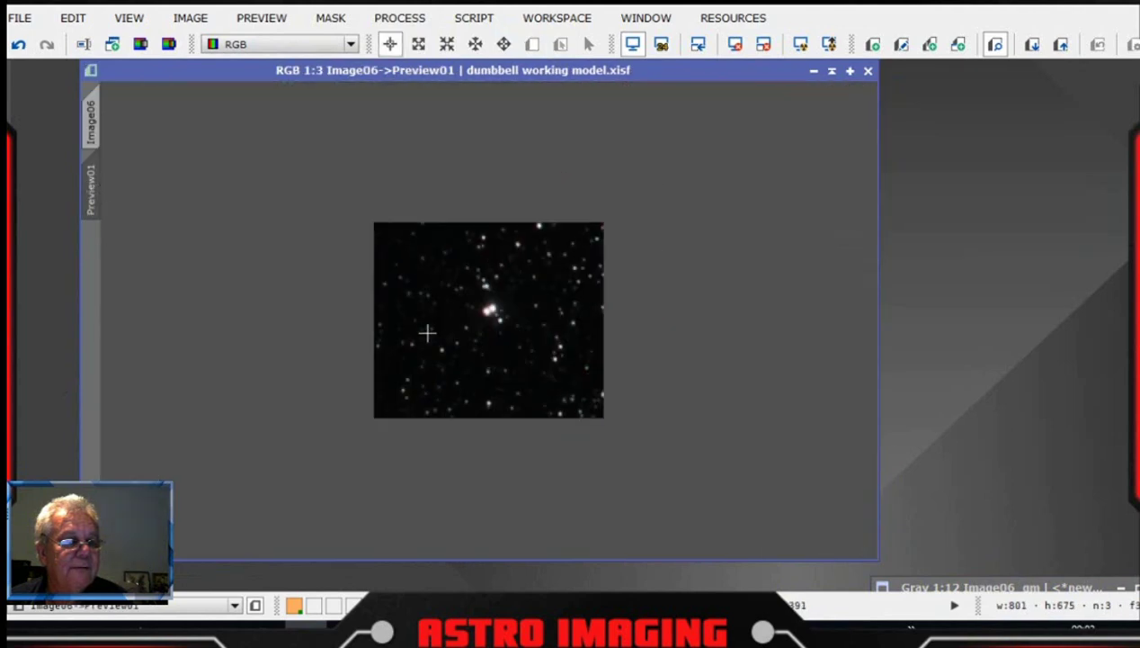
scroll(603, 206, "up", 1)
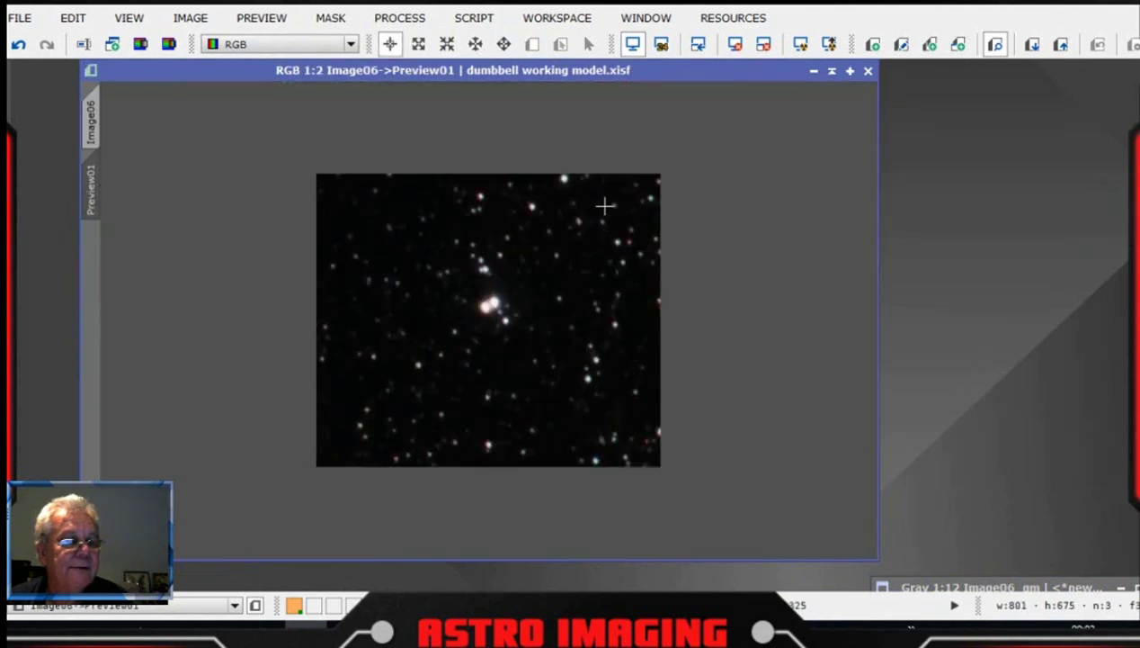
scroll(605, 206, "down", 1)
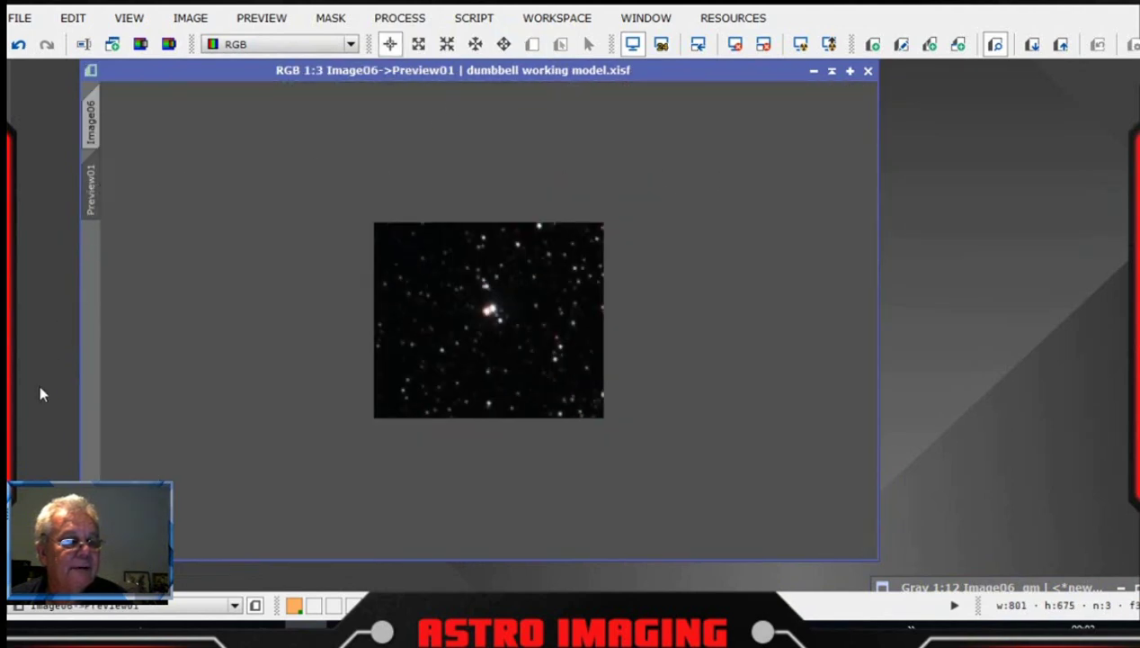
key("ctrl+shift+z")
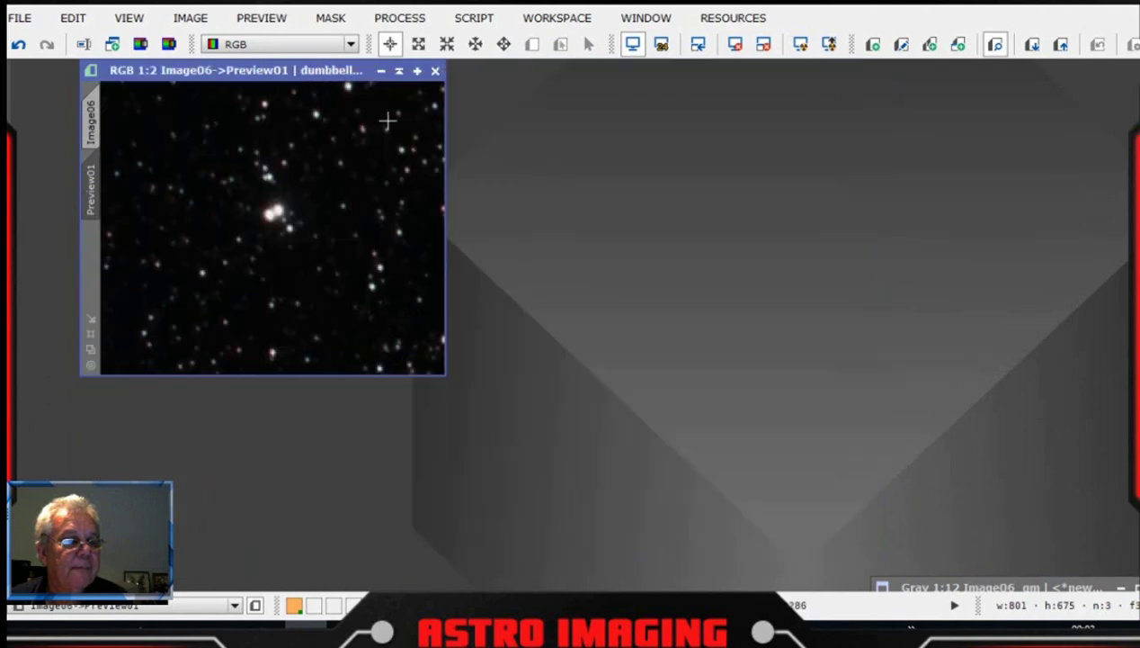
left_click_drag(336, 73, 317, 92)
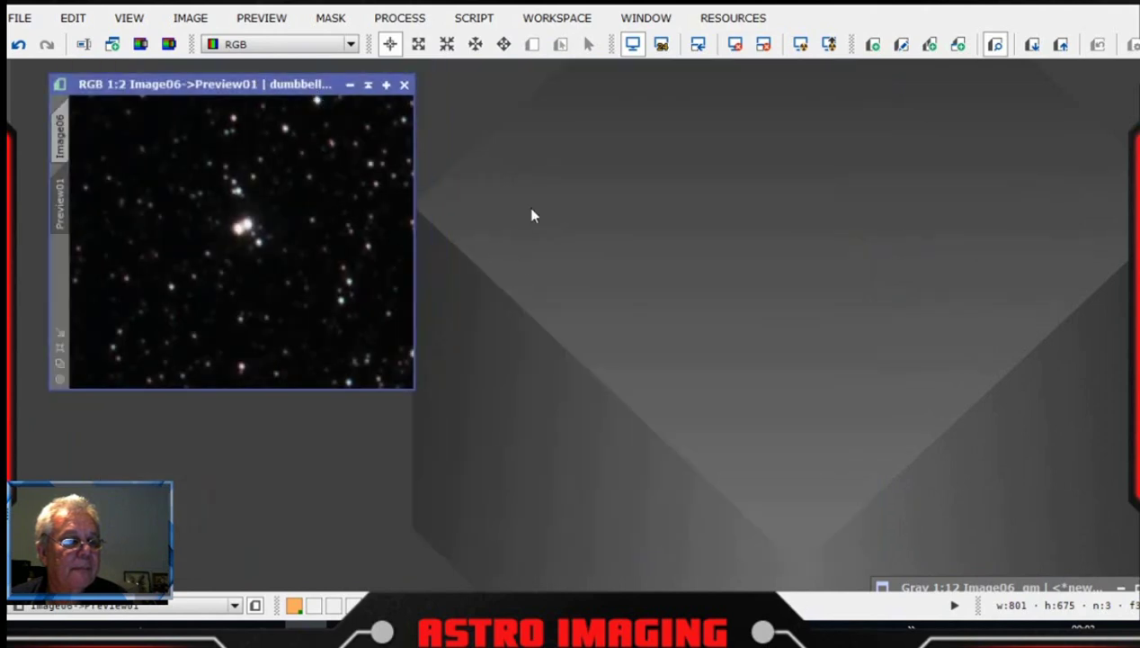
- Open StarMask, set the noise threshold to 0.25 and generate a trial star mask from Preview01
mouse_move(550, 13)
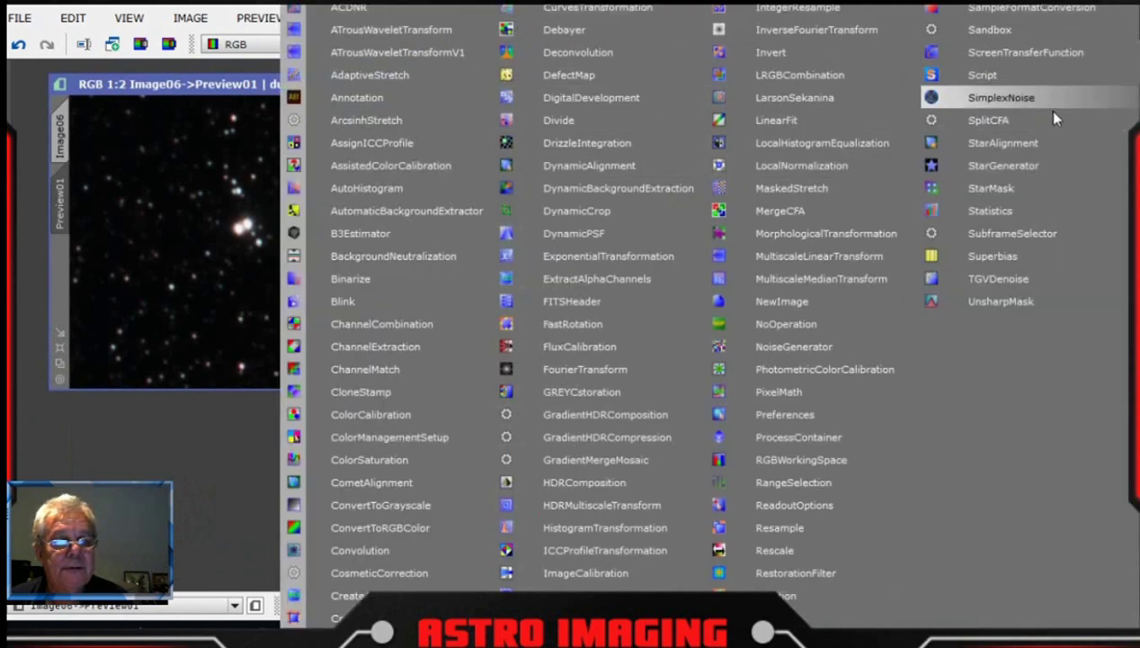
left_click(1006, 188)
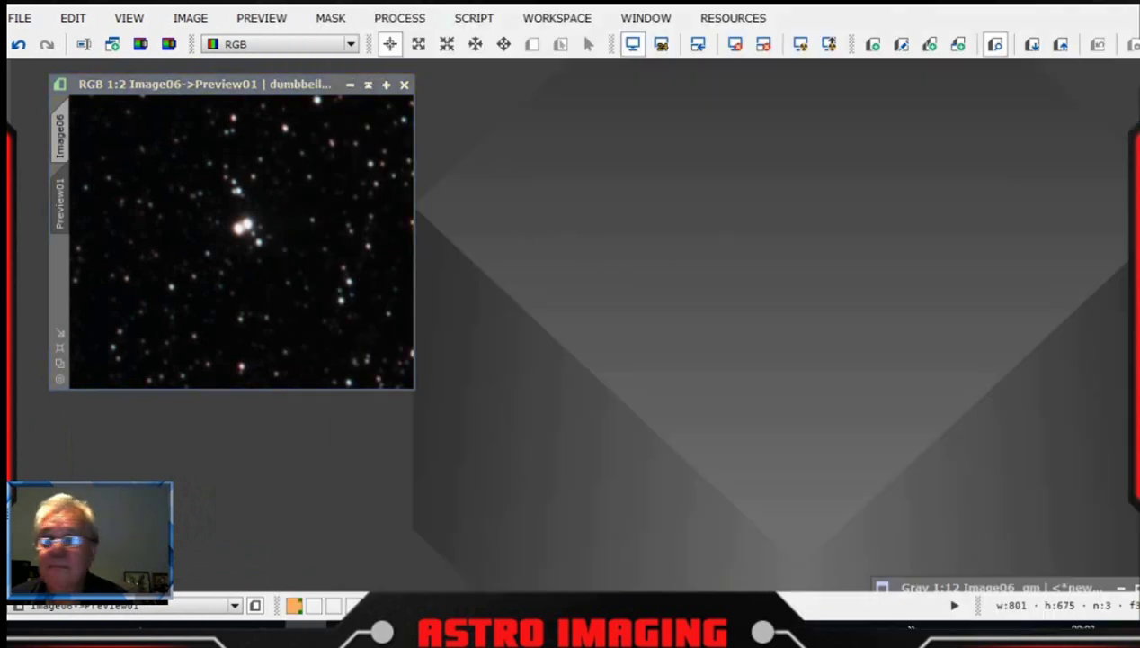
left_click_drag(944, 59, 605, 72)
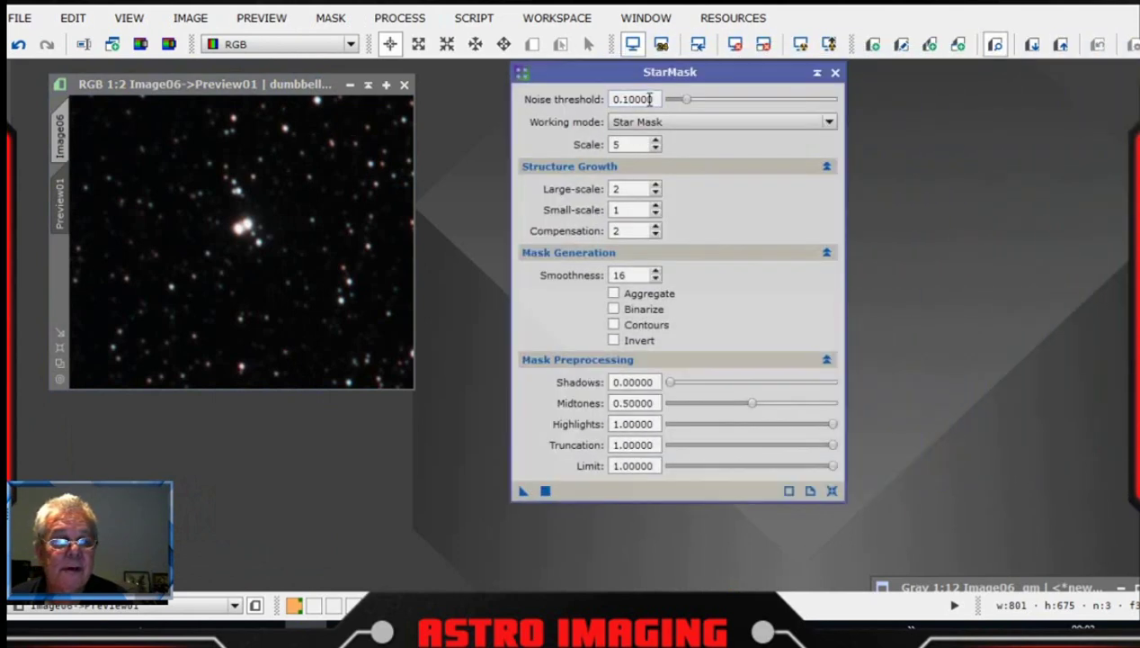
double_click(627, 101)
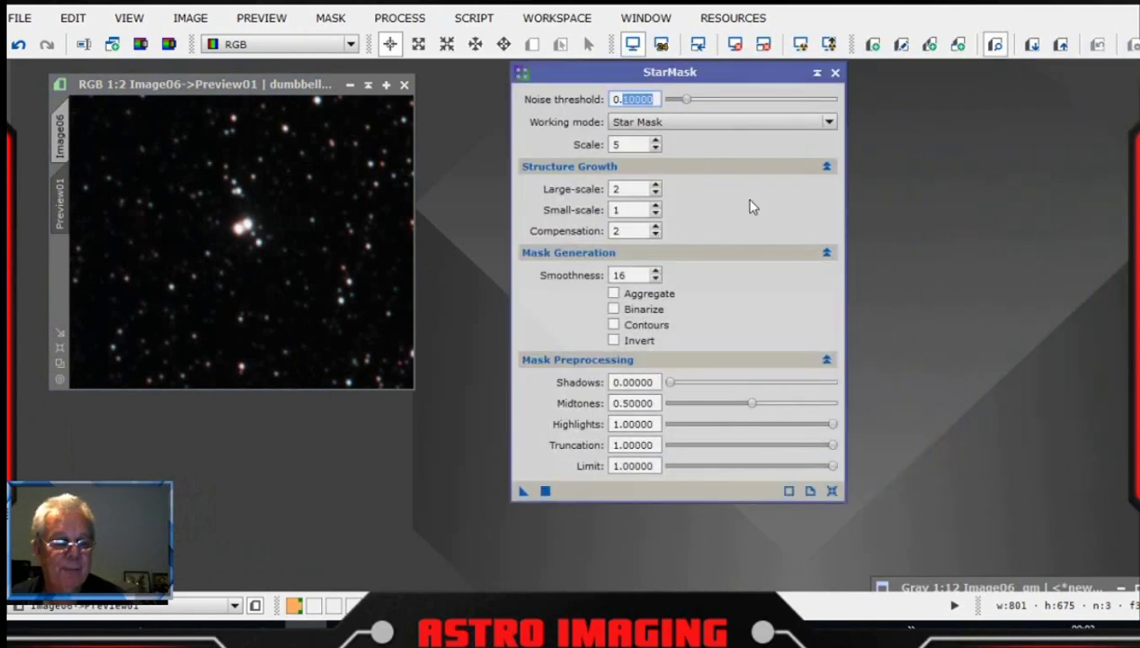
key("BackSpace")
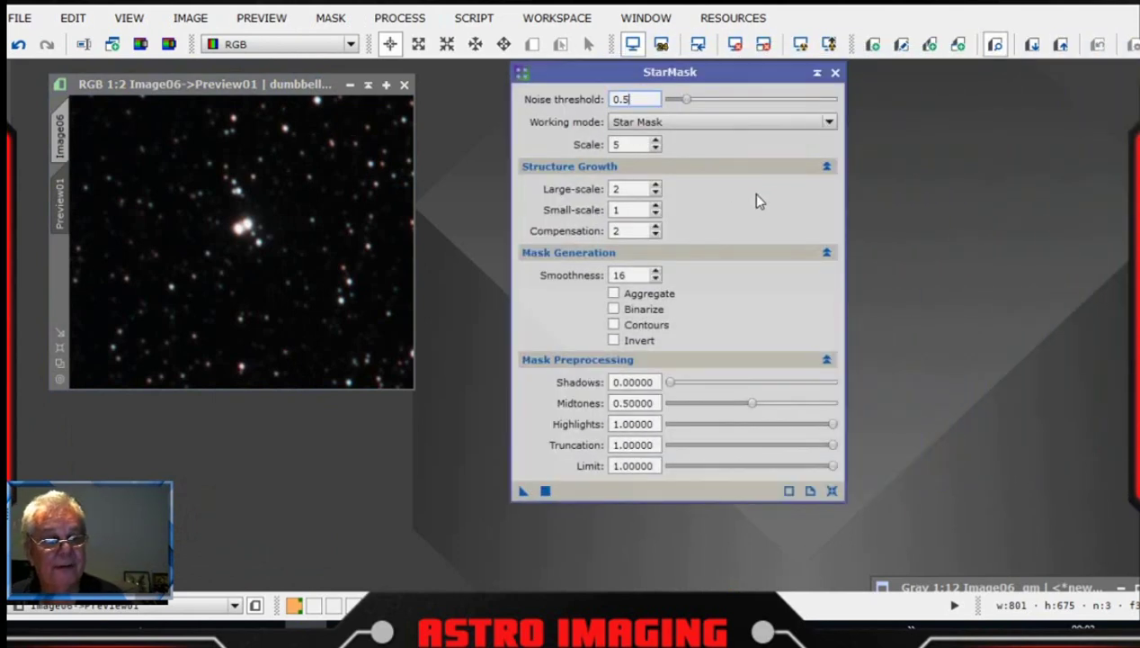
type("25000")
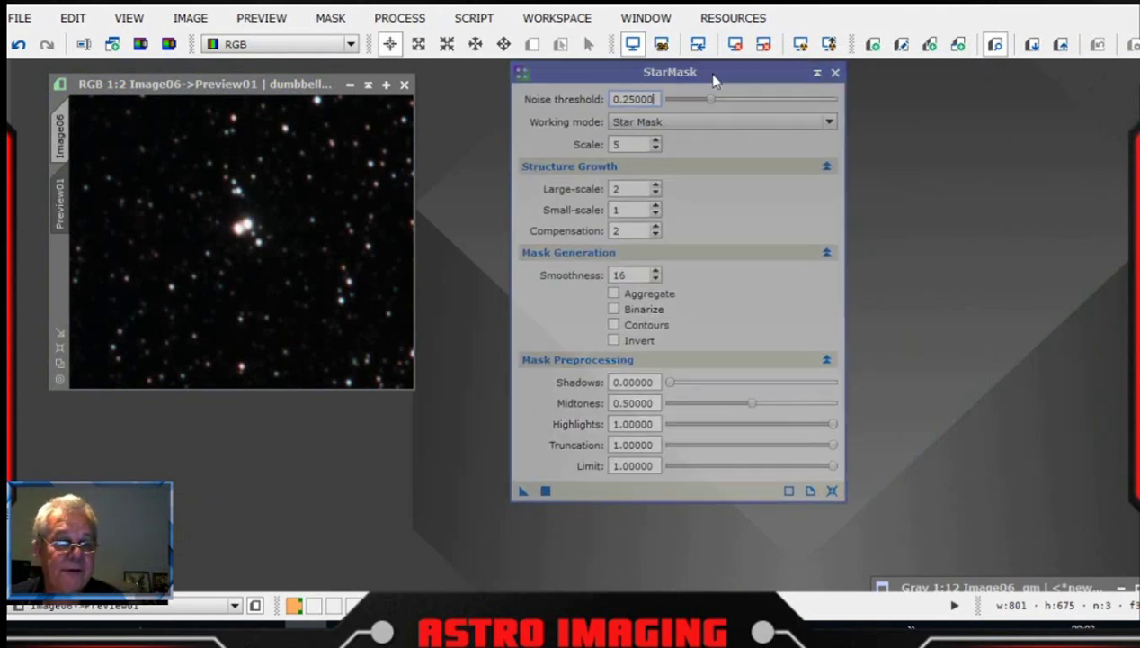
left_click_drag(706, 73, 688, 82)
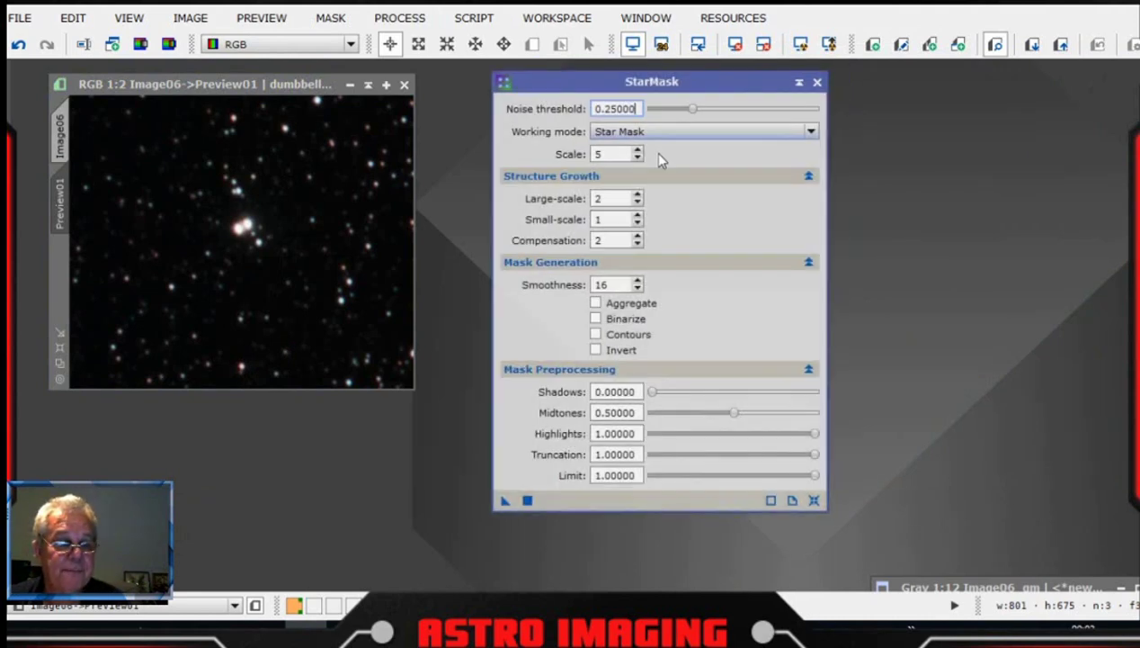
left_click_drag(504, 502, 259, 315)
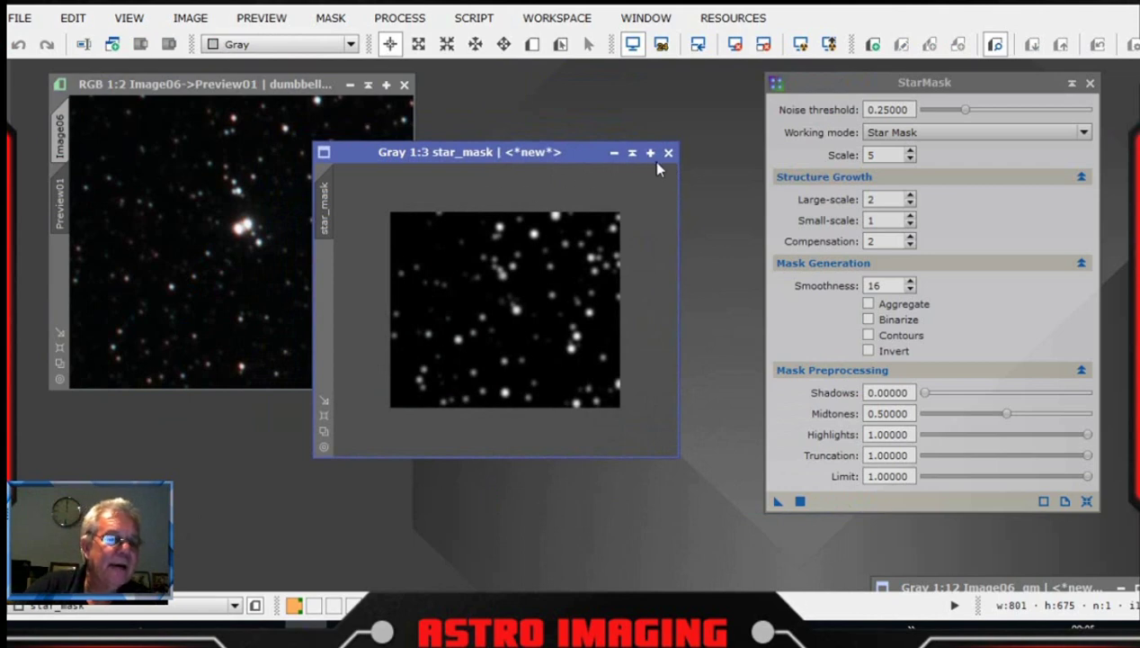
left_click(668, 153)
- Generate a star mask from the full Image06 and line it up over the image for comparison
left_click(61, 141)
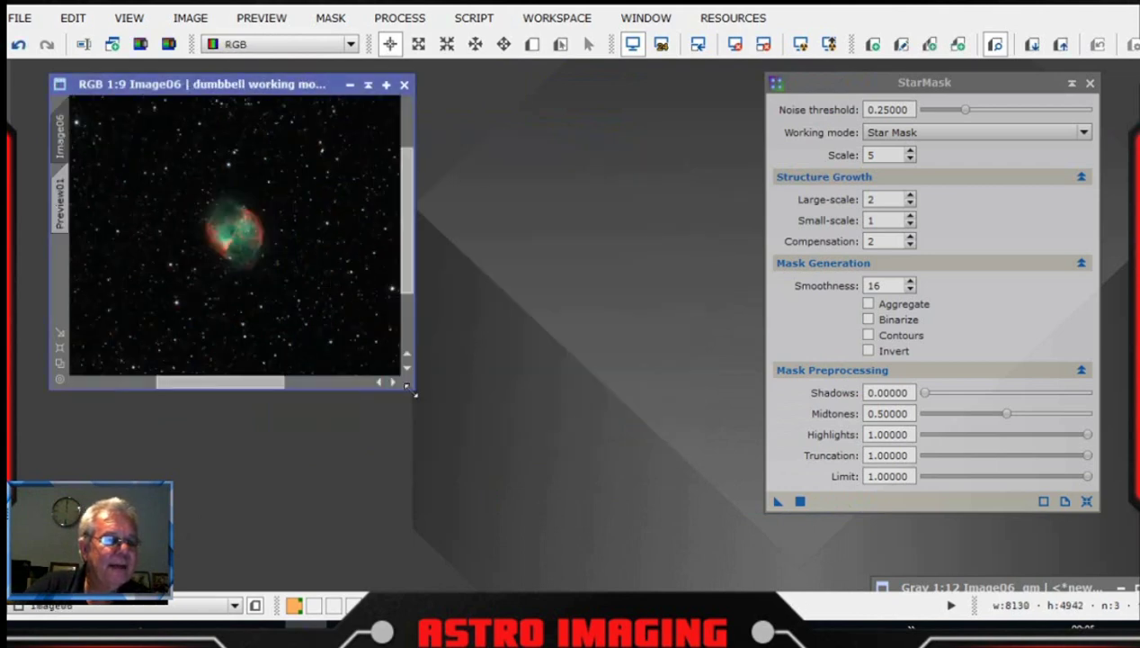
left_click_drag(779, 504, 313, 310)
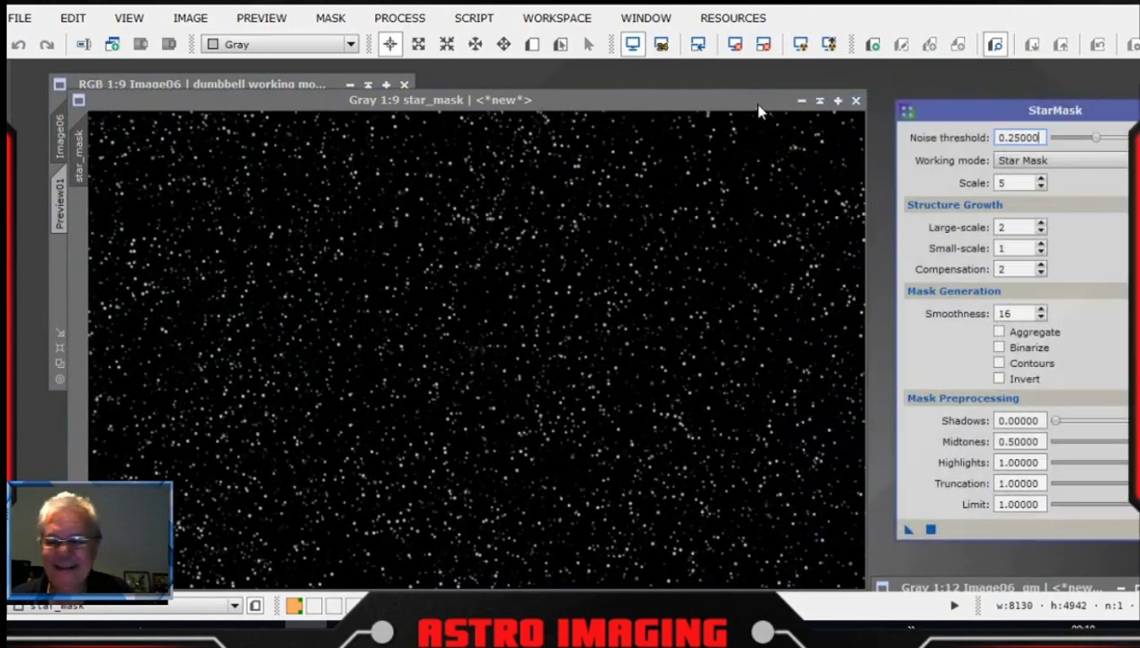
left_click_drag(758, 106, 963, 86)
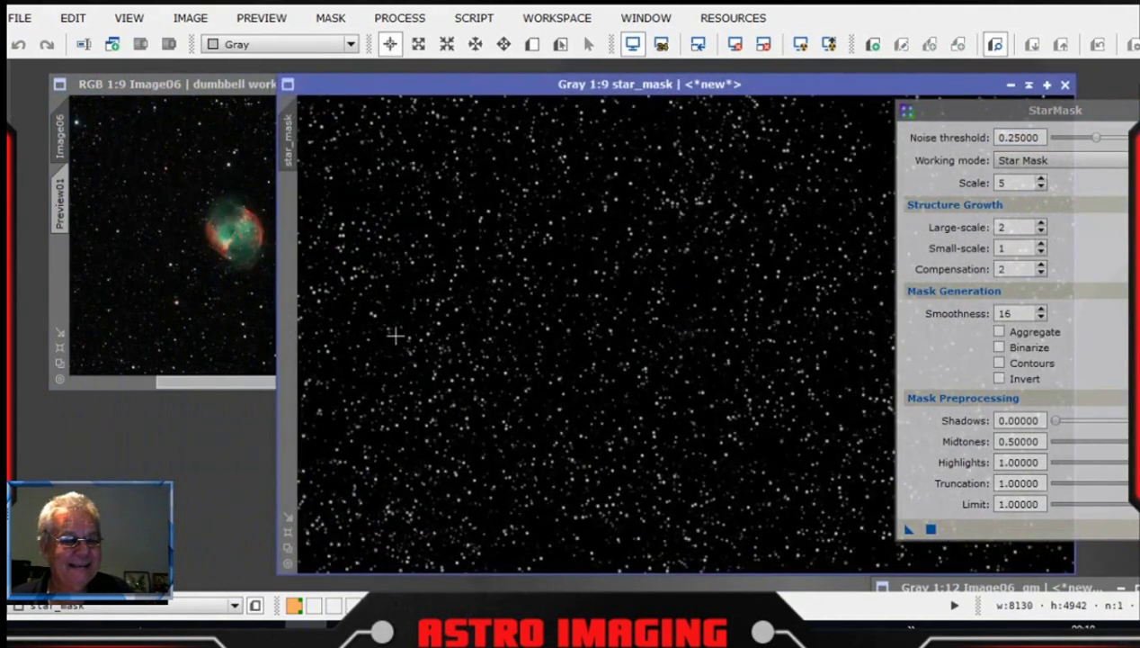
left_click(57, 349)
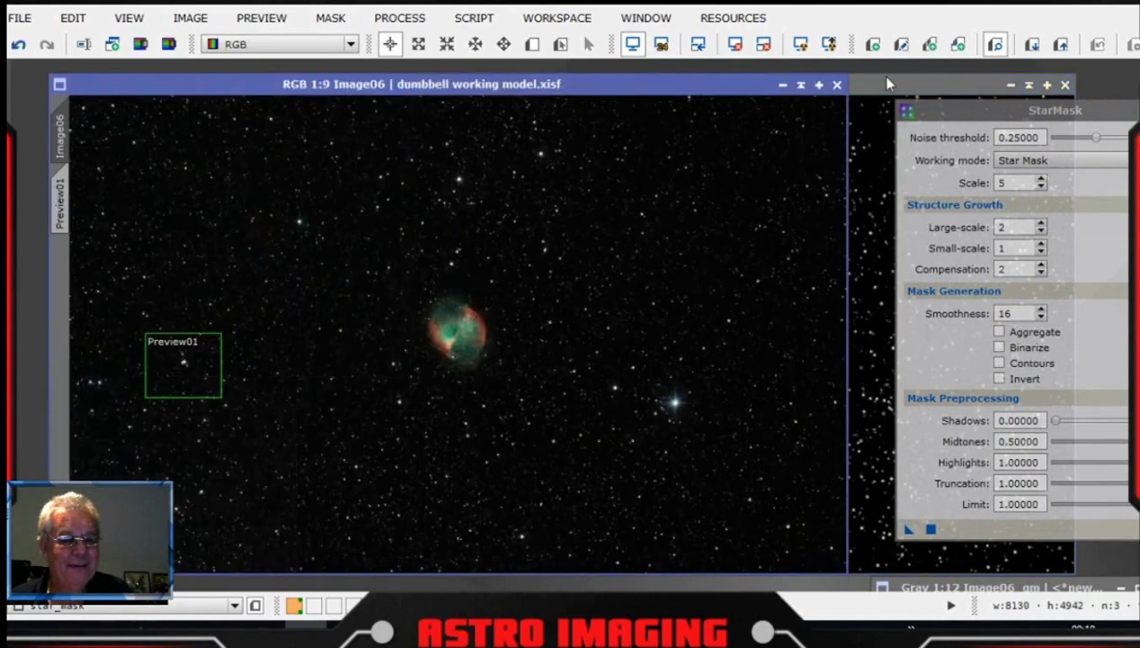
left_click_drag(887, 83, 668, 91)
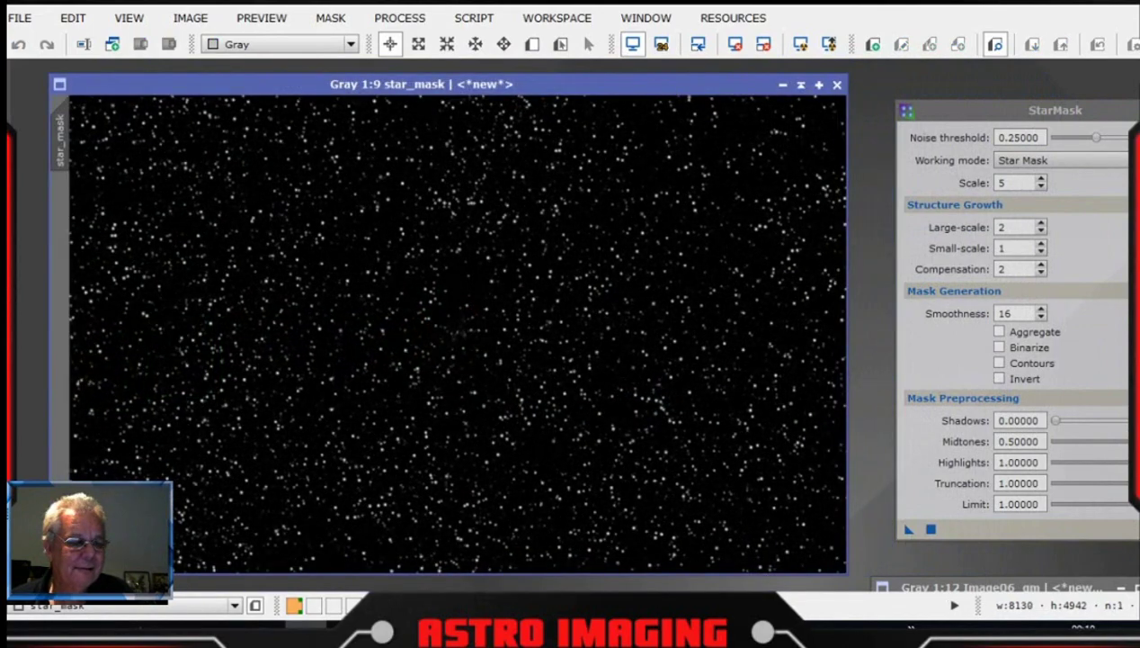
- With StarMask closed, apply star_mask as the mask on Image06 and iconize the star_mask window
left_click_drag(548, 93, 676, 91)
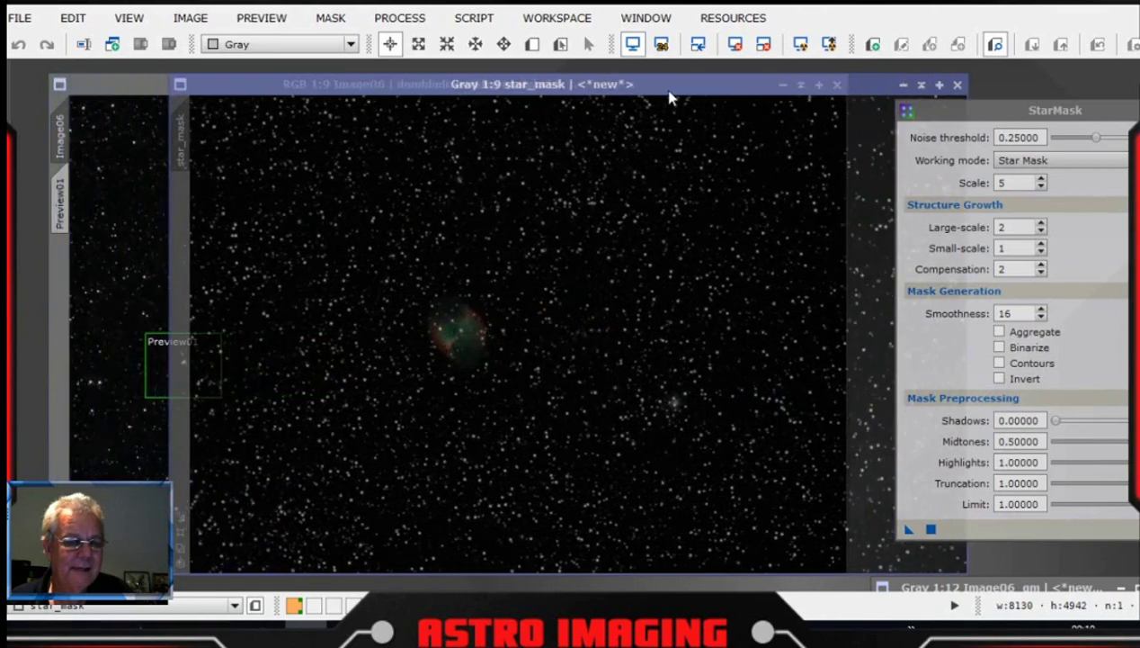
left_click_drag(1067, 115, 981, 136)
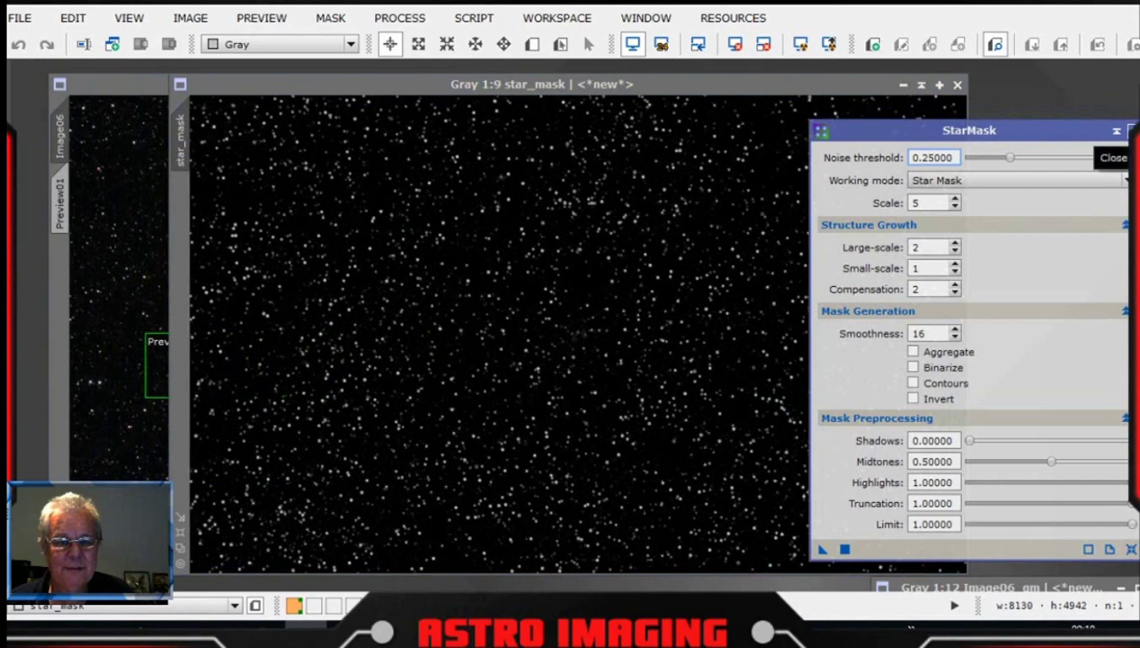
left_click(1117, 131)
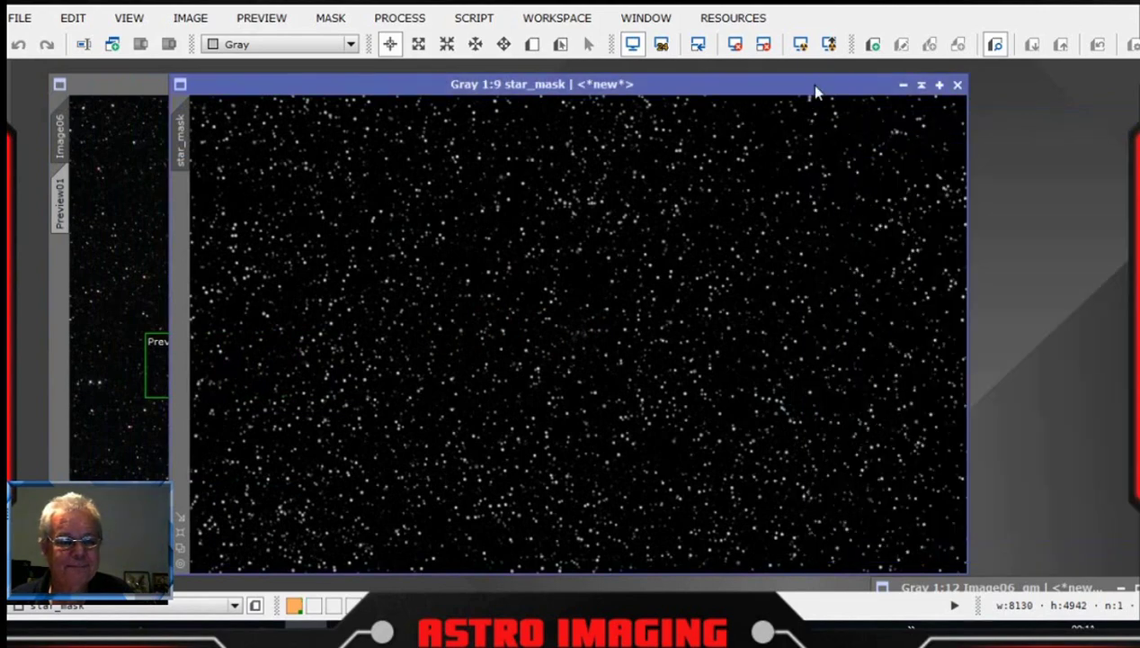
left_click_drag(815, 87, 993, 102)
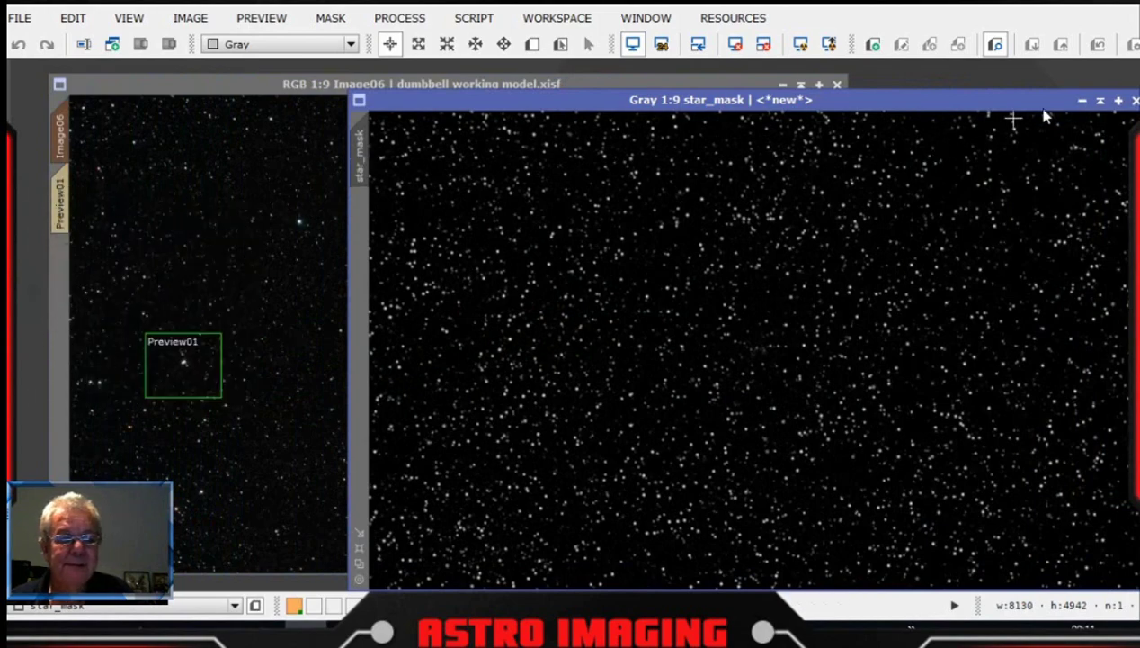
left_click(1100, 101)
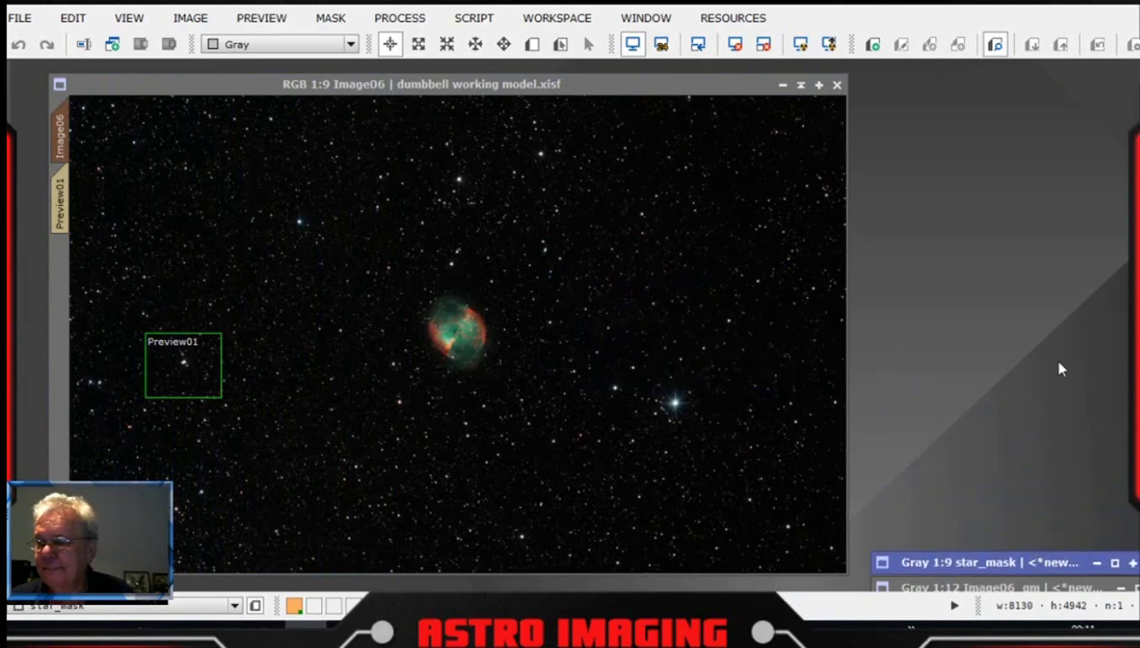
- Switch Image06 to Preview01, display the mask overlay to check which stars it covers, and hide the overlay
scroll(324, 338, "up", 2)
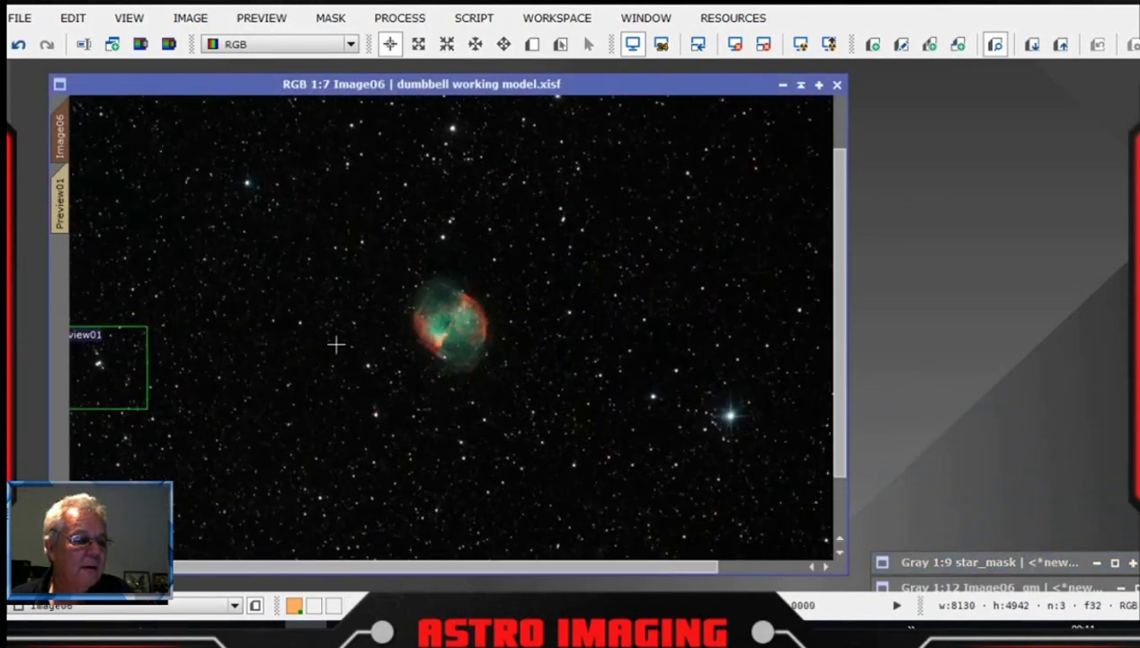
scroll(351, 337, "up", 1)
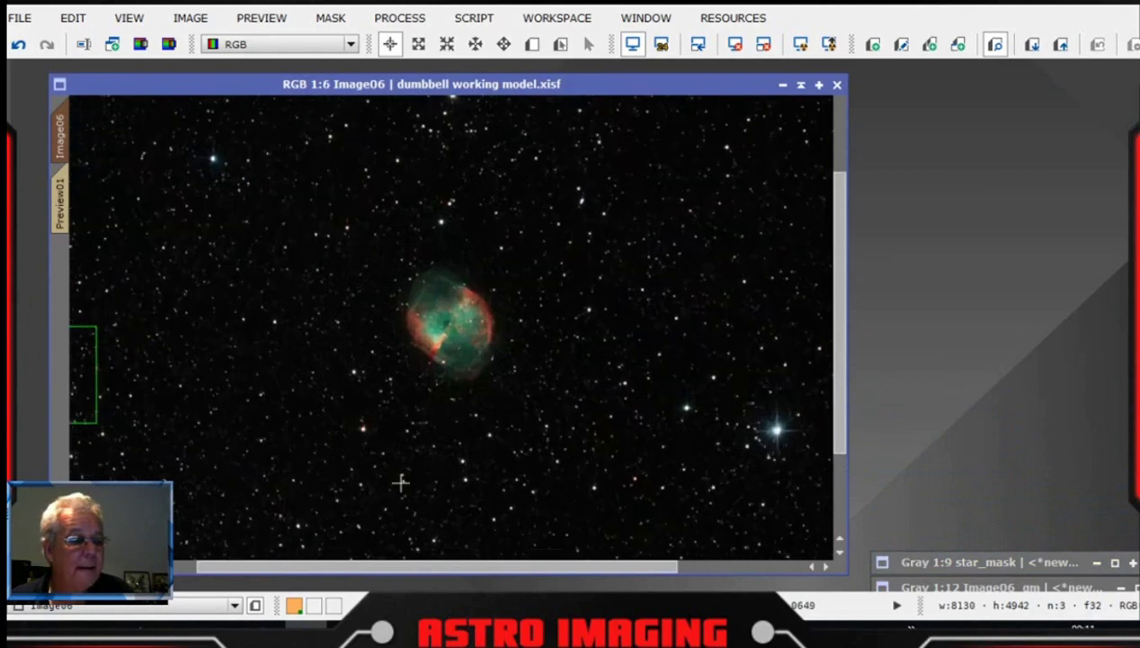
key("ctrl+Page_Down")
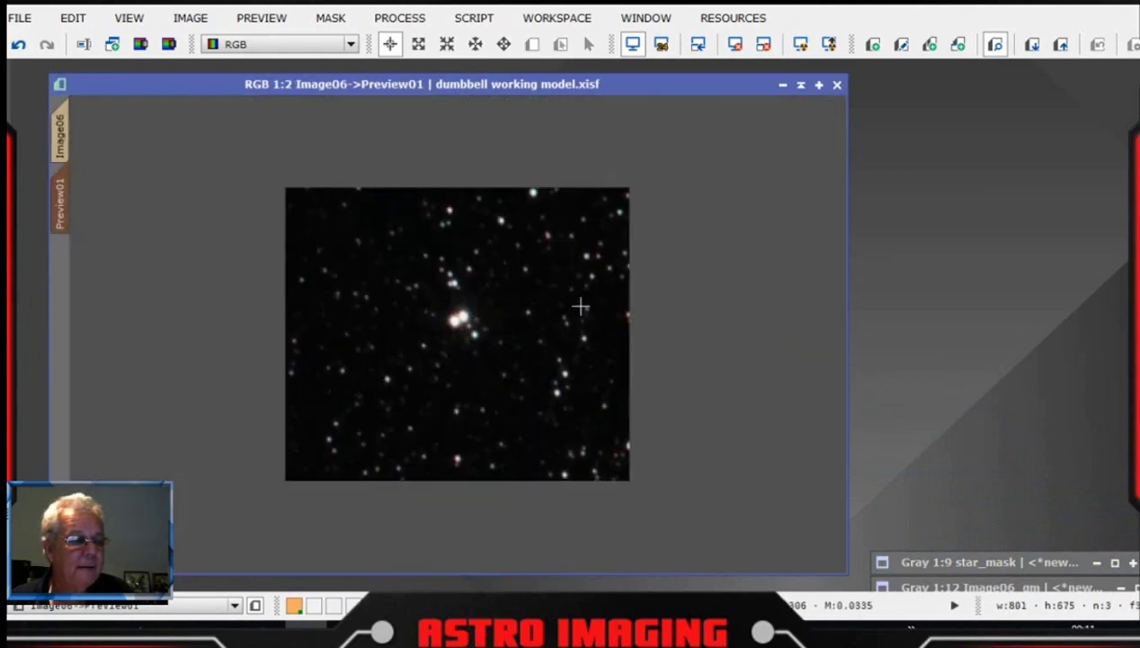
left_click(329, 20)
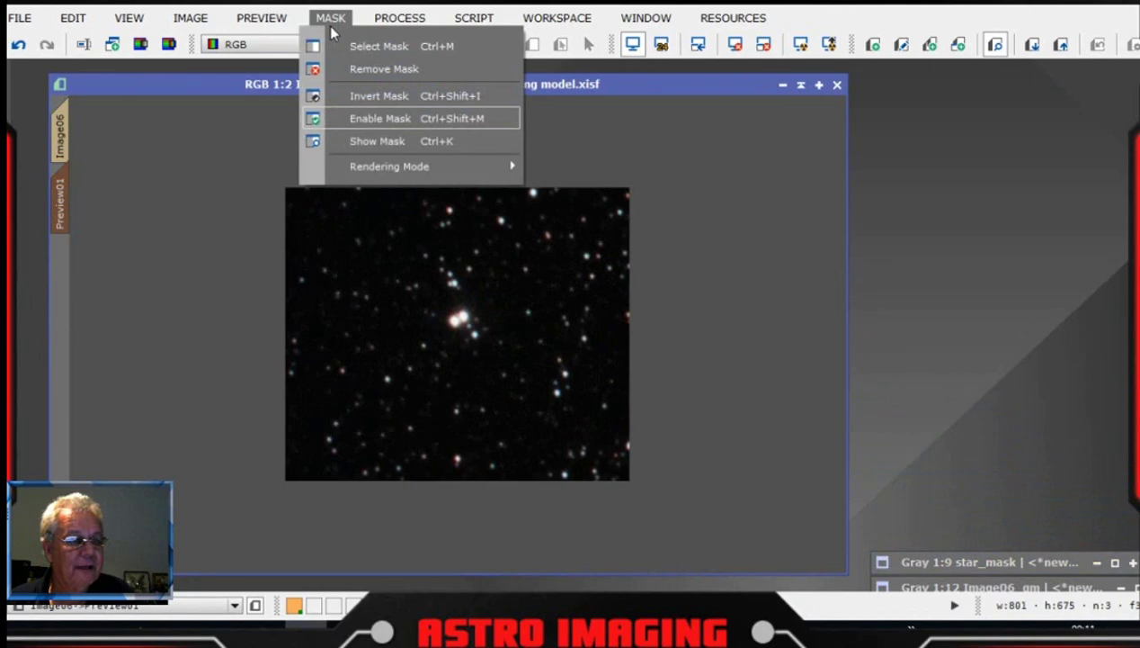
left_click(383, 143)
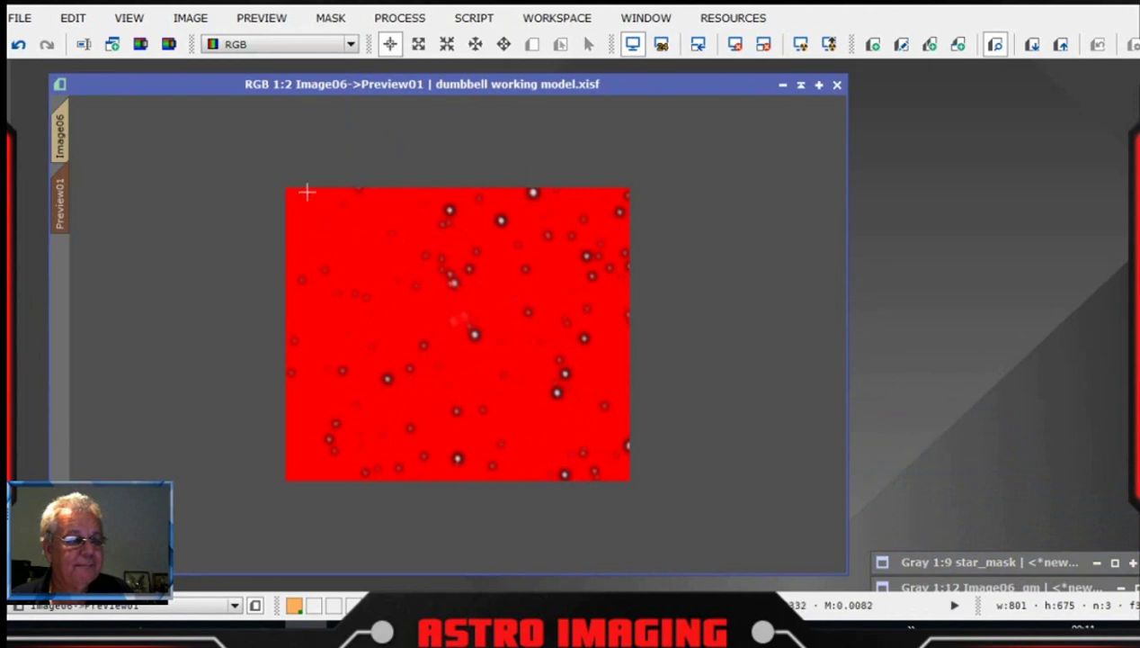
left_click(330, 18)
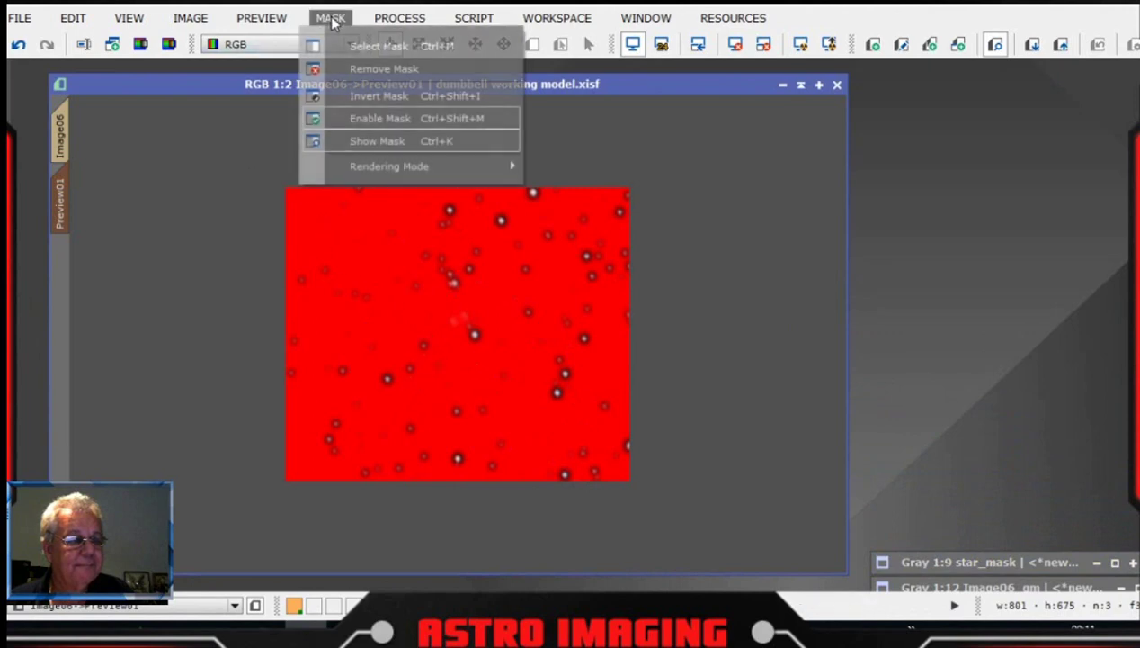
left_click(373, 141)
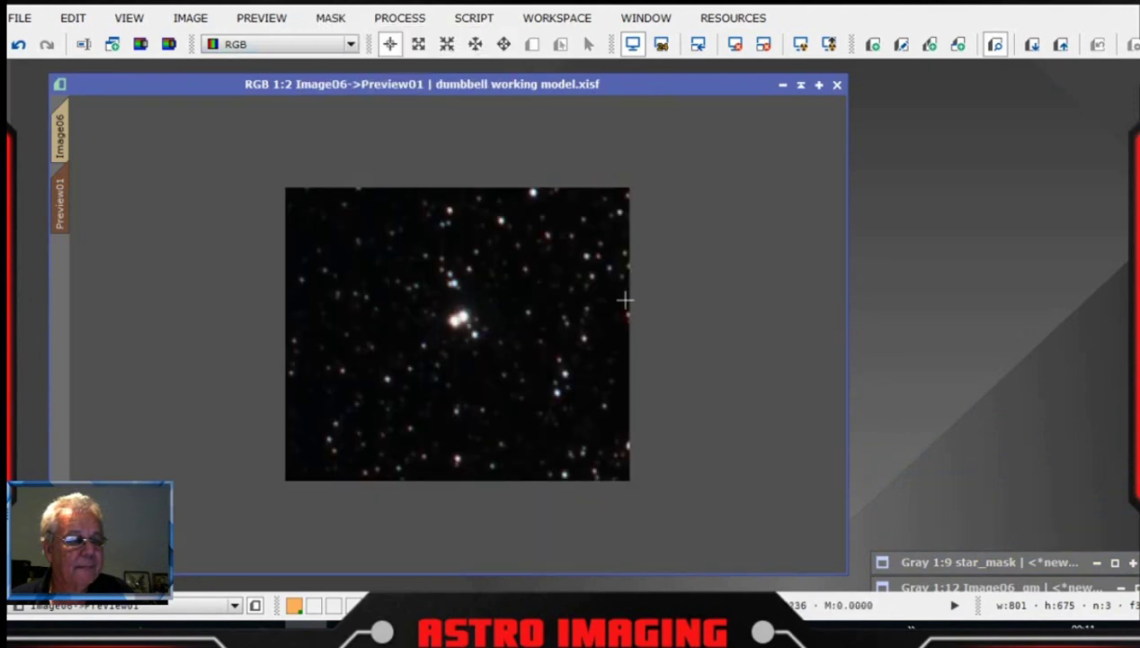
- Open MorphologicalTransformation and try an Erosion (Minimum) with an amount of 0.40 on Preview01
left_click(399, 18)
mouse_move(677, 16)
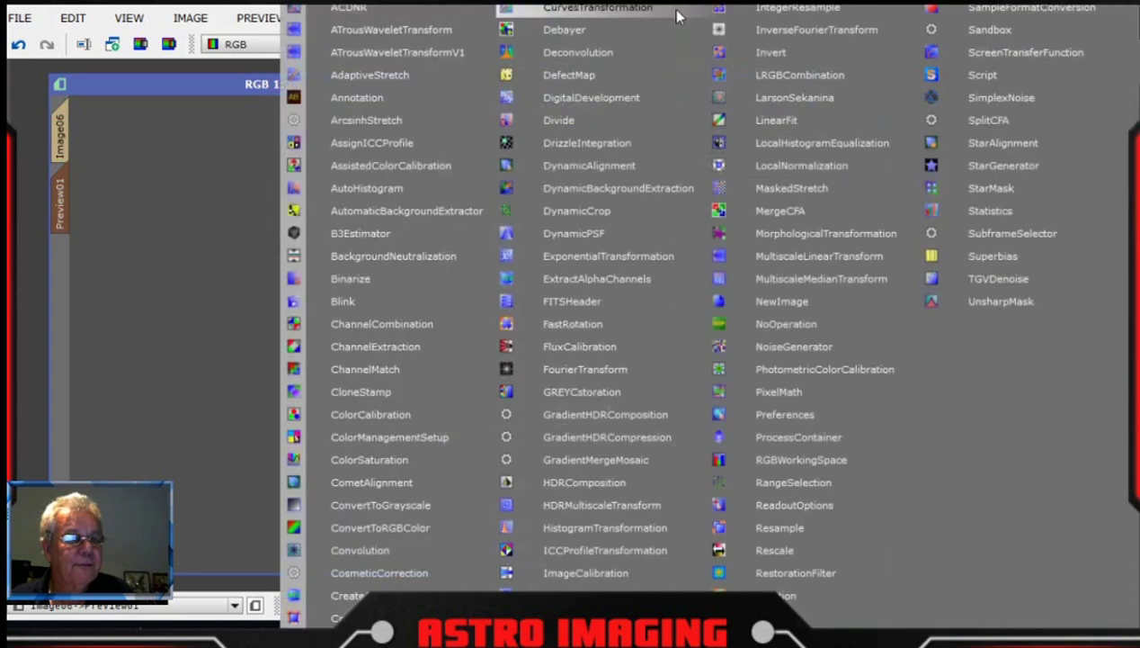
left_click(814, 233)
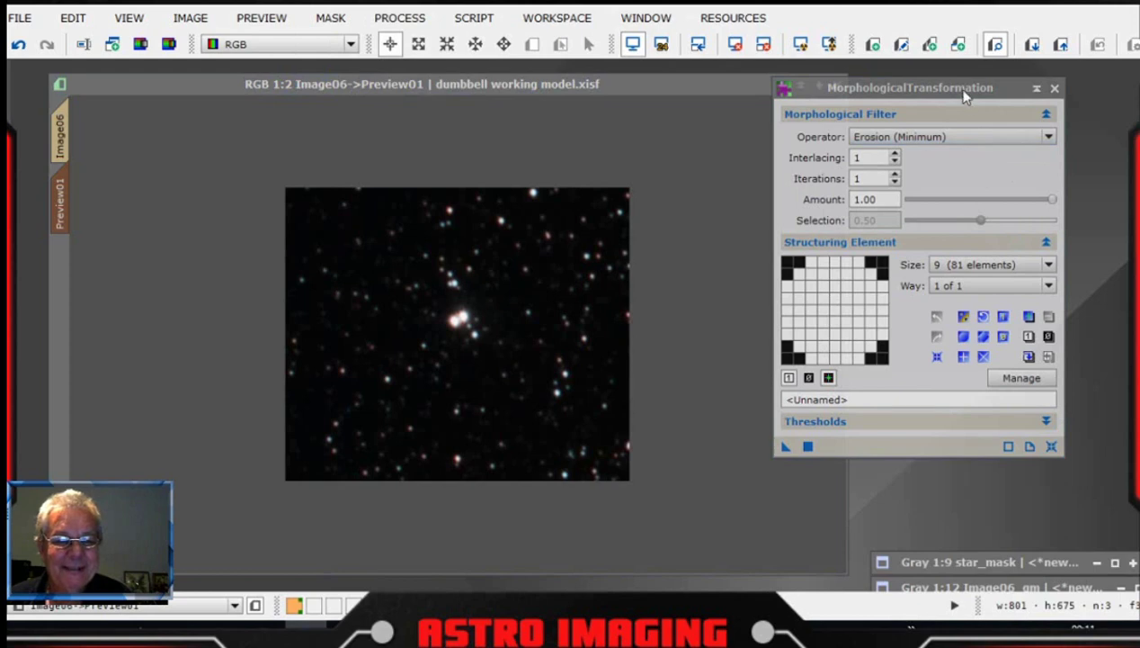
left_click_drag(958, 87, 1011, 95)
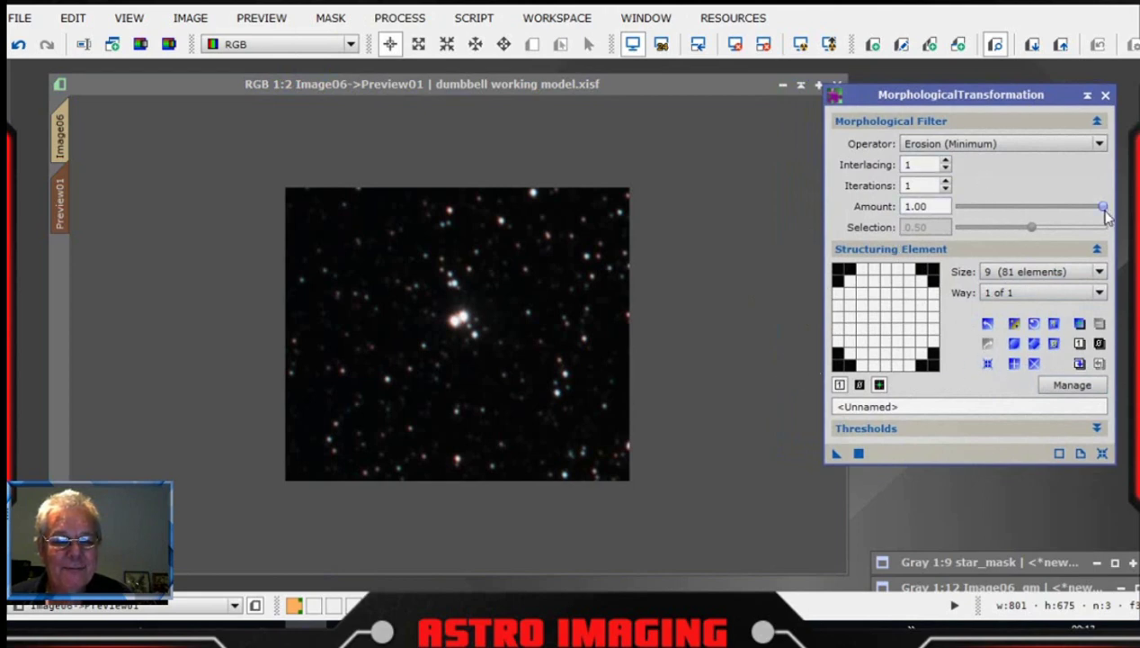
left_click_drag(1107, 212, 1030, 211)
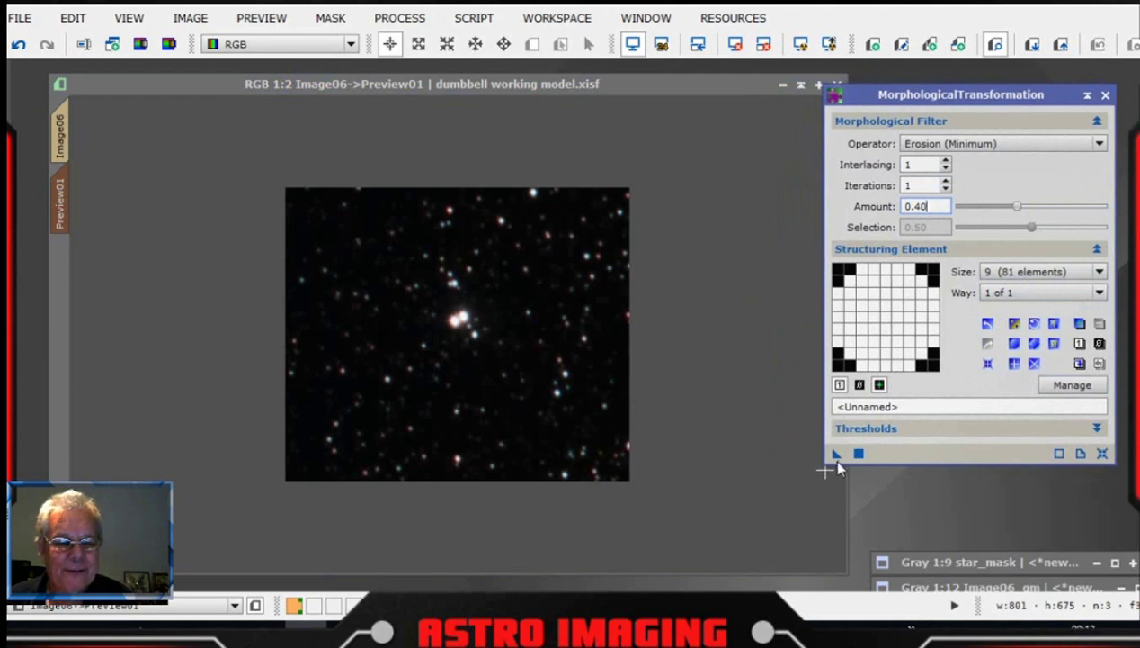
left_click_drag(833, 457, 549, 416)
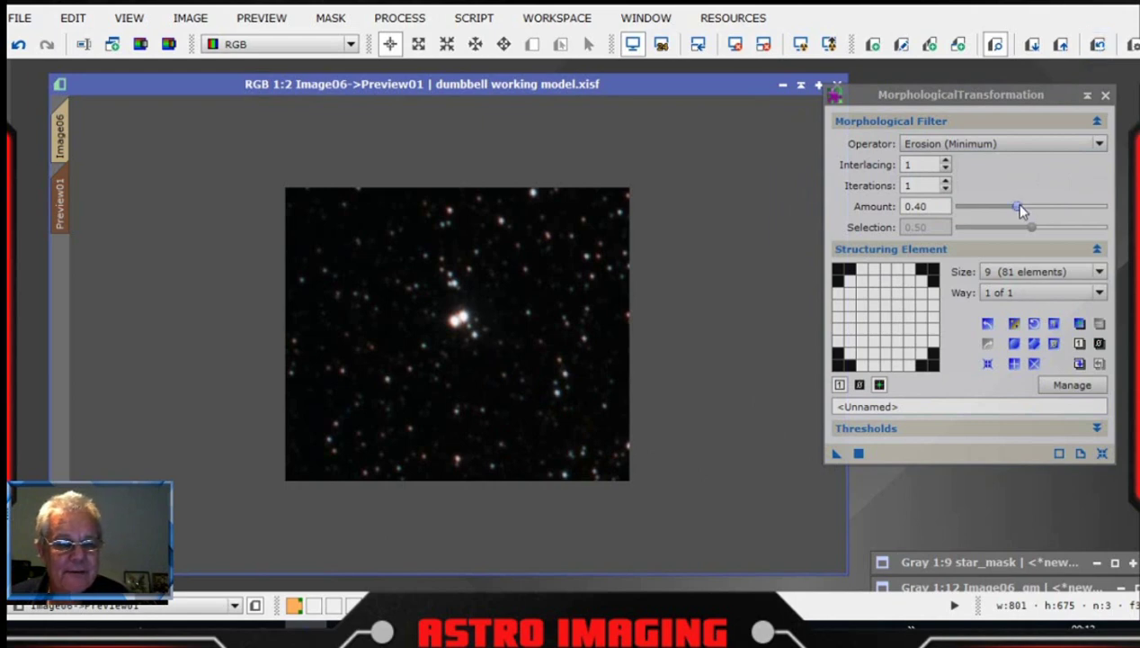
- Raise the erosion amount to 0.55, apply it to Preview01 and compare the preview before and after
left_click_drag(1020, 206, 1033, 207)
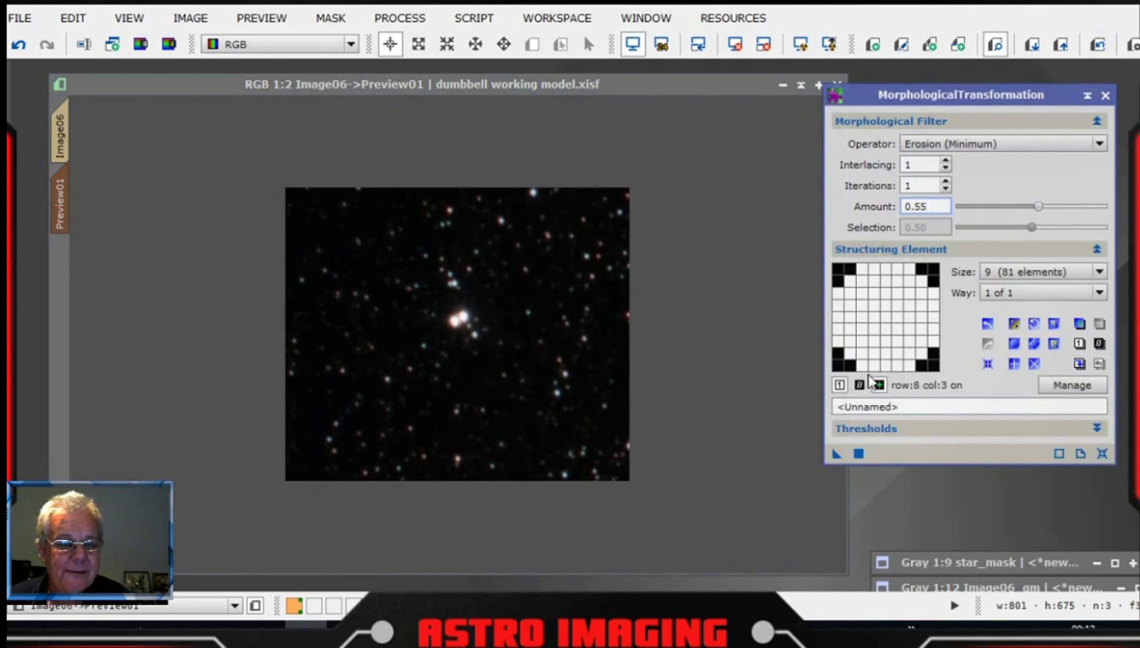
left_click_drag(836, 453, 728, 399)
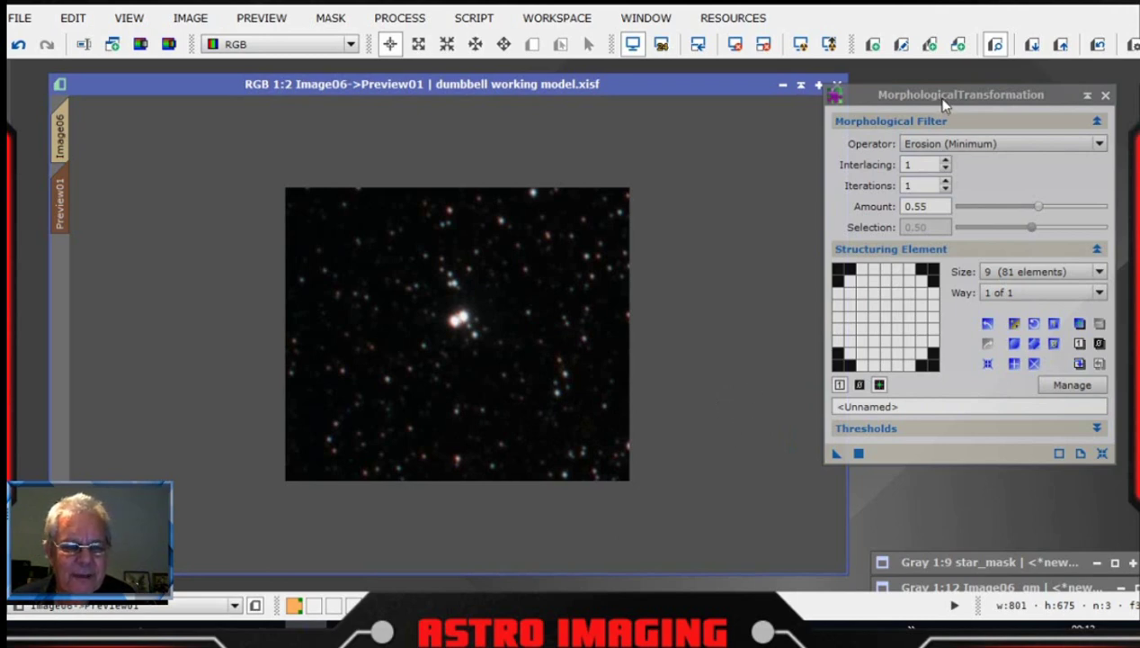
left_click_drag(944, 105, 968, 127)
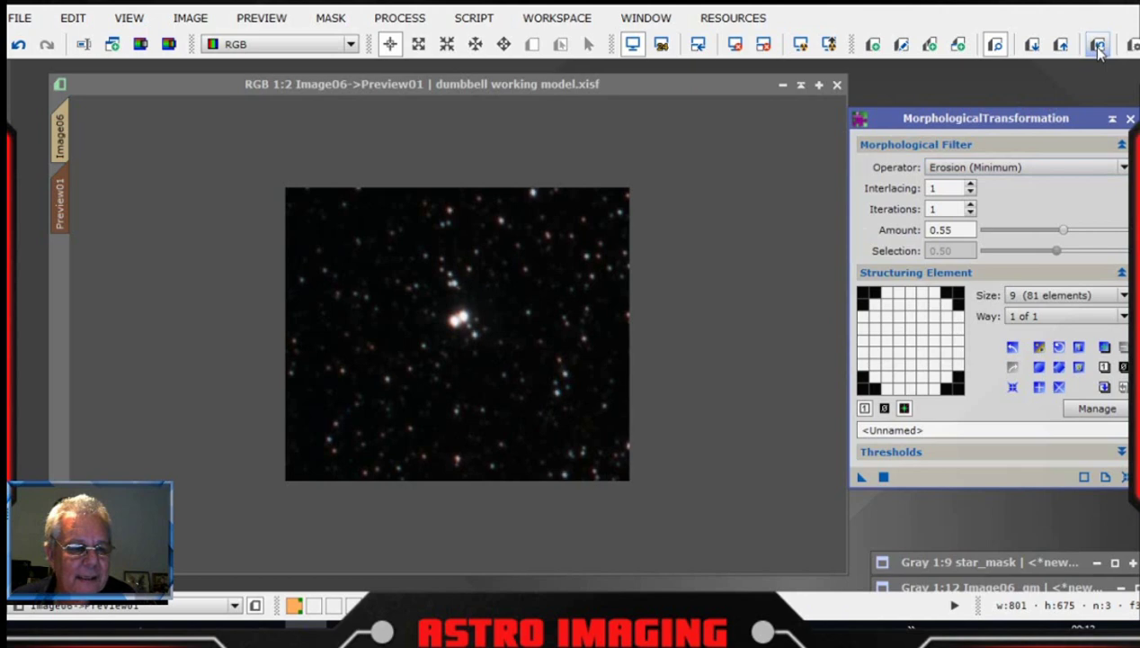
- Apply the Erosion (Minimum) with amount 0.55 to the full Image06 and rearrange the windows for viewing the result
left_click(65, 133)
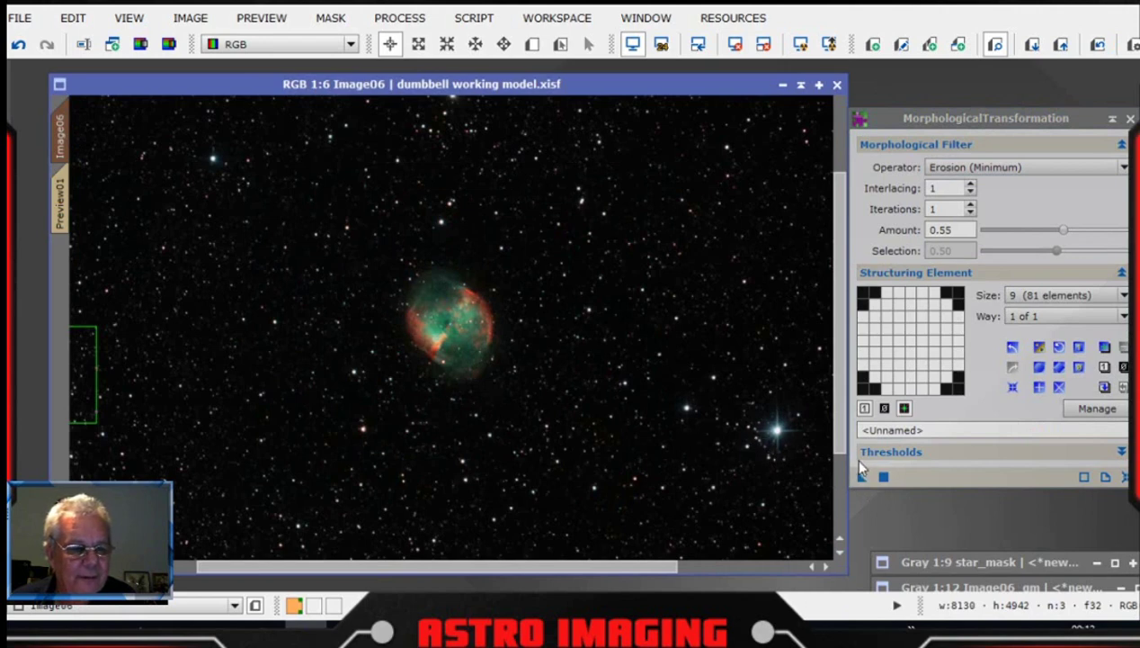
left_click_drag(859, 482, 593, 369)
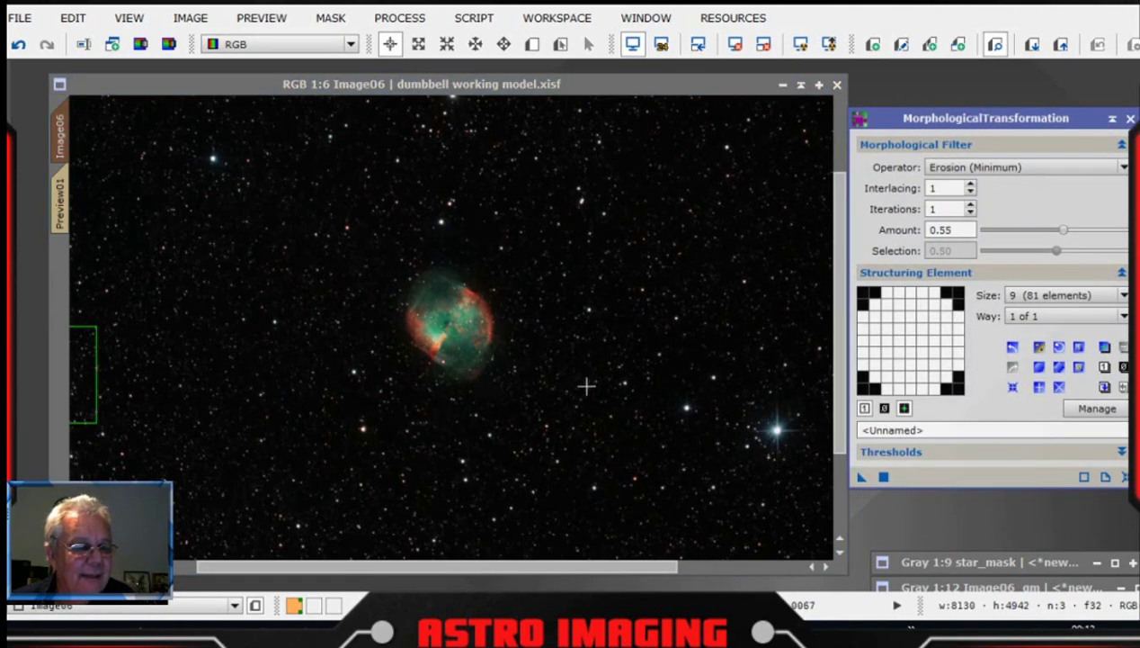
left_click_drag(1005, 131, 1024, 140)
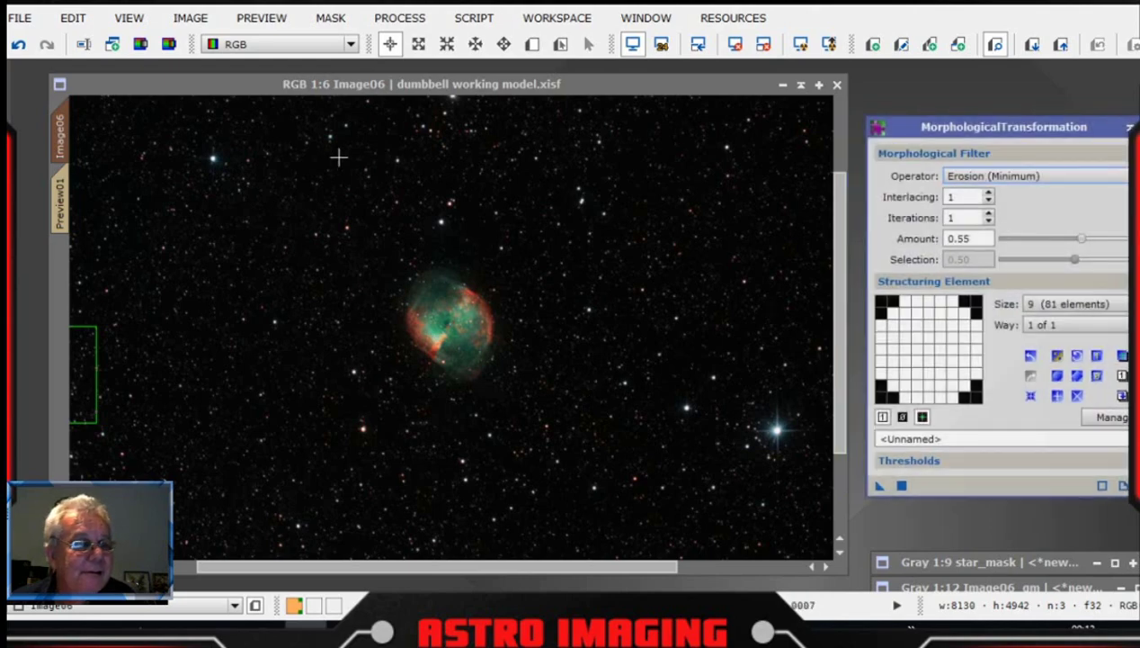
left_click_drag(420, 89, 485, 85)
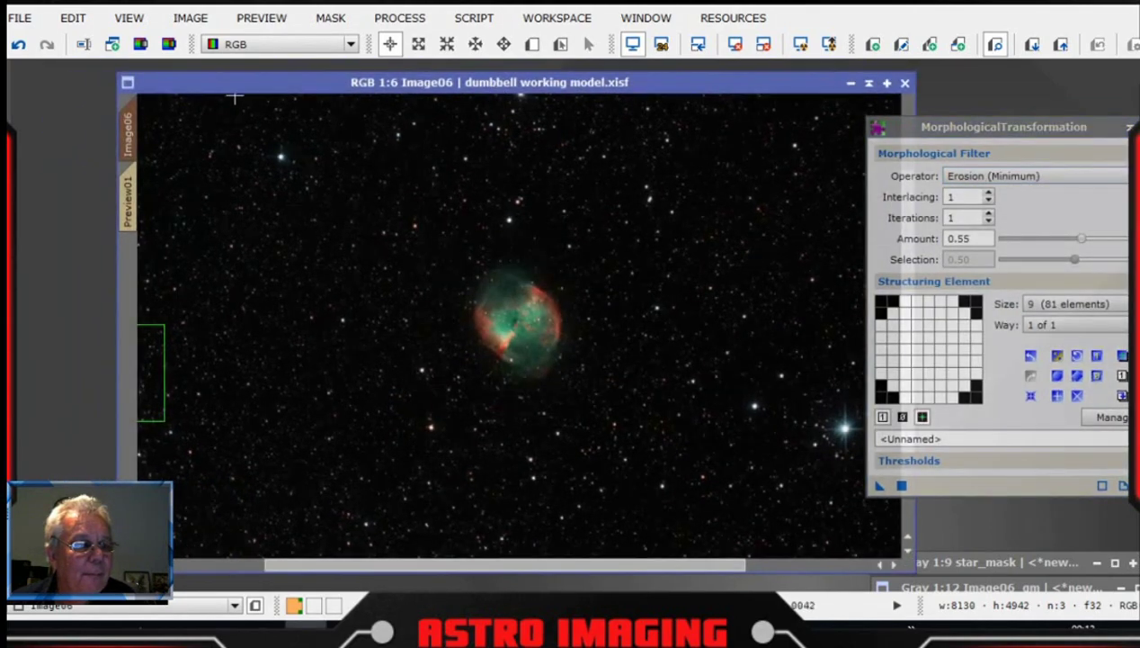
- Compare Image06 without and with the erosion by undoing and redoing it, inspect the stars around the nebula, and close MorphologicalTransformation
left_click(20, 49)
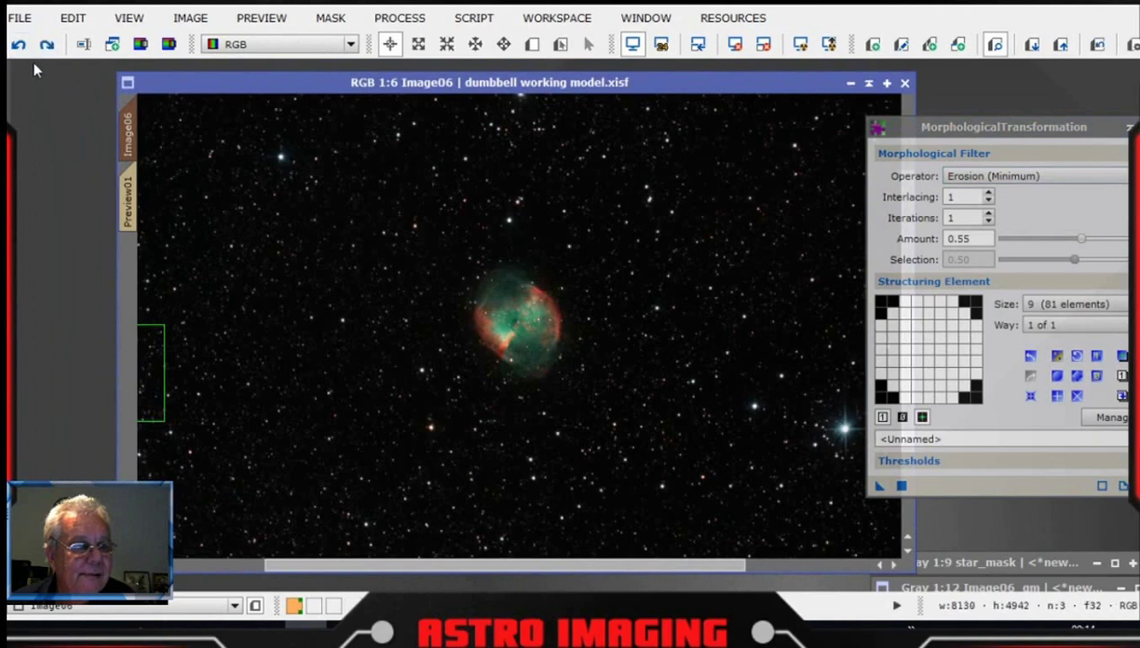
left_click(47, 47)
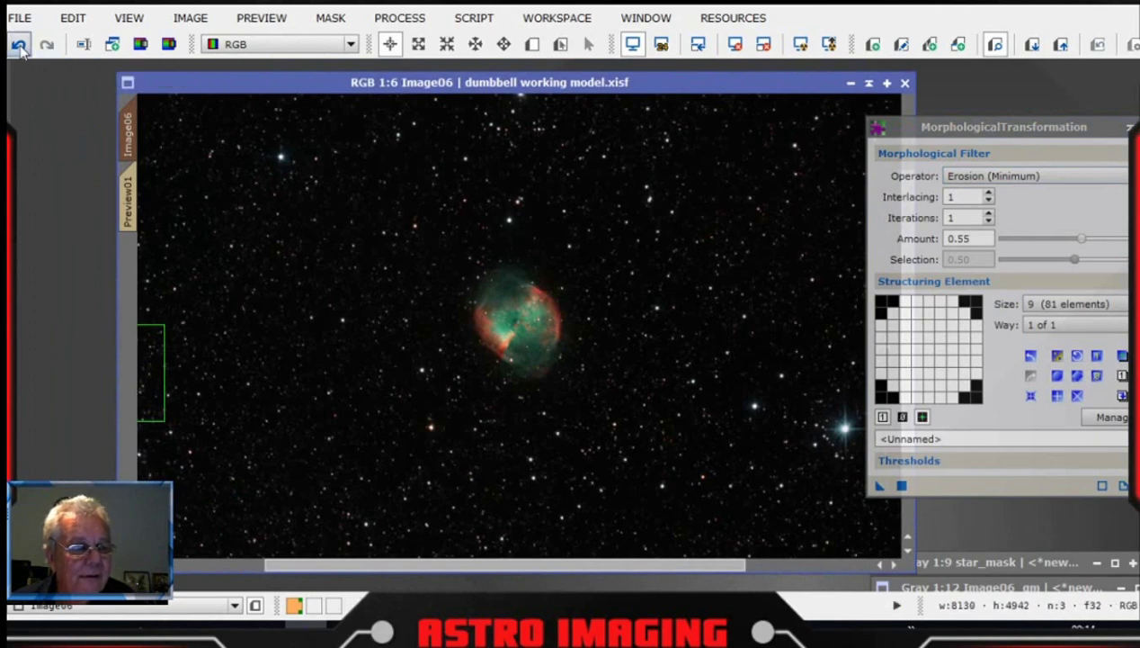
left_click(20, 51)
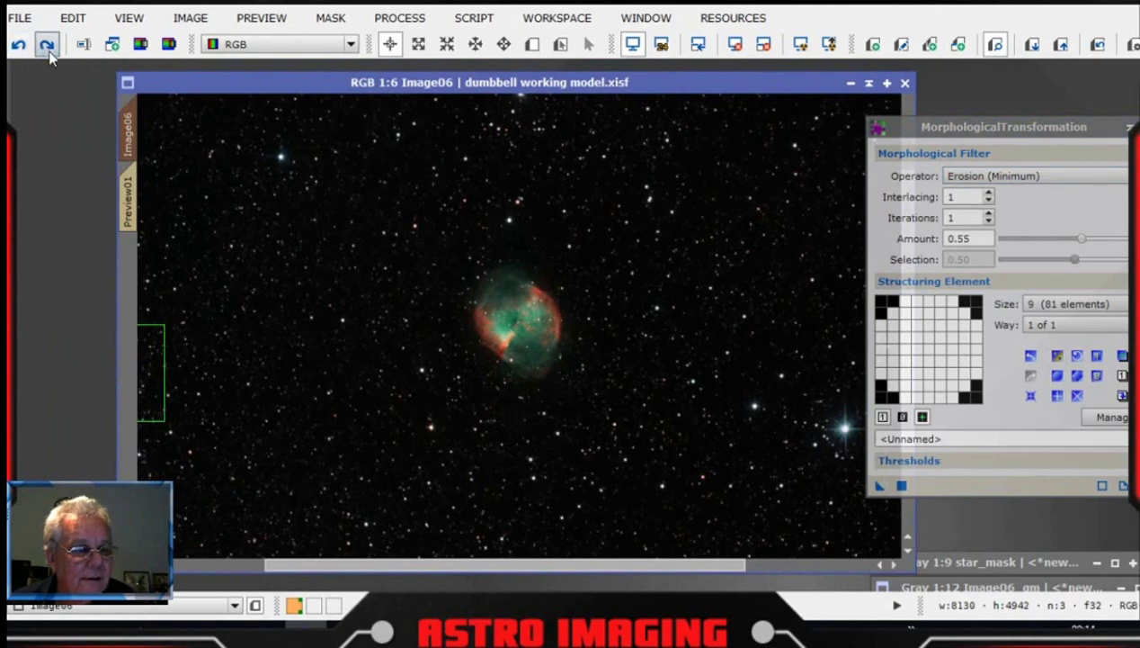
left_click(48, 50)
scroll(630, 359, "up", 4)
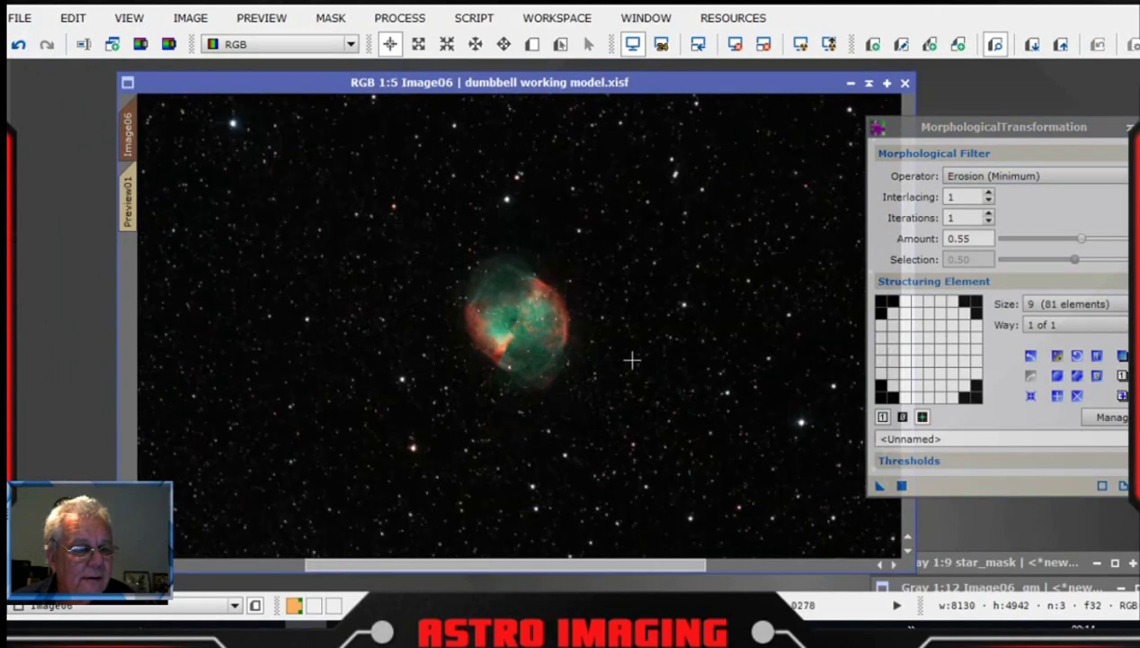
scroll(629, 359, "down", 5)
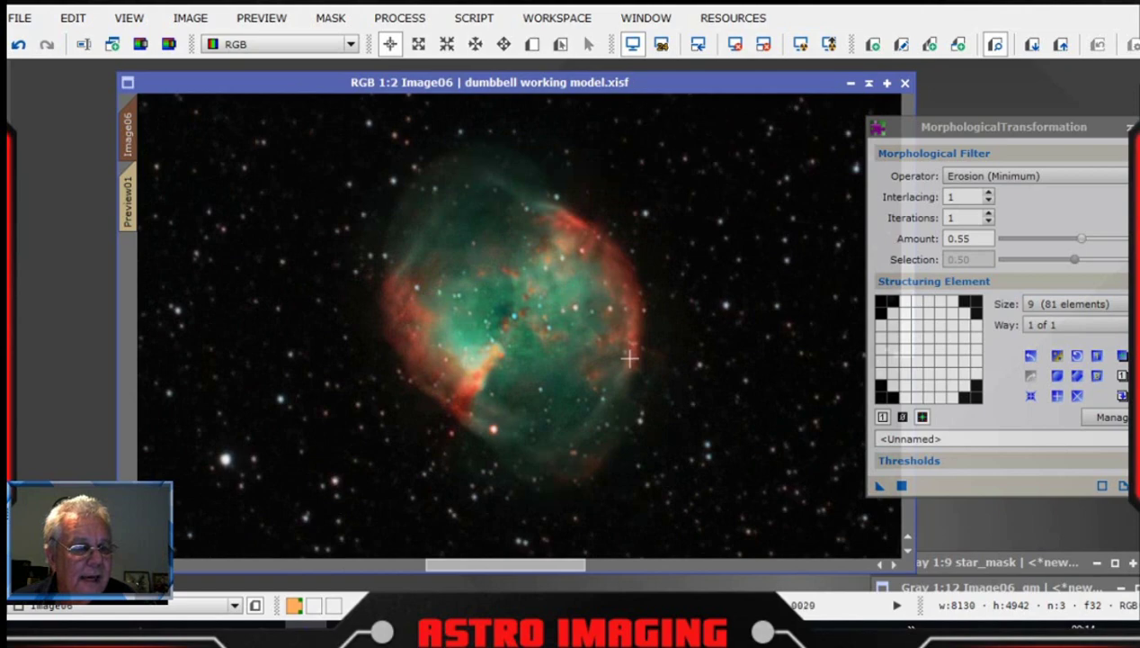
scroll(629, 359, "down", 1)
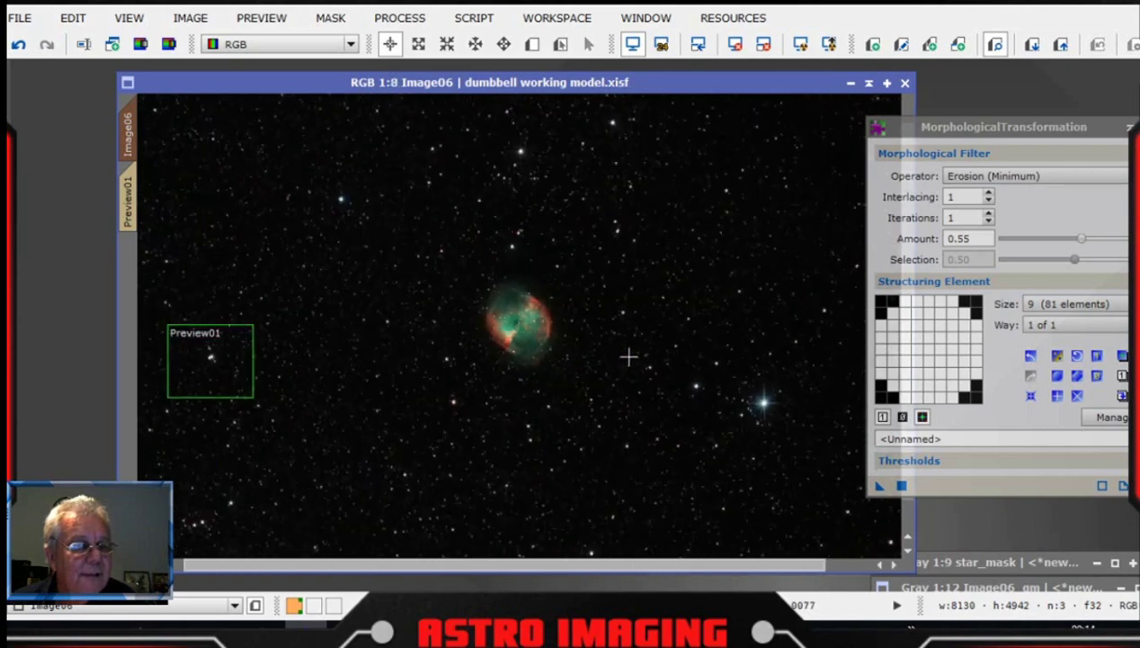
scroll(629, 357, "down", 1)
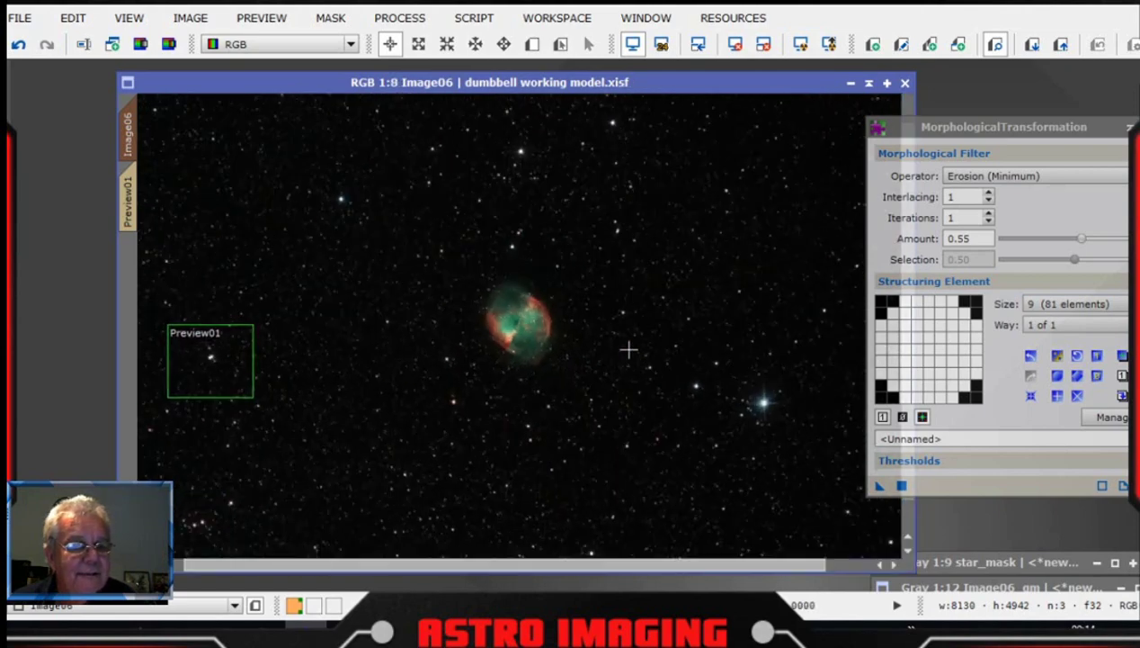
left_click_drag(1005, 124, 941, 138)
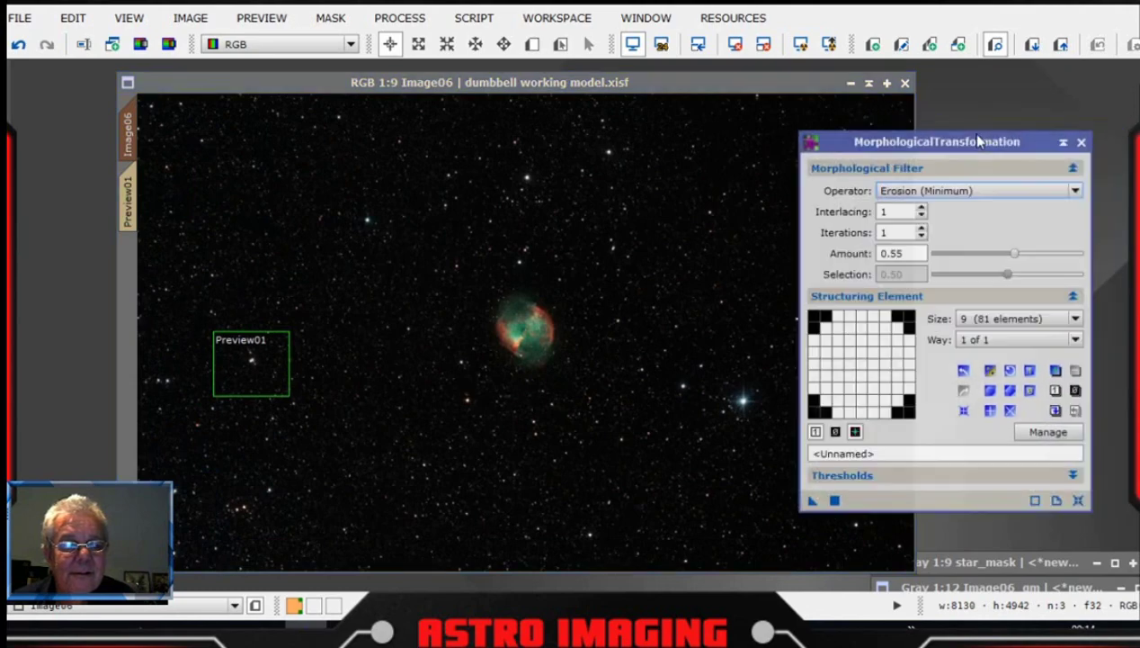
left_click(1071, 142)
- Delete Preview01 and remove the star mask from Image06
left_click(132, 191)
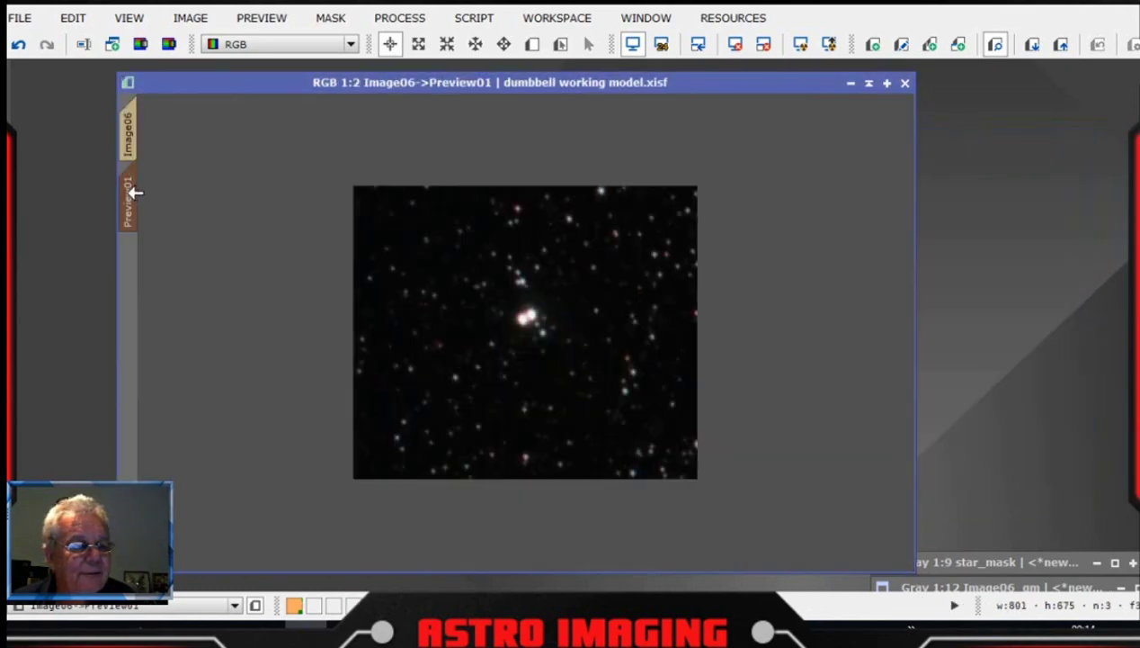
right_click(132, 190)
left_click(193, 358)
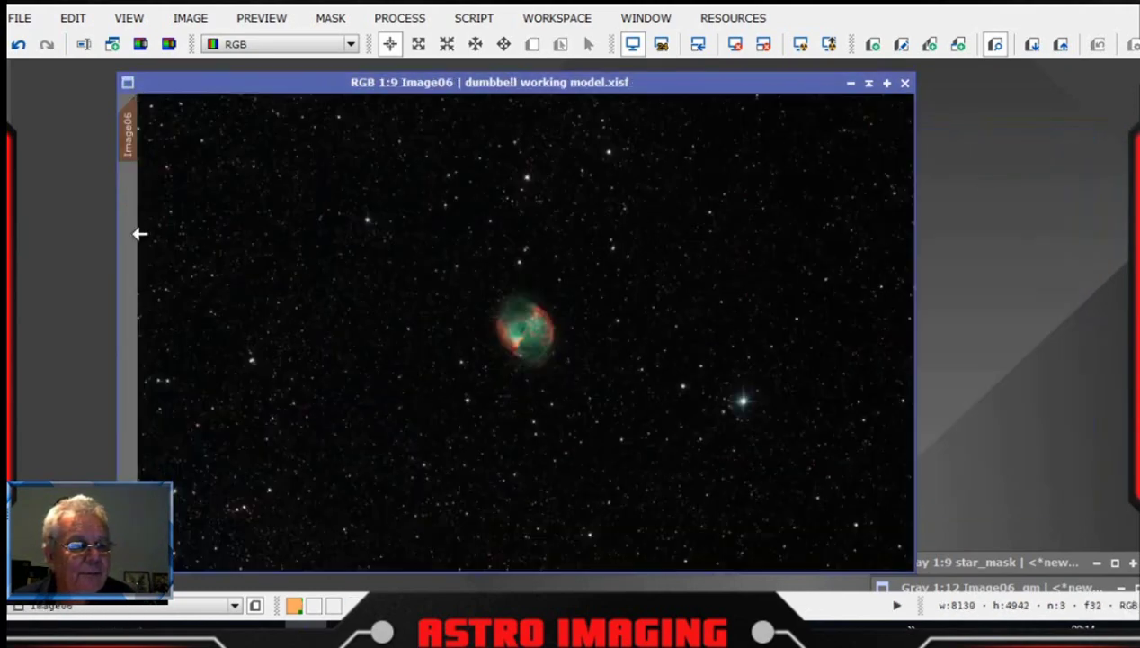
left_click(332, 19)
left_click(369, 69)
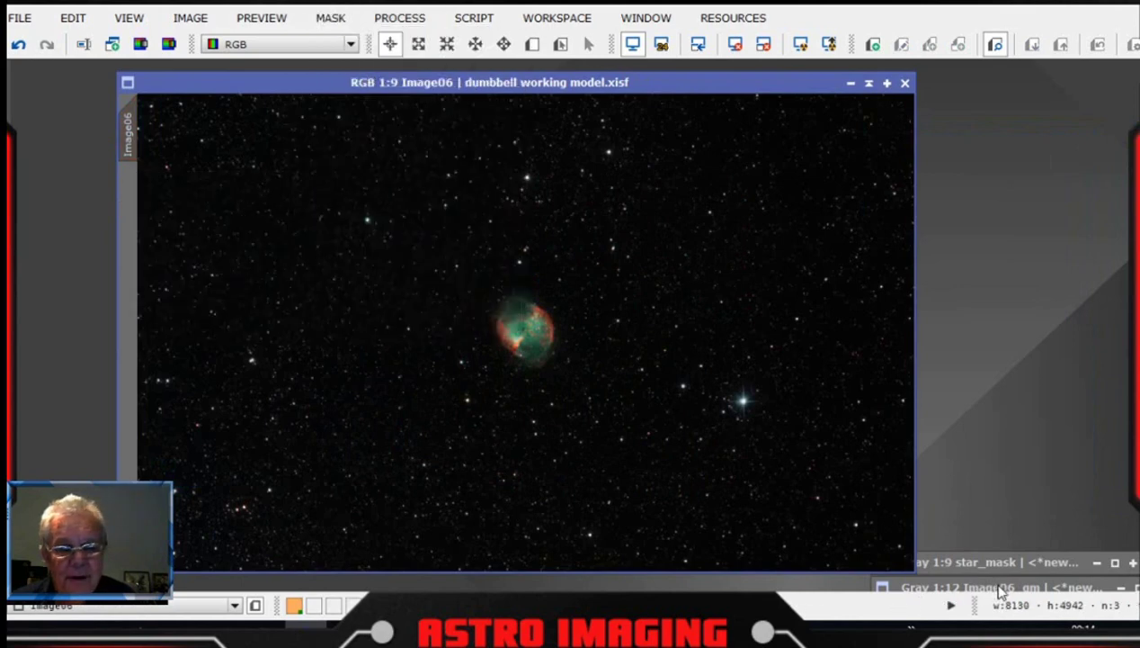
left_click_drag(561, 84, 560, 72)
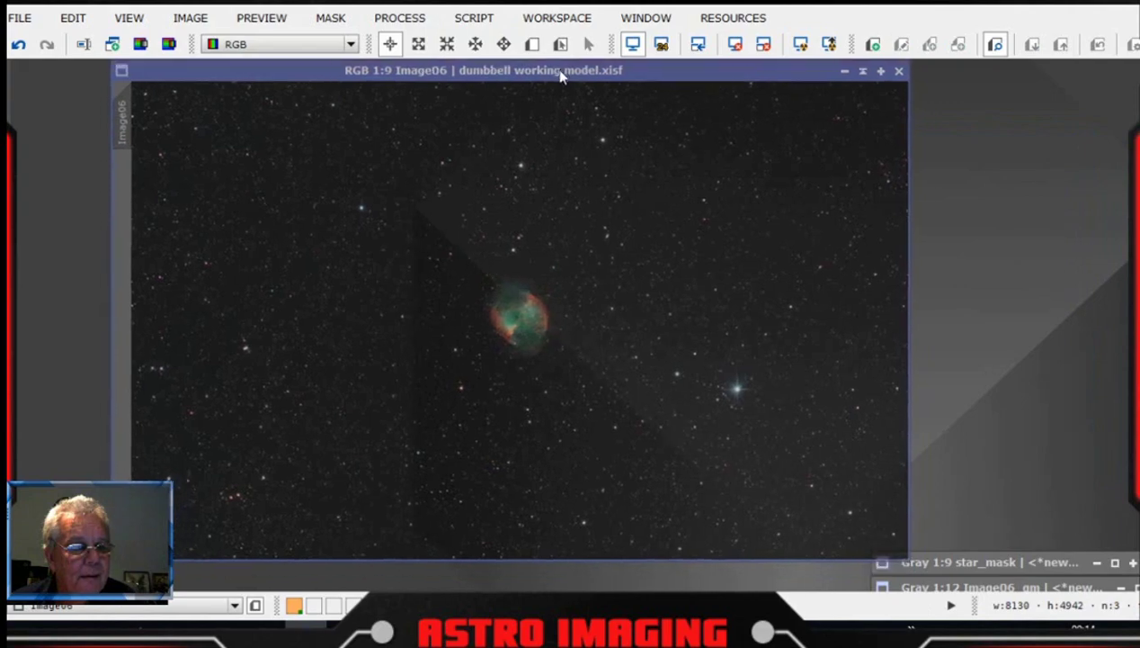
scroll(654, 335, "up", 3)
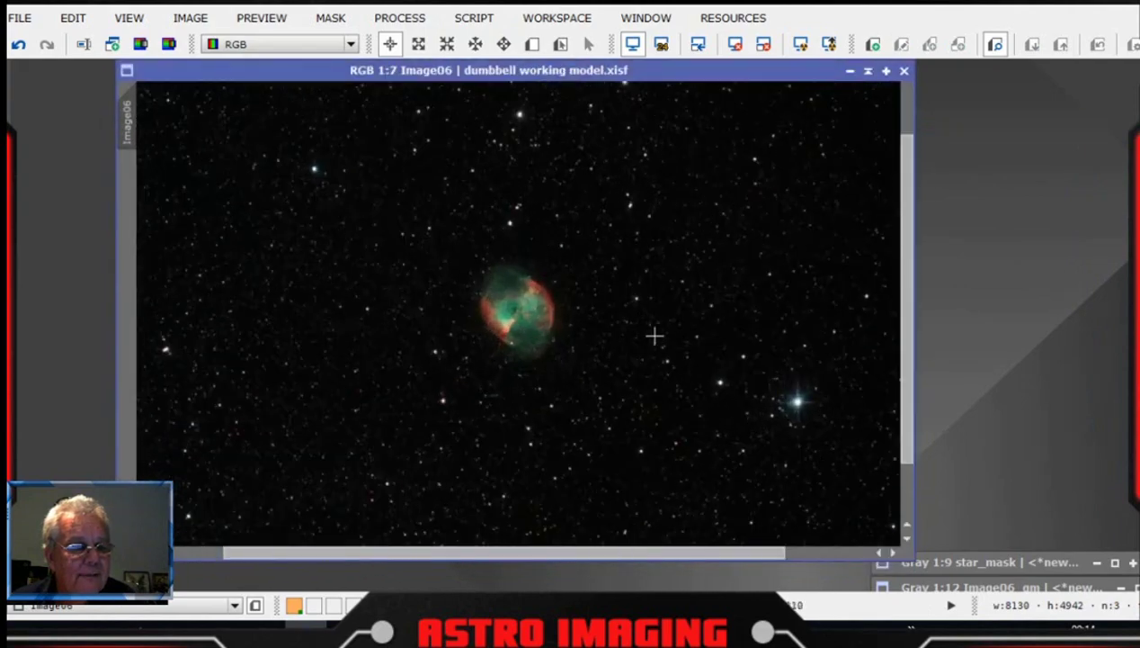
scroll(654, 335, "down", 4)
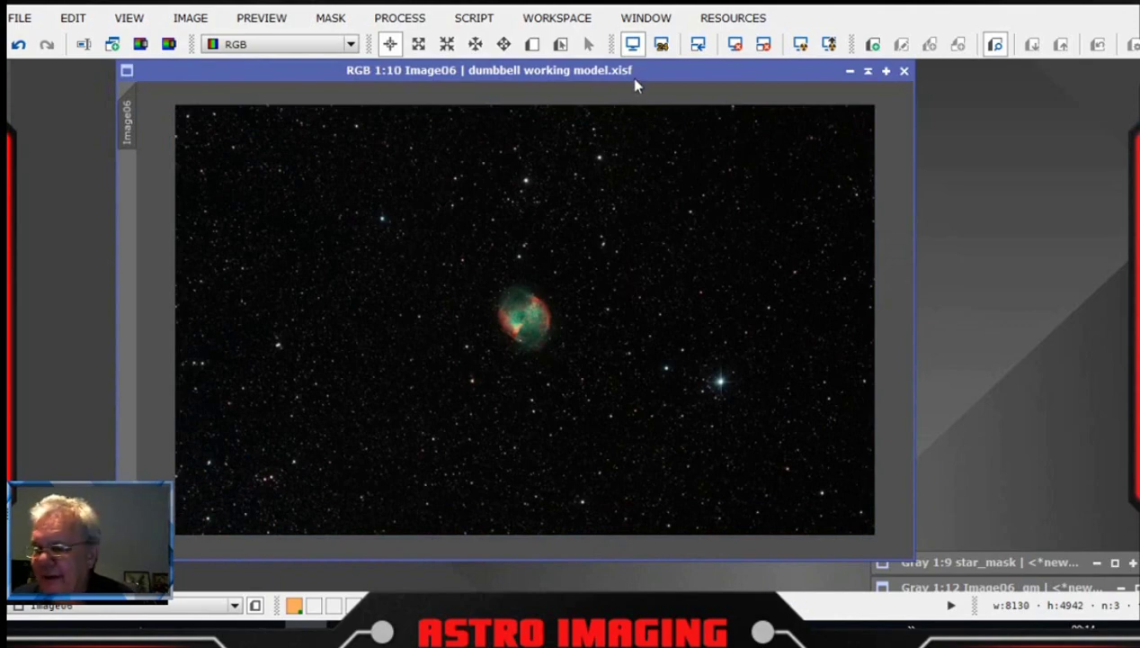
left_click(400, 18)
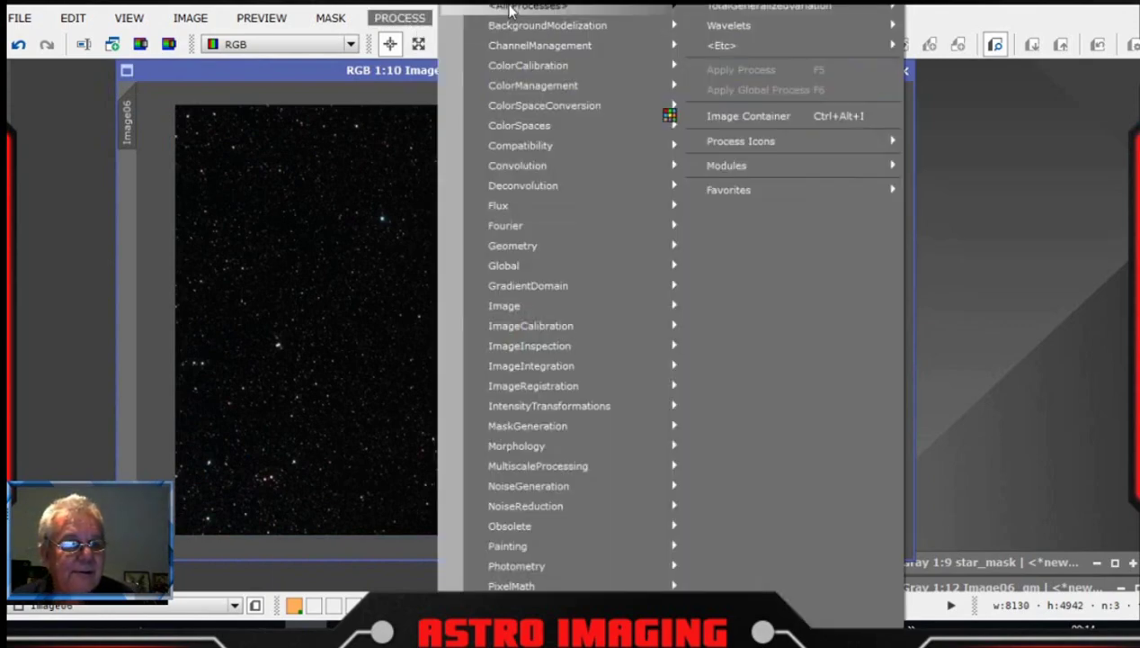
mouse_move(509, 8)
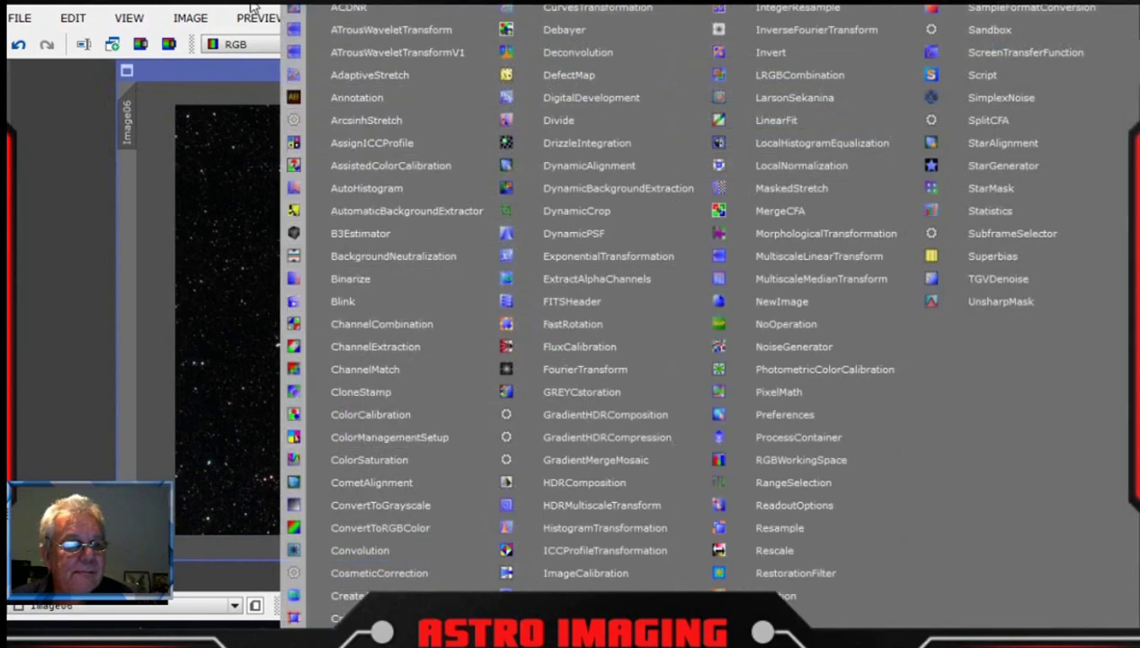
key("Escape")
key("Escape")
- Annotate Image06 with the Image Annotation script, using the Messier, NGC-IC and PGC layers and a graphics scale of 5.0
left_click(474, 17)
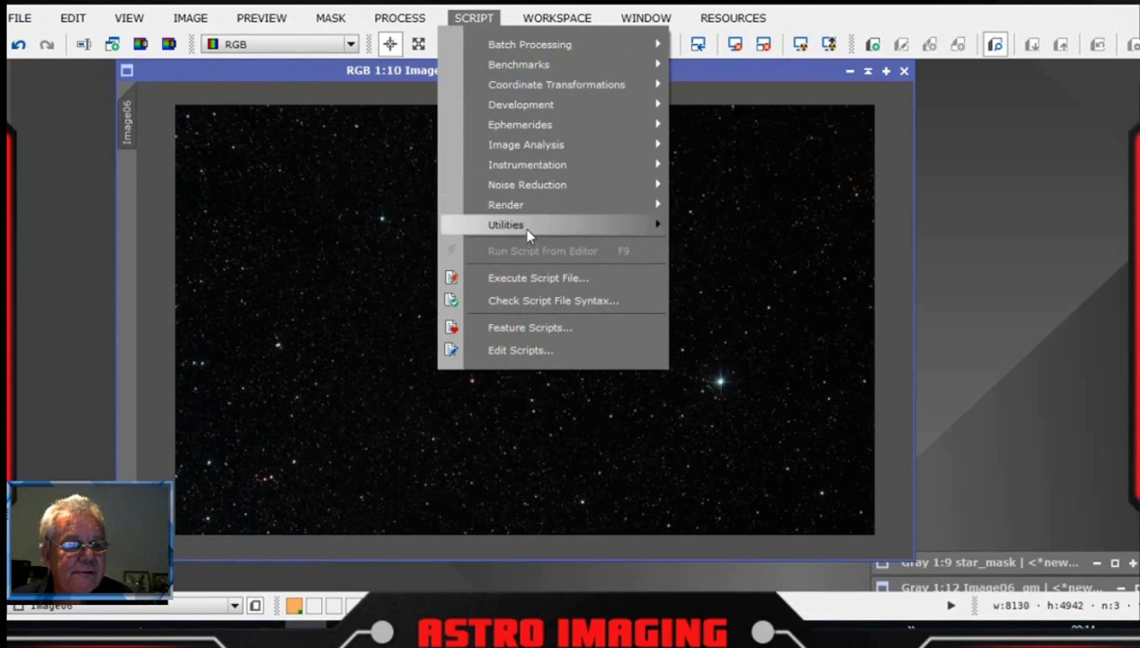
mouse_move(523, 205)
left_click(736, 231)
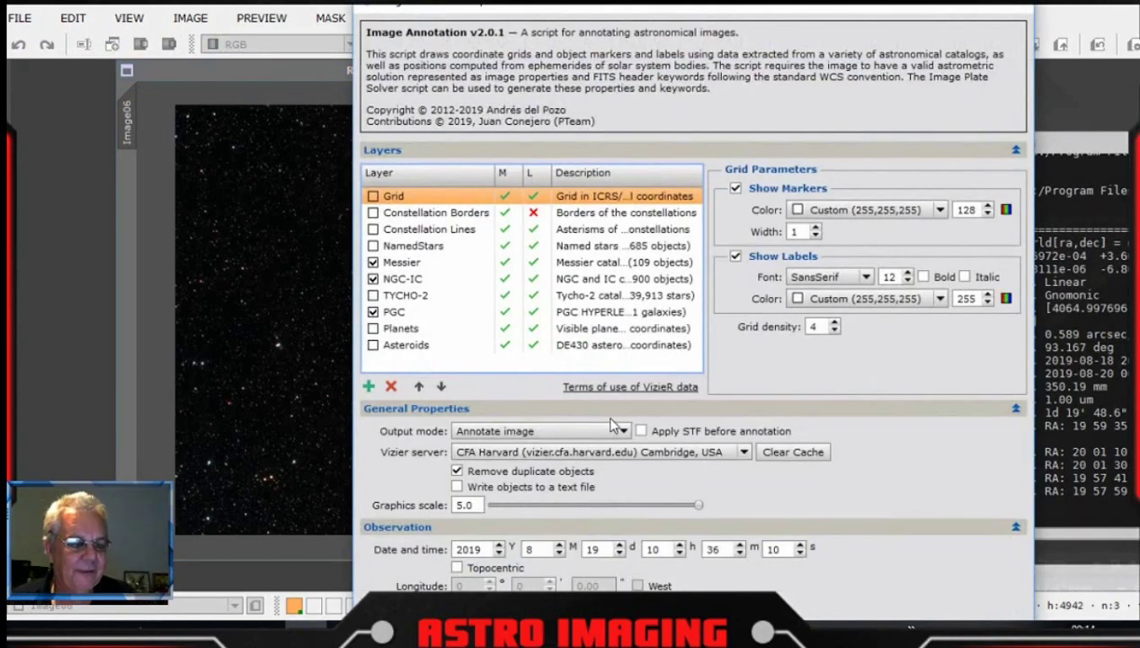
left_click(1016, 526)
left_click_drag(879, 17, 663, 27)
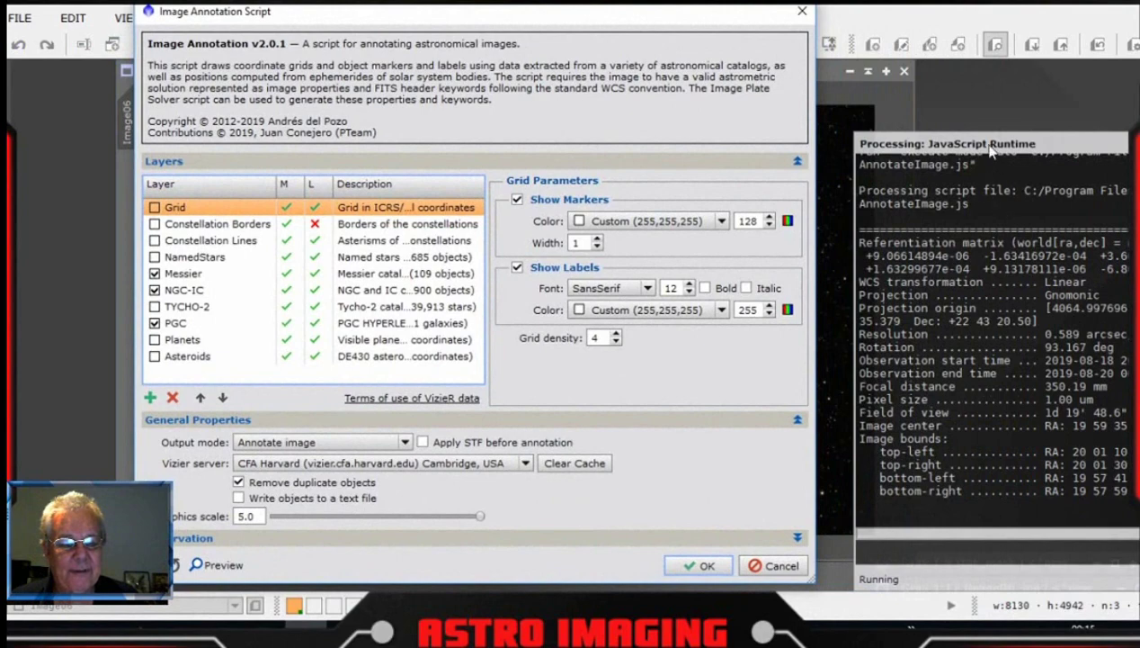
left_click_drag(664, 13, 687, 12)
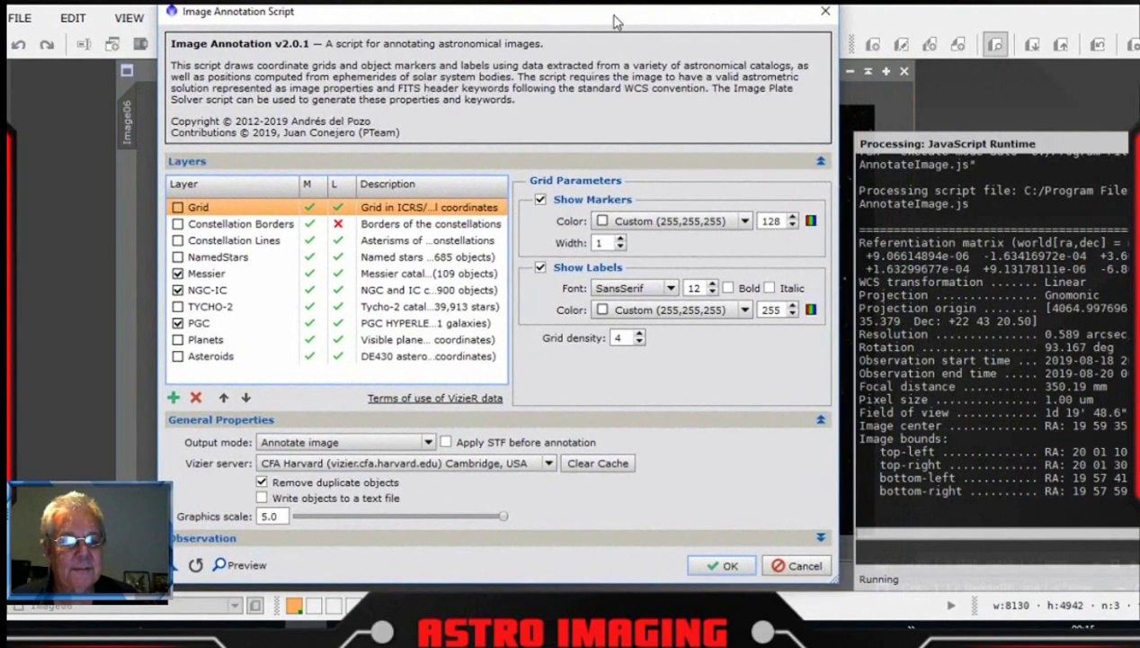
left_click_drag(616, 20, 896, 20)
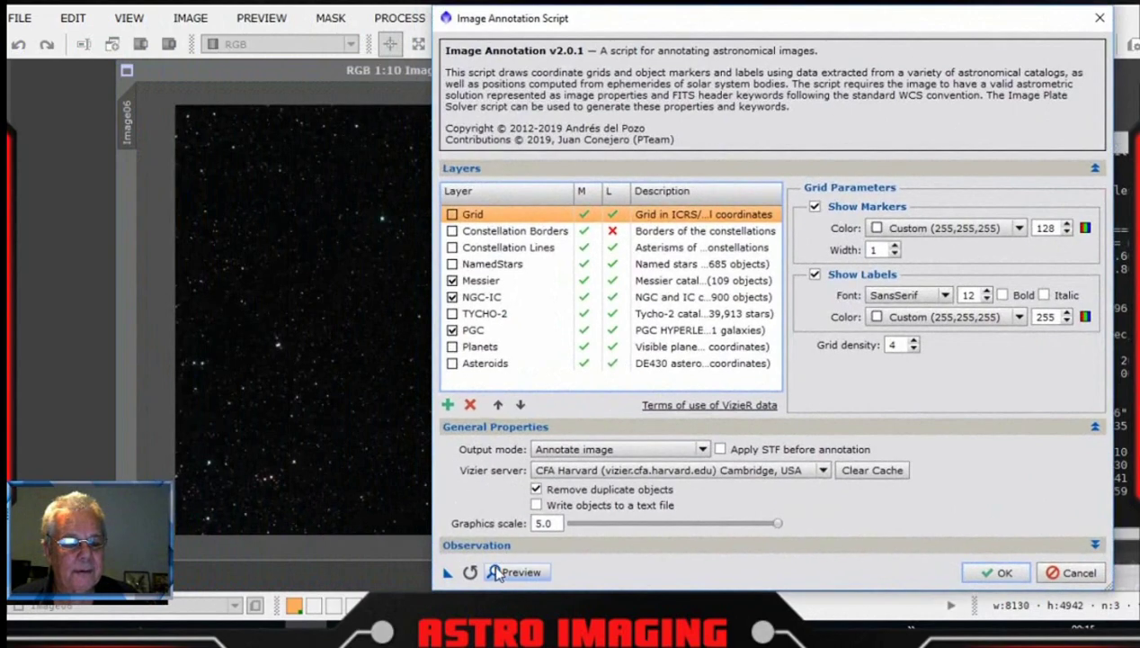
left_click(996, 573)
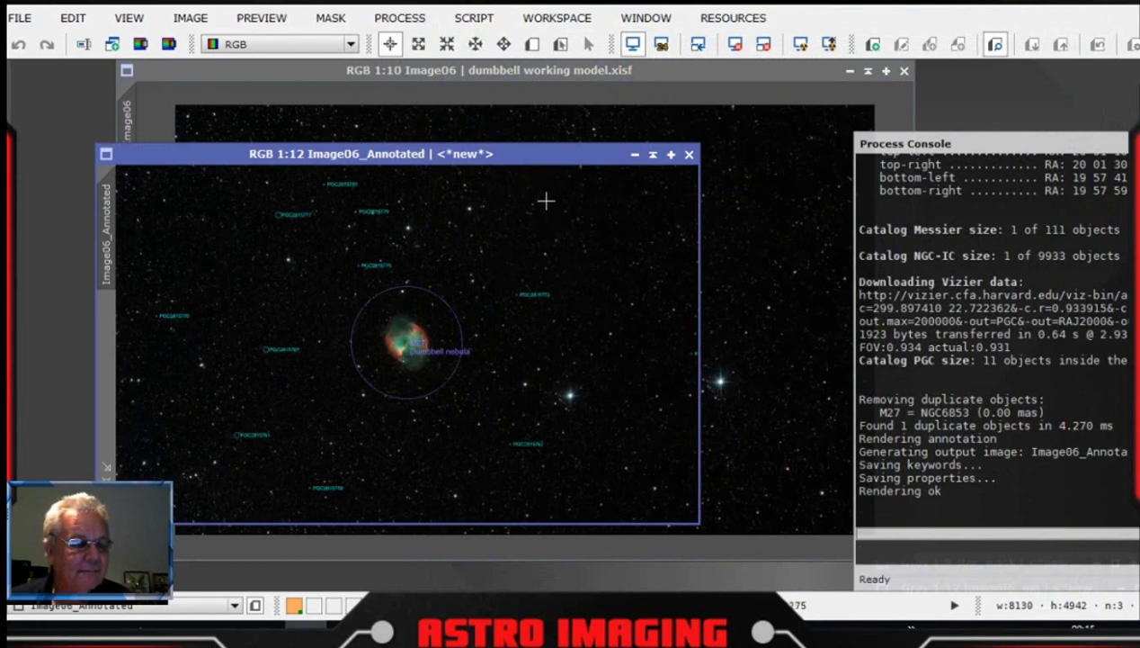
- Maximize the annotated image and examine the M27 label and the surrounding PGC galaxy markers up close
left_click_drag(573, 159, 706, 147)
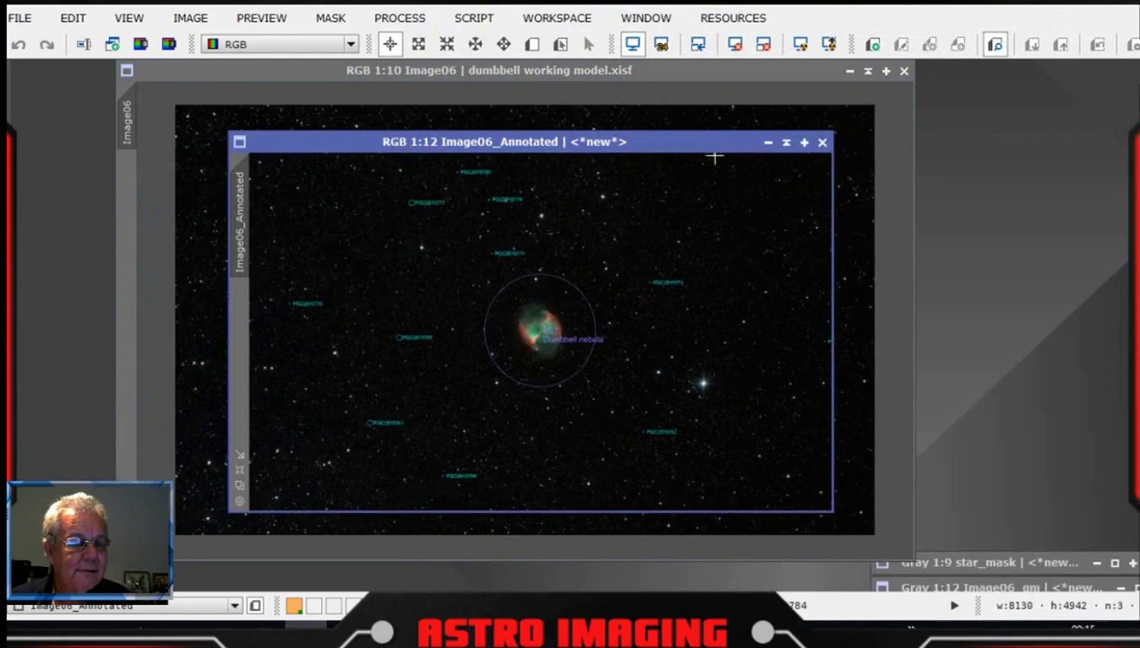
left_click(804, 142)
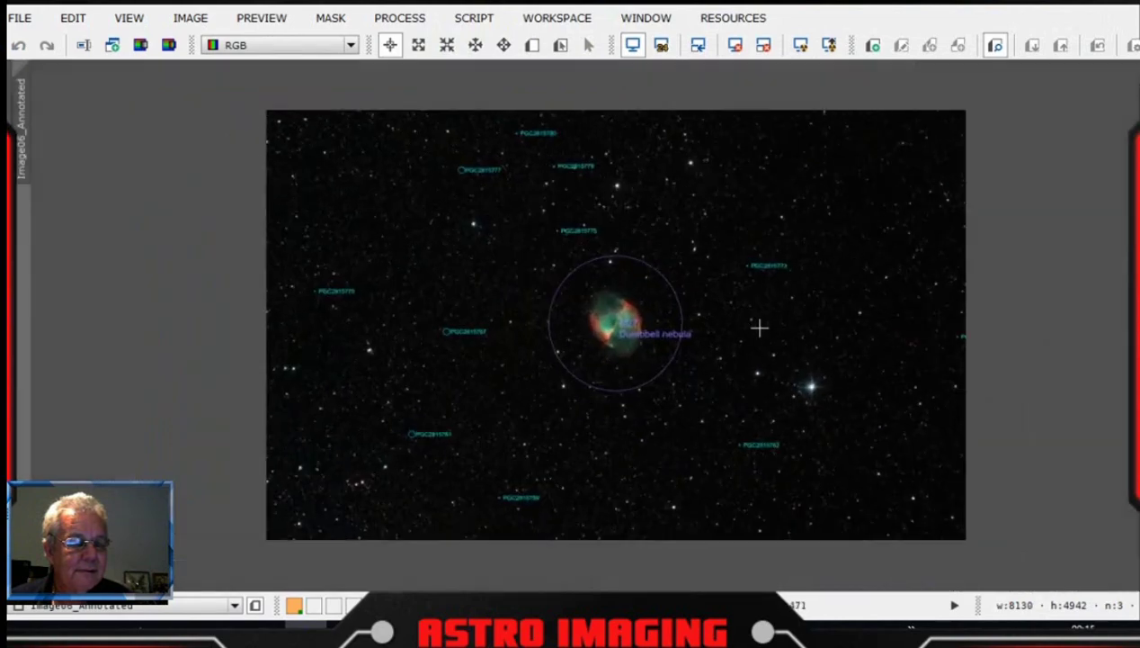
scroll(759, 328, "up", 2)
scroll(743, 336, "up", 2)
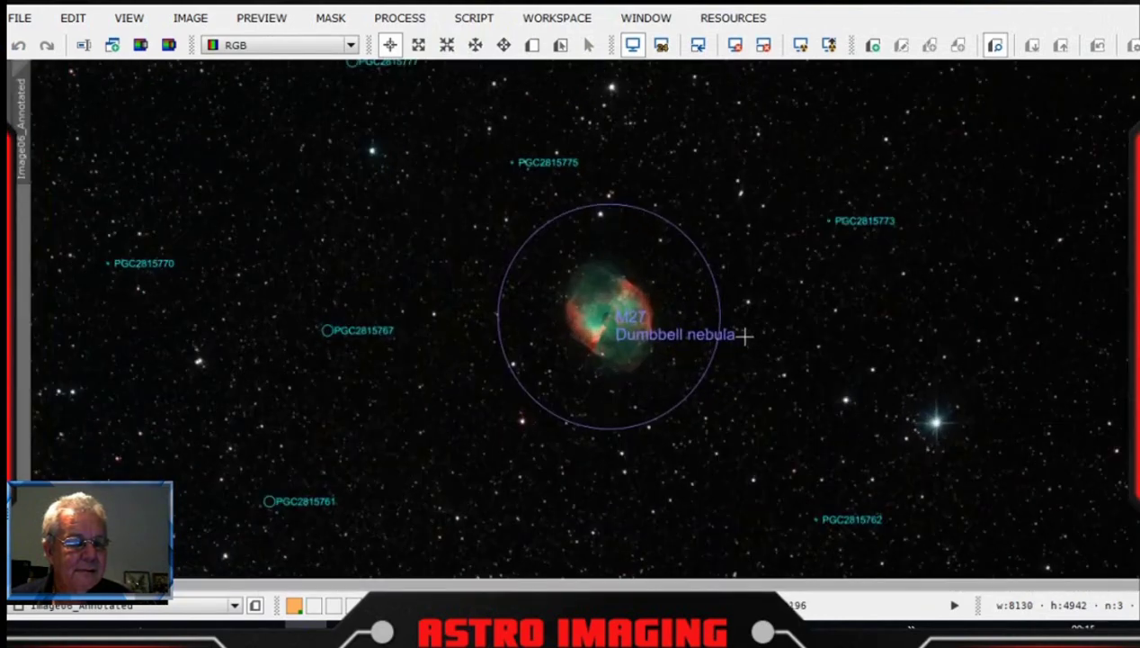
scroll(746, 336, "up", 1)
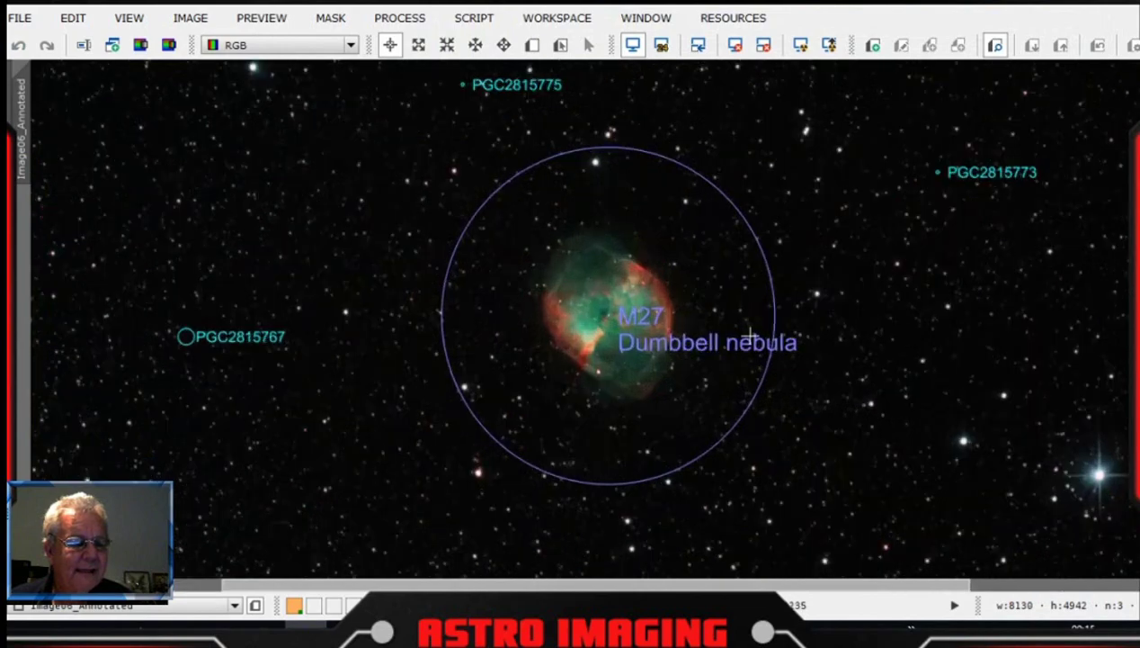
scroll(749, 334, "up", 1)
scroll(746, 331, "down", 2)
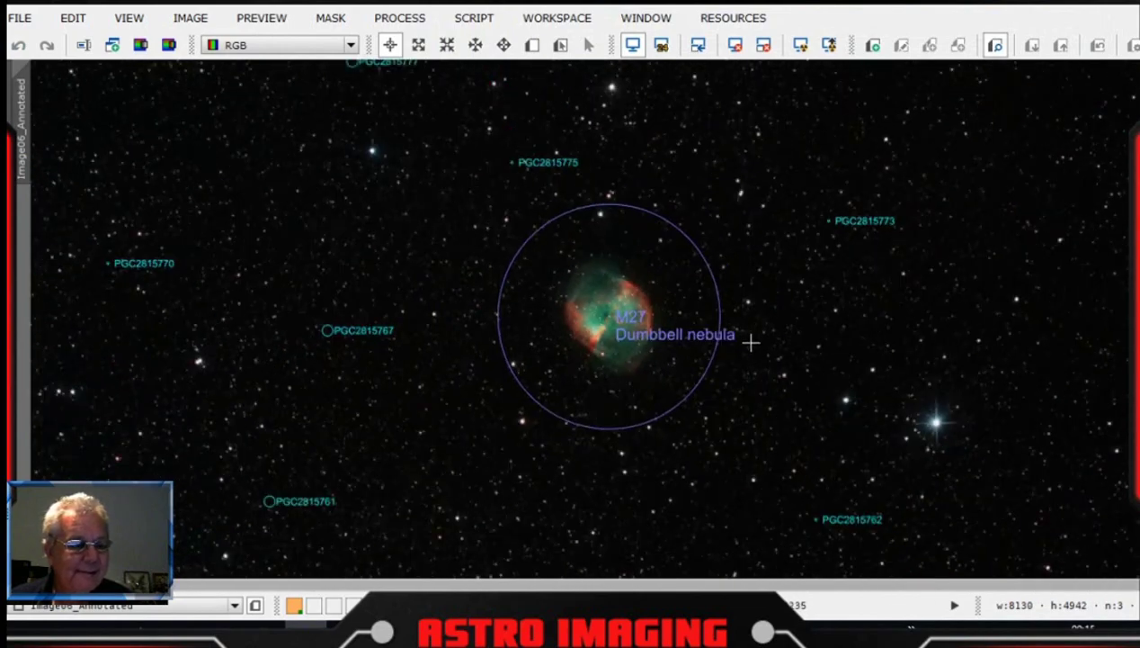
scroll(750, 342, "up", 1)
scroll(752, 340, "up", 1)
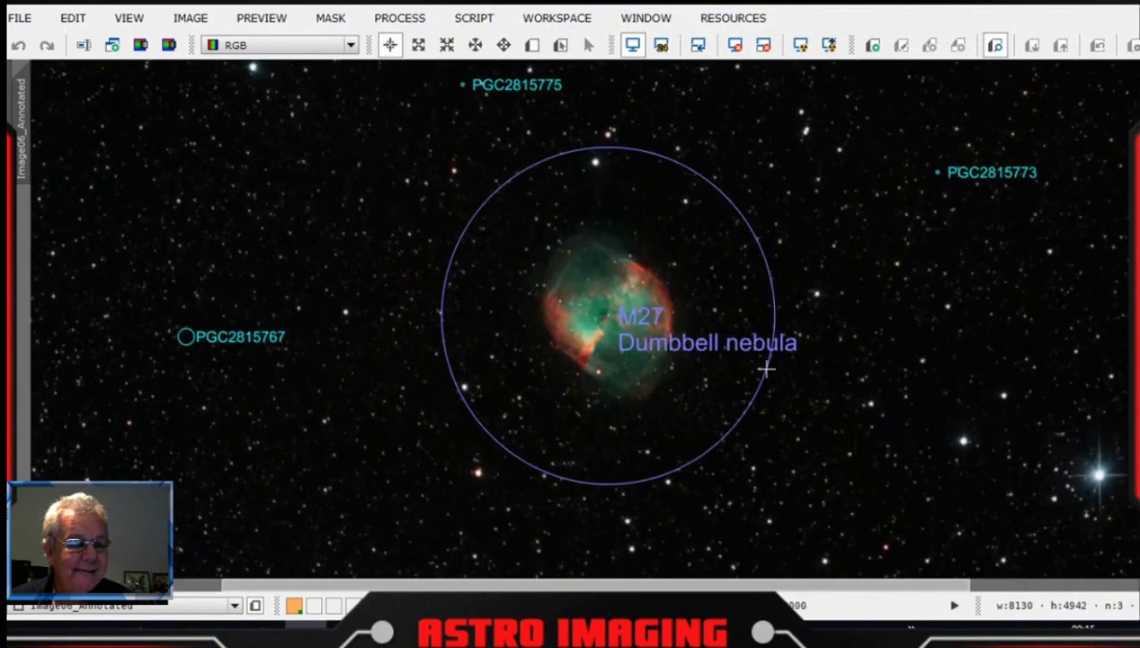
left_click_drag(924, 594, 673, 590)
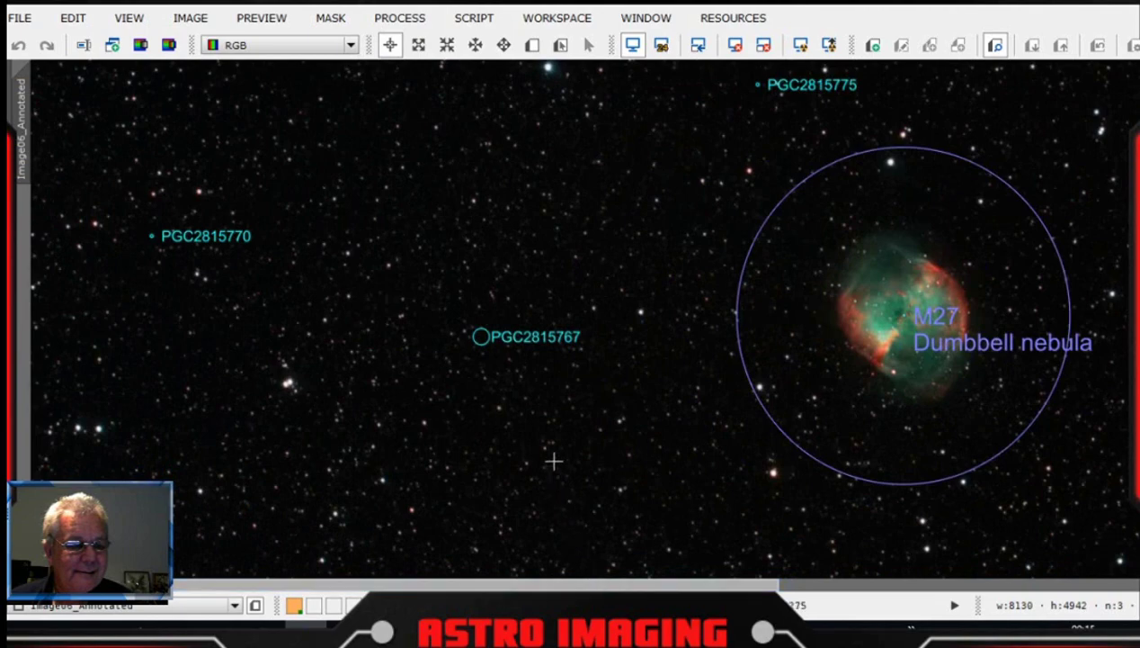
scroll(549, 449, "up", 1)
scroll(547, 449, "down", 3)
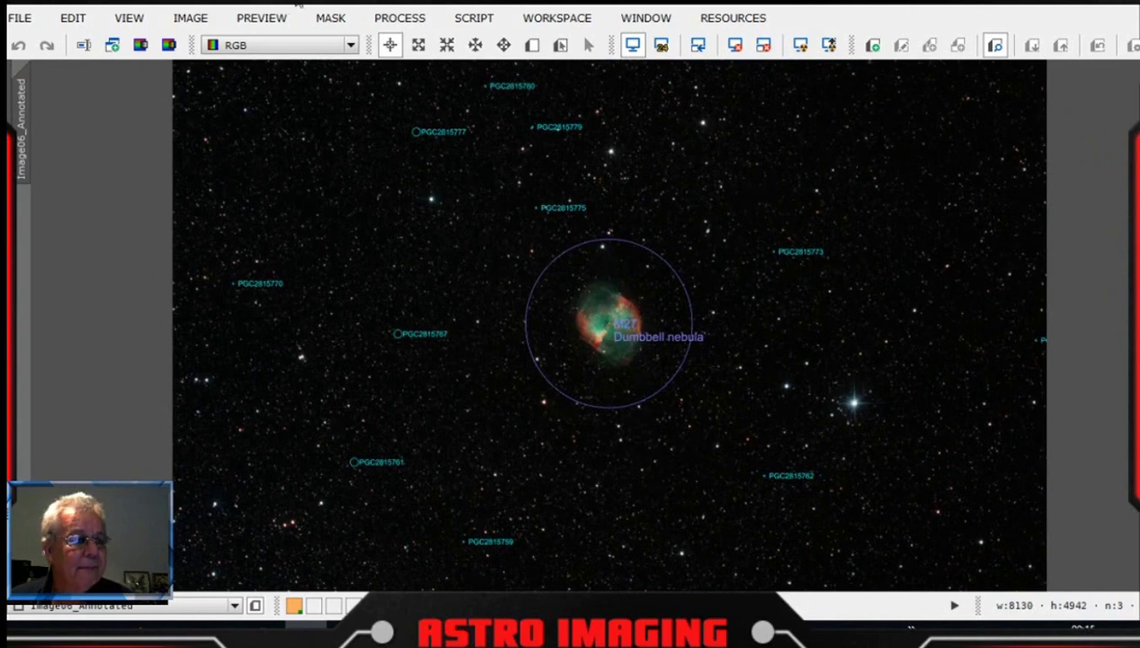
- Save the annotated image as Image06_Annotated.xisf in the $$work folder with the default format options, and close it
left_click(19, 17)
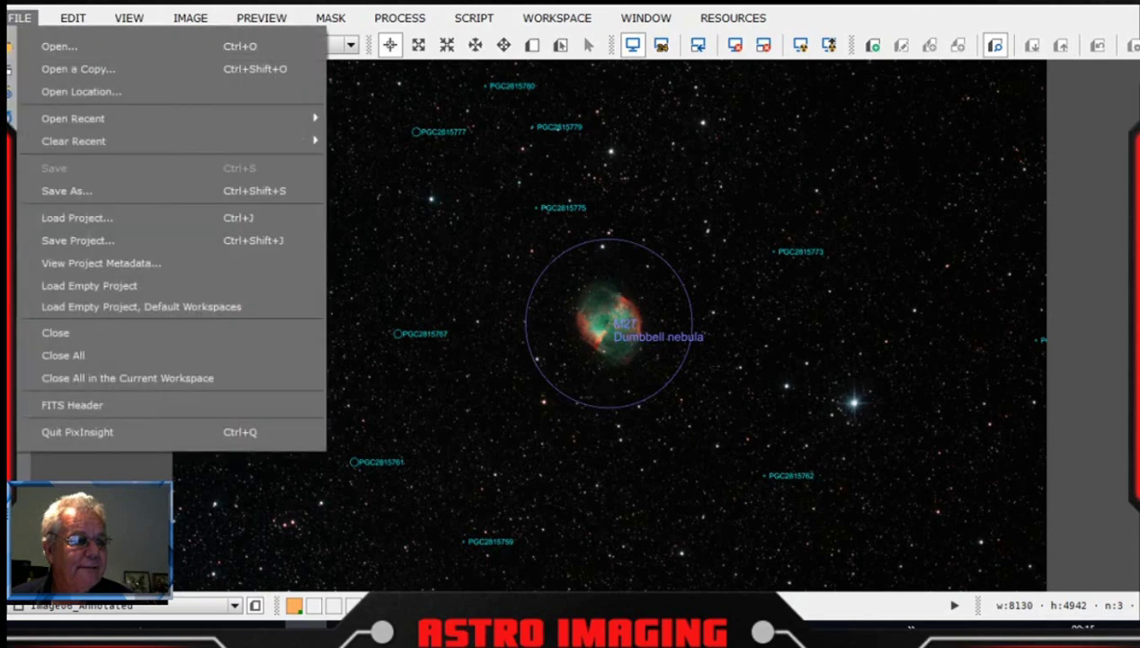
left_click(105, 189)
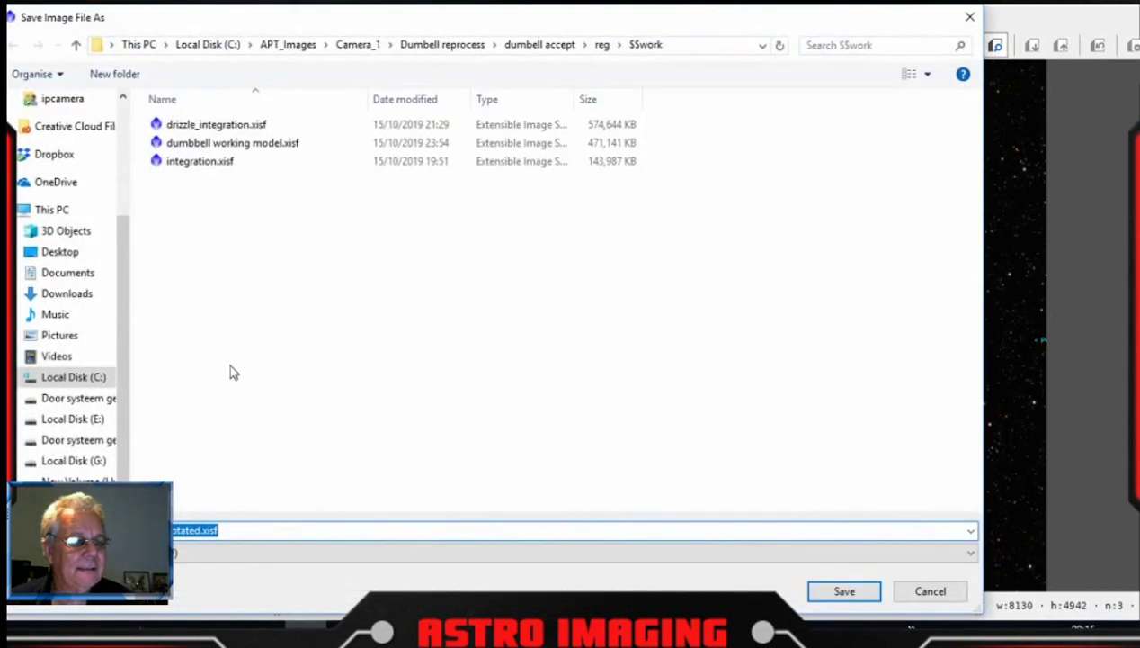
left_click(846, 594)
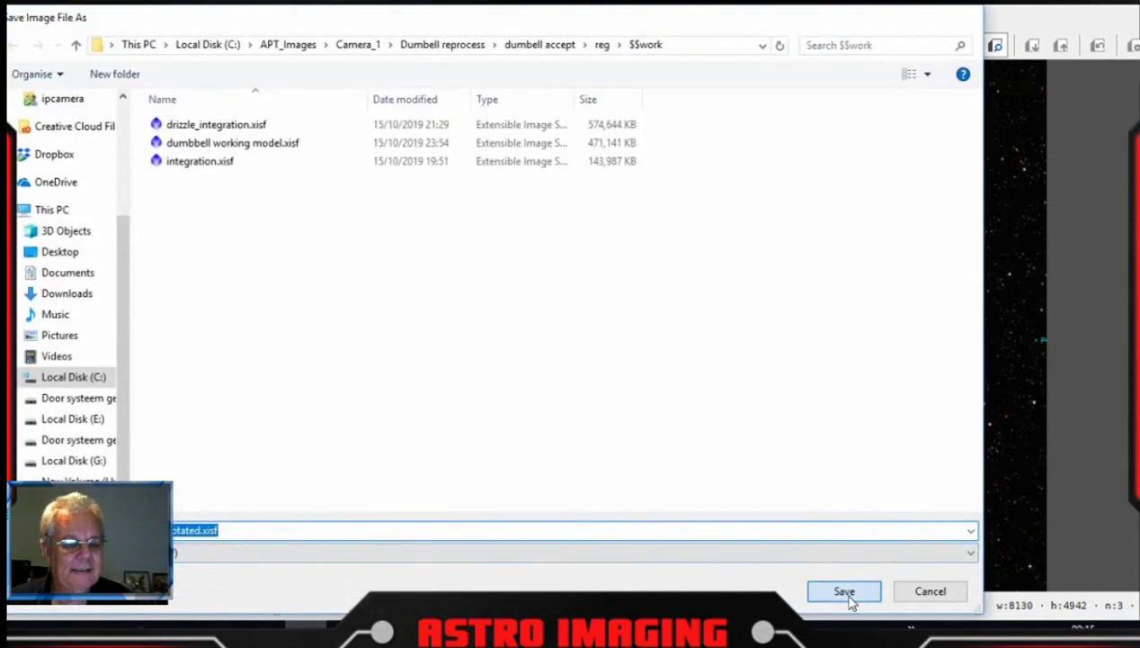
left_click(728, 509)
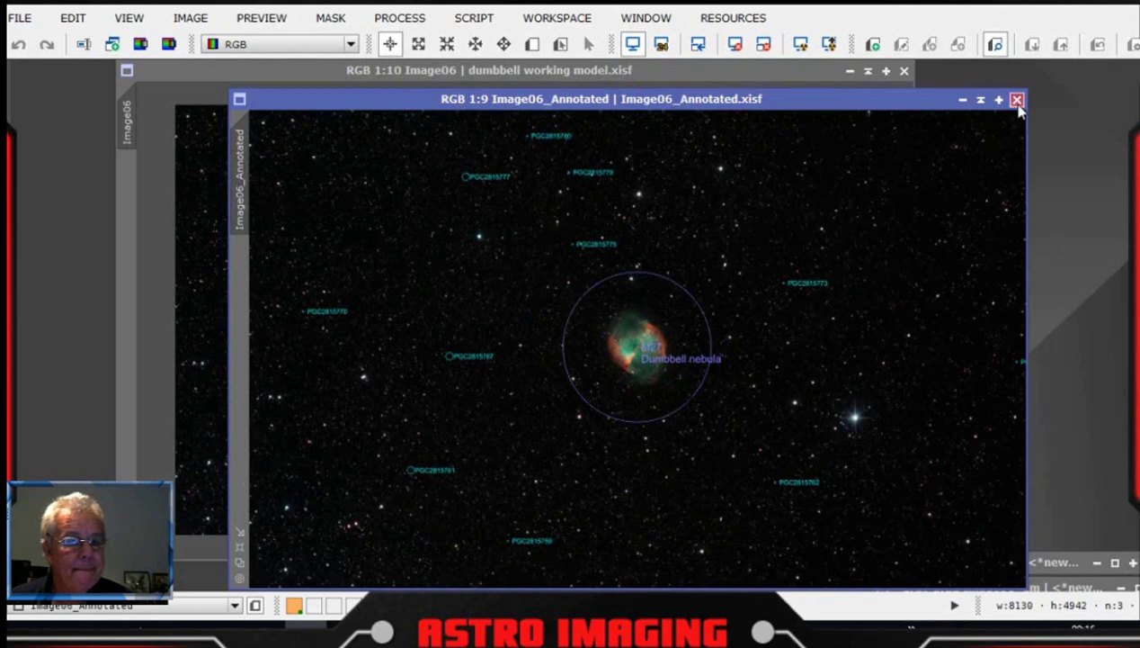
left_click(1017, 100)
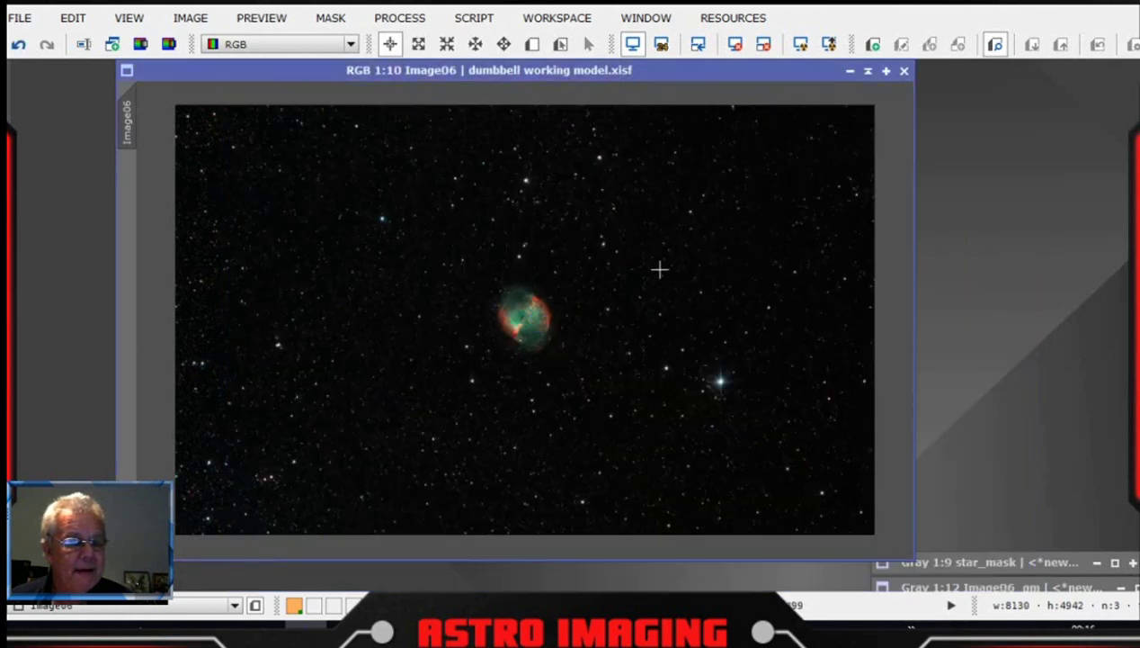
- Inspect the nebula and its surrounding stars in Image06 up close, undoing and redoing the last edit to compare
left_click_drag(642, 70, 635, 71)
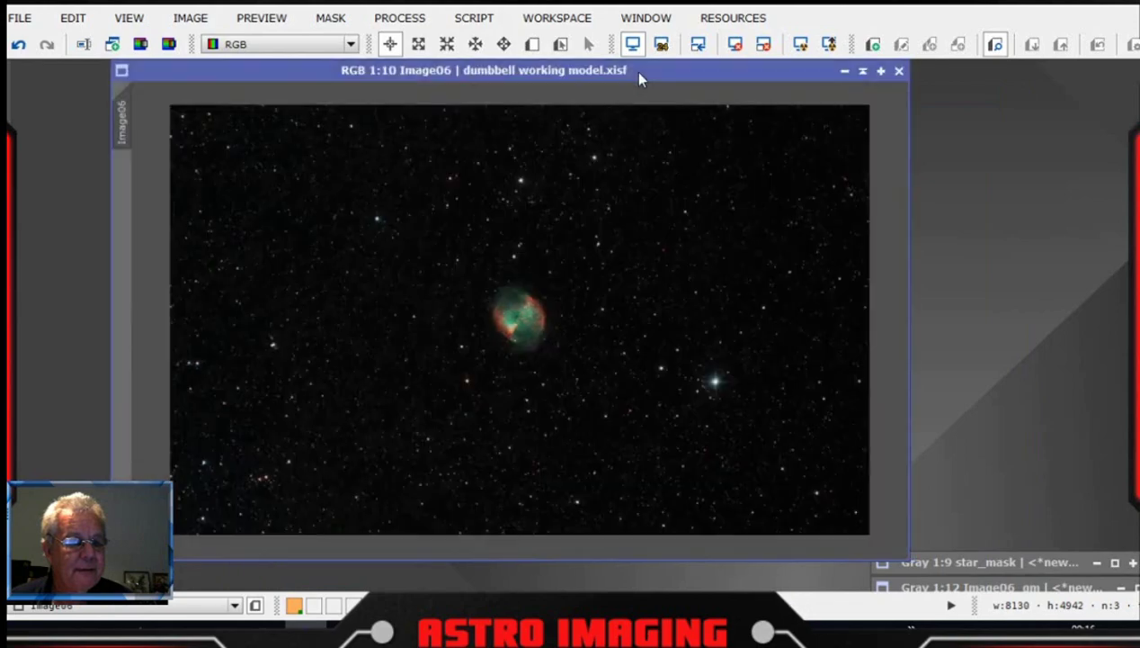
scroll(649, 321, "up", 3)
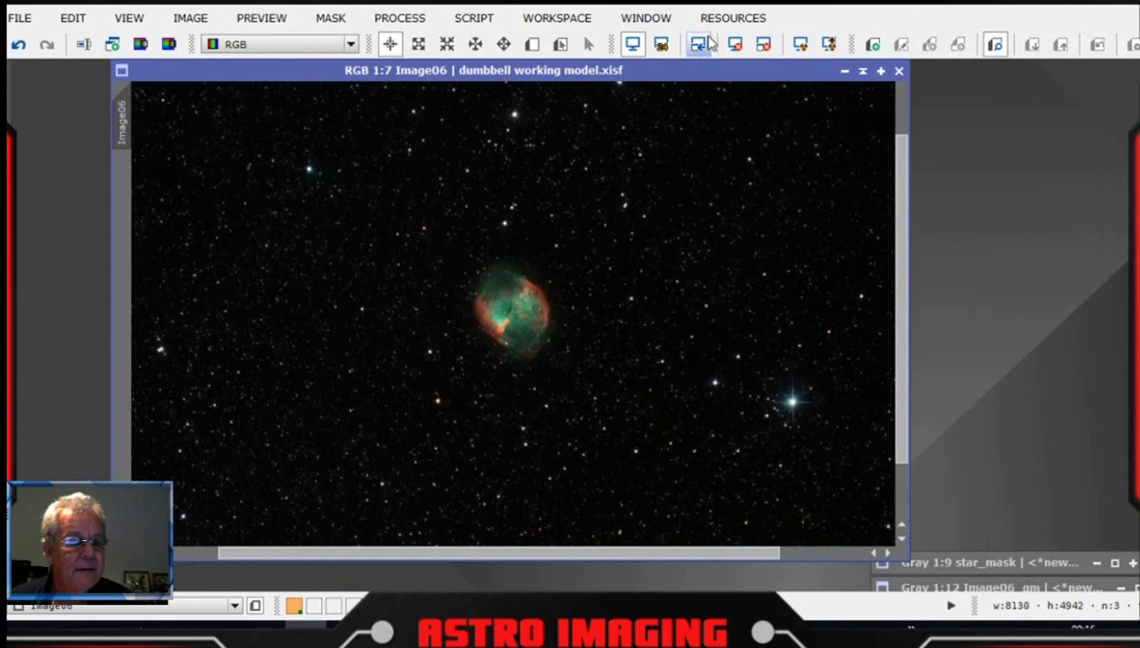
left_click_drag(715, 77, 732, 89)
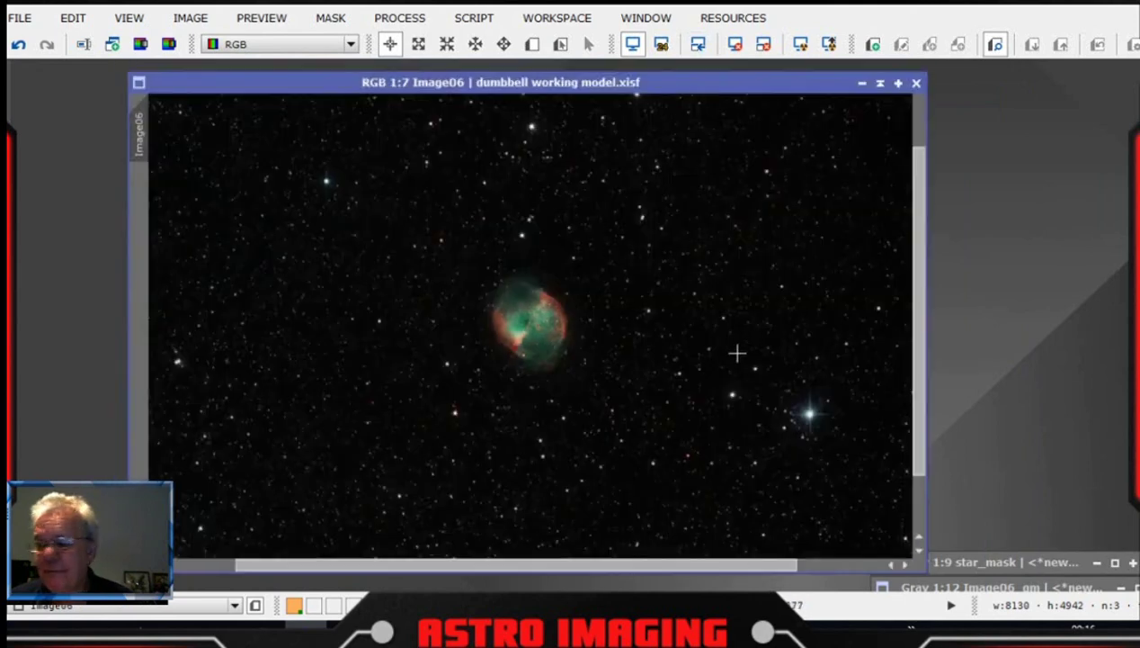
scroll(633, 360, "up", 2)
scroll(633, 359, "up", 2)
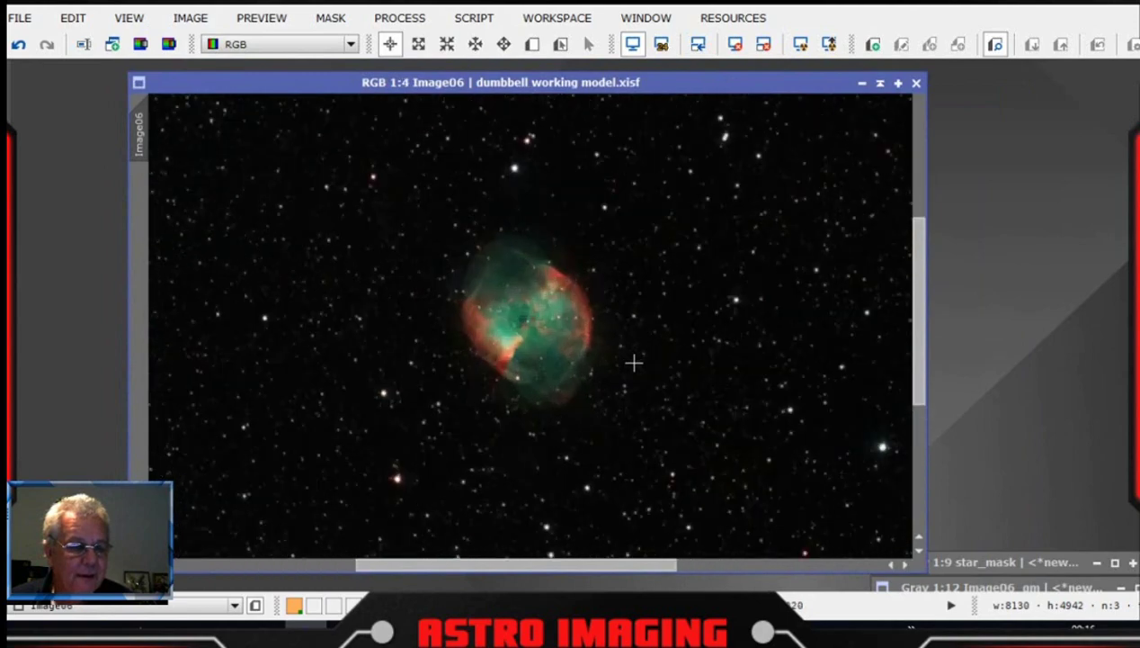
scroll(635, 362, "up", 1)
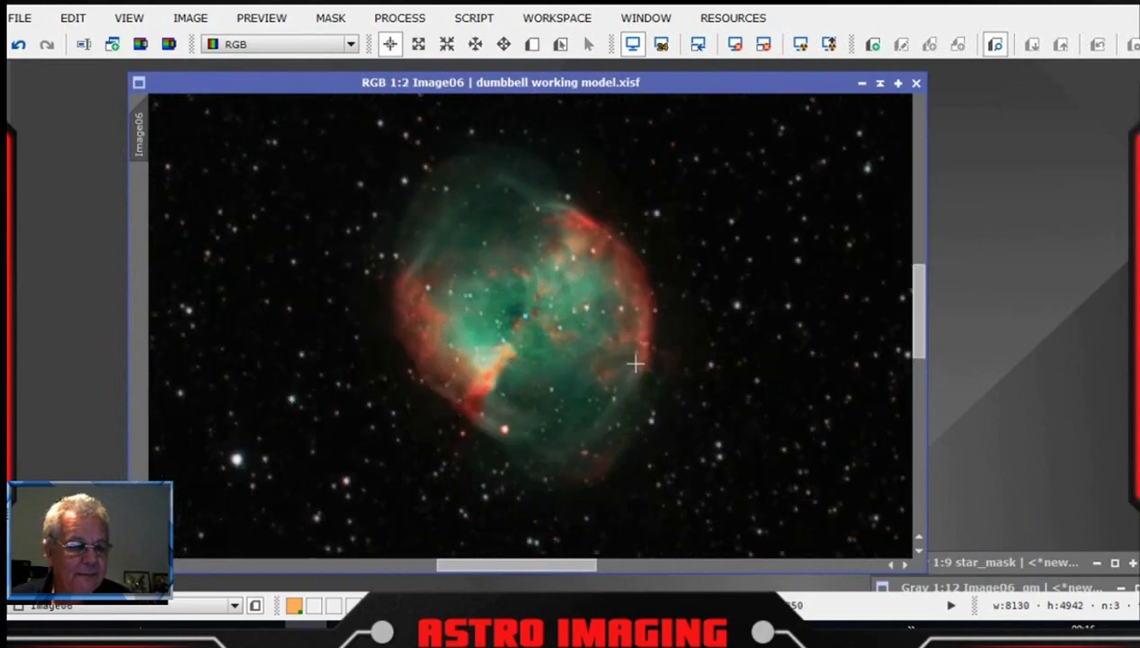
key("ctrl+z")
key("ctrl+y")
scroll(642, 365, "down", 4)
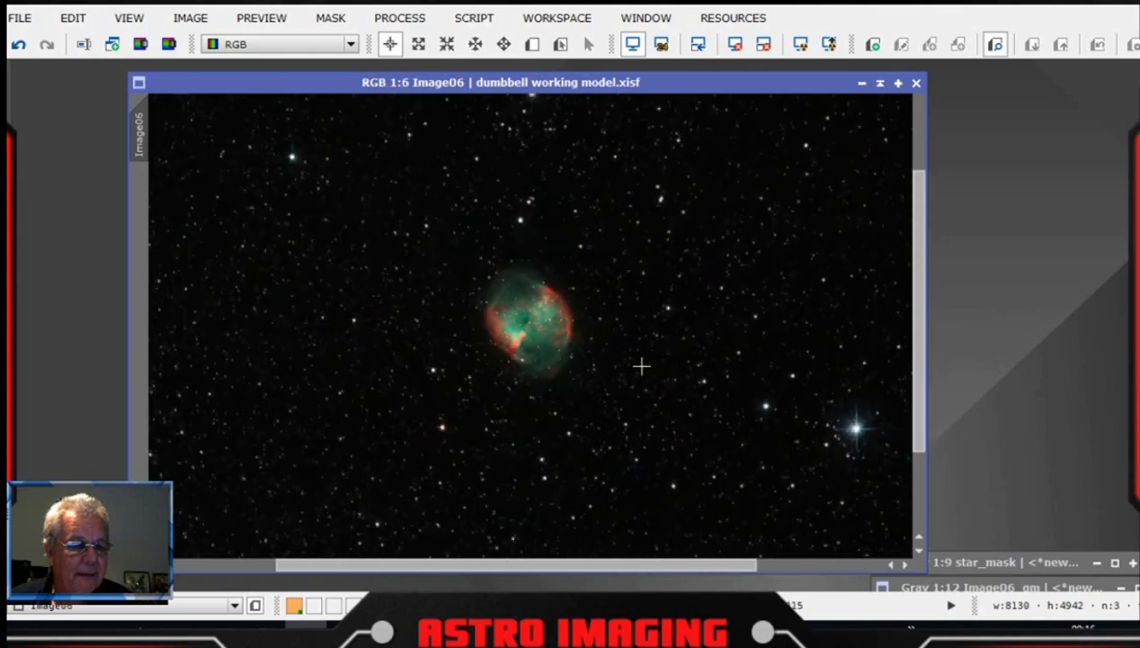
scroll(641, 366, "up", 1)
- Switch to the Firefox browser and read the Wikipedia article on the Dumbbell Nebula, including its reference photo and observation data
key("alt+Tab")
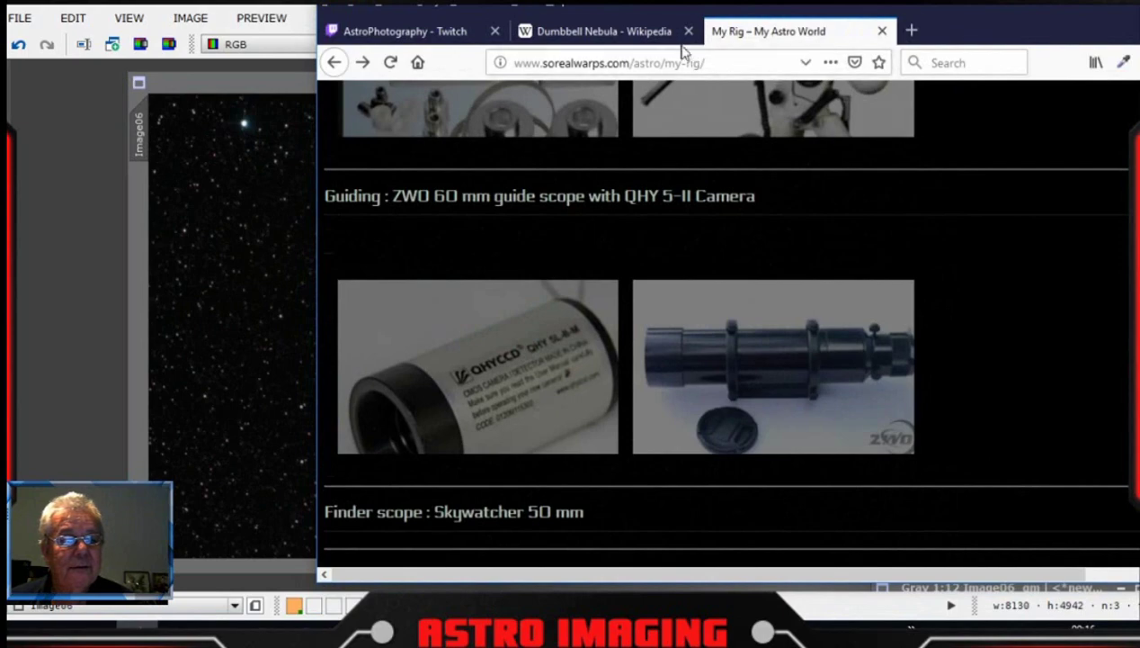
left_click(634, 38)
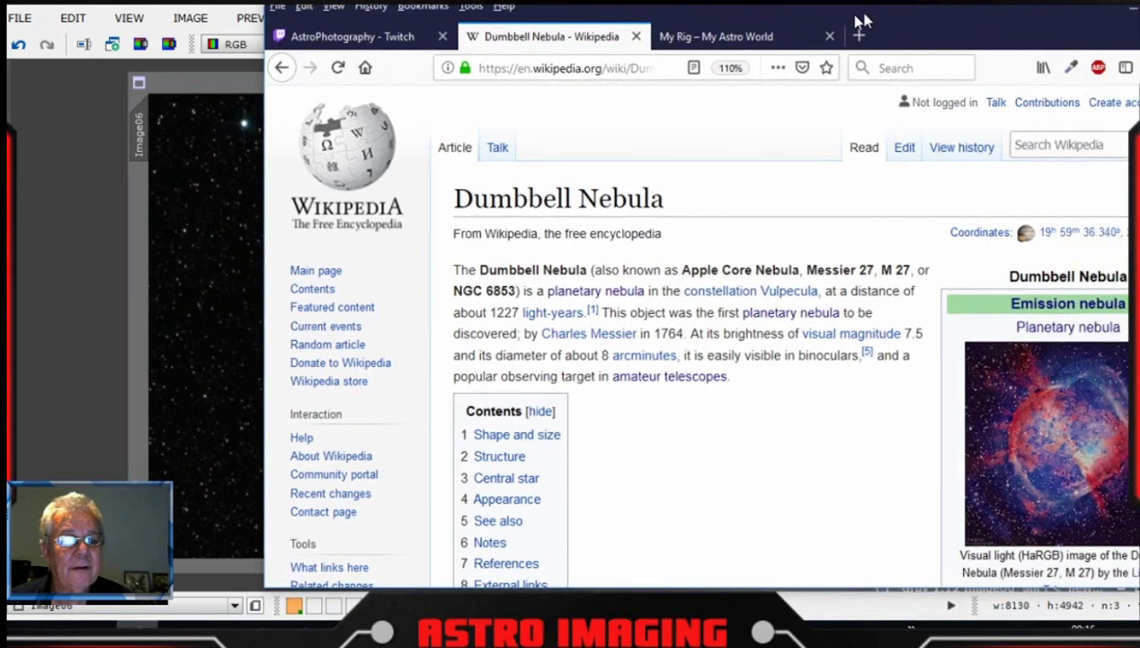
left_click_drag(861, 19, 675, 18)
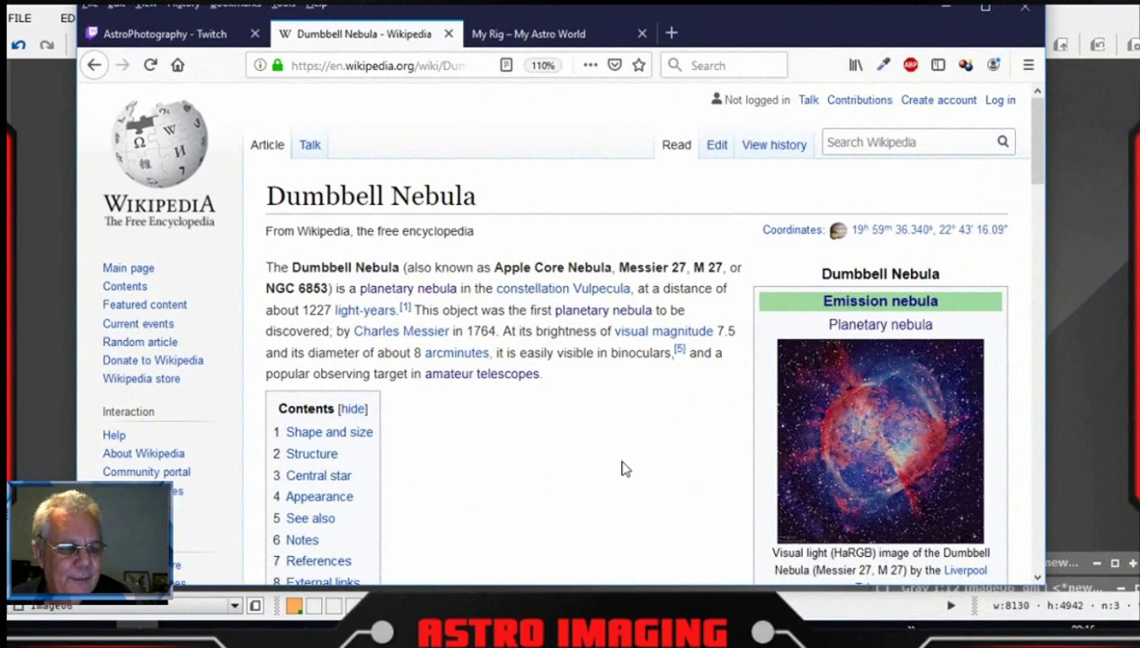
scroll(629, 464, "down", 4)
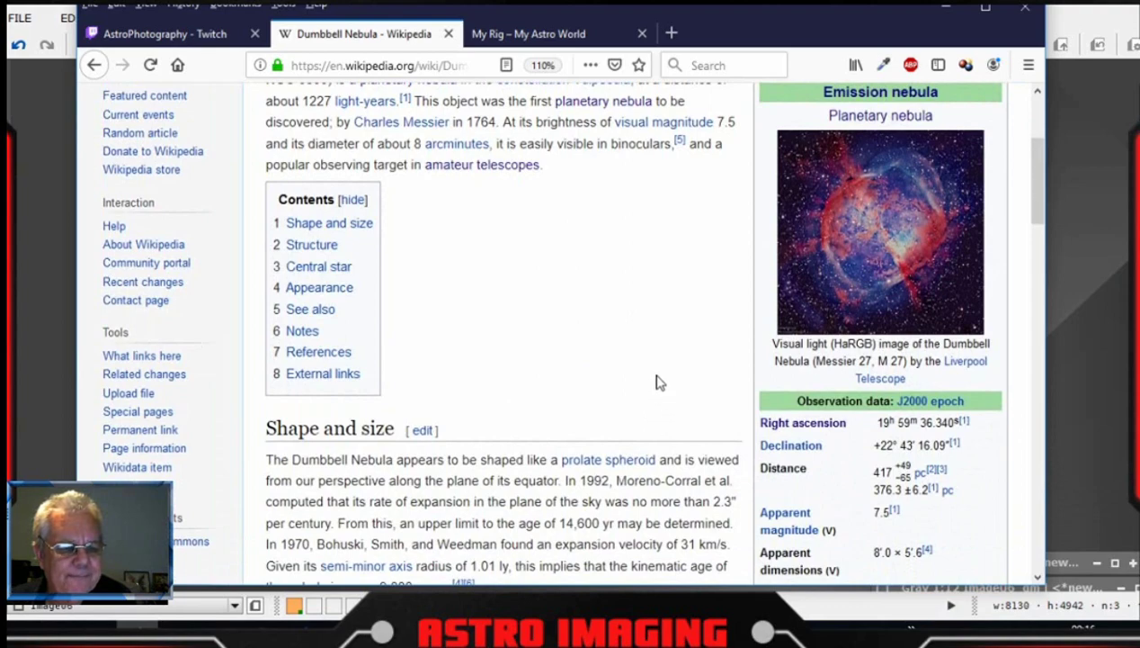
scroll(659, 377, "down", 2)
scroll(659, 378, "up", 2)
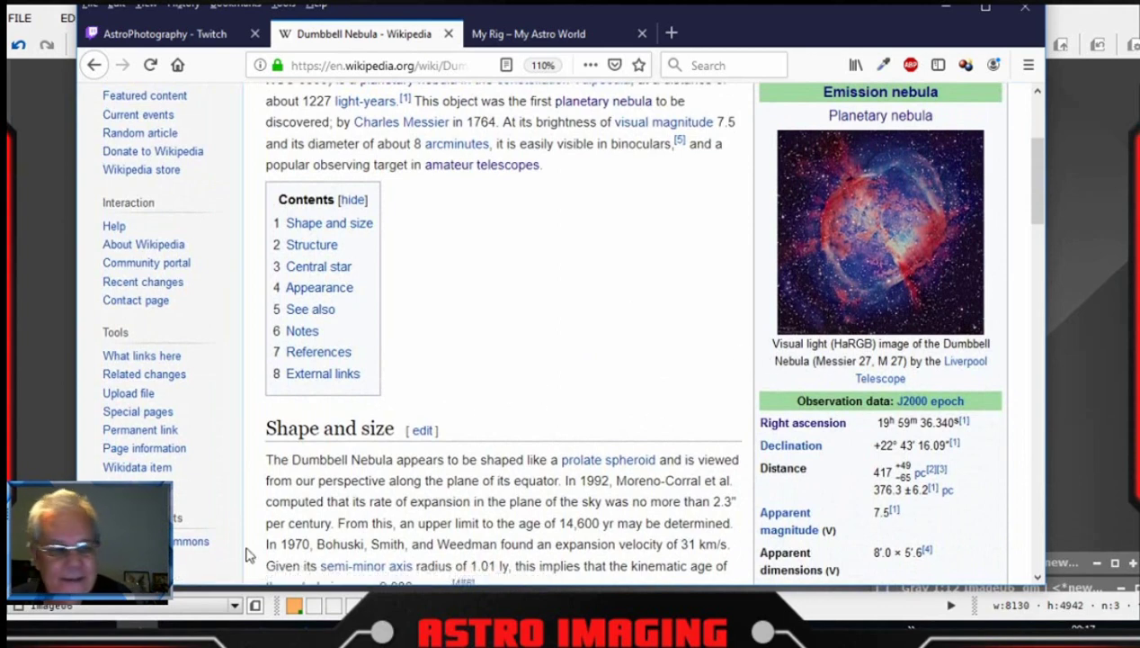
- Read the Shape and size and Structure sections of the Dumbbell Nebula article, along with its observation data and physical characteristics
left_click_drag(548, 18, 568, 16)
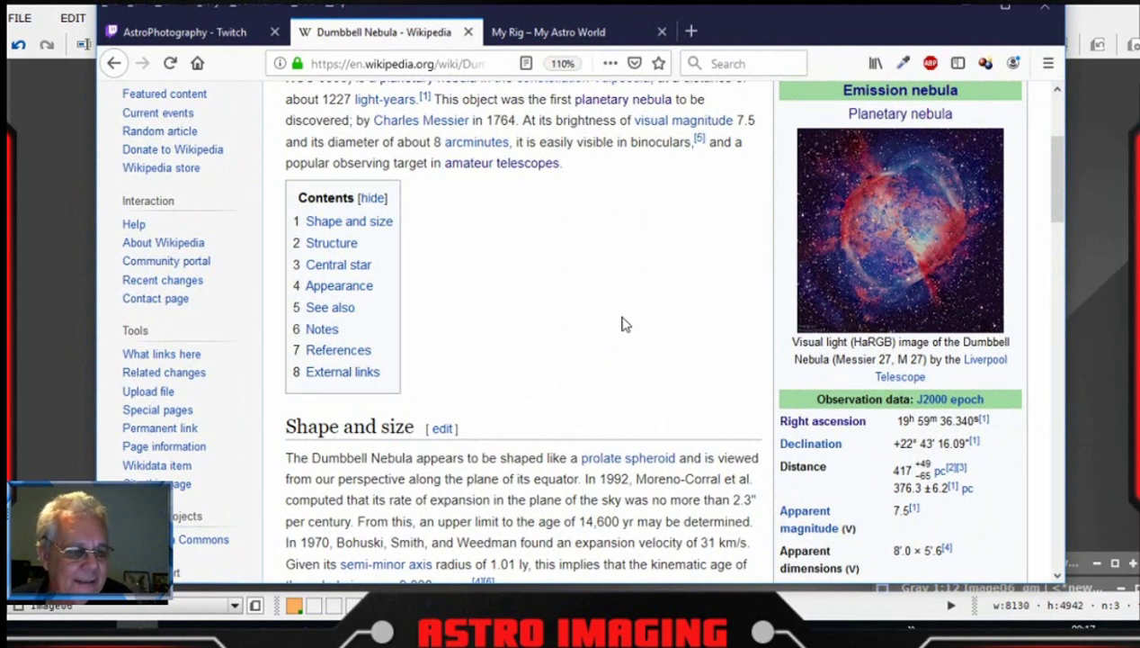
scroll(629, 320, "down", 5)
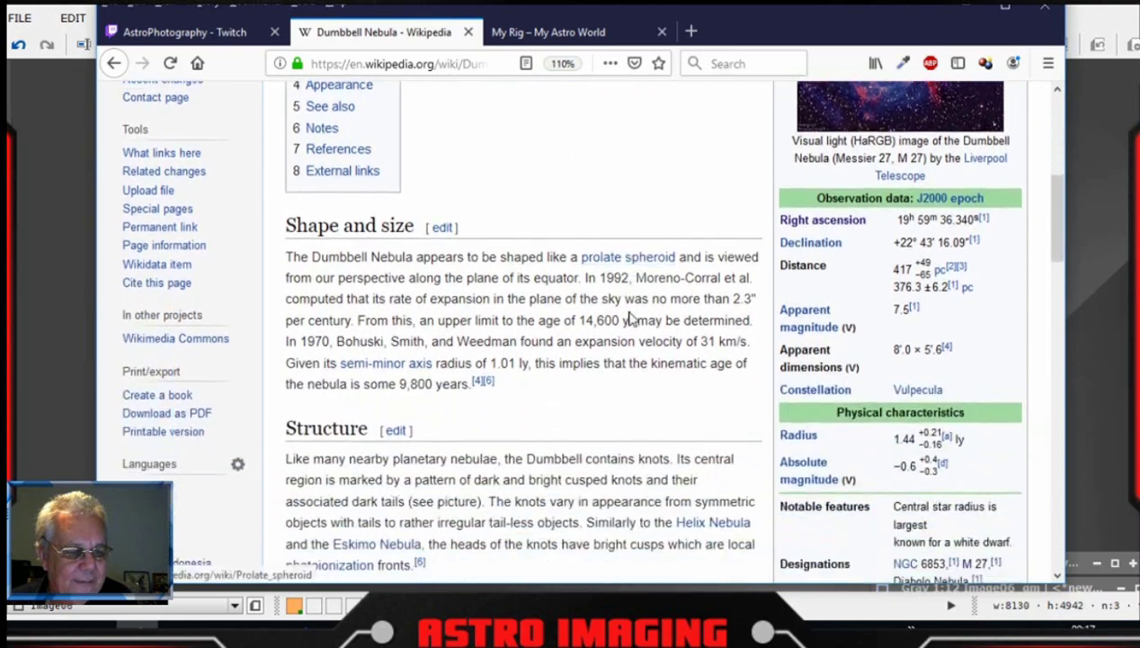
scroll(631, 310, "down", 2)
left_click_drag(680, 10, 784, 16)
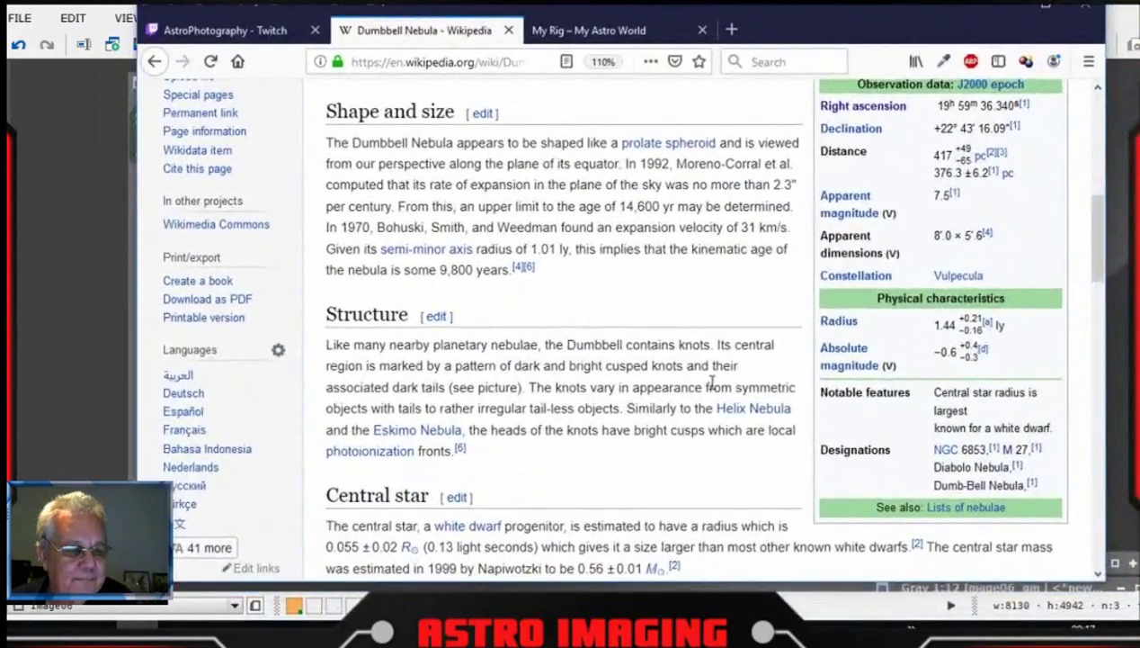
scroll(711, 384, "down", 4)
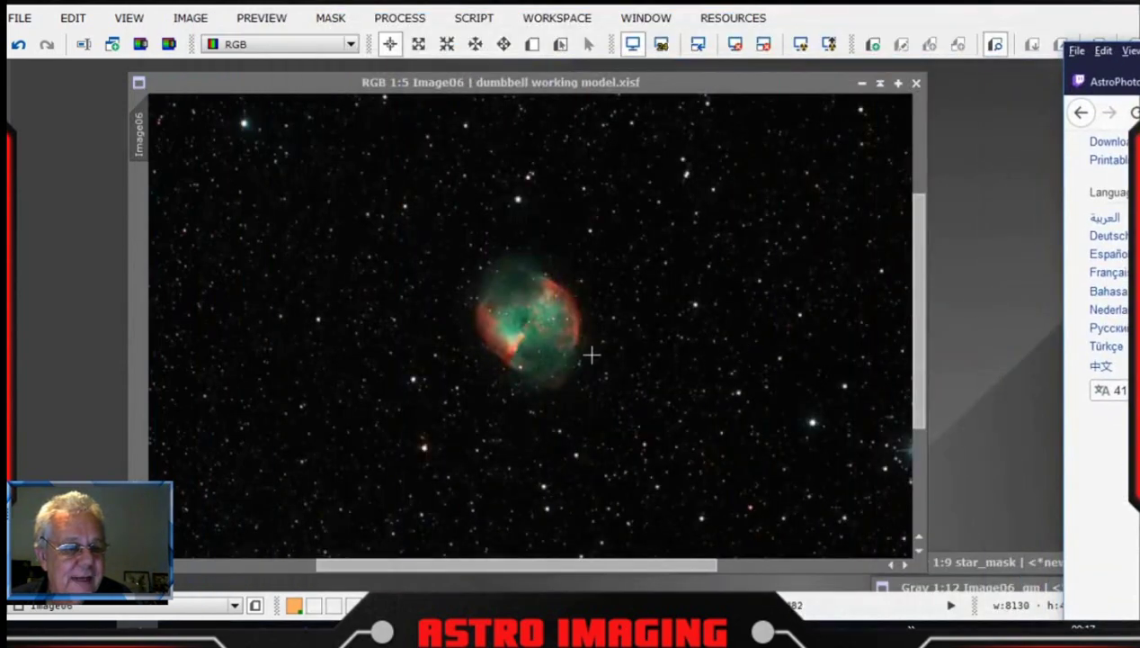
- Switch to PixInsight and examine the nebula's core and outer shell in Image06 up close at 1:1, then within its star field
scroll(539, 328, "up", 4)
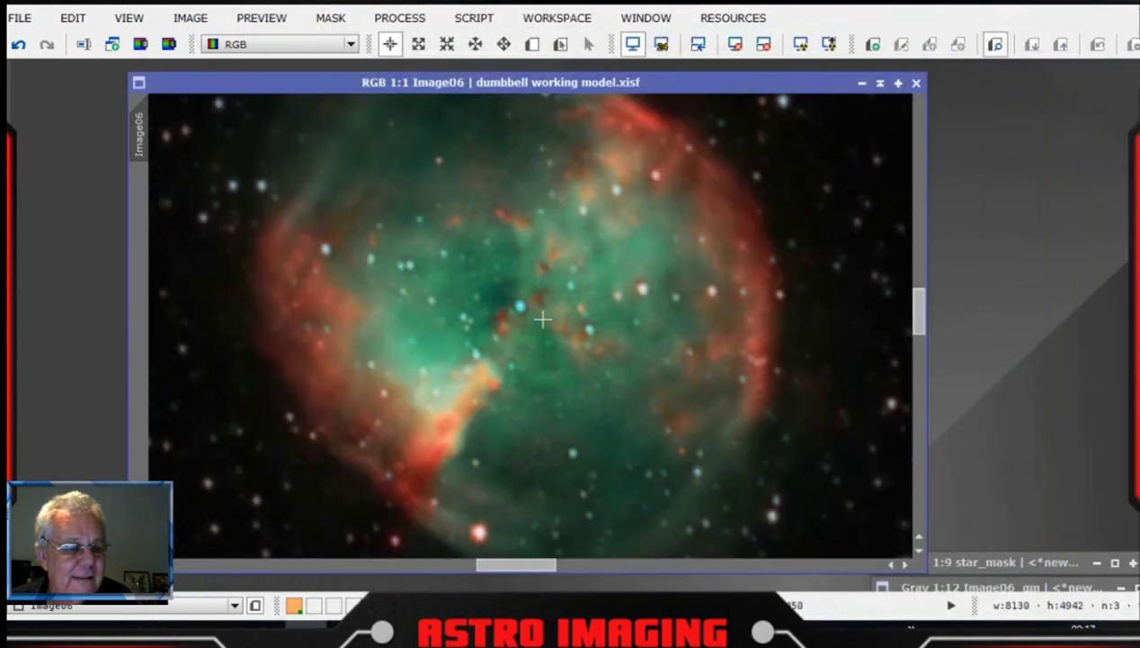
scroll(543, 320, "down", 1)
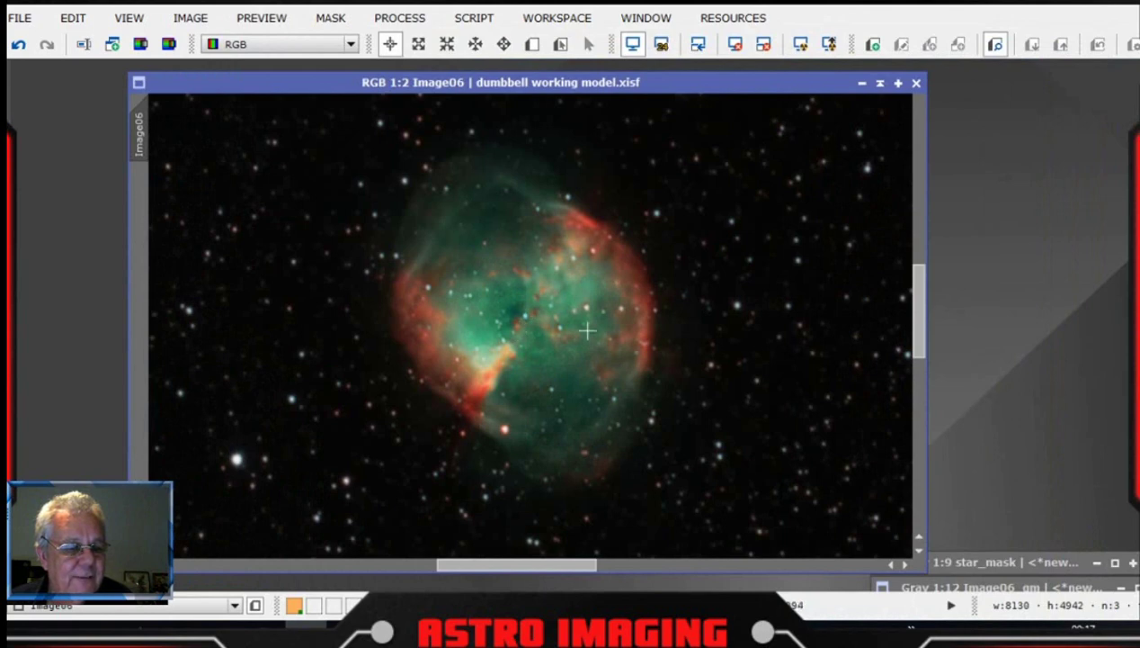
scroll(592, 333, "down", 2)
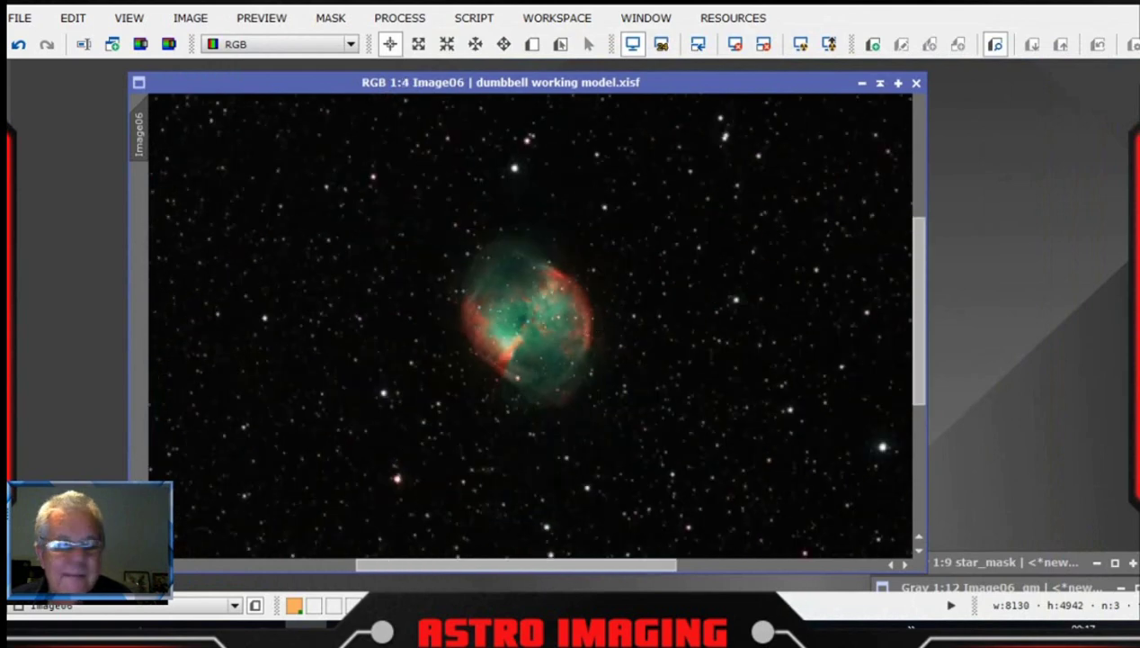
- Switch to Firefox to read the article's Central star and Appearance sections, including the amateur telescope photos, and return to Image06 in PixInsight
key("alt+Tab")
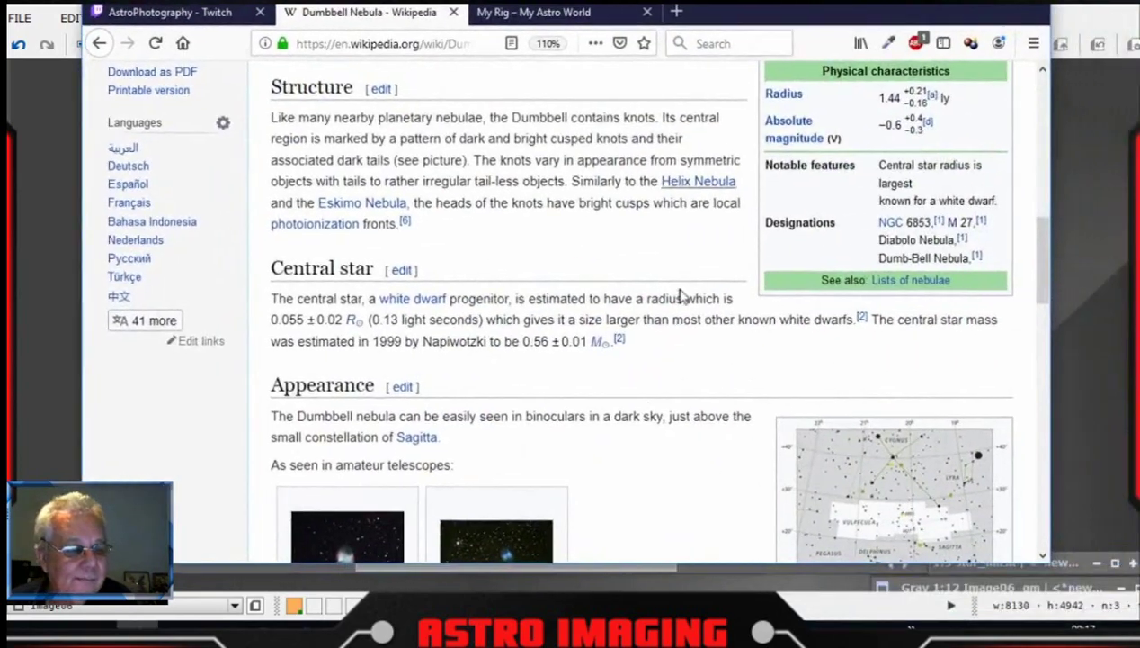
scroll(657, 462, "down", 3)
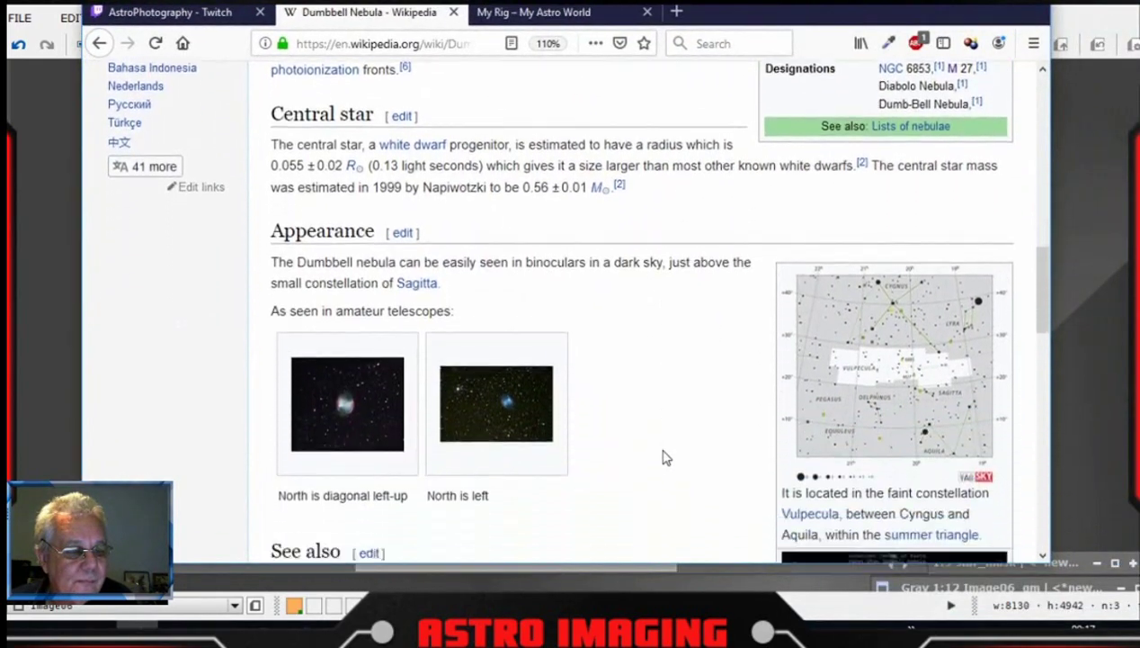
key("alt+Tab")
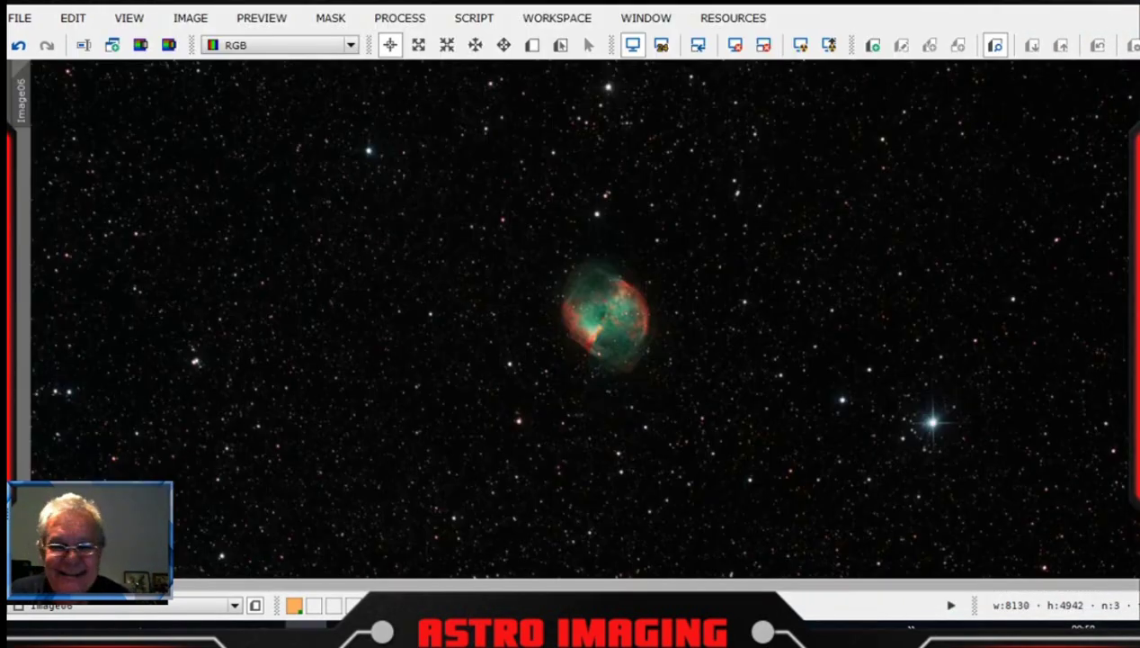